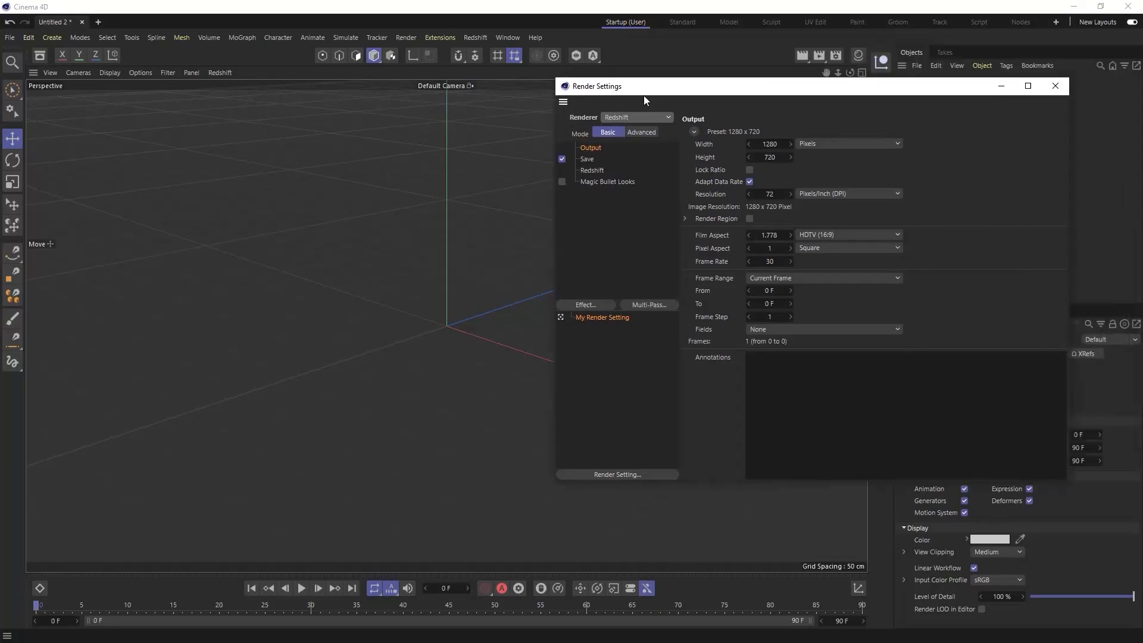
- Set the secondary global illumination engine to Brute Force in the advanced Redshift render settings
{"action": "left_click", "coordinate": [571, 182]}
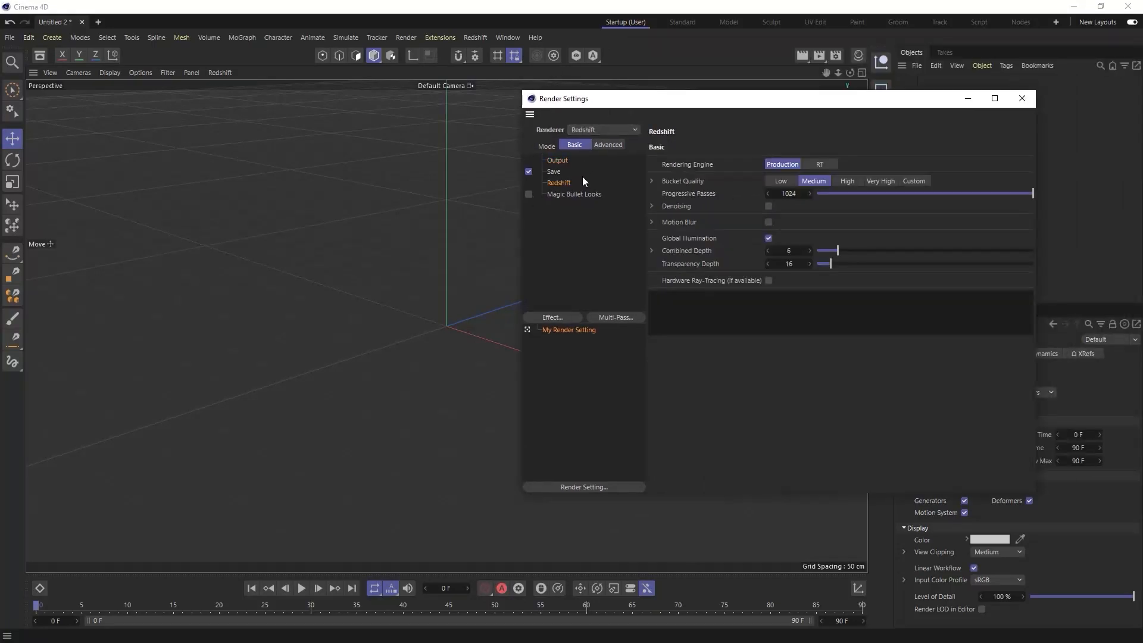
{"action": "left_click", "coordinate": [608, 146]}
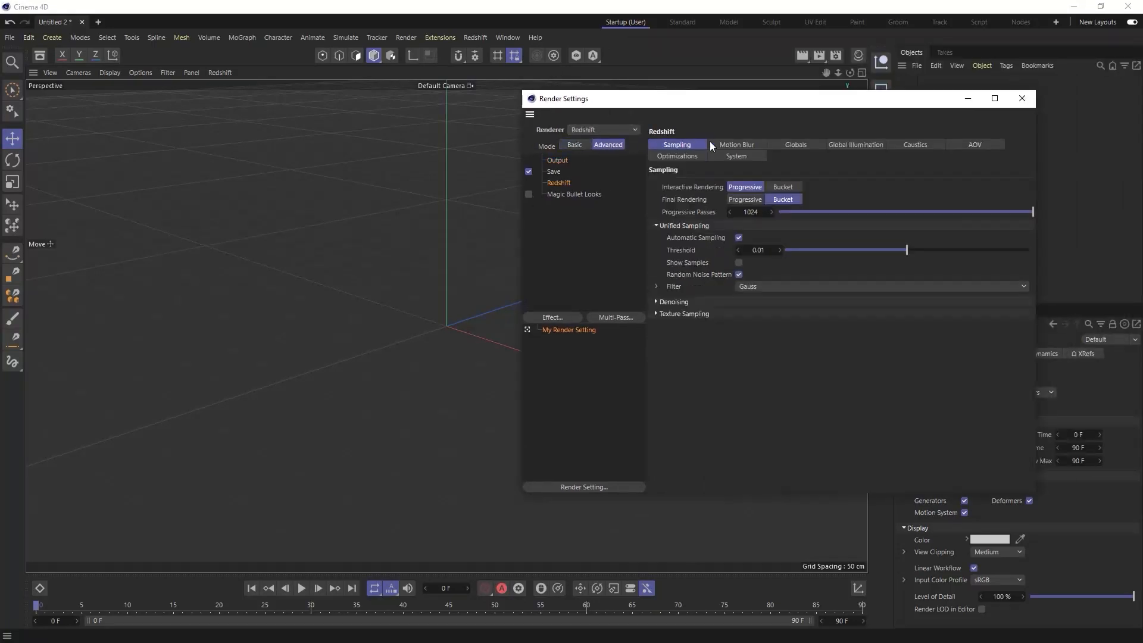
{"action": "left_click", "coordinate": [857, 145]}
{"action": "left_click", "coordinate": [767, 228]}
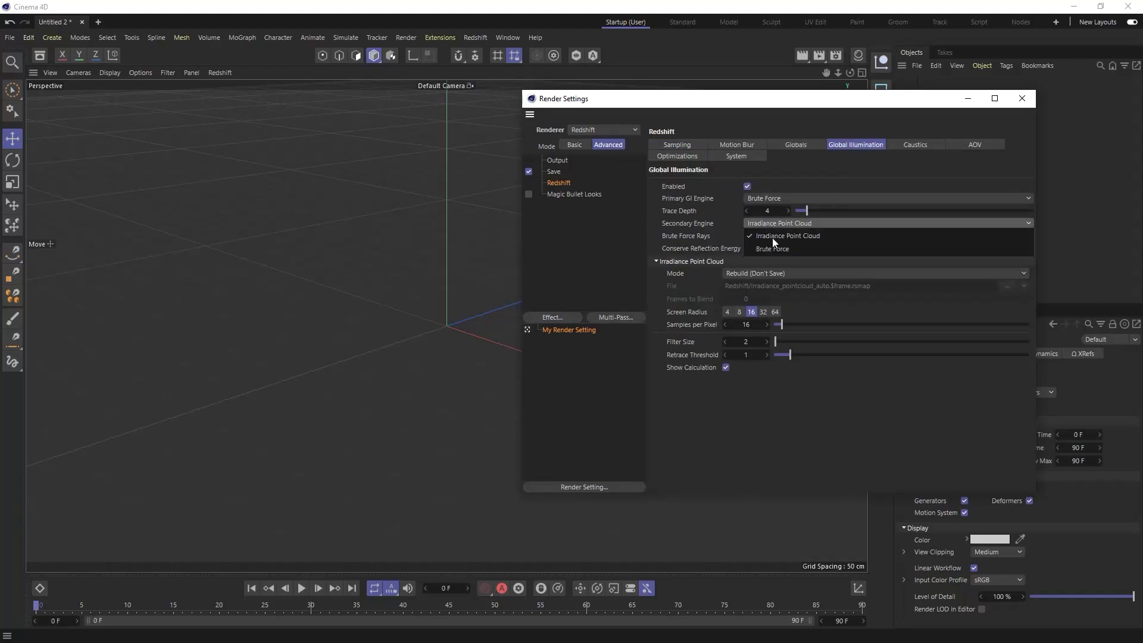
{"action": "left_click", "coordinate": [776, 250]}
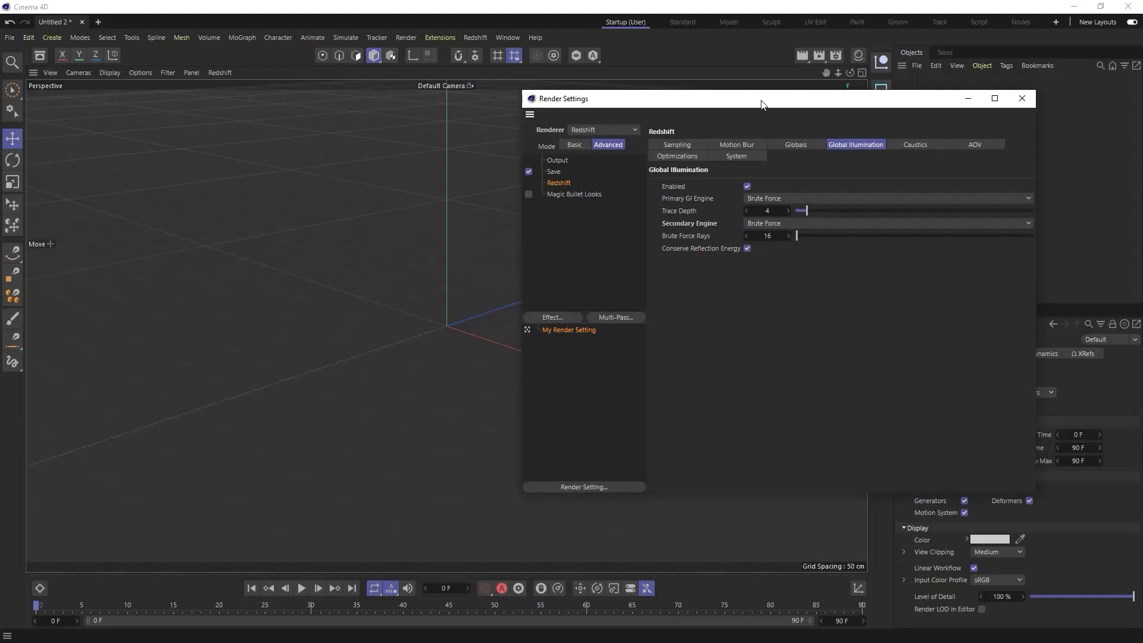
- Set the Redshift sampling to 64 progressive passes and a unified sampling threshold of 0.1
{"action": "left_click", "coordinate": [679, 144]}
{"action": "left_click", "coordinate": [756, 213]}
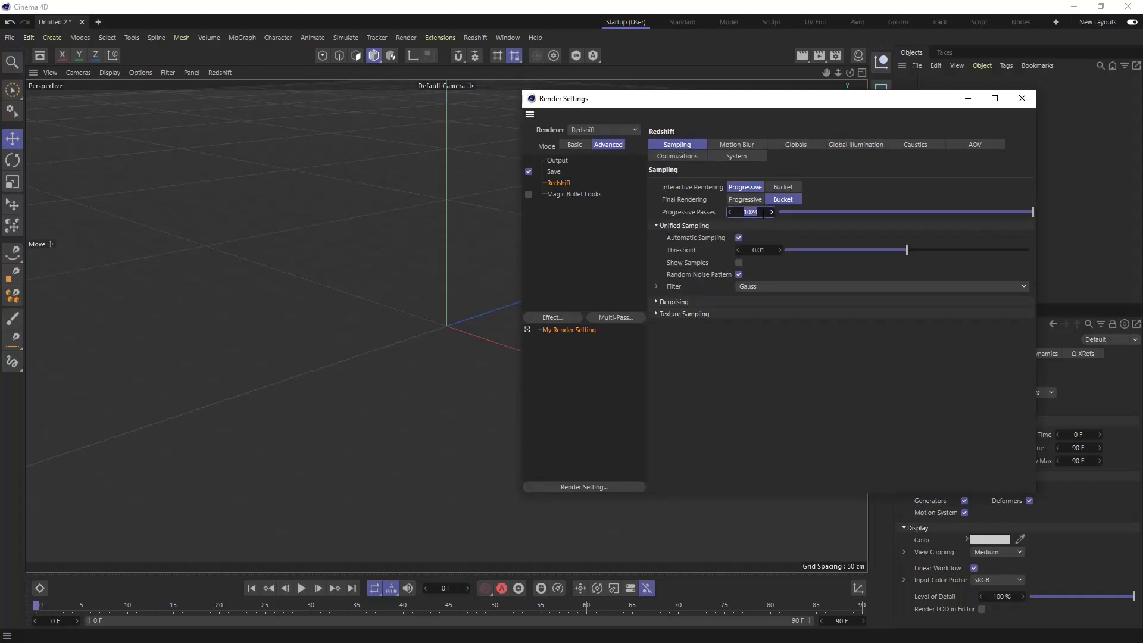
{"action": "type", "text": "64"}
{"action": "key", "text": "Return"}
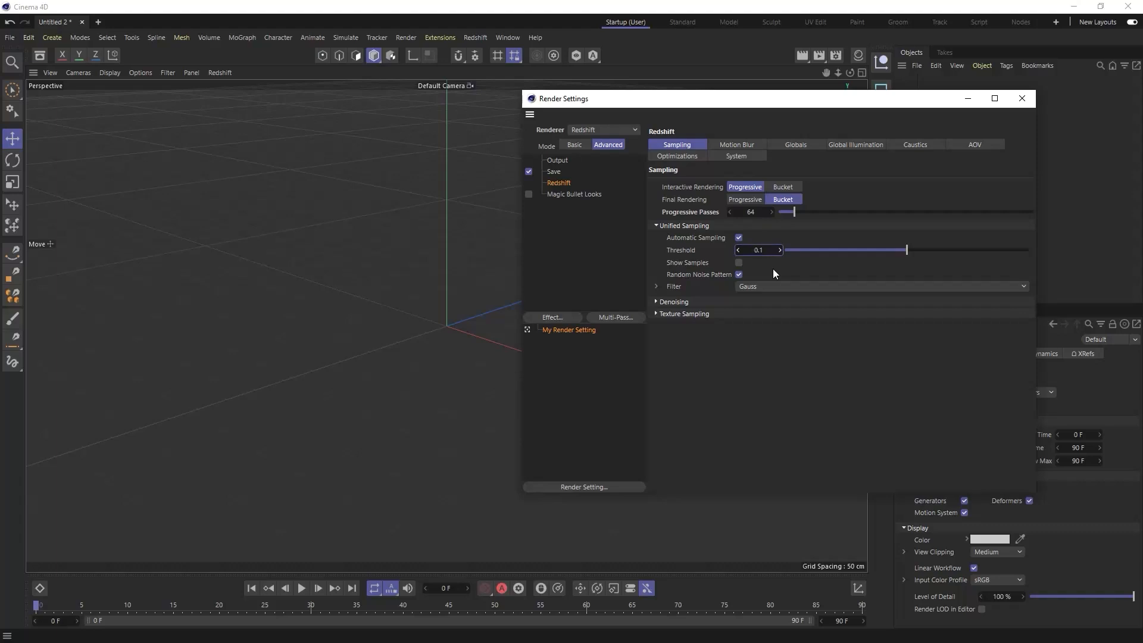
{"action": "type", "text": "0.1"}
{"action": "key", "text": "Return"}
- Review the Redshift Globals settings, including color management, and close the render settings
{"action": "left_click", "coordinate": [809, 149]}
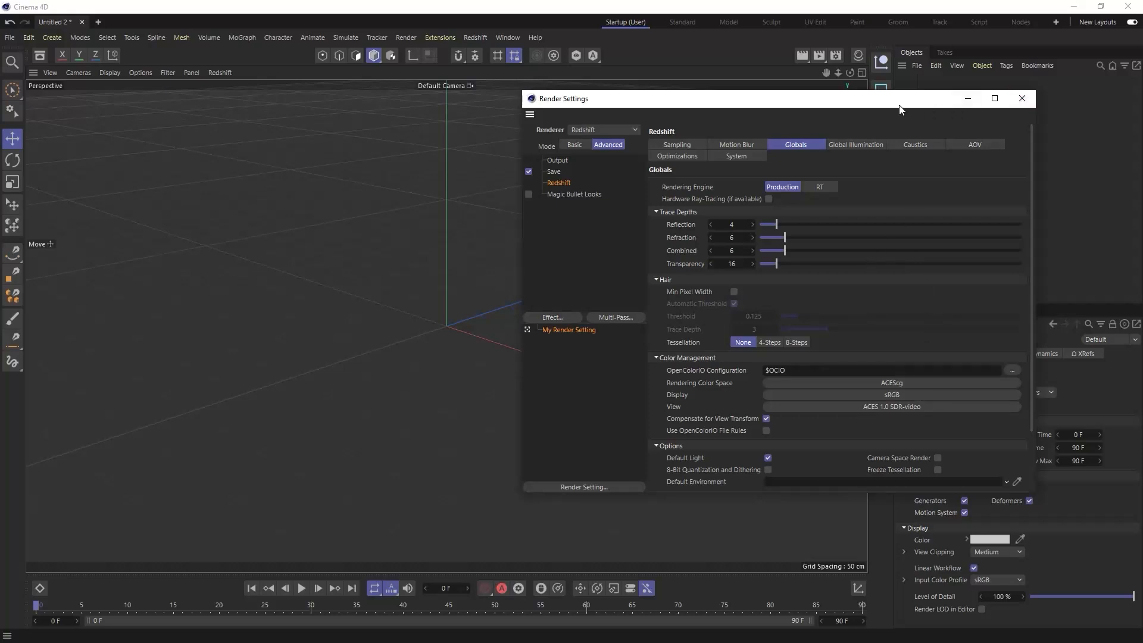
{"action": "left_click_drag", "start_coordinate": [888, 107], "coordinate": [805, 117]}
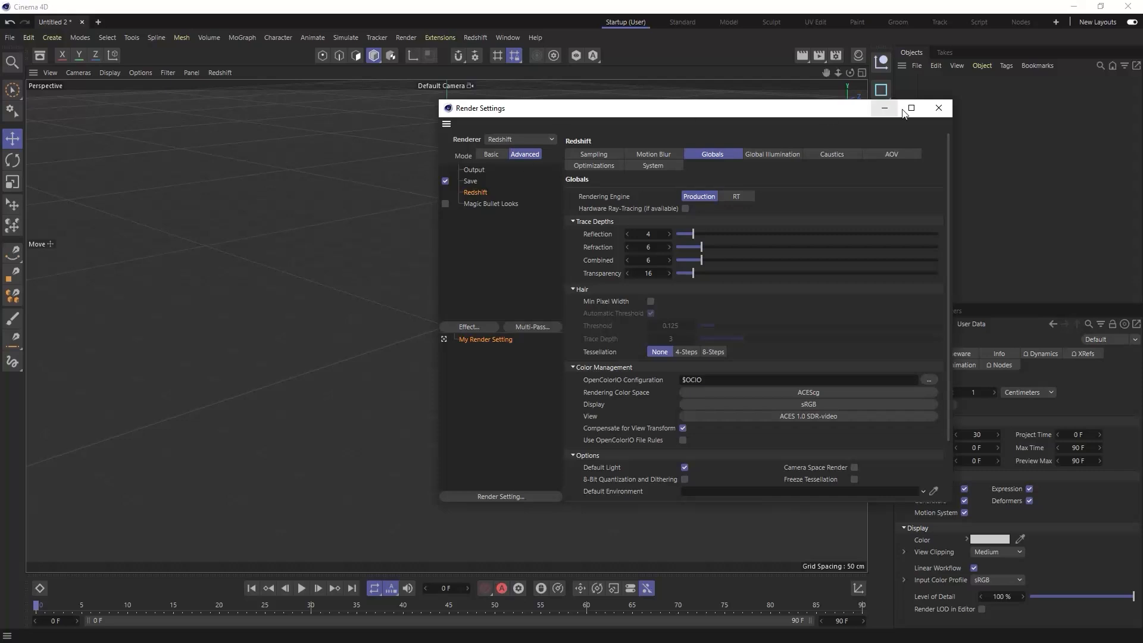
{"action": "left_click", "coordinate": [939, 109]}
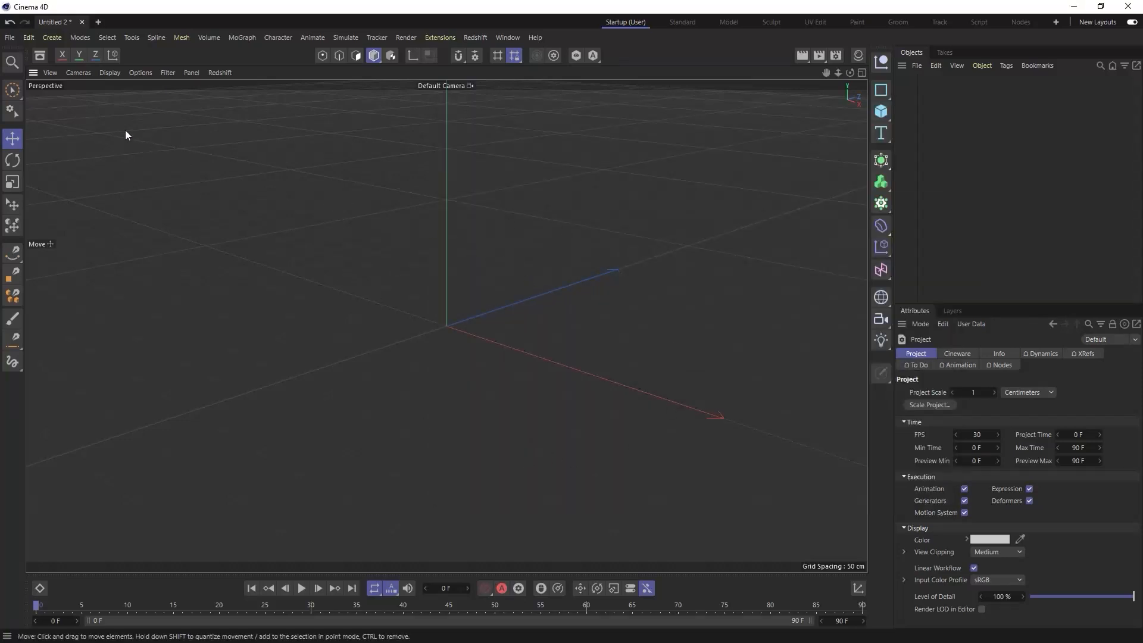
- Save the project as new.c4d in the Maxon Cinema 4D R25 folder
{"action": "left_click", "coordinate": [9, 37]}
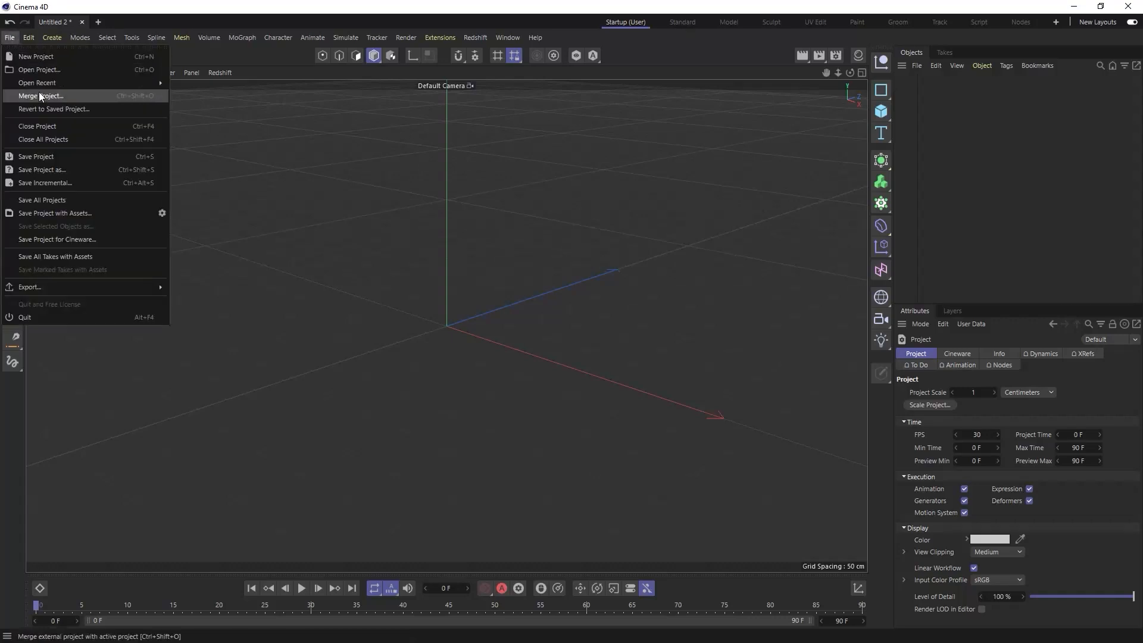
{"action": "left_click", "coordinate": [53, 170]}
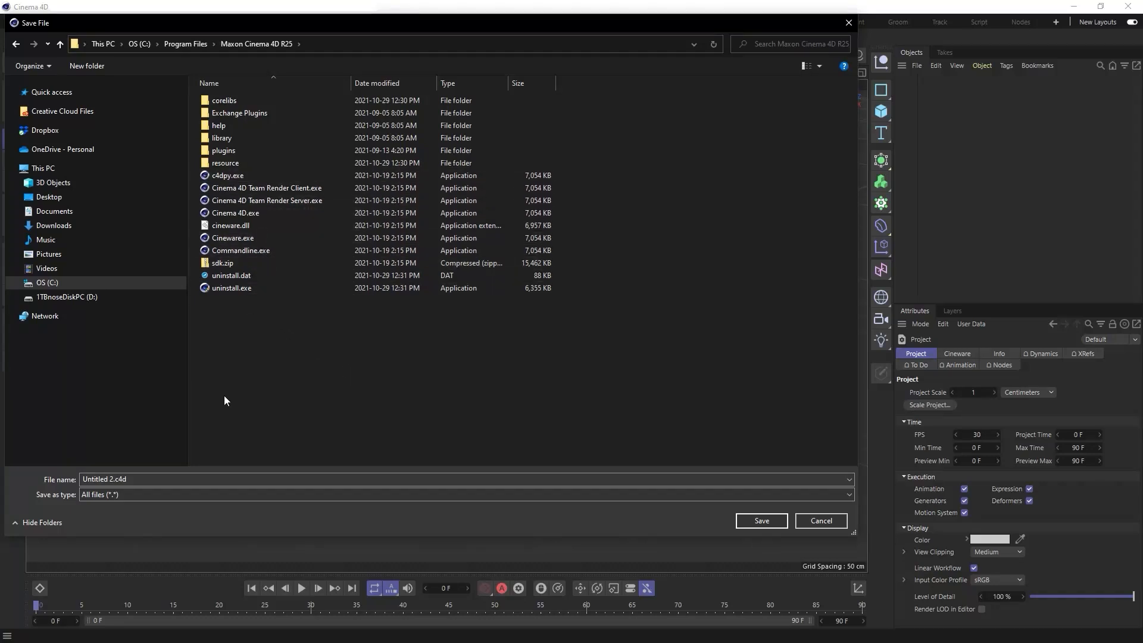
{"action": "left_click", "coordinate": [102, 479]}
{"action": "left_click", "coordinate": [104, 479]}
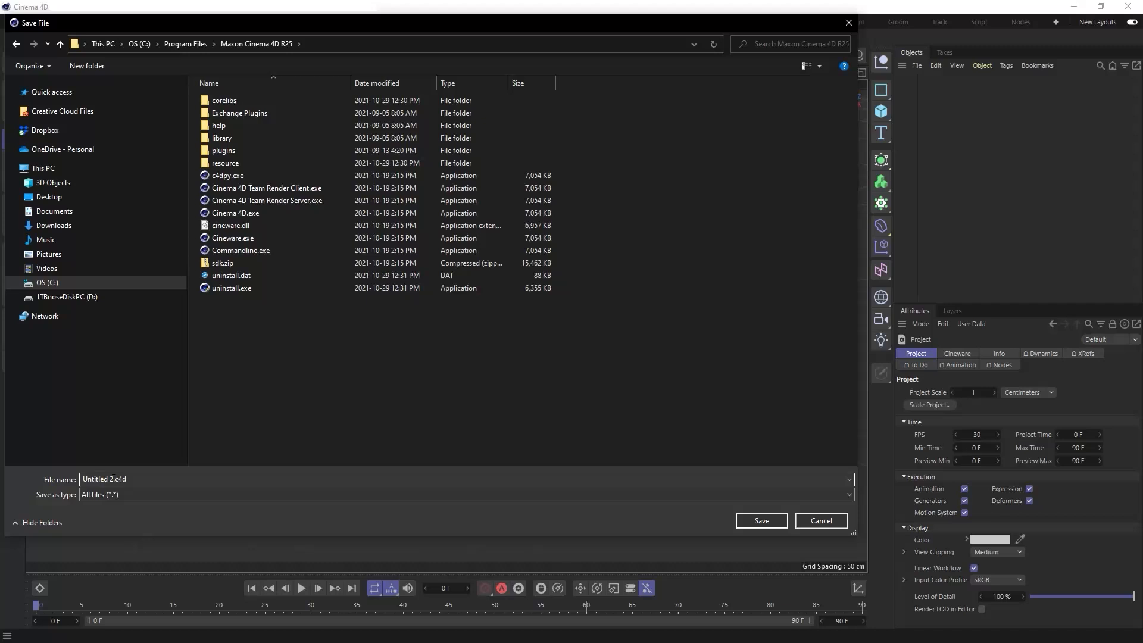
{"action": "left_click_drag", "start_coordinate": [113, 479], "coordinate": [73, 472]}
{"action": "type", "text": "new"}
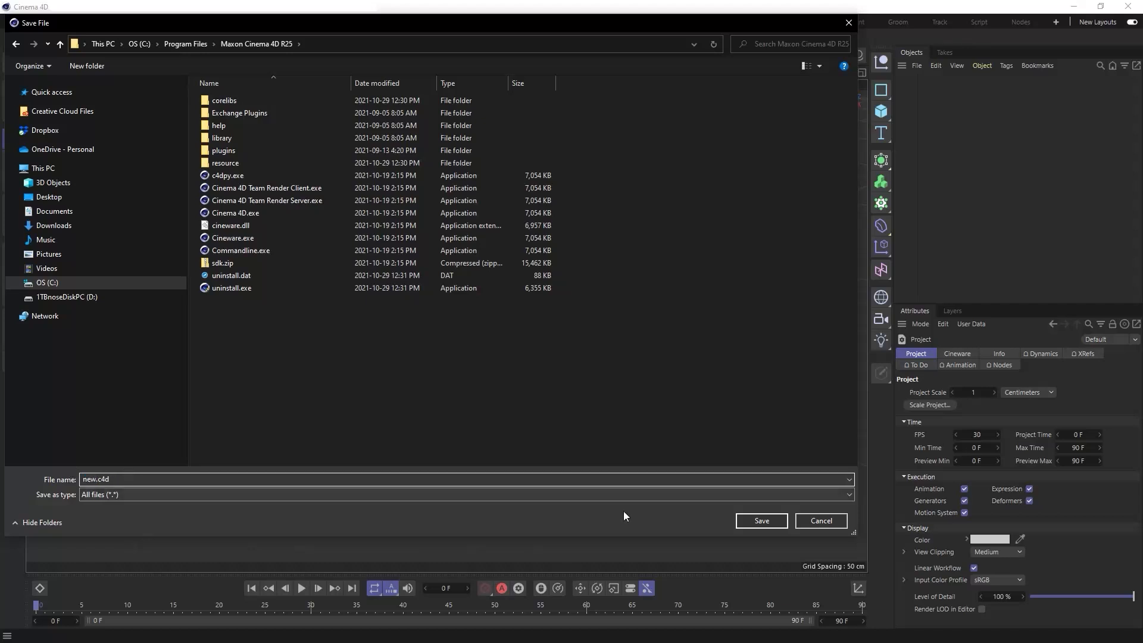
{"action": "left_click", "coordinate": [754, 526]}
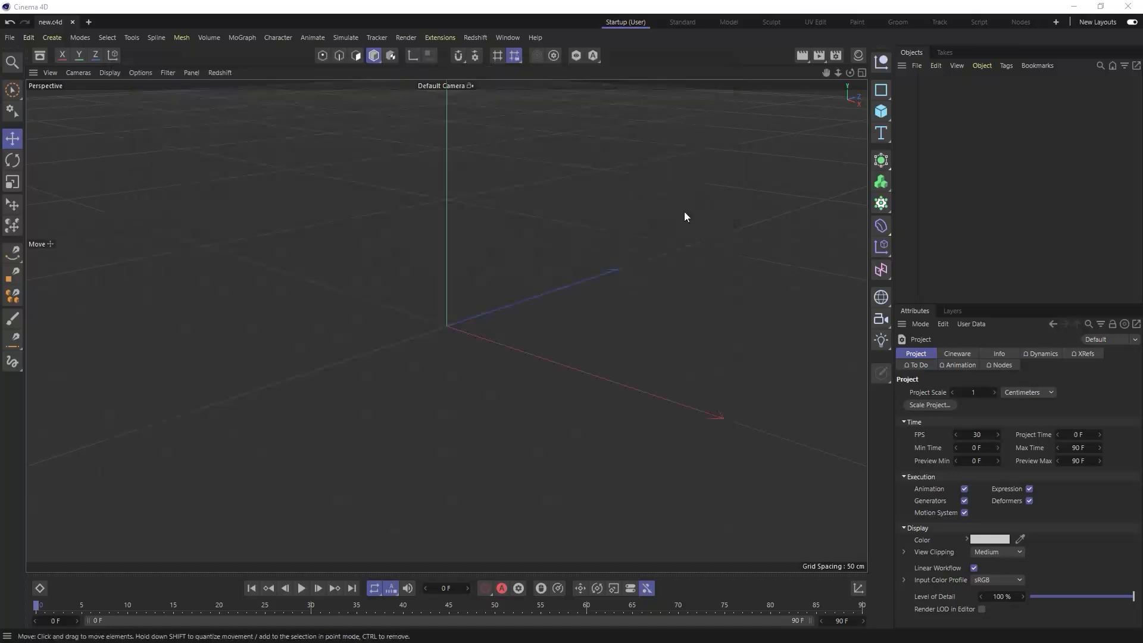
- Create a new project and check its Redshift sampling values in the render settings
{"action": "left_click", "coordinate": [14, 39]}
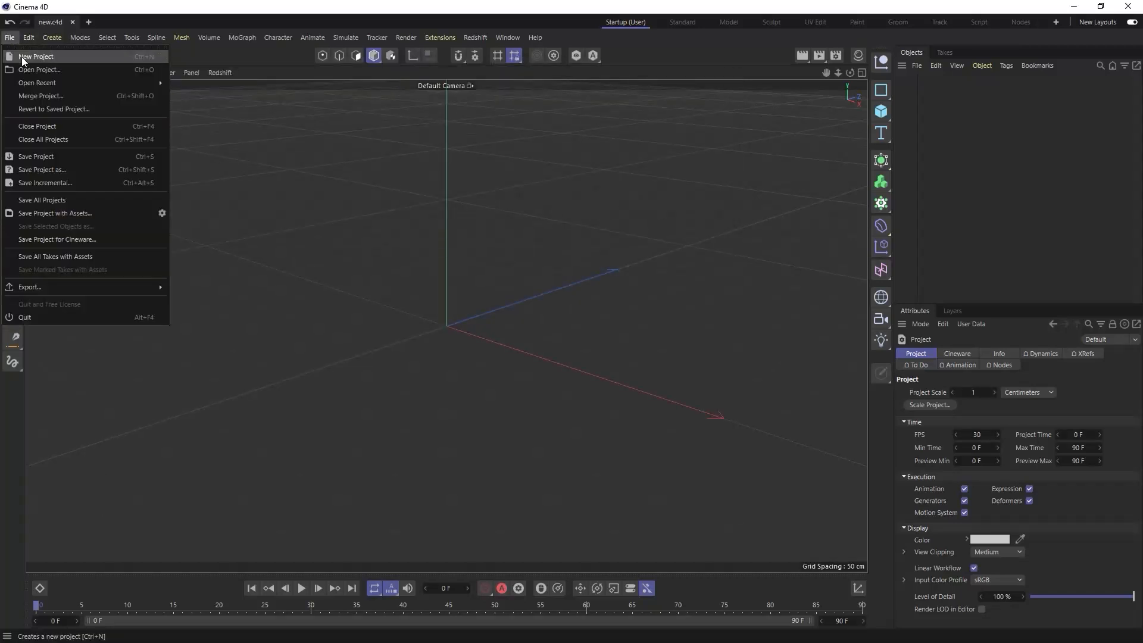
{"action": "left_click", "coordinate": [24, 56]}
{"action": "left_click", "coordinate": [837, 55]}
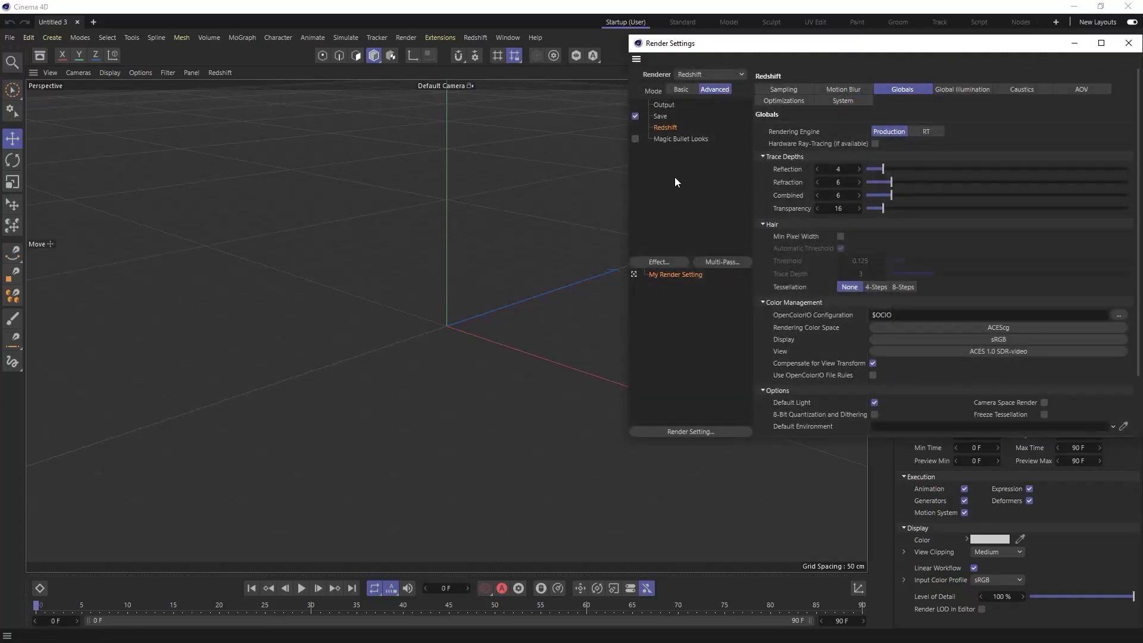
{"action": "left_click", "coordinate": [798, 91]}
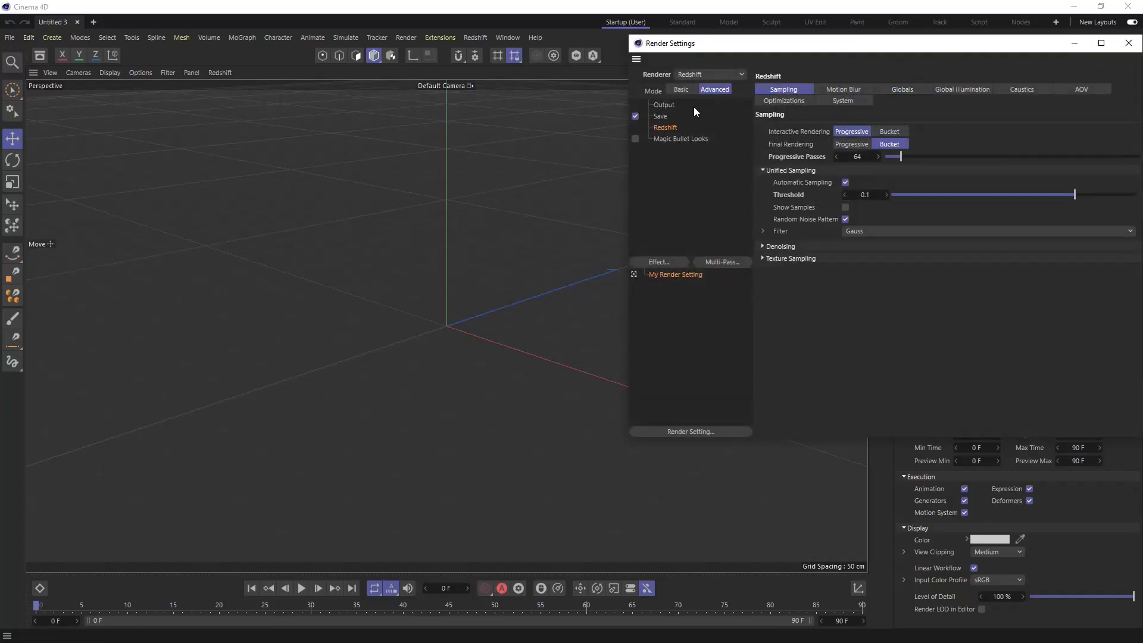
{"action": "left_click_drag", "start_coordinate": [793, 49], "coordinate": [714, 70]}
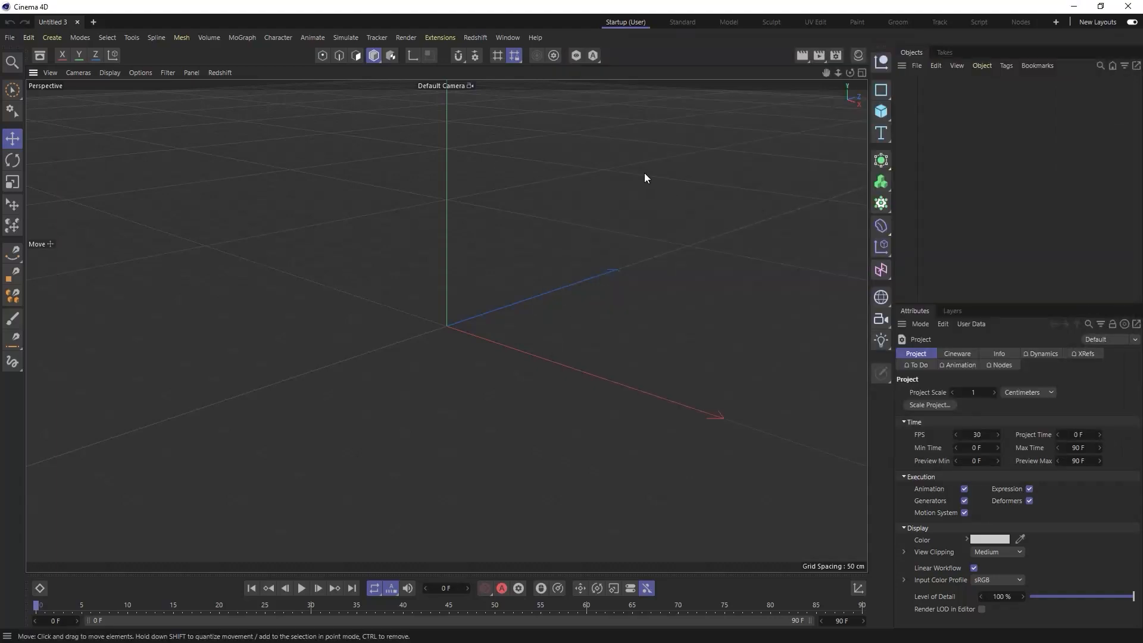
- Add a Redshift dome light to the empty scene
{"action": "left_click", "coordinate": [477, 37]}
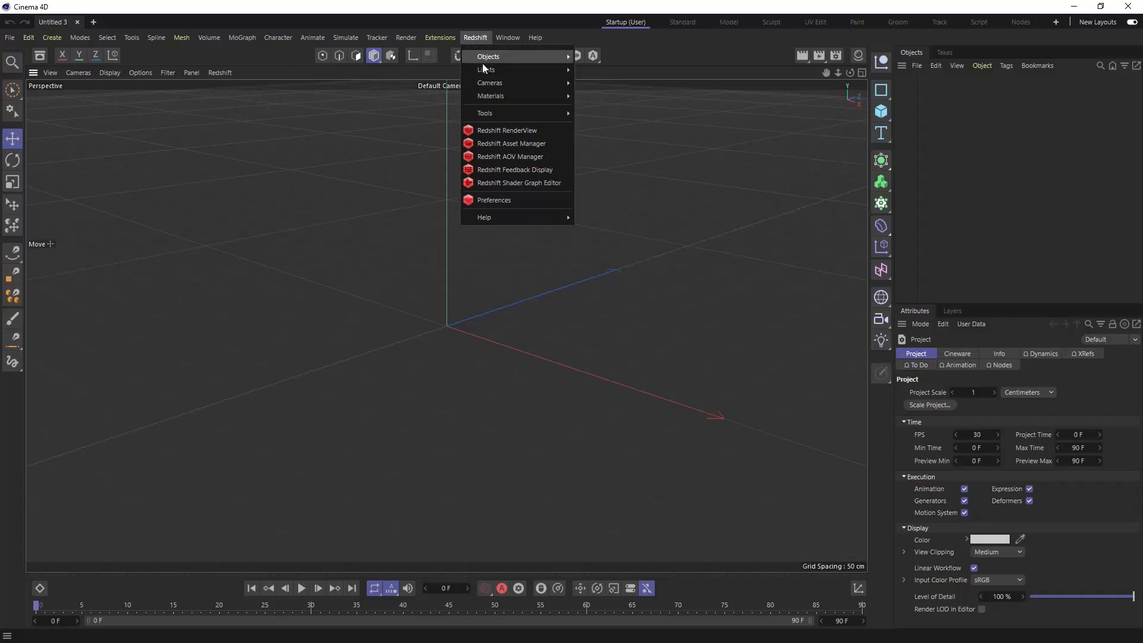
{"action": "mouse_move", "coordinate": [518, 70]}
{"action": "left_click", "coordinate": [614, 127]}
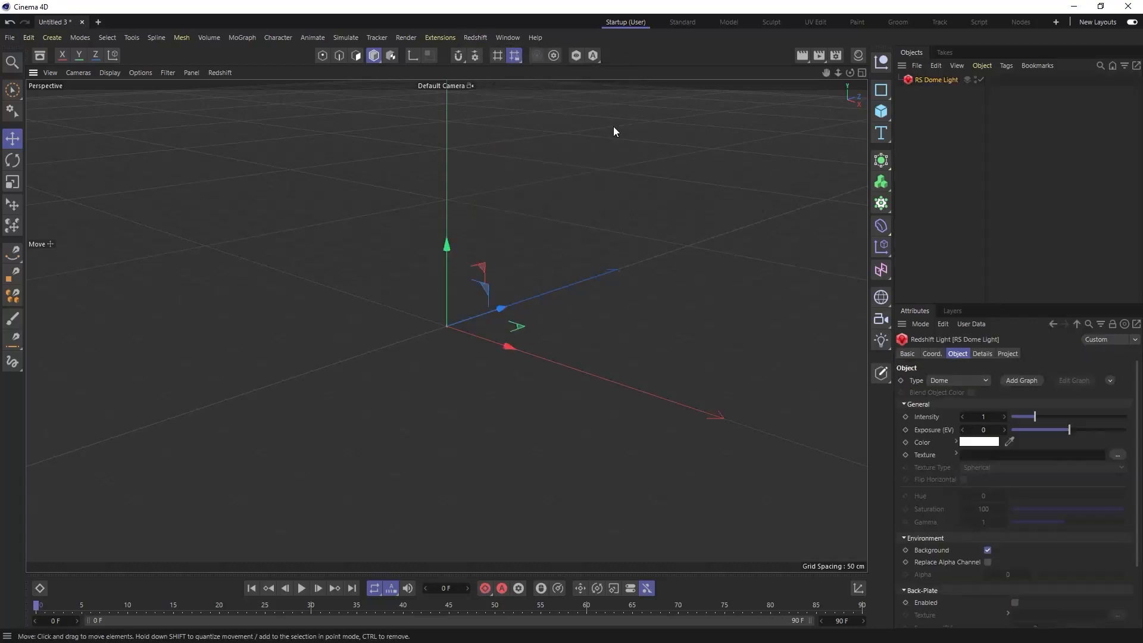
- Open the Redshift RenderView beside the viewport and hide the Material Manager
{"action": "left_click", "coordinate": [483, 37]}
{"action": "left_click", "coordinate": [498, 132]}
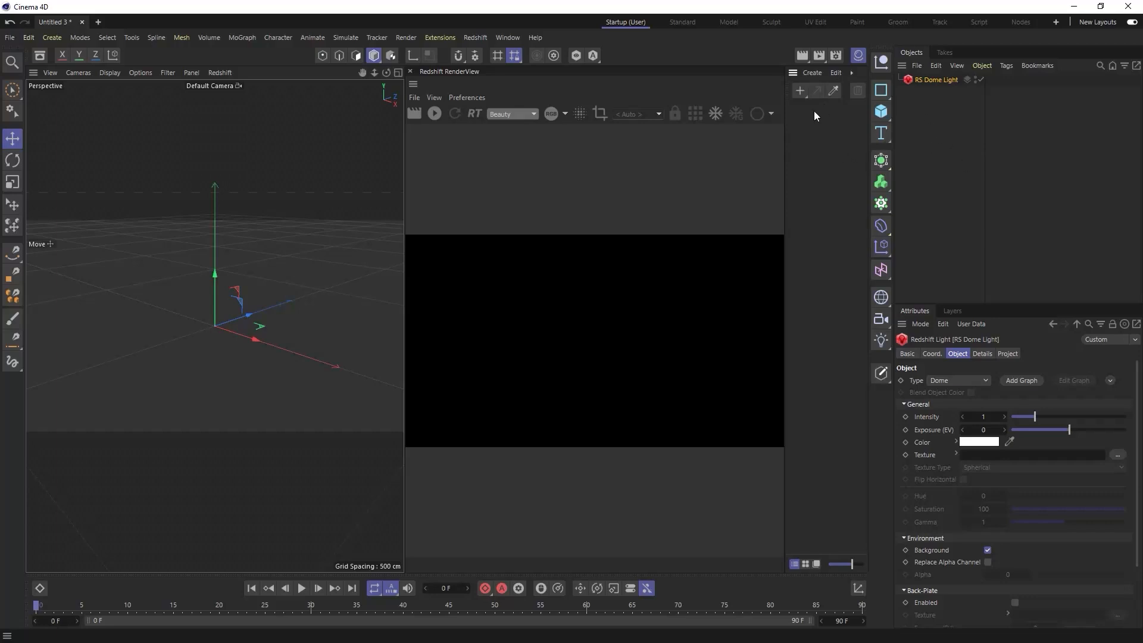
{"action": "left_click", "coordinate": [861, 55]}
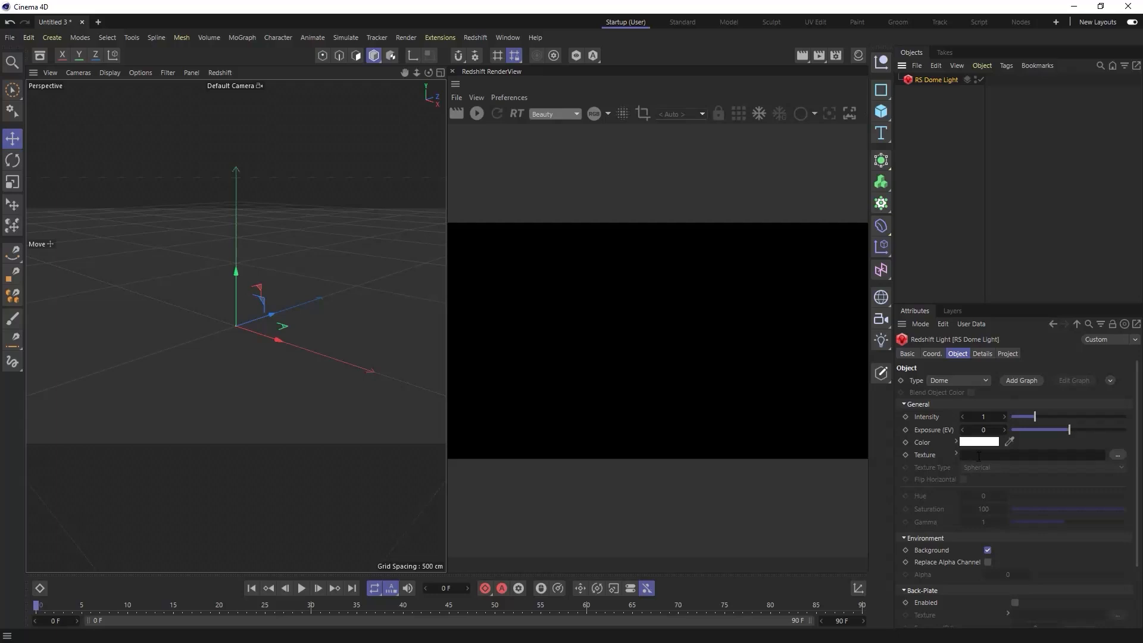
- Search the Asset Browser for "hdr" and assign the Concrete Blocks HDR image as the dome light's texture
{"action": "left_click", "coordinate": [41, 58]}
{"action": "left_click", "coordinate": [100, 115]}
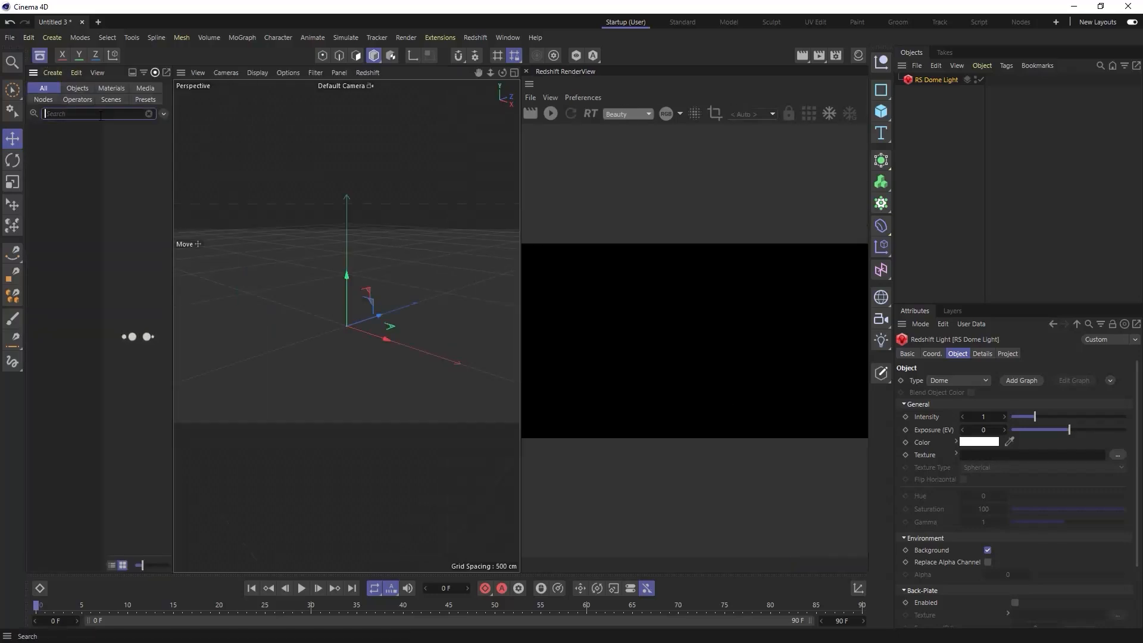
{"action": "type", "text": "hdr"}
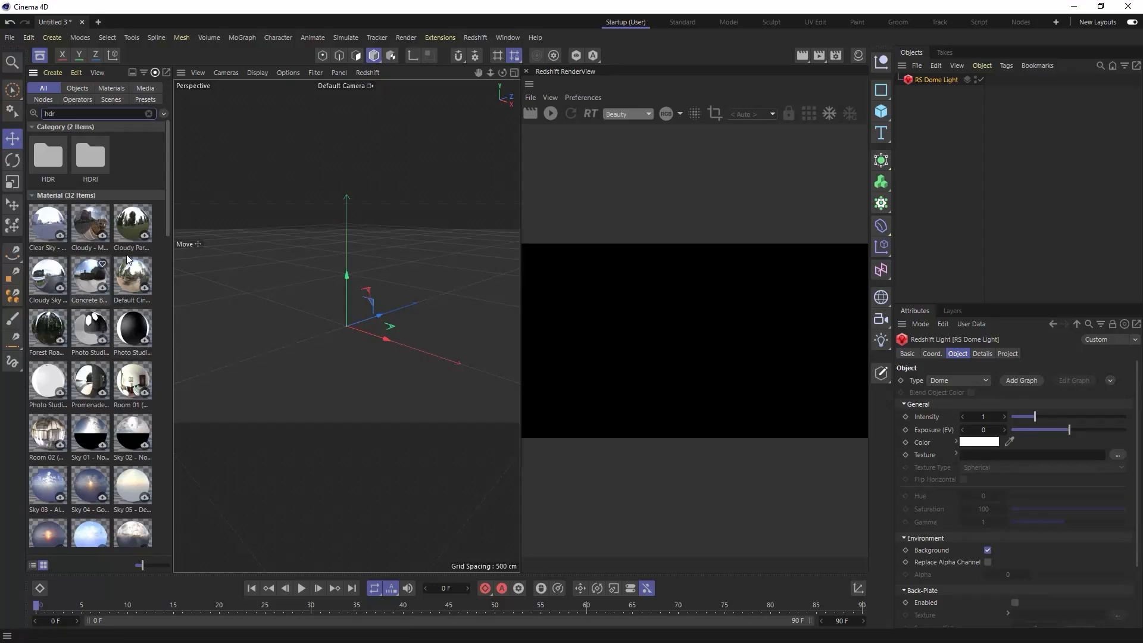
{"action": "scroll", "coordinate": [117, 350], "scroll_direction": "down", "scroll_amount": 5}
{"action": "scroll", "coordinate": [117, 350], "scroll_direction": "down", "scroll_amount": 4}
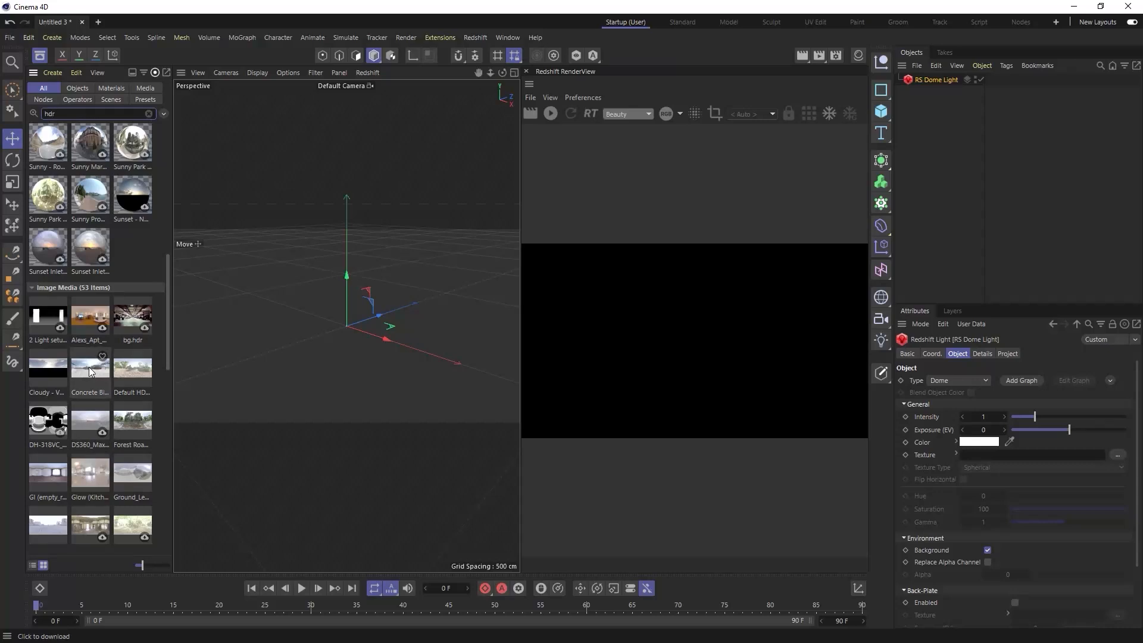
{"action": "left_click_drag", "start_coordinate": [84, 367], "coordinate": [1004, 461]}
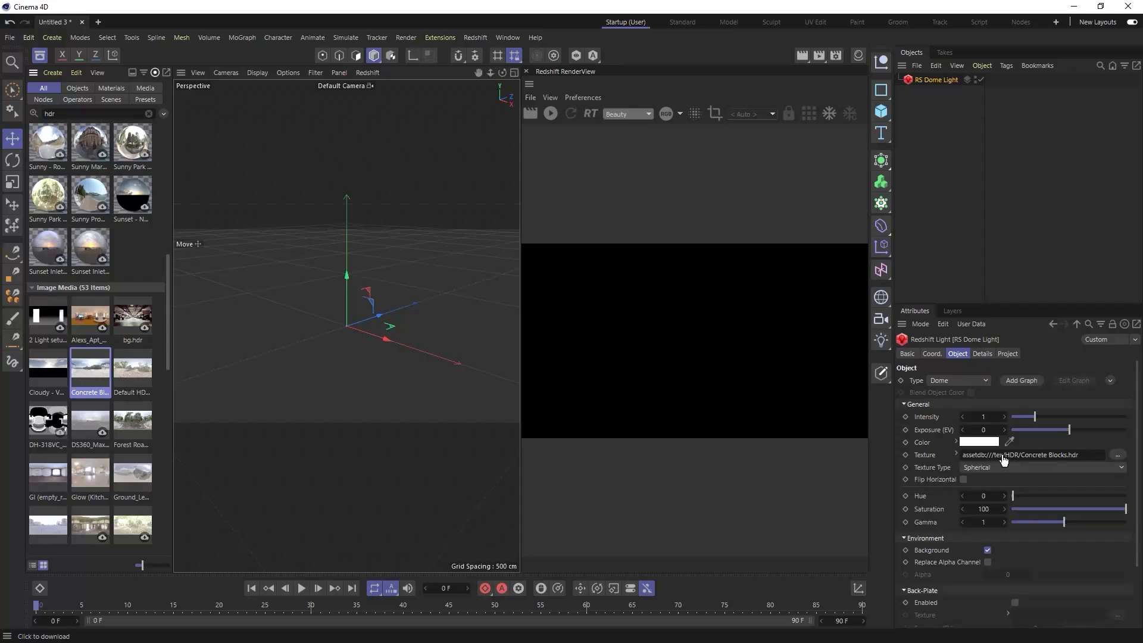
- Start the live render and enlarge the RenderView with the Asset Browser closed, framing the horizon of the HDR background
{"action": "left_click", "coordinate": [554, 115]}
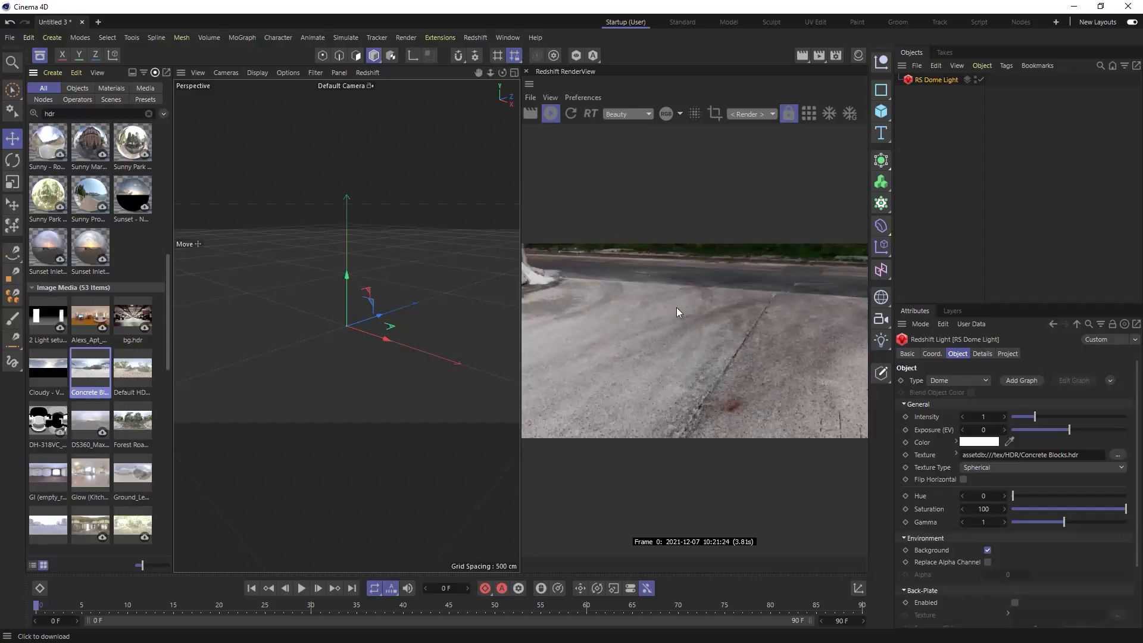
{"action": "left_click", "coordinate": [40, 56]}
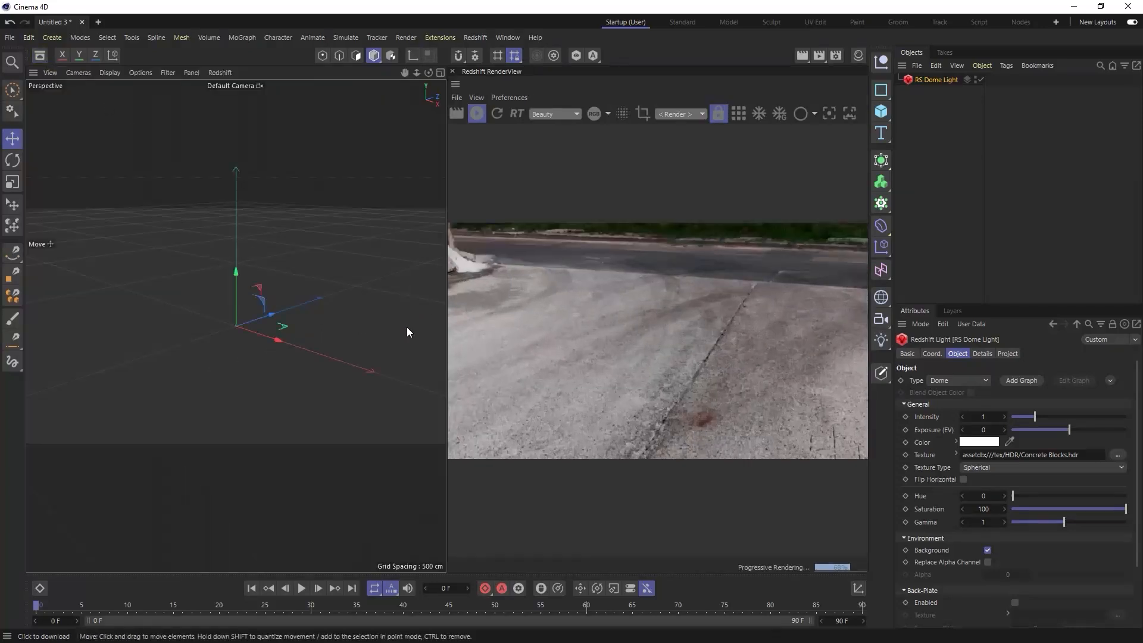
{"action": "left_click_drag", "start_coordinate": [448, 313], "coordinate": [120, 302]}
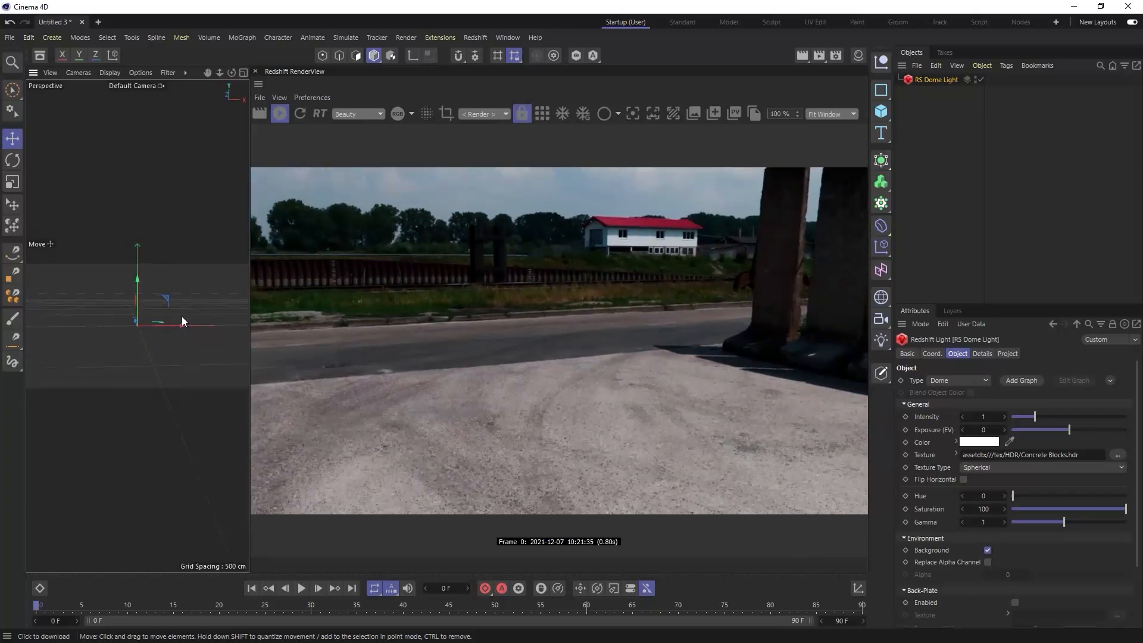
{"action": "mouse_move", "coordinate": [188, 316]}
{"action": "left_mouse_down", "text": "alt"}
{"action": "mouse_move", "coordinate": [199, 306]}
{"action": "mouse_move", "coordinate": [180, 293]}
{"action": "mouse_move", "coordinate": [190, 292]}
{"action": "mouse_move", "coordinate": [174, 299]}
{"action": "mouse_move", "coordinate": [181, 308]}
{"action": "left_mouse_up", "text": "alt"}
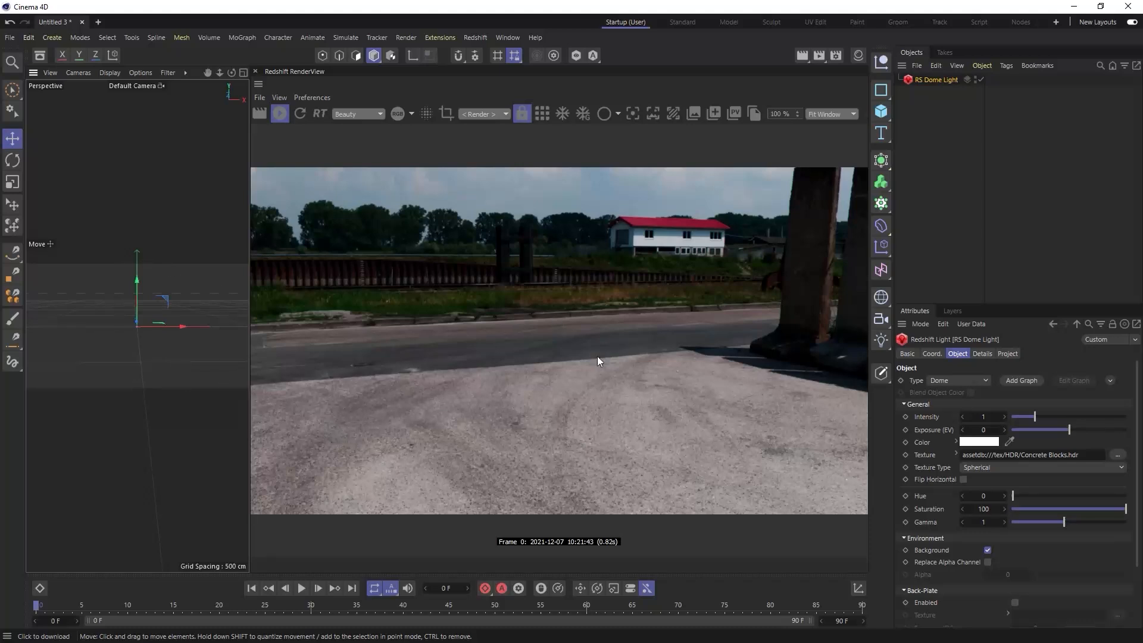
- Set the Redshift rendering color space to the working space scene-linear Rec.709-sRGB
{"action": "left_click", "coordinate": [837, 59]}
{"action": "left_click_drag", "start_coordinate": [834, 62], "coordinate": [728, 91]}
{"action": "left_click", "coordinate": [813, 138]}
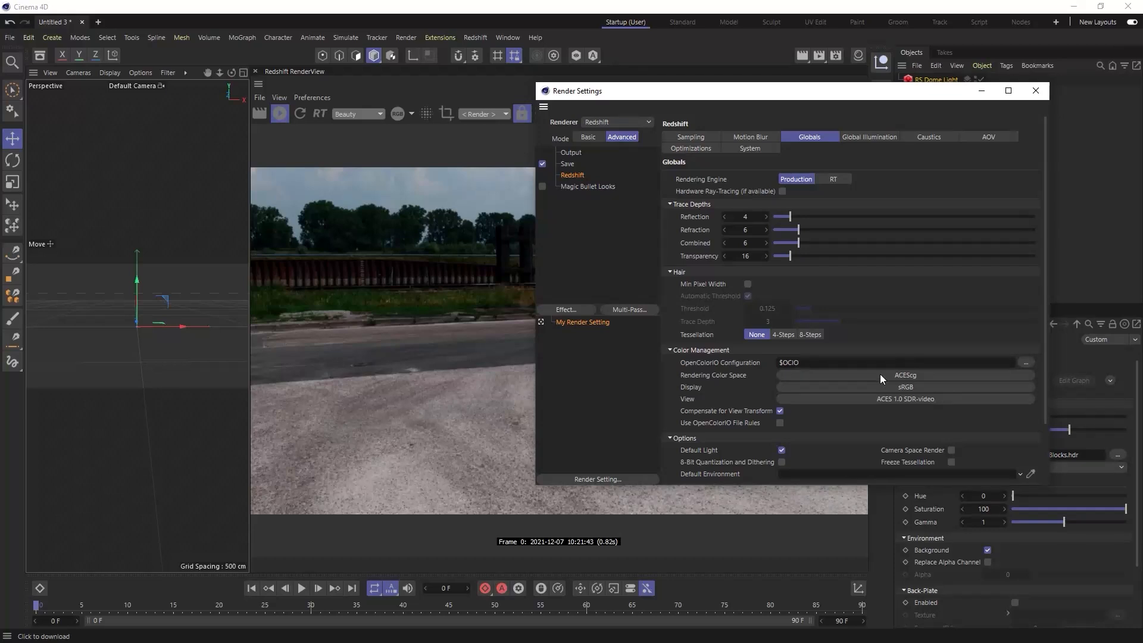
{"action": "left_click", "coordinate": [916, 376]}
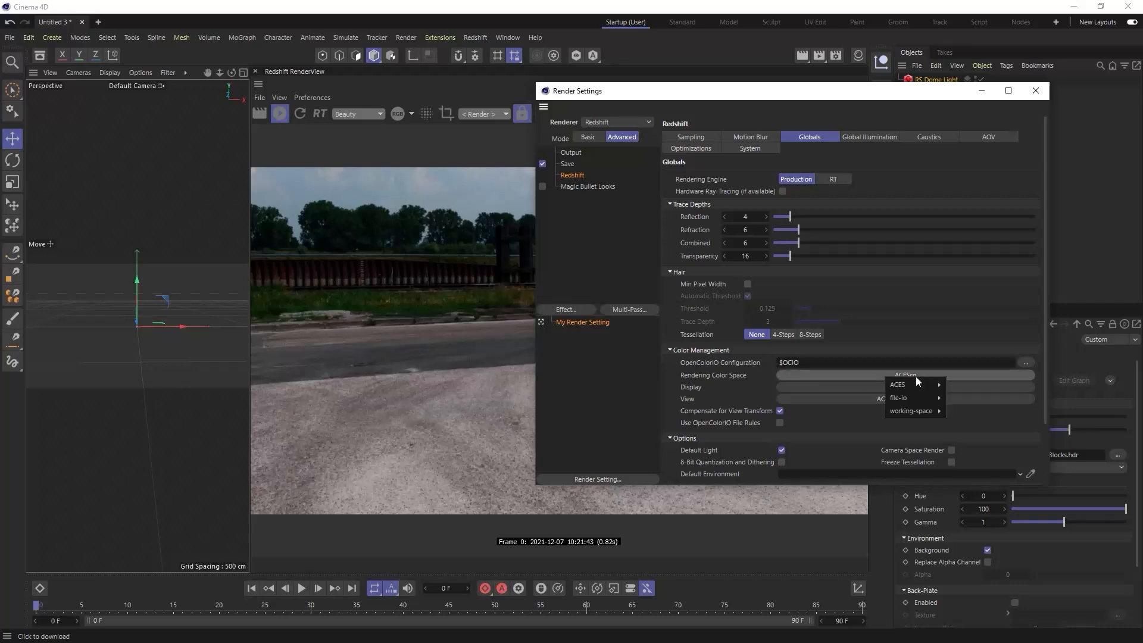
{"action": "mouse_move", "coordinate": [909, 389]}
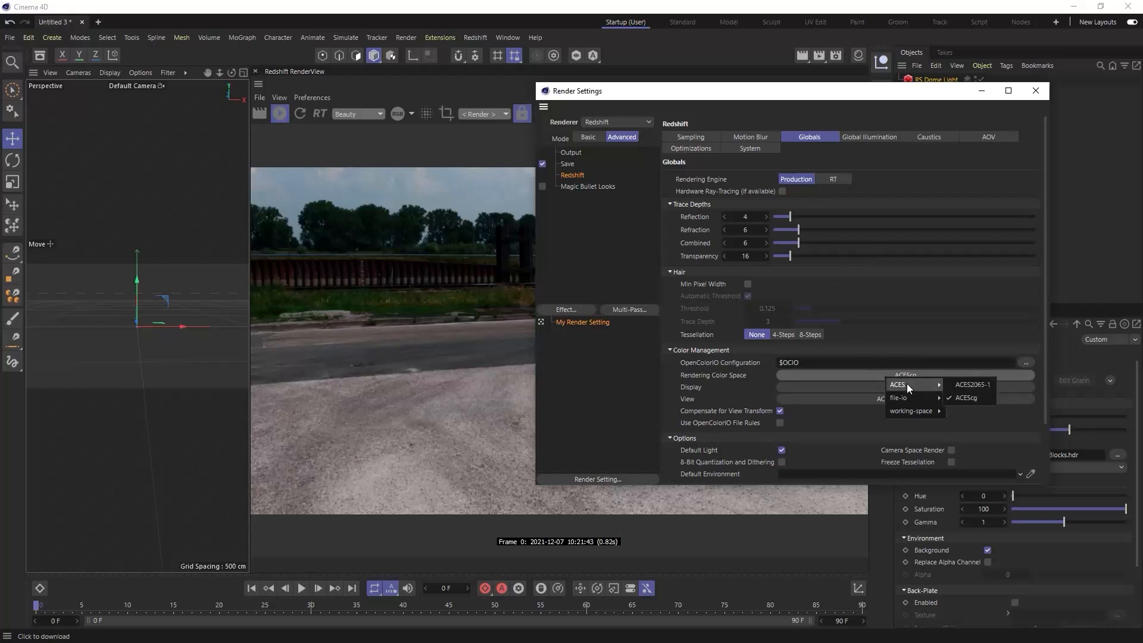
{"action": "mouse_move", "coordinate": [909, 411]}
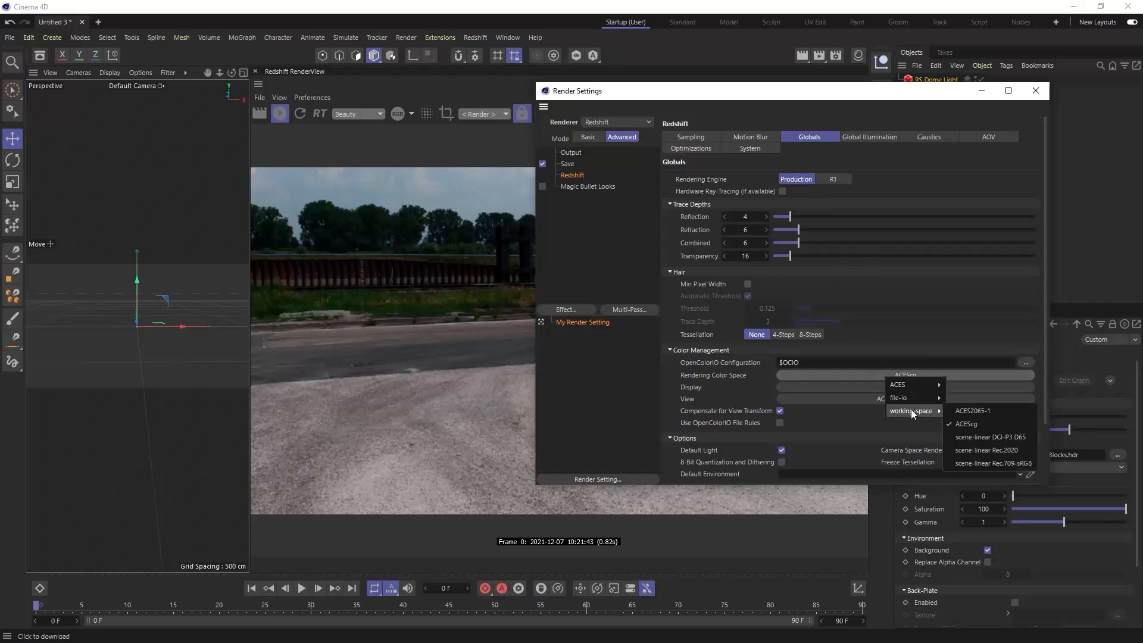
{"action": "left_click", "coordinate": [1004, 462]}
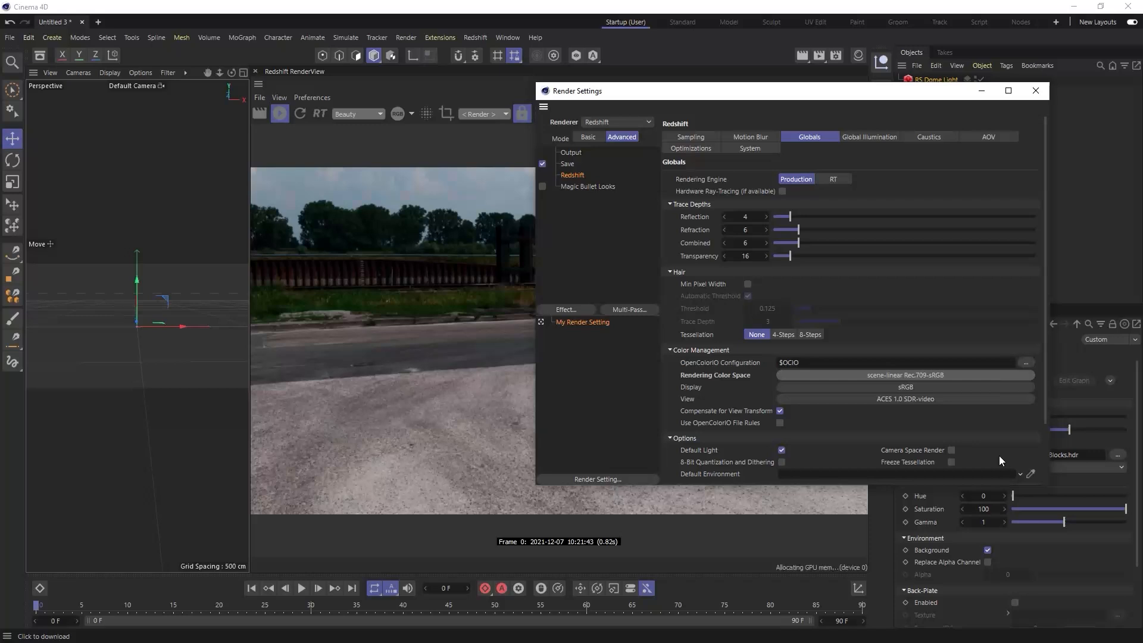
- Set the Redshift color management view to Un-tone-mapped and close the render settings
{"action": "left_click", "coordinate": [892, 398]}
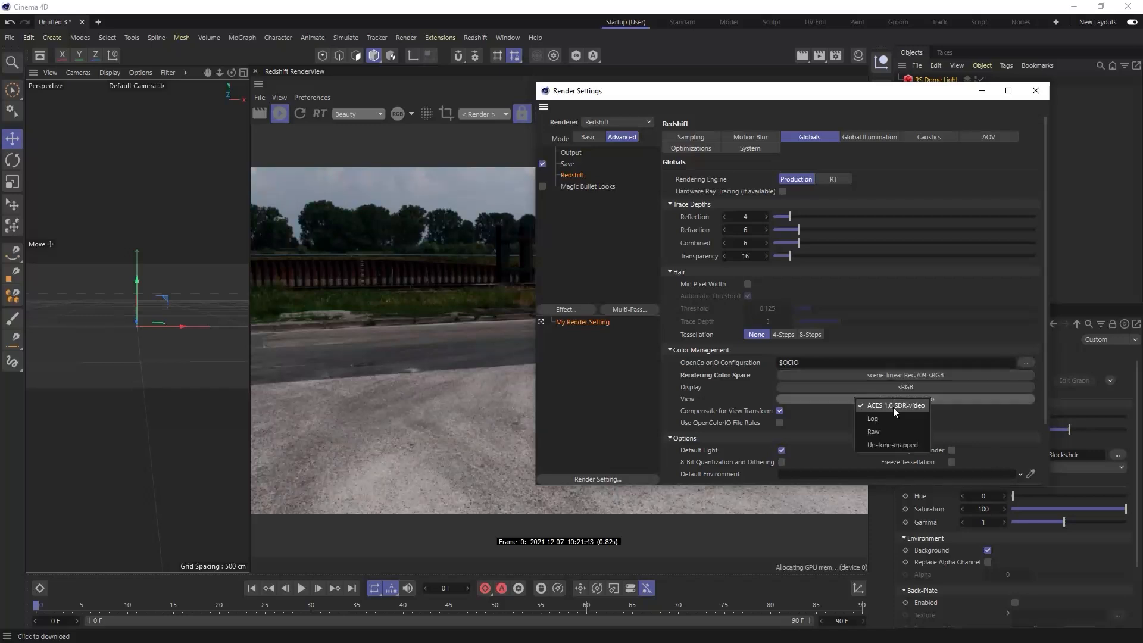
{"action": "left_click", "coordinate": [893, 447]}
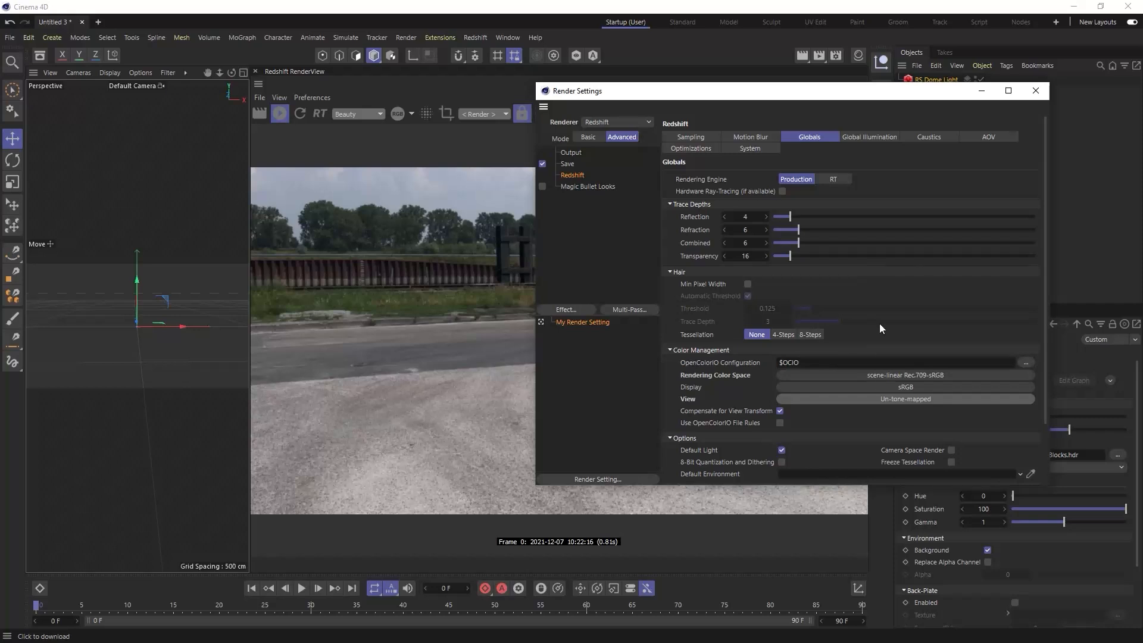
{"action": "left_click", "coordinate": [1035, 93]}
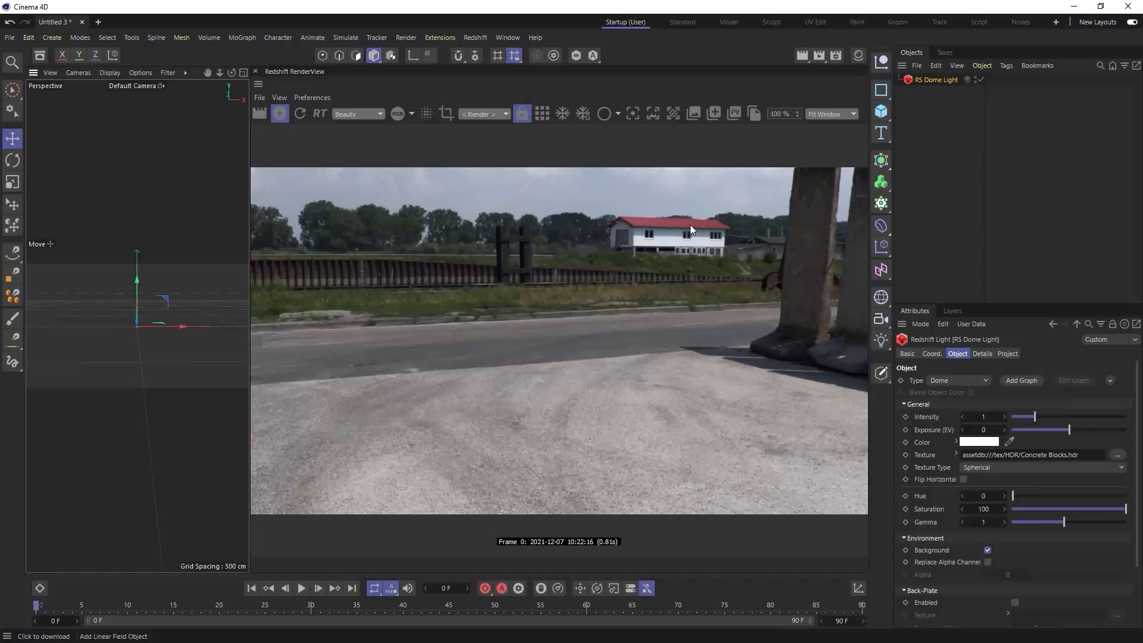
- Add a sphere to the scene and set its segments to 64
{"action": "left_click", "coordinate": [882, 111]}
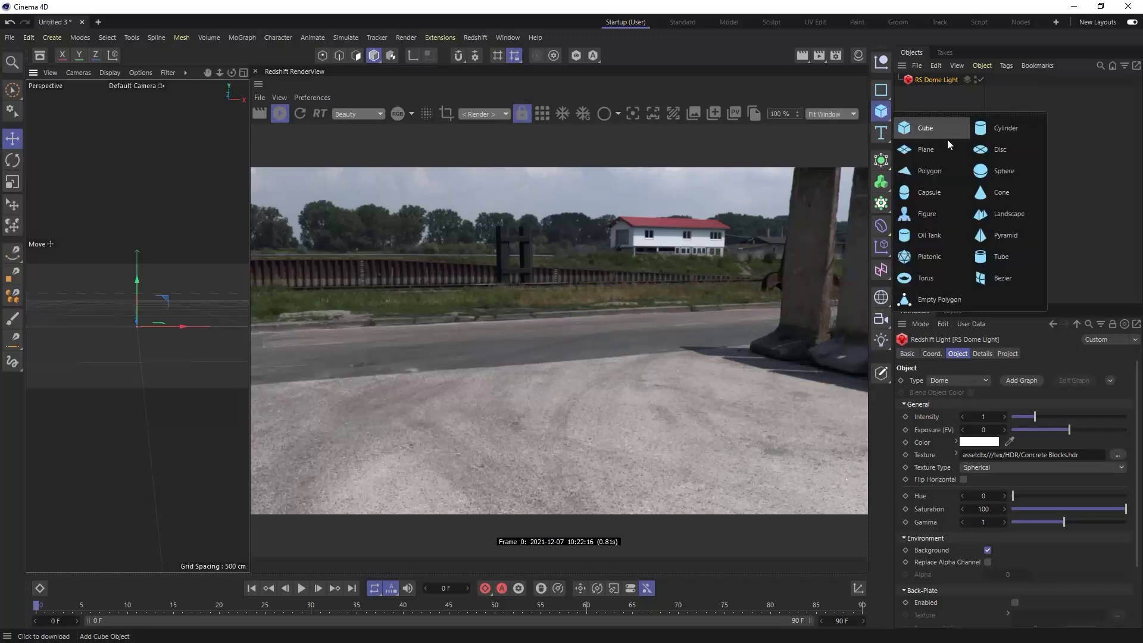
{"action": "left_click", "coordinate": [992, 173]}
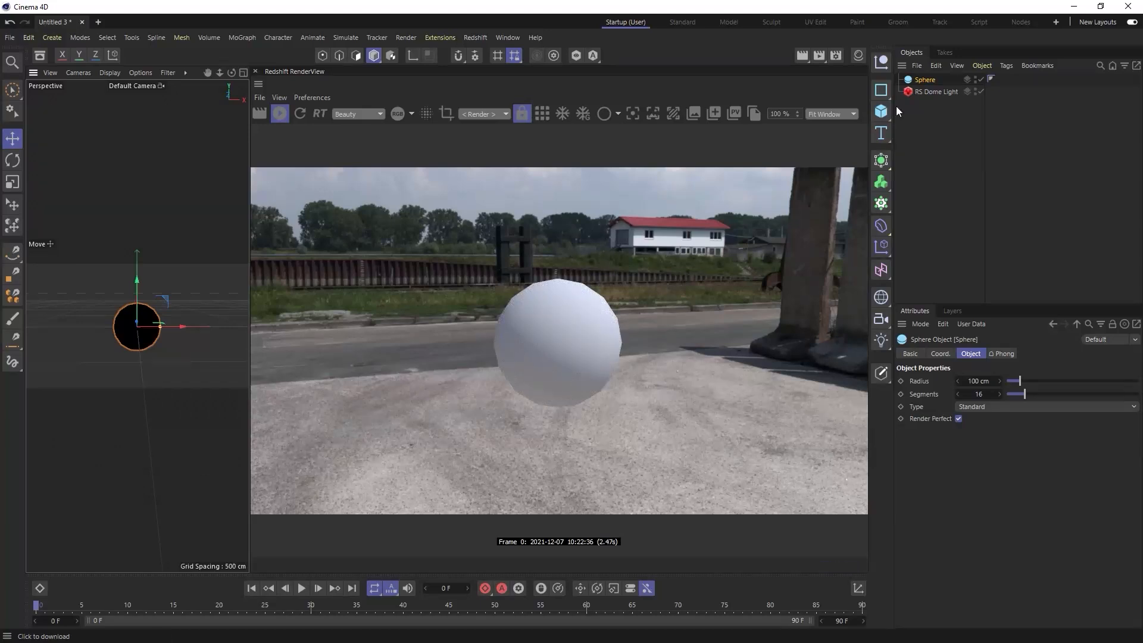
{"action": "left_click", "coordinate": [993, 394]}
{"action": "type", "text": "64"}
{"action": "key", "text": "Return"}
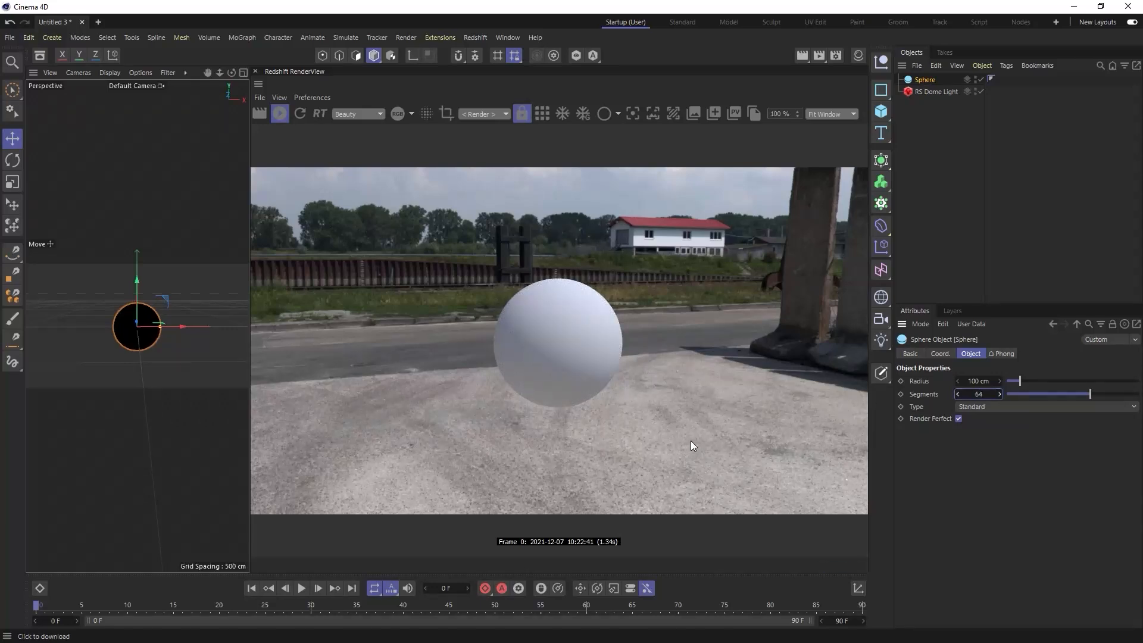
{"action": "left_click", "coordinate": [172, 356]}
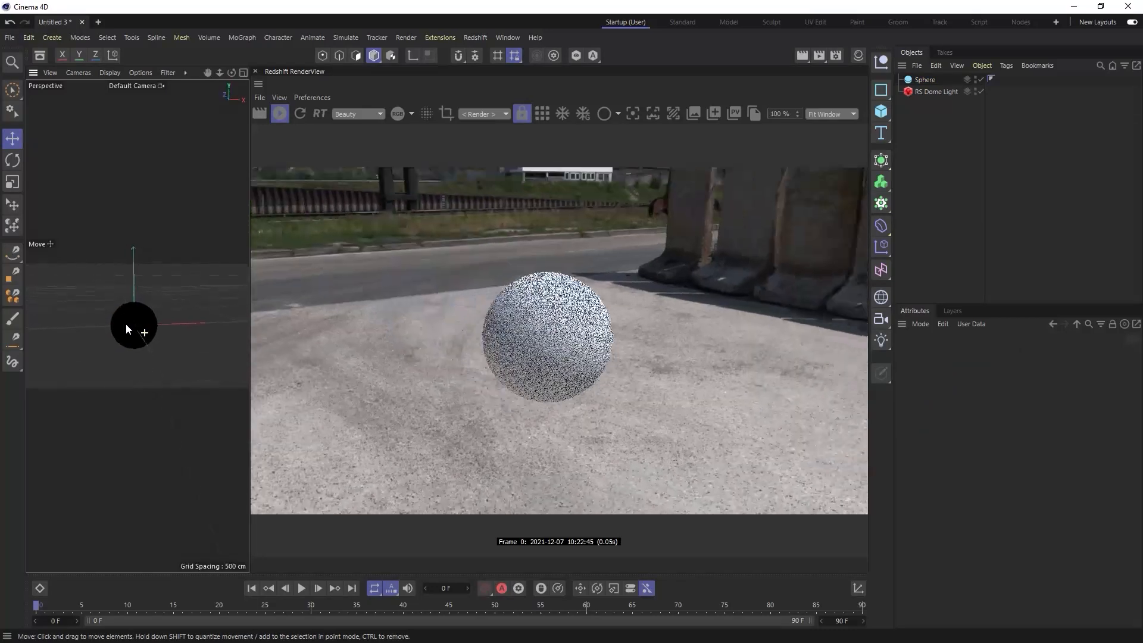
{"action": "left_click_drag", "start_coordinate": [145, 336], "coordinate": [155, 335], "text": "alt"}
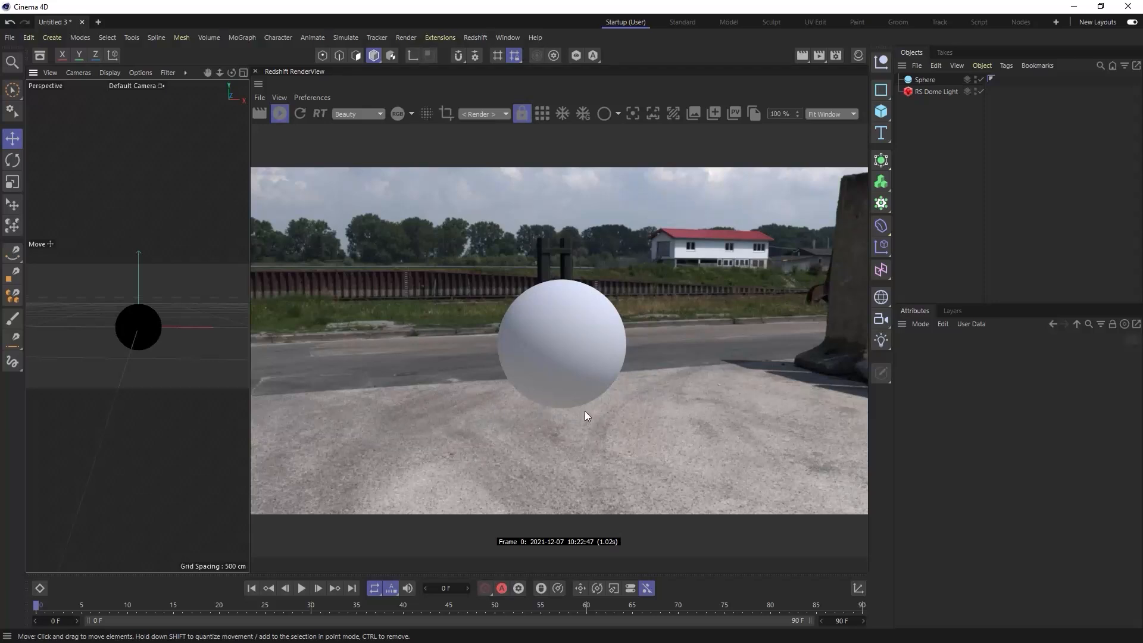
- Add a disc at the scene origin and set the sphere's radius to 20 cm
{"action": "left_click", "coordinate": [881, 112]}
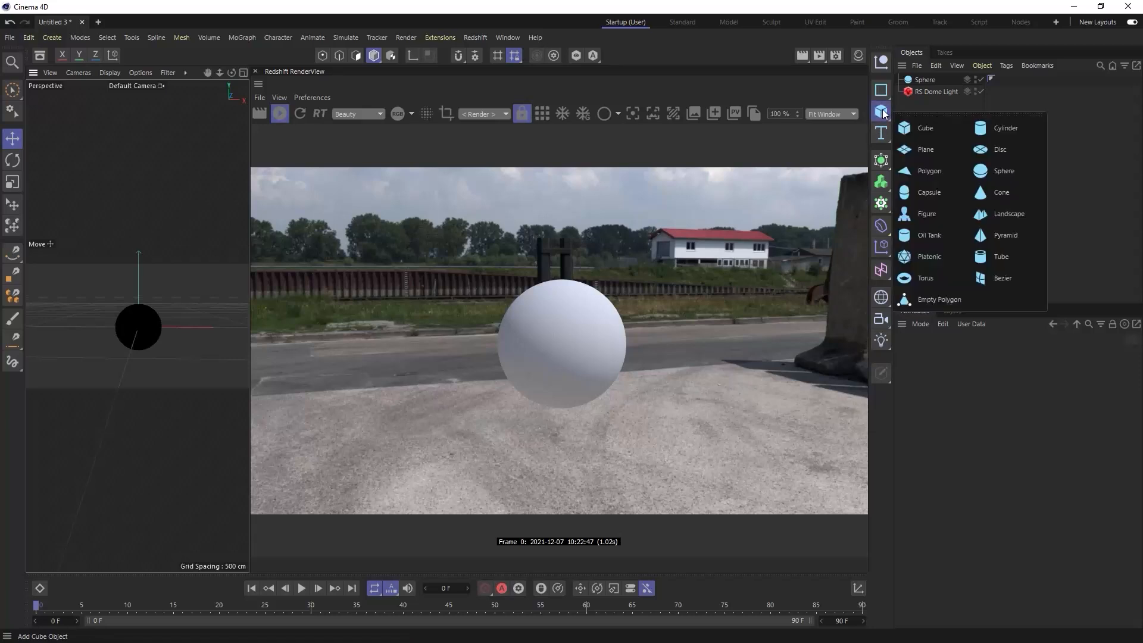
{"action": "left_click", "coordinate": [1003, 148]}
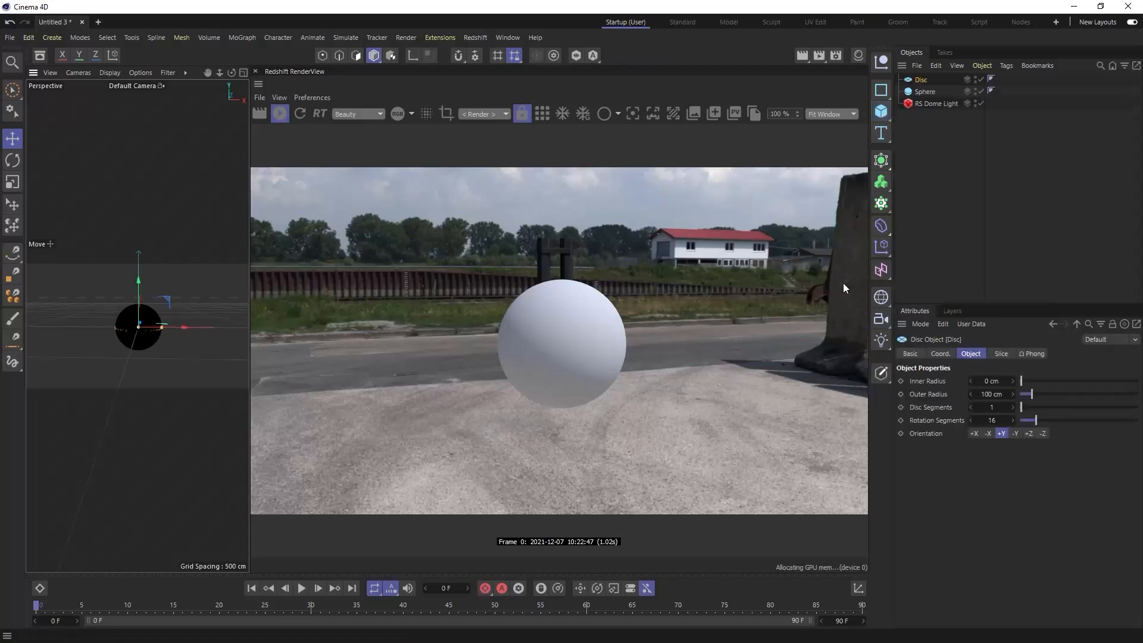
{"action": "left_click", "coordinate": [931, 91]}
{"action": "left_click", "coordinate": [990, 382]}
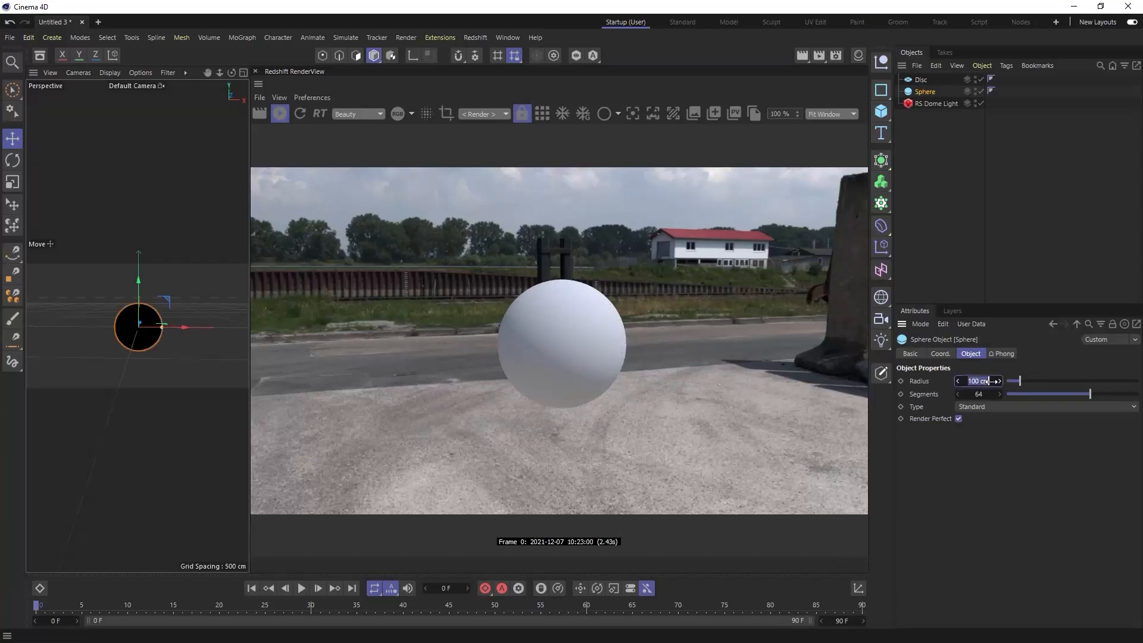
{"action": "type", "text": "20"}
{"action": "key", "text": "Return"}
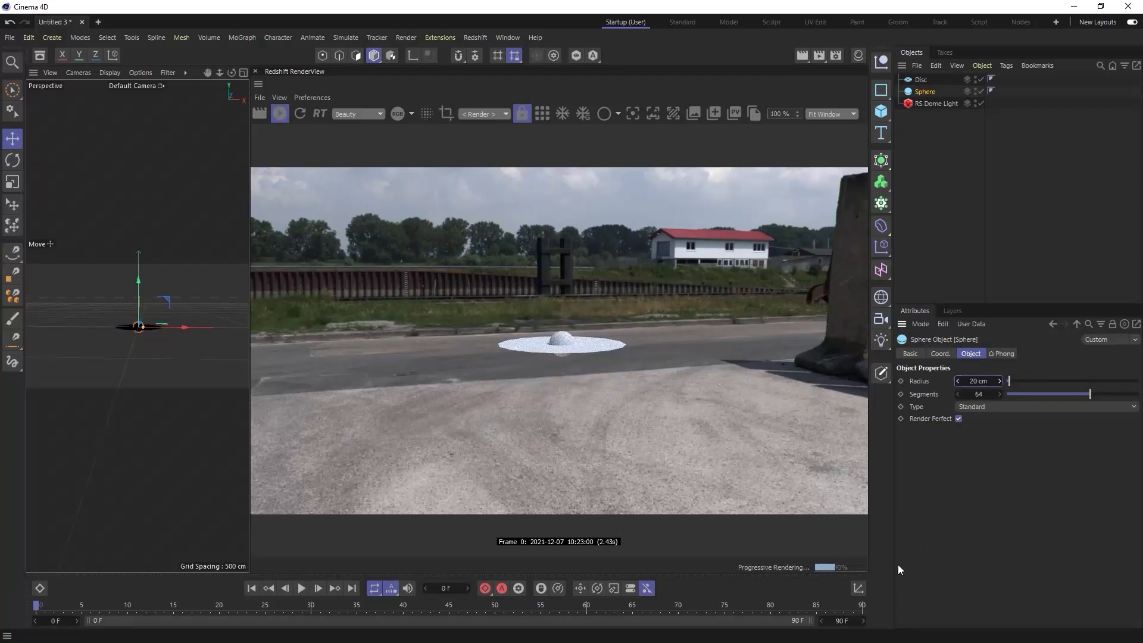
- Raise the sphere to a Y position of 20 cm so that it rests on the disc
{"action": "left_click", "coordinate": [859, 589]}
{"action": "left_click", "coordinate": [959, 608]}
{"action": "type", "text": "20"}
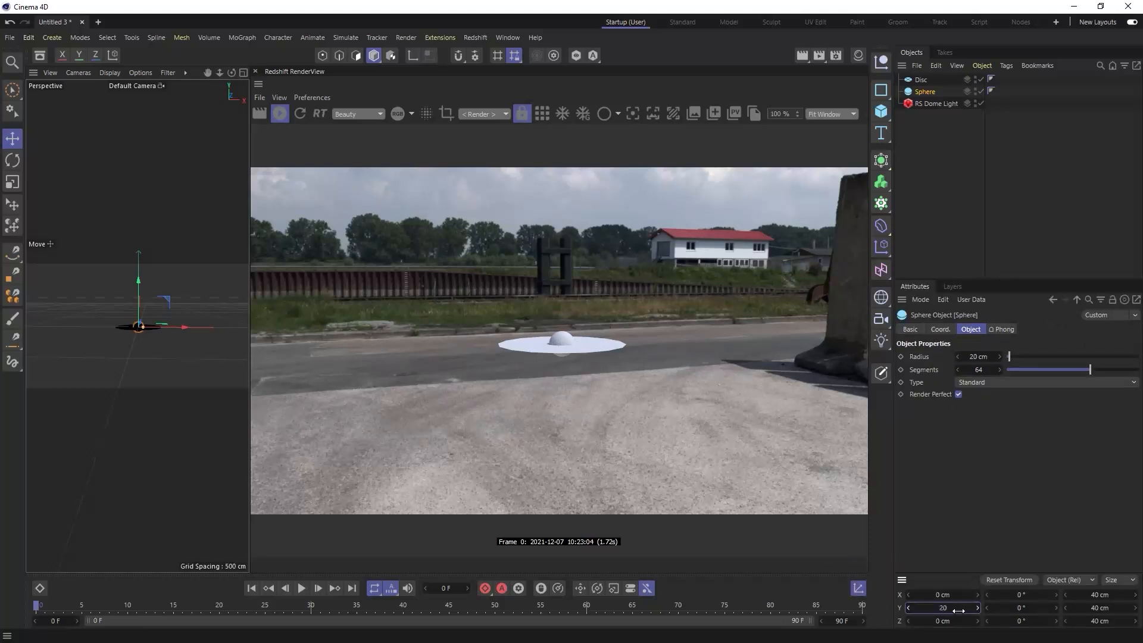
{"action": "key", "text": "Return"}
{"action": "left_click", "coordinate": [858, 590]}
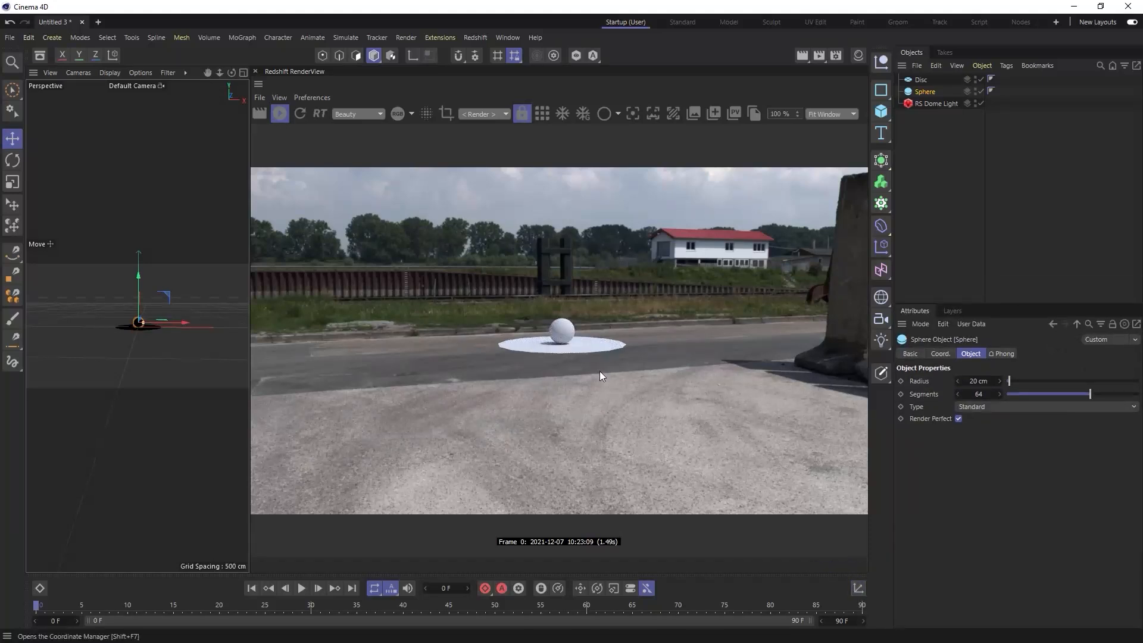
- Add a Redshift Object tag to the disc
{"action": "right_click_drag", "start_coordinate": [138, 320], "coordinate": [180, 321], "text": "alt"}
{"action": "left_click_drag", "start_coordinate": [178, 320], "coordinate": [158, 297], "text": "alt"}
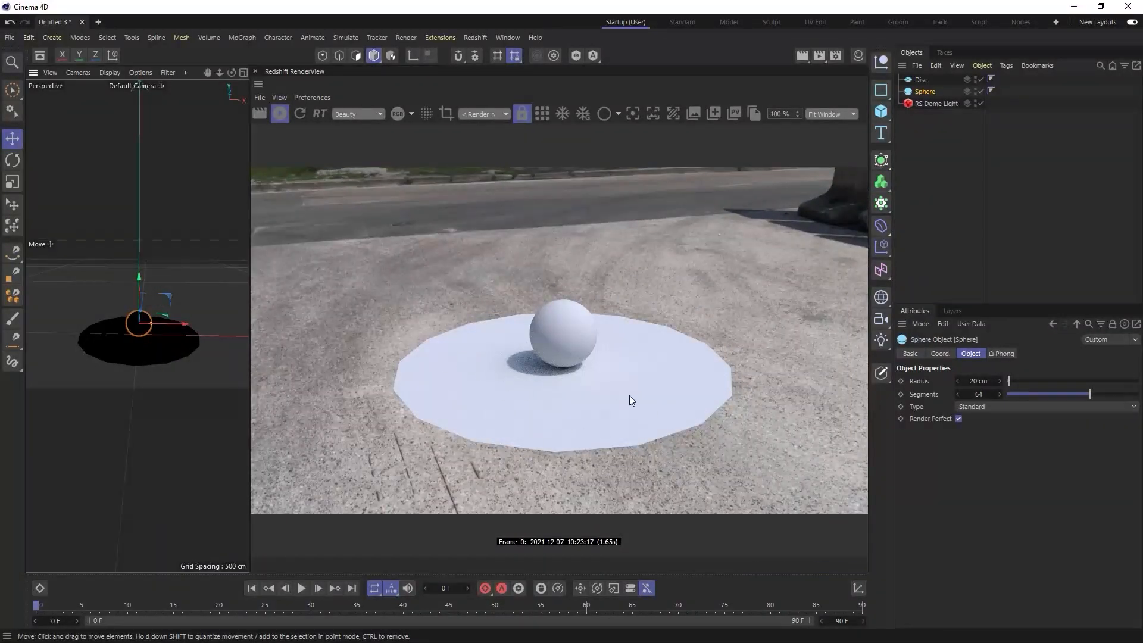
{"action": "left_click", "coordinate": [924, 80]}
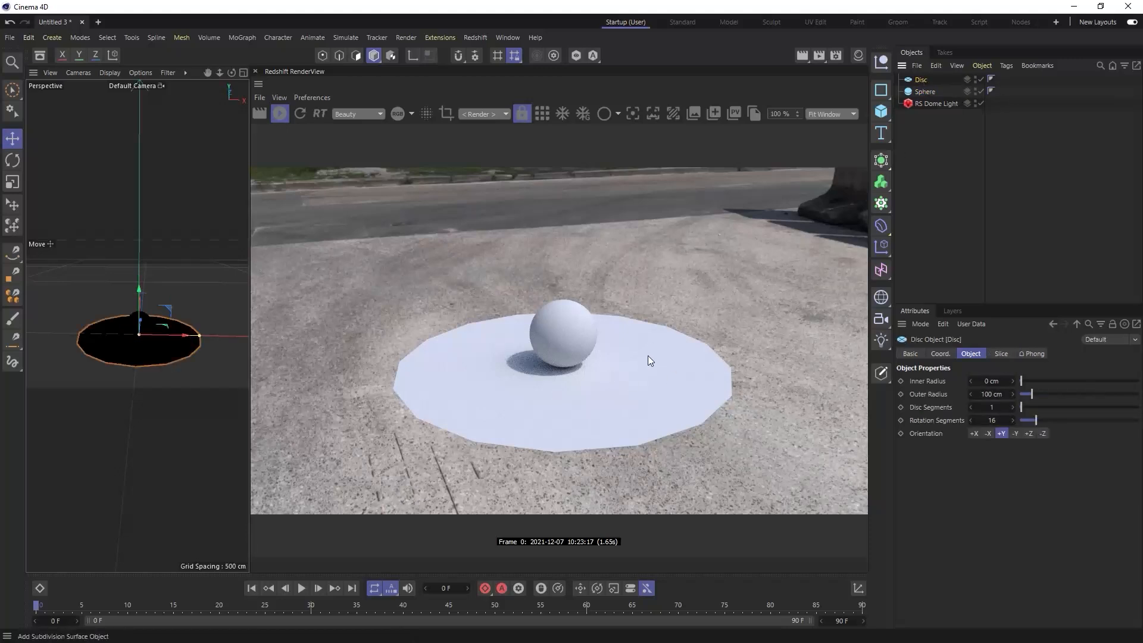
{"action": "right_click", "coordinate": [921, 80]}
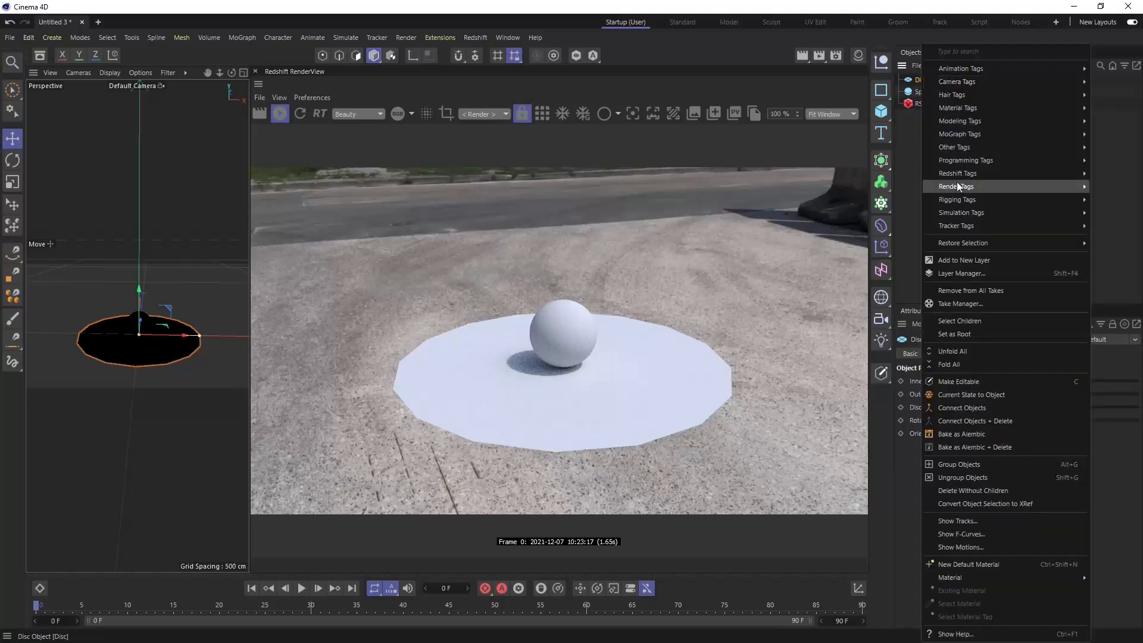
{"action": "mouse_move", "coordinate": [956, 173]}
{"action": "left_click", "coordinate": [896, 186]}
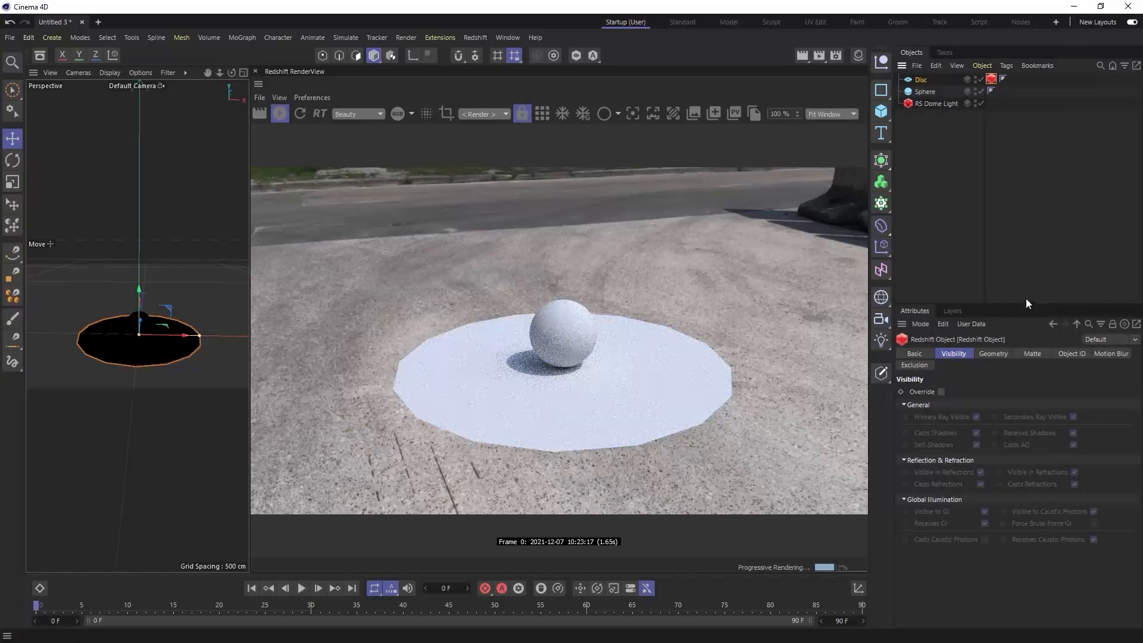
- Override the matte settings in the disc's Redshift tag, enabling the matte with Show Background on and the matte shadow
{"action": "left_click", "coordinate": [1030, 355]}
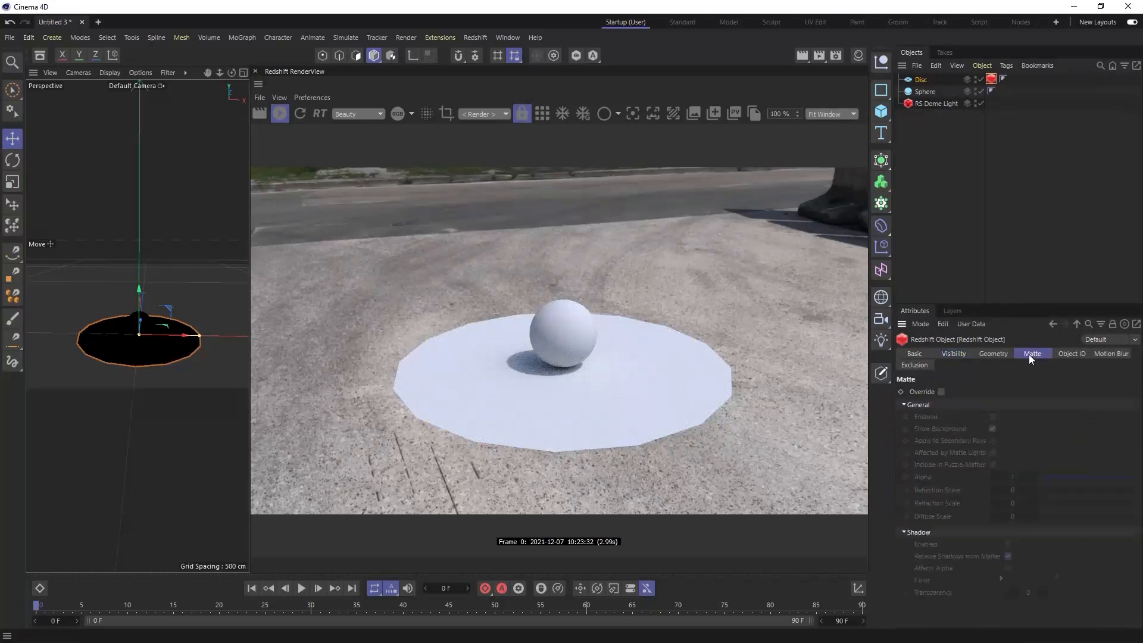
{"action": "left_click", "coordinate": [942, 392]}
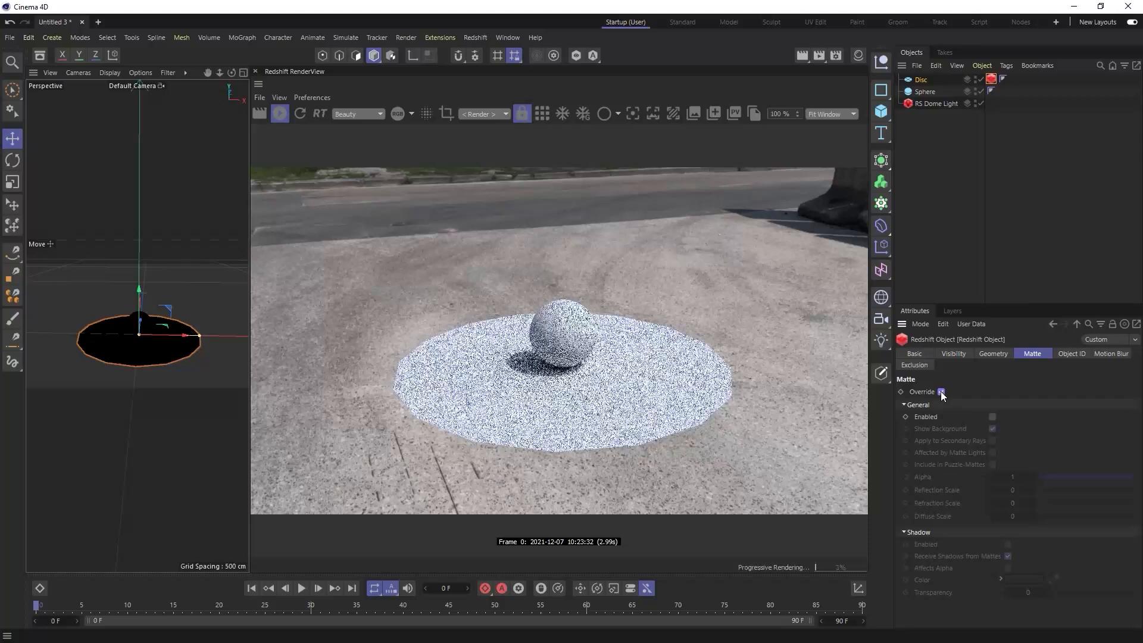
{"action": "left_click", "coordinate": [993, 417]}
{"action": "left_click", "coordinate": [992, 428]}
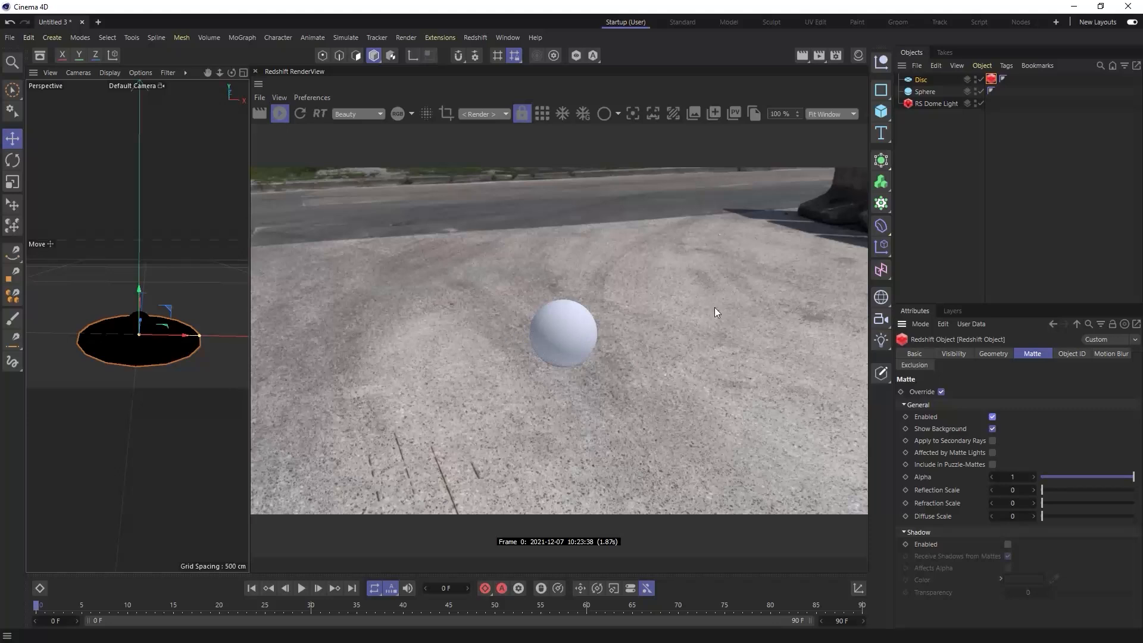
{"action": "left_click", "coordinate": [1007, 545]}
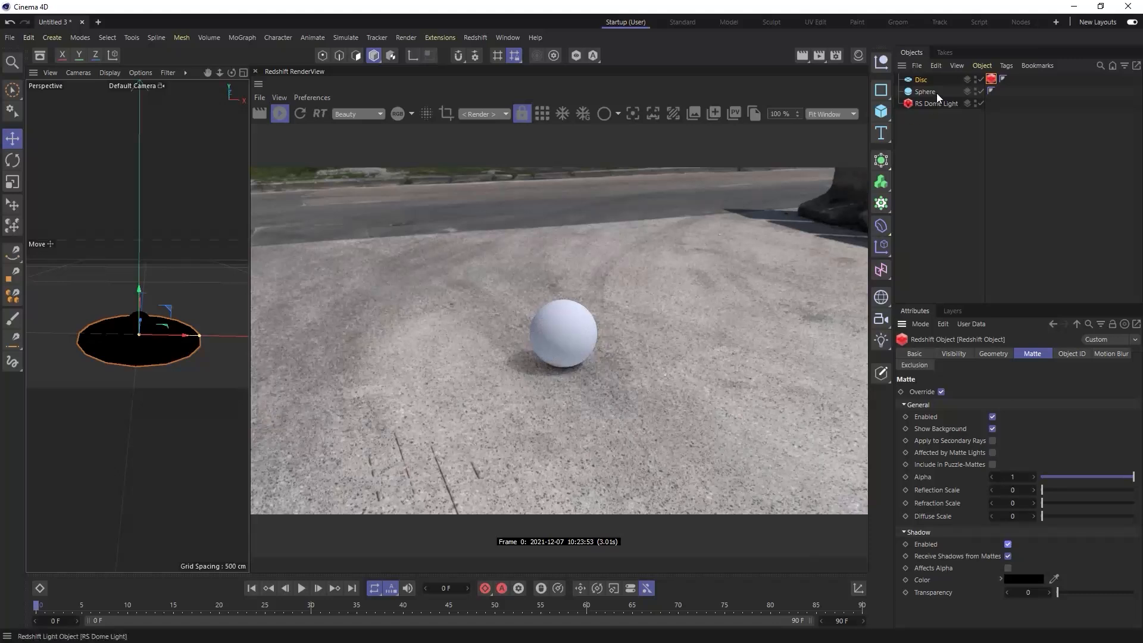
{"action": "left_click", "coordinate": [921, 80]}
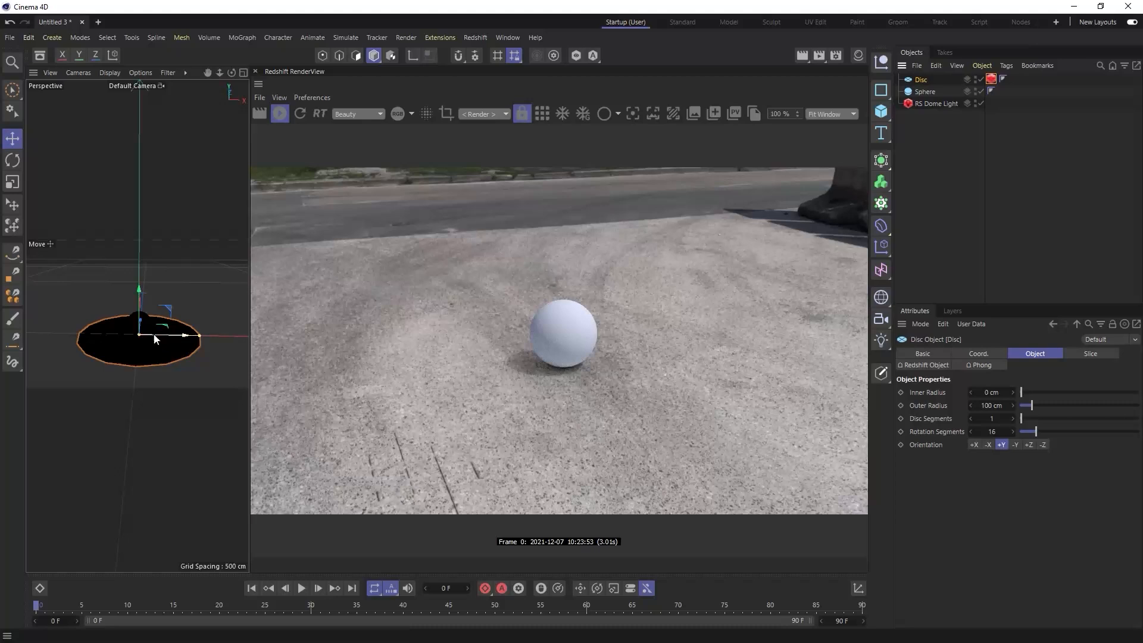
{"action": "mouse_move", "coordinate": [162, 336]}
{"action": "left_mouse_down"}
{"action": "mouse_move", "coordinate": [213, 339]}
{"action": "mouse_move", "coordinate": [162, 341]}
{"action": "left_mouse_up"}
{"action": "left_click", "coordinate": [979, 353]}
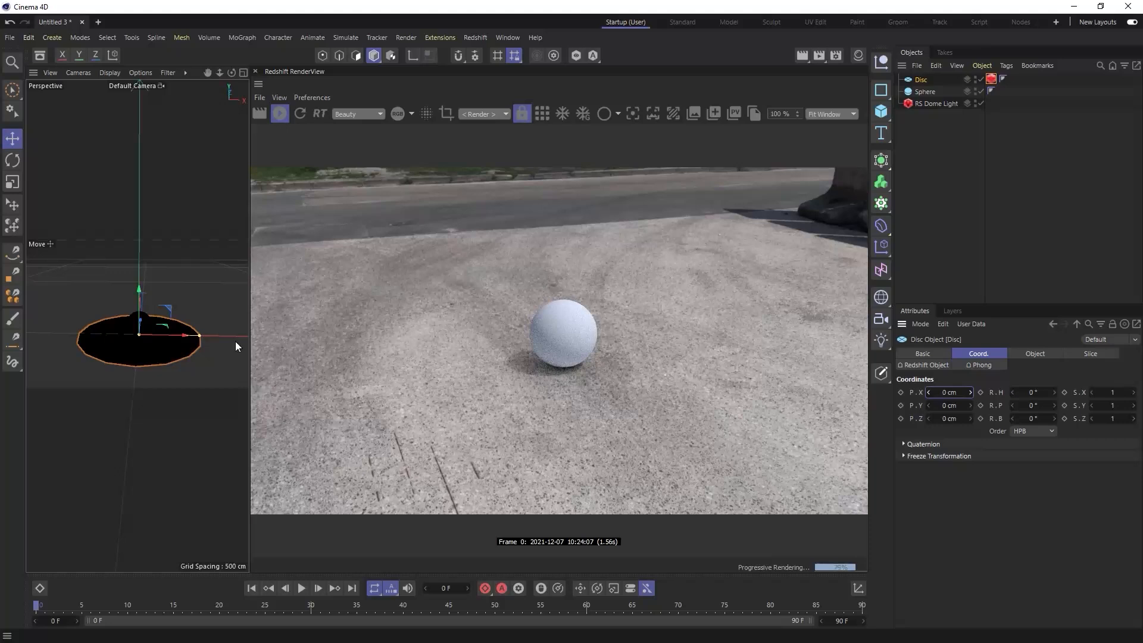
- Examine from several angles and distances how the sphere and its shadow sit on the HDR ground in the live render
{"action": "scroll", "coordinate": [140, 330], "scroll_direction": "up", "scroll_amount": 5}
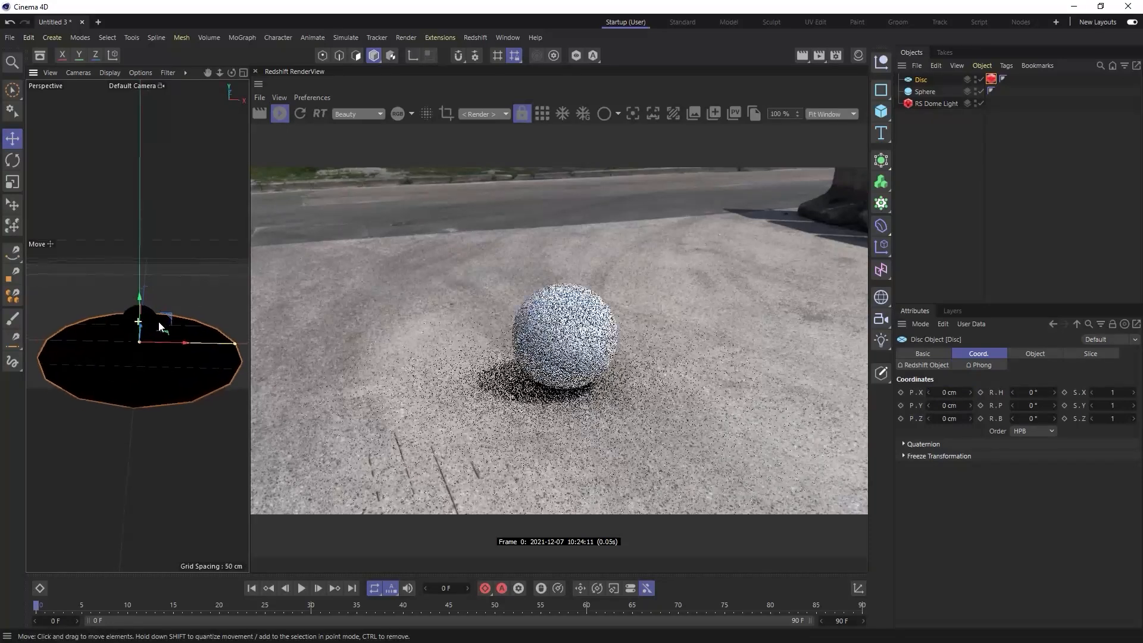
{"action": "left_click_drag", "start_coordinate": [173, 338], "coordinate": [162, 342], "text": "alt"}
{"action": "scroll", "coordinate": [161, 349], "scroll_direction": "down", "scroll_amount": 5}
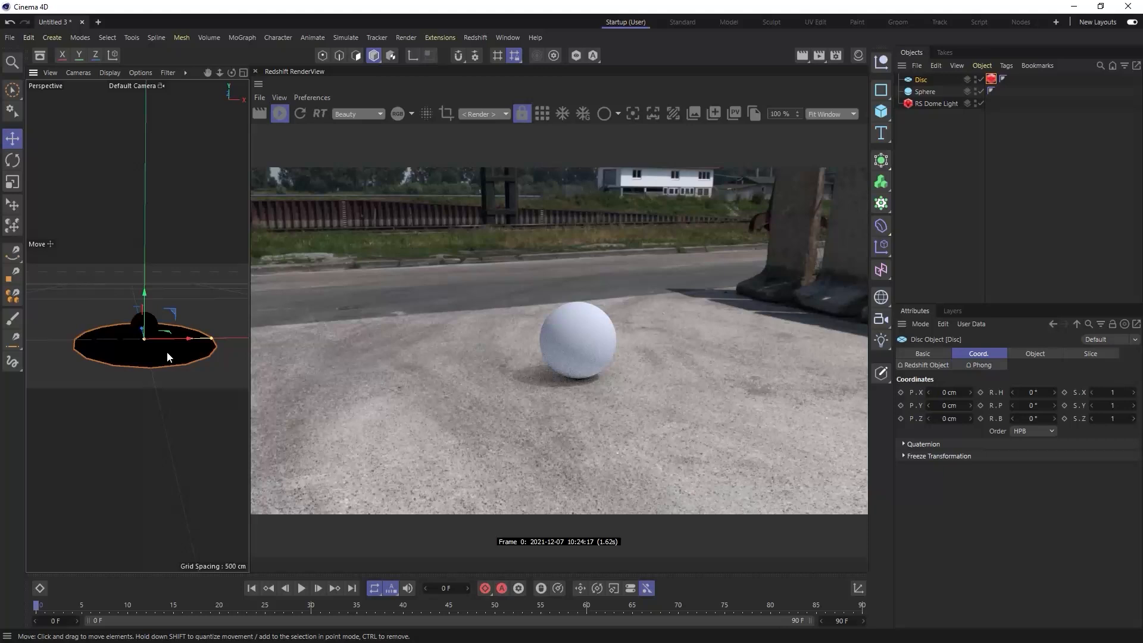
{"action": "middle_click_drag", "start_coordinate": [163, 354], "coordinate": [163, 299], "text": "alt"}
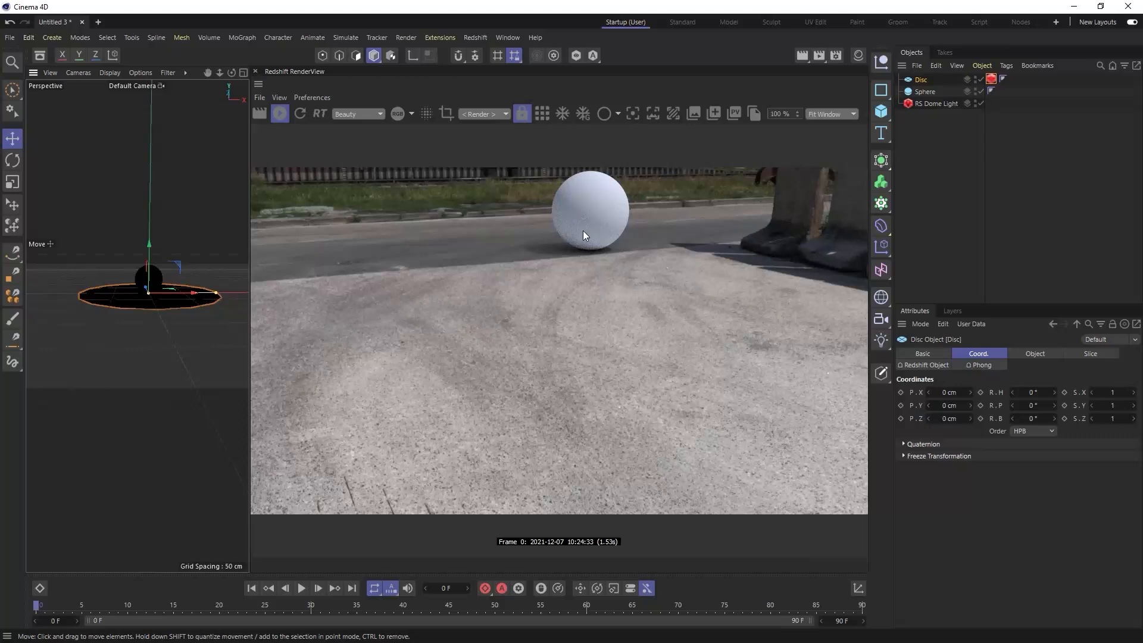
{"action": "mouse_move", "coordinate": [174, 280]}
{"action": "left_mouse_down", "text": "alt"}
{"action": "mouse_move", "coordinate": [187, 292]}
{"action": "mouse_move", "coordinate": [192, 246]}
{"action": "mouse_move", "coordinate": [191, 295]}
{"action": "mouse_move", "coordinate": [172, 295]}
{"action": "left_mouse_up", "text": "alt"}
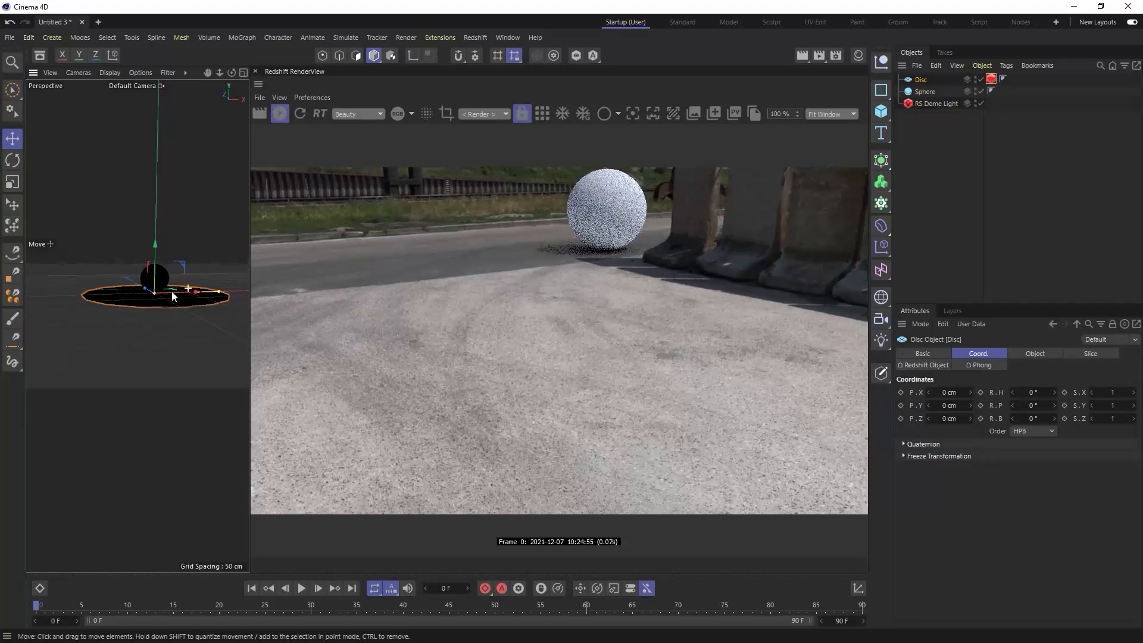
{"action": "left_click_drag", "start_coordinate": [173, 296], "coordinate": [186, 293], "text": "alt"}
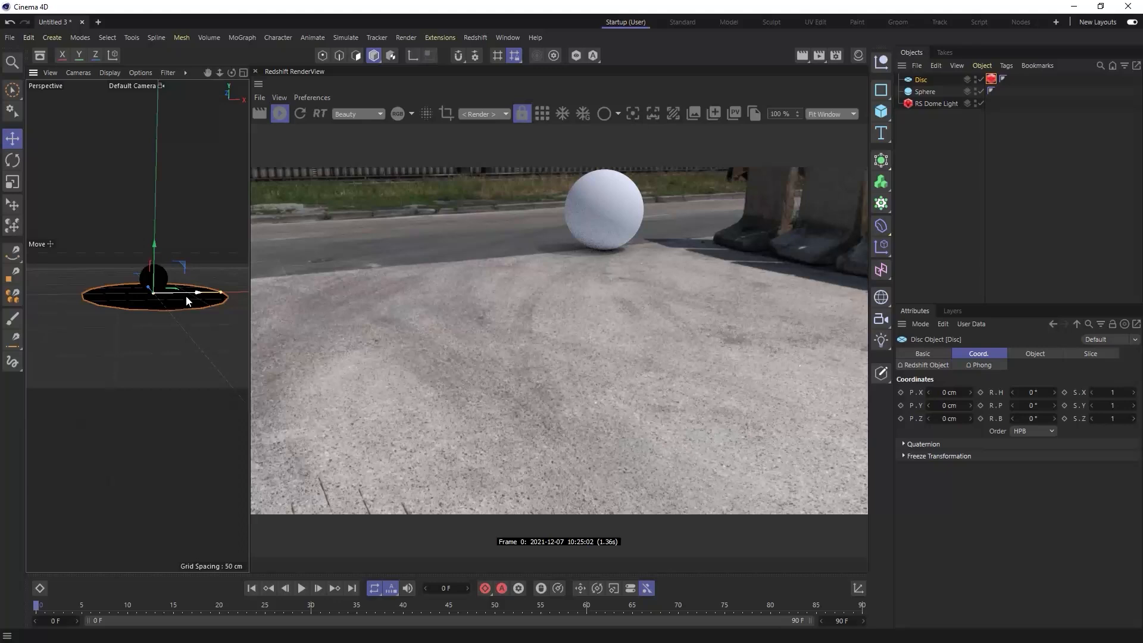
{"action": "left_click_drag", "start_coordinate": [184, 294], "coordinate": [182, 291], "text": "alt"}
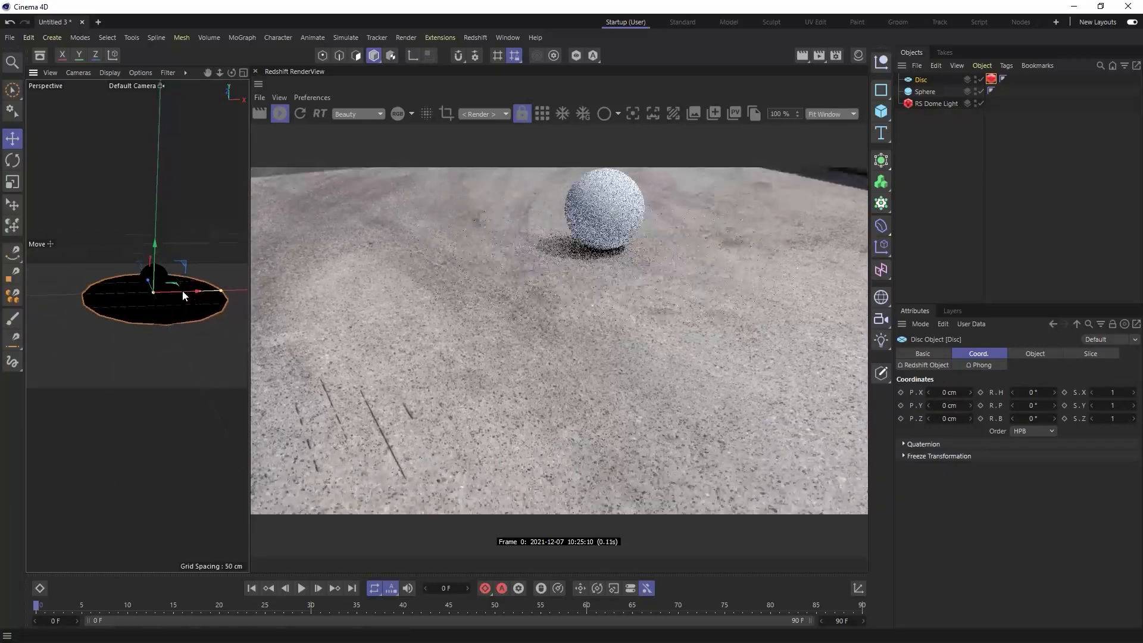
{"action": "middle_click_drag", "start_coordinate": [182, 291], "coordinate": [169, 321], "text": "alt"}
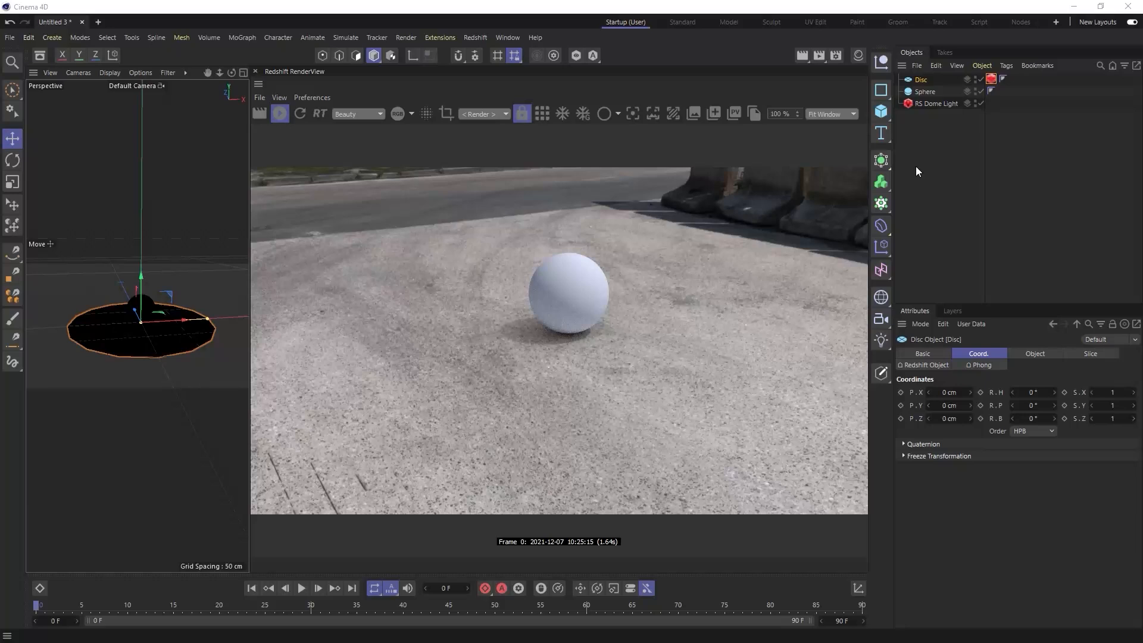
- Add a camera from the current view and look through it, with the sphere and the disc disabled
{"action": "left_click", "coordinate": [884, 320]}
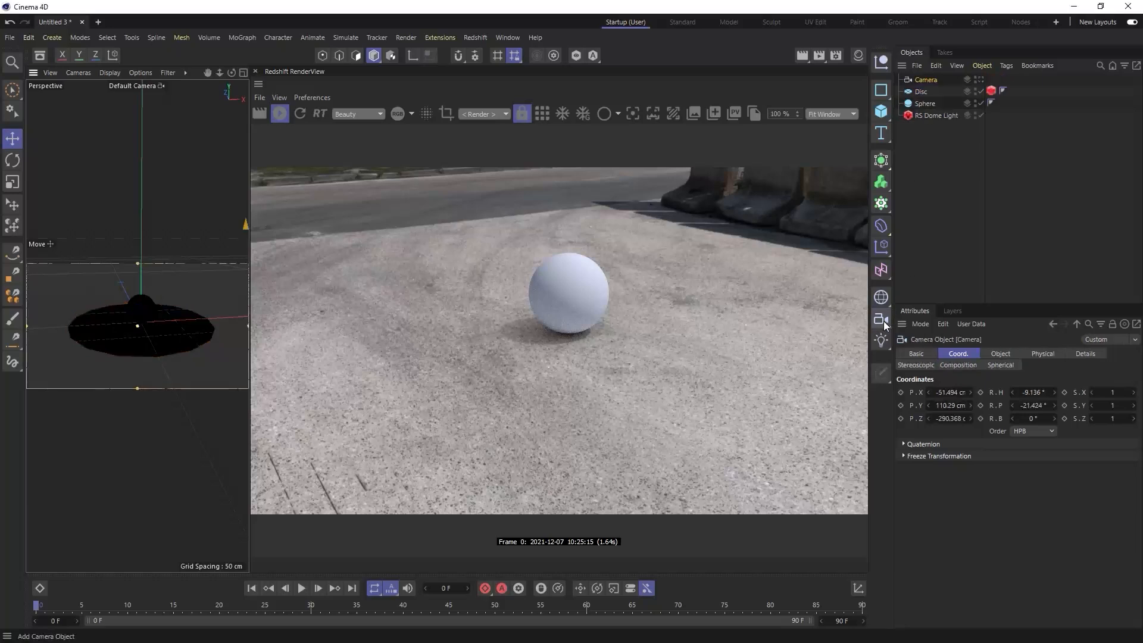
{"action": "left_click", "coordinate": [977, 101]}
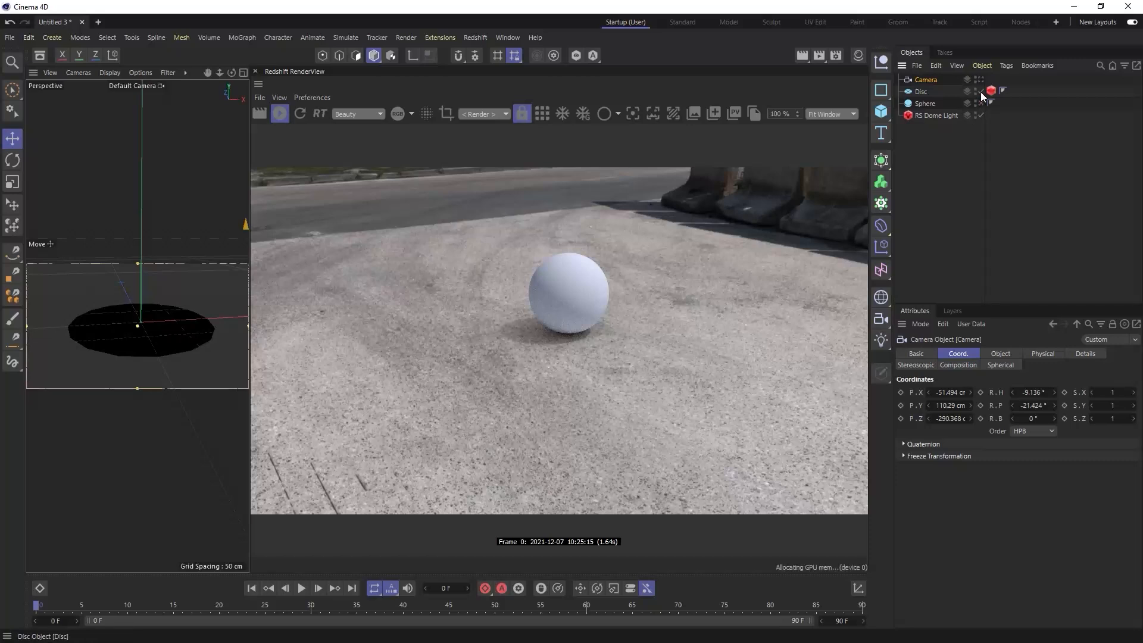
{"action": "left_click", "coordinate": [981, 91]}
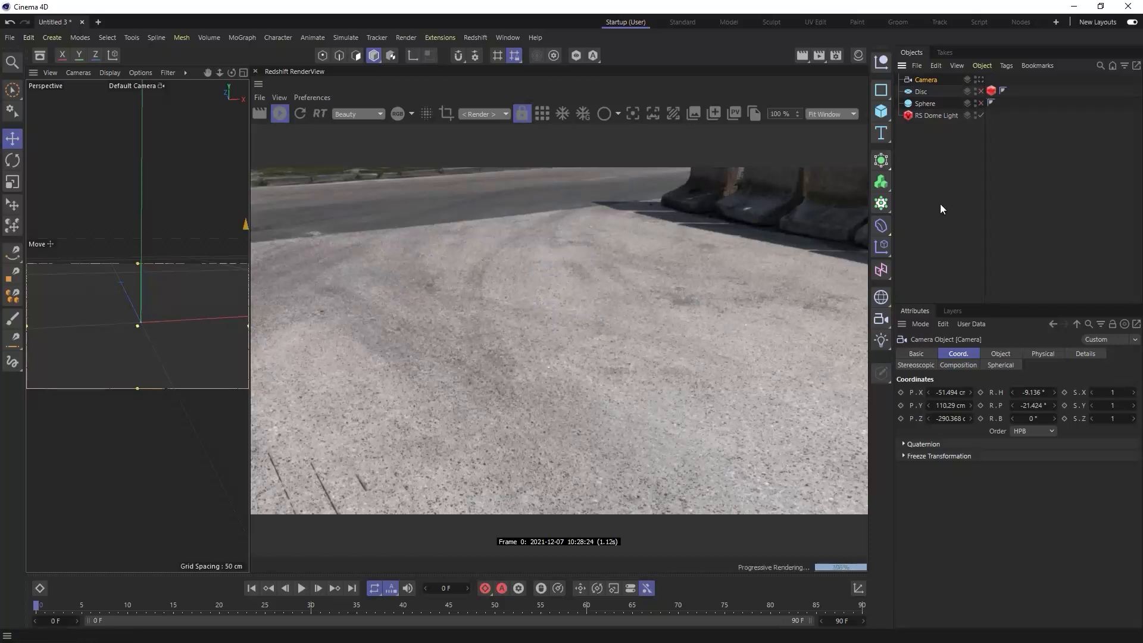
{"action": "left_click", "coordinate": [980, 80]}
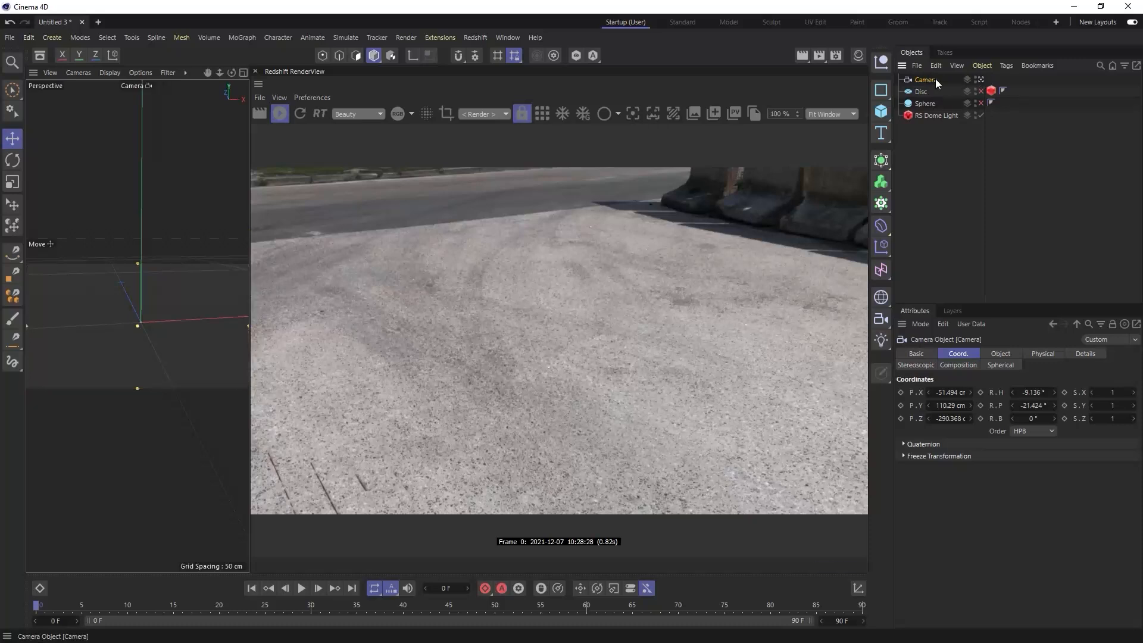
- Reset the camera's X, Y and Z position to 0 cm and check its placement at the world origin
{"action": "right_click", "coordinate": [972, 392]}
{"action": "right_click", "coordinate": [971, 405]}
{"action": "right_click", "coordinate": [972, 418]}
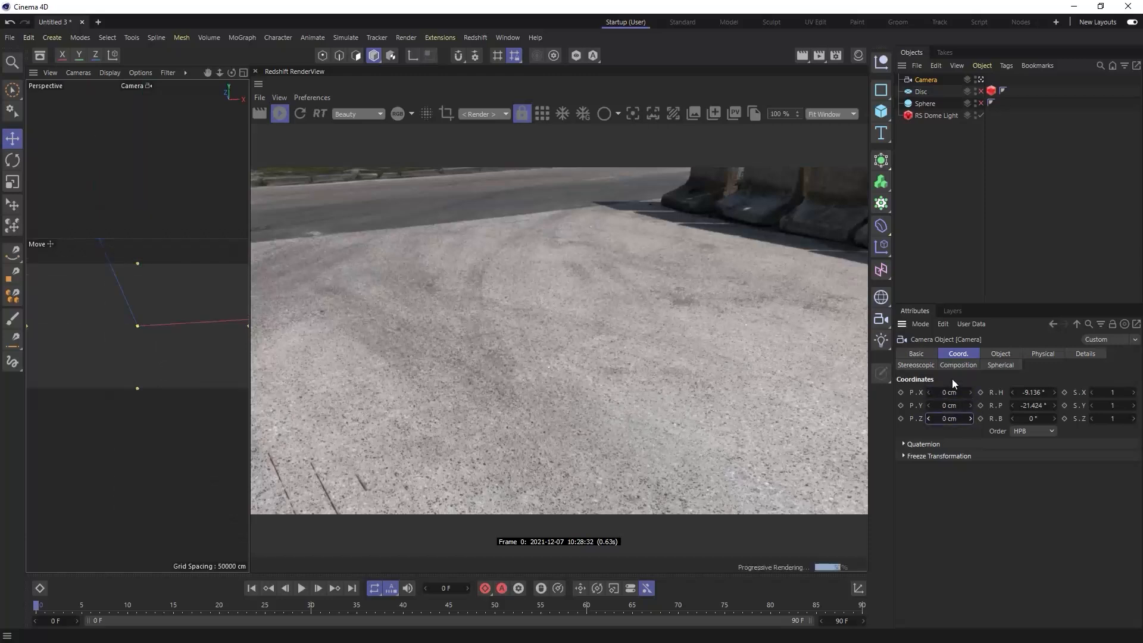
{"action": "left_click", "coordinate": [243, 72]}
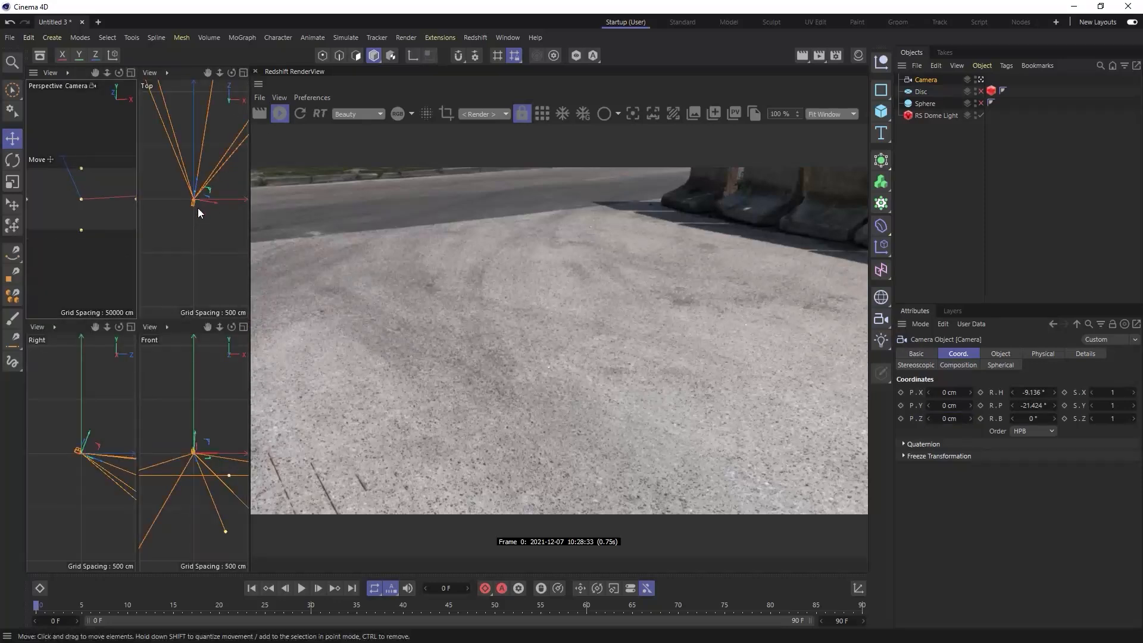
{"action": "left_click", "coordinate": [130, 72]}
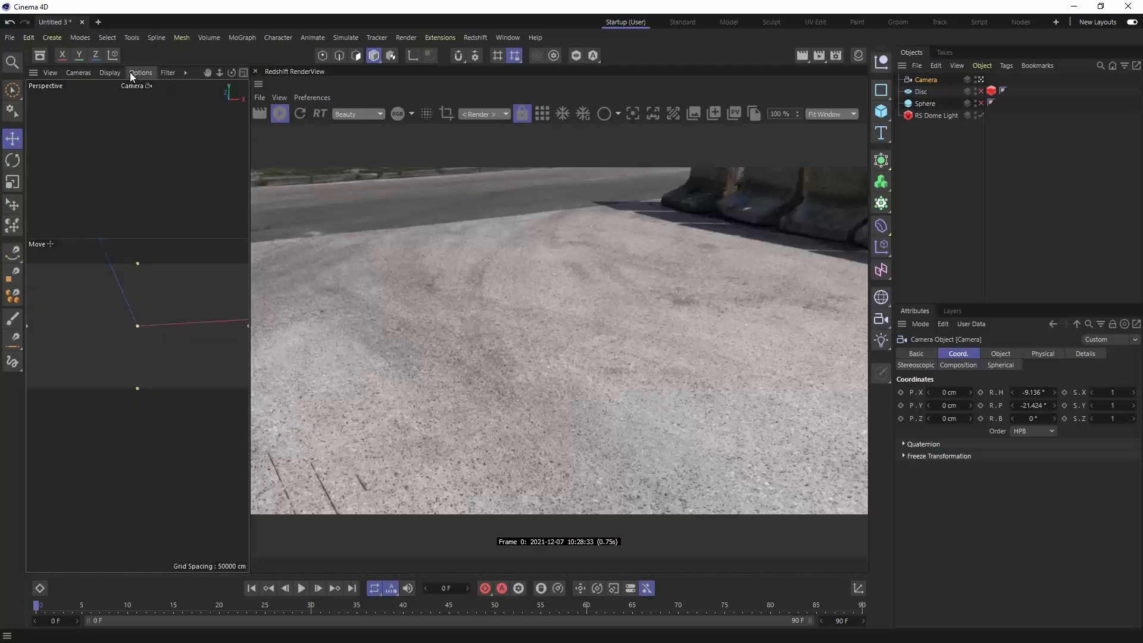
- Set the viewport navigation to Camera Mode and turn the camera up towards the brightest part of the HDR sky
{"action": "left_click", "coordinate": [81, 74]}
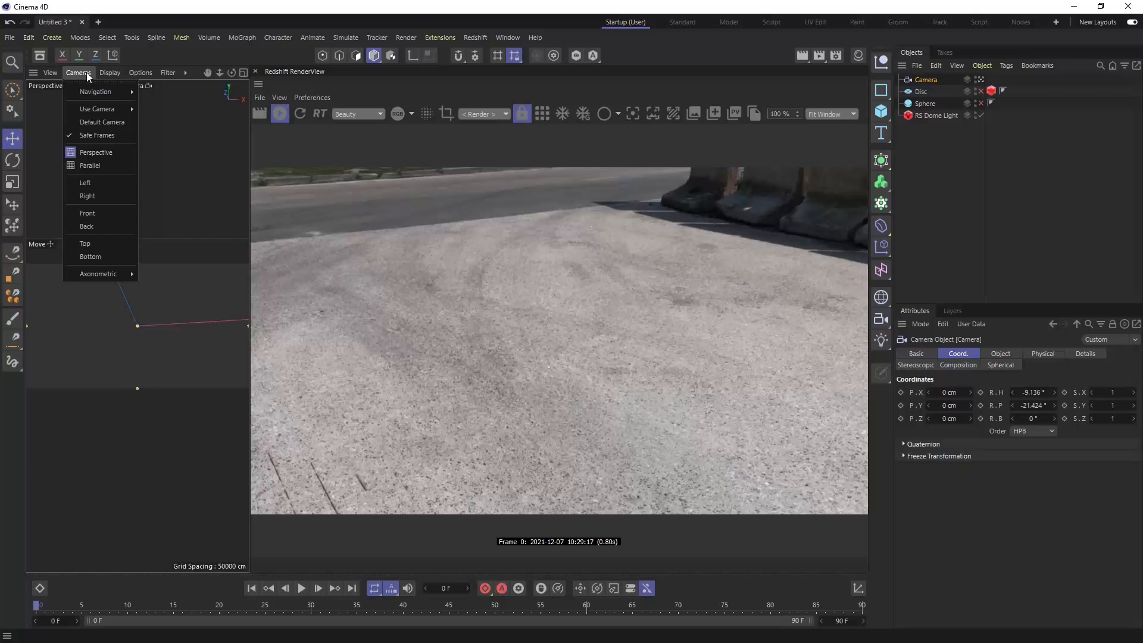
{"action": "mouse_move", "coordinate": [94, 90]}
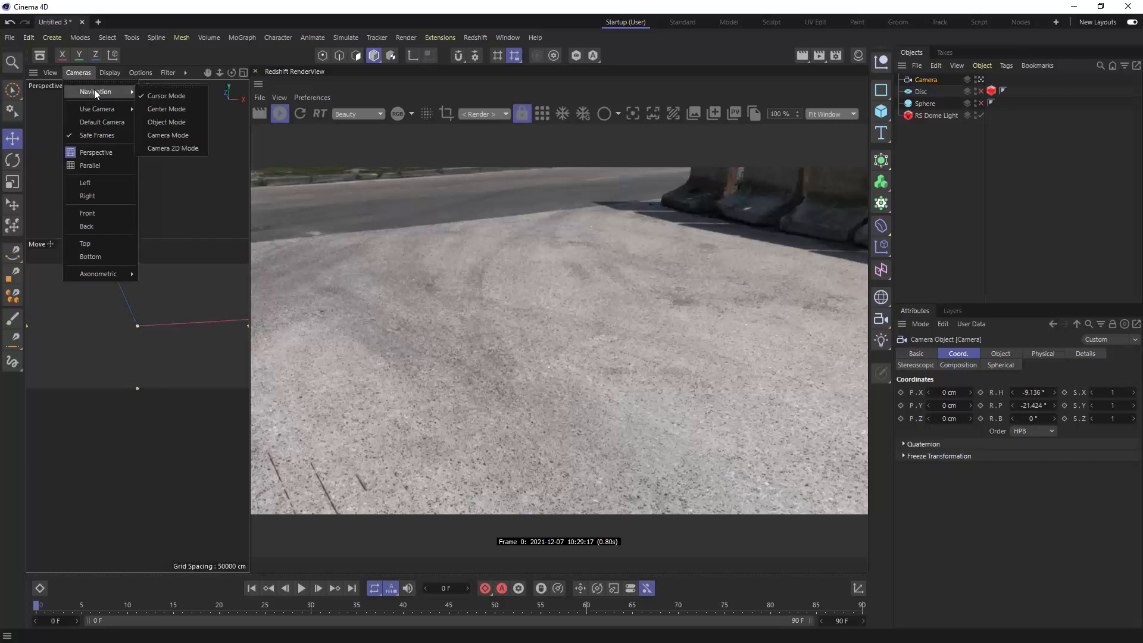
{"action": "left_click", "coordinate": [166, 135]}
{"action": "left_click", "coordinate": [243, 73]}
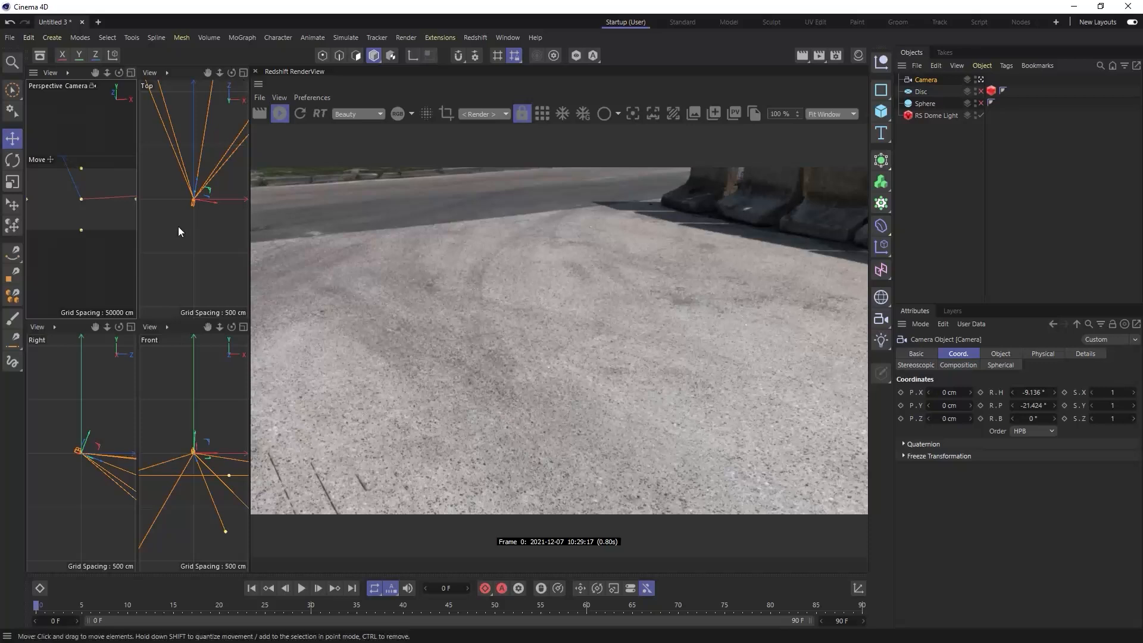
{"action": "left_click_drag", "start_coordinate": [95, 187], "coordinate": [99, 241], "text": "alt"}
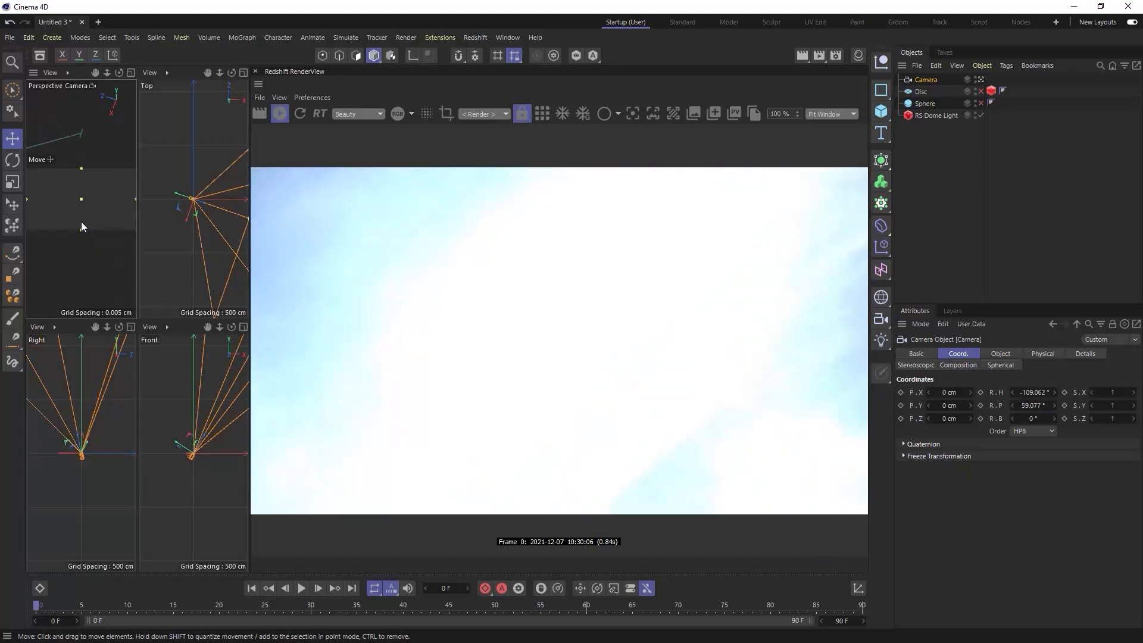
- Lower the dome light's exposure to about -7.4 and centre the sun in the camera's view
{"action": "left_click", "coordinate": [936, 116]}
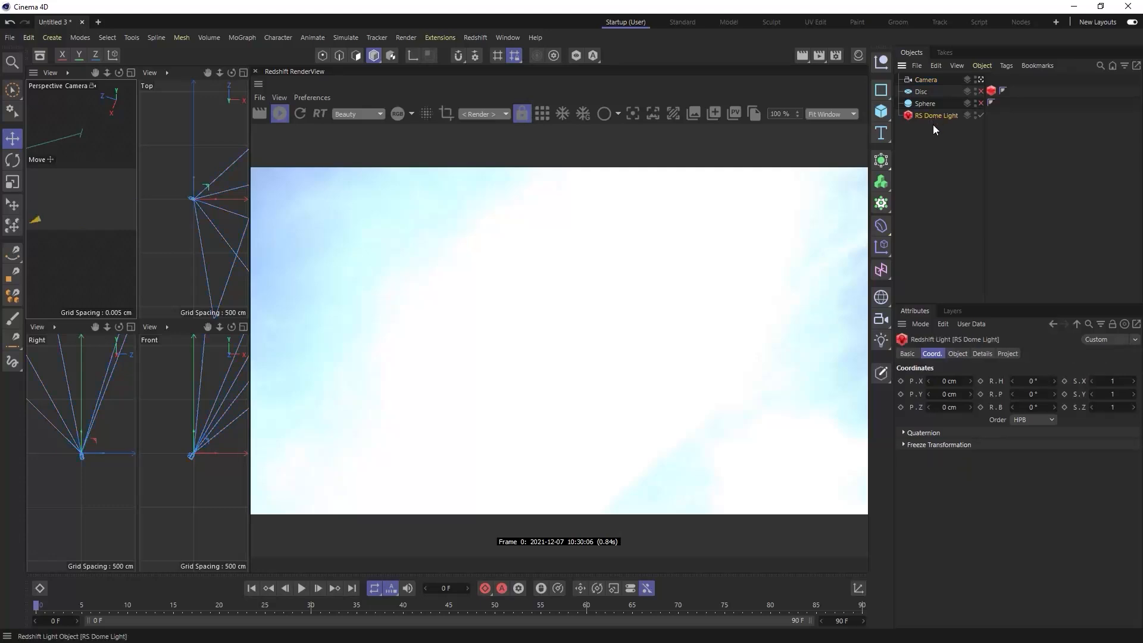
{"action": "left_click", "coordinate": [958, 354]}
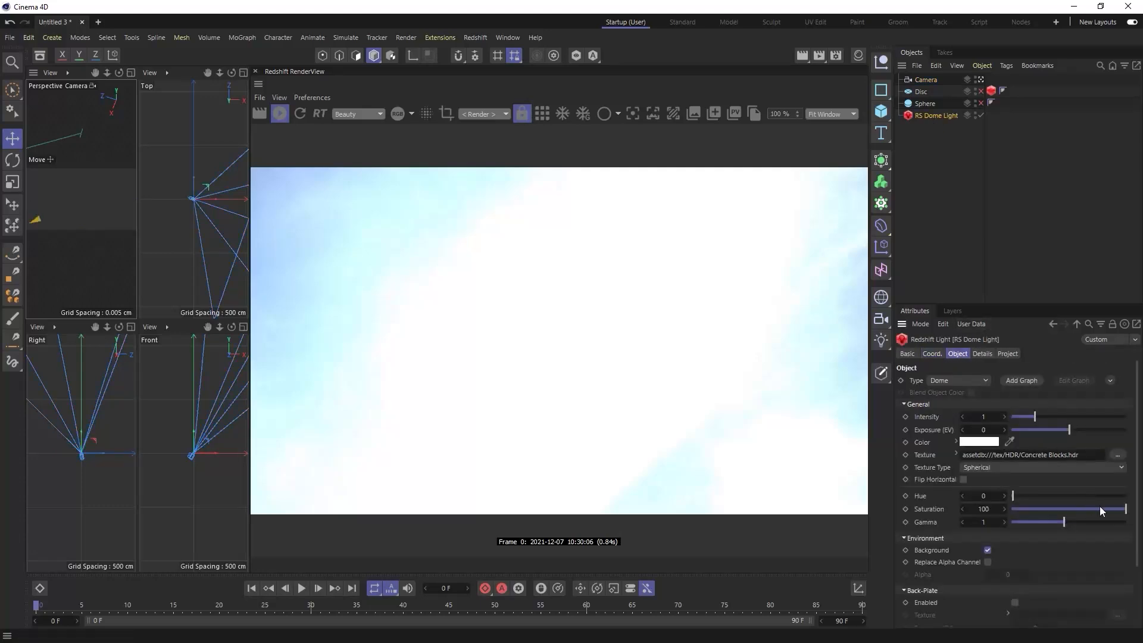
{"action": "left_click_drag", "start_coordinate": [1067, 430], "coordinate": [1015, 434]}
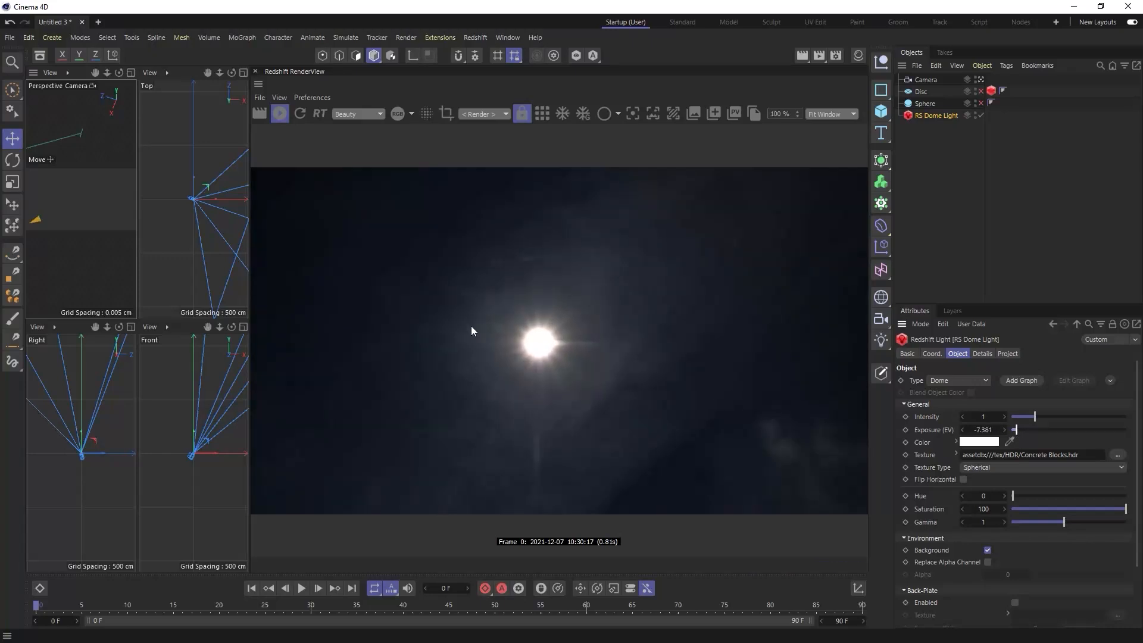
{"action": "left_click", "coordinate": [131, 72]}
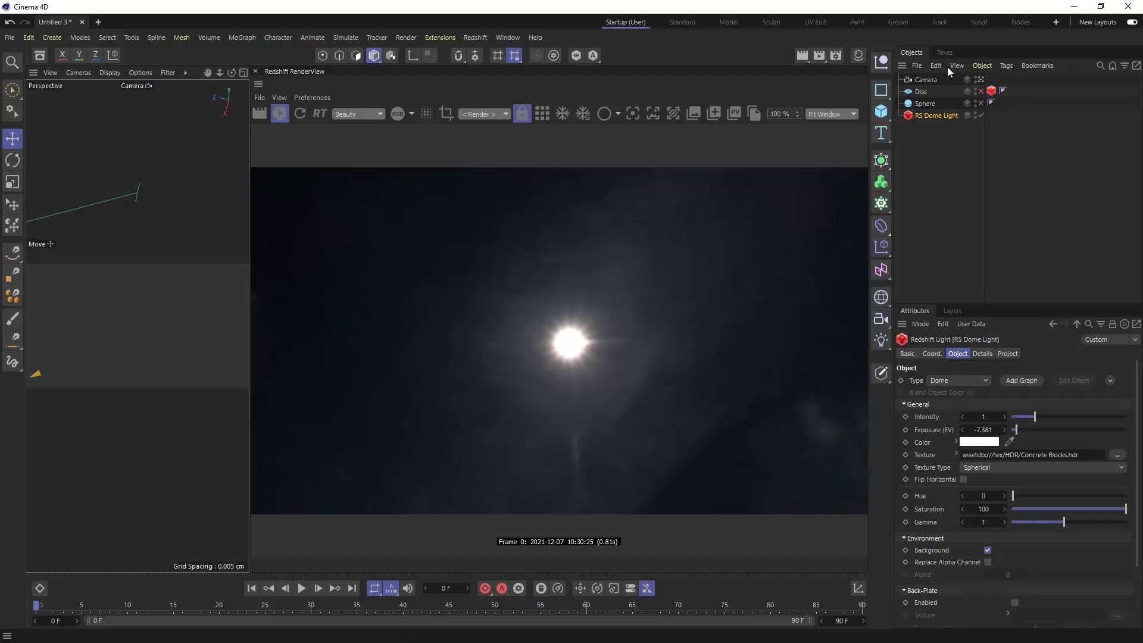
- Return the viewport to the default camera, lock the RenderView to the scene camera and orbit to show the camera from outside
{"action": "left_click", "coordinate": [979, 81]}
{"action": "left_click", "coordinate": [979, 81]}
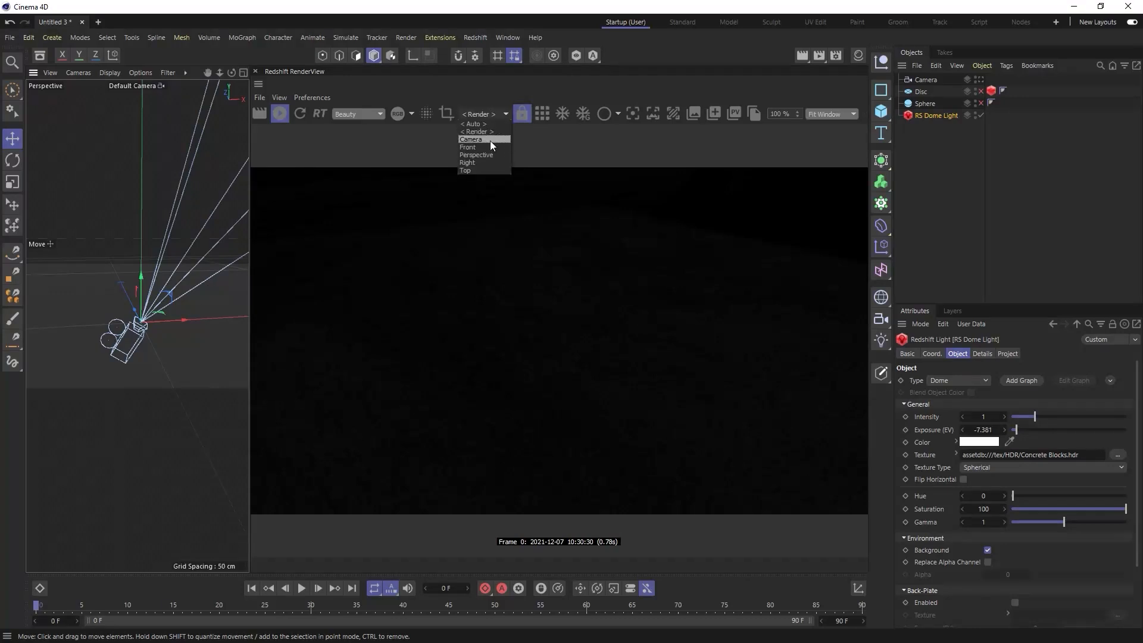
{"action": "left_click", "coordinate": [491, 141]}
{"action": "left_click", "coordinate": [192, 344]}
{"action": "mouse_move", "coordinate": [192, 334]}
{"action": "left_mouse_down", "text": "alt"}
{"action": "mouse_move", "coordinate": [162, 334]}
{"action": "mouse_move", "coordinate": [174, 347]}
{"action": "mouse_move", "coordinate": [172, 332]}
{"action": "left_mouse_up", "text": "alt"}
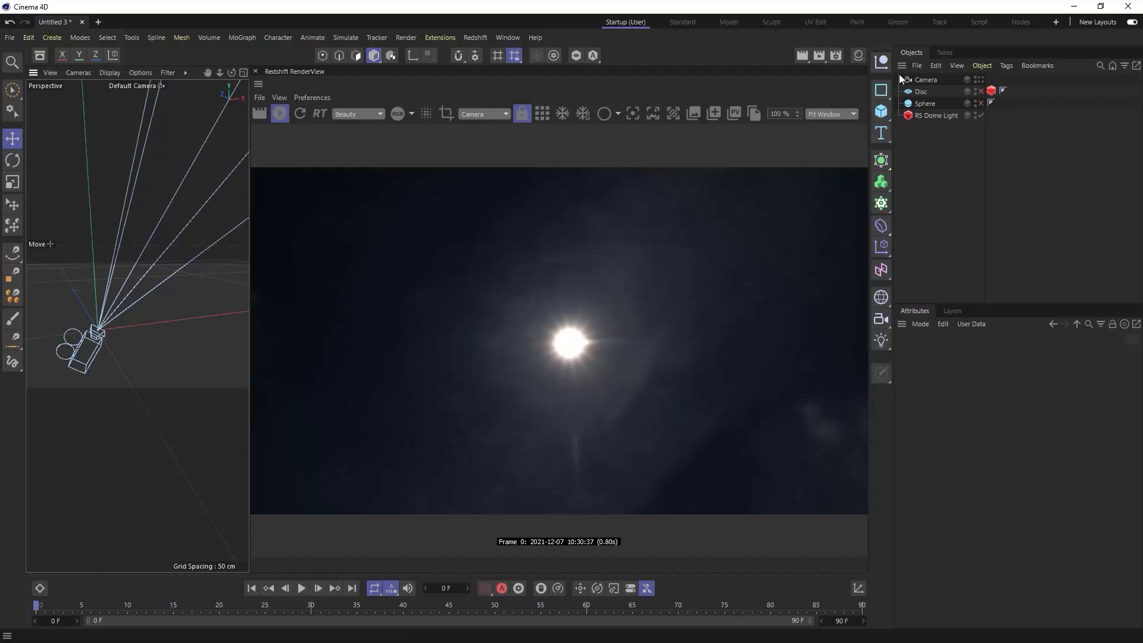
- Add a Redshift infinite light and make it a child of the camera
{"action": "left_click", "coordinate": [924, 79]}
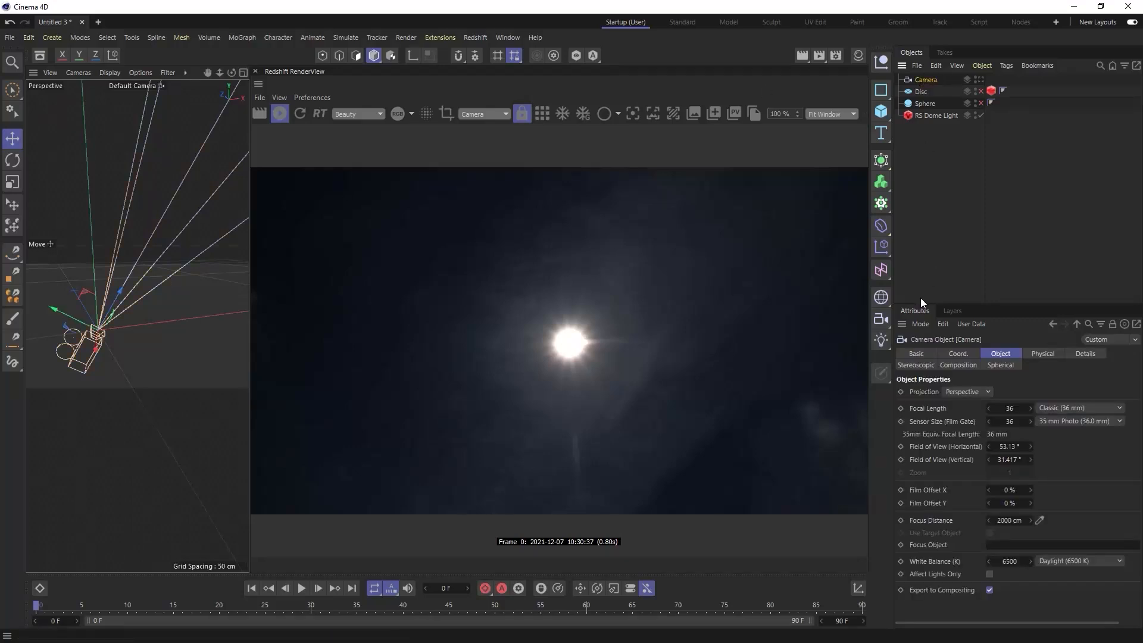
{"action": "left_click", "coordinate": [476, 38]}
{"action": "mouse_move", "coordinate": [480, 68]}
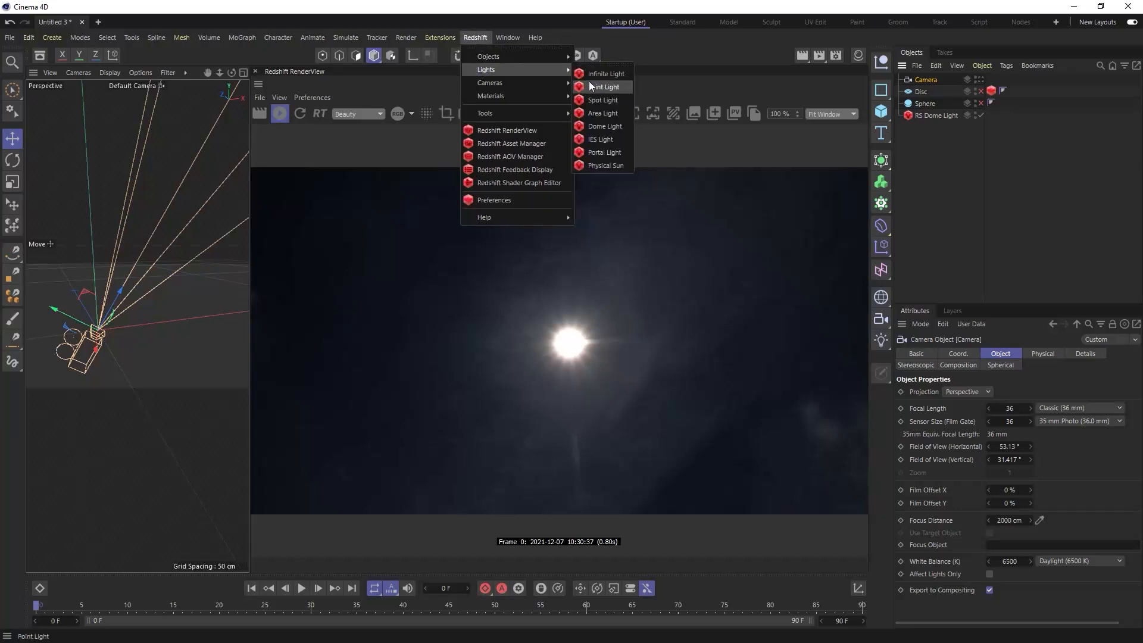
{"action": "left_click", "coordinate": [605, 75]}
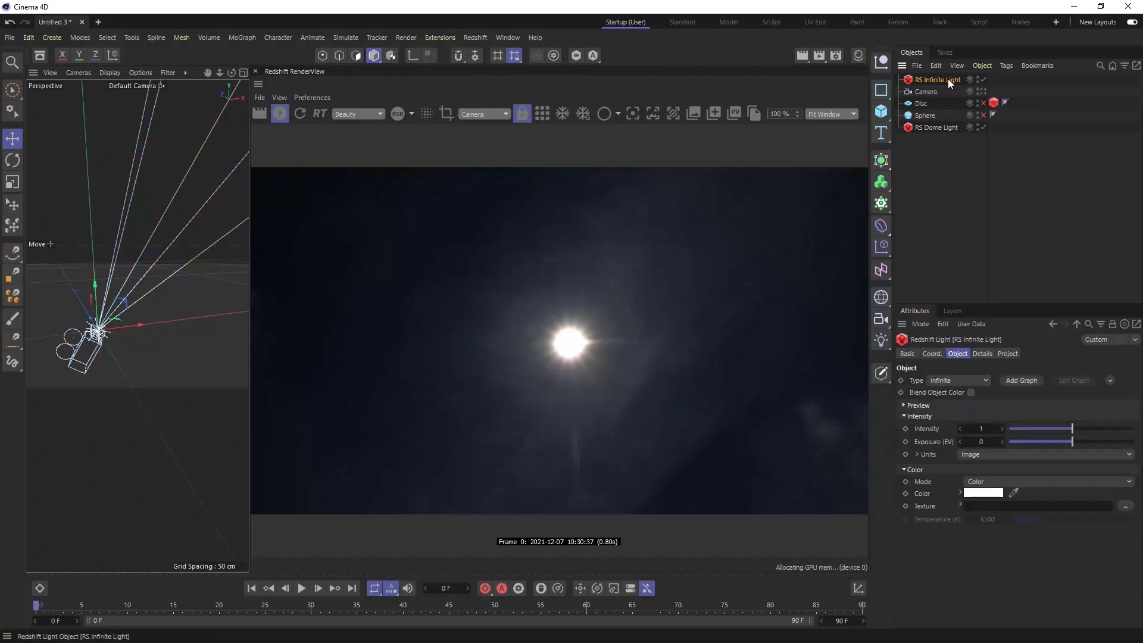
{"action": "left_click_drag", "start_coordinate": [940, 82], "coordinate": [927, 91]}
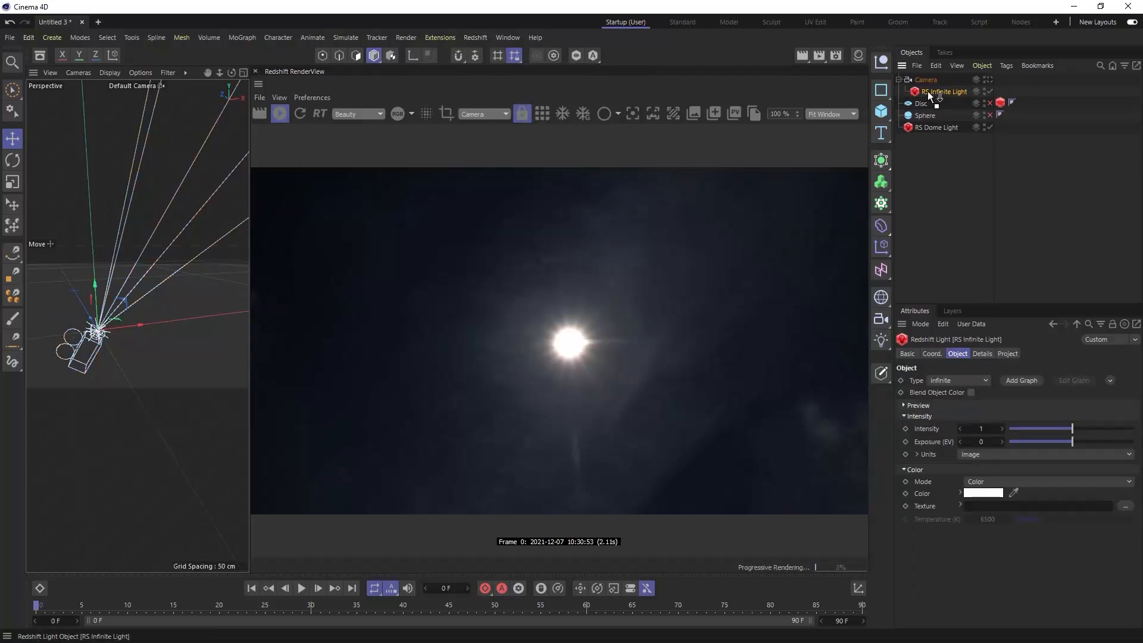
- Set the infinite light's heading, pitch and bank rotation to 0° so it aligns with the camera
{"action": "left_click", "coordinate": [932, 354]}
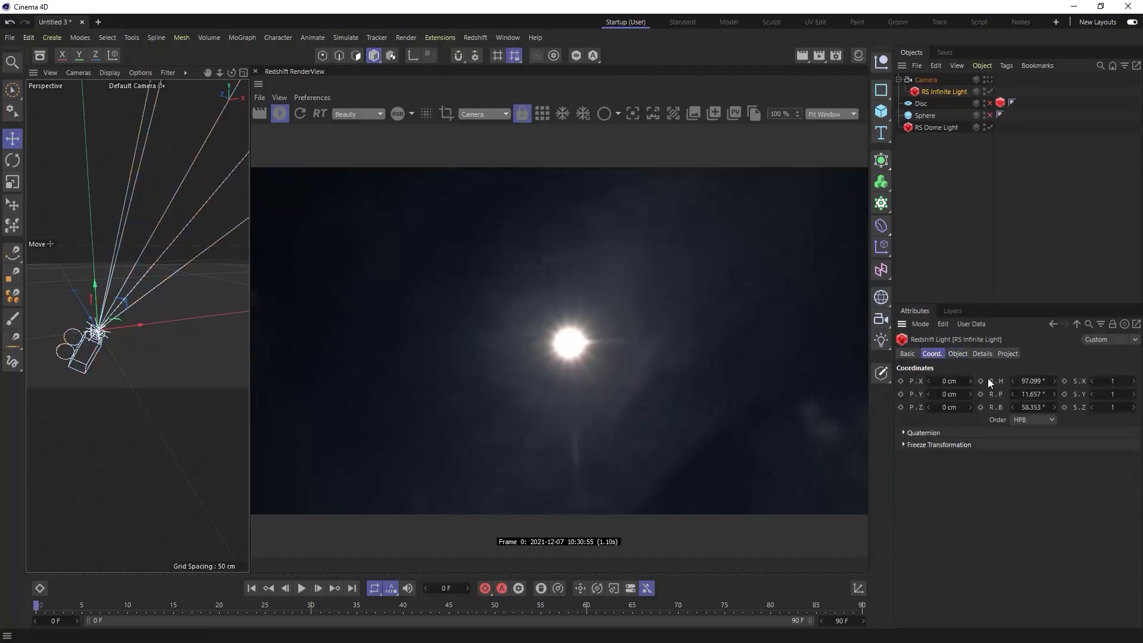
{"action": "right_click", "coordinate": [1053, 382]}
{"action": "right_click", "coordinate": [1054, 393]}
{"action": "right_click", "coordinate": [1055, 407]}
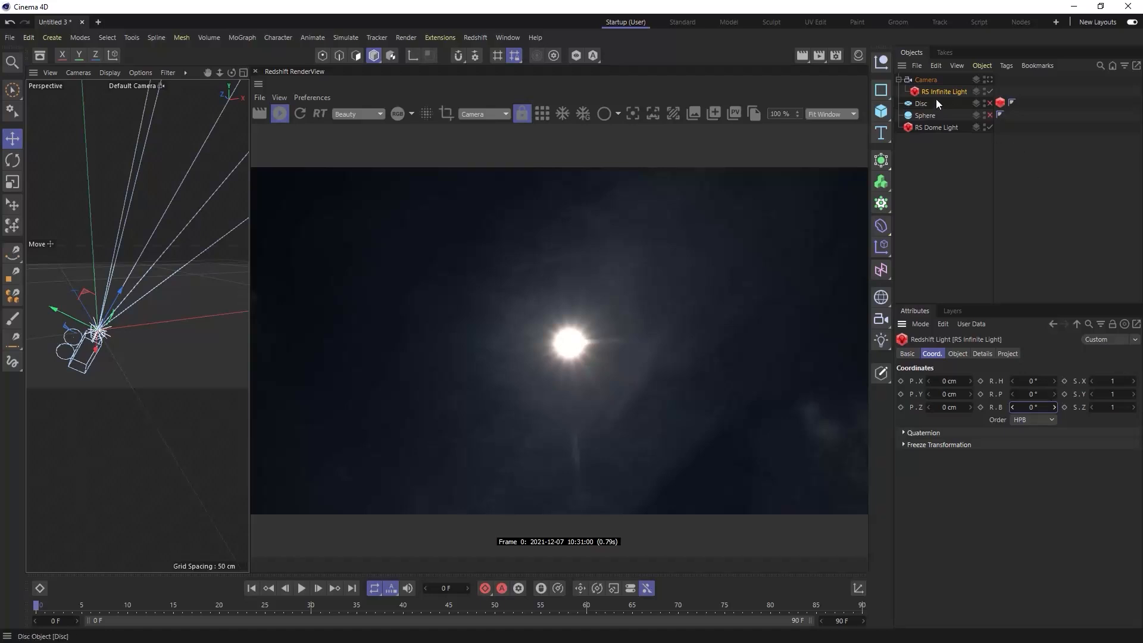
- Move the infinite light out of the camera's hierarchy and delete the camera
{"action": "left_click_drag", "start_coordinate": [928, 97], "coordinate": [928, 98]}
{"action": "left_click", "coordinate": [928, 79]}
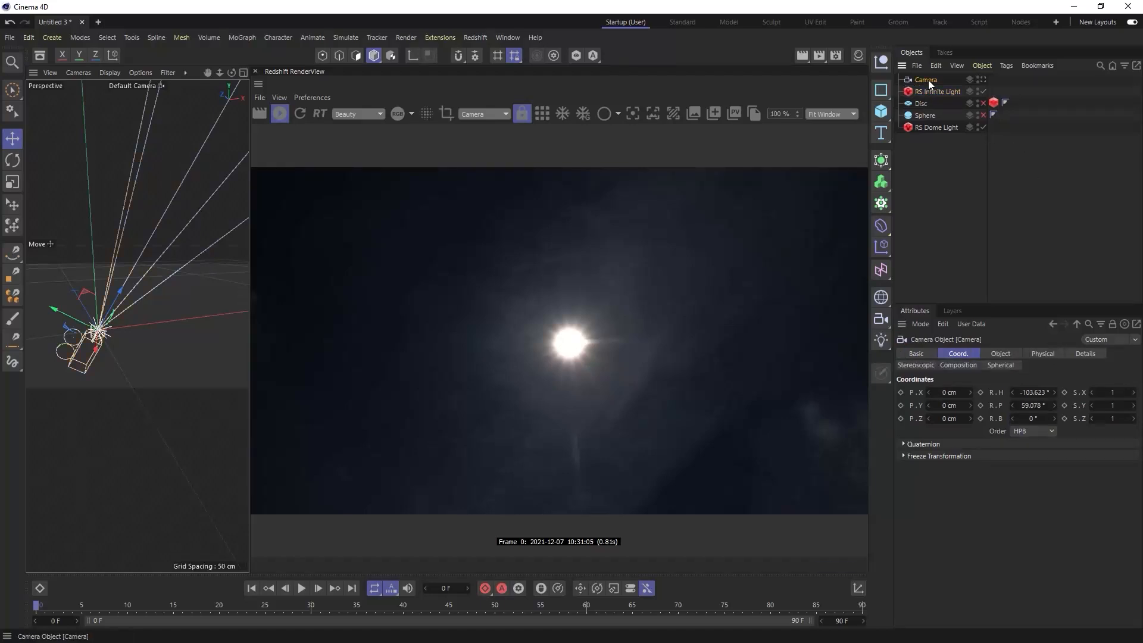
{"action": "key", "text": "Delete"}
{"action": "left_click", "coordinate": [928, 79]}
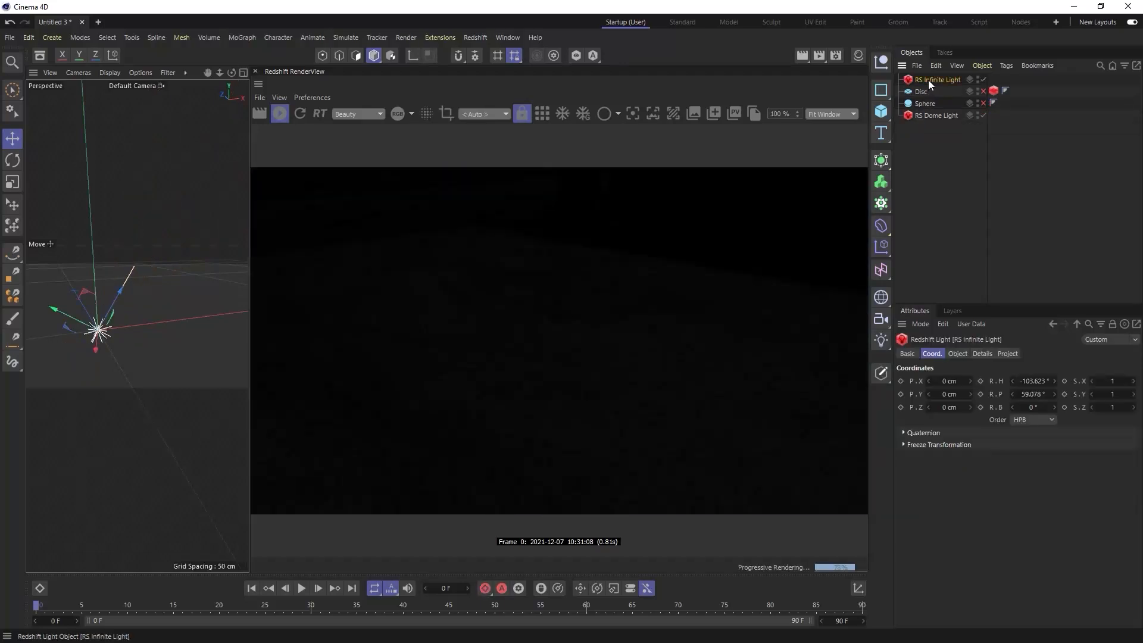
- Rotate the infinite light to the opposite direction so it shines down from the sun's position
{"action": "left_click_drag", "start_coordinate": [166, 302], "coordinate": [189, 335], "text": "alt"}
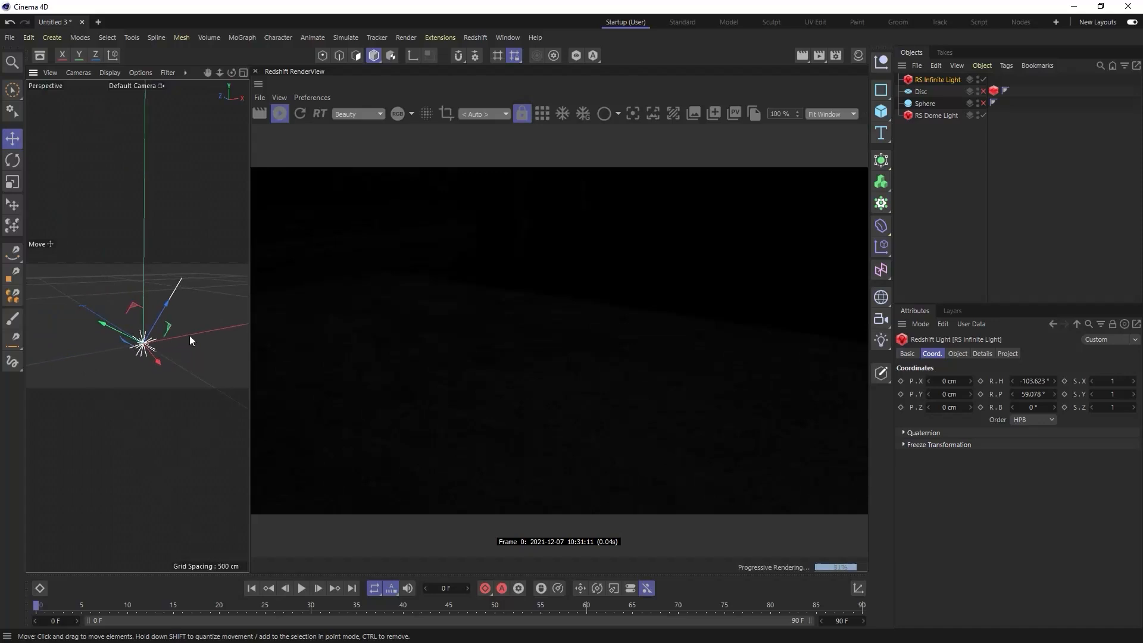
{"action": "key", "text": "r"}
{"action": "left_click_drag", "start_coordinate": [141, 366], "coordinate": [144, 263]}
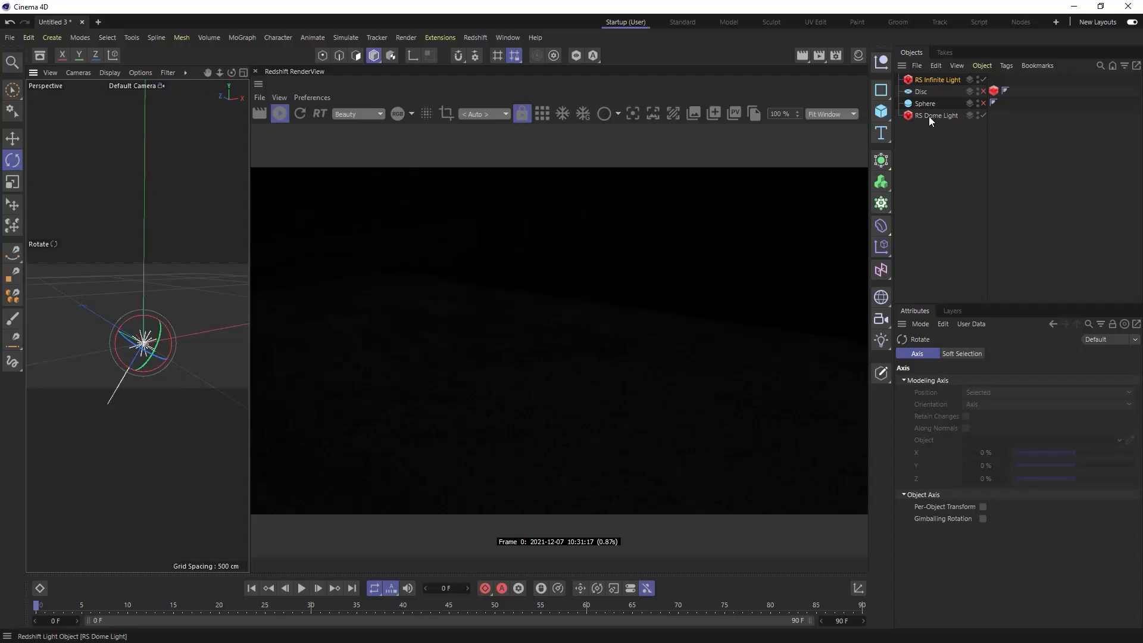
- Disable the dome light and enable the sphere and the disc
{"action": "left_click", "coordinate": [983, 114]}
{"action": "left_click", "coordinate": [984, 103]}
{"action": "left_click", "coordinate": [983, 91]}
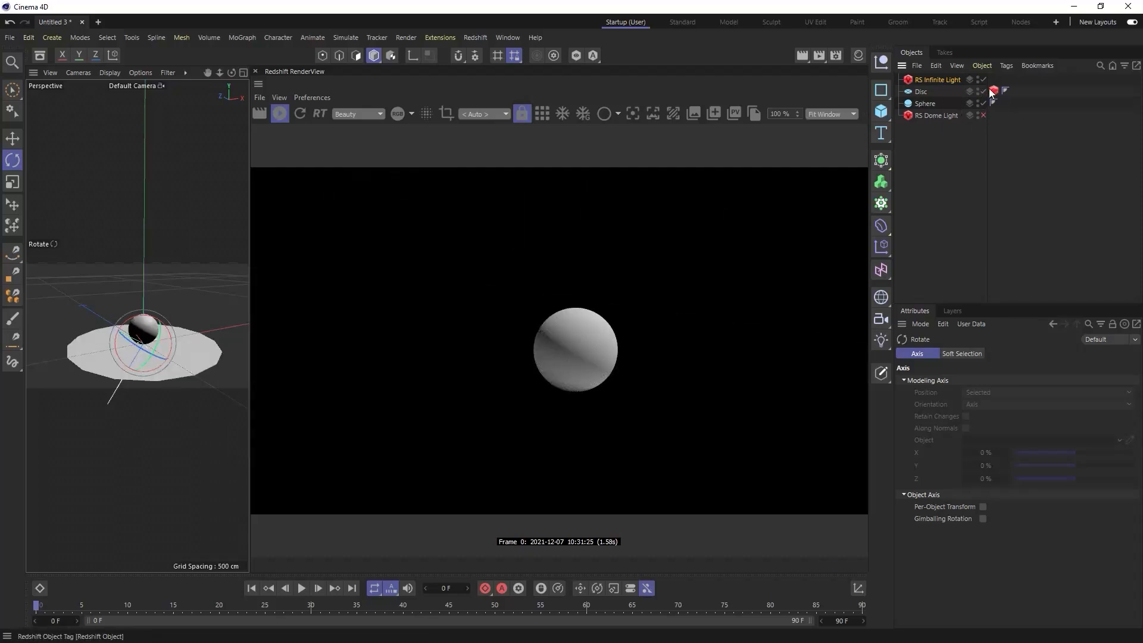
- Test the sphere's shadow on a disc copy without the Redshift tag, with the original disc disabled, and delete the copy
{"action": "left_click_drag", "start_coordinate": [924, 95], "coordinate": [924, 96], "text": "ctrl"}
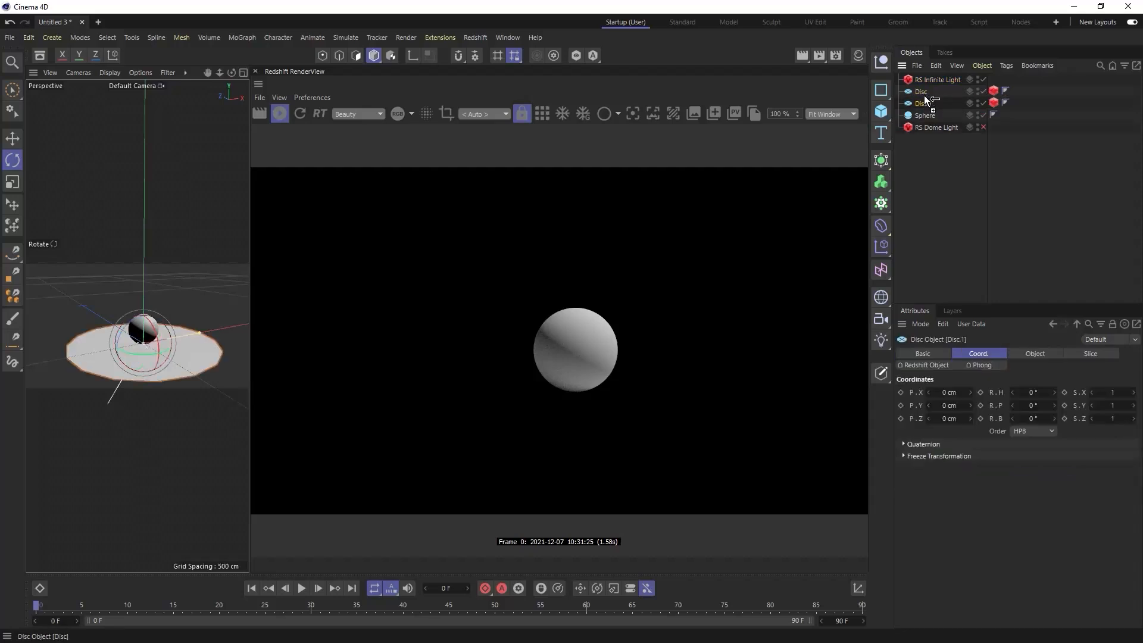
{"action": "left_click", "coordinate": [995, 102]}
{"action": "left_click", "coordinate": [984, 91]}
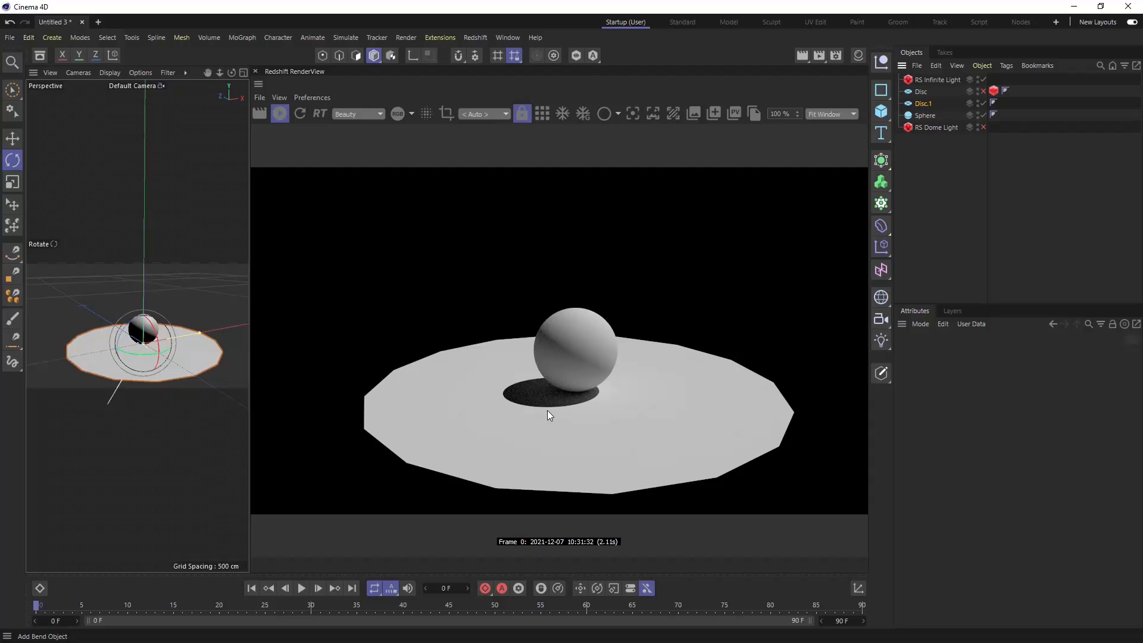
{"action": "left_click", "coordinate": [924, 105]}
{"action": "key", "text": "Delete"}
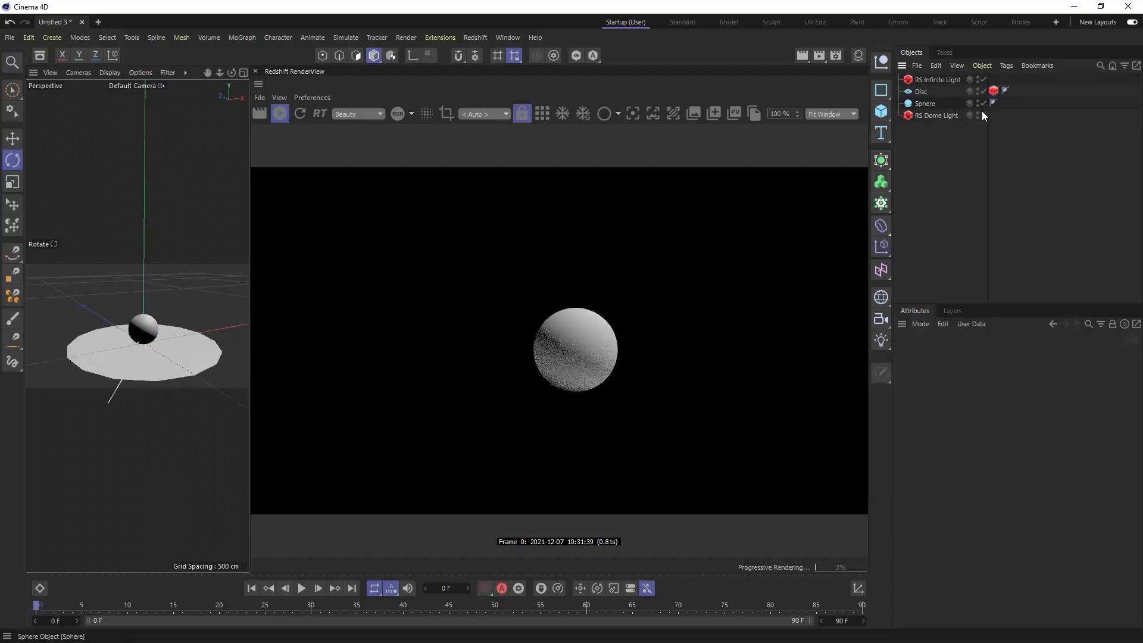
- Enable the dome light again and reset its exposure to the default
{"action": "left_click", "coordinate": [984, 115]}
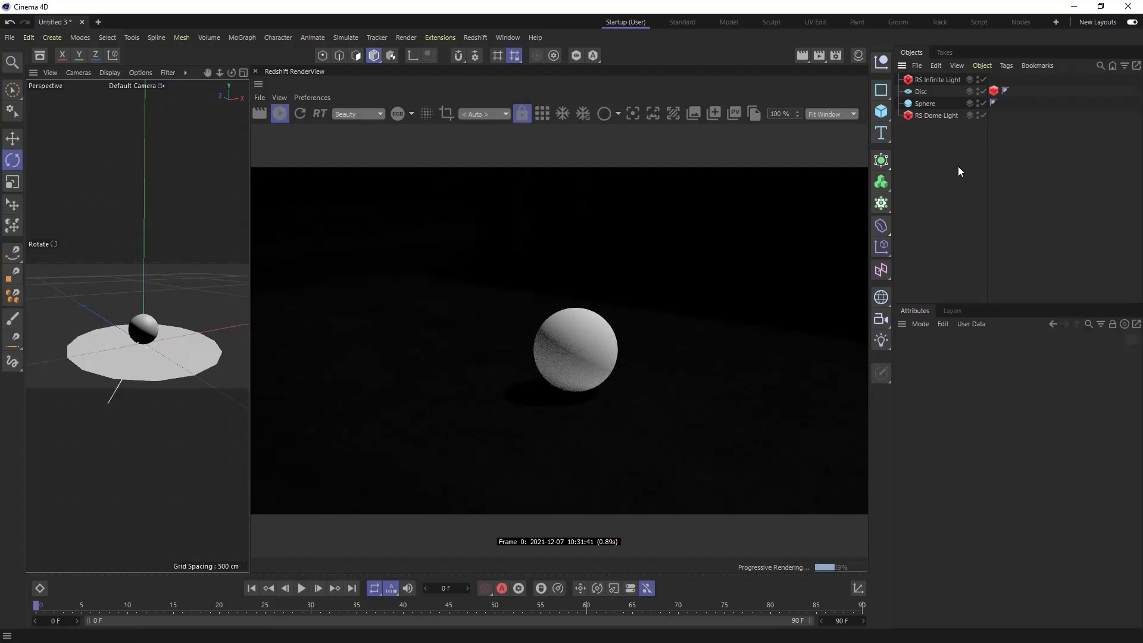
{"action": "left_click", "coordinate": [952, 114]}
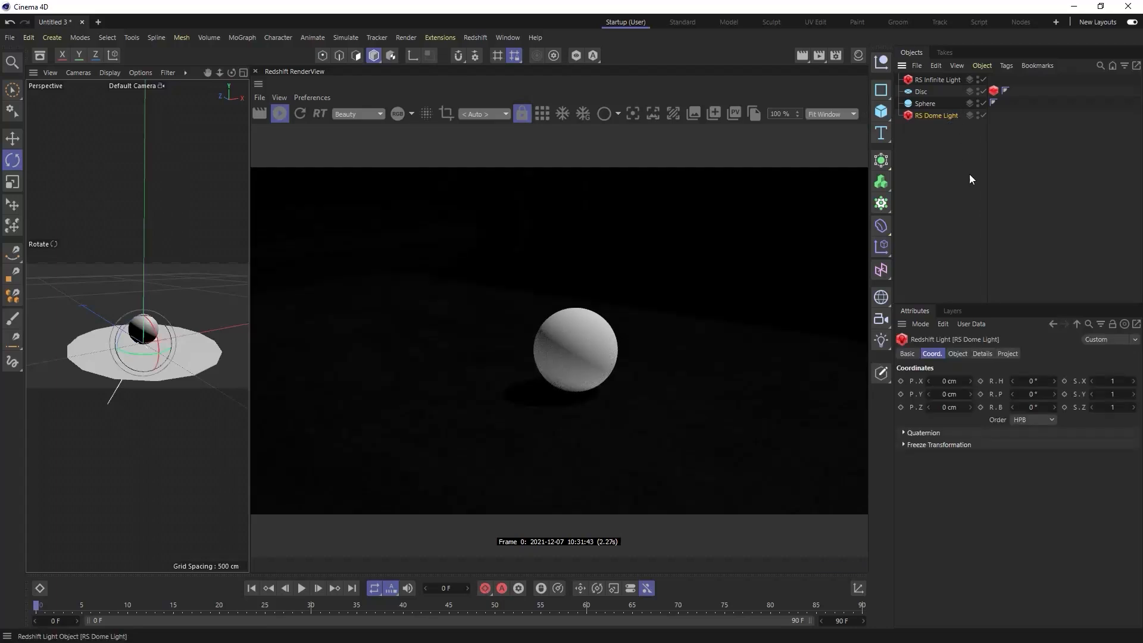
{"action": "left_click", "coordinate": [958, 355]}
{"action": "left_click", "coordinate": [991, 433]}
{"action": "right_click", "coordinate": [928, 430]}
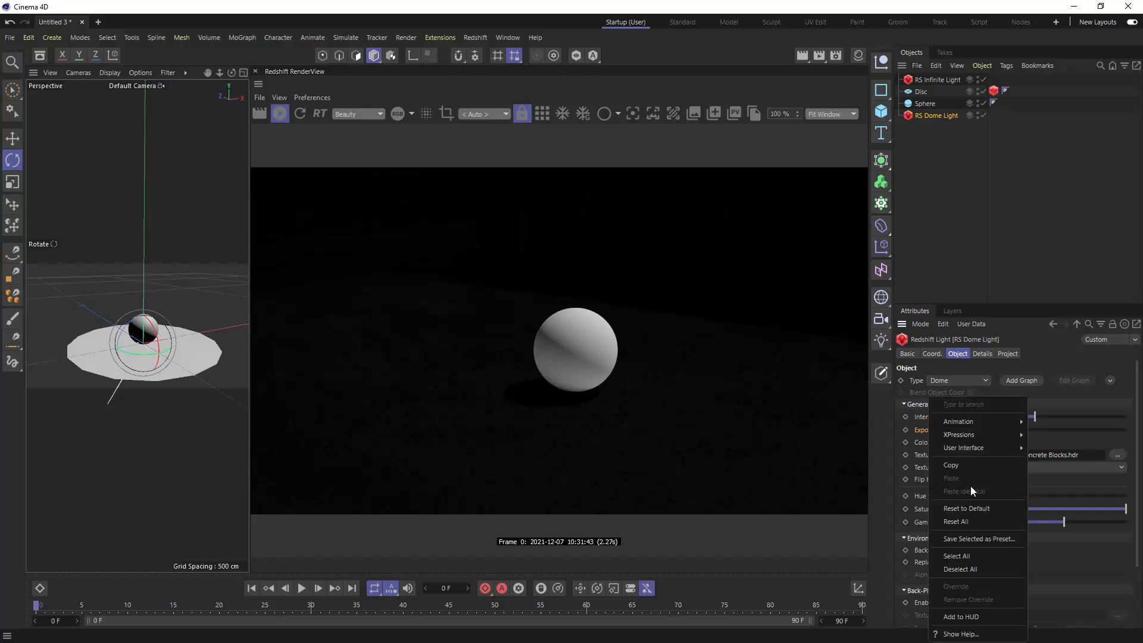
{"action": "left_click", "coordinate": [971, 508]}
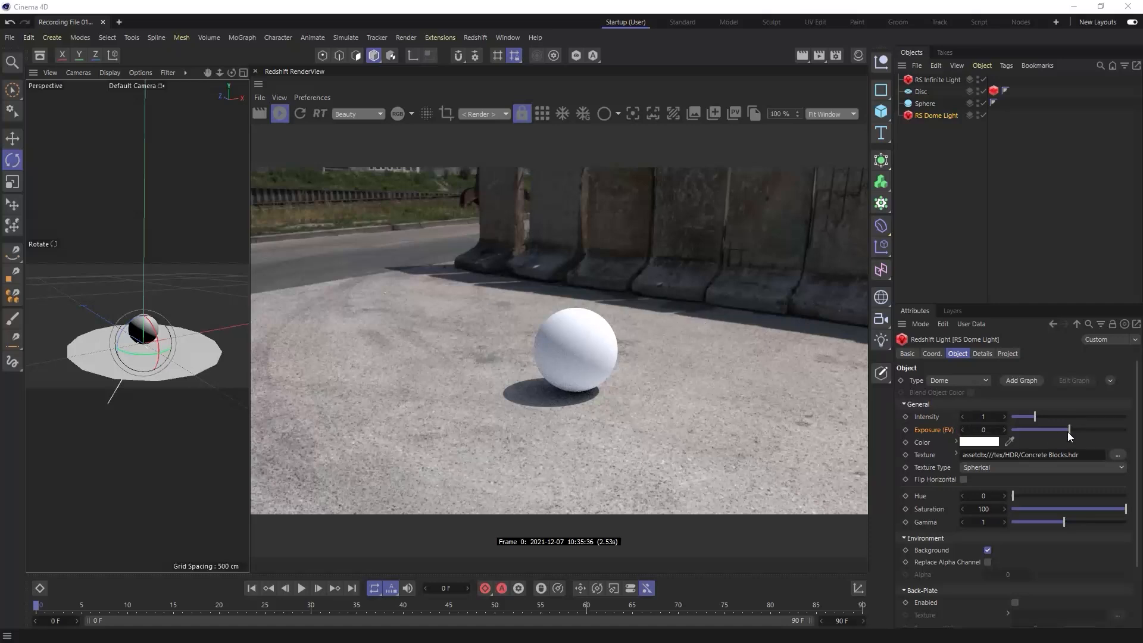
- Try the dome light's exposure at 1 and restore it to 0
{"action": "left_click_drag", "start_coordinate": [1063, 429], "coordinate": [1052, 428]}
{"action": "double_click", "coordinate": [981, 430]}
{"action": "type", "text": "1"}
{"action": "key", "text": "Return"}
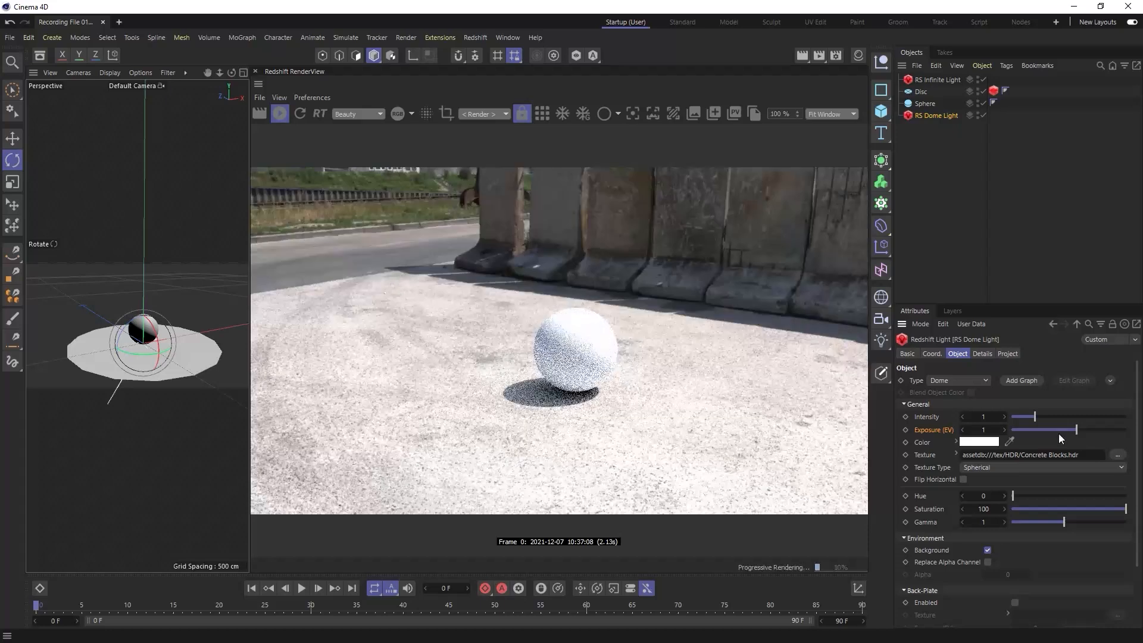
{"action": "double_click", "coordinate": [984, 430]}
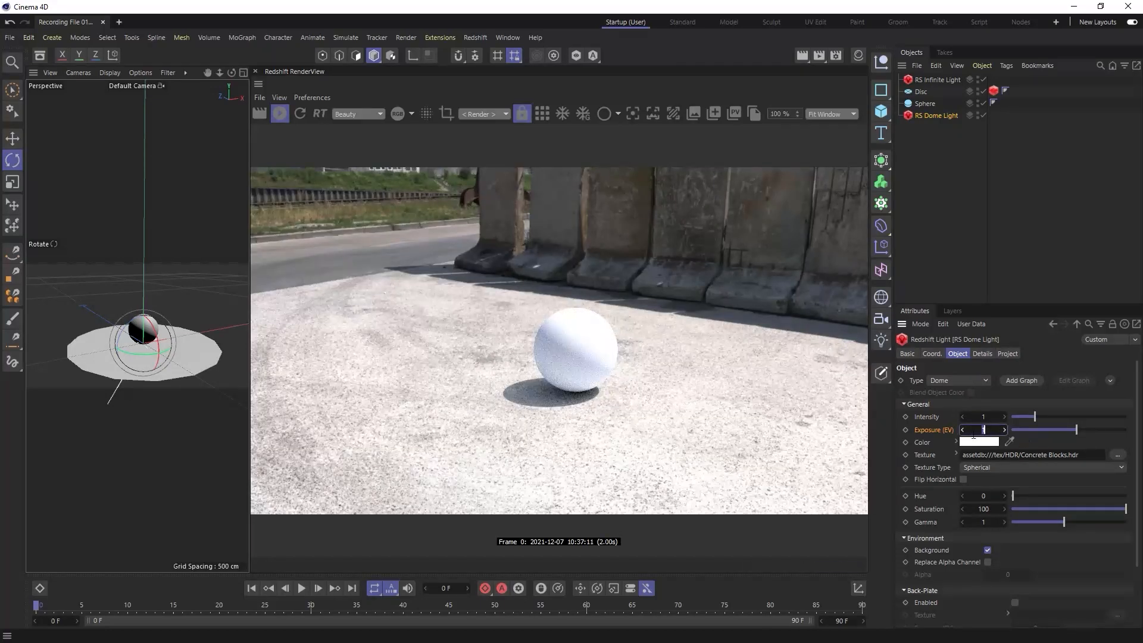
{"action": "type", "text": "0"}
{"action": "key", "text": "Return"}
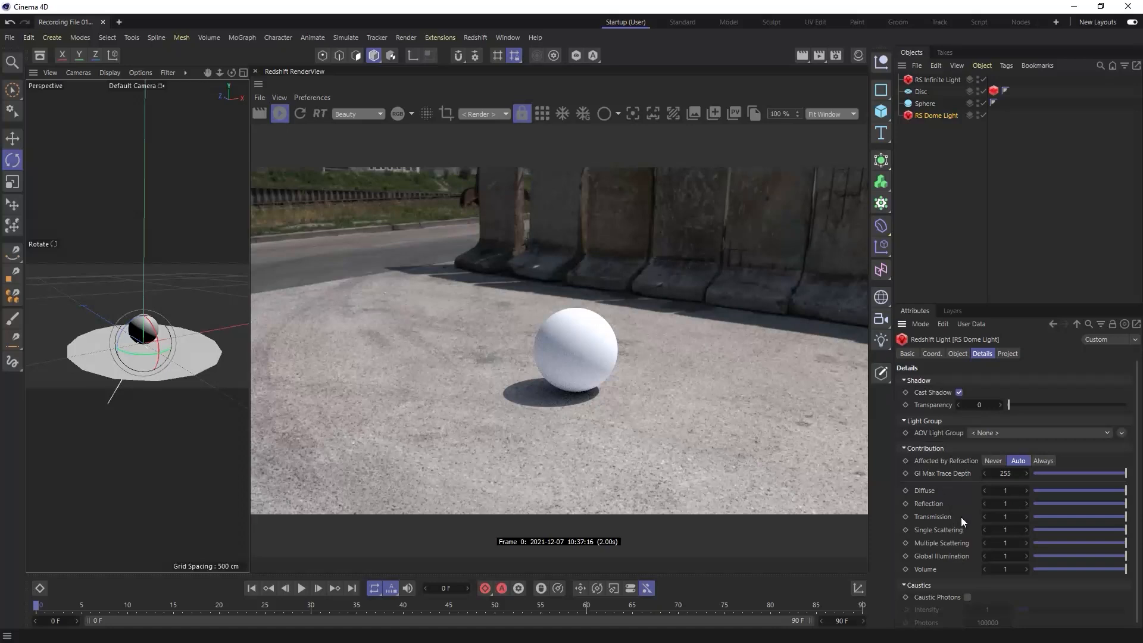
- Try reduced diffuse contributions for the dome light and the infinite light, restoring each to 1
{"action": "mouse_move", "coordinate": [1095, 489]}
{"action": "left_mouse_down"}
{"action": "mouse_move", "coordinate": [1066, 492]}
{"action": "mouse_move", "coordinate": [1077, 492]}
{"action": "left_mouse_up"}
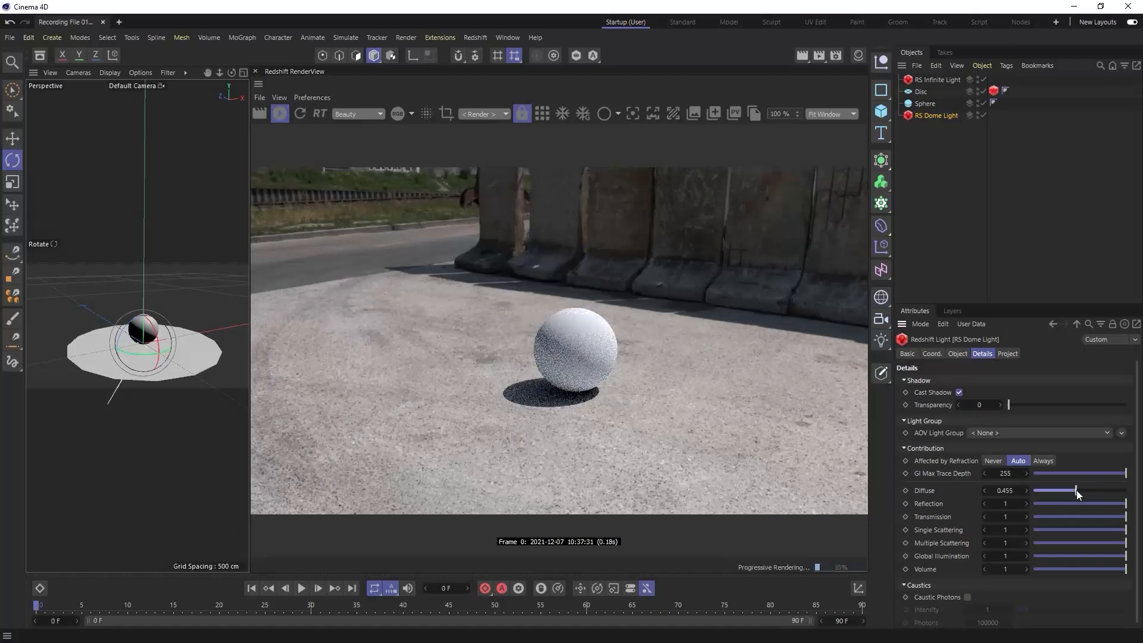
{"action": "left_click_drag", "start_coordinate": [1077, 491], "coordinate": [1131, 492]}
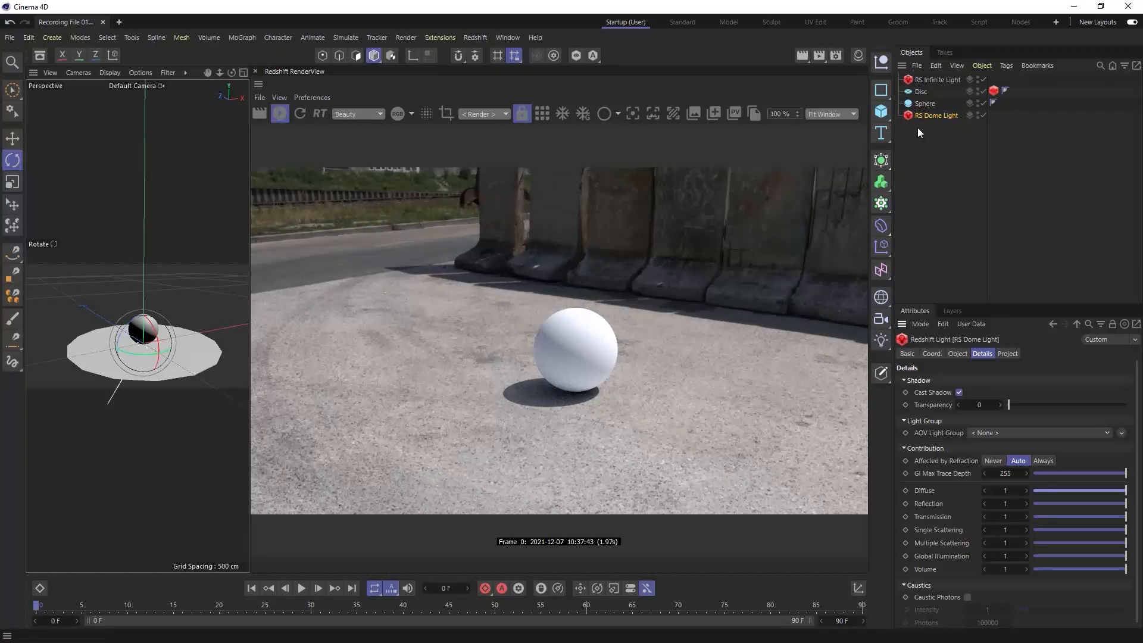
{"action": "left_click", "coordinate": [947, 78]}
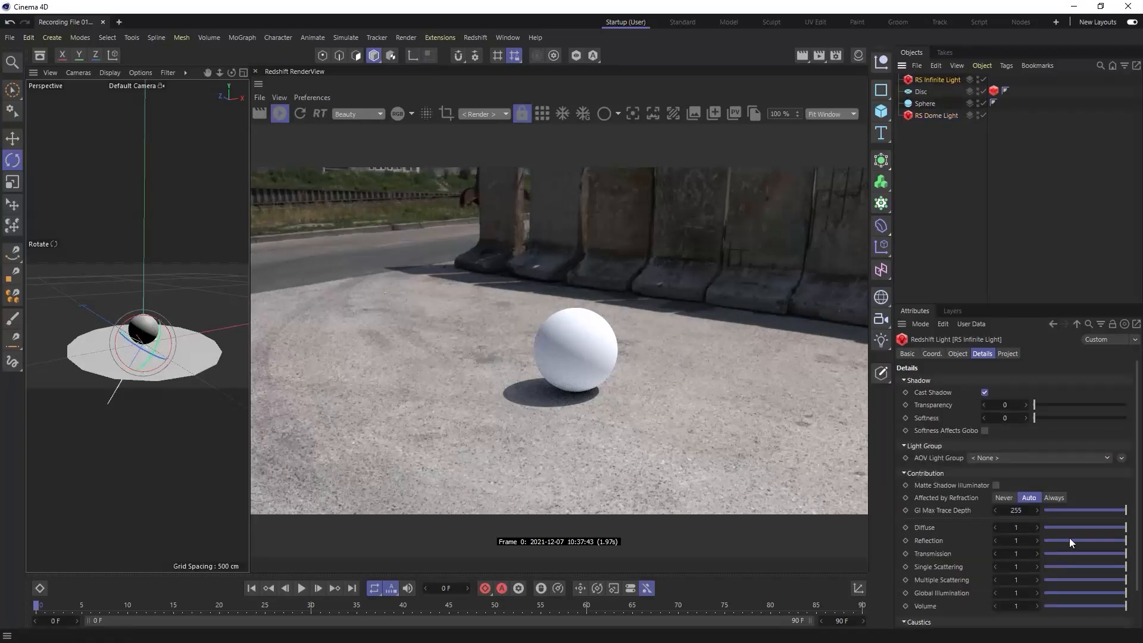
{"action": "left_click_drag", "start_coordinate": [1091, 526], "coordinate": [1131, 528]}
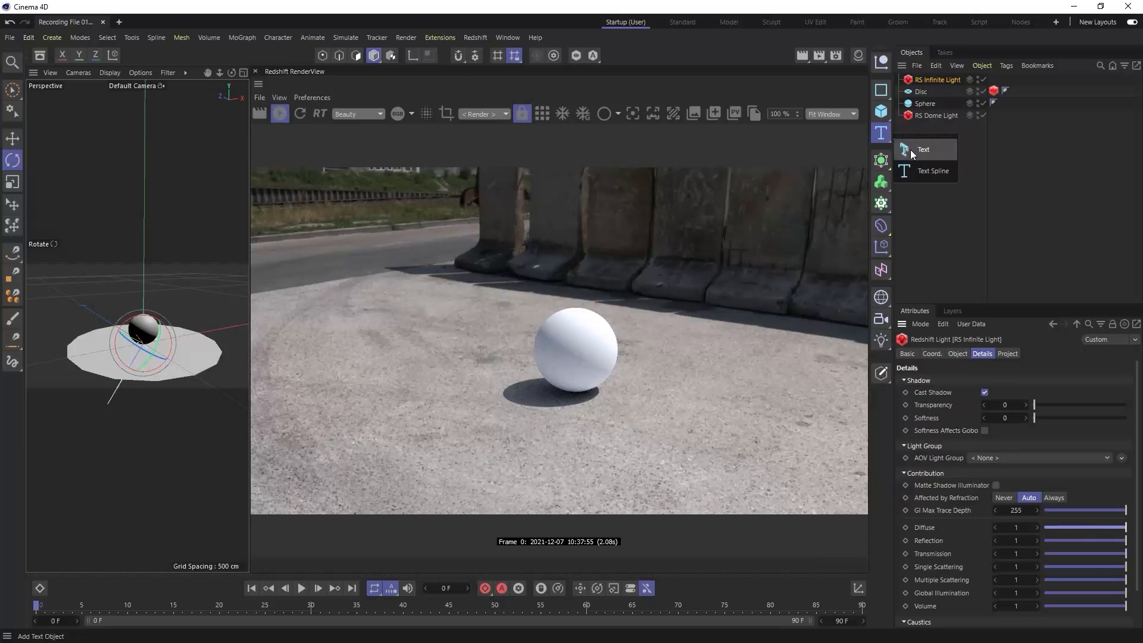
- Test a 3D text object scaled to about 87 cm high in front of the sphere and delete it
{"action": "left_click", "coordinate": [881, 132]}
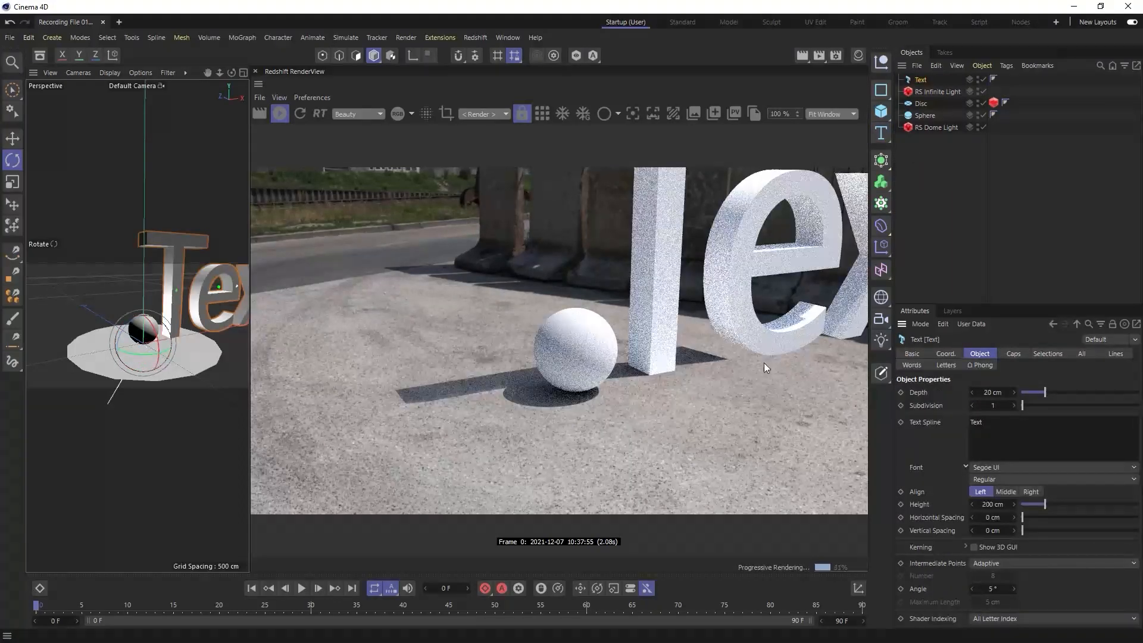
{"action": "key", "text": "t"}
{"action": "left_click_drag", "start_coordinate": [219, 301], "coordinate": [88, 377]}
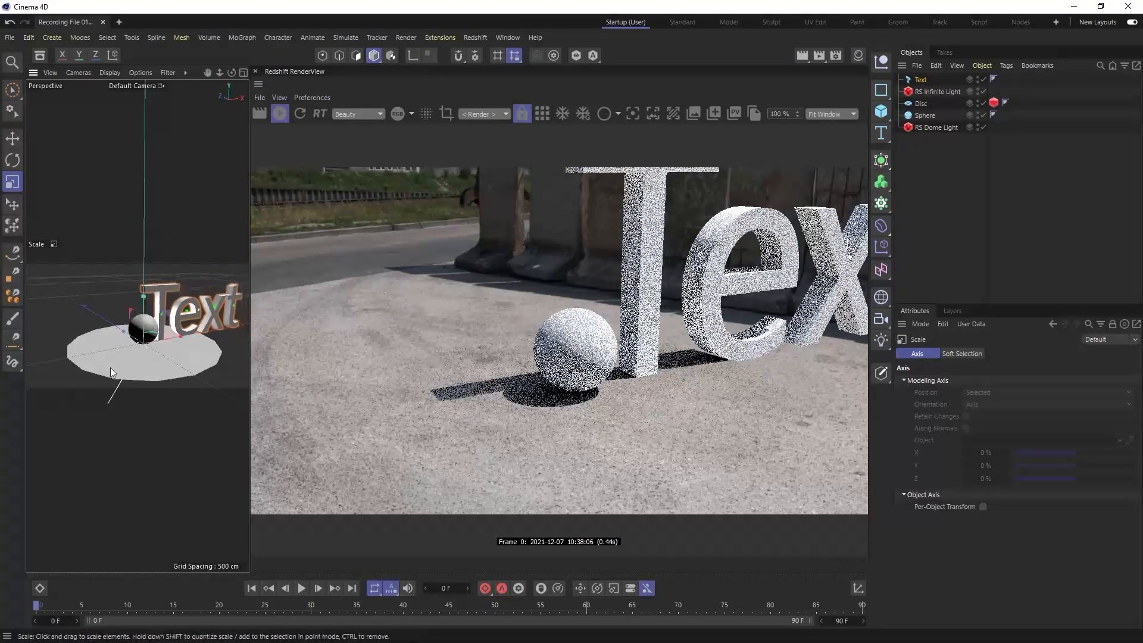
{"action": "left_click_drag", "start_coordinate": [199, 322], "coordinate": [130, 354]}
{"action": "key", "text": "e"}
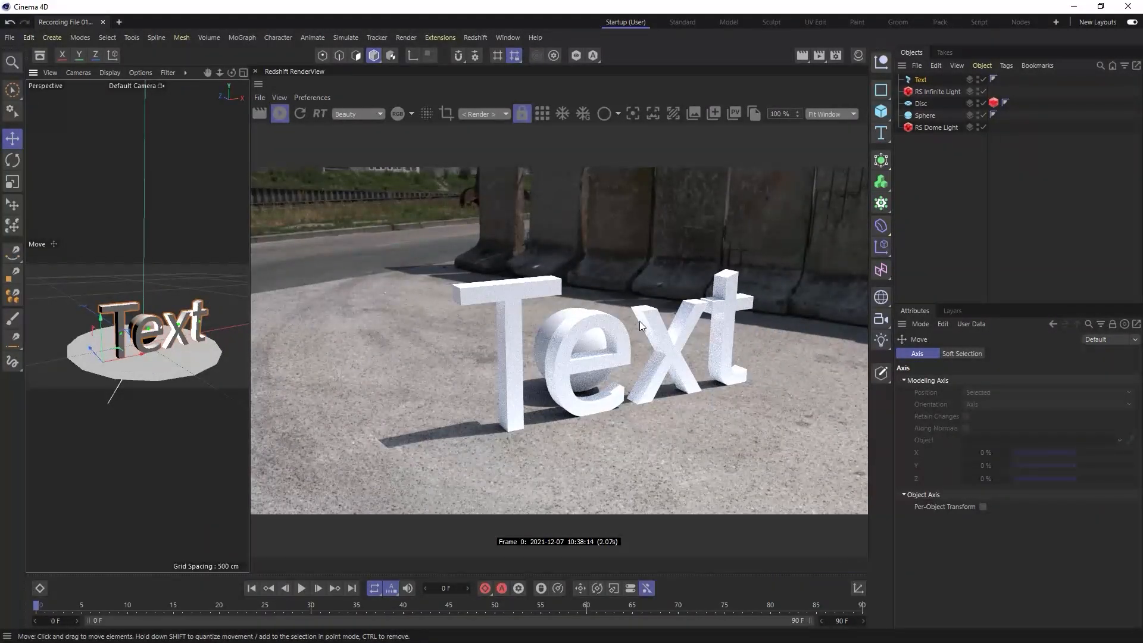
{"action": "left_click", "coordinate": [909, 80]}
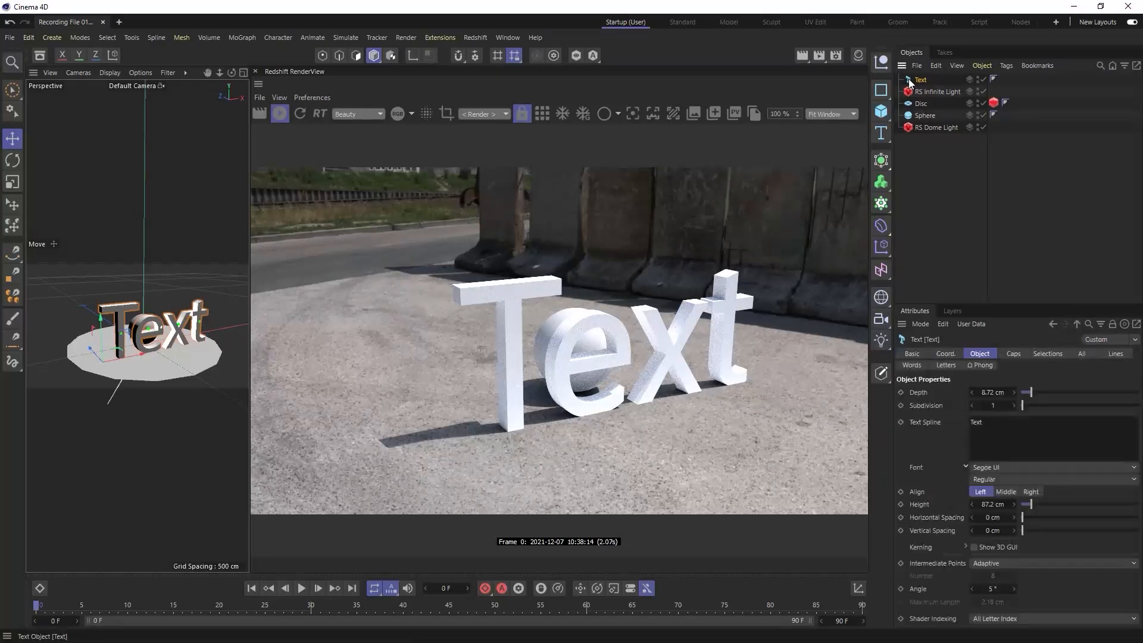
{"action": "key", "text": "Delete"}
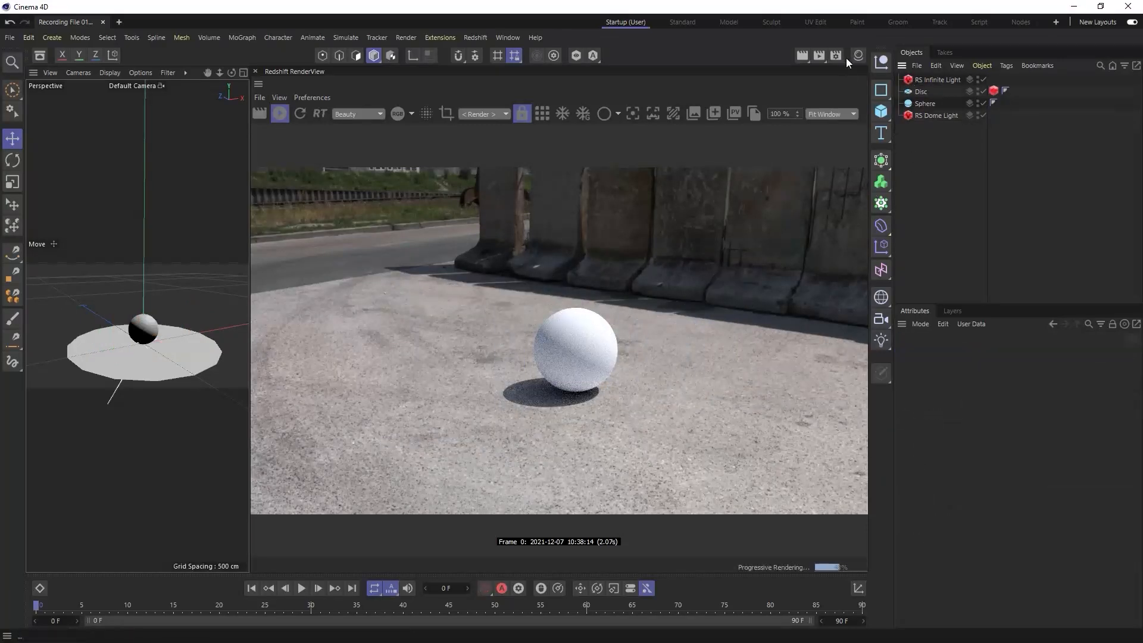
- Create a standard Redshift material and apply it to the sphere
{"action": "left_click", "coordinate": [858, 56]}
{"action": "left_click", "coordinate": [812, 73]}
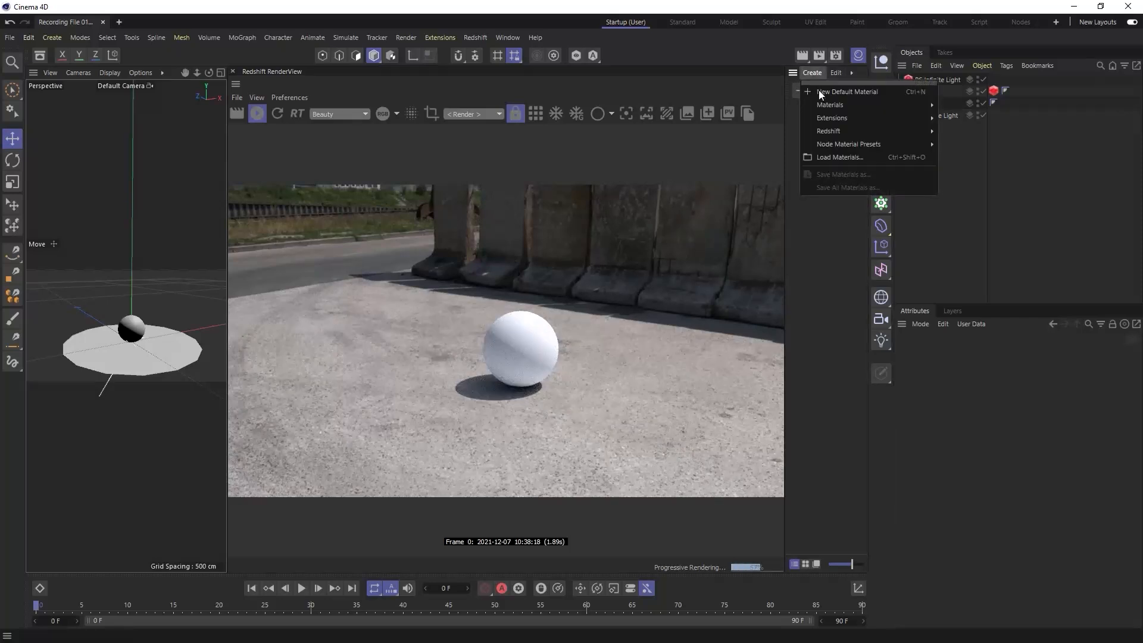
{"action": "mouse_move", "coordinate": [831, 131]}
{"action": "mouse_move", "coordinate": [953, 131]}
{"action": "left_click", "coordinate": [999, 137]}
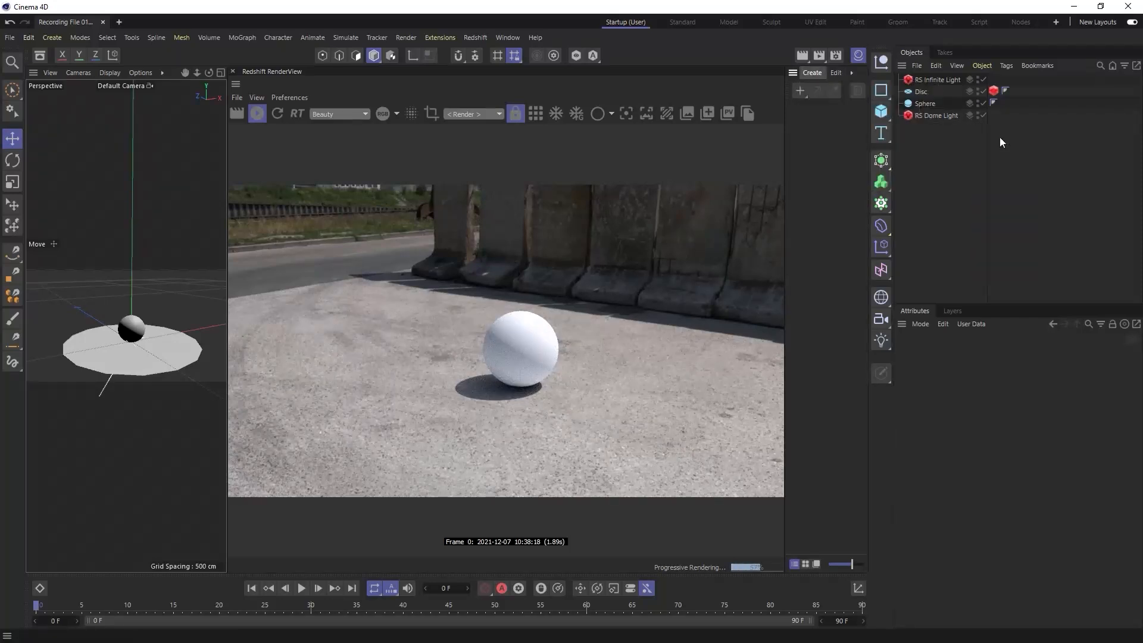
{"action": "left_click_drag", "start_coordinate": [798, 112], "coordinate": [924, 102]}
- Create a Redshift Car Paint material and replace the sphere's material with it
{"action": "left_click", "coordinate": [812, 72]}
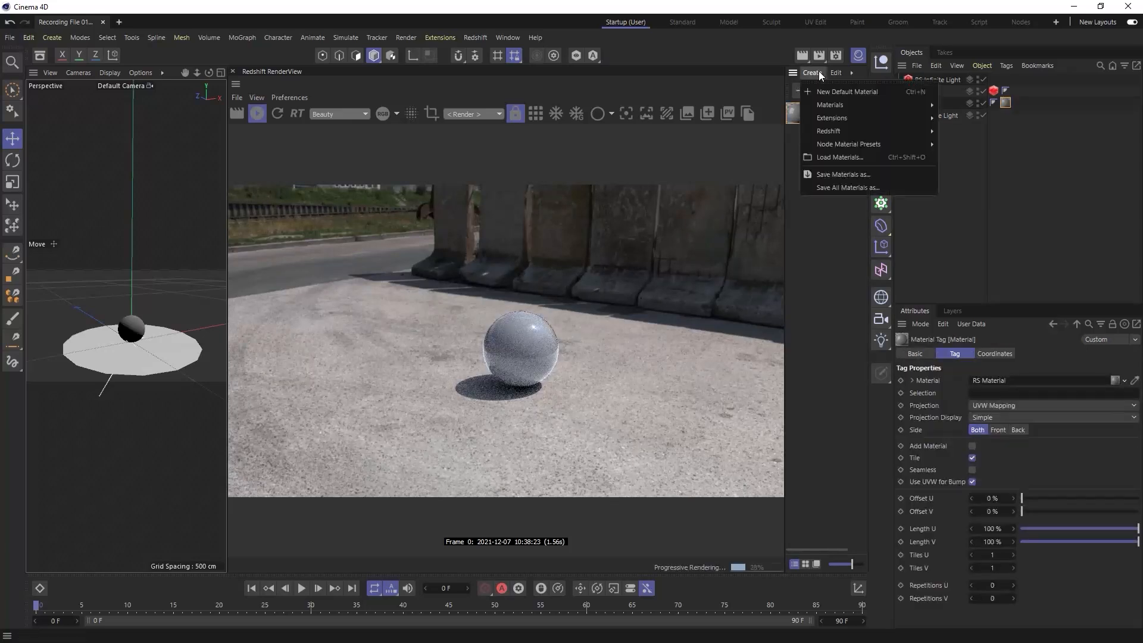
{"action": "mouse_move", "coordinate": [829, 129]}
{"action": "mouse_move", "coordinate": [952, 128]}
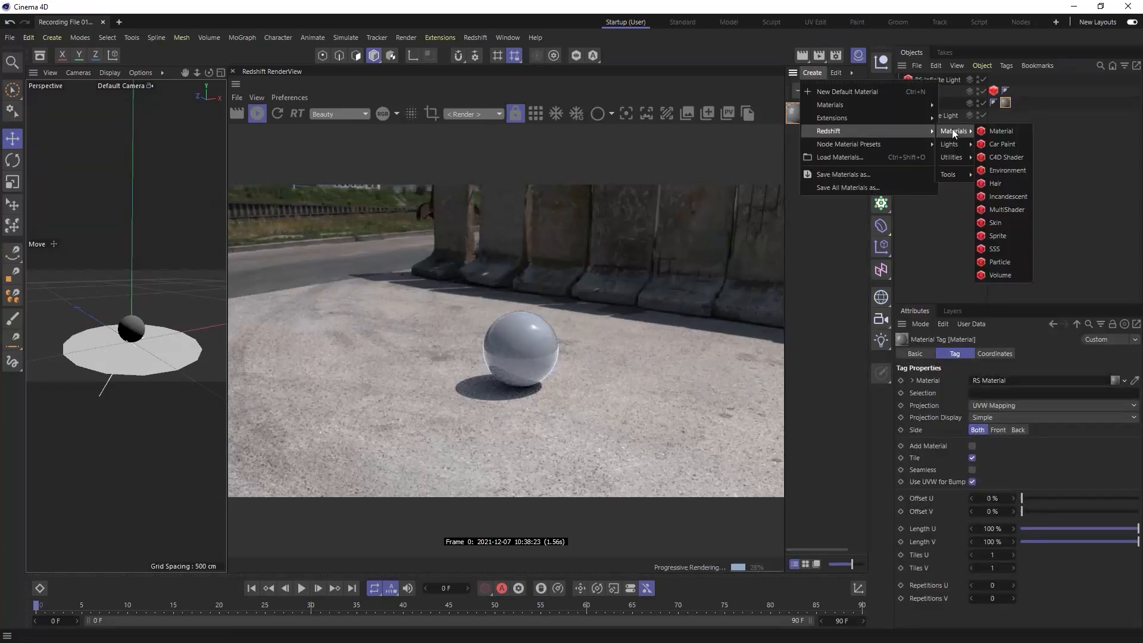
{"action": "left_click", "coordinate": [1009, 142]}
{"action": "left_click_drag", "start_coordinate": [801, 115], "coordinate": [1011, 107]}
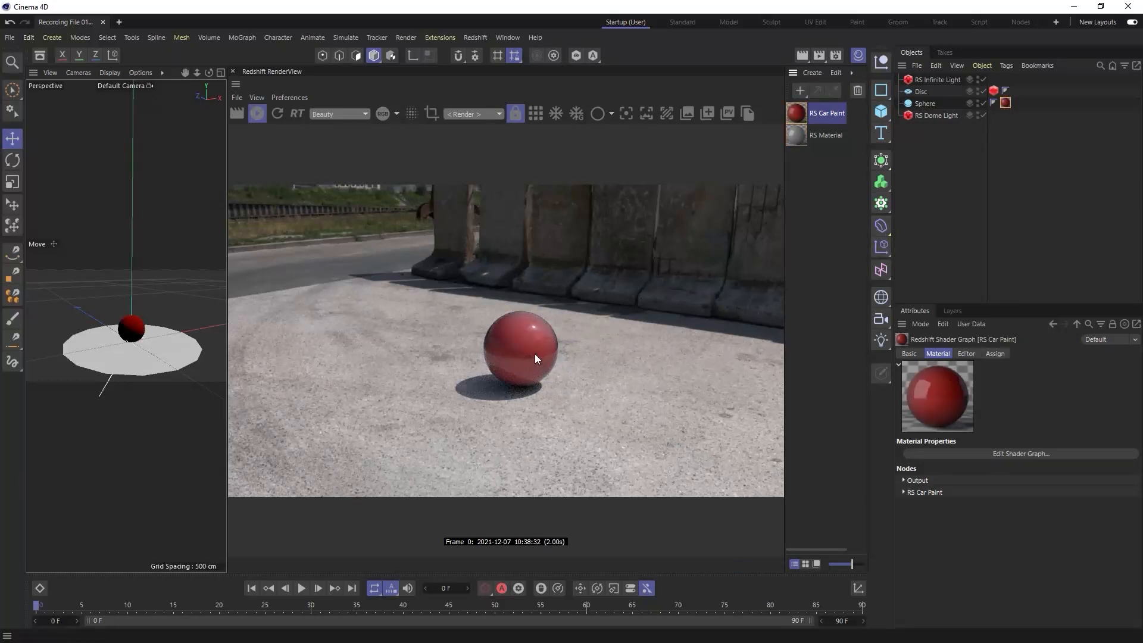
- Close the HDR scene in favour of an empty project and restore the Startup layout
{"action": "left_click", "coordinate": [535, 113]}
{"action": "left_click", "coordinate": [531, 114]}
{"action": "left_click", "coordinate": [103, 22]}
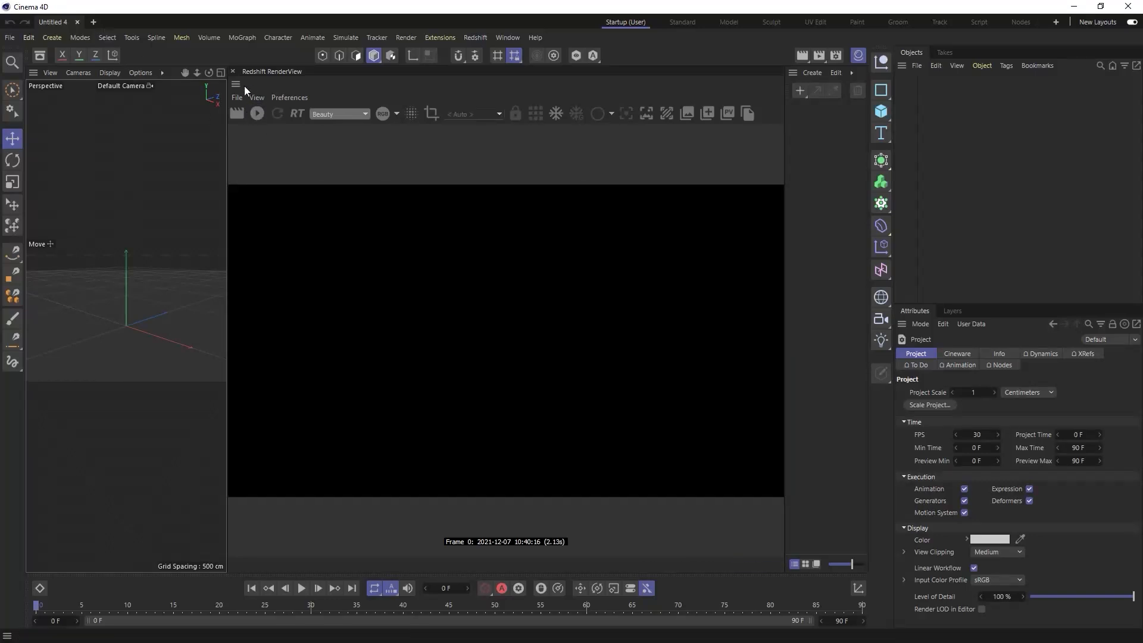
{"action": "left_click", "coordinate": [634, 24]}
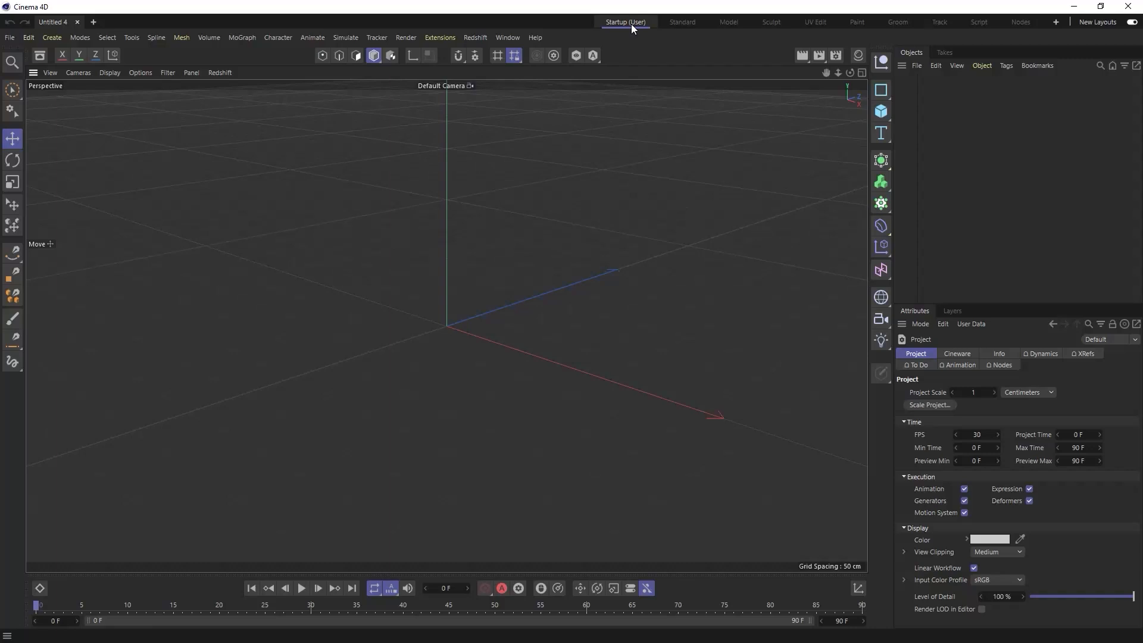
- Review the Redshift global render settings of the empty project
{"action": "left_click", "coordinate": [836, 55]}
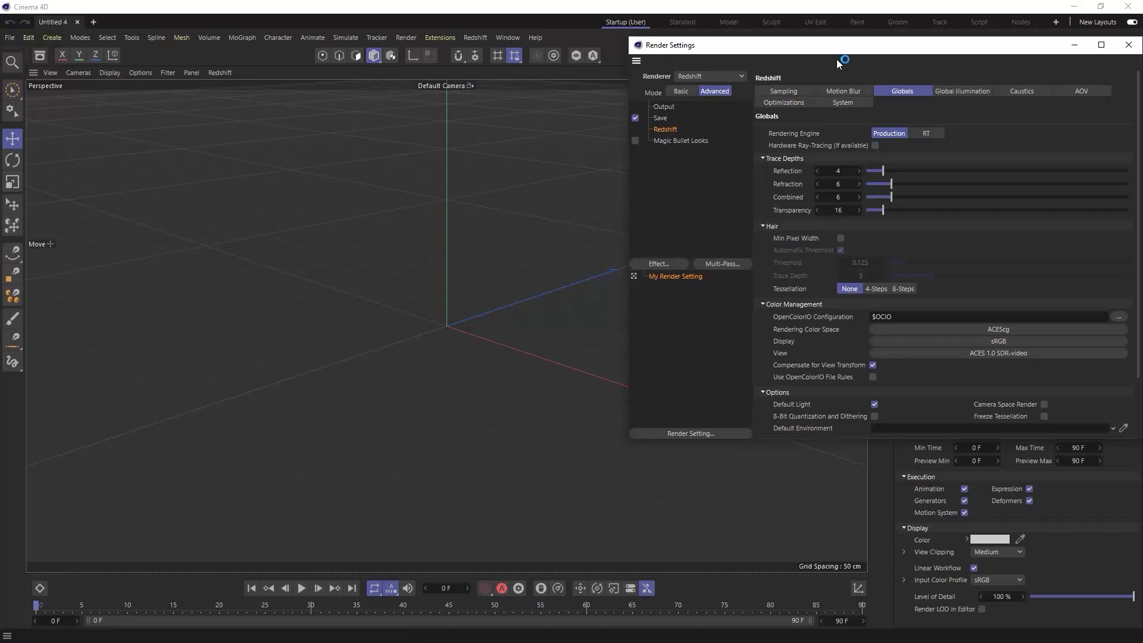
{"action": "left_click_drag", "start_coordinate": [906, 50], "coordinate": [881, 61]}
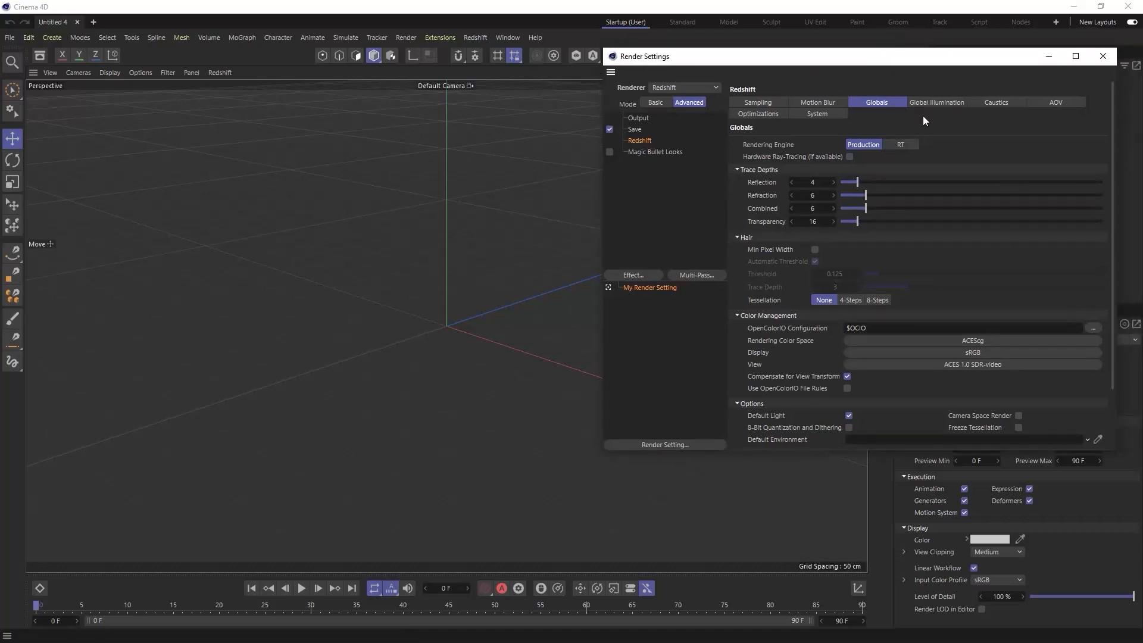
{"action": "left_click", "coordinate": [1104, 58]}
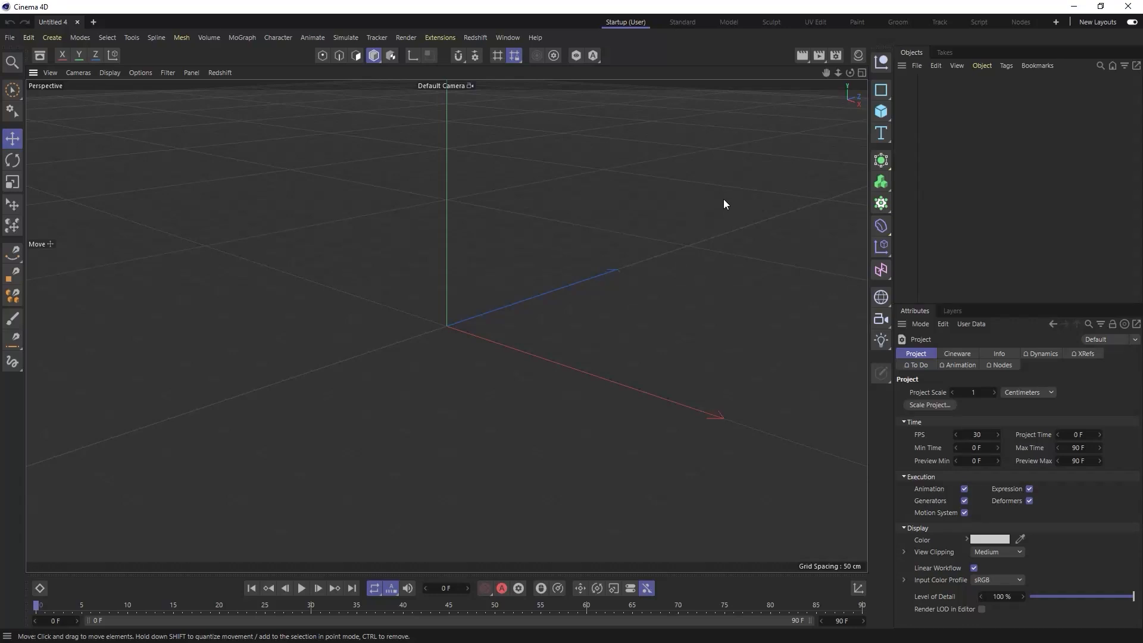
- Switch to the Track layout, create a motion tracker and load the image sequence starting with office 001.jpg as its footage
{"action": "left_click", "coordinate": [939, 22]}
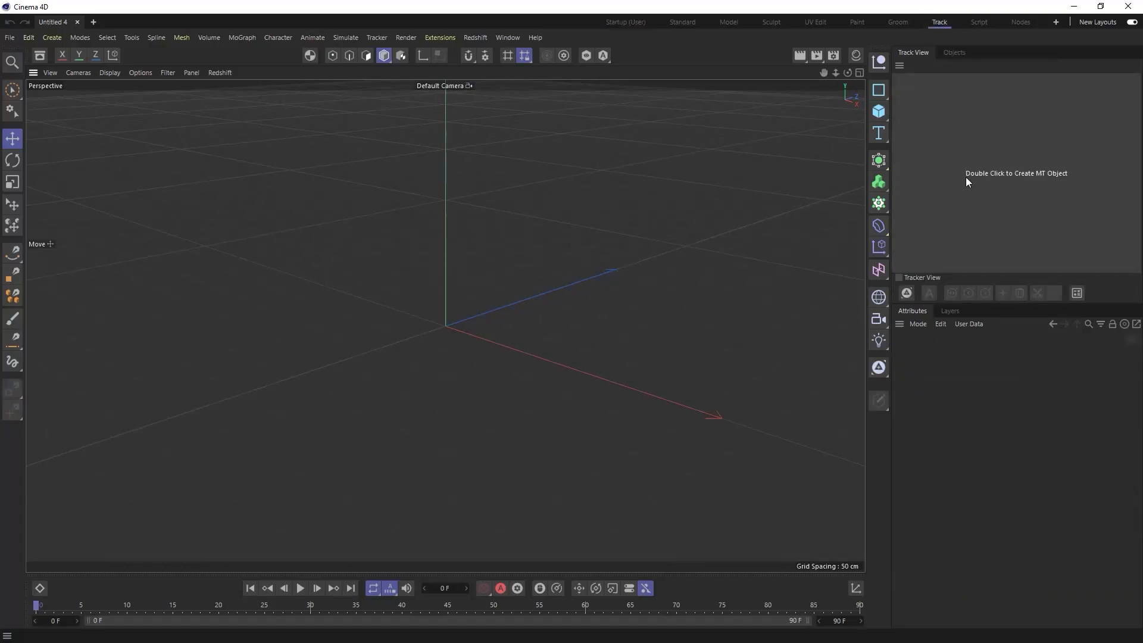
{"action": "double_click", "coordinate": [1007, 177]}
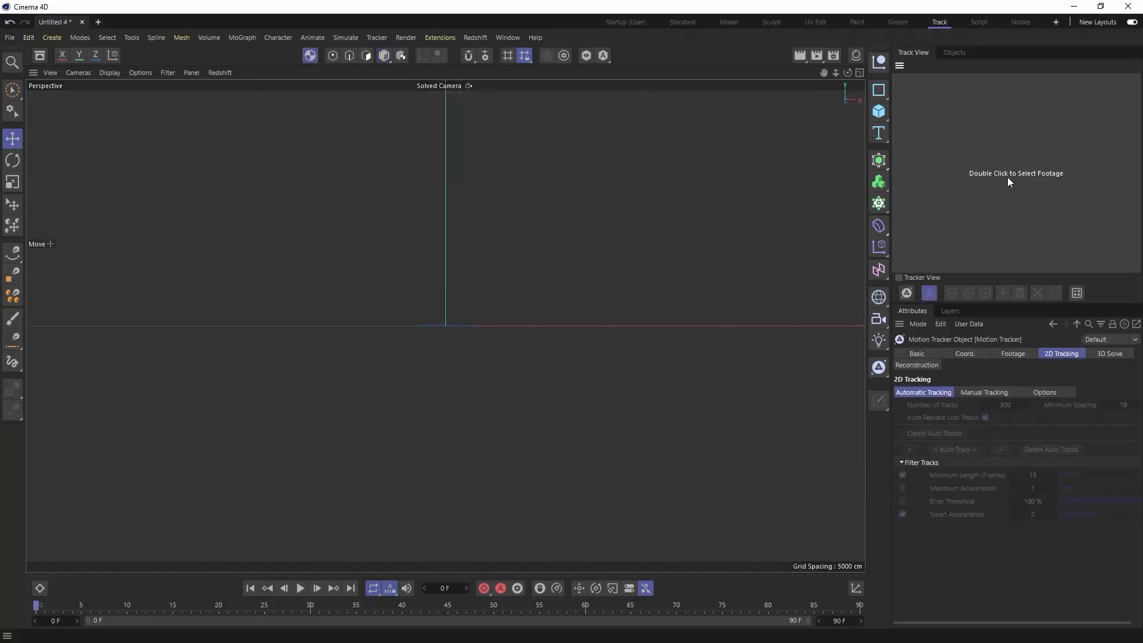
{"action": "left_click", "coordinate": [1011, 355]}
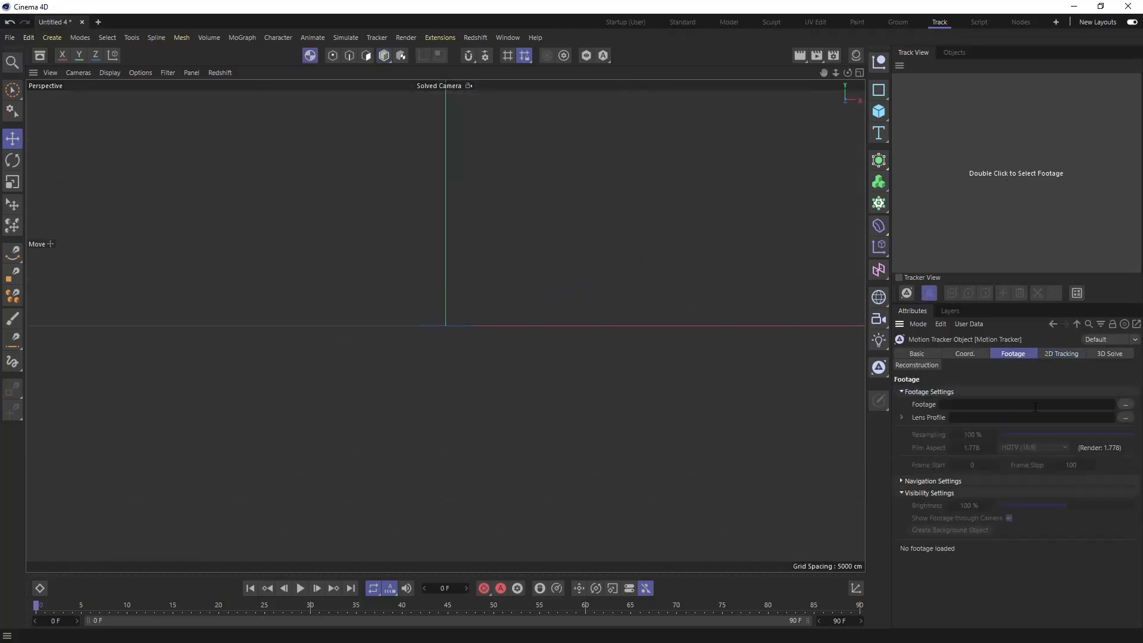
{"action": "left_click", "coordinate": [1126, 406]}
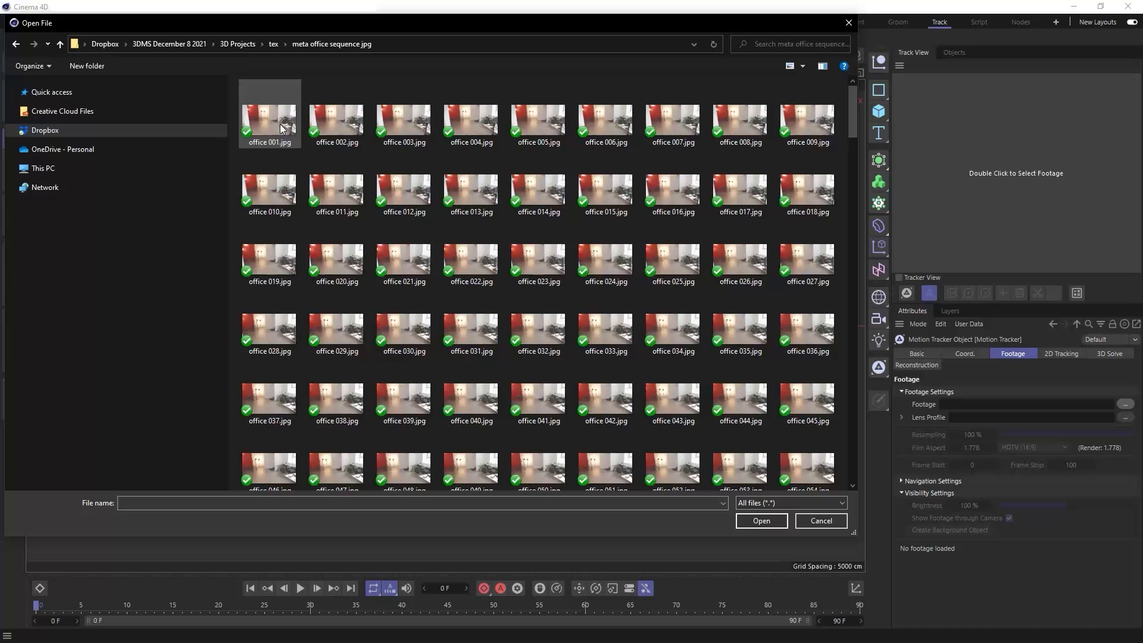
{"action": "double_click", "coordinate": [281, 128]}
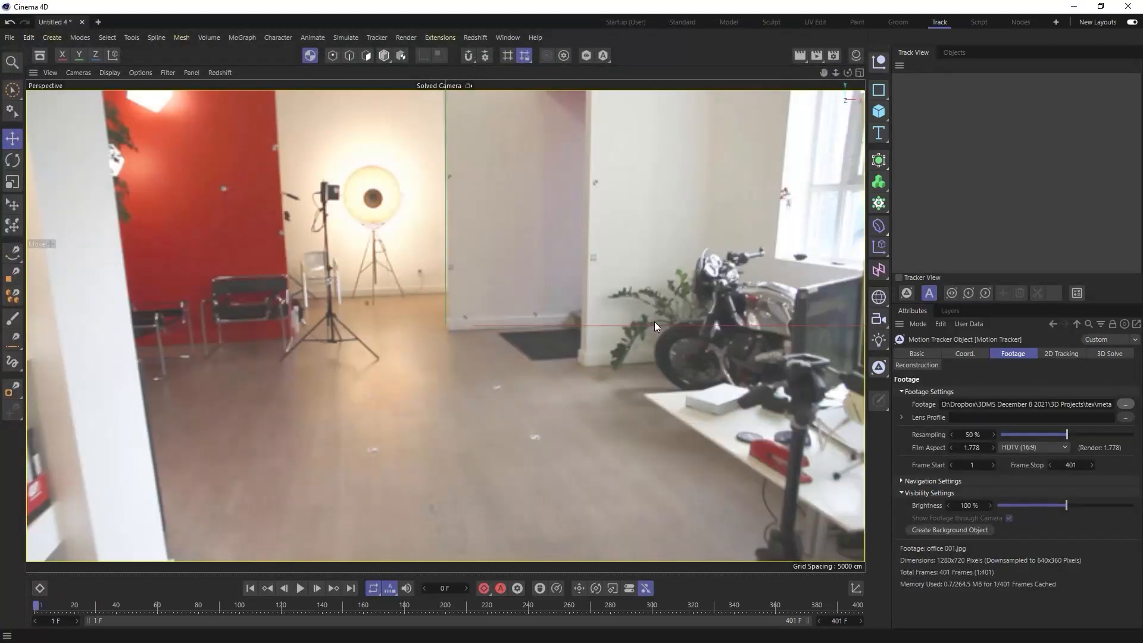
- Set the footage resampling to 100% and scrub through the sequence to preview it
{"action": "left_click", "coordinate": [972, 436]}
{"action": "type", "text": "100"}
{"action": "key", "text": "Return"}
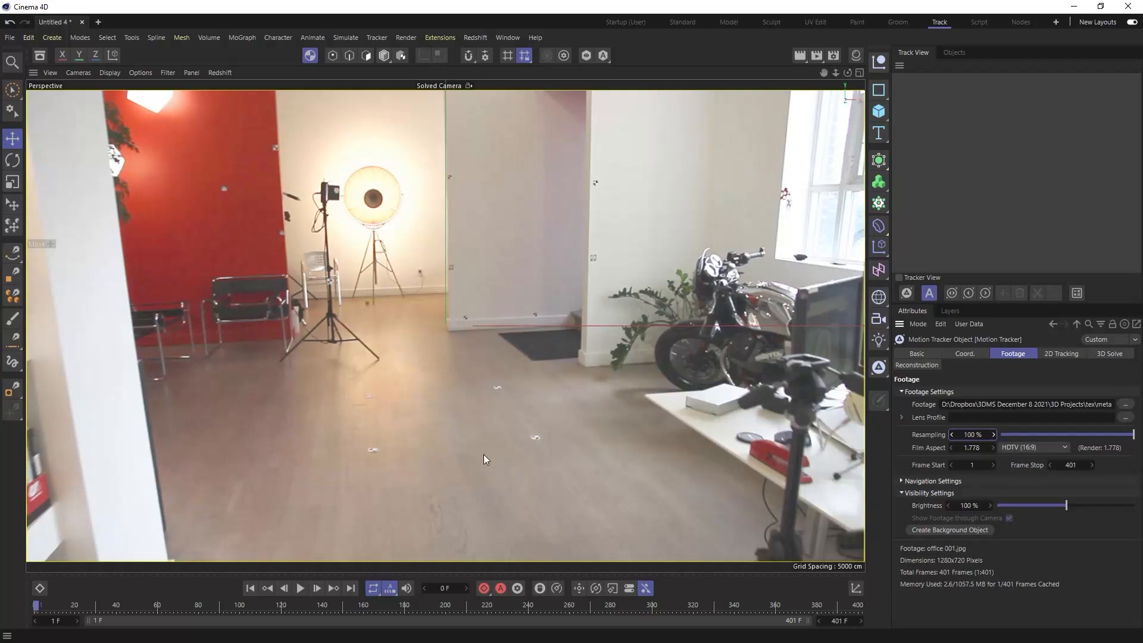
{"action": "left_click_drag", "start_coordinate": [67, 605], "coordinate": [37, 611]}
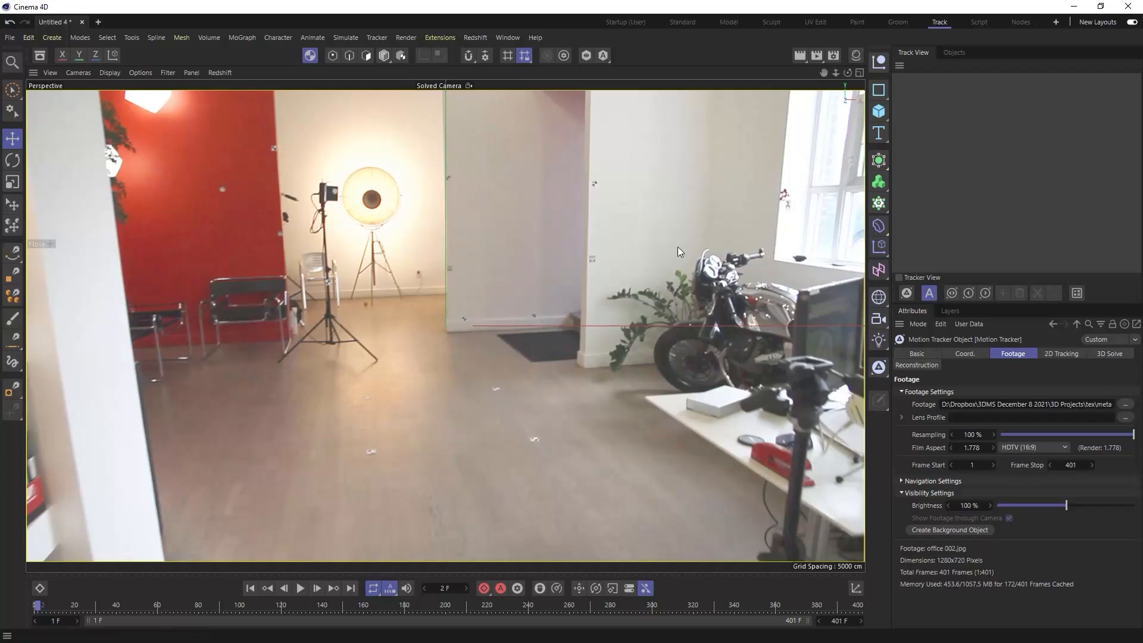
- Set Redshift's rendering color space to scene-linear Rec.709-sRGB and its view transform to Un-tone-mapped
{"action": "left_click", "coordinate": [854, 55]}
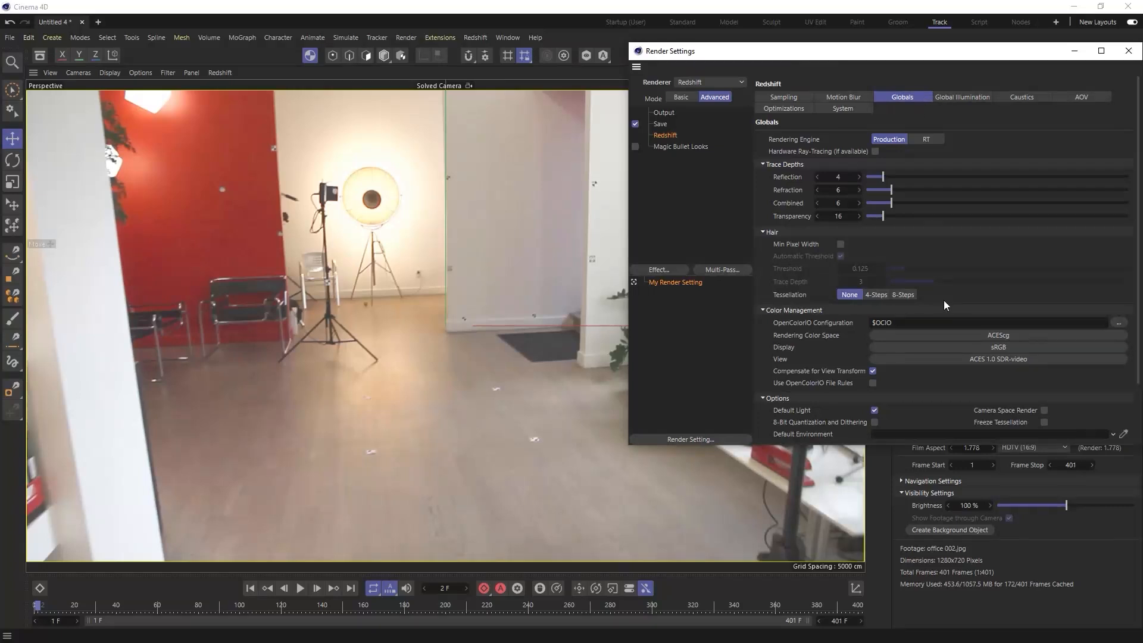
{"action": "left_click", "coordinate": [1009, 334]}
{"action": "mouse_move", "coordinate": [1009, 365]}
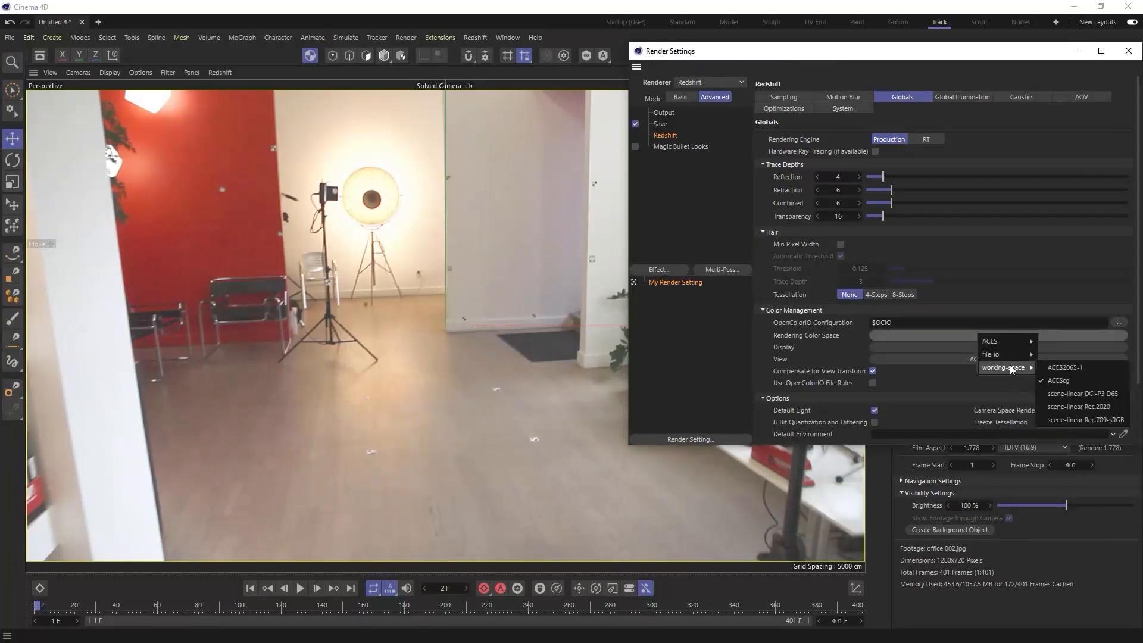
{"action": "left_click", "coordinate": [1073, 420]}
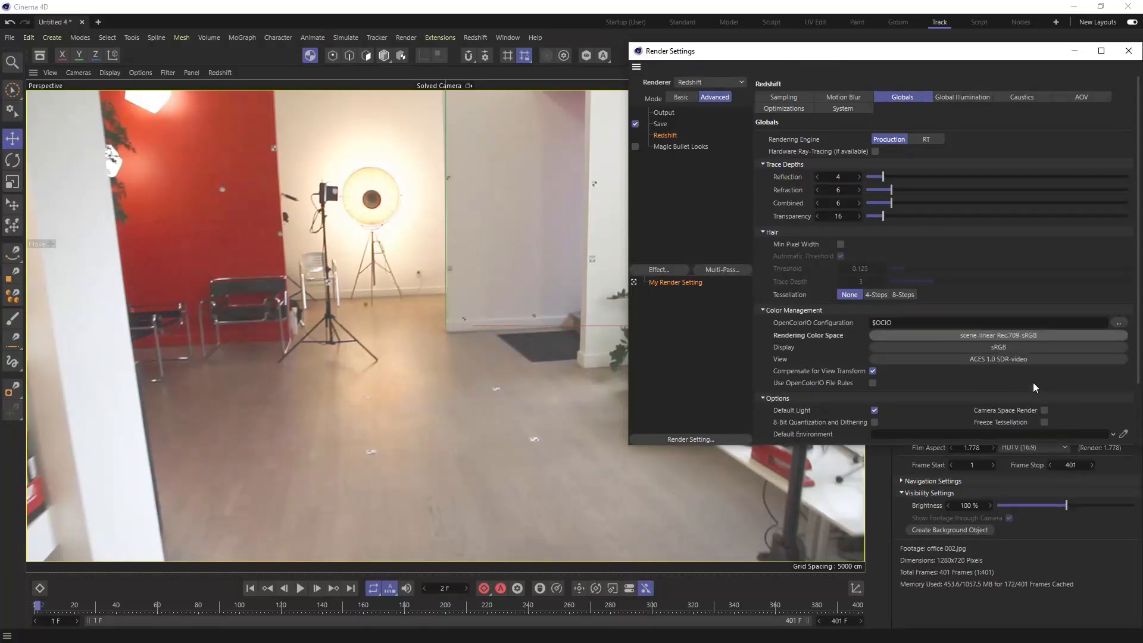
{"action": "left_click", "coordinate": [1009, 359]}
{"action": "left_click", "coordinate": [1004, 408]}
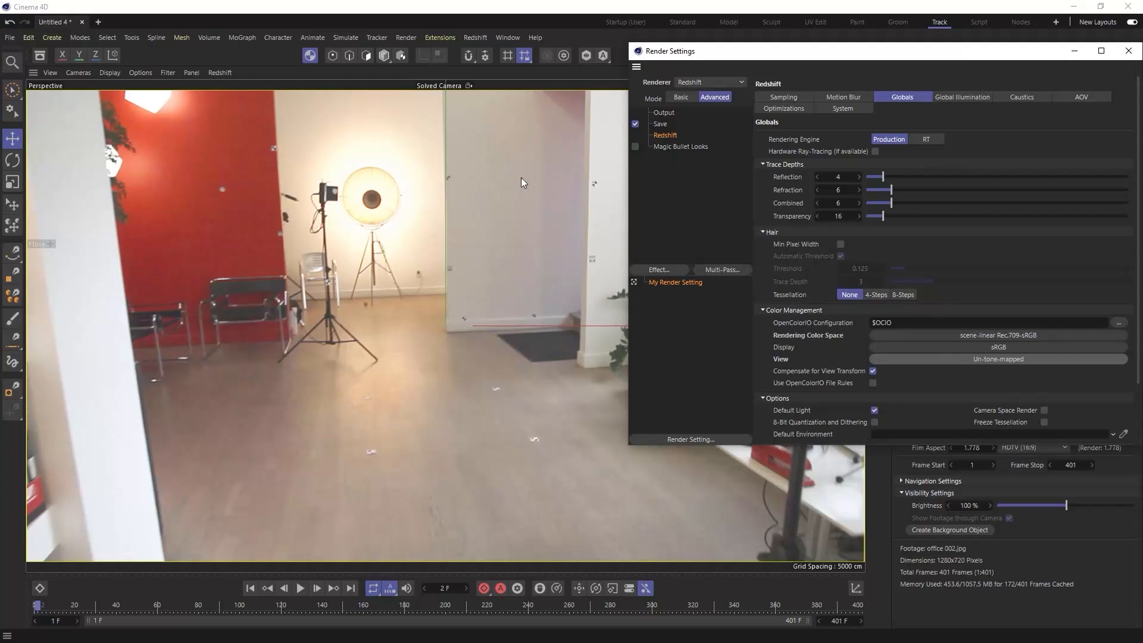
{"action": "left_click", "coordinate": [1127, 52]}
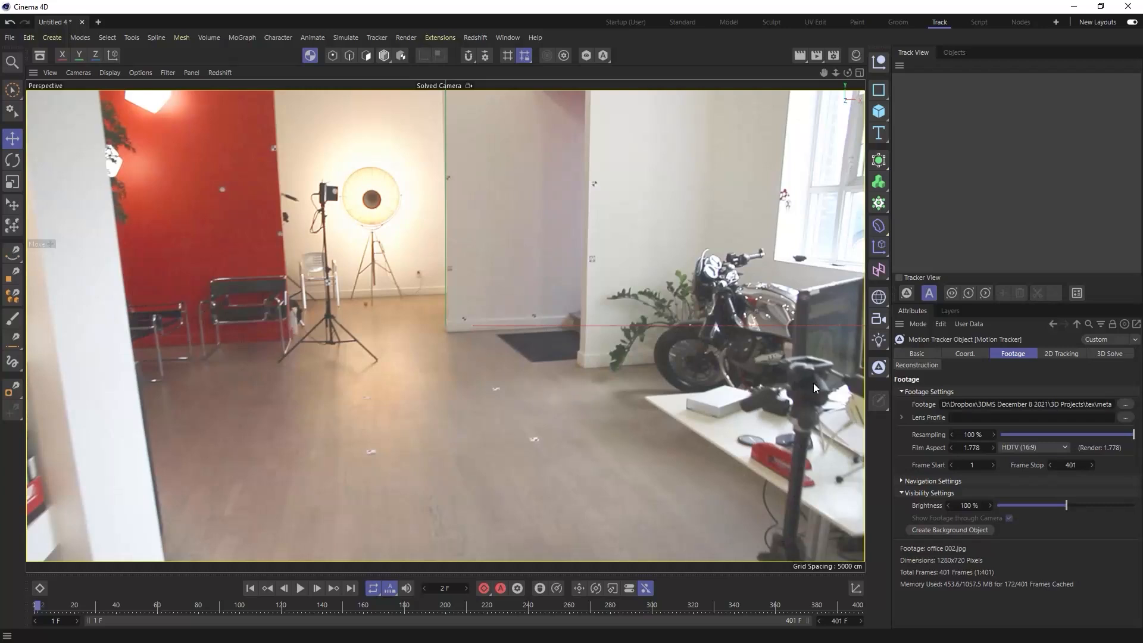
- Run automatic 2D tracking on the office footage
{"action": "left_click", "coordinate": [1060, 355]}
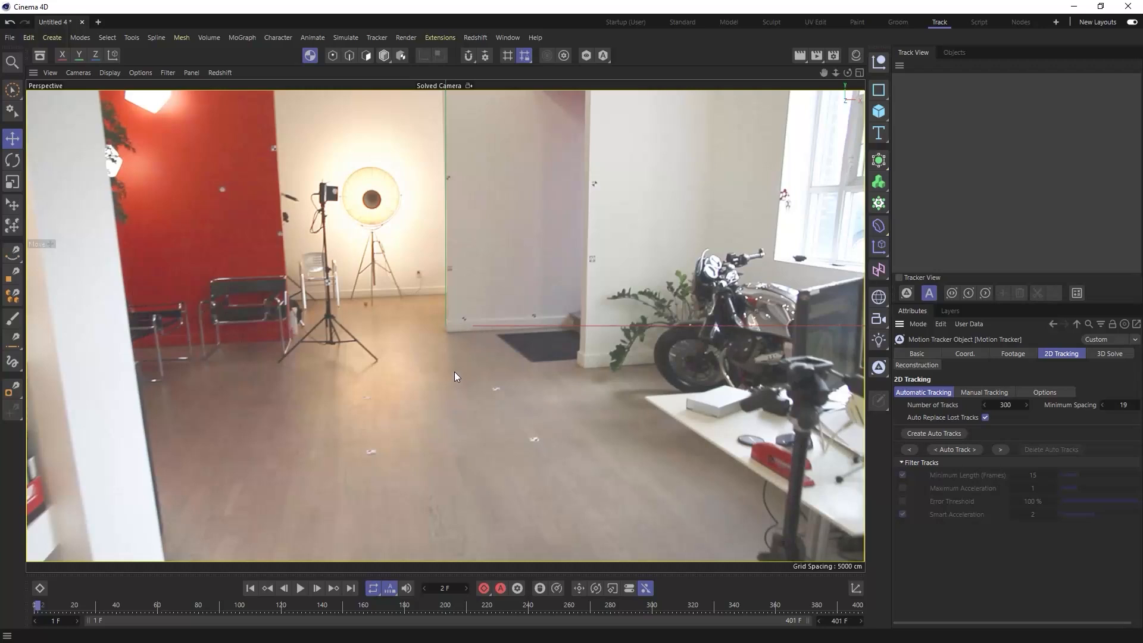
{"action": "left_click", "coordinate": [376, 38]}
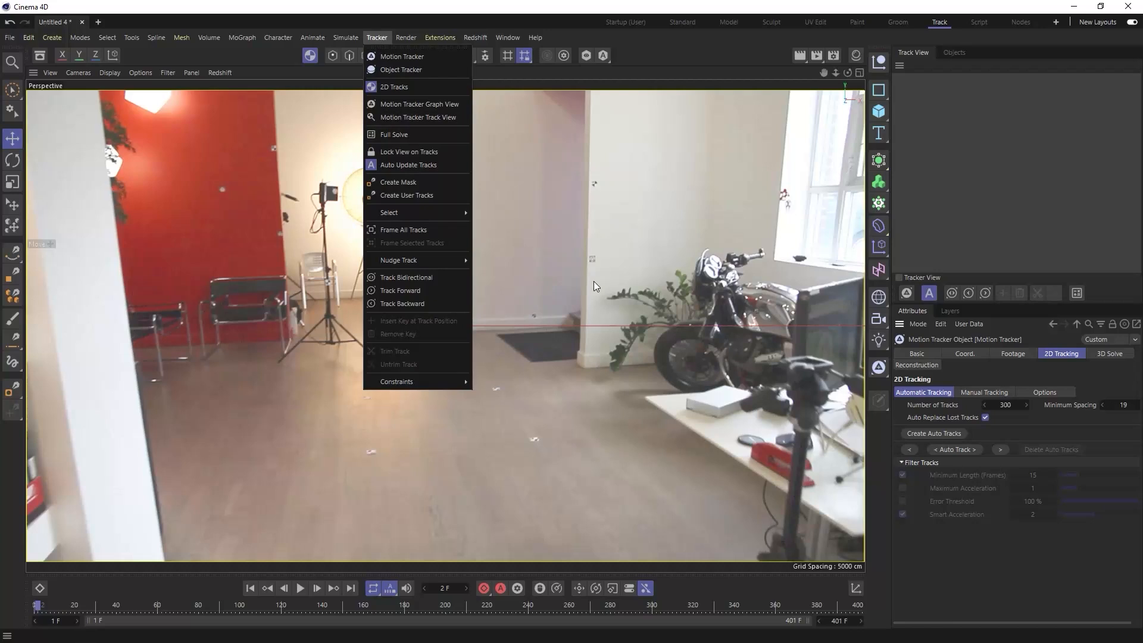
{"action": "left_click", "coordinate": [562, 398]}
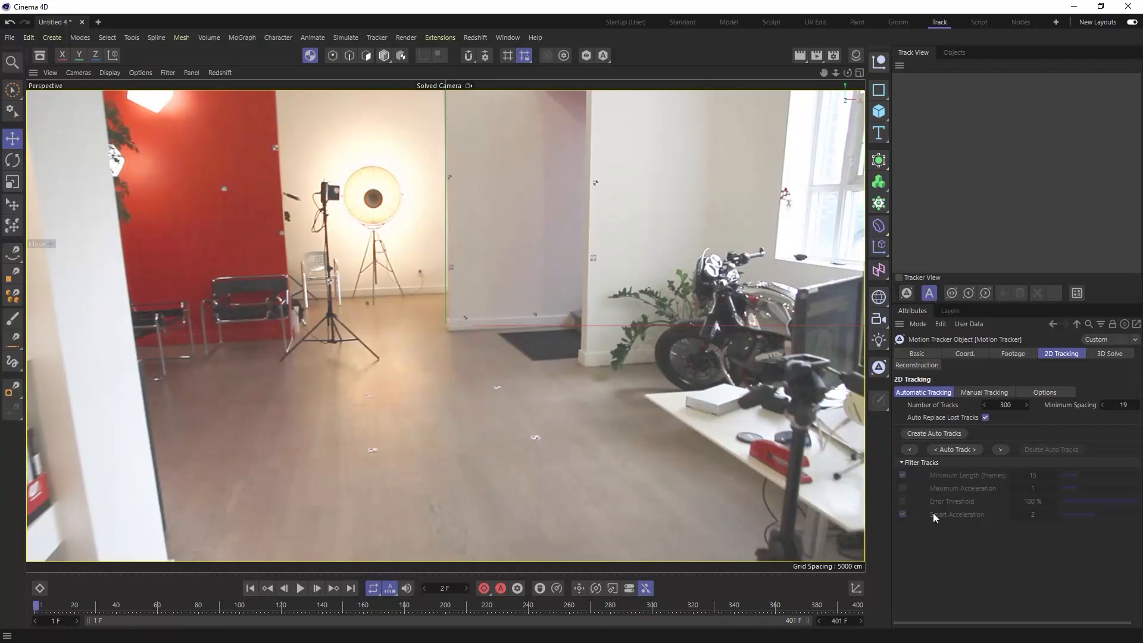
{"action": "left_click", "coordinate": [963, 449]}
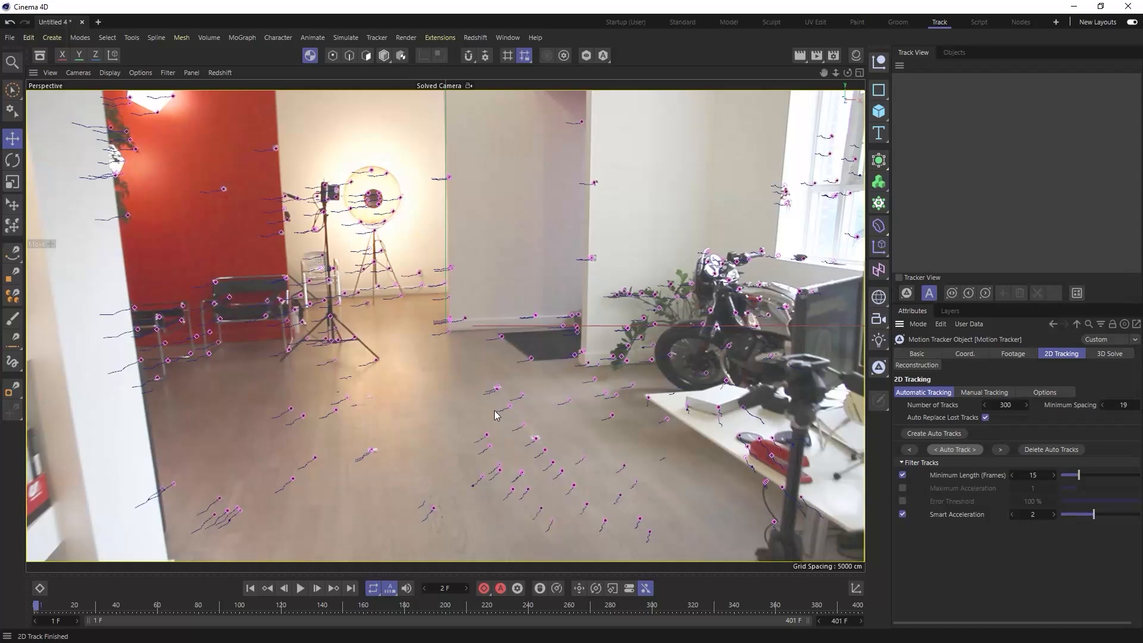
- Return to frame 1, look over the 3D solver settings, and open the manual tracking settings with an enlarged user track list
{"action": "left_click_drag", "start_coordinate": [94, 608], "coordinate": [34, 612]}
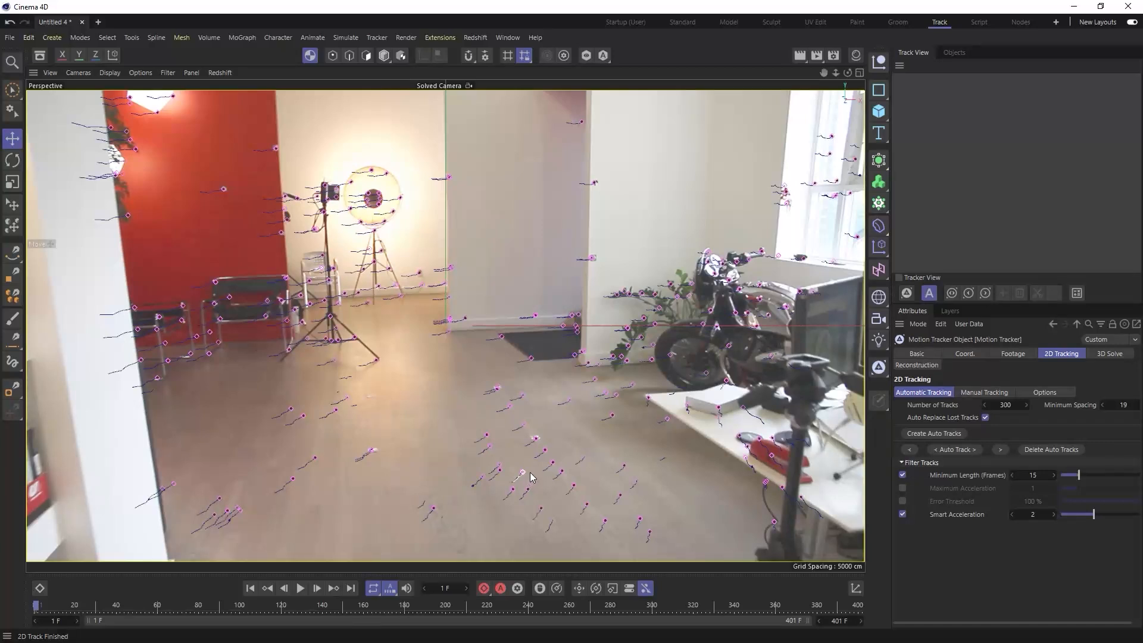
{"action": "left_click", "coordinate": [1101, 355]}
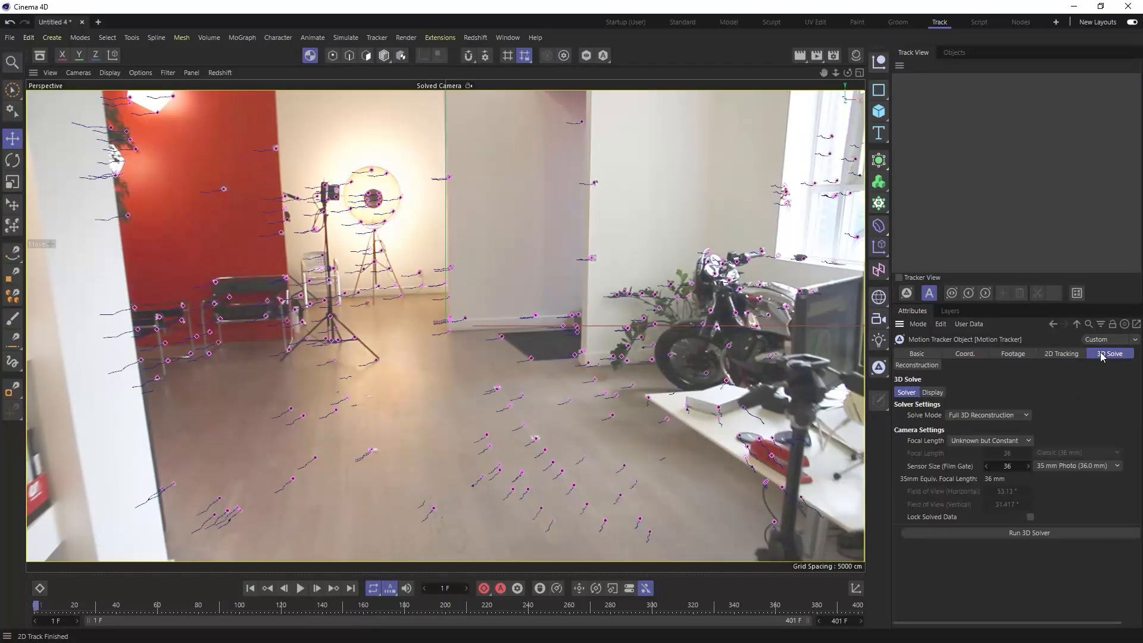
{"action": "left_click", "coordinate": [1031, 516]}
{"action": "left_click", "coordinate": [1060, 355]}
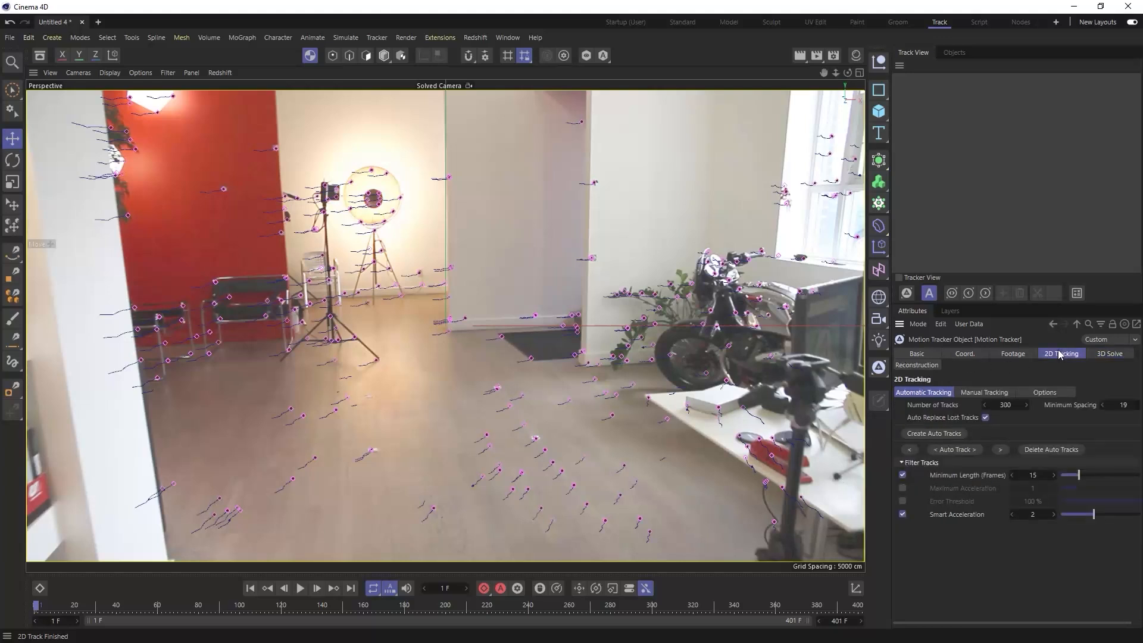
{"action": "left_click", "coordinate": [984, 394]}
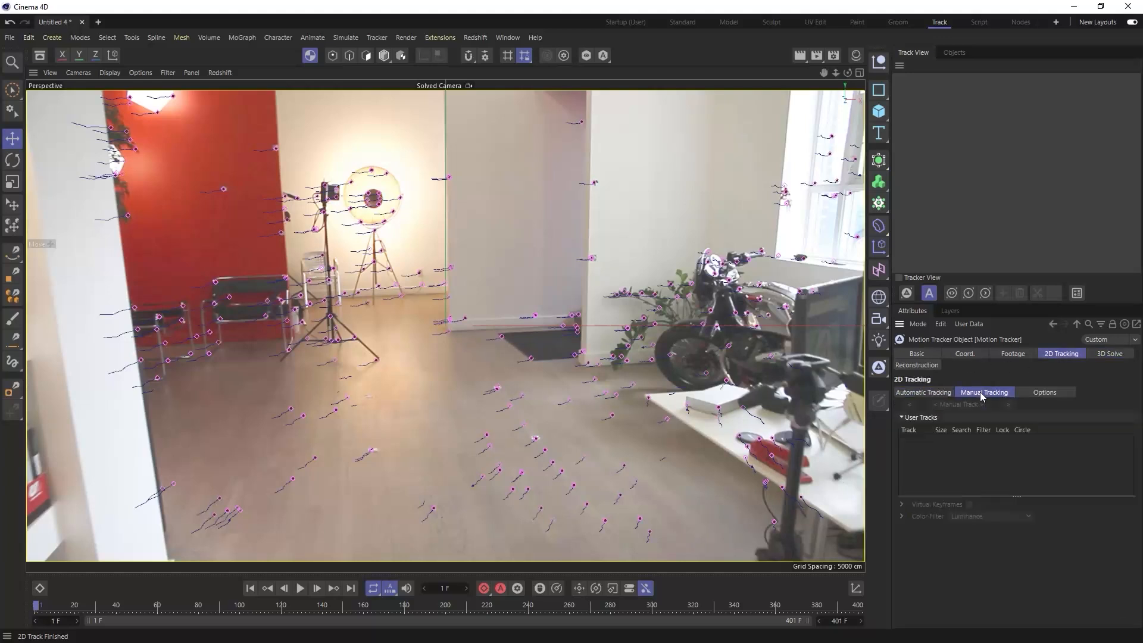
{"action": "left_click_drag", "start_coordinate": [1017, 496], "coordinate": [1008, 544]}
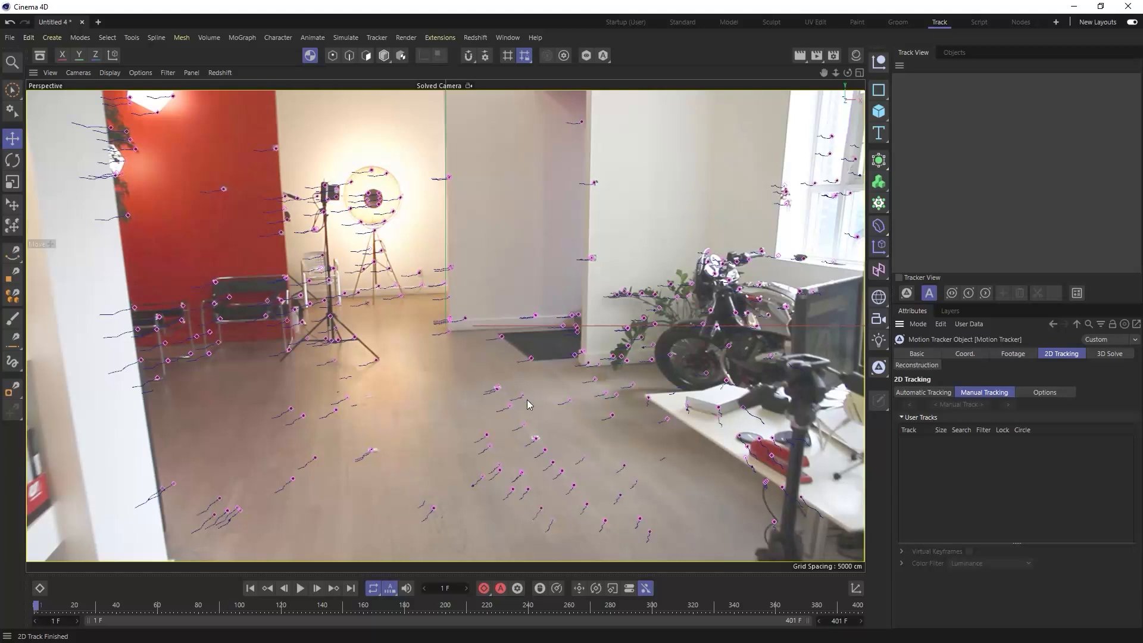
- Place a manual track on the small white floor mark below the light stand at frame 1
{"action": "scroll", "coordinate": [368, 396], "scroll_direction": "up", "scroll_amount": 3}
{"action": "scroll", "coordinate": [470, 389], "scroll_direction": "up", "scroll_amount": 3}
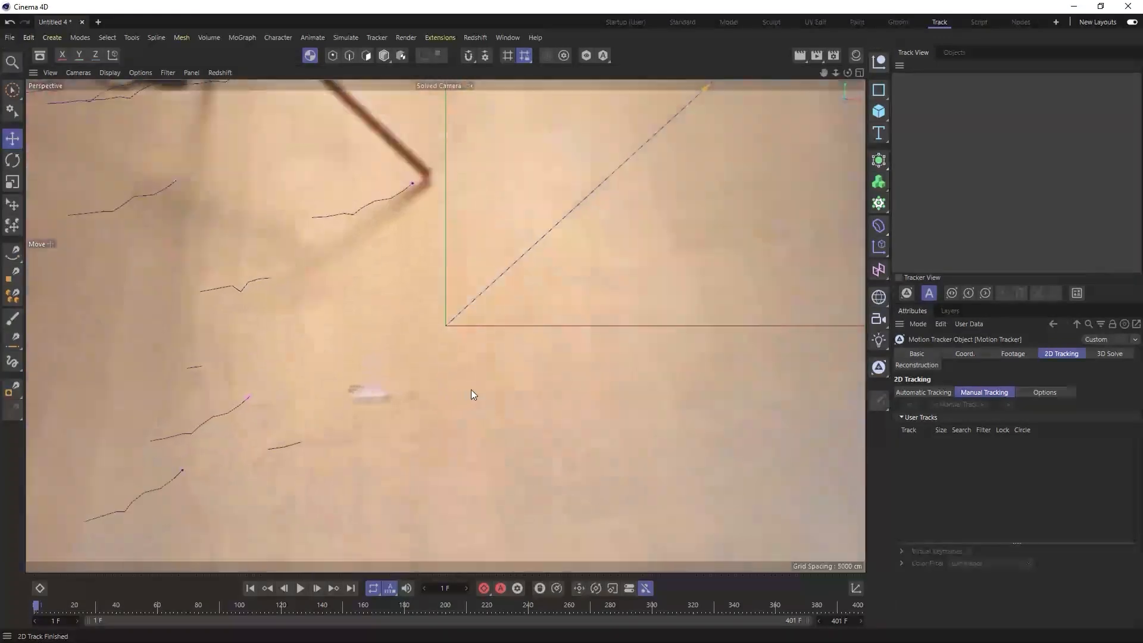
{"action": "scroll", "coordinate": [446, 391], "scroll_direction": "down", "scroll_amount": 2}
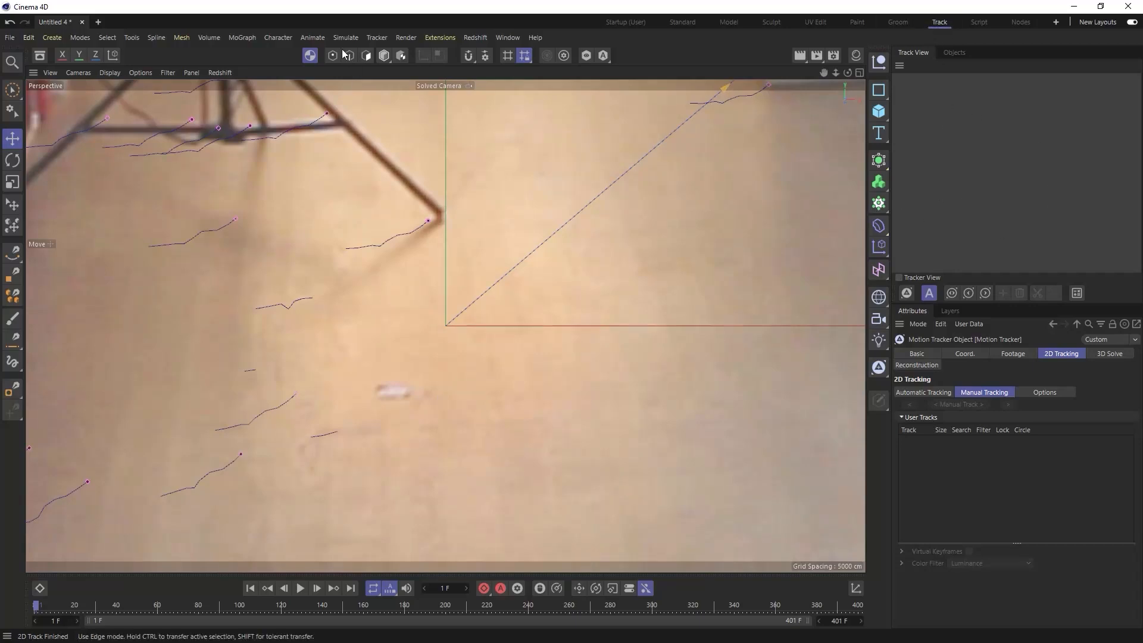
{"action": "left_click", "coordinate": [377, 37]}
{"action": "left_click", "coordinate": [663, 214]}
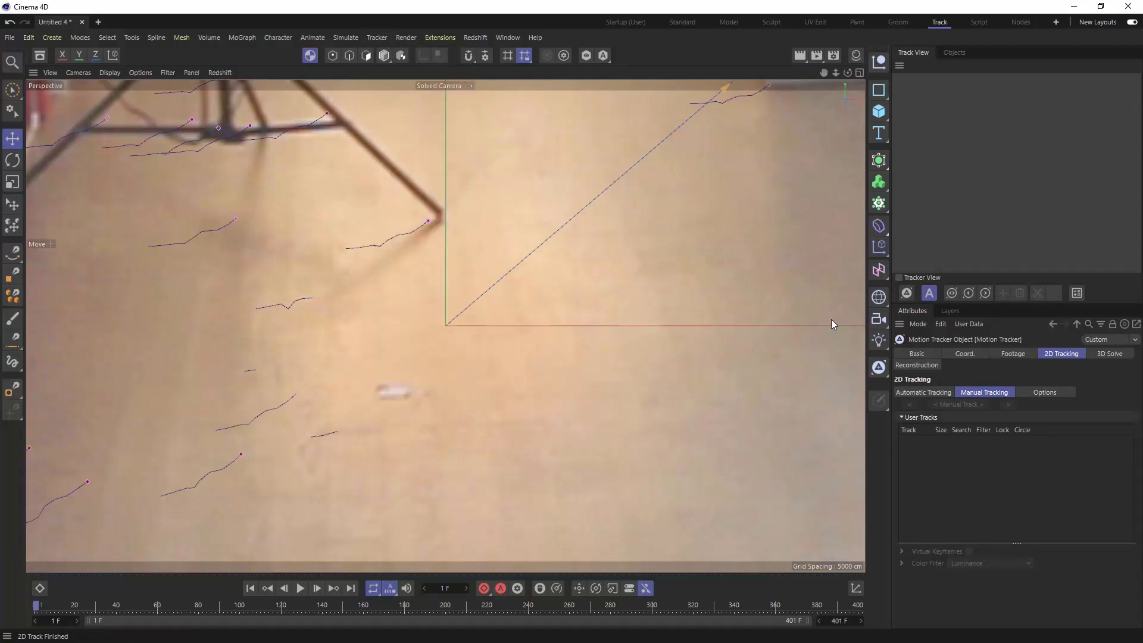
{"action": "left_click", "coordinate": [899, 278]}
{"action": "left_click", "coordinate": [899, 278]}
{"action": "left_click", "coordinate": [394, 392], "text": "ctrl"}
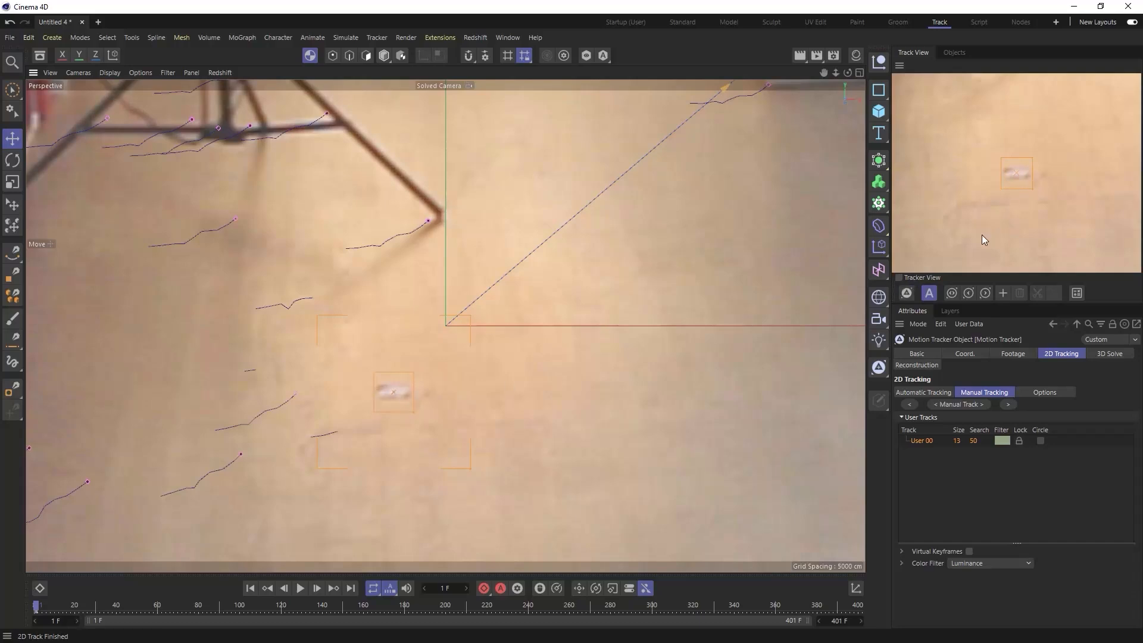
- Turn on the tracker view, try the enhanced color filters, and customize the track's filter to red -40%, green -32% and blue 171%
{"action": "left_click", "coordinate": [899, 277]}
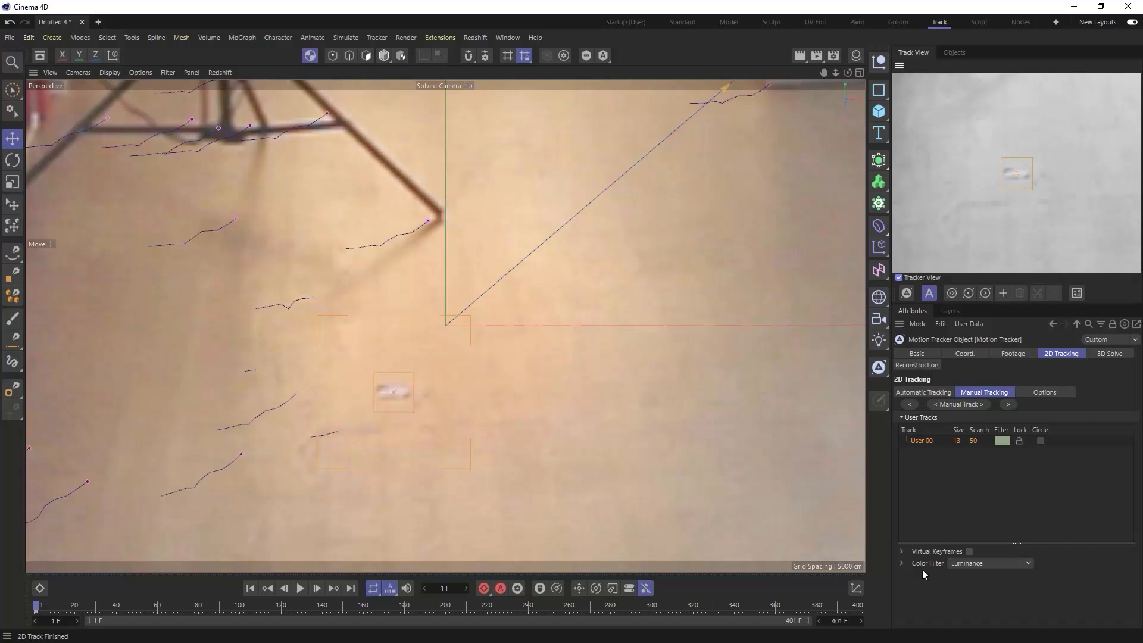
{"action": "left_click", "coordinate": [902, 564]}
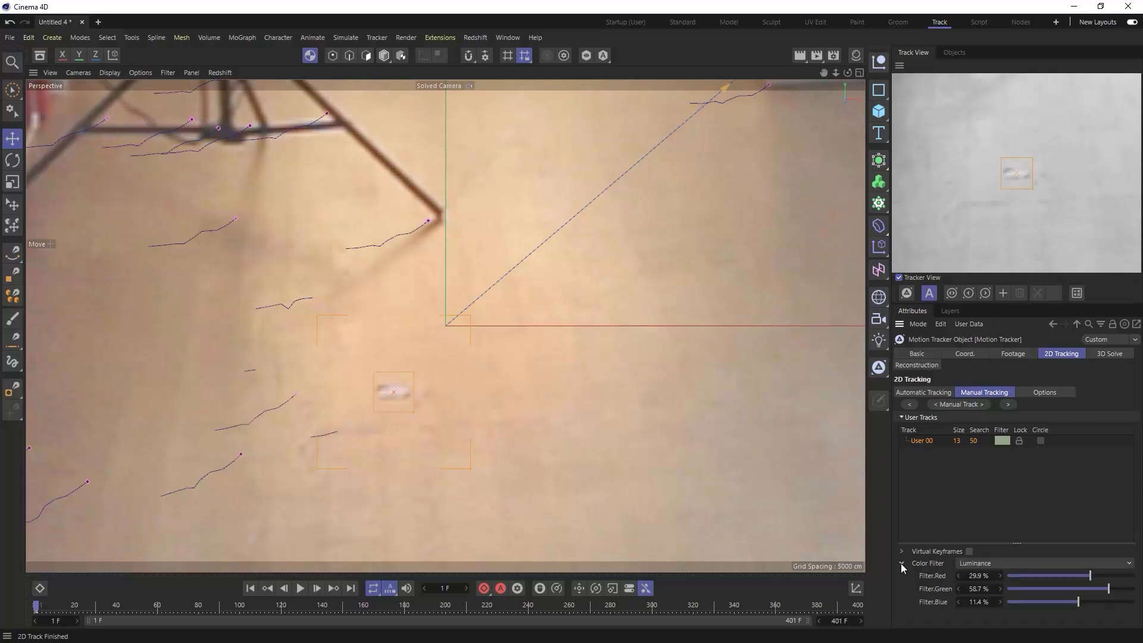
{"action": "left_click", "coordinate": [1002, 561]}
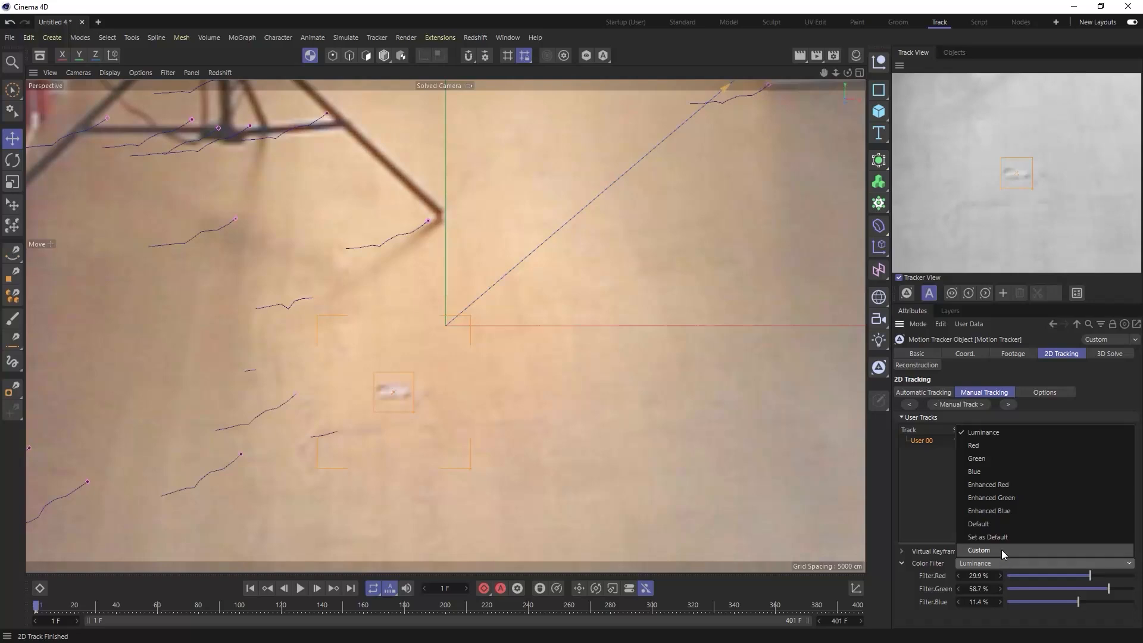
{"action": "left_click", "coordinate": [993, 484]}
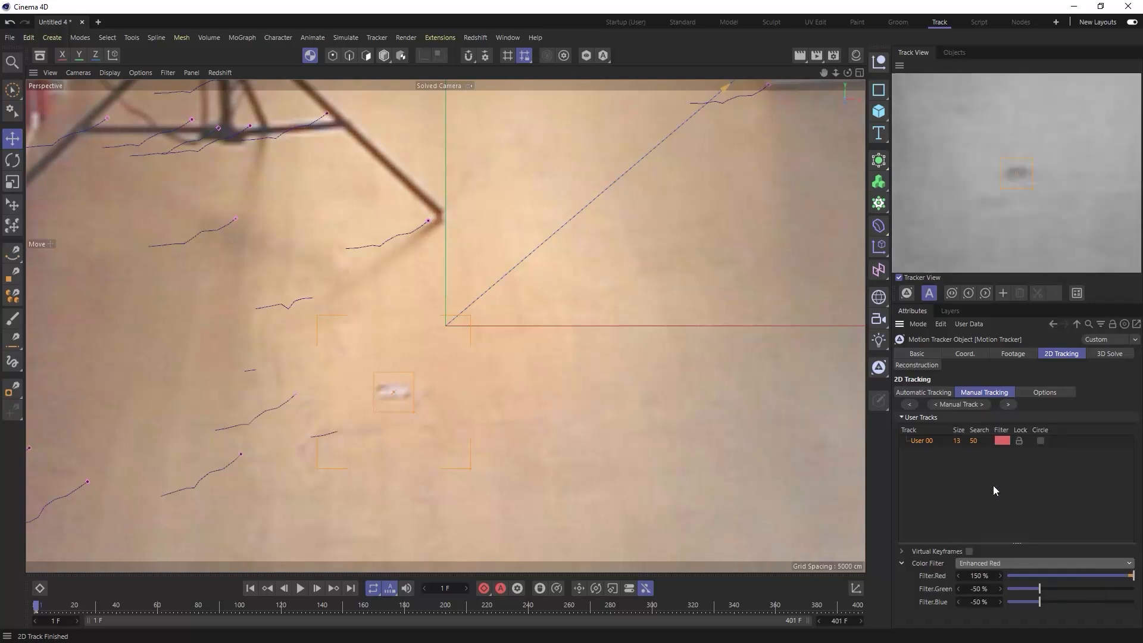
{"action": "left_click", "coordinate": [1002, 562]}
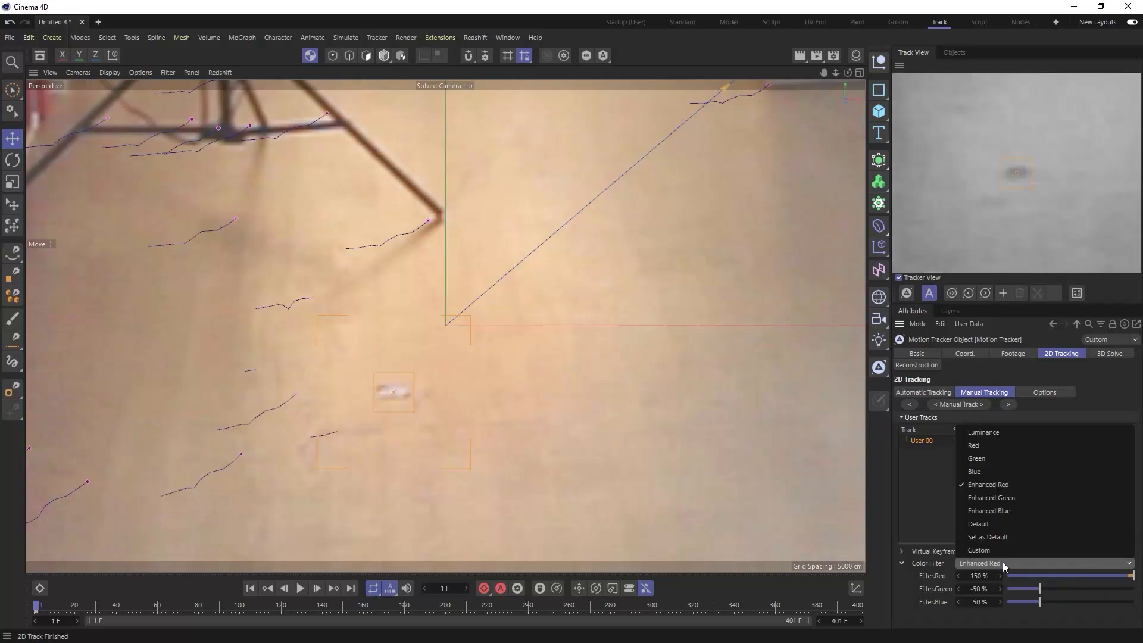
{"action": "left_click", "coordinate": [1005, 498]}
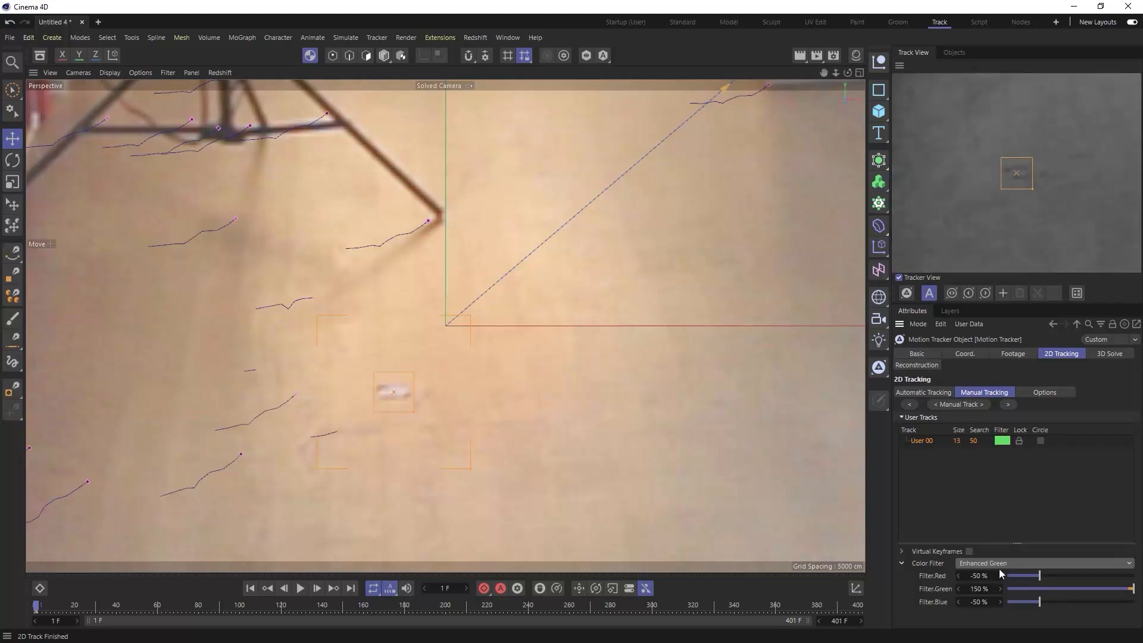
{"action": "left_click", "coordinate": [1002, 563]}
{"action": "left_click", "coordinate": [1005, 507]}
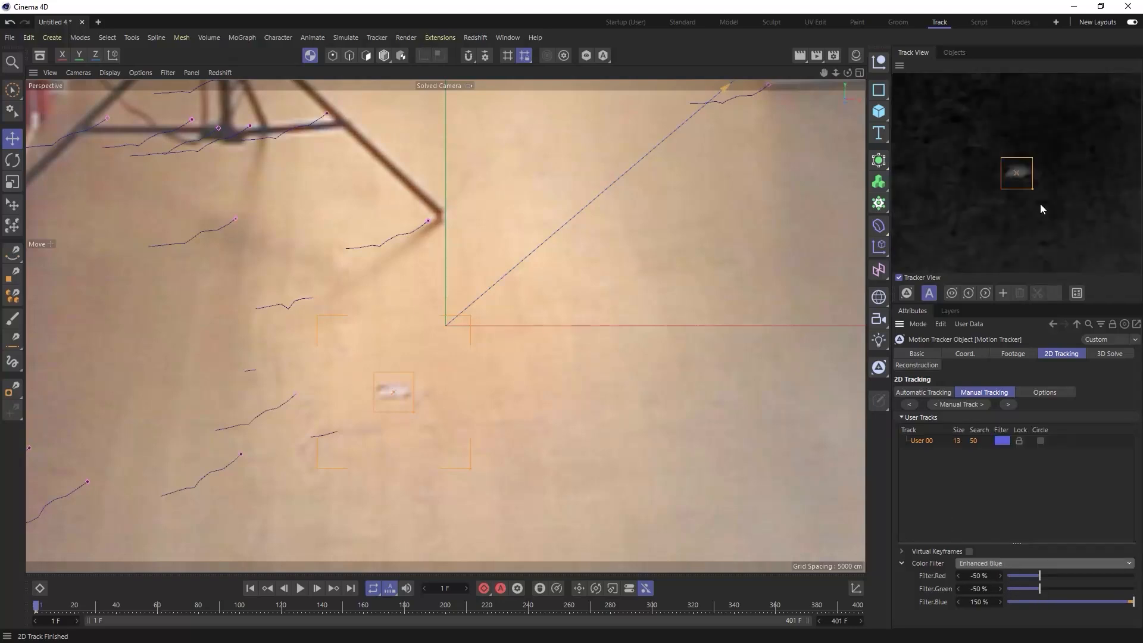
{"action": "mouse_move", "coordinate": [1039, 573]}
{"action": "left_mouse_down"}
{"action": "mouse_move", "coordinate": [1020, 573]}
{"action": "mouse_move", "coordinate": [1044, 572]}
{"action": "mouse_move", "coordinate": [1051, 587]}
{"action": "left_mouse_up"}
{"action": "mouse_move", "coordinate": [964, 605]}
{"action": "left_mouse_down"}
{"action": "mouse_move", "coordinate": [995, 605]}
{"action": "mouse_move", "coordinate": [970, 605]}
{"action": "mouse_move", "coordinate": [982, 603]}
{"action": "left_mouse_up"}
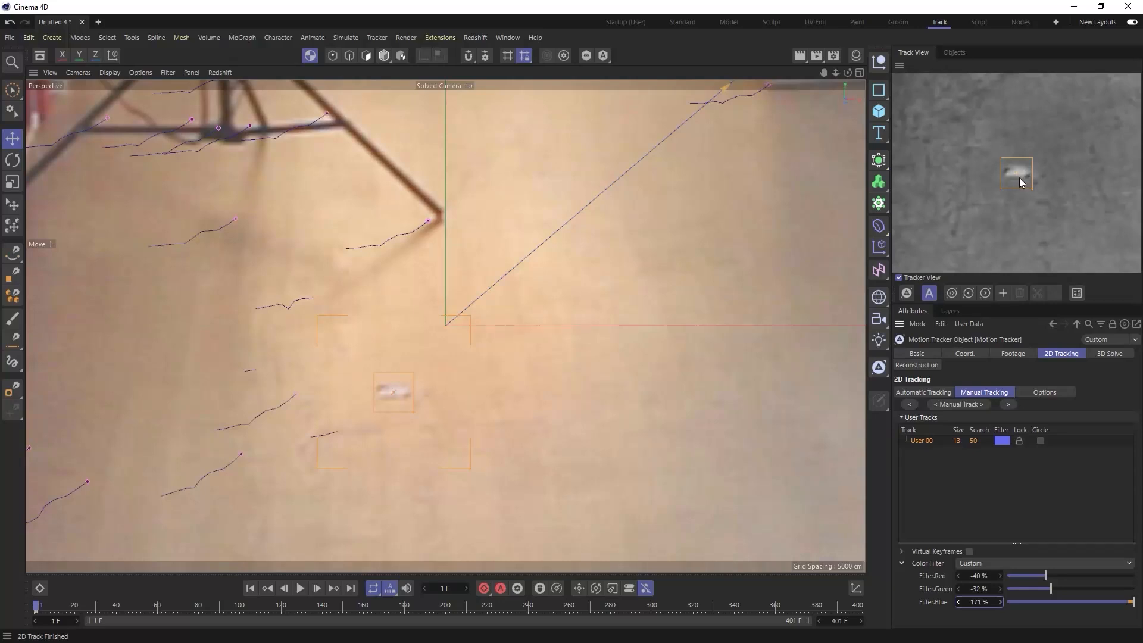
- Track the floor mark forward, check where it slips, and insert a key at the track position on frame 74
{"action": "left_click", "coordinate": [1008, 405]}
{"action": "left_click_drag", "start_coordinate": [55, 609], "coordinate": [188, 626]}
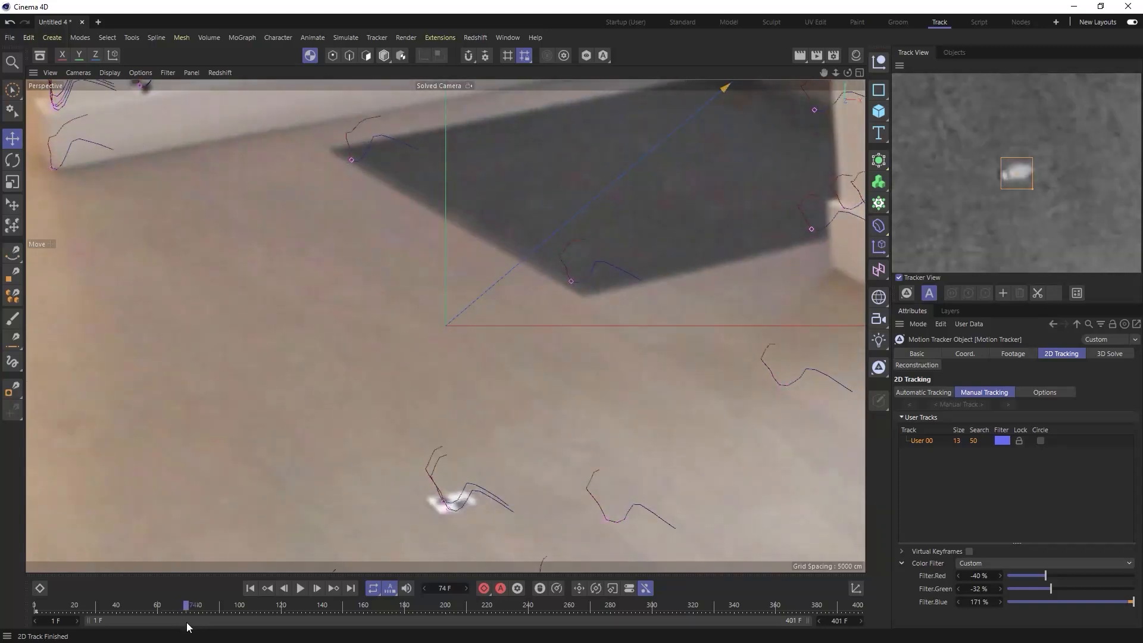
{"action": "key", "text": "g"}
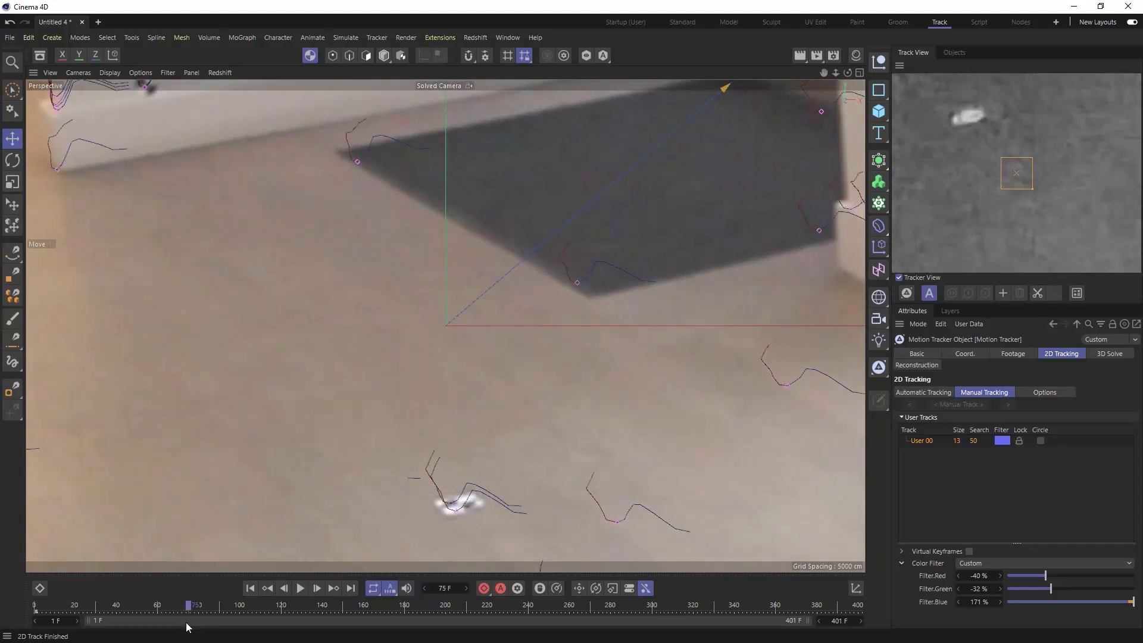
{"action": "key", "text": "g"}
{"action": "key", "text": "g"}
{"action": "key", "text": "g"}
{"action": "key", "text": "f"}
{"action": "key", "text": "f"}
{"action": "key", "text": "f"}
{"action": "key", "text": "f"}
{"action": "key", "text": "f"}
{"action": "key", "text": "g"}
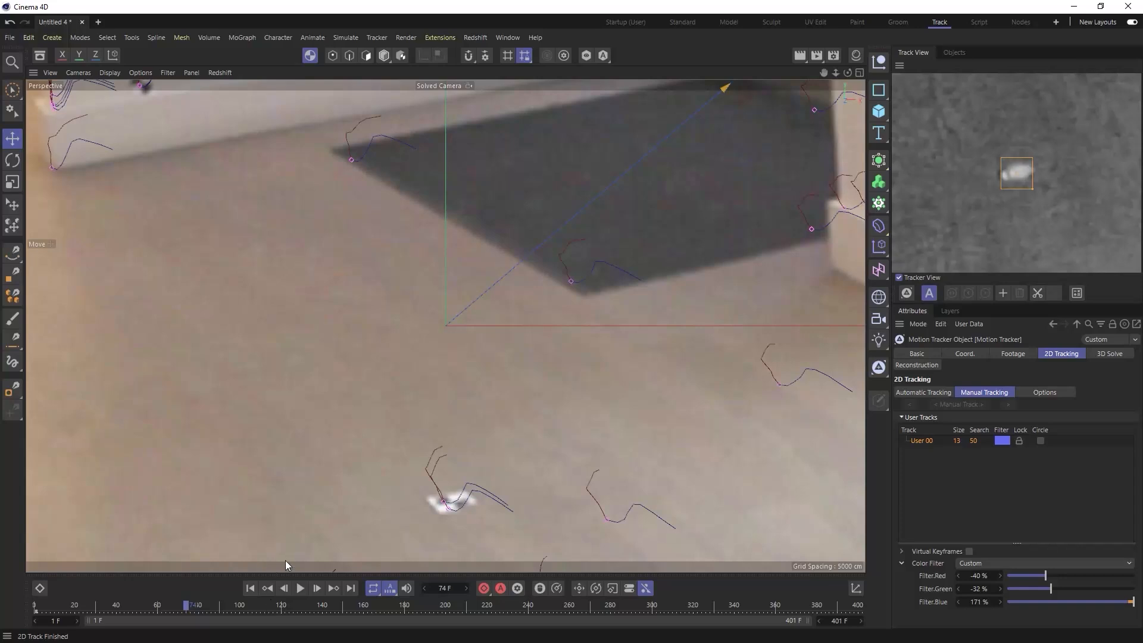
{"action": "right_click", "coordinate": [1030, 174]}
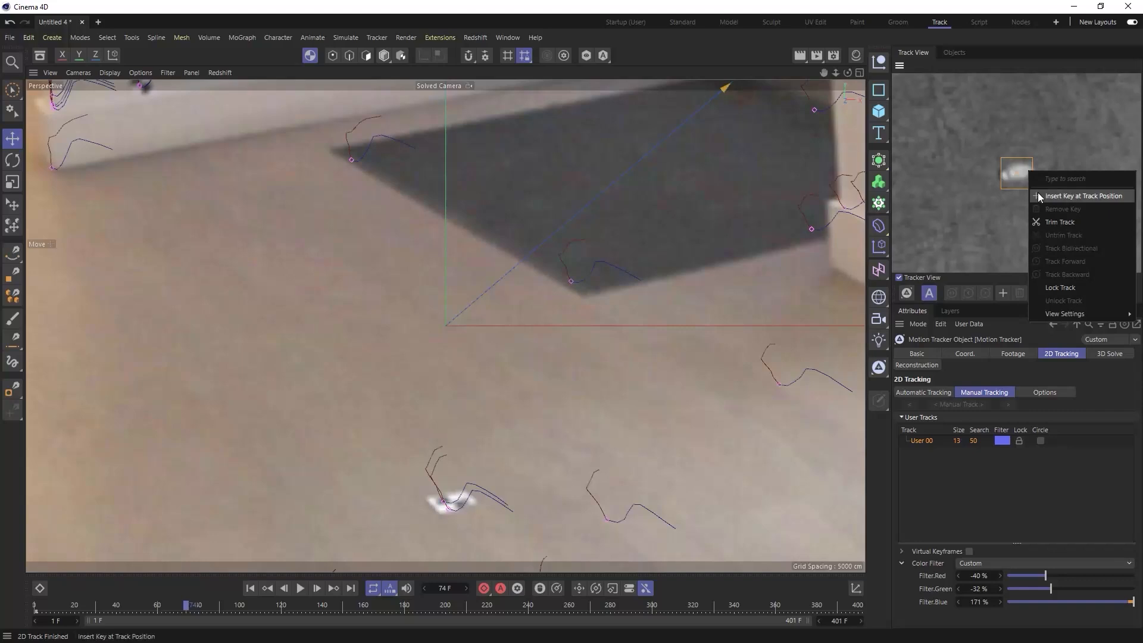
{"action": "left_click", "coordinate": [1038, 192]}
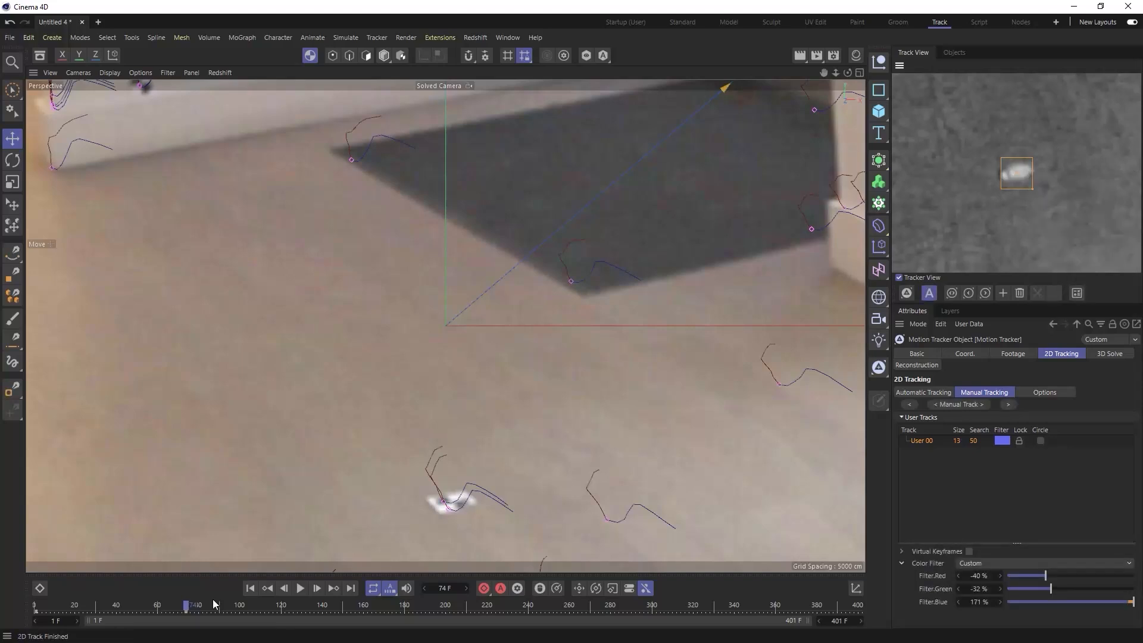
- Trim the first manual track at frame 174 and go back to frame 3
{"action": "left_click_drag", "start_coordinate": [191, 606], "coordinate": [393, 632]}
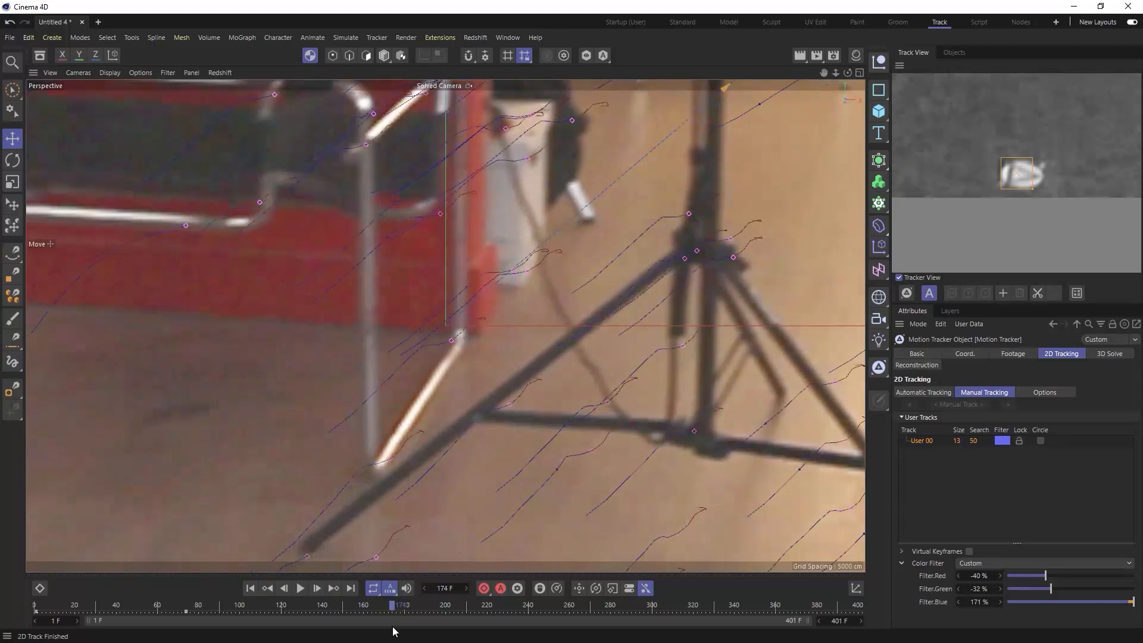
{"action": "right_click", "coordinate": [1043, 176]}
{"action": "left_click", "coordinate": [989, 224]}
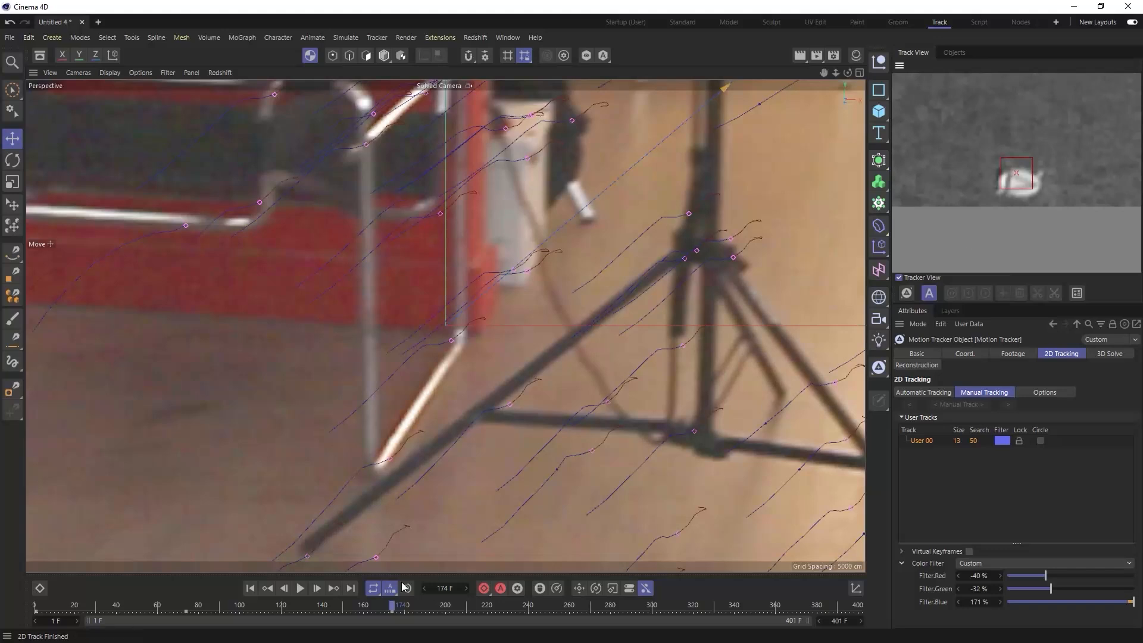
{"action": "left_click_drag", "start_coordinate": [394, 615], "coordinate": [39, 607]}
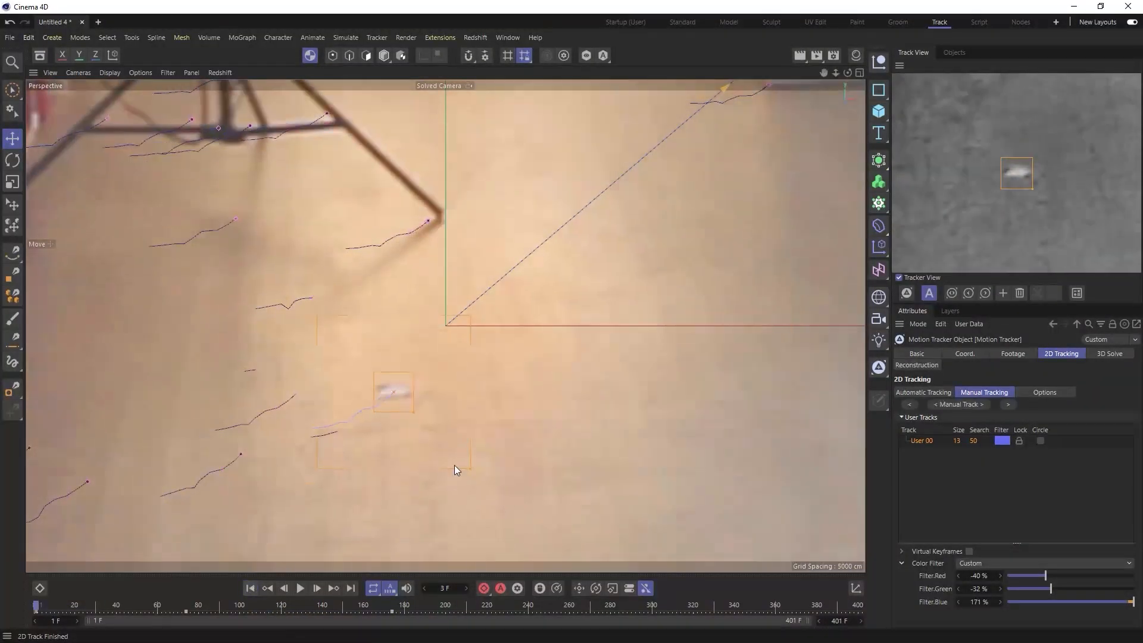
- Delete the two automatic tracks that overlap the next white floor mark, near the dark mat
{"action": "middle_click_drag", "start_coordinate": [629, 426], "coordinate": [475, 381], "text": "alt"}
{"action": "scroll", "coordinate": [571, 399], "scroll_direction": "down", "scroll_amount": 4}
{"action": "middle_click_drag", "start_coordinate": [704, 372], "coordinate": [592, 424], "text": "alt"}
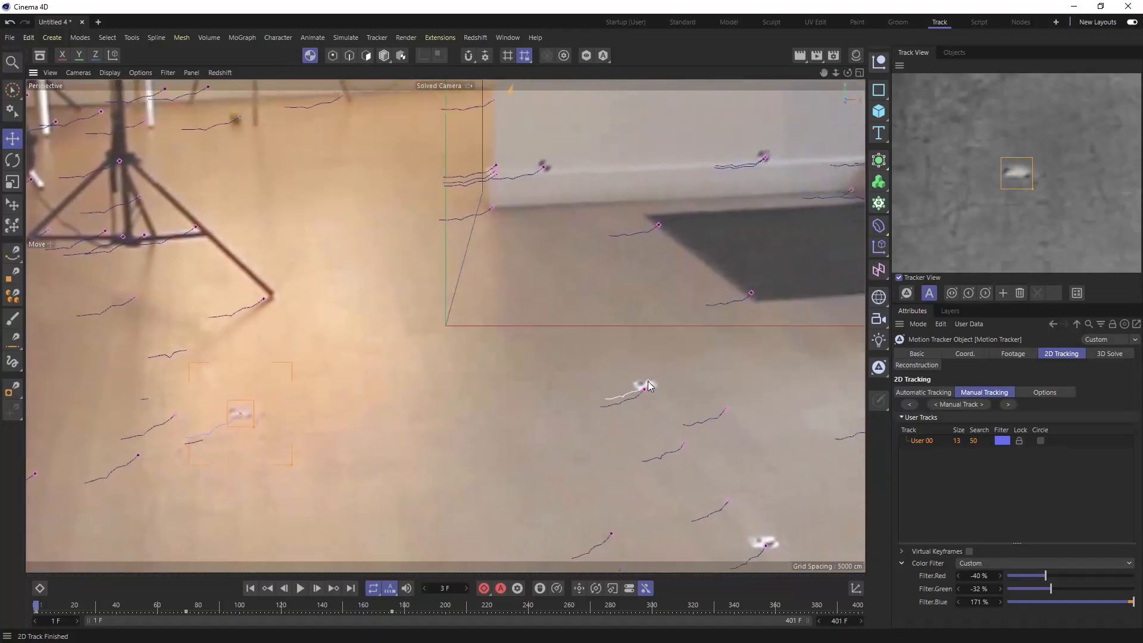
{"action": "scroll", "coordinate": [649, 386], "scroll_direction": "up", "scroll_amount": 5}
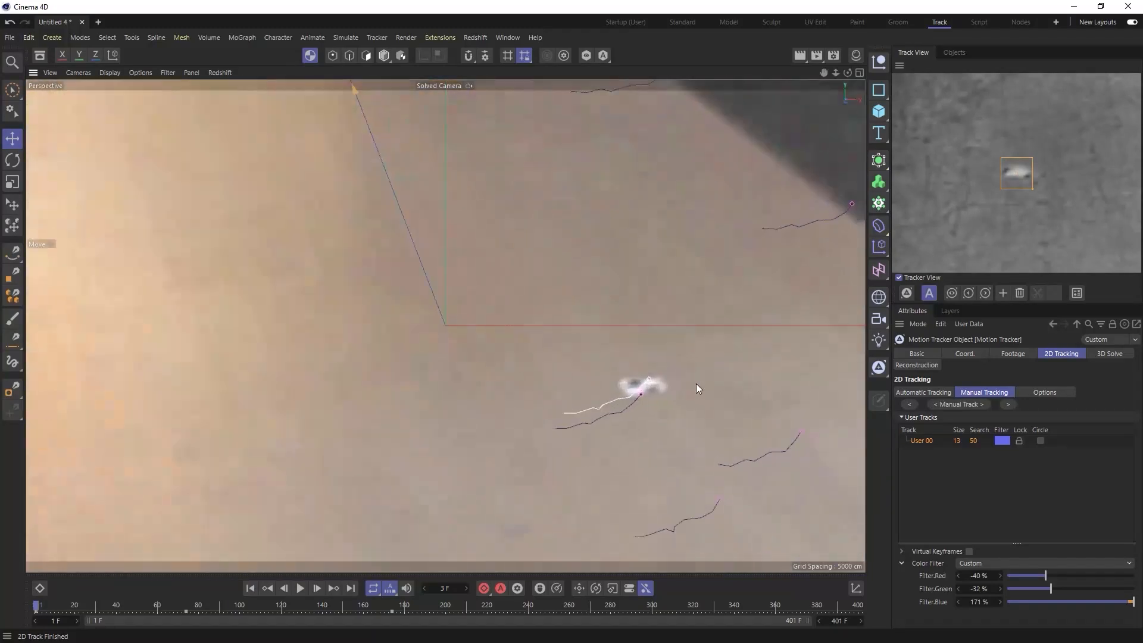
{"action": "left_click", "coordinate": [626, 410]}
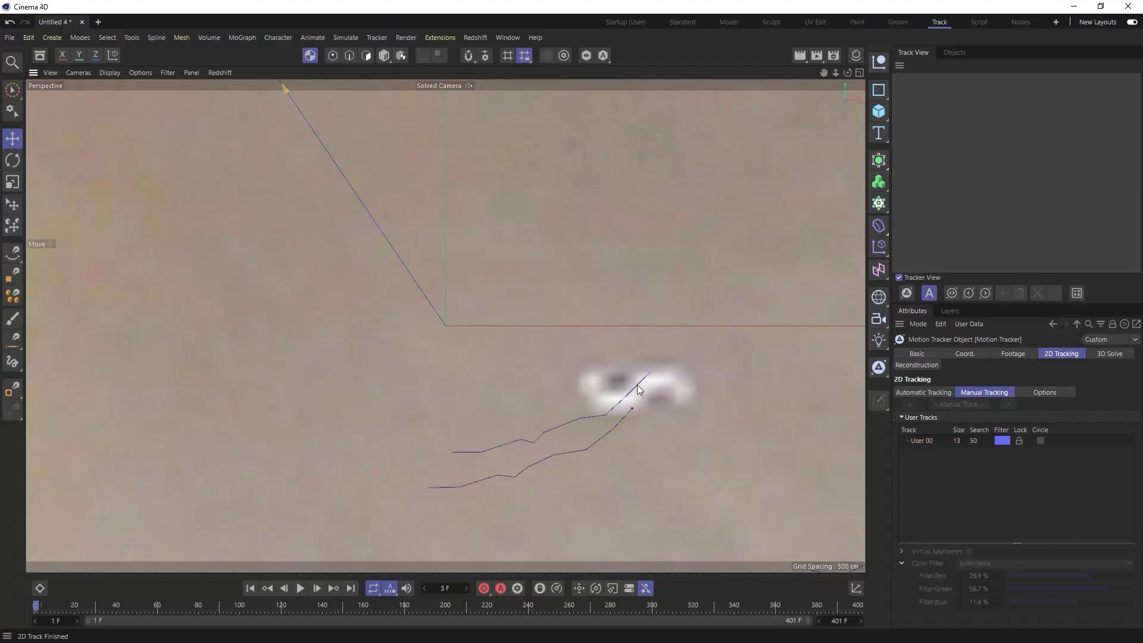
{"action": "left_click", "coordinate": [650, 374]}
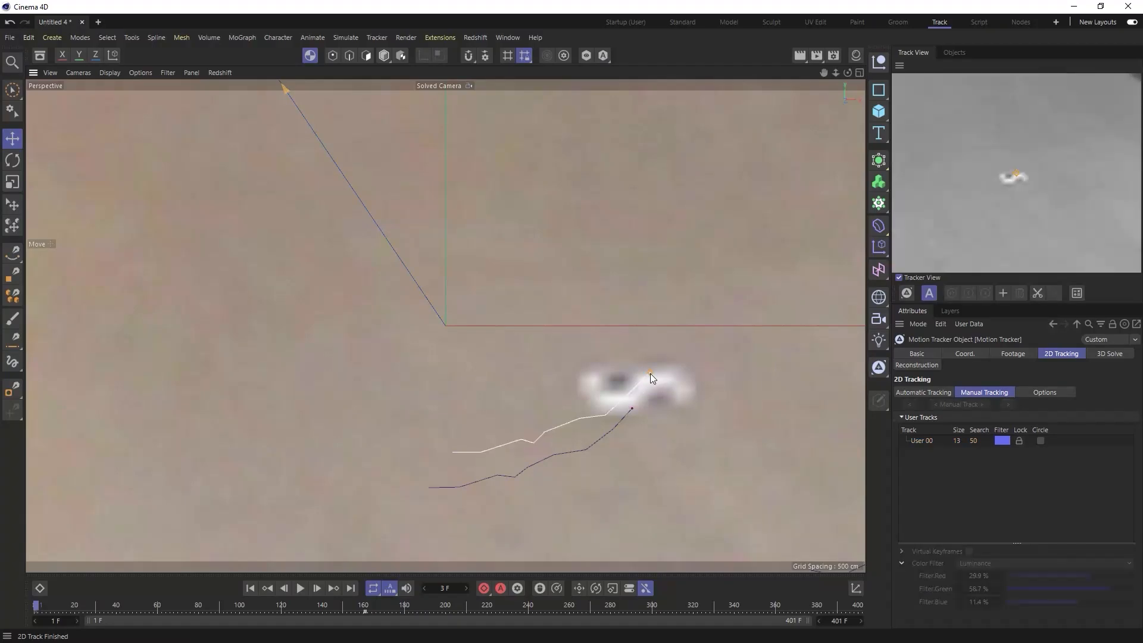
{"action": "left_click_drag", "start_coordinate": [651, 374], "coordinate": [632, 408]}
{"action": "left_click", "coordinate": [640, 396]}
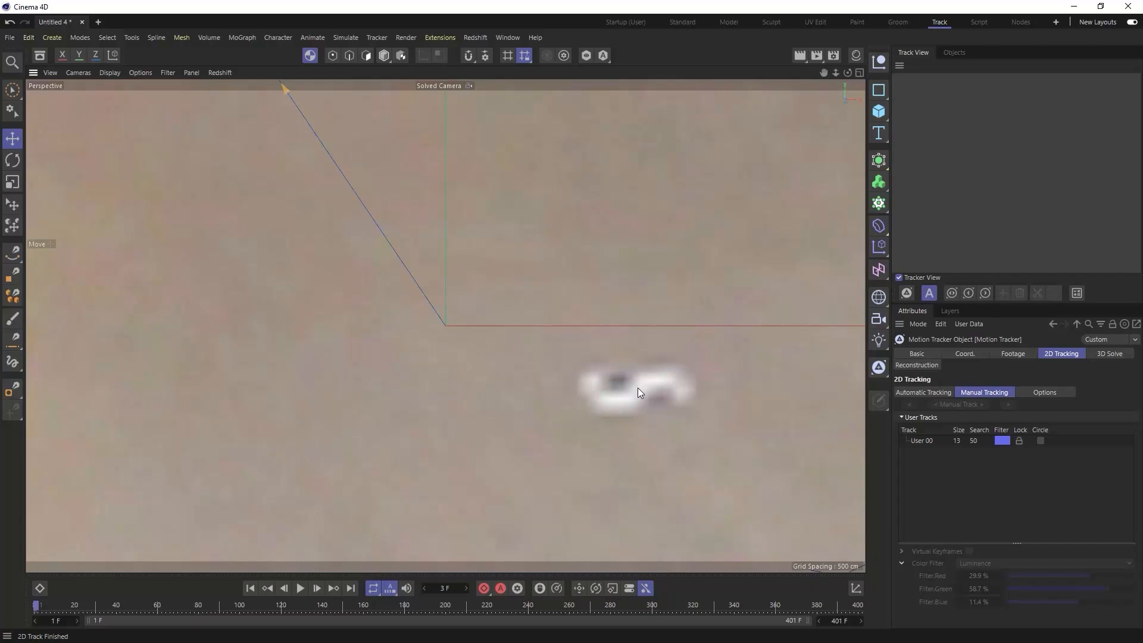
- Place a second manual track on that floor mark, set its pattern size to 15, and track it forward
{"action": "left_click", "coordinate": [639, 388], "text": "ctrl"}
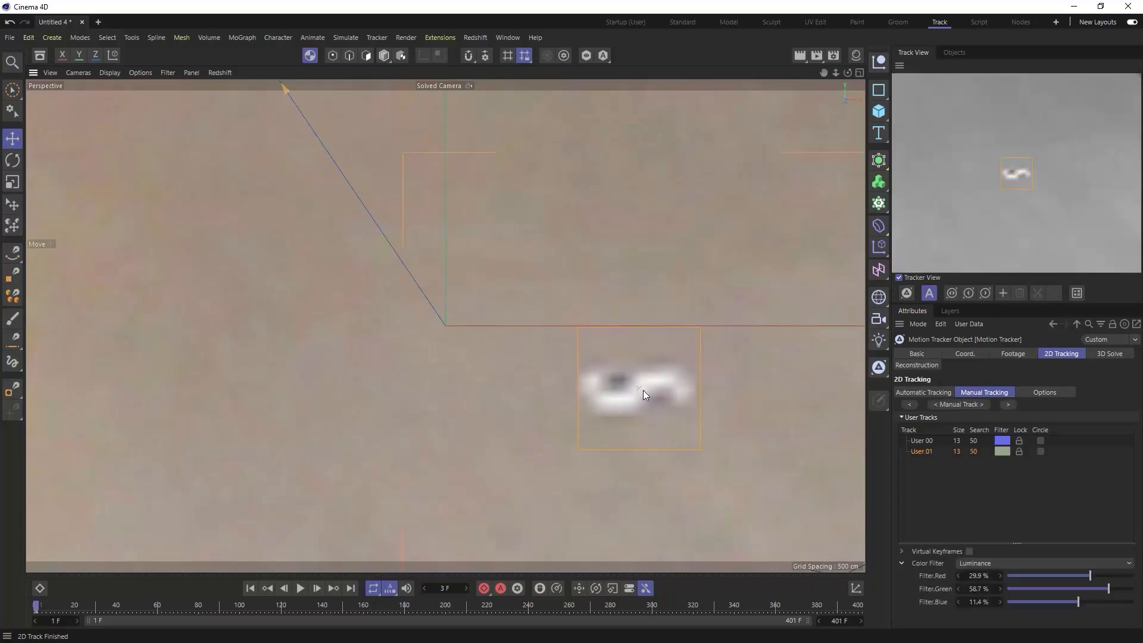
{"action": "left_click_drag", "start_coordinate": [639, 386], "coordinate": [638, 384]}
{"action": "left_click", "coordinate": [1013, 403]}
- Trim the second manual track at frame 159
{"action": "left_click_drag", "start_coordinate": [57, 607], "coordinate": [363, 617]}
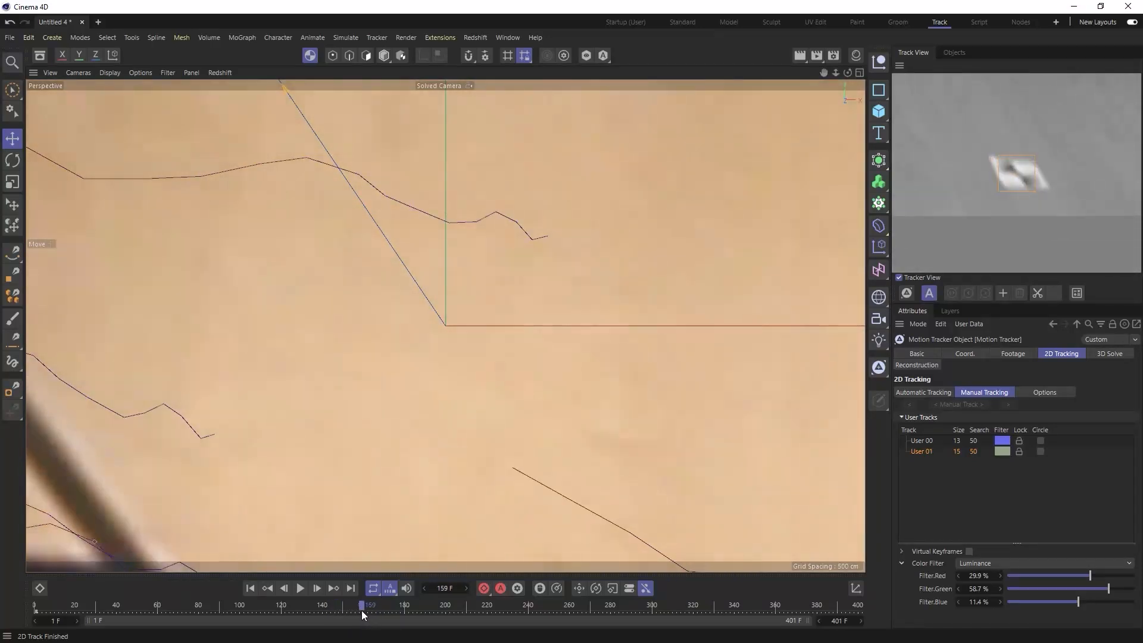
{"action": "right_click", "coordinate": [1042, 170]}
{"action": "left_click", "coordinate": [1000, 220]}
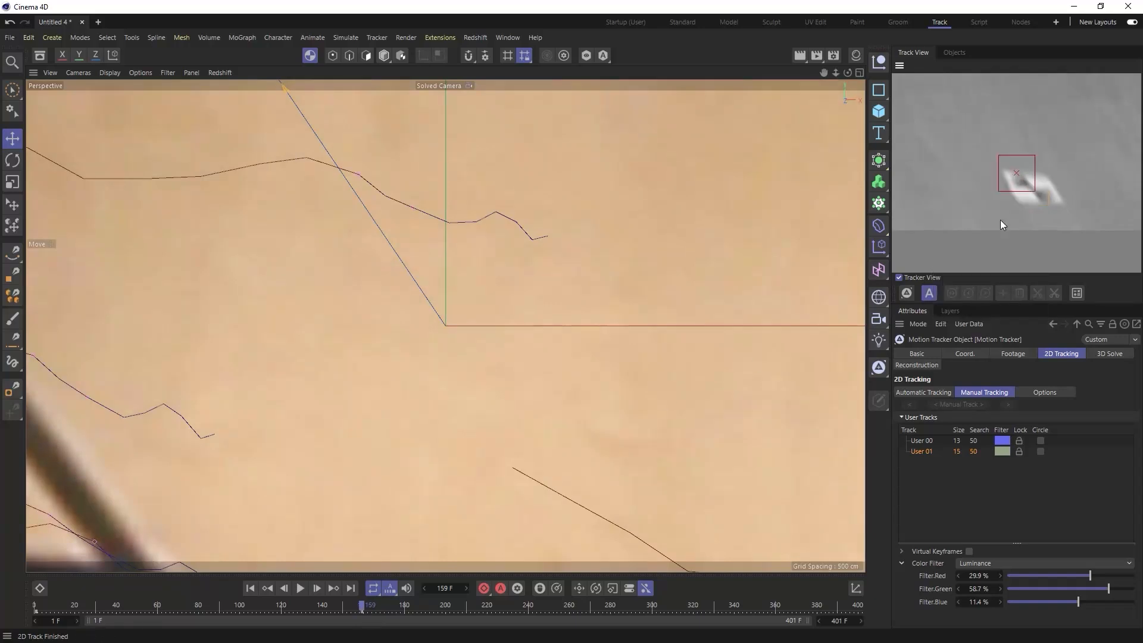
- Delete the automatic tracks crossing the white floor mark between frames 102 and 97, and return to frame 1
{"action": "left_click_drag", "start_coordinate": [359, 606], "coordinate": [243, 606]}
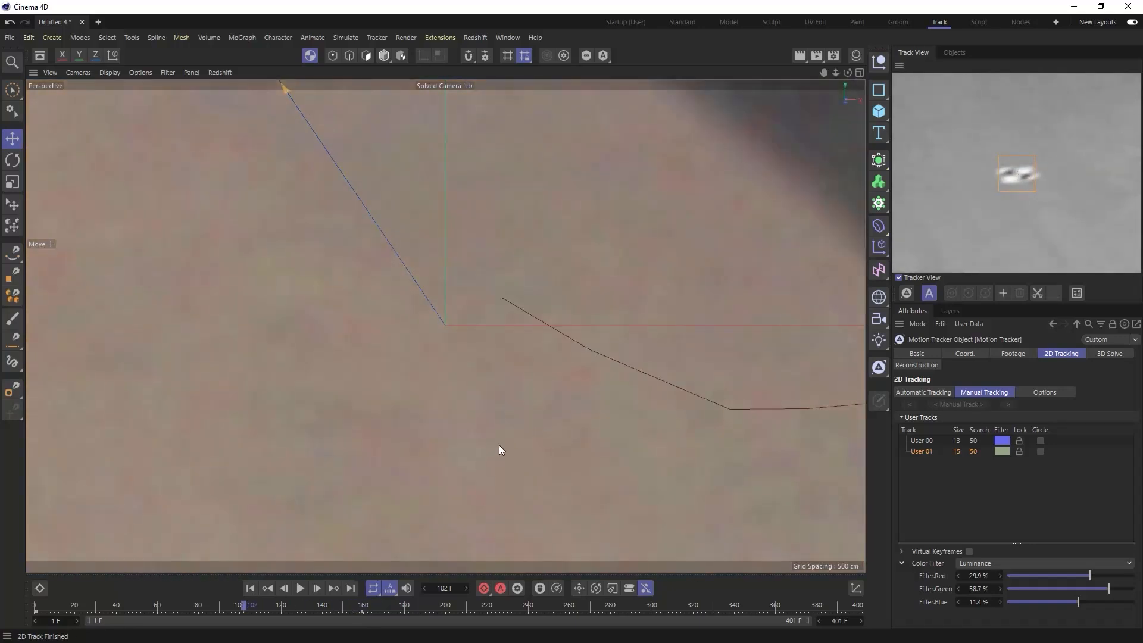
{"action": "scroll", "coordinate": [505, 437], "scroll_direction": "down", "scroll_amount": 10}
{"action": "middle_click_drag", "start_coordinate": [551, 497], "coordinate": [490, 235], "text": "alt"}
{"action": "scroll", "coordinate": [585, 415], "scroll_direction": "up", "scroll_amount": 5}
{"action": "left_click", "coordinate": [549, 405]}
{"action": "left_click", "coordinate": [543, 418]}
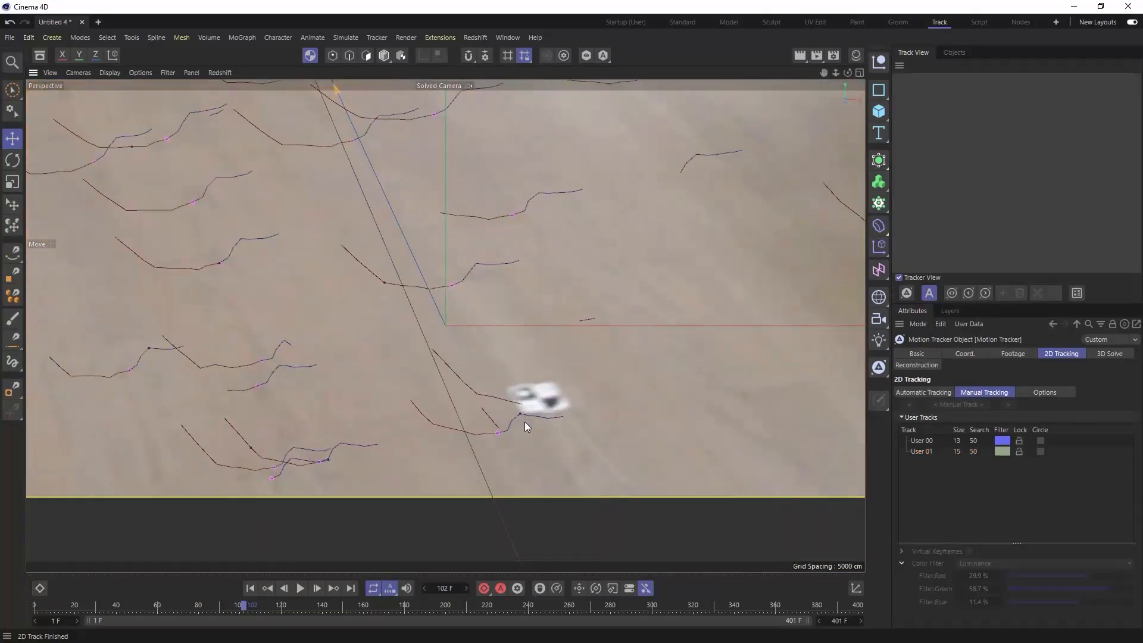
{"action": "left_click_drag", "start_coordinate": [259, 607], "coordinate": [234, 606]}
{"action": "left_click", "coordinate": [484, 390]}
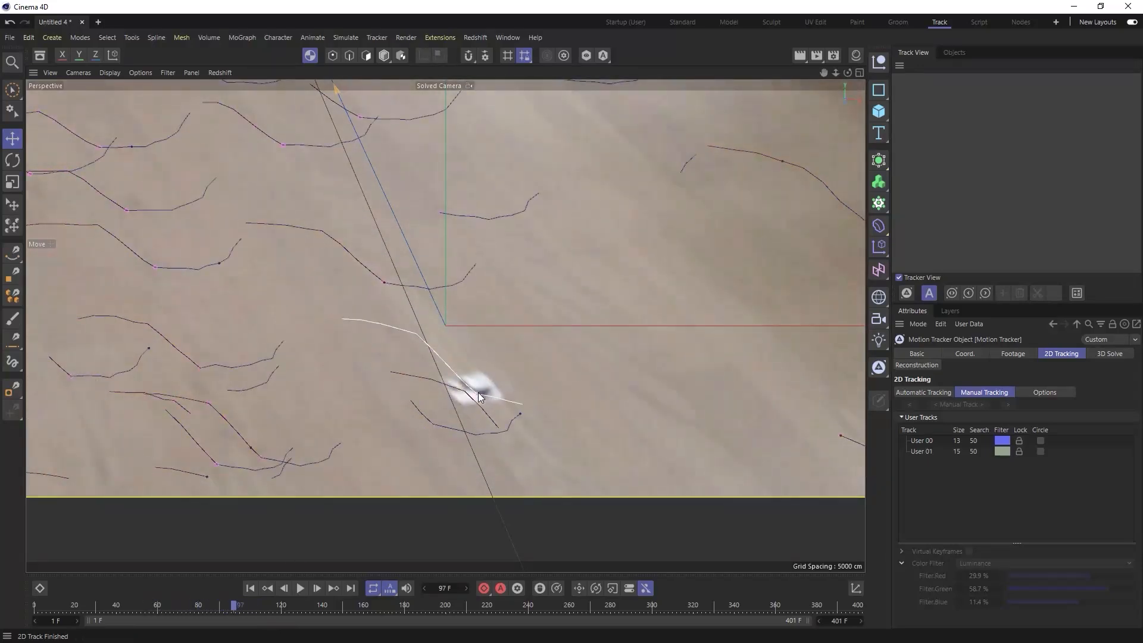
{"action": "key", "text": "Delete"}
{"action": "left_click_drag", "start_coordinate": [235, 606], "coordinate": [13, 592]}
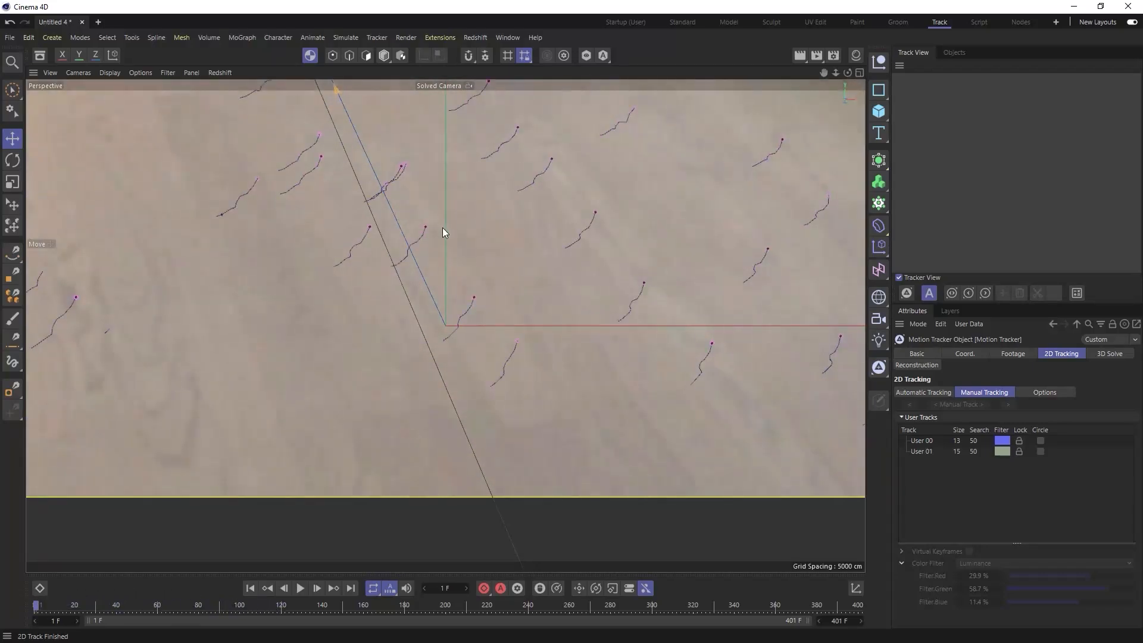
- Place a third manual track on the white floor mark, set its pattern size to 21, and track it forward
{"action": "middle_click_drag", "start_coordinate": [546, 402], "coordinate": [523, 490], "text": "alt"}
{"action": "middle_click_drag", "start_coordinate": [479, 268], "coordinate": [461, 213], "text": "alt"}
{"action": "scroll", "coordinate": [604, 274], "scroll_direction": "up", "scroll_amount": 5}
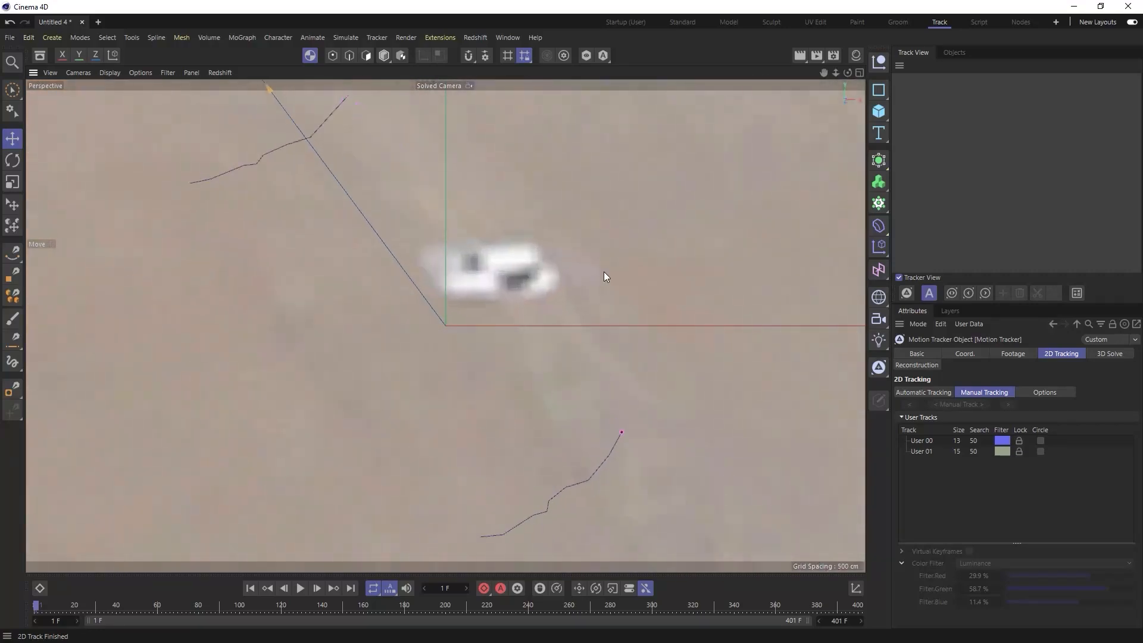
{"action": "left_click", "coordinate": [487, 290], "text": "ctrl"}
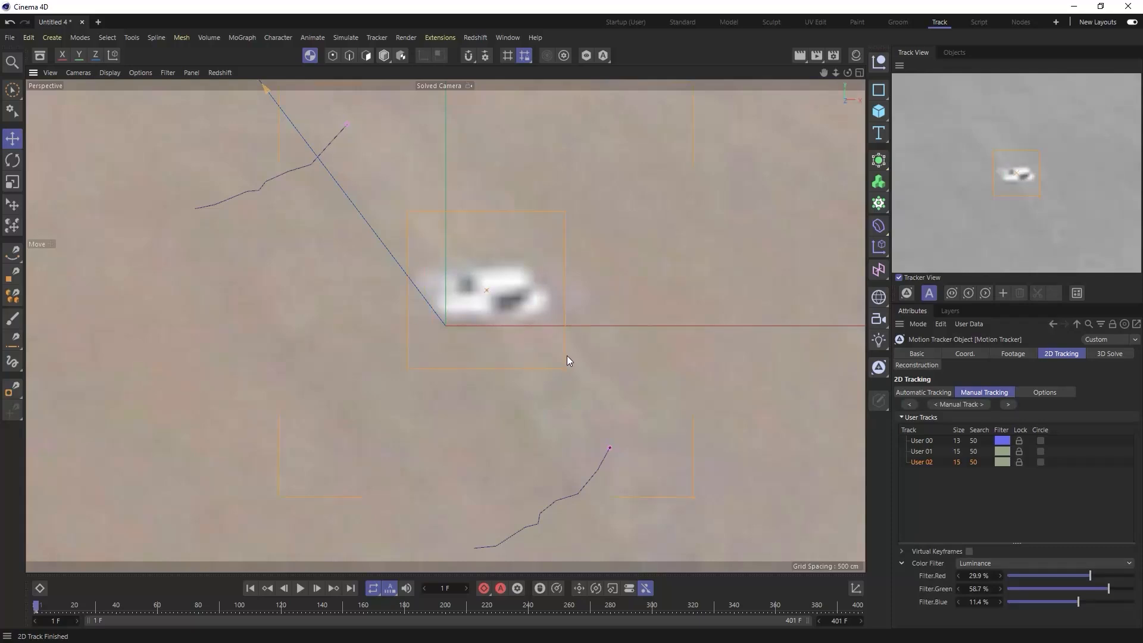
{"action": "left_click_drag", "start_coordinate": [488, 291], "coordinate": [485, 287]}
{"action": "left_click", "coordinate": [1006, 405]}
- Trim the third manual track at frame 121
{"action": "left_click_drag", "start_coordinate": [49, 602], "coordinate": [284, 616]}
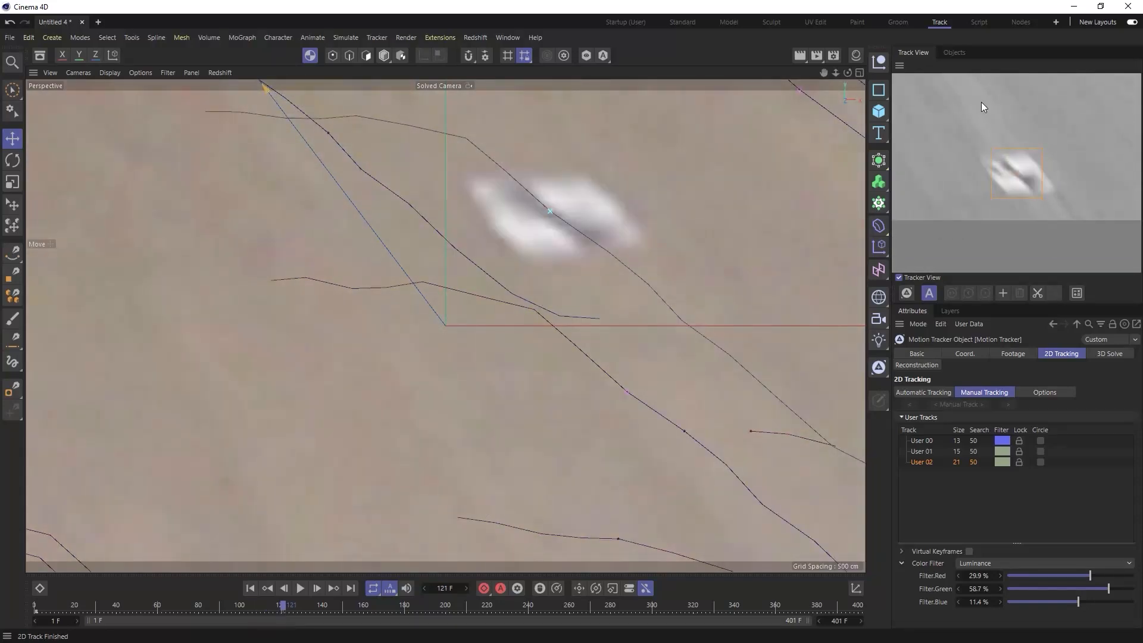
{"action": "right_click", "coordinate": [1023, 183]}
{"action": "left_click", "coordinate": [1040, 234]}
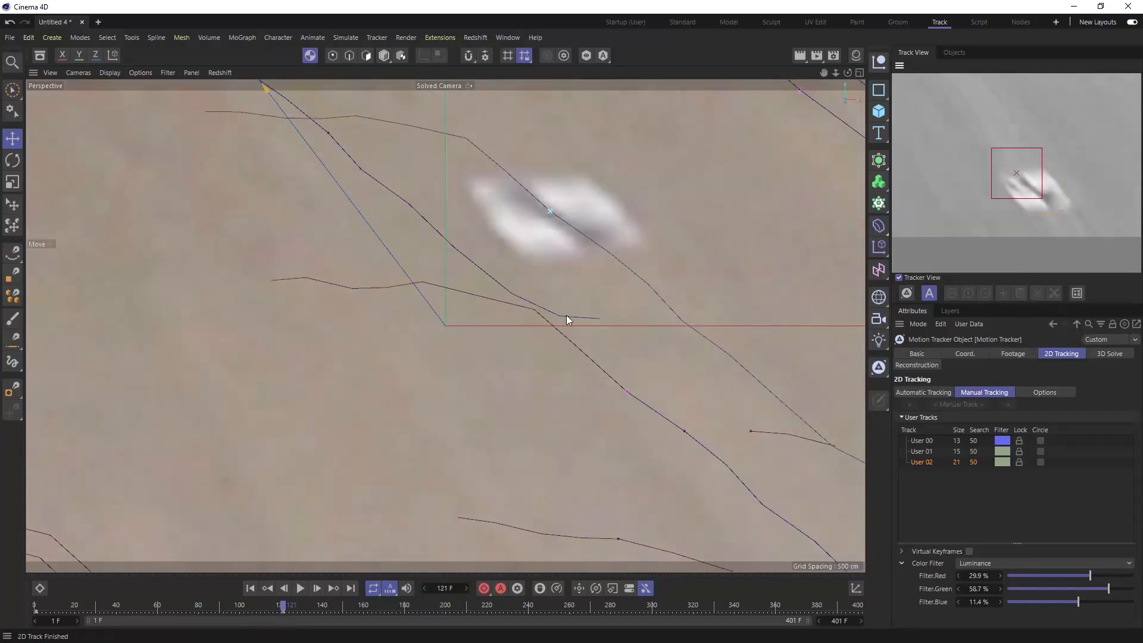
- Delete the automatic tracks overlapping the white mark on the warmly lit part of the floor
{"action": "scroll", "coordinate": [495, 282], "scroll_direction": "down", "scroll_amount": 5}
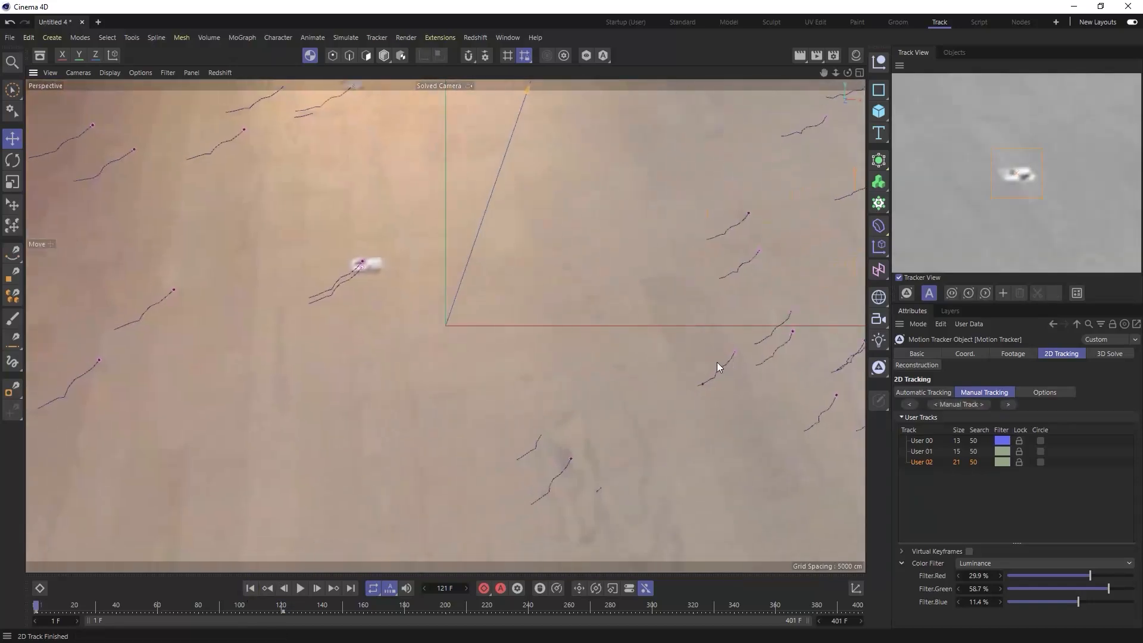
{"action": "left_click", "coordinate": [362, 262]}
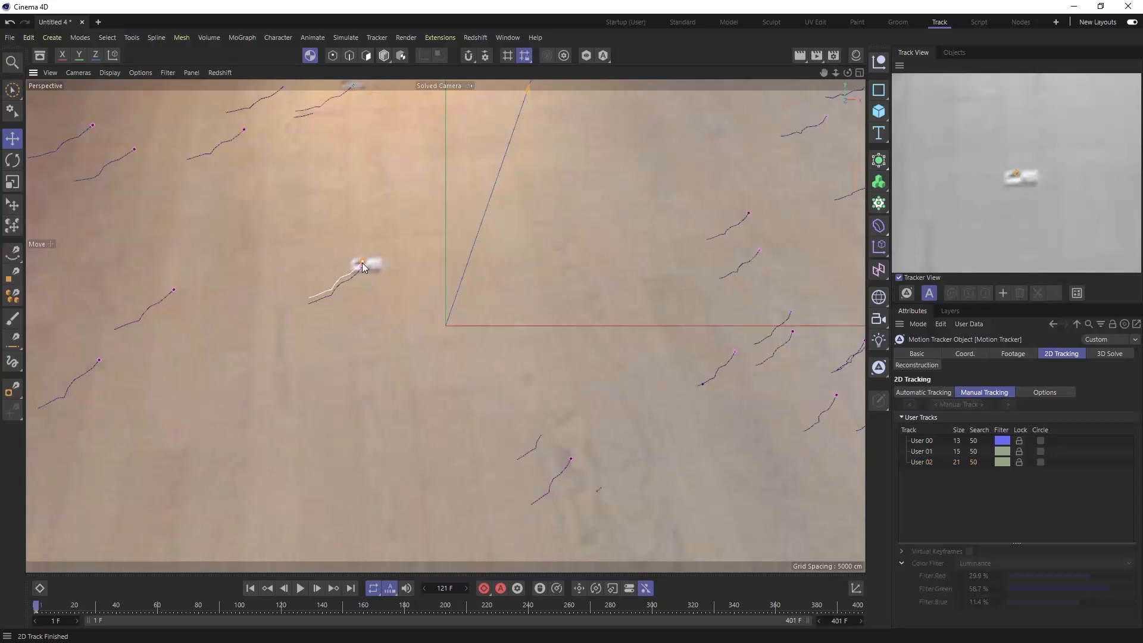
{"action": "right_click_drag", "start_coordinate": [365, 264], "coordinate": [383, 263], "text": "alt"}
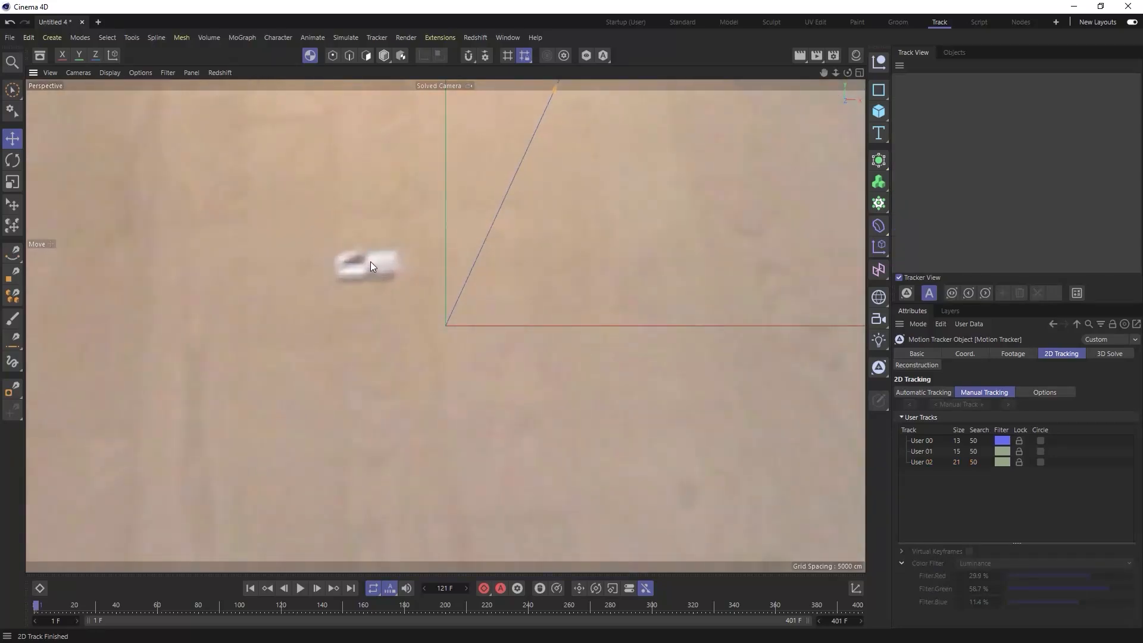
- Place a fourth manual track on that floor mark, set its pattern size to 19, and track it forward
{"action": "left_click", "coordinate": [370, 263], "text": "ctrl"}
{"action": "left_click_drag", "start_coordinate": [396, 291], "coordinate": [406, 295]}
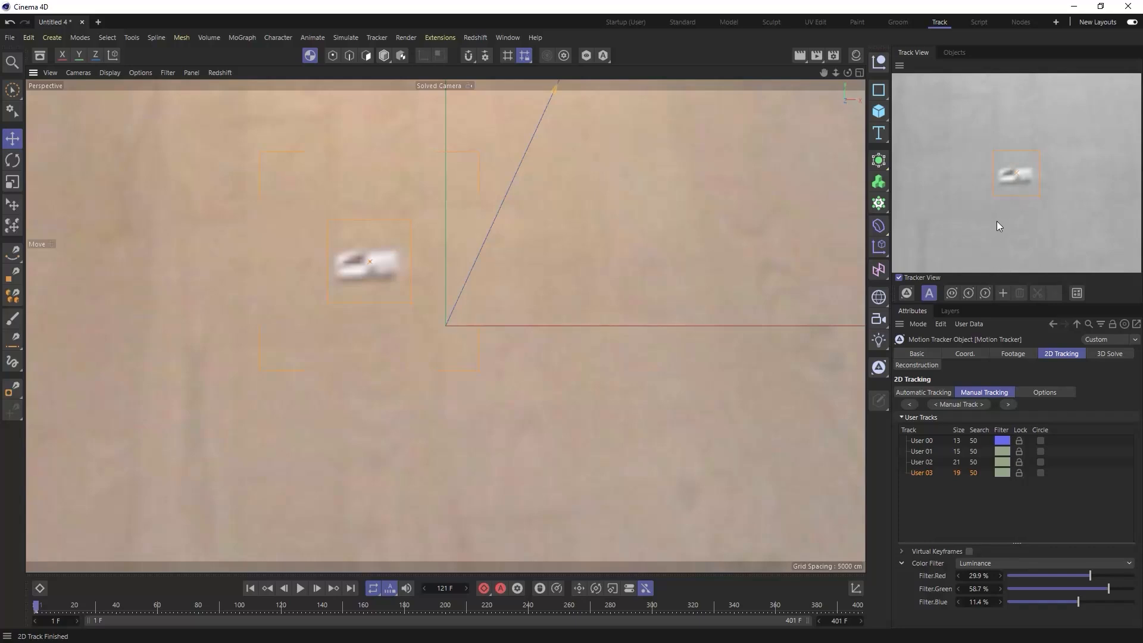
{"action": "left_click", "coordinate": [1007, 404]}
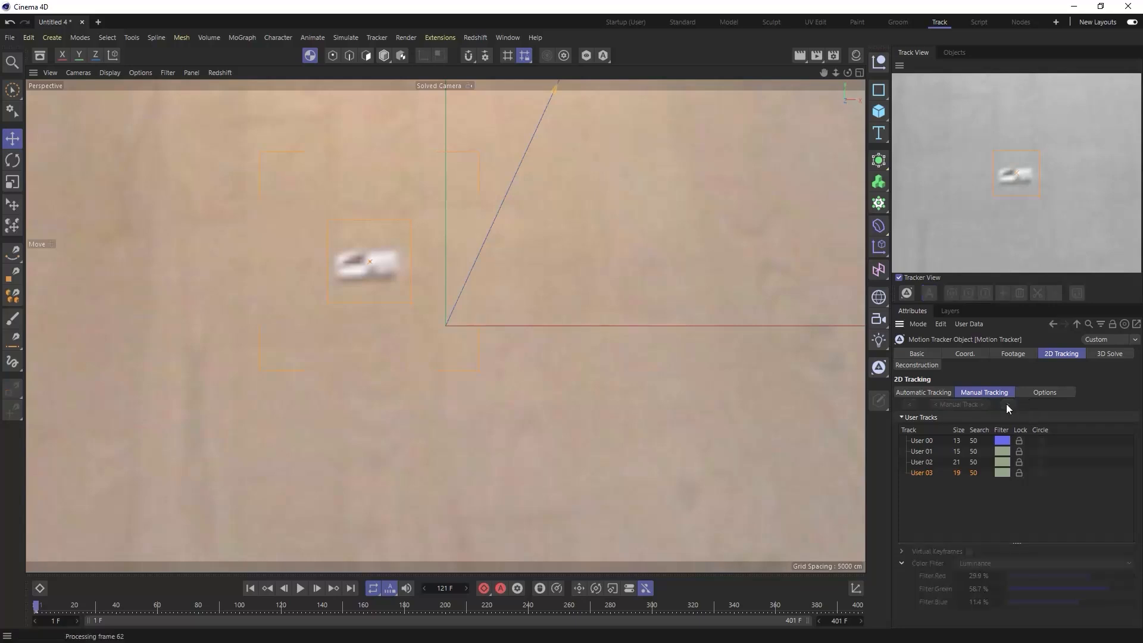
- Insert a key at the track position of the fourth manual track at frame 60
{"action": "left_click_drag", "start_coordinate": [49, 605], "coordinate": [183, 626]}
{"action": "left_click_drag", "start_coordinate": [146, 621], "coordinate": [158, 622]}
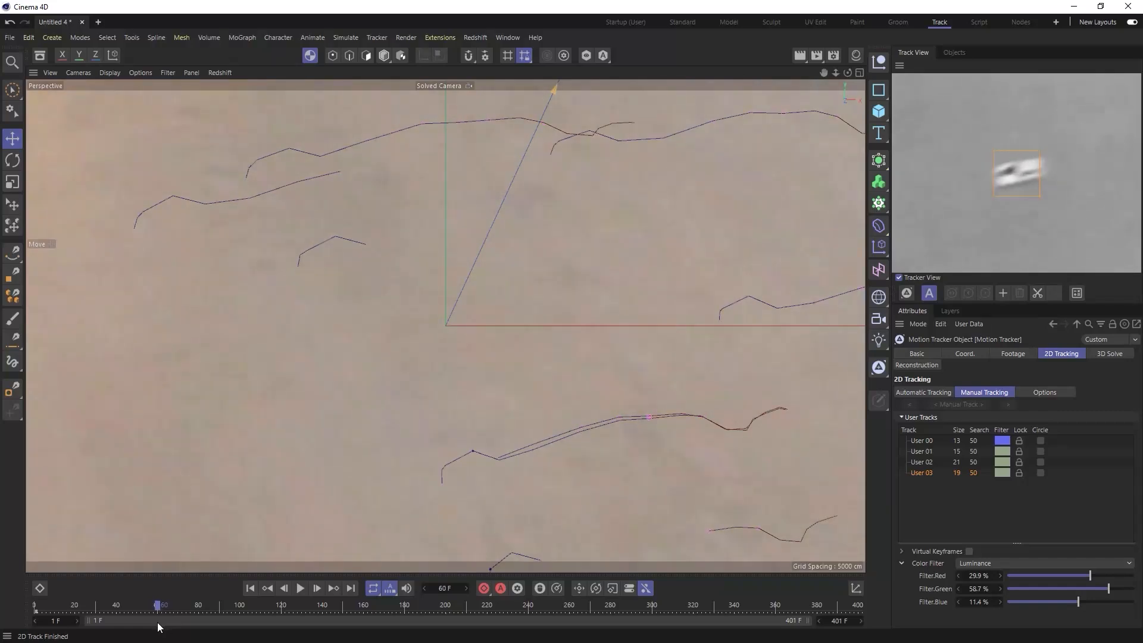
{"action": "right_click", "coordinate": [1032, 177]}
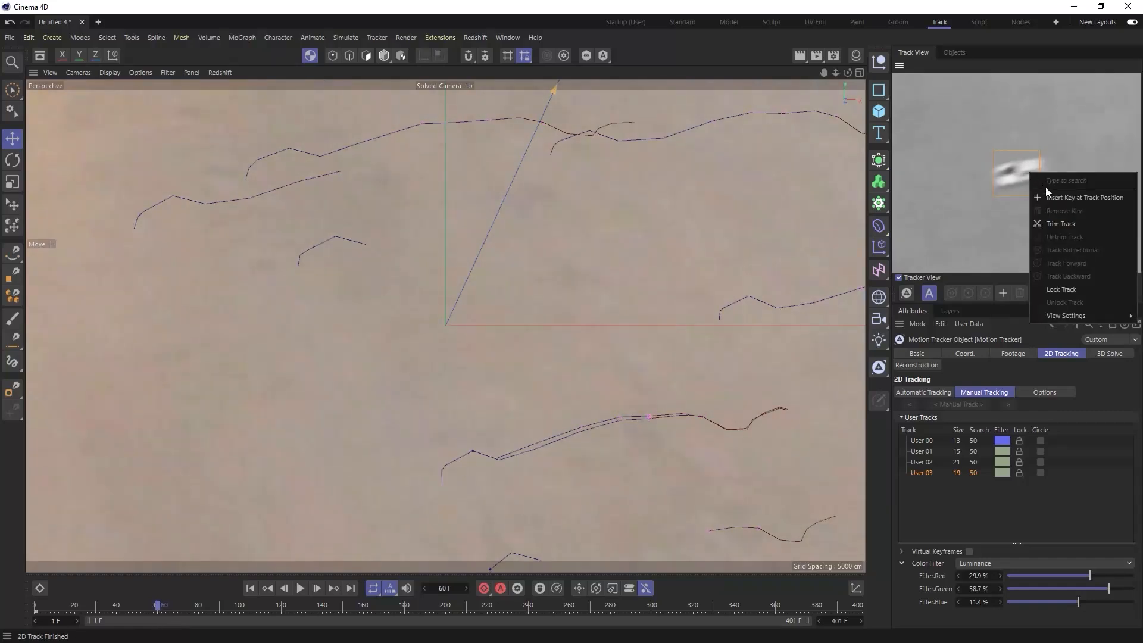
{"action": "left_click", "coordinate": [1063, 197]}
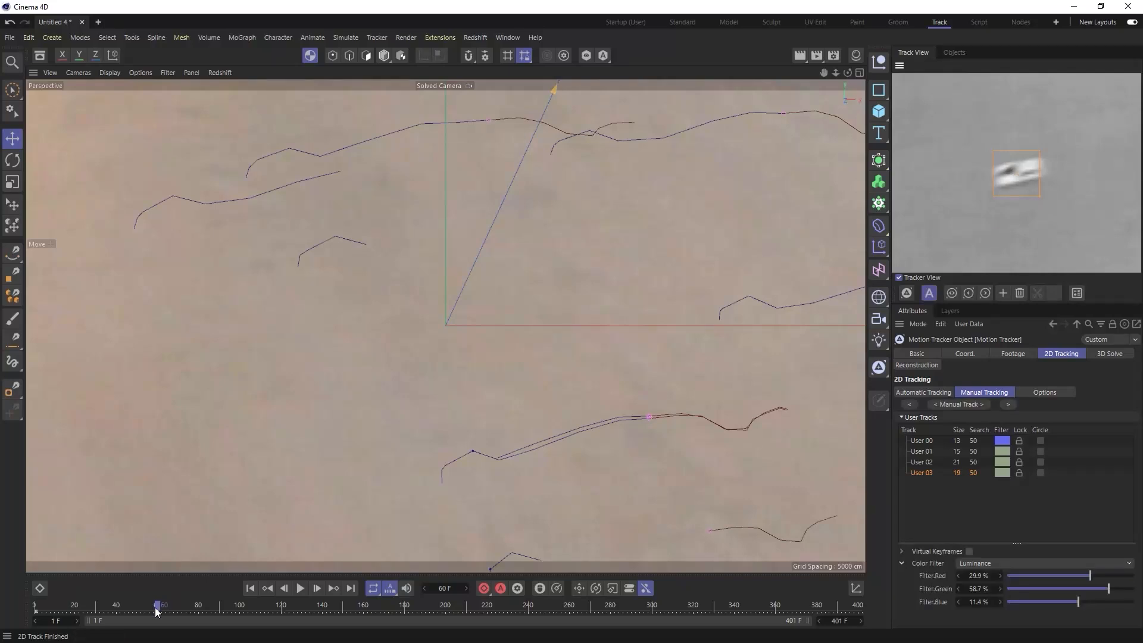
- Trim the fourth manual track at frame 73
{"action": "left_click_drag", "start_coordinate": [159, 607], "coordinate": [186, 615]}
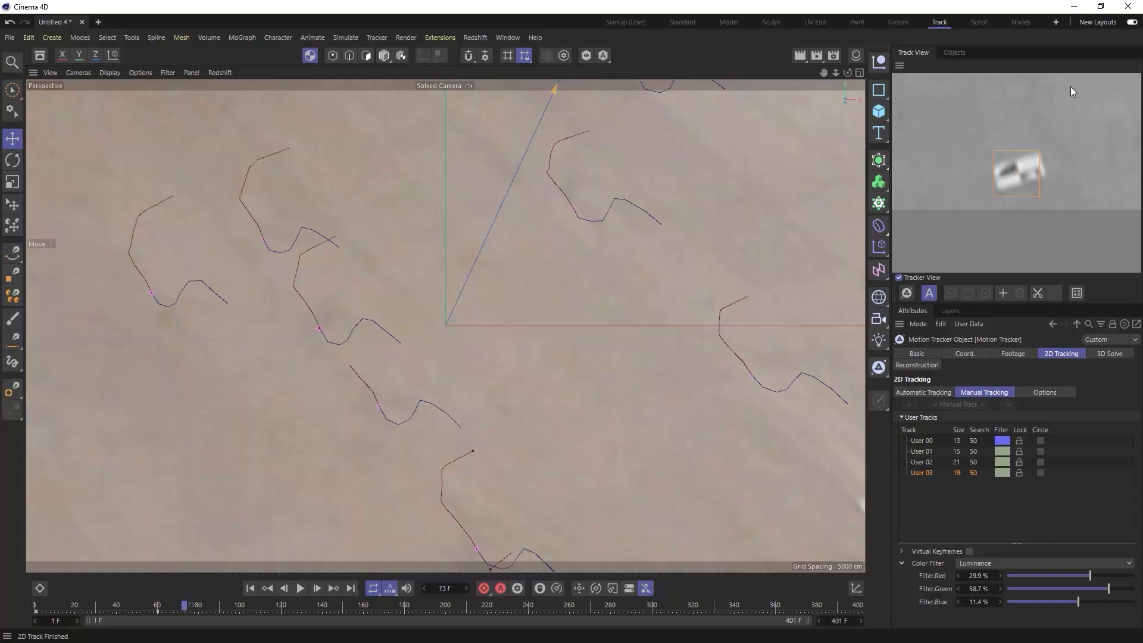
{"action": "right_click", "coordinate": [1035, 159]}
{"action": "left_click", "coordinate": [1064, 201]}
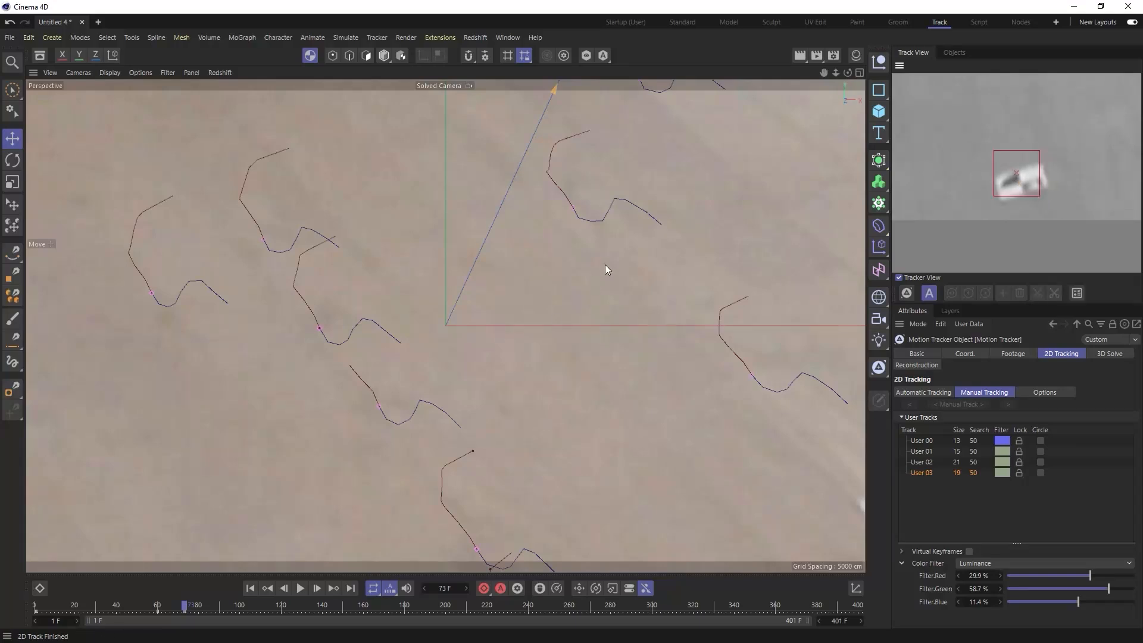
- Delete the automatic tracks on the two markers at the edge of the white wall, and return to frame 1
{"action": "scroll", "coordinate": [605, 265], "scroll_direction": "down", "scroll_amount": 10}
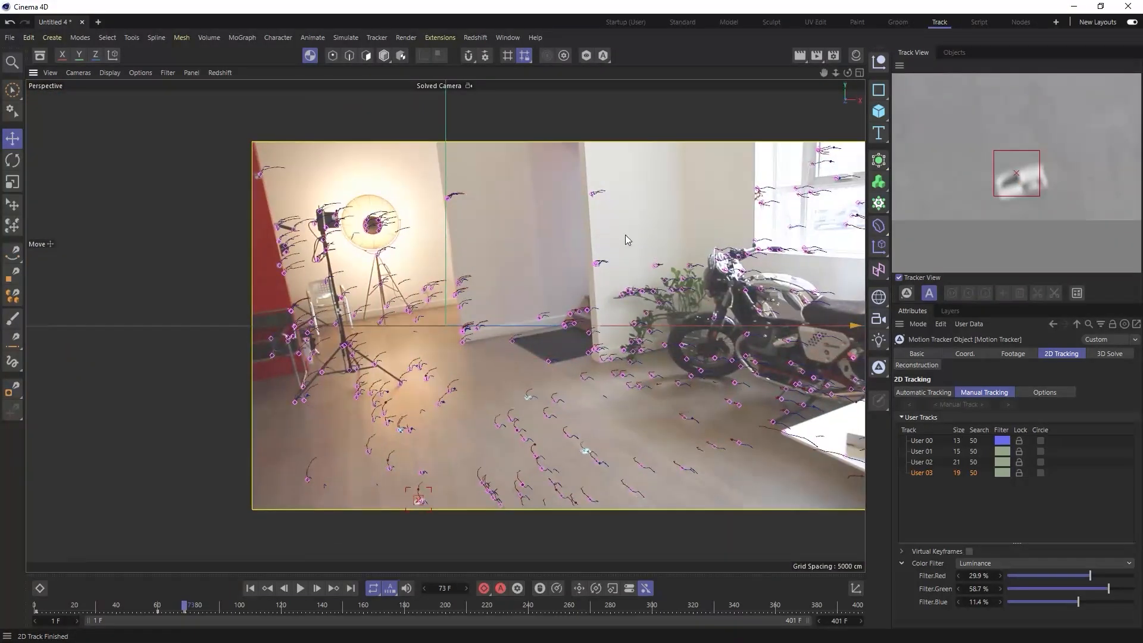
{"action": "scroll", "coordinate": [574, 248], "scroll_direction": "up", "scroll_amount": 10}
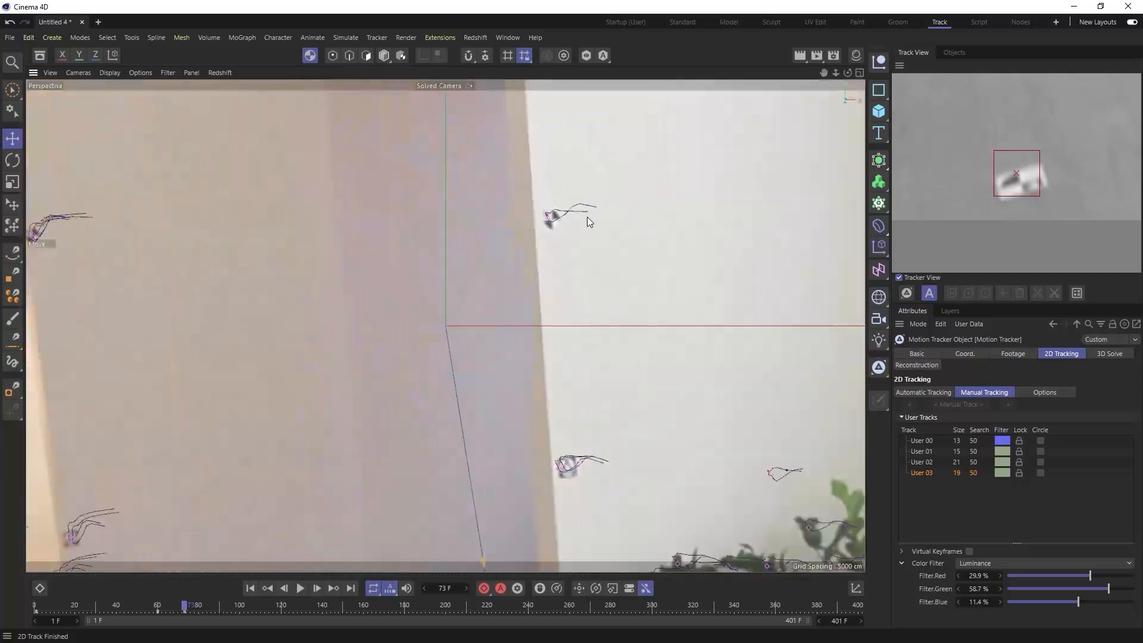
{"action": "left_click", "coordinate": [548, 219]}
{"action": "left_click", "coordinate": [549, 223]}
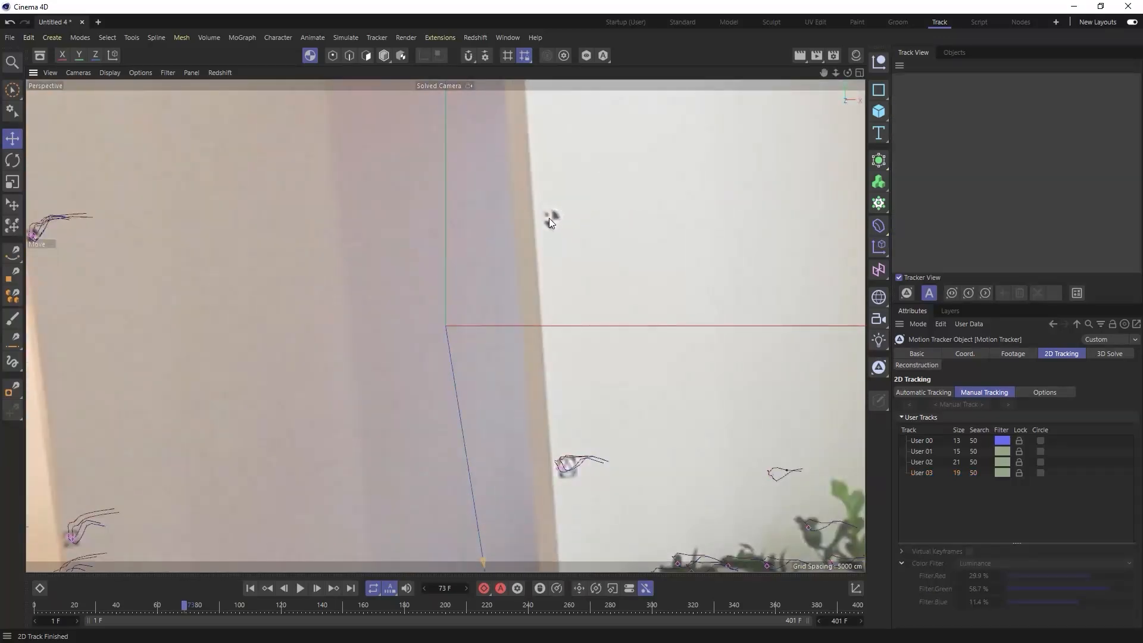
{"action": "left_click", "coordinate": [559, 468]}
{"action": "key", "text": "Delete"}
{"action": "left_click", "coordinate": [563, 467]}
{"action": "key", "text": "Delete"}
{"action": "left_click", "coordinate": [253, 588]}
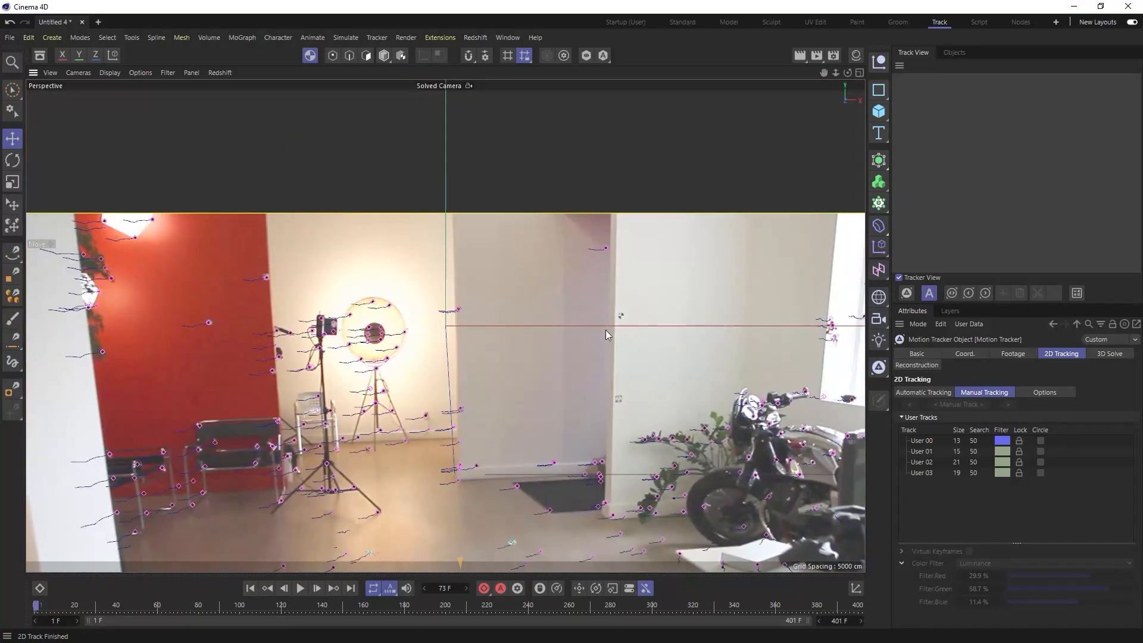
- Place a fifth manual track on the upper white-wall marker, set its pattern size to 13, and track it forward
{"action": "scroll", "coordinate": [606, 330], "scroll_direction": "up", "scroll_amount": 10}
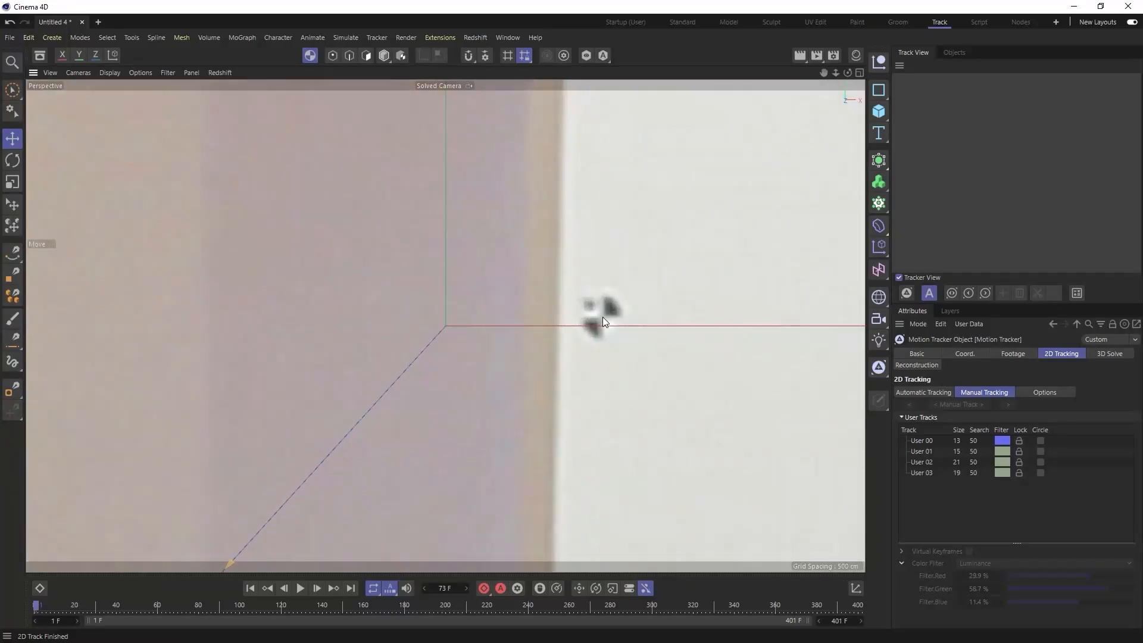
{"action": "left_click", "coordinate": [602, 317], "text": "ctrl"}
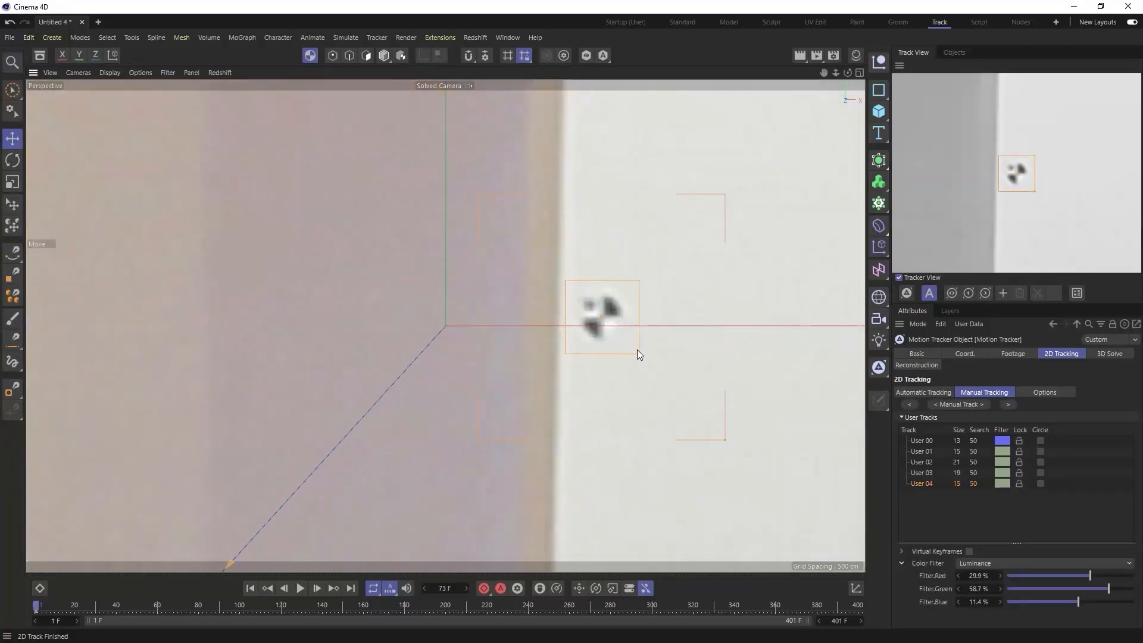
{"action": "left_click", "coordinate": [1007, 404]}
- Insert a key on the fifth manual track at frame 130, and trim the track at frame 149
{"action": "left_click_drag", "start_coordinate": [164, 602], "coordinate": [301, 613]}
{"action": "right_click", "coordinate": [1033, 182]}
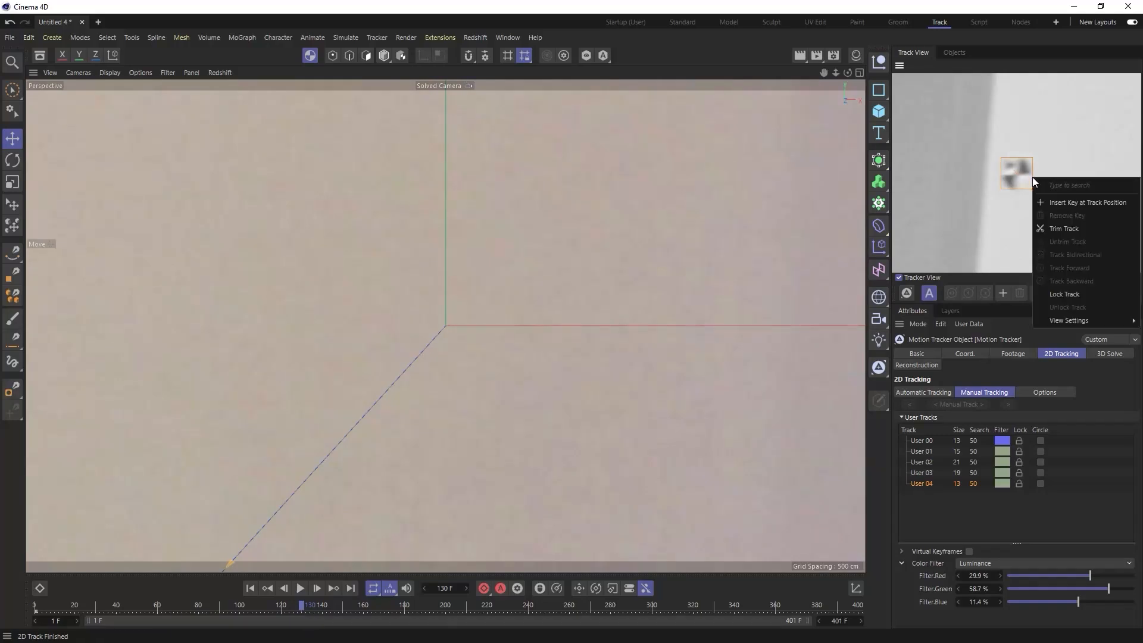
{"action": "left_click", "coordinate": [1050, 202]}
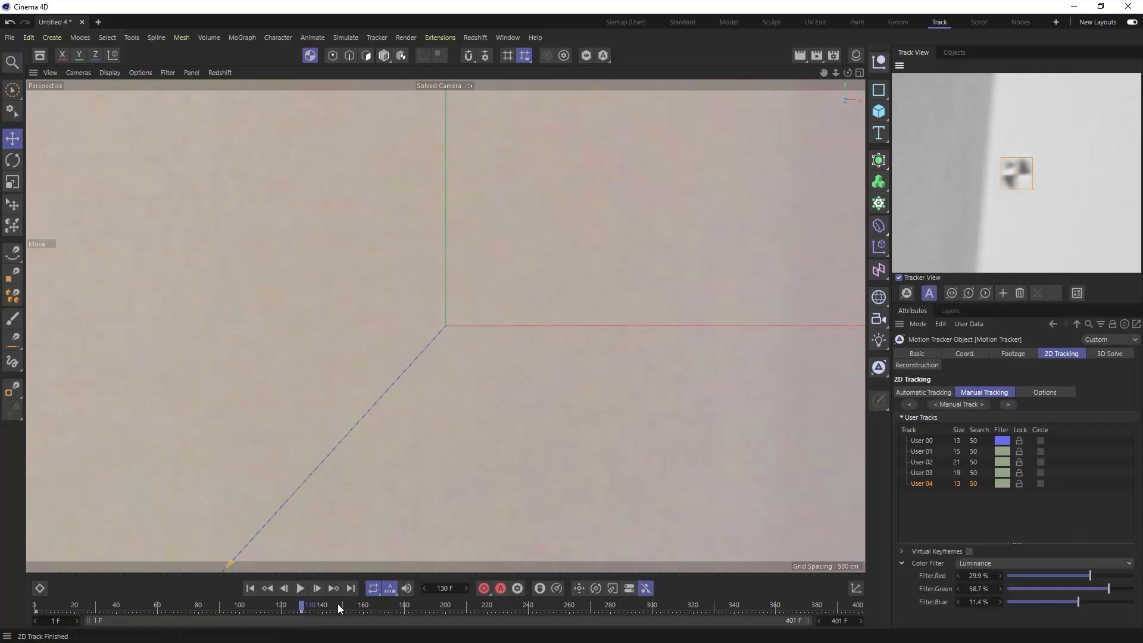
{"action": "left_click_drag", "start_coordinate": [307, 607], "coordinate": [340, 608]}
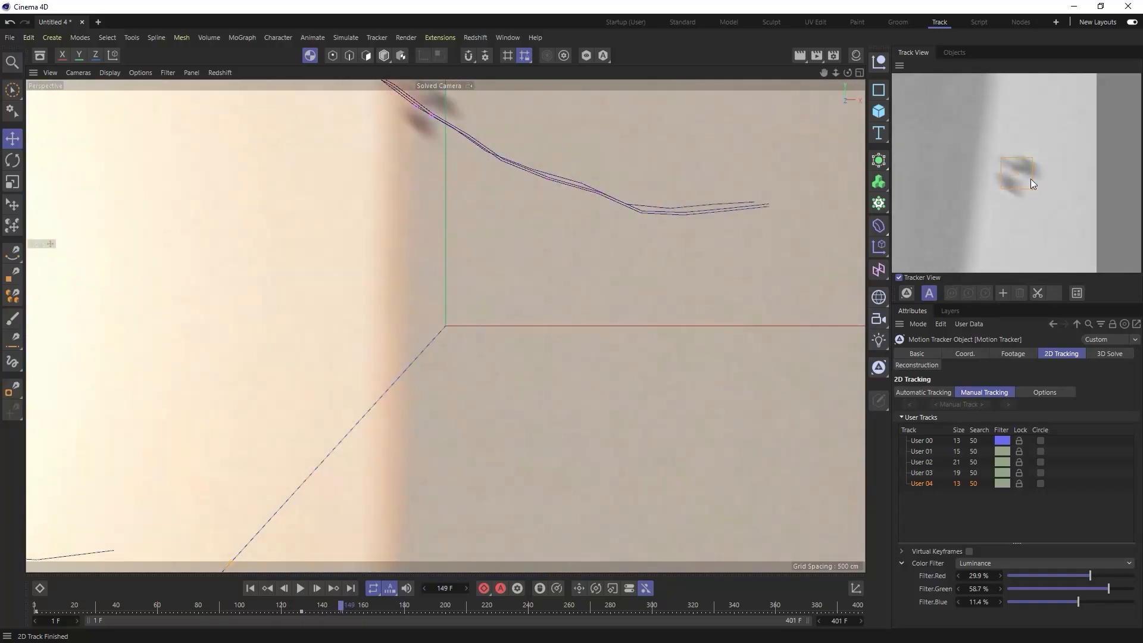
{"action": "right_click", "coordinate": [1031, 178]}
{"action": "left_click", "coordinate": [1048, 232]}
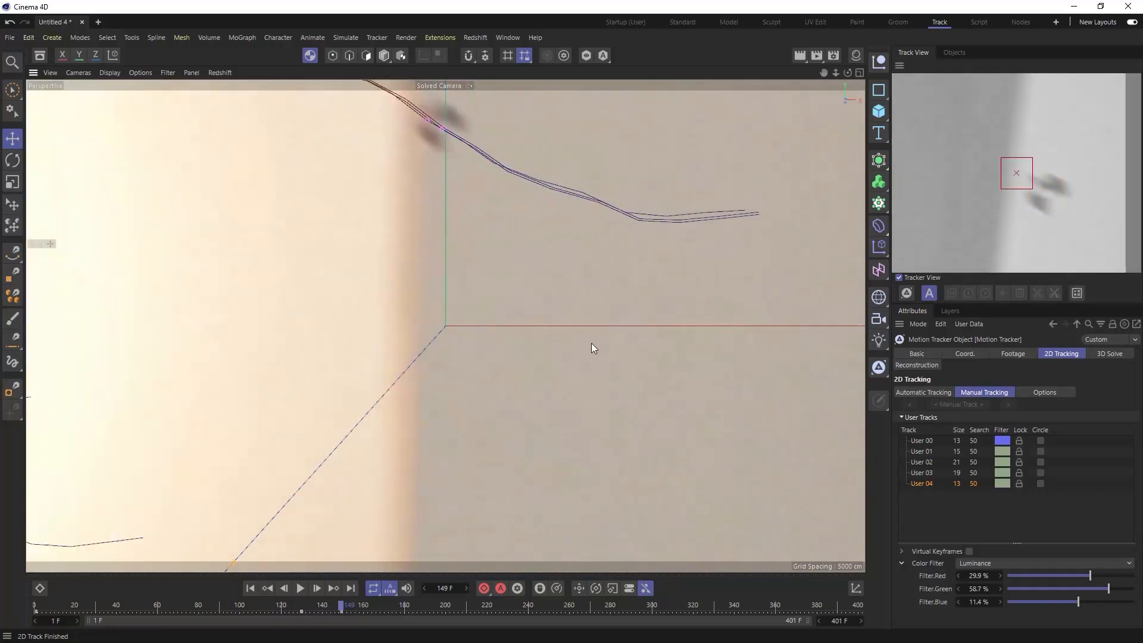
- Return to frame 1 and place a sixth manual track with pattern size 13 on the lower white-wall marker
{"action": "right_click_drag", "start_coordinate": [592, 387], "coordinate": [452, 393], "text": "alt"}
{"action": "middle_click_drag", "start_coordinate": [621, 393], "coordinate": [559, 328], "text": "alt"}
{"action": "right_click_drag", "start_coordinate": [536, 333], "coordinate": [614, 341], "text": "alt"}
{"action": "left_click_drag", "start_coordinate": [341, 606], "coordinate": [225, 604]}
{"action": "scroll", "coordinate": [501, 325], "scroll_direction": "down", "scroll_amount": 6}
{"action": "middle_click_drag", "start_coordinate": [501, 325], "coordinate": [502, 341], "text": "alt"}
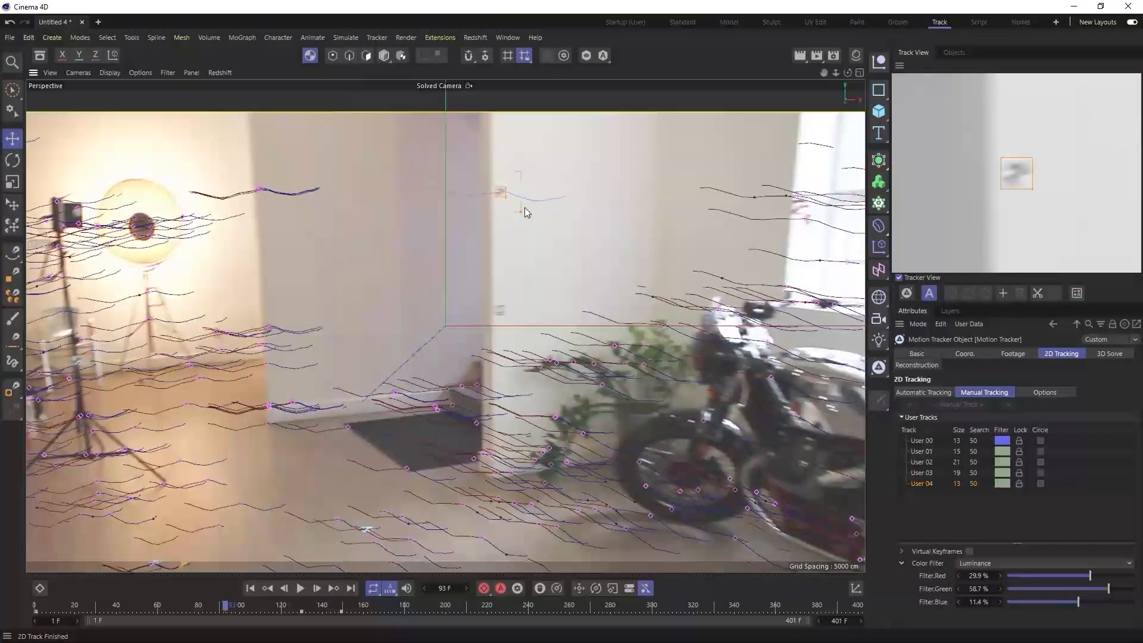
{"action": "scroll", "coordinate": [494, 308], "scroll_direction": "up", "scroll_amount": 3}
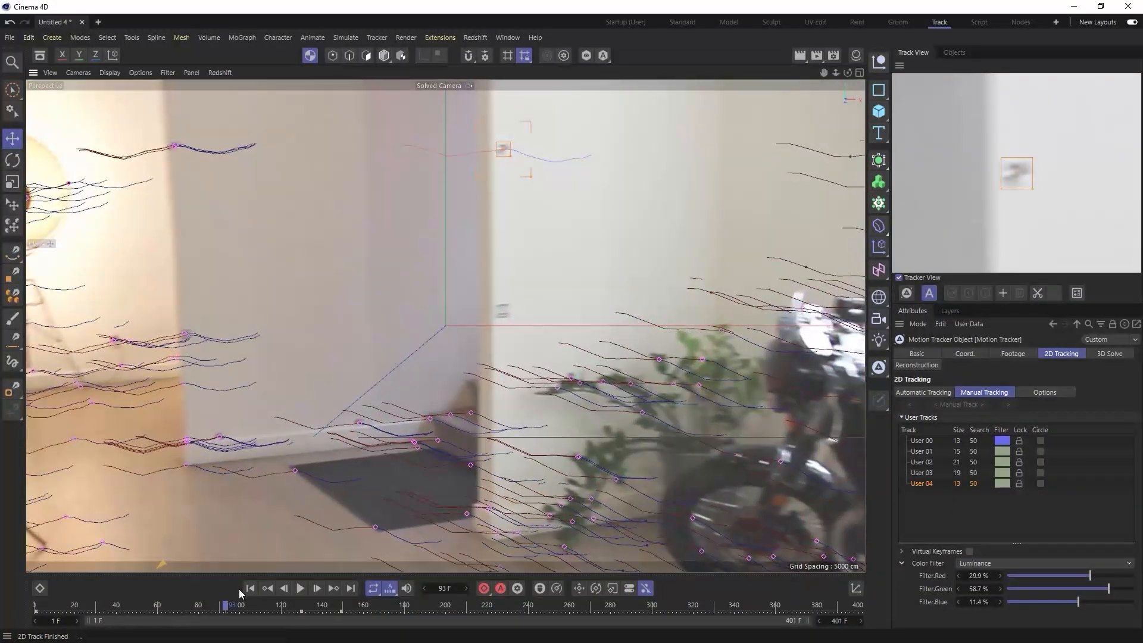
{"action": "left_click", "coordinate": [250, 588]}
{"action": "scroll", "coordinate": [580, 331], "scroll_direction": "up", "scroll_amount": 5}
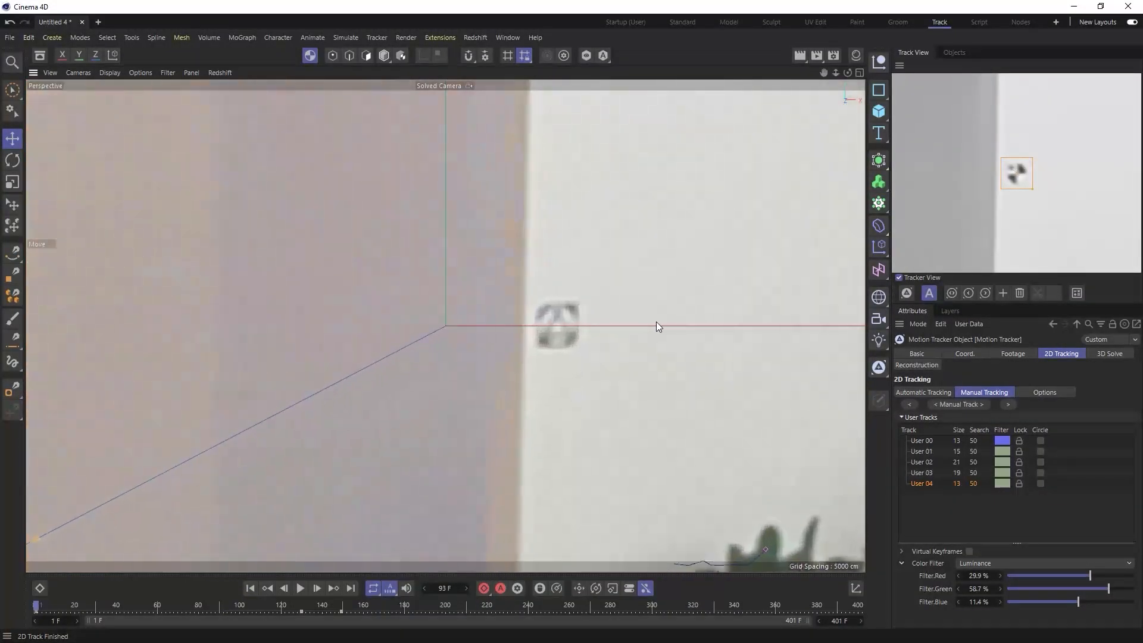
{"action": "left_click", "coordinate": [554, 327], "text": "ctrl"}
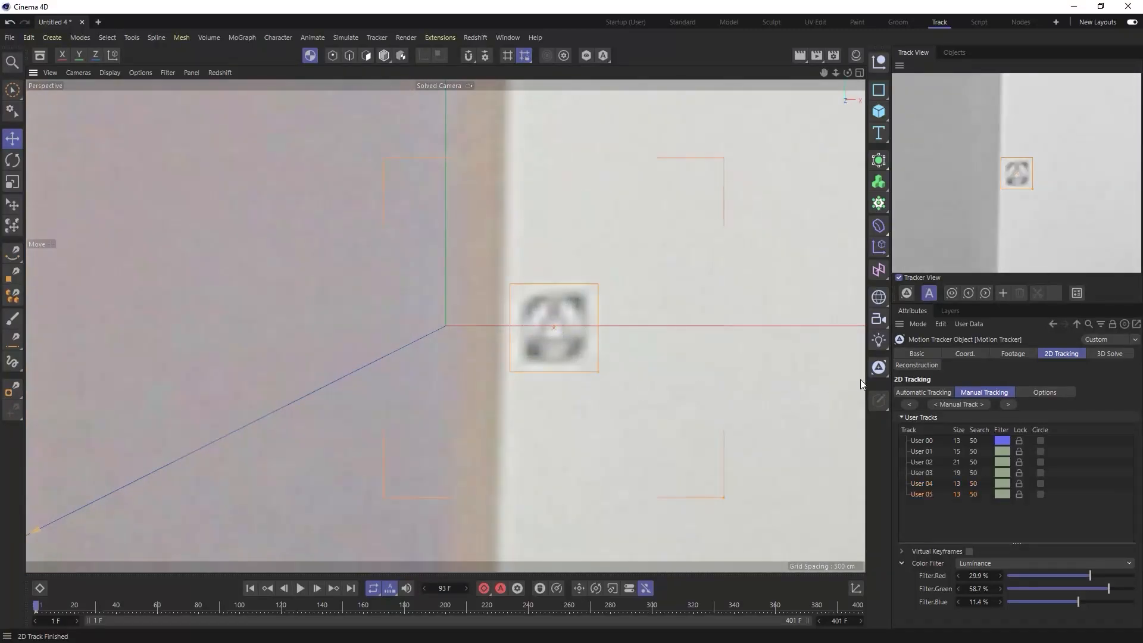
- Set the sixth track's colour filter to 21% red, 43% green and 29% blue, and track it forward
{"action": "left_click_drag", "start_coordinate": [1091, 575], "coordinate": [1091, 600]}
{"action": "left_click", "coordinate": [1009, 405]}
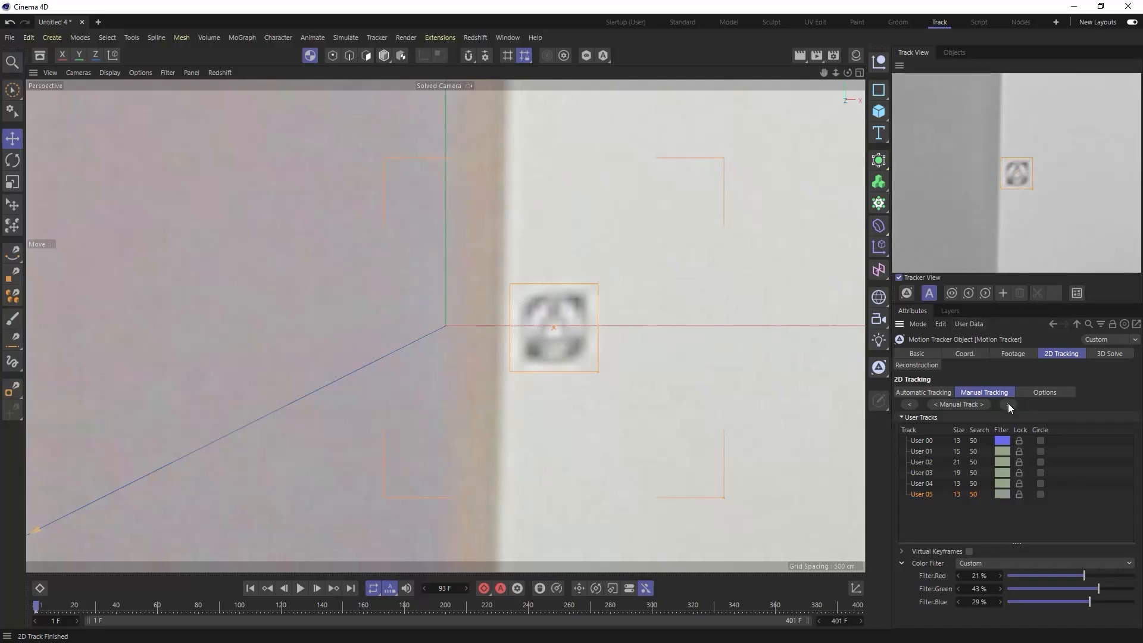
- Trim the sixth manual track at frame 108
{"action": "left_click_drag", "start_coordinate": [66, 608], "coordinate": [256, 608]}
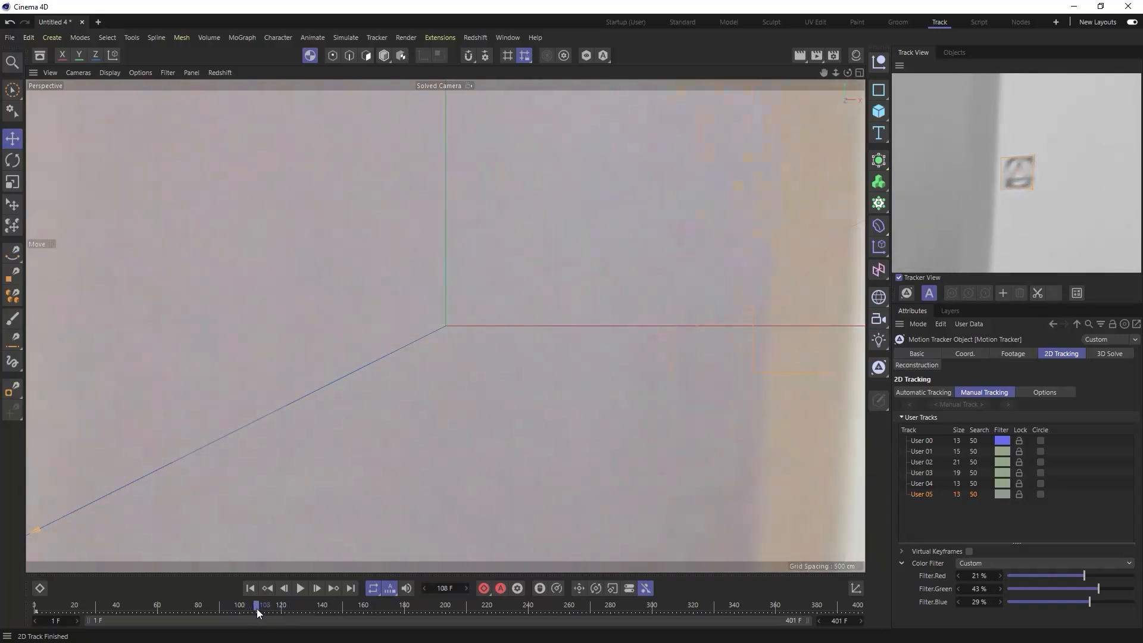
{"action": "right_click", "coordinate": [1052, 170]}
{"action": "left_click", "coordinate": [1013, 222]}
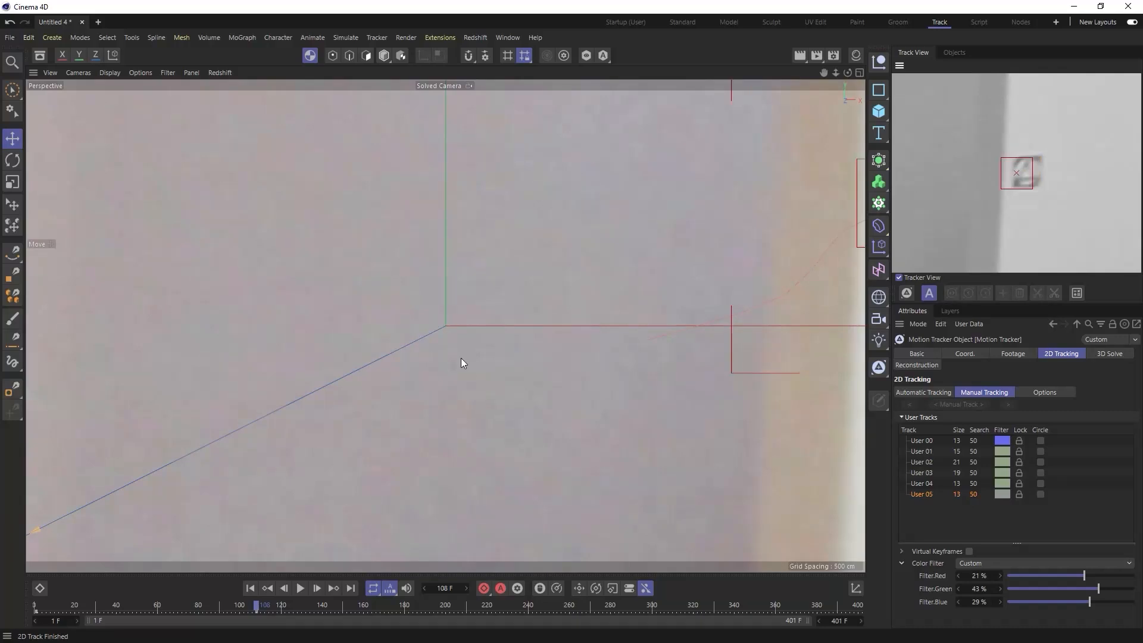
- Delete the automatic track on the marker at the red wall's edge at frame 52, and return to frame 1
{"action": "left_click_drag", "start_coordinate": [249, 607], "coordinate": [141, 607]}
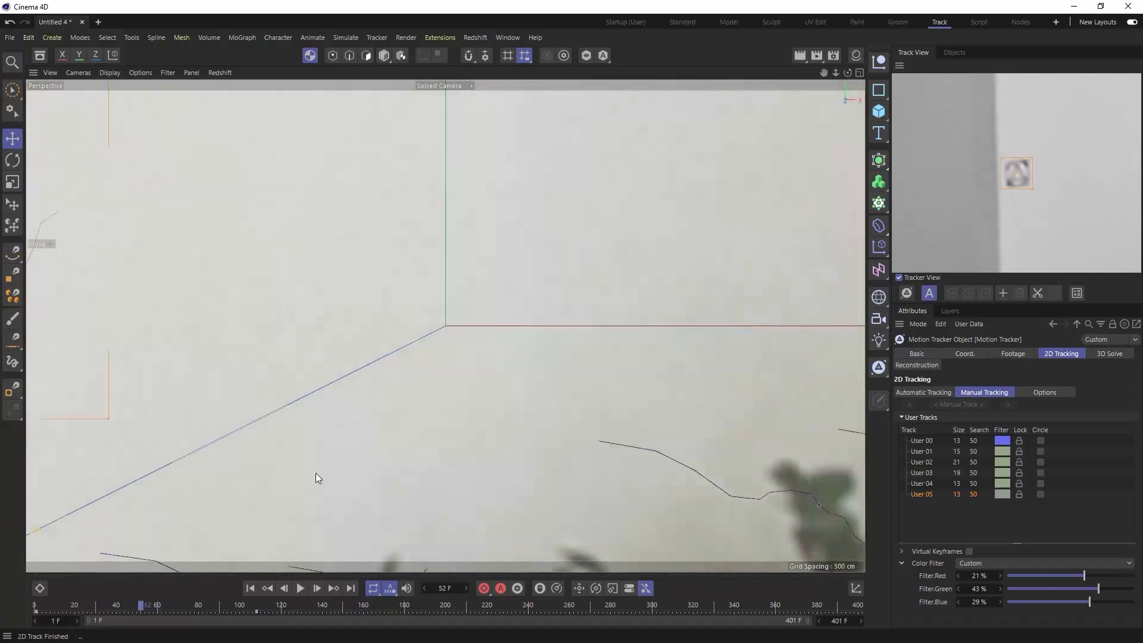
{"action": "scroll", "coordinate": [438, 380], "scroll_direction": "down", "scroll_amount": 11}
{"action": "middle_click_drag", "start_coordinate": [303, 395], "coordinate": [553, 377], "text": "alt"}
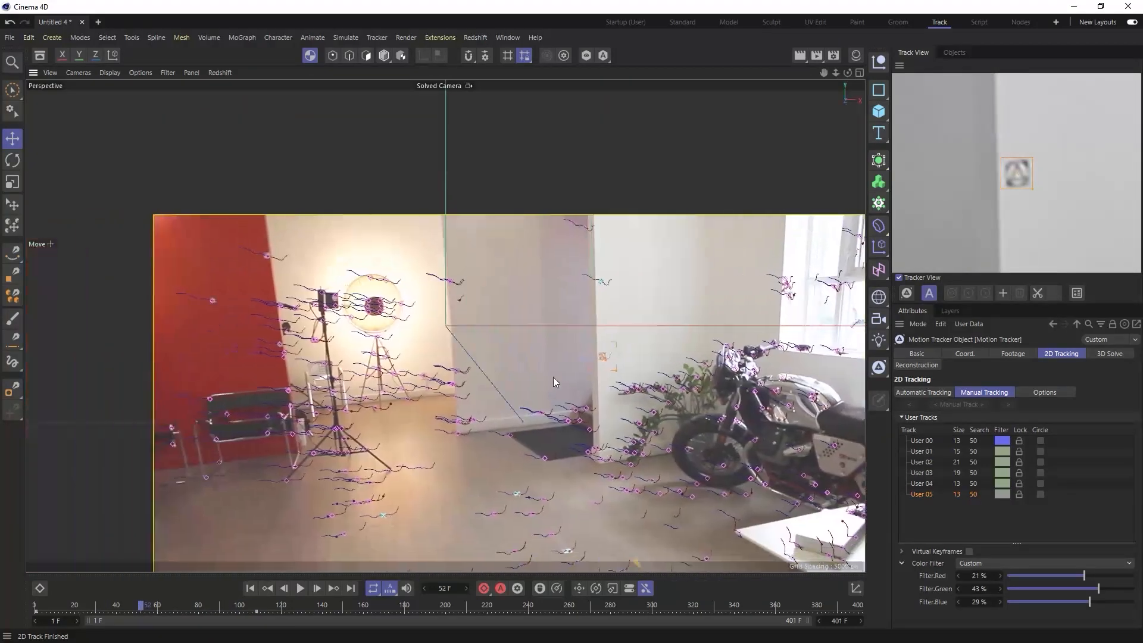
{"action": "scroll", "coordinate": [321, 249], "scroll_direction": "up", "scroll_amount": 6}
{"action": "left_click", "coordinate": [388, 268]}
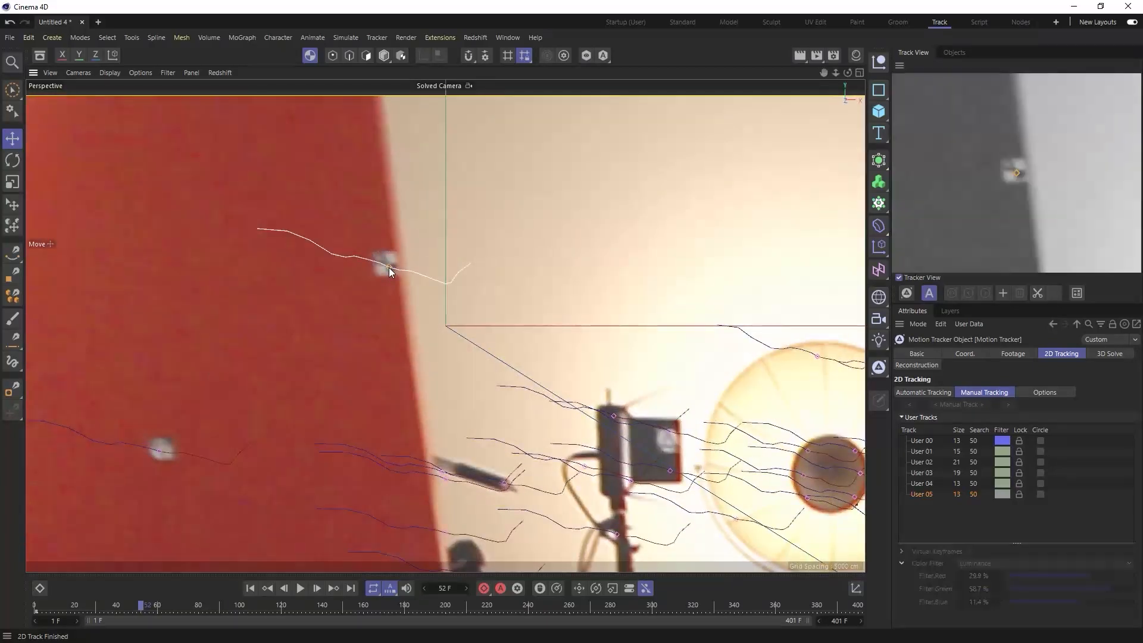
{"action": "key", "text": "Delete"}
{"action": "left_click", "coordinate": [252, 587]}
- Delete the remaining automatic track overlapping the red wall's edge marker at frame 1
{"action": "middle_click_drag", "start_coordinate": [377, 463], "coordinate": [612, 359], "text": "alt"}
{"action": "scroll", "coordinate": [596, 363], "scroll_direction": "down", "scroll_amount": 4}
{"action": "middle_click_drag", "start_coordinate": [568, 393], "coordinate": [218, 268], "text": "alt"}
{"action": "scroll", "coordinate": [477, 302], "scroll_direction": "up", "scroll_amount": 6}
{"action": "left_click", "coordinate": [481, 306]}
{"action": "key", "text": "Delete"}
- Place a seventh manual track with pattern size 13 on the marker at the red wall's edge
{"action": "middle_click_drag", "start_coordinate": [479, 261], "coordinate": [486, 483], "text": "alt"}
{"action": "middle_click_drag", "start_coordinate": [492, 279], "coordinate": [502, 383], "text": "alt"}
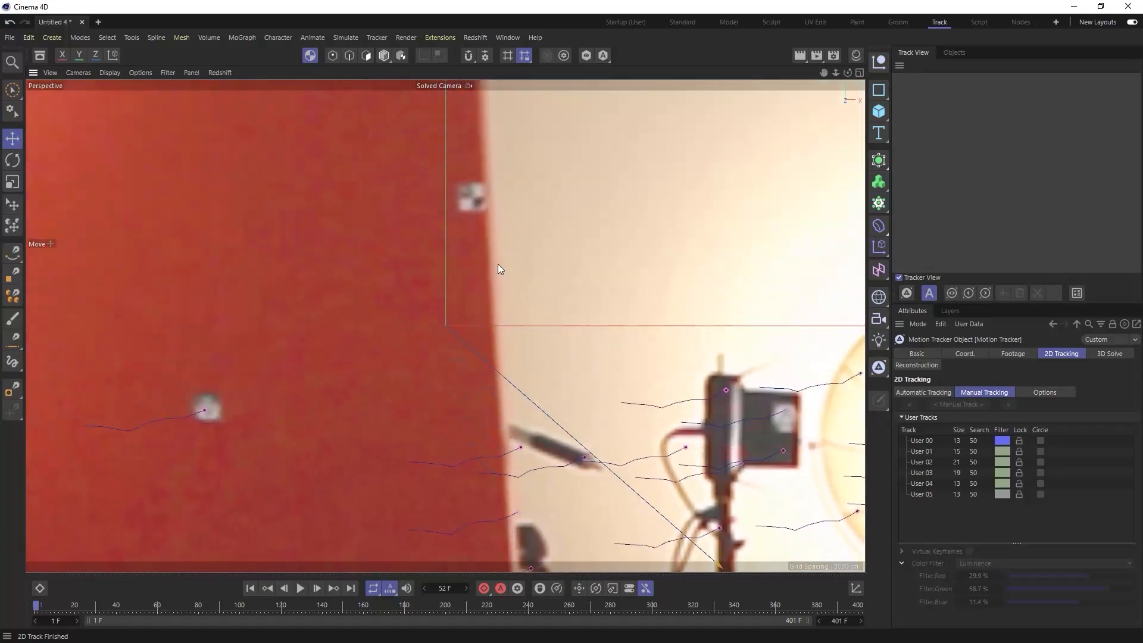
{"action": "left_click", "coordinate": [471, 197], "text": "ctrl"}
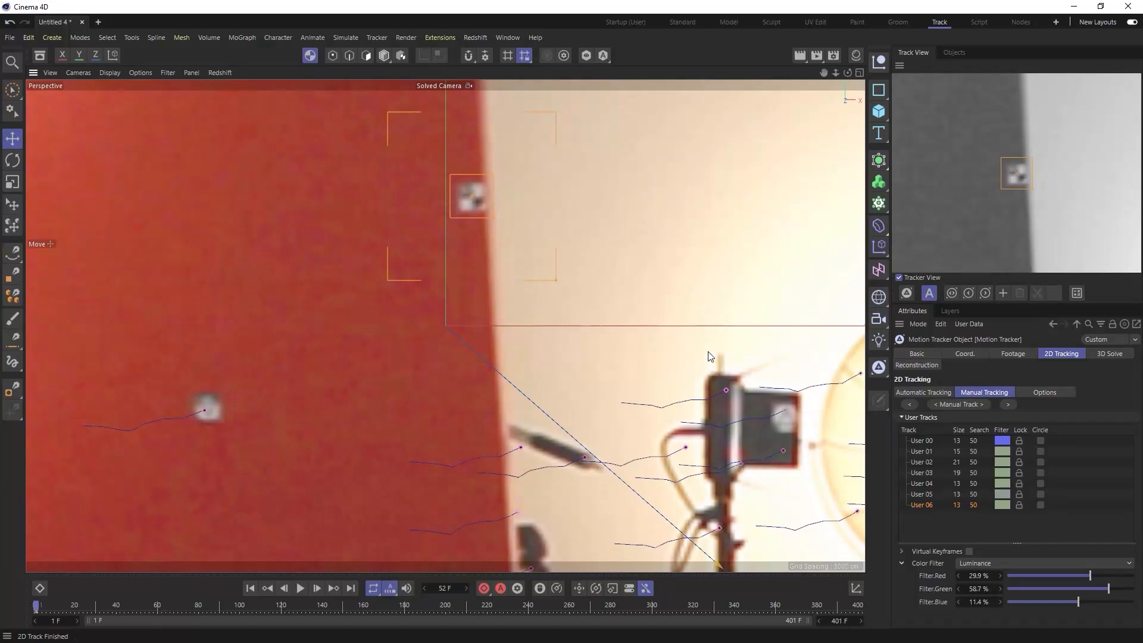
- Set the seventh track's colour filter to 7% red, 64% green and 36% blue, and track the marker
{"action": "left_click_drag", "start_coordinate": [1091, 576], "coordinate": [1095, 603]}
{"action": "left_click", "coordinate": [1008, 406]}
- Trim the seventh manual track at frame 103 and check its earlier frames
{"action": "left_click_drag", "start_coordinate": [98, 604], "coordinate": [249, 622]}
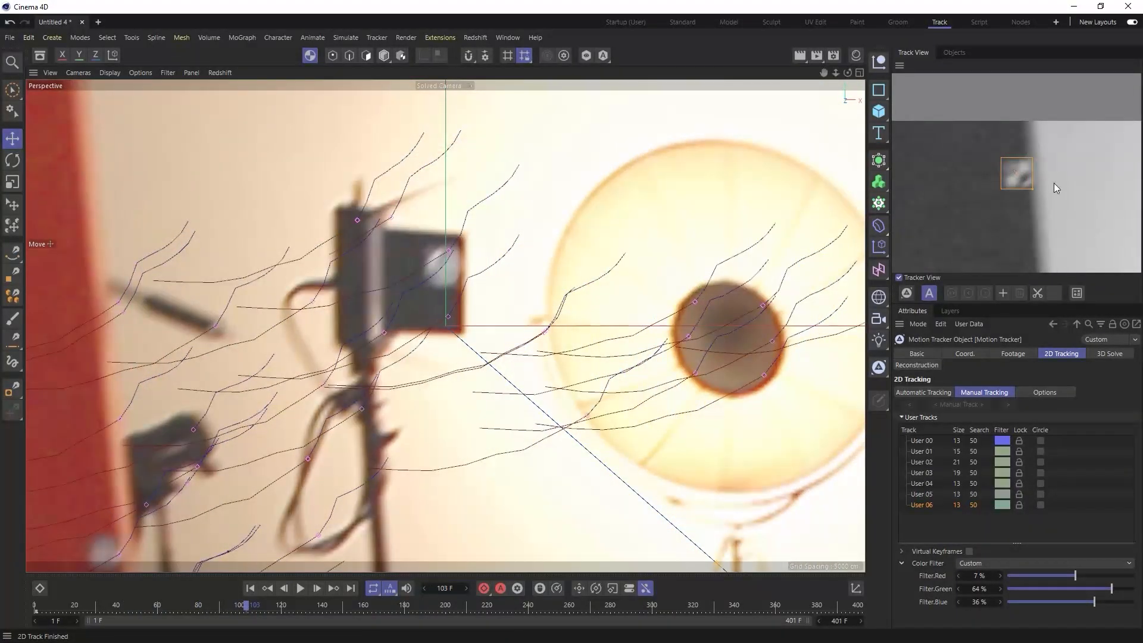
{"action": "right_click", "coordinate": [1058, 184]}
{"action": "left_click", "coordinate": [1028, 228]}
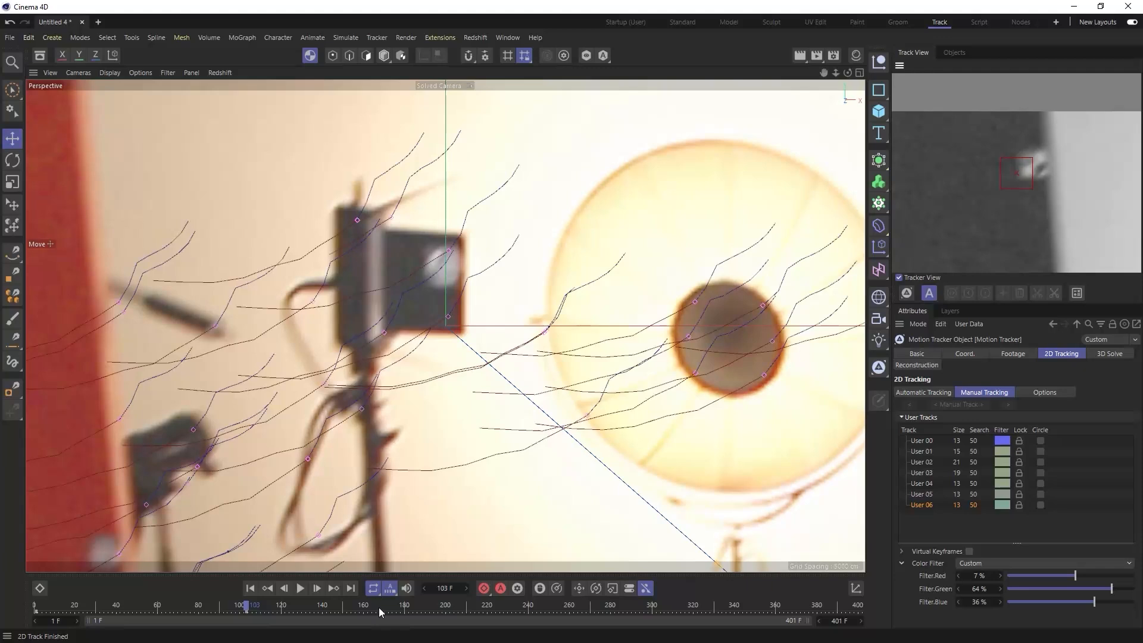
{"action": "left_click_drag", "start_coordinate": [246, 606], "coordinate": [135, 606]}
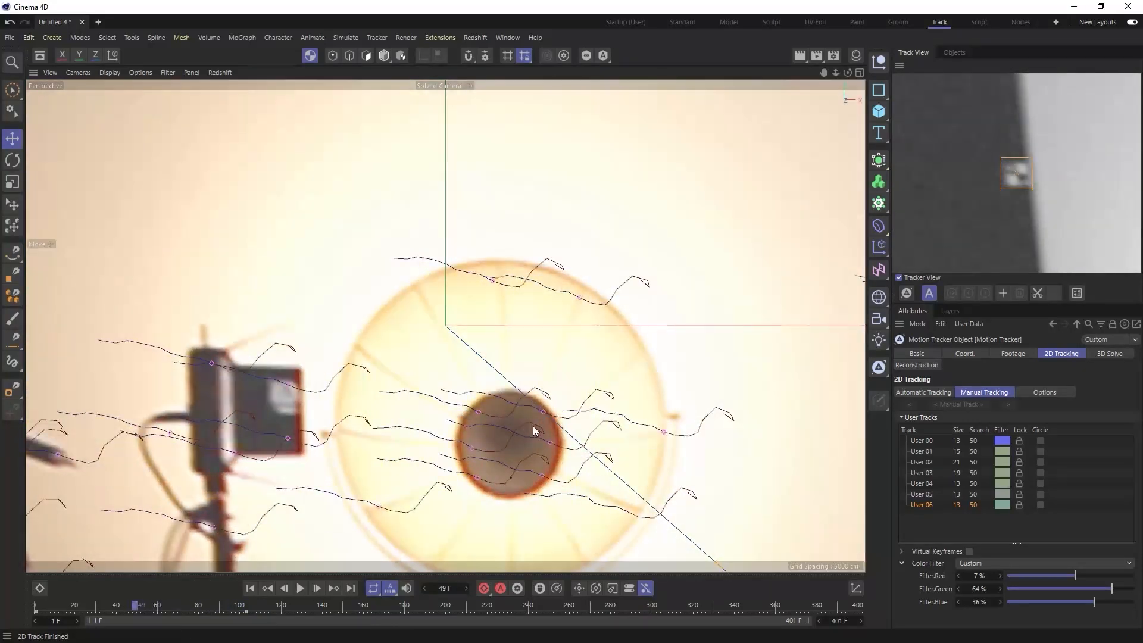
- Track the lower marker at the red wall's edge from frame 1 with an eighth manual track filtered to 2% red, 64% green and 16% blue
{"action": "left_click", "coordinate": [250, 588]}
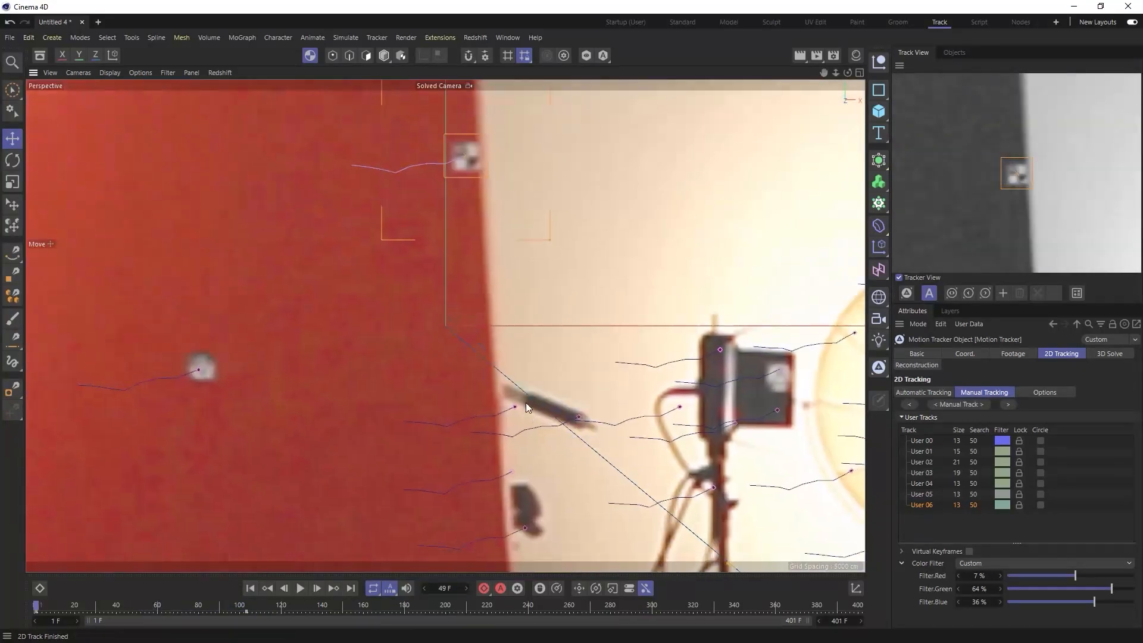
{"action": "scroll", "coordinate": [458, 377], "scroll_direction": "up", "scroll_amount": 5}
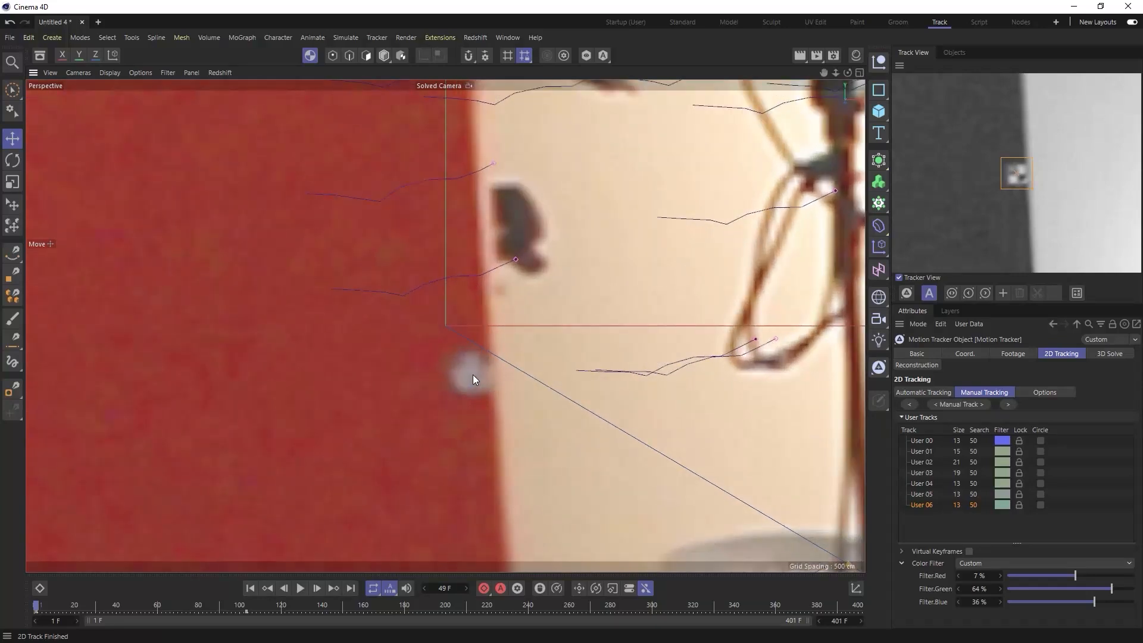
{"action": "left_click", "coordinate": [469, 375], "text": "ctrl"}
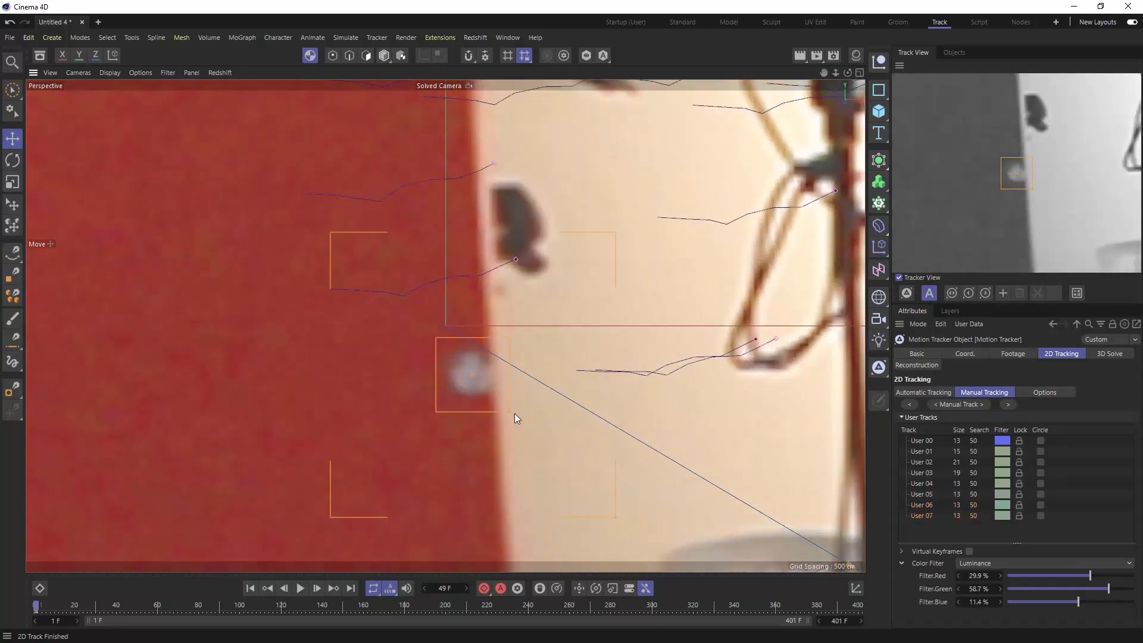
{"action": "left_click_drag", "start_coordinate": [1081, 602], "coordinate": [1071, 575]}
{"action": "left_click", "coordinate": [1009, 405]}
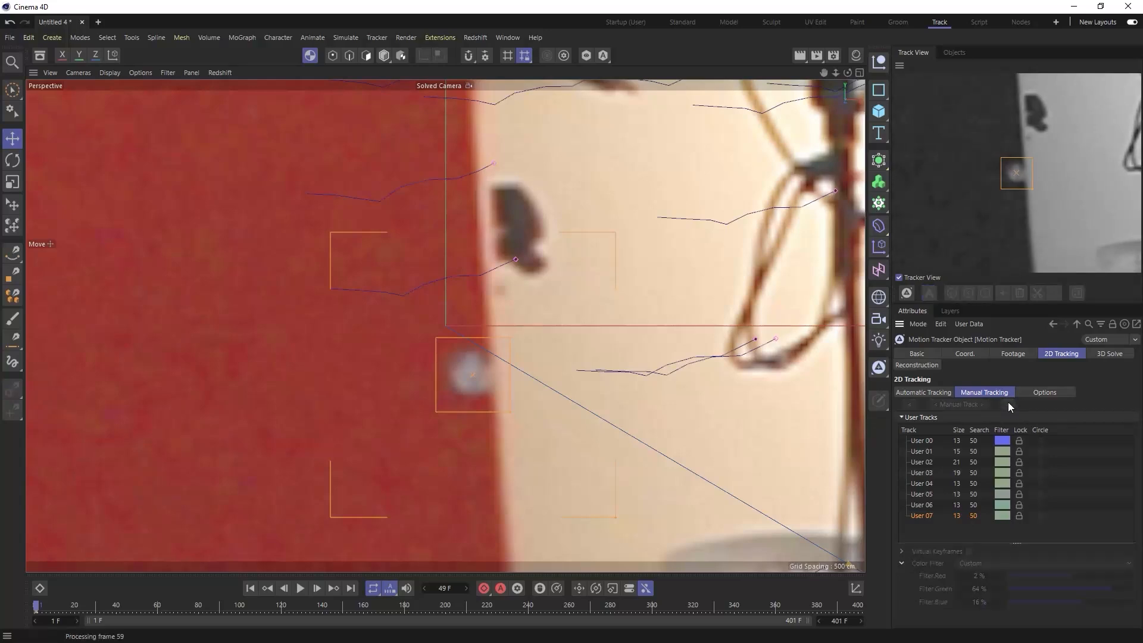
- Insert keys at the eighth manual track's position at frame 111, about frame 225 and frame 275
{"action": "left_click_drag", "start_coordinate": [53, 608], "coordinate": [265, 624]}
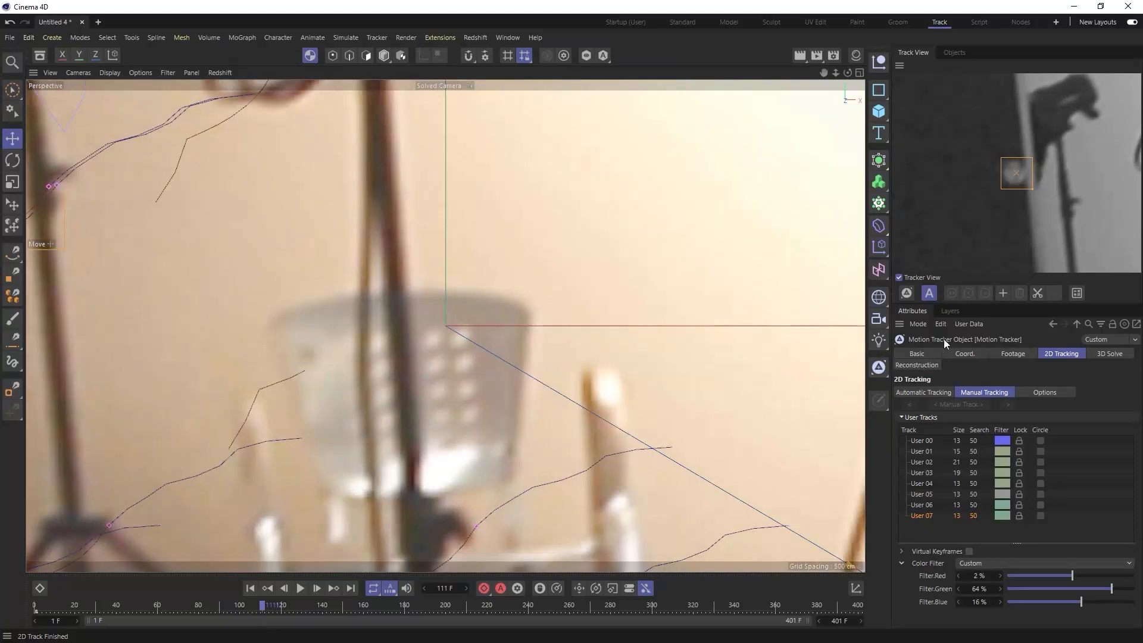
{"action": "right_click", "coordinate": [1042, 173]}
{"action": "left_click", "coordinate": [1024, 191]}
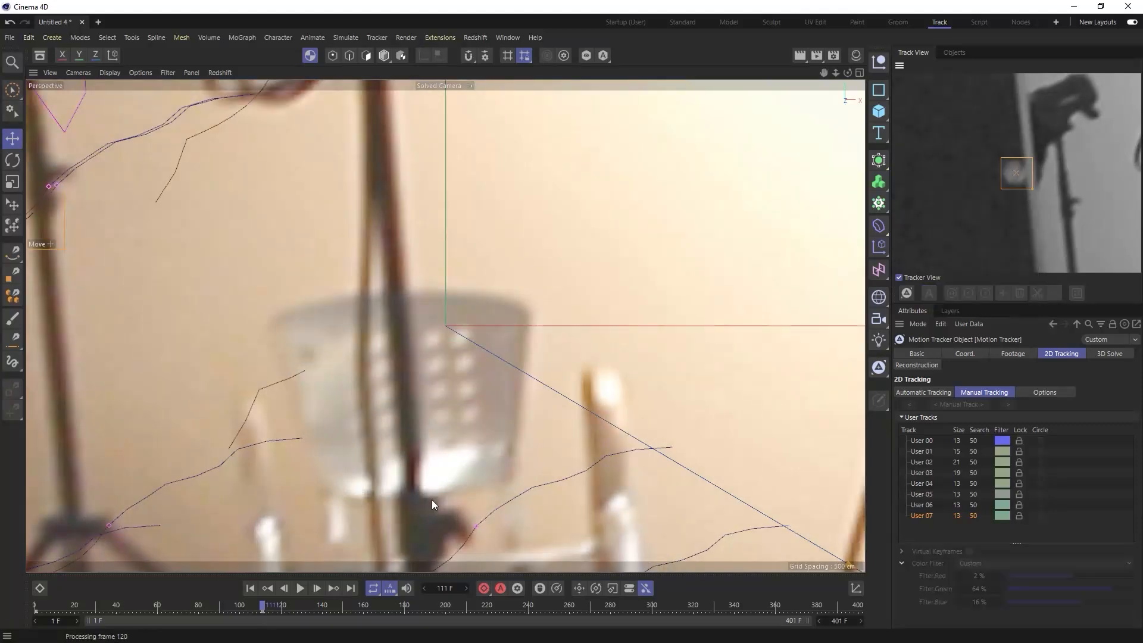
{"action": "left_click_drag", "start_coordinate": [264, 608], "coordinate": [498, 619]}
{"action": "right_click", "coordinate": [1022, 183]}
{"action": "left_click", "coordinate": [1048, 198]}
{"action": "left_click_drag", "start_coordinate": [508, 613], "coordinate": [601, 609]}
{"action": "right_click", "coordinate": [1042, 163]}
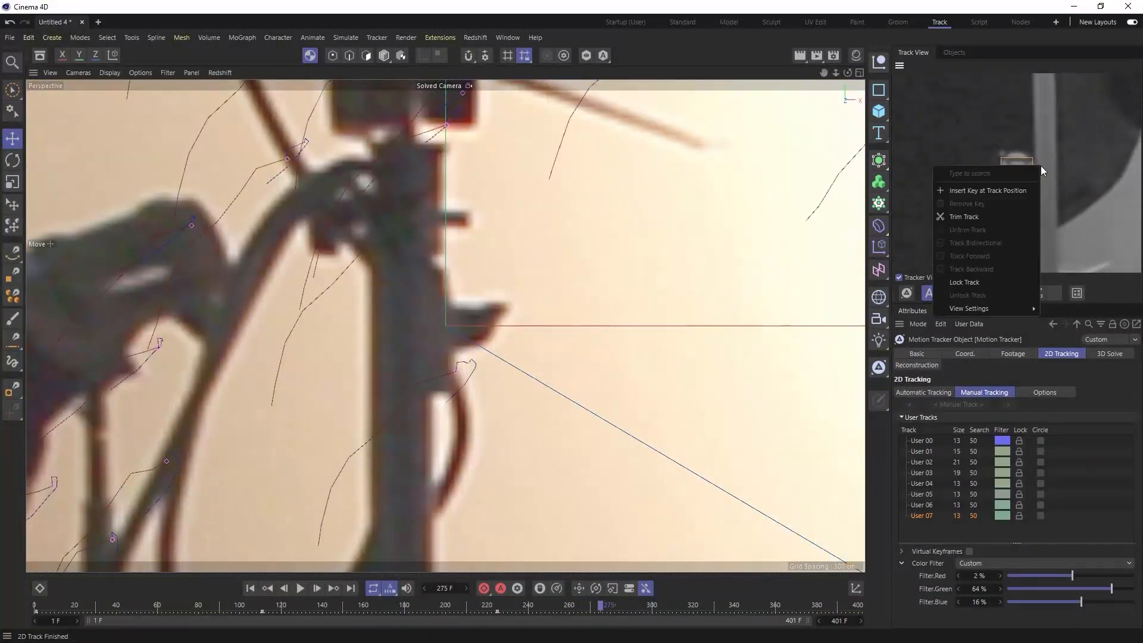
{"action": "left_click", "coordinate": [1022, 191]}
- Trim the eighth manual track at frame 354
{"action": "left_click_drag", "start_coordinate": [594, 604], "coordinate": [764, 616]}
{"action": "right_click", "coordinate": [1030, 181]}
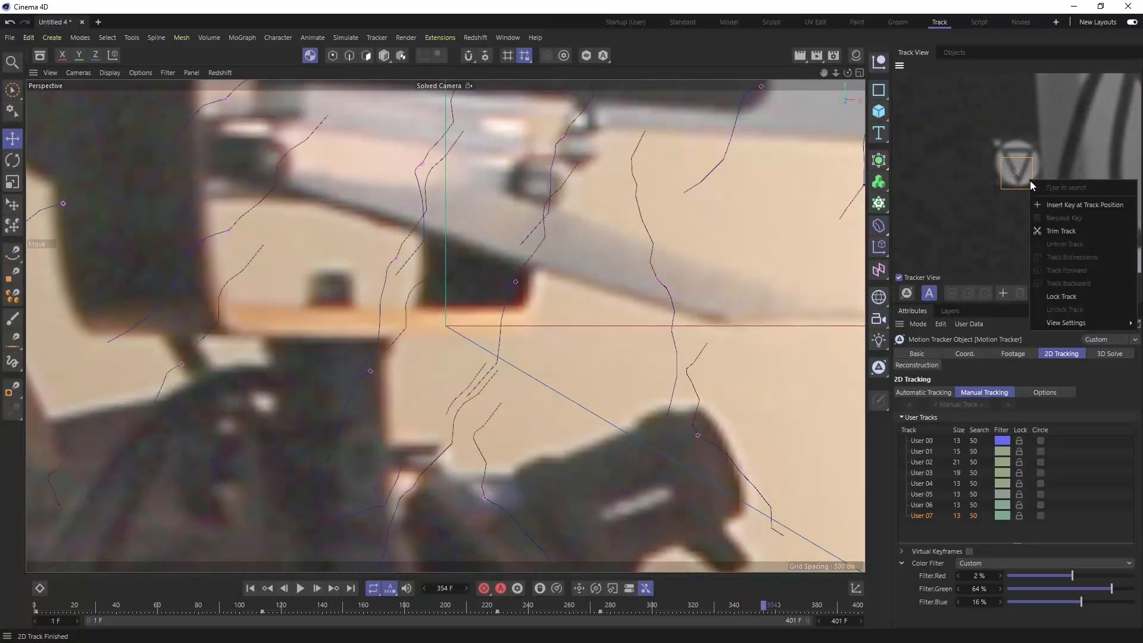
{"action": "left_click", "coordinate": [1044, 230]}
- Return to frame 1 and run the 3D solver for the motion tracker
{"action": "scroll", "coordinate": [524, 357], "scroll_direction": "down", "scroll_amount": 5}
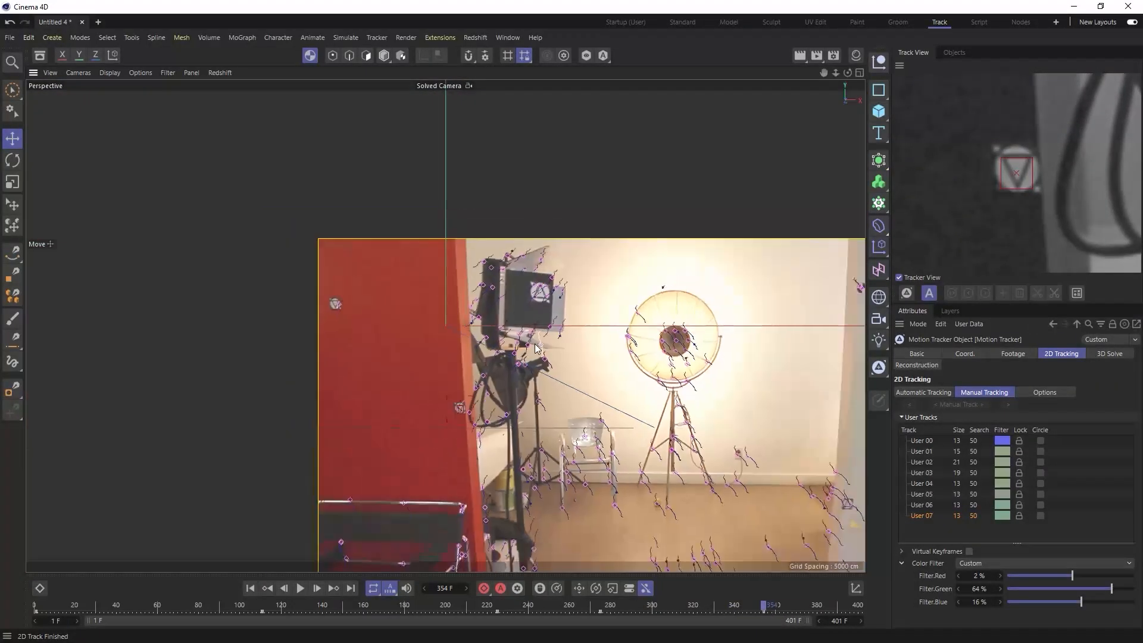
{"action": "middle_click_drag", "start_coordinate": [607, 390], "coordinate": [390, 257], "text": "alt"}
{"action": "left_click_drag", "start_coordinate": [331, 600], "coordinate": [35, 612]}
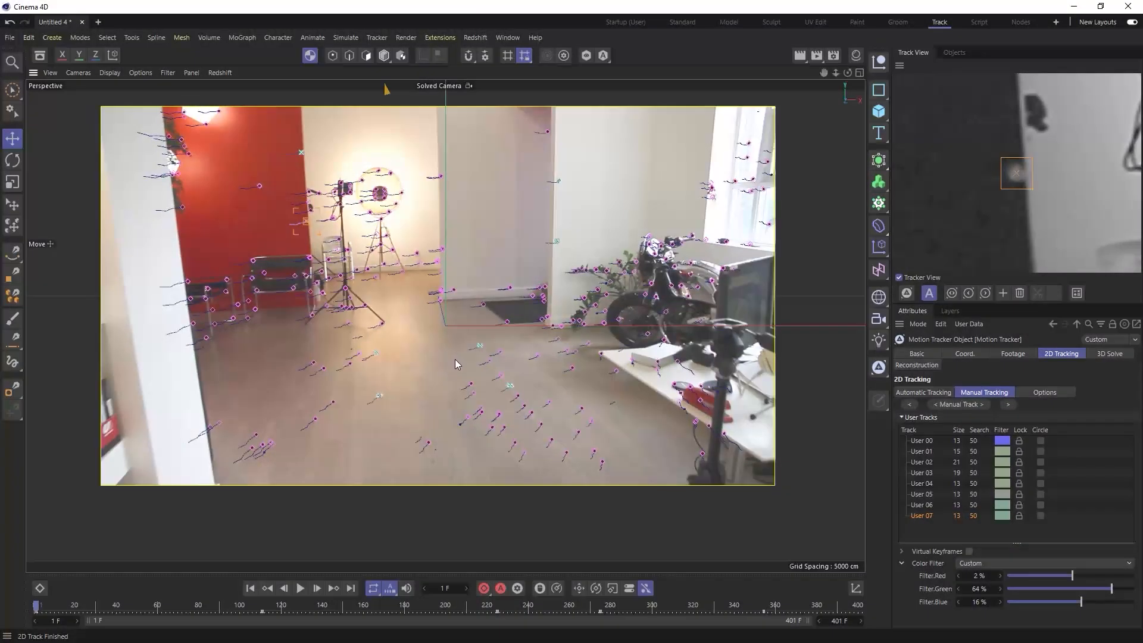
{"action": "middle_click_drag", "start_coordinate": [455, 359], "coordinate": [452, 370], "text": "alt"}
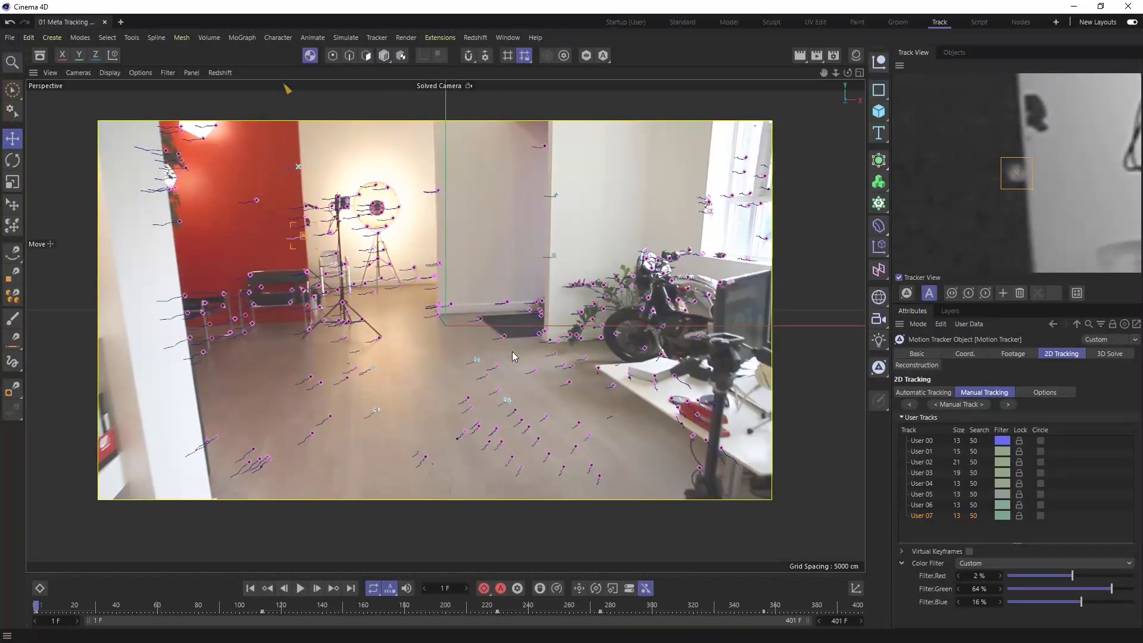
{"action": "left_click", "coordinate": [1093, 354]}
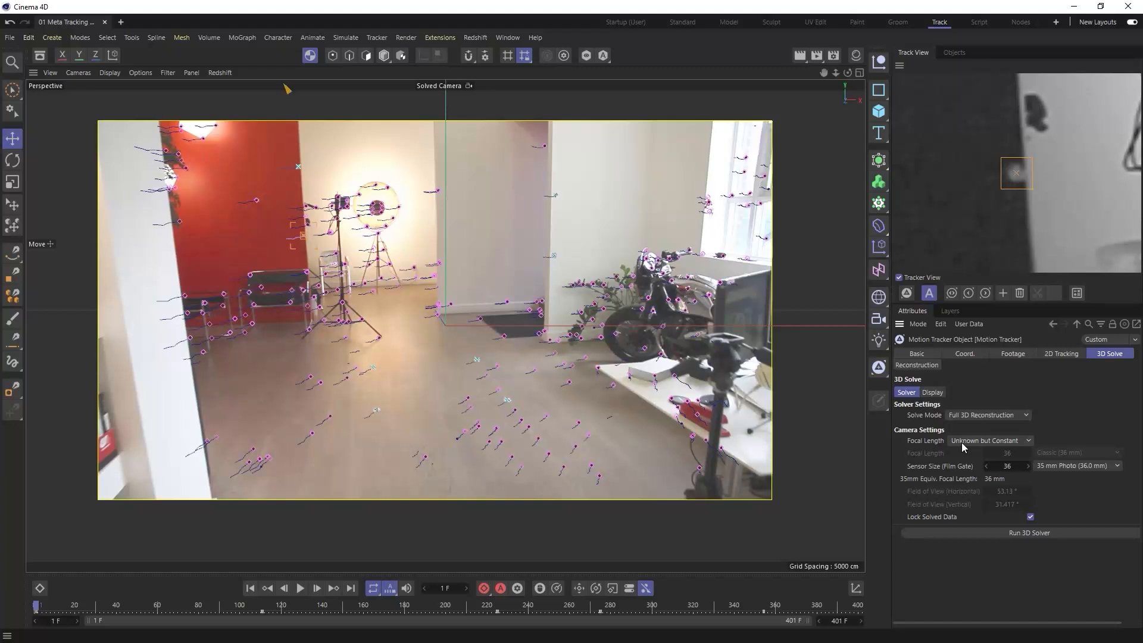
{"action": "left_click", "coordinate": [1017, 534]}
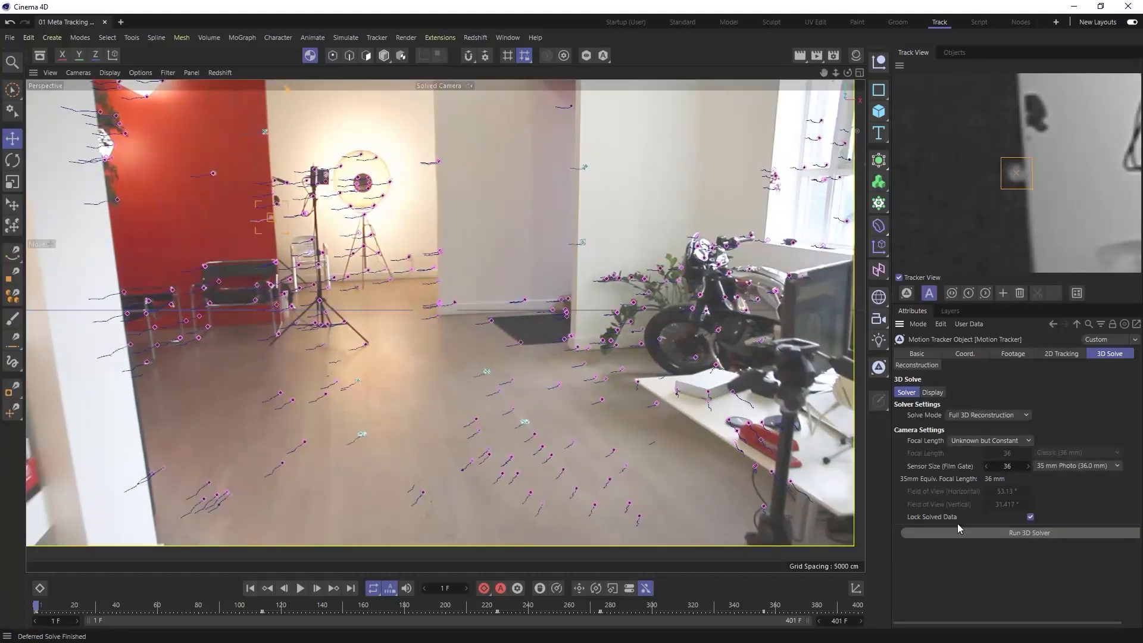
- Show all four views and examine the solved camera and feature point cloud from above and from the side
{"action": "left_click", "coordinate": [860, 73]}
{"action": "middle_click_drag", "start_coordinate": [735, 174], "coordinate": [756, 228], "text": "alt"}
{"action": "scroll", "coordinate": [744, 262], "scroll_direction": "down", "scroll_amount": 3}
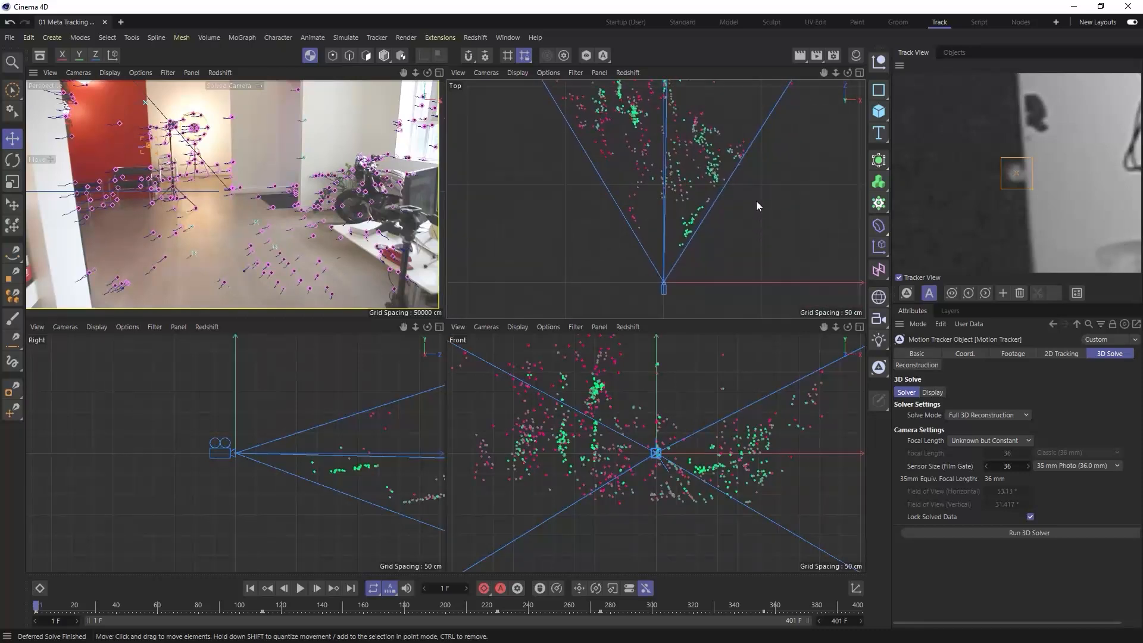
{"action": "scroll", "coordinate": [352, 467], "scroll_direction": "down", "scroll_amount": 3}
{"action": "middle_click_drag", "start_coordinate": [401, 466], "coordinate": [199, 442], "text": "alt"}
{"action": "middle_click_drag", "start_coordinate": [709, 189], "coordinate": [732, 236], "text": "alt"}
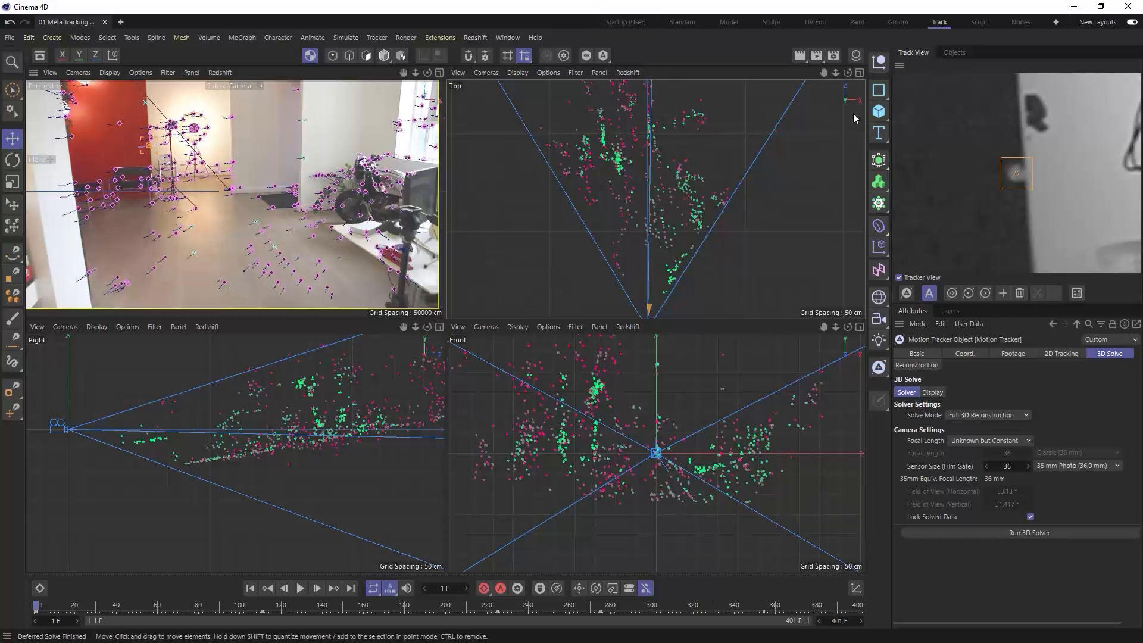
- Enlarge the perspective view and add a Vector Constraint tag to the Motion Tracker
{"action": "left_click", "coordinate": [955, 52]}
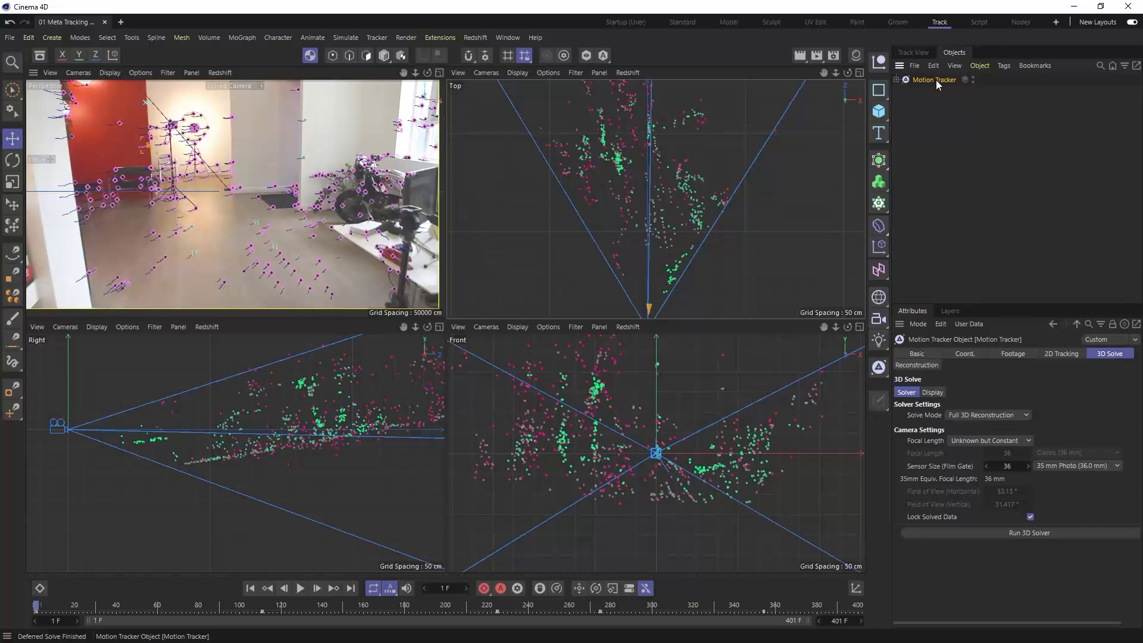
{"action": "left_click", "coordinate": [439, 72]}
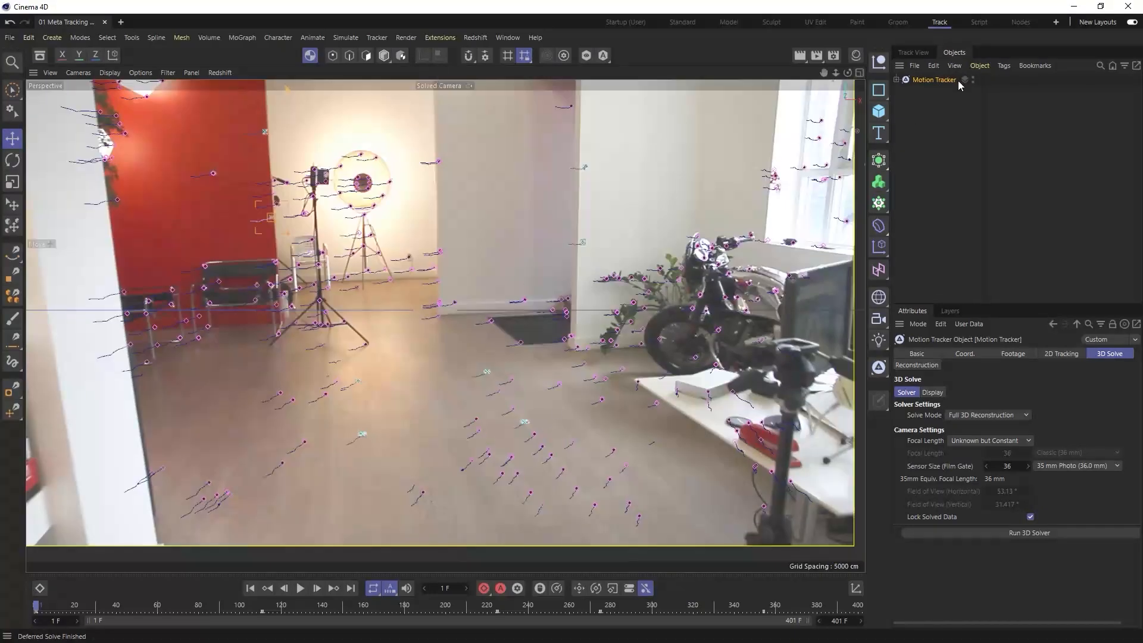
{"action": "right_click", "coordinate": [927, 84]}
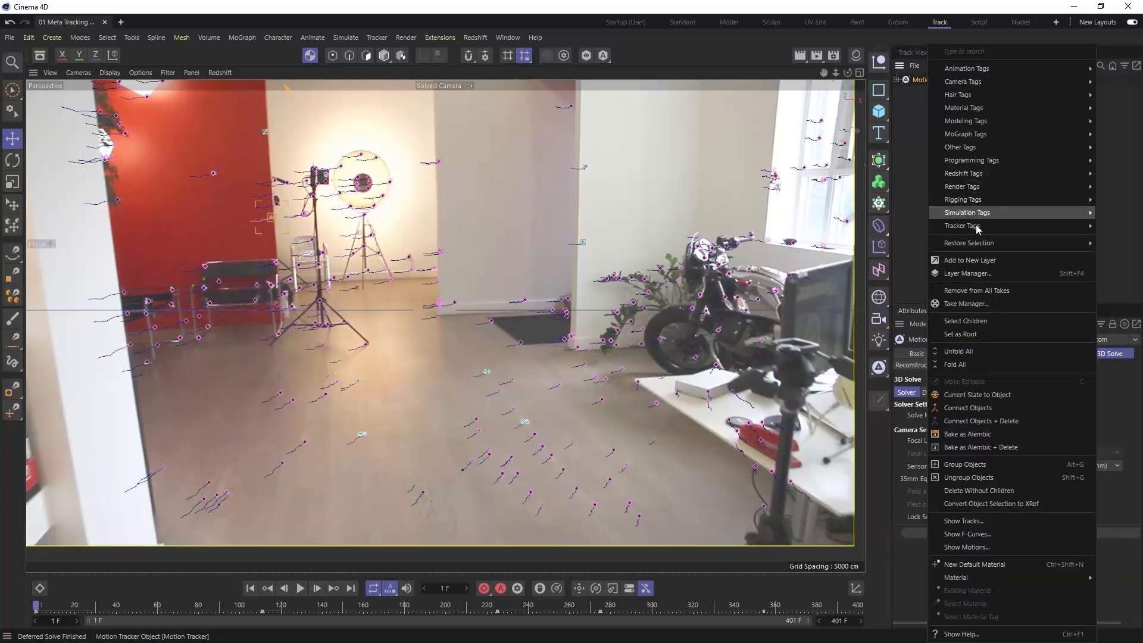
{"action": "mouse_move", "coordinate": [973, 228]}
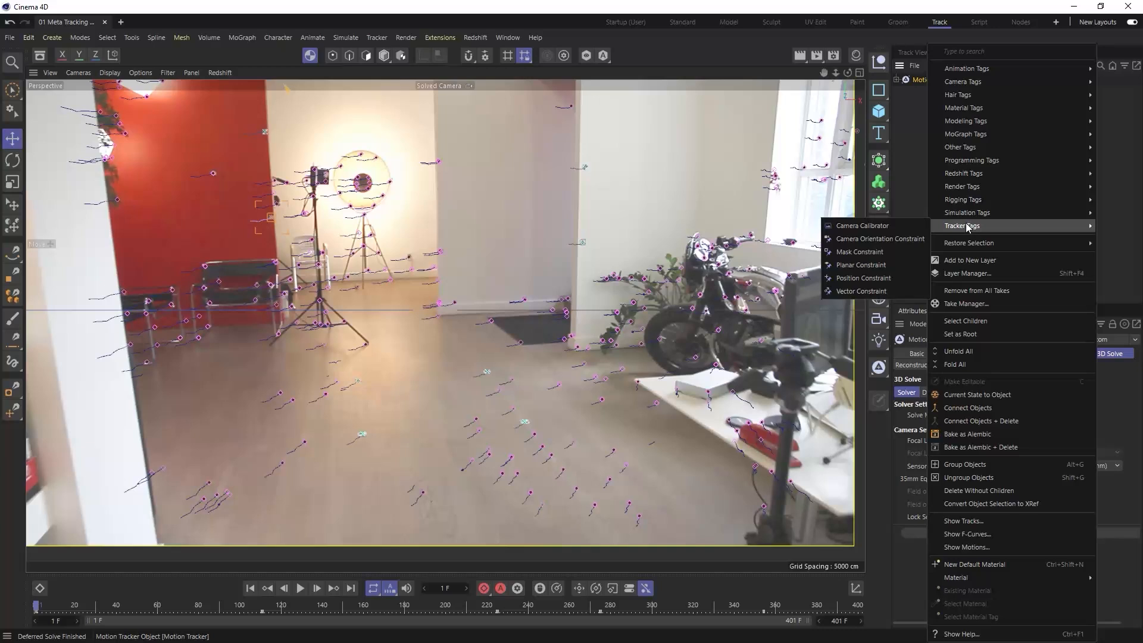
{"action": "left_click", "coordinate": [863, 292]}
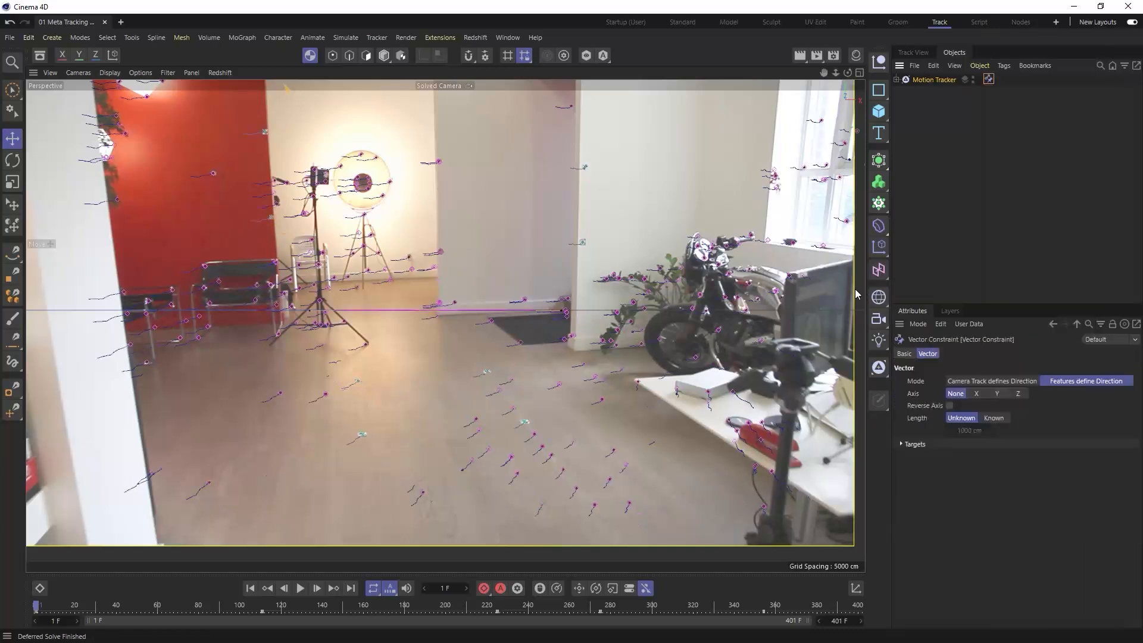
- Connect the vector constraint between the two left floor tracks, align it to the Z axis and set its known length to 80 cm
{"action": "left_click_drag", "start_coordinate": [562, 315], "coordinate": [355, 419]}
{"action": "left_click_drag", "start_coordinate": [310, 314], "coordinate": [353, 370]}
{"action": "left_click", "coordinate": [1018, 393]}
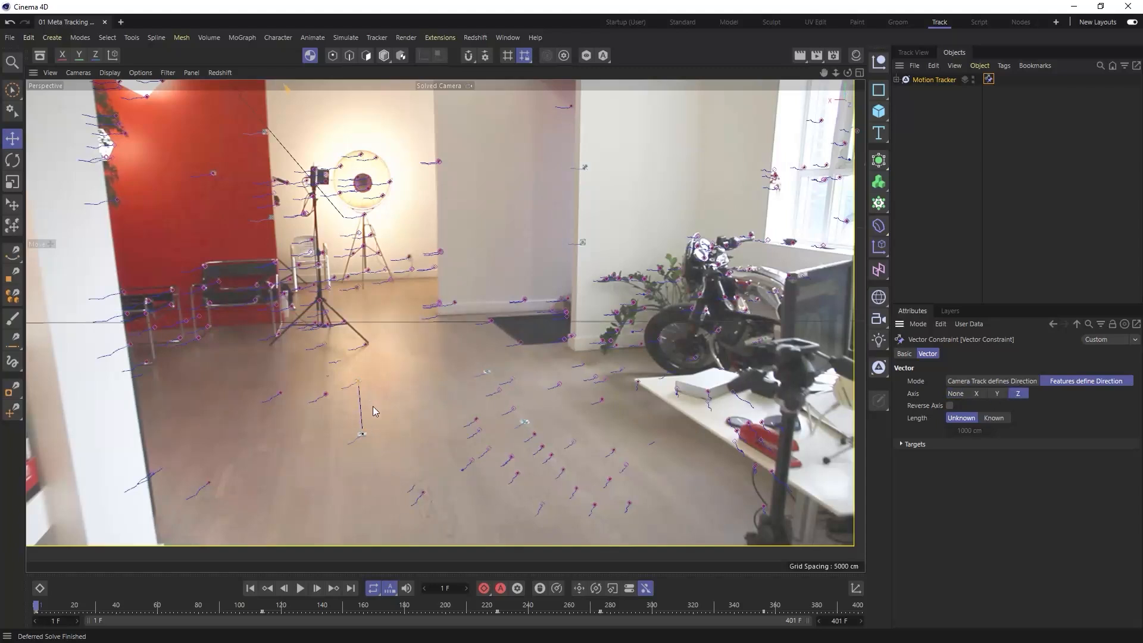
{"action": "left_click", "coordinate": [990, 418]}
{"action": "double_click", "coordinate": [971, 430]}
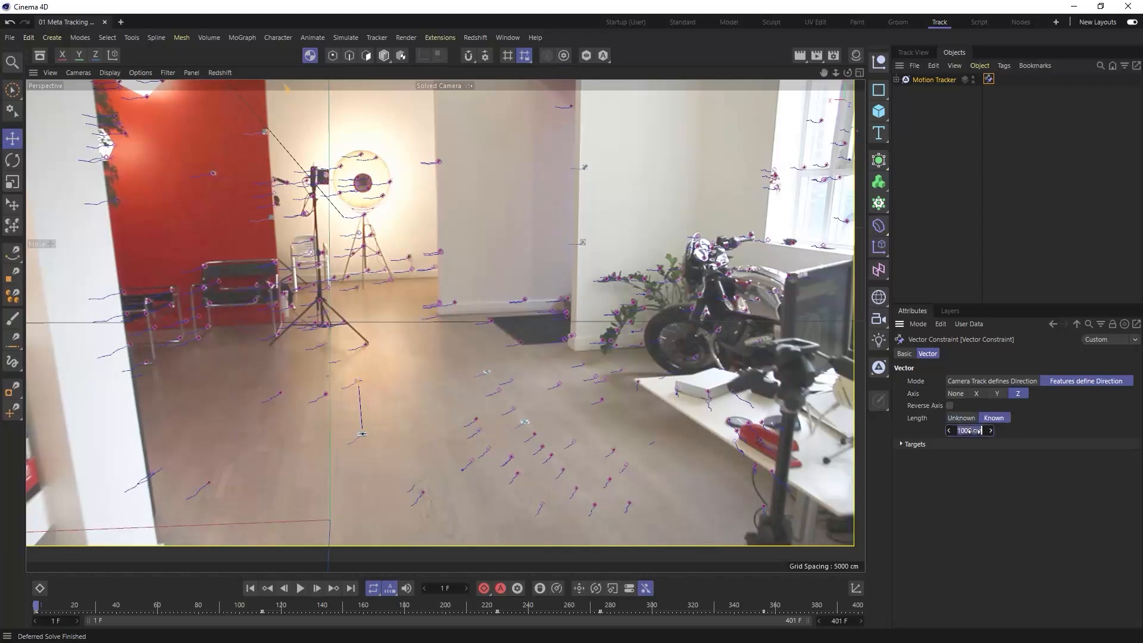
{"action": "type", "text": "80"}
{"action": "key", "text": "Return"}
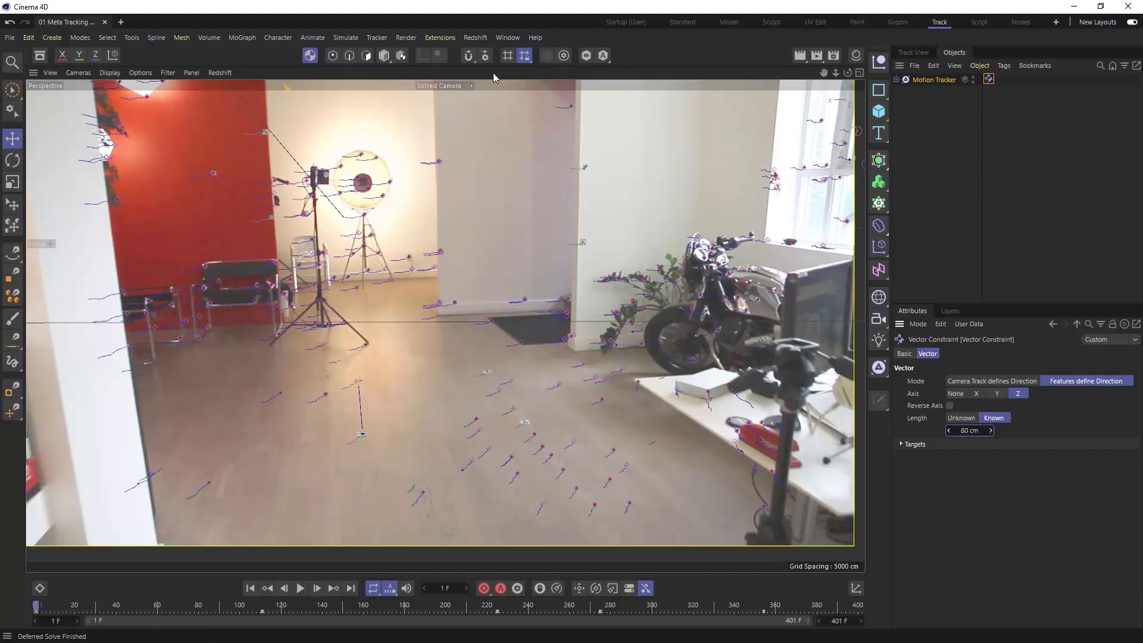
- Create a second vector constraint between the two right floor tracks along the Z axis with a known length of 80 cm
{"action": "left_click", "coordinate": [377, 37]}
{"action": "mouse_move", "coordinate": [414, 384]}
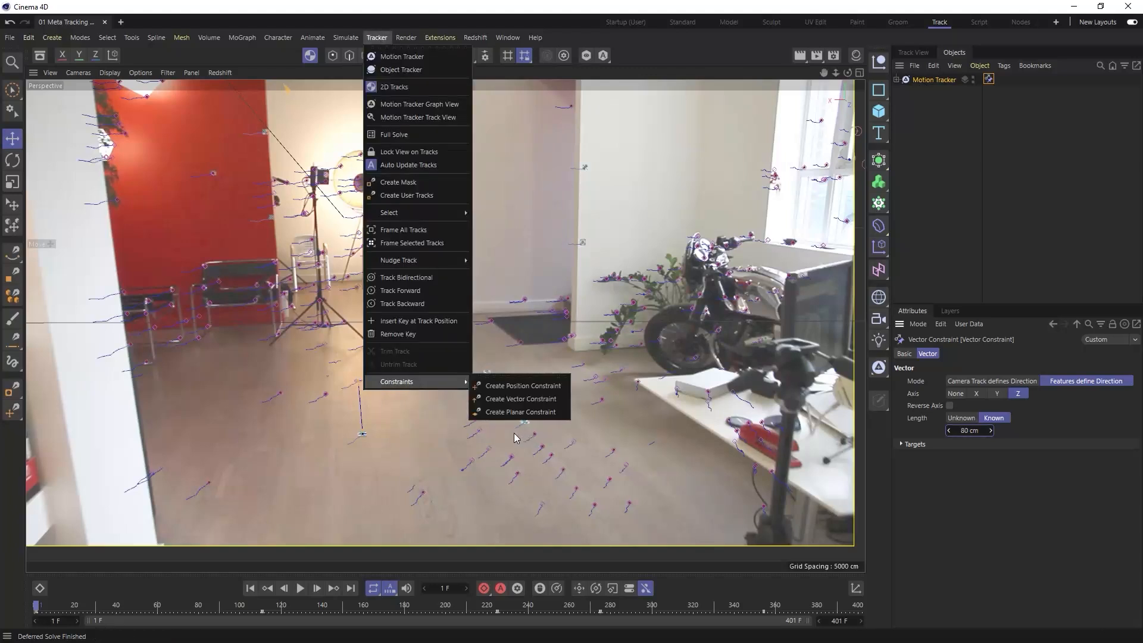
{"action": "left_click", "coordinate": [513, 399]}
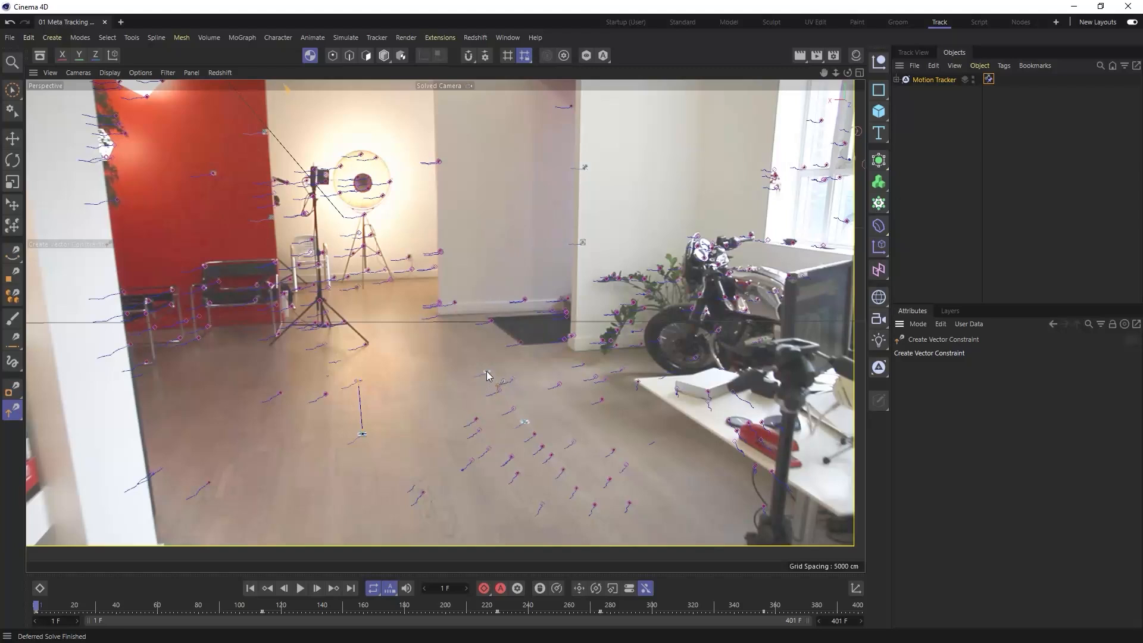
{"action": "left_click", "coordinate": [526, 425]}
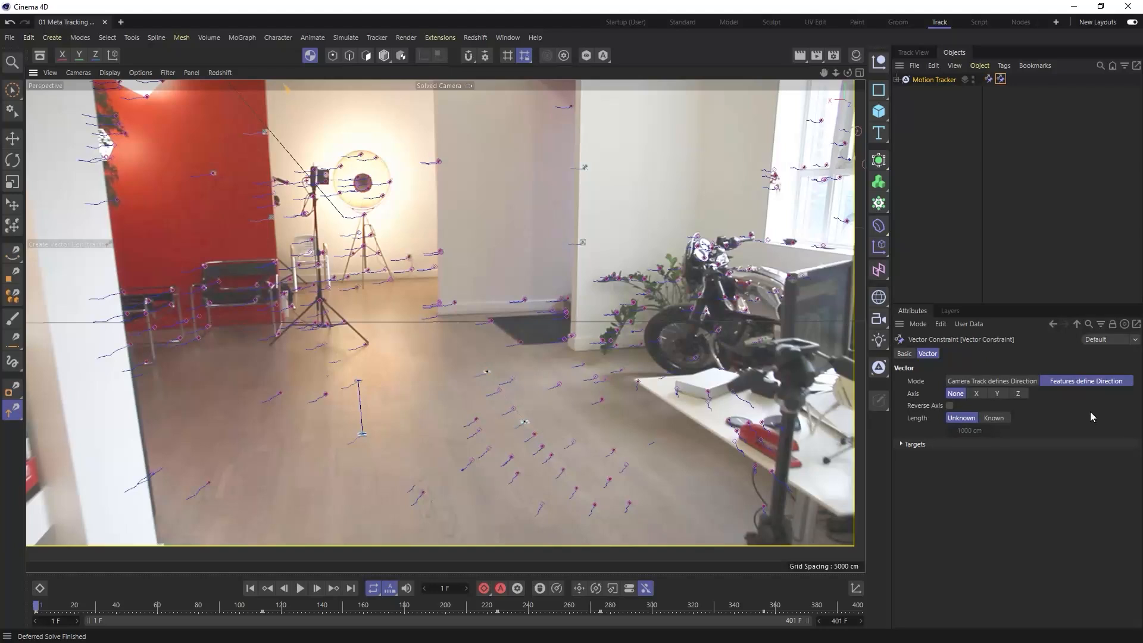
{"action": "left_click", "coordinate": [1019, 393]}
{"action": "left_click", "coordinate": [994, 418]}
{"action": "left_click", "coordinate": [970, 430]}
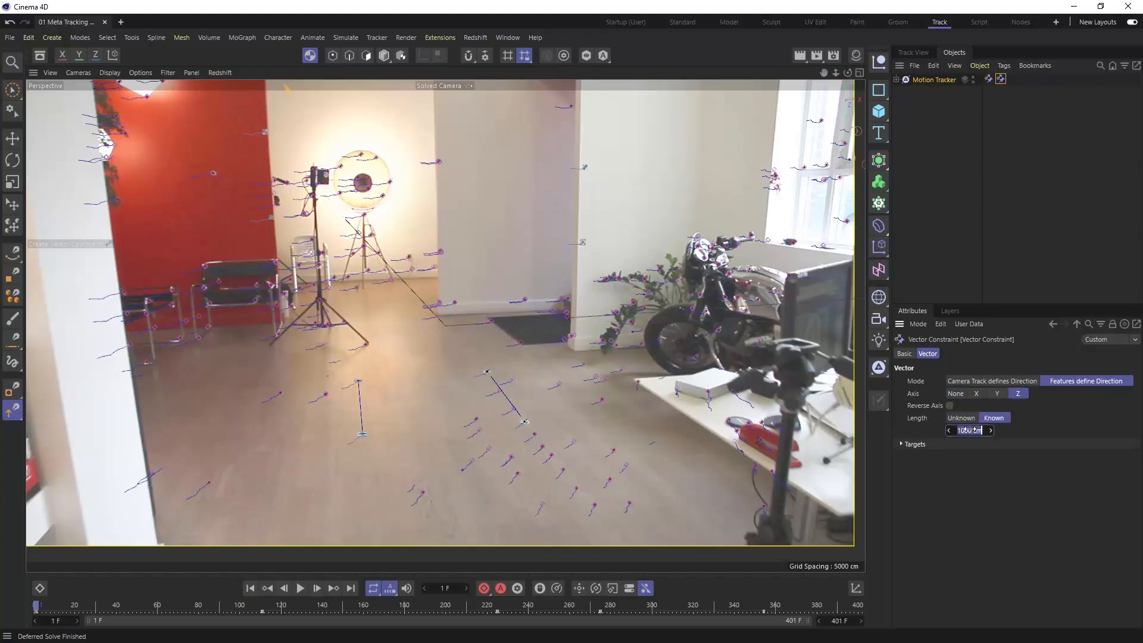
{"action": "type", "text": "50"}
- Duplicate the second vector constraint, target the two near floor tracks User 02 and User 03, and align it to the X axis
{"action": "left_click_drag", "start_coordinate": [1001, 78], "coordinate": [1014, 81]}
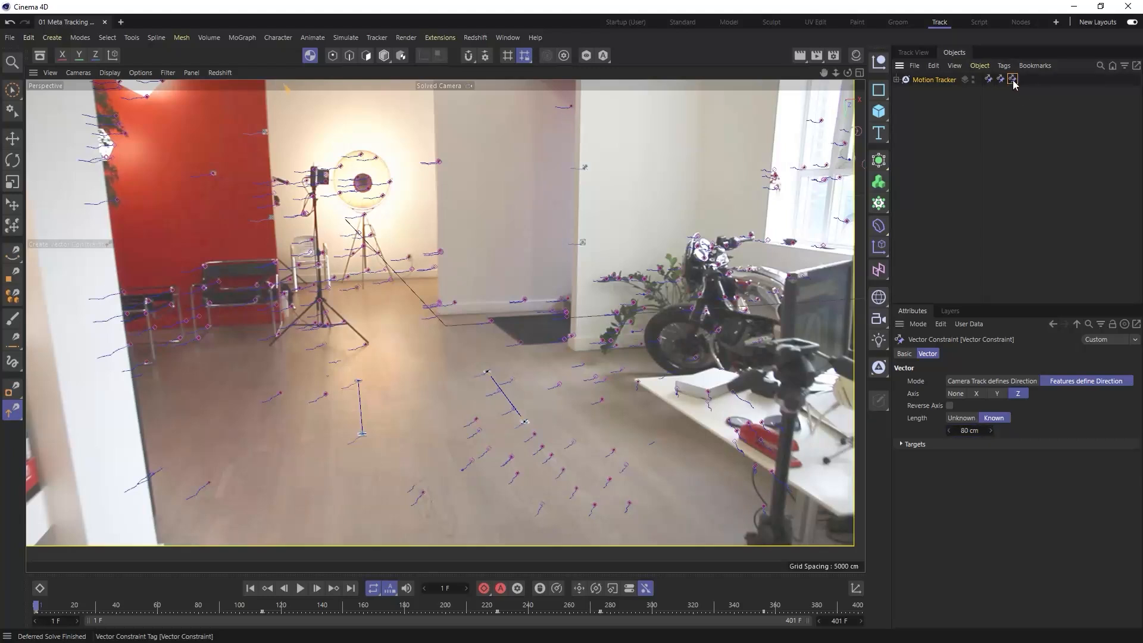
{"action": "left_click", "coordinate": [902, 444]}
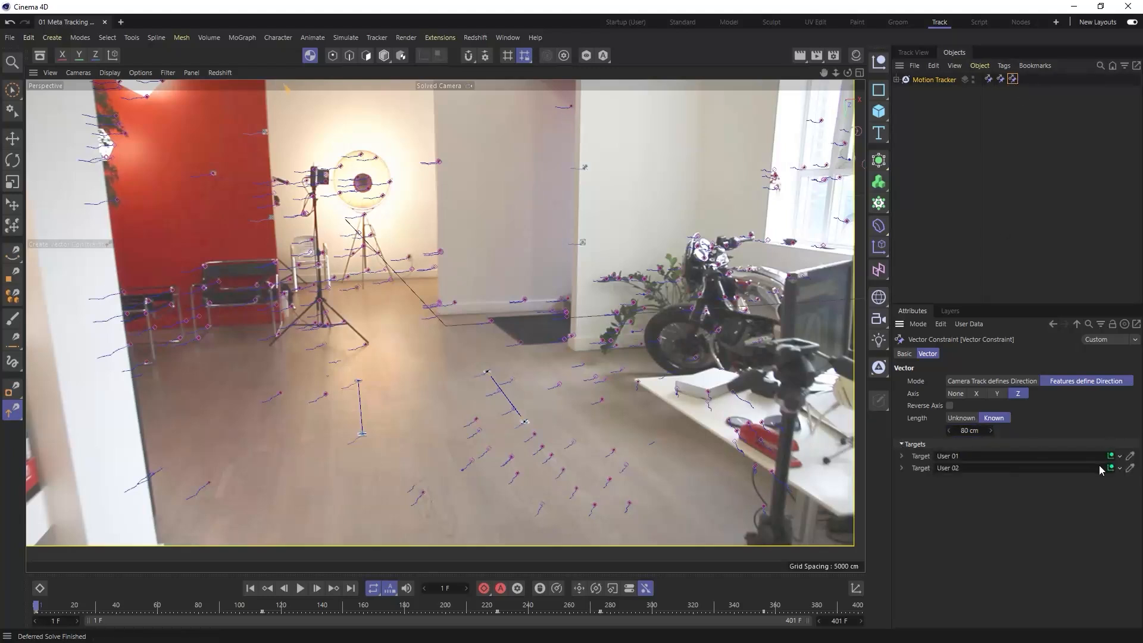
{"action": "left_click", "coordinate": [1130, 456]}
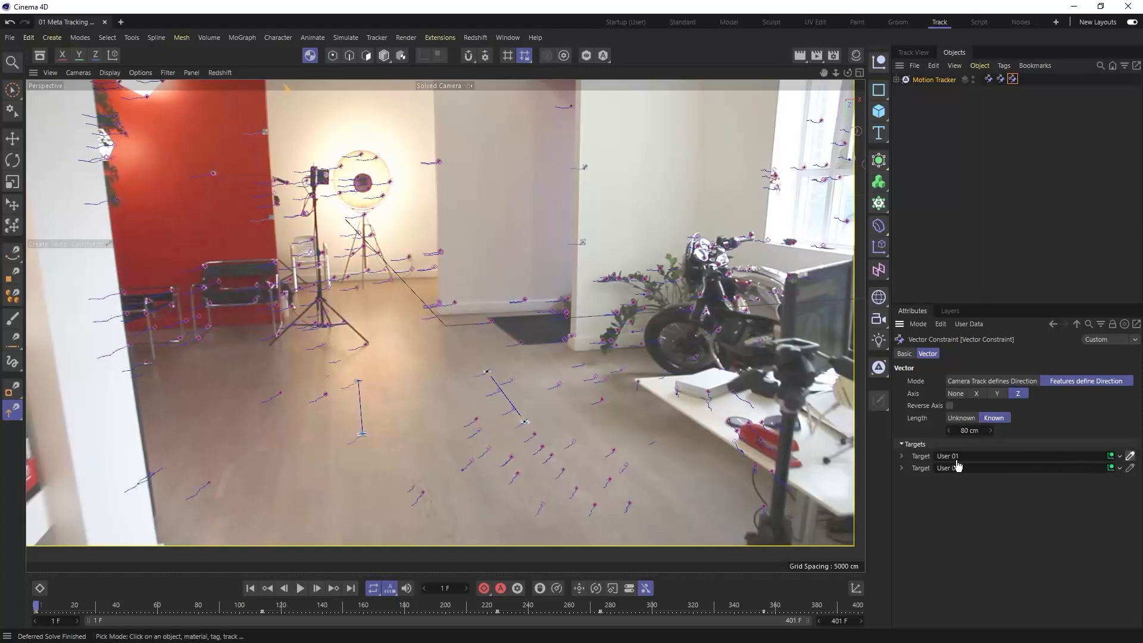
{"action": "left_click", "coordinate": [362, 434]}
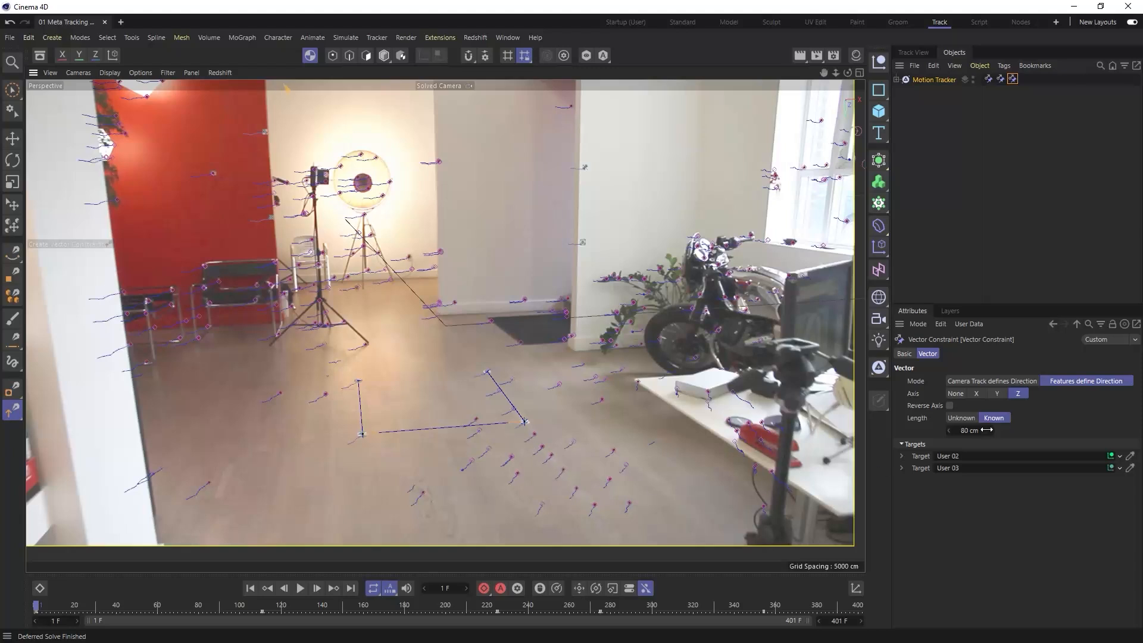
{"action": "left_click", "coordinate": [977, 395]}
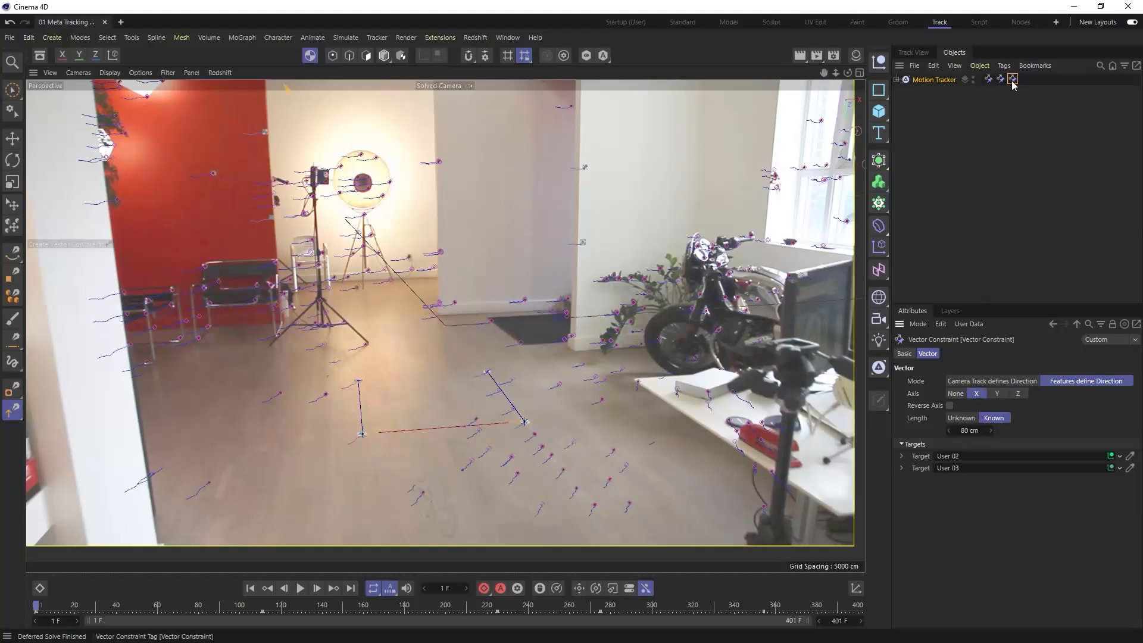
- Retarget another copy of the X-axis vector constraint to the two far floor tracks, User 00 and User 01
{"action": "left_click", "coordinate": [1131, 456]}
{"action": "left_click", "coordinate": [359, 381]}
{"action": "left_click", "coordinate": [1131, 469]}
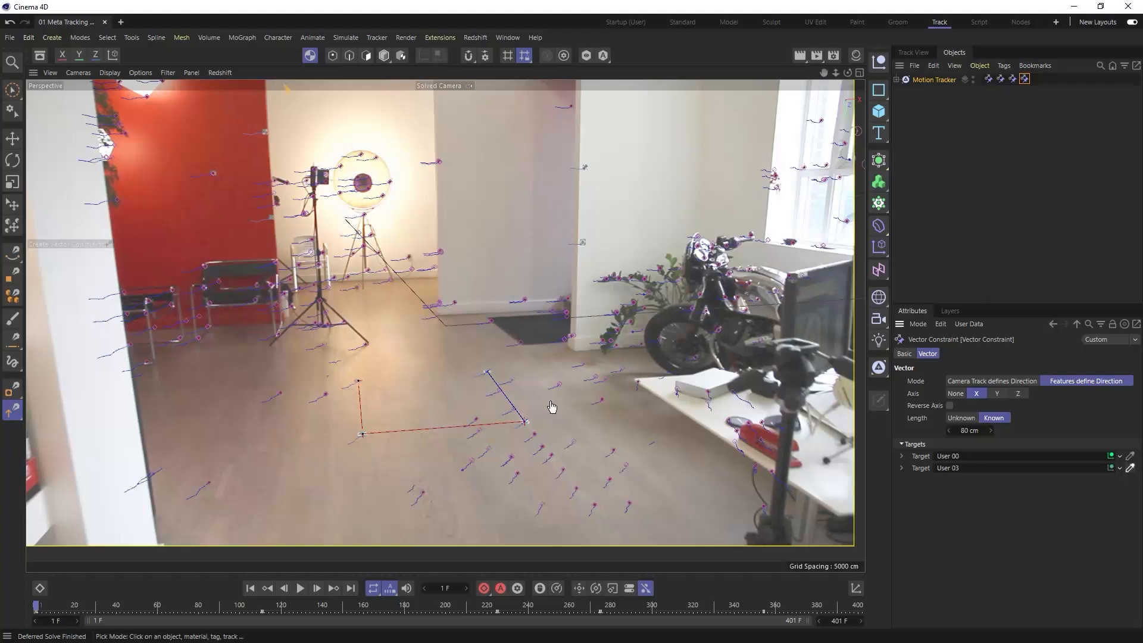
{"action": "left_click", "coordinate": [487, 373]}
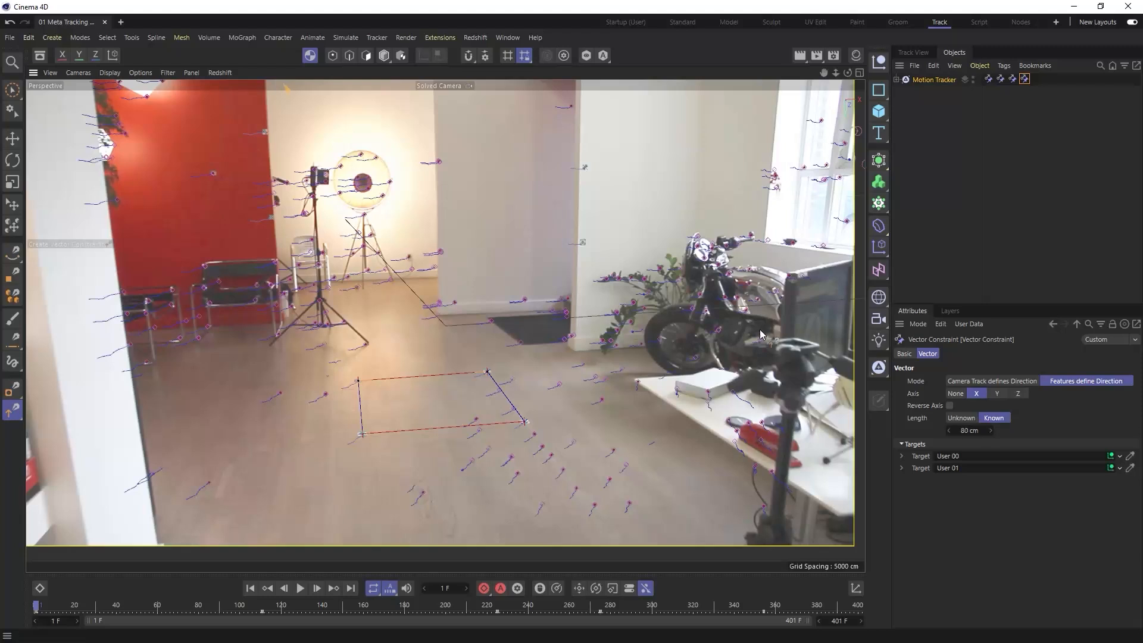
- Show all four views and examine the realigned camera and point cloud from the side and from above
{"action": "left_click", "coordinate": [860, 73]}
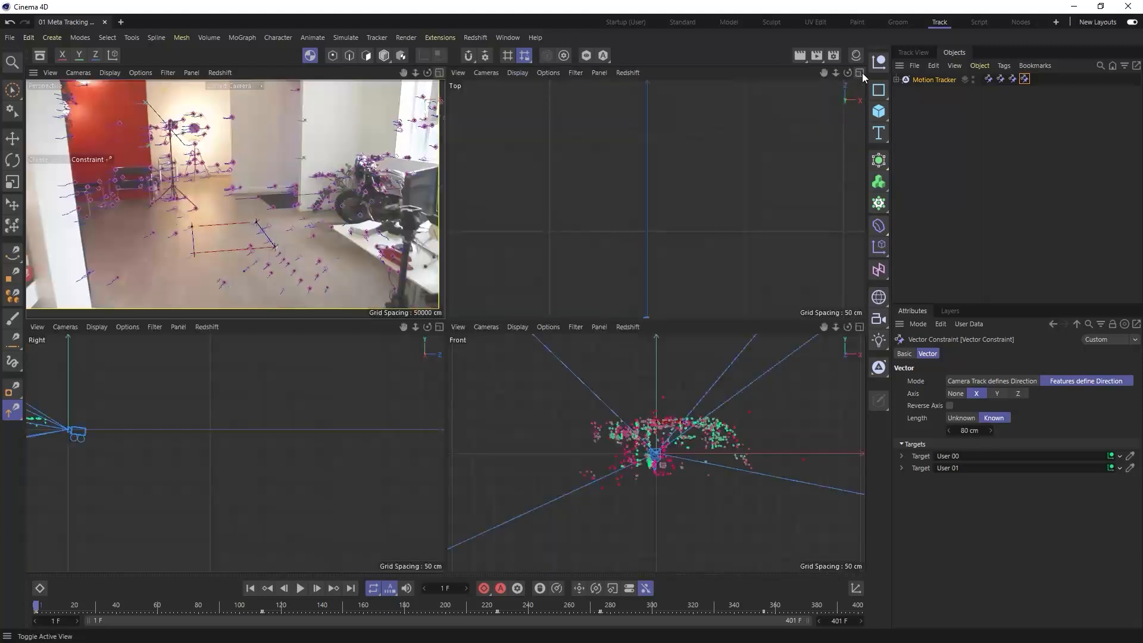
{"action": "middle_click_drag", "start_coordinate": [235, 452], "coordinate": [458, 463], "text": "alt"}
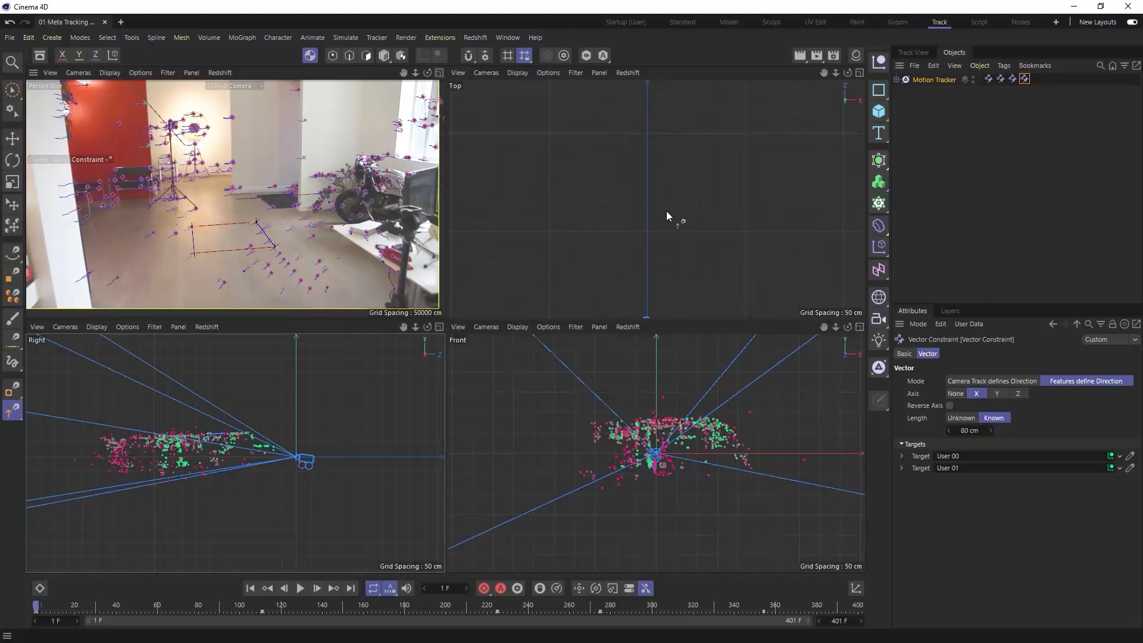
{"action": "middle_click_drag", "start_coordinate": [666, 211], "coordinate": [667, 211], "text": "alt"}
{"action": "middle_click_drag", "start_coordinate": [636, 263], "coordinate": [639, 99], "text": "alt"}
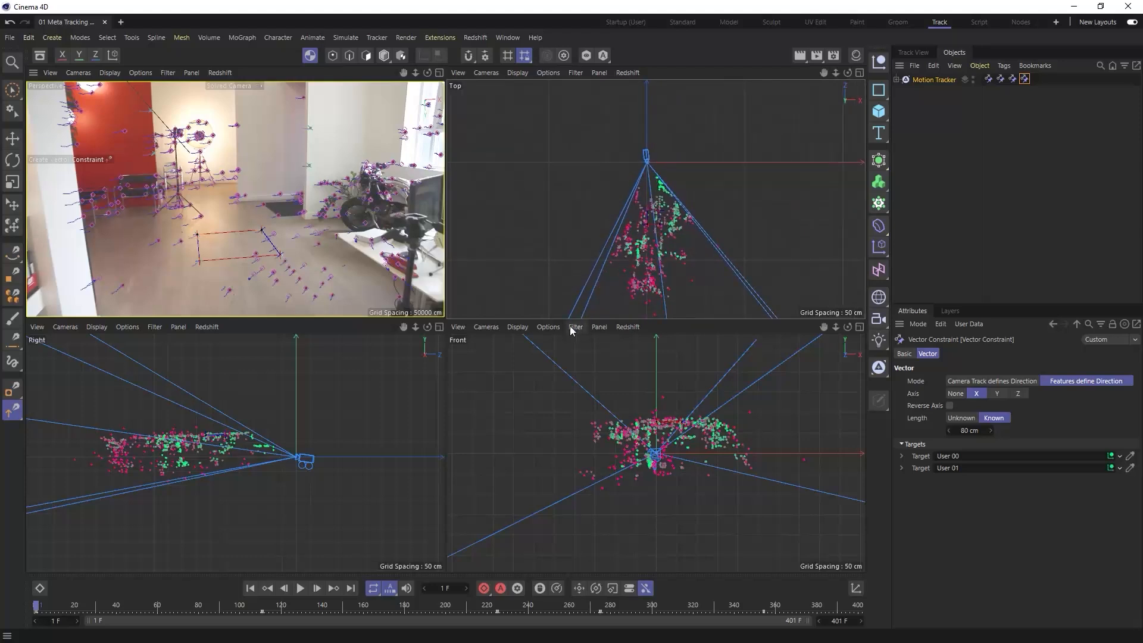
{"action": "middle_click_drag", "start_coordinate": [638, 255], "coordinate": [639, 239], "text": "alt"}
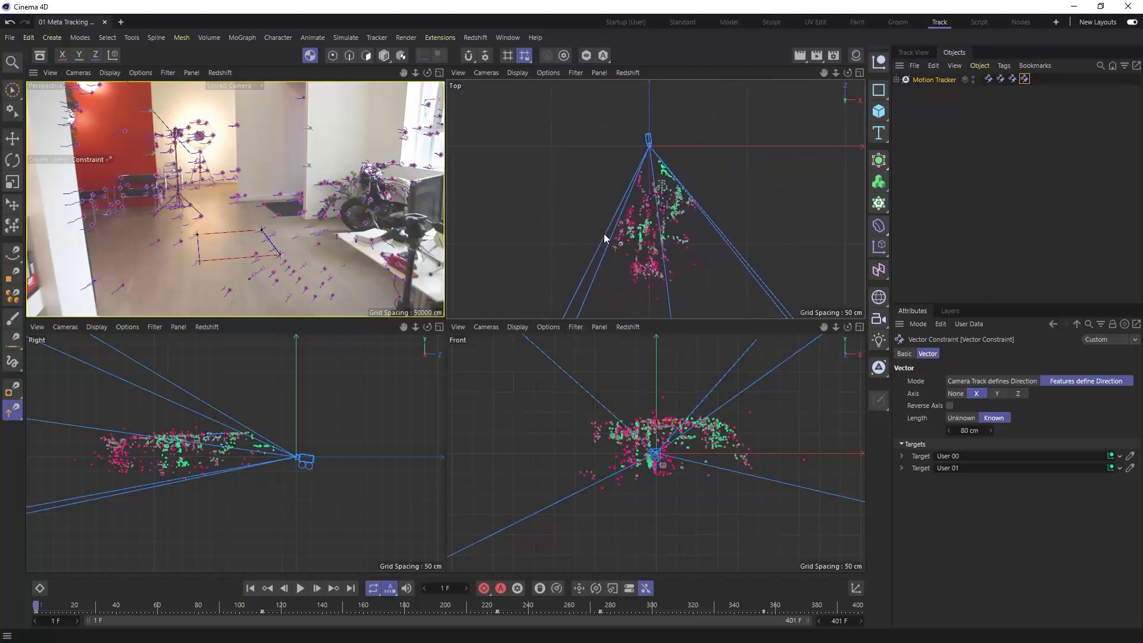
{"action": "left_click", "coordinate": [440, 73]}
- Create a vector constraint on the Motion Tracker between the two tracks on the white wall's vertical edge, User 04 and User 05
{"action": "left_click", "coordinate": [971, 127]}
{"action": "left_click", "coordinate": [897, 79]}
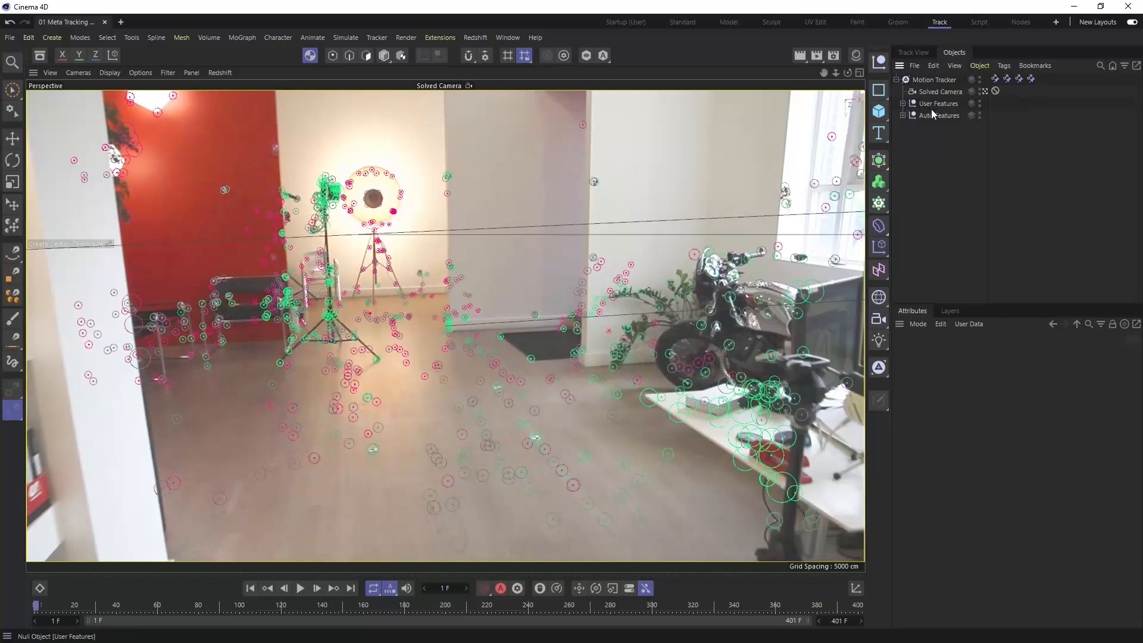
{"action": "left_click", "coordinate": [938, 79]}
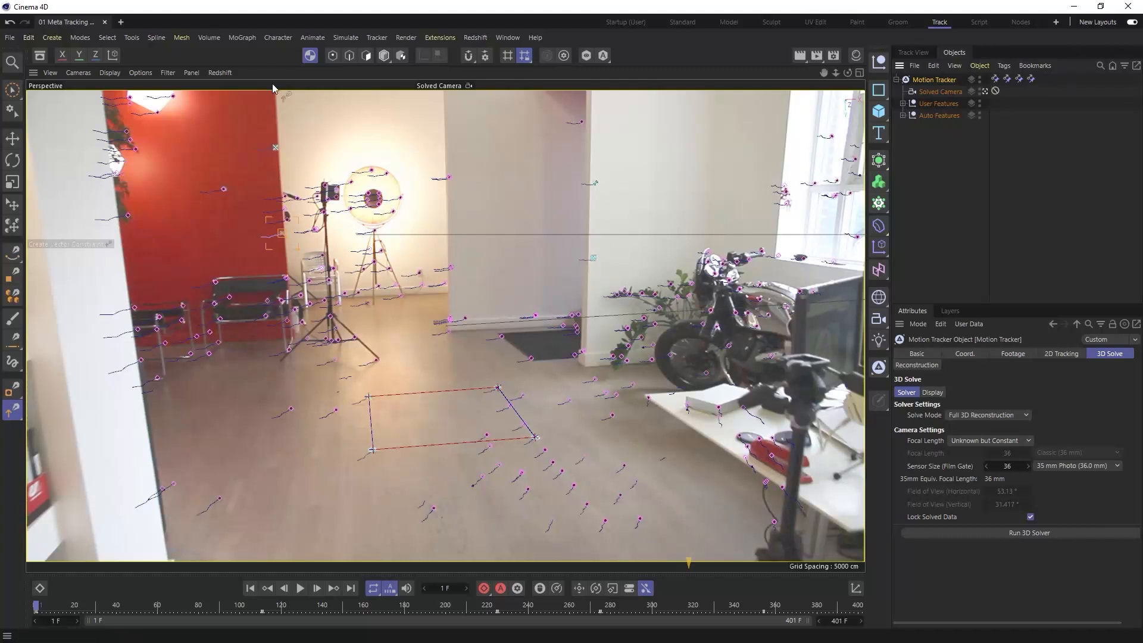
{"action": "left_click", "coordinate": [377, 37]}
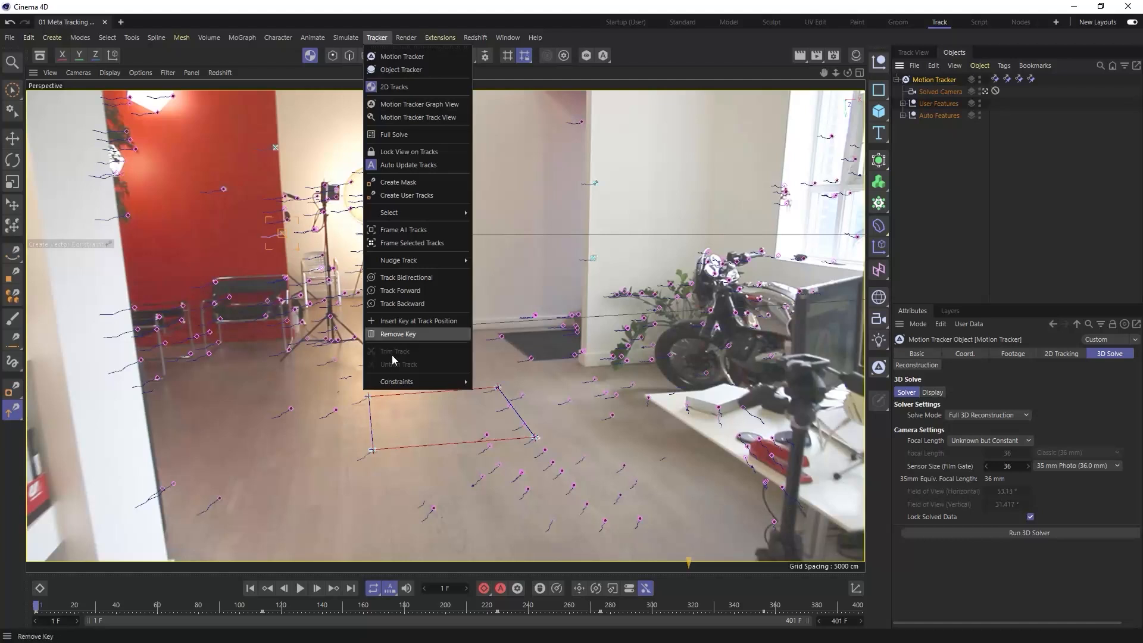
{"action": "left_click", "coordinate": [489, 396]}
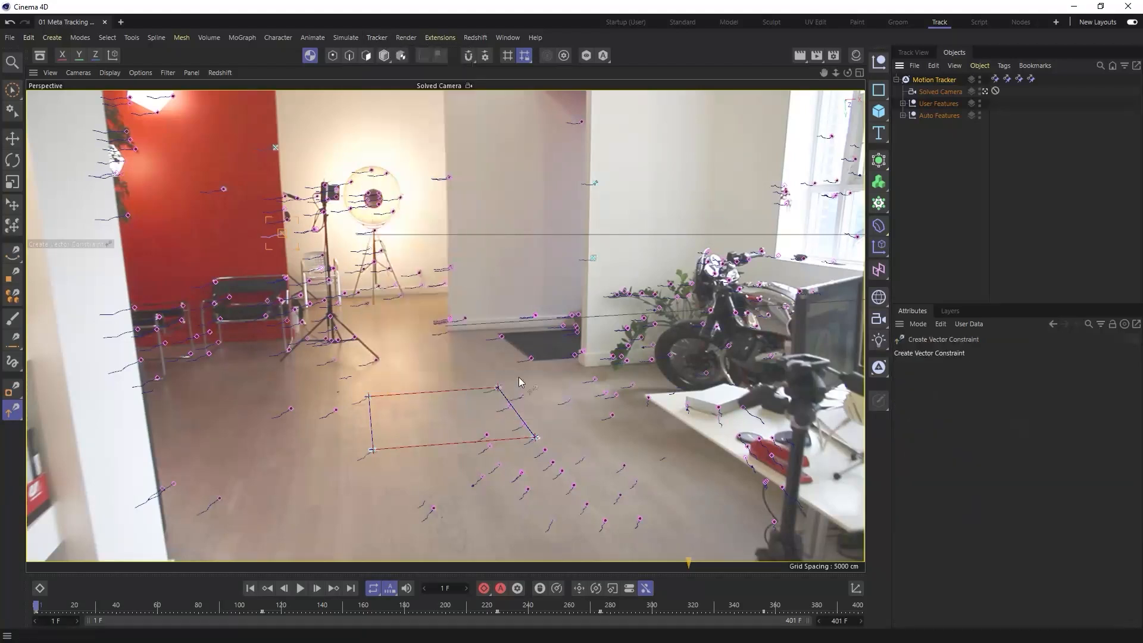
{"action": "left_click", "coordinate": [595, 184]}
{"action": "left_click", "coordinate": [595, 260]}
- Align the white wall's vector constraint to the Y axis and set its known length to 80 cm
{"action": "left_click", "coordinate": [997, 393]}
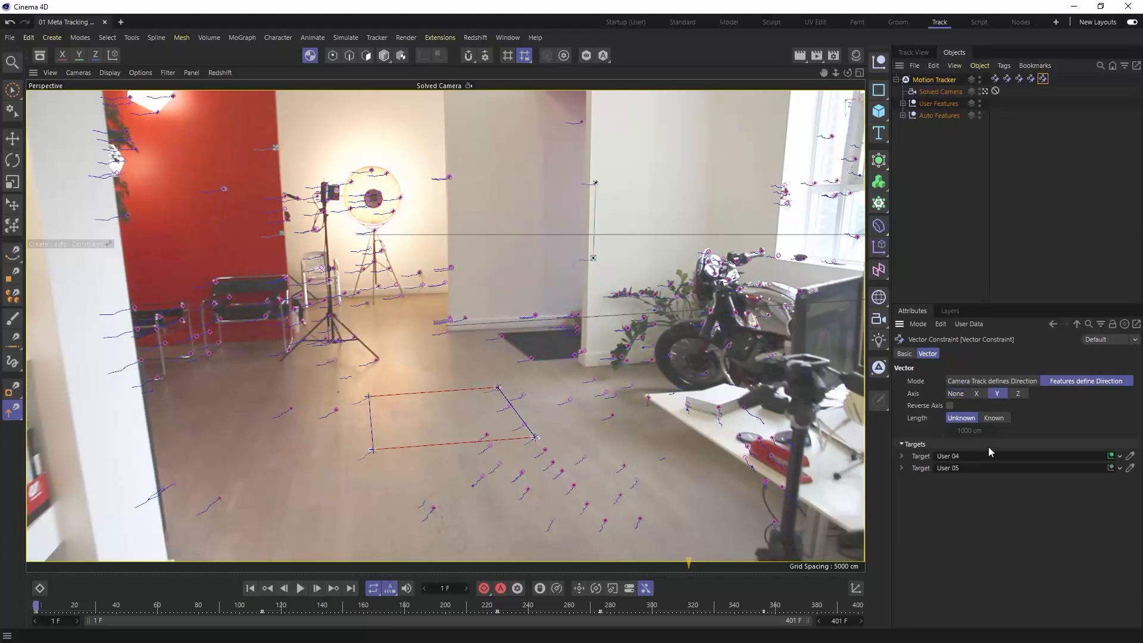
{"action": "left_click", "coordinate": [994, 418]}
{"action": "left_click", "coordinate": [969, 430]}
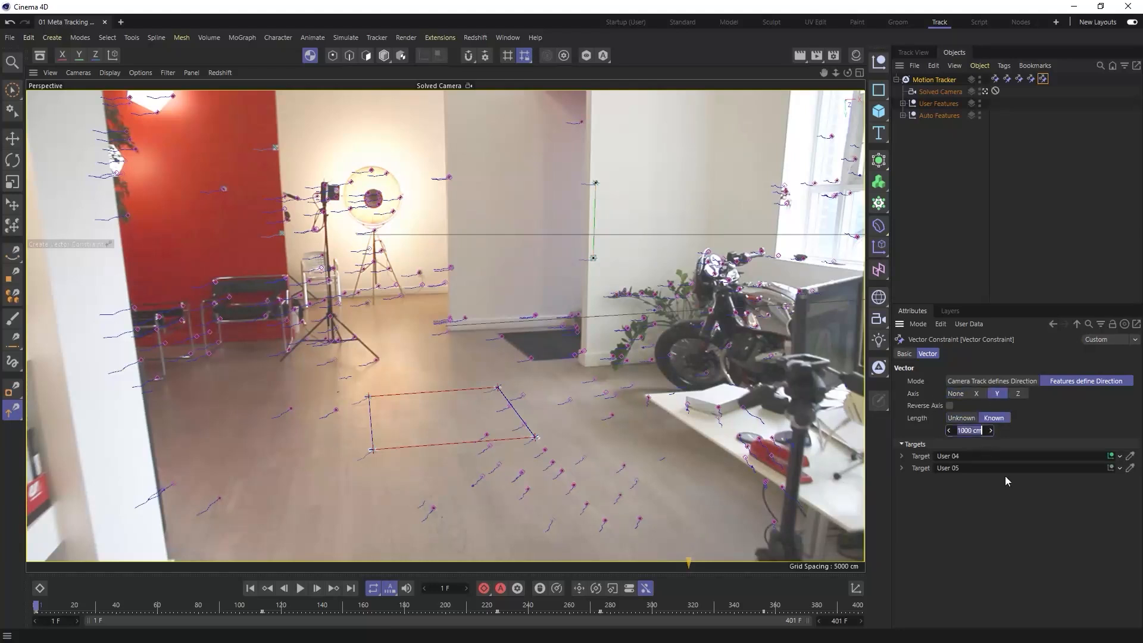
{"action": "type", "text": "80"}
{"action": "key", "text": "Return"}
- Duplicate the Y-axis vector constraint and try to retarget the copy to the two tracks on the red wall's edge
{"action": "left_click_drag", "start_coordinate": [1045, 79], "coordinate": [1058, 80], "text": "ctrl"}
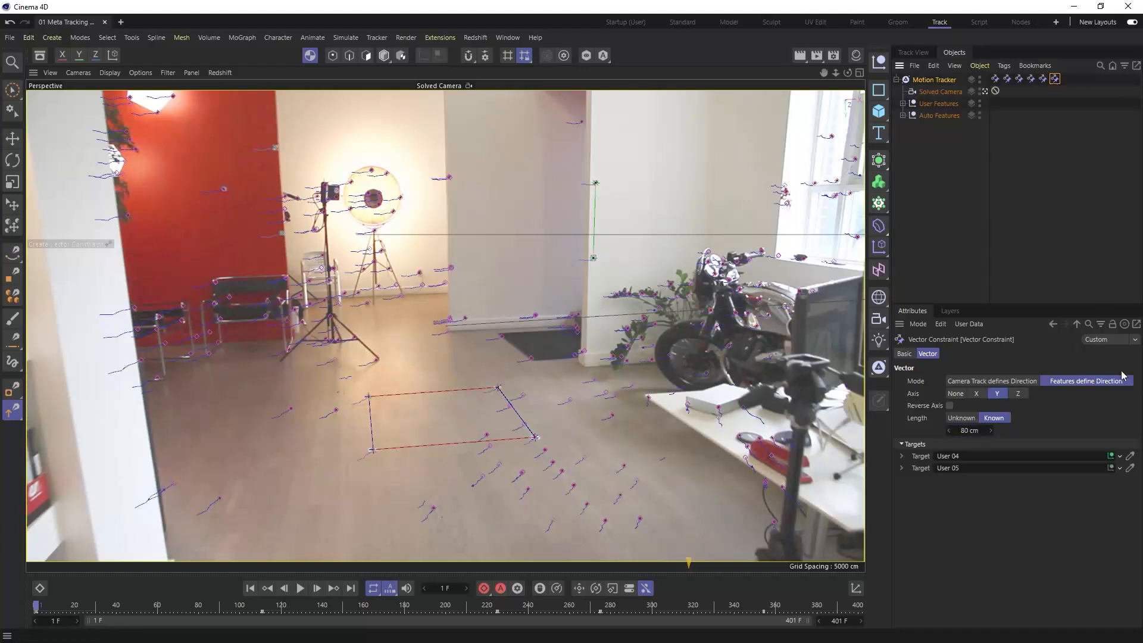
{"action": "left_click", "coordinate": [1130, 456]}
{"action": "left_click", "coordinate": [276, 149]}
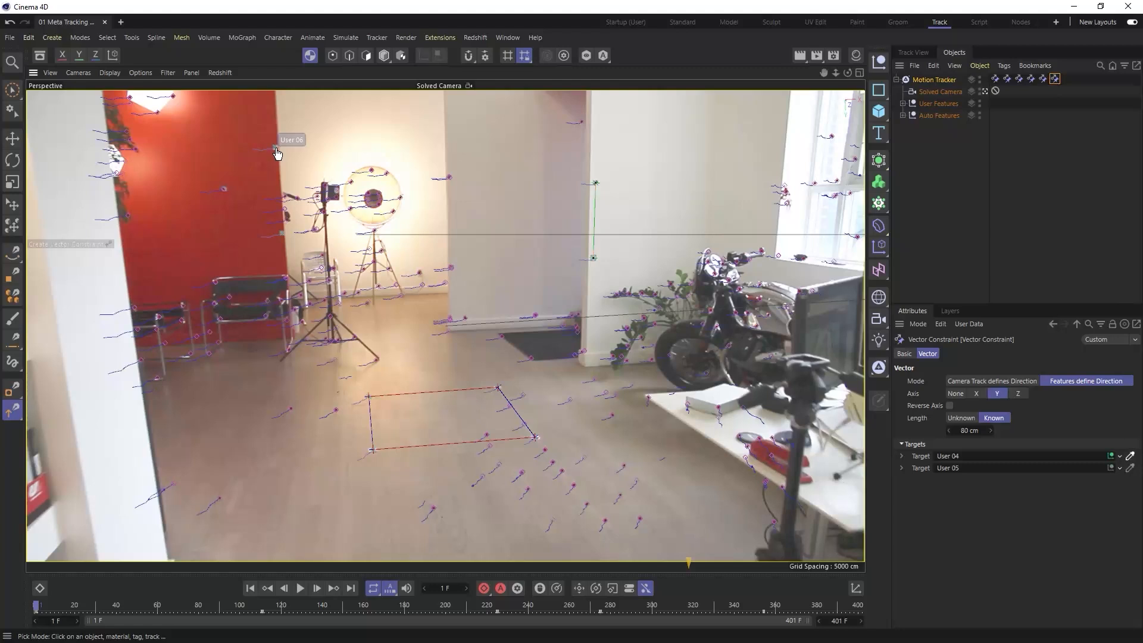
{"action": "left_click", "coordinate": [1130, 468]}
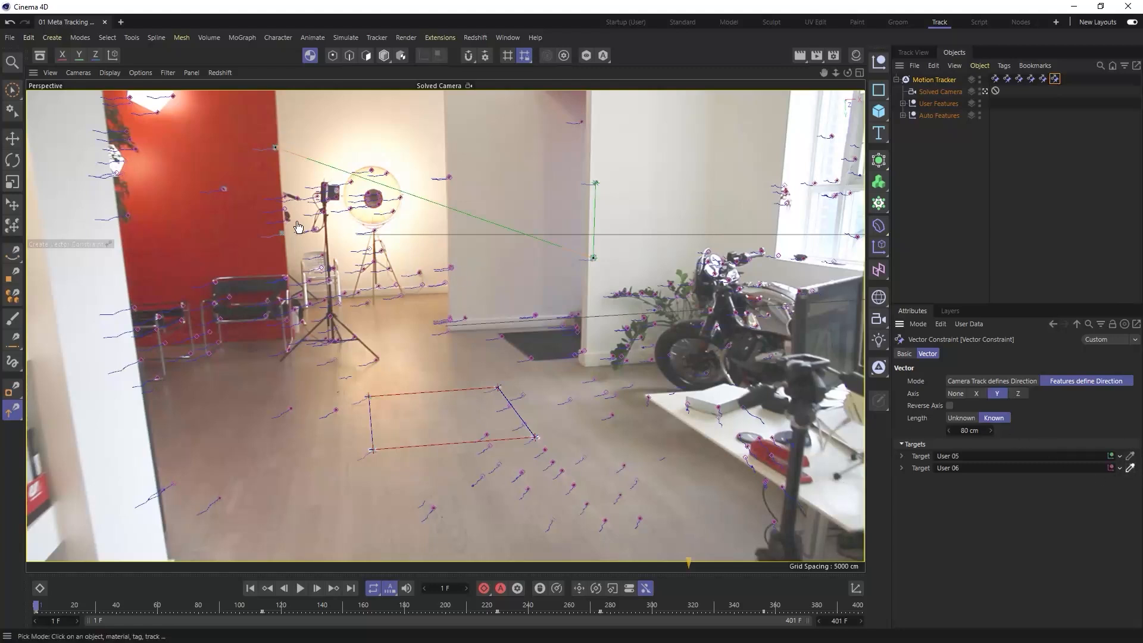
{"action": "left_click", "coordinate": [283, 234]}
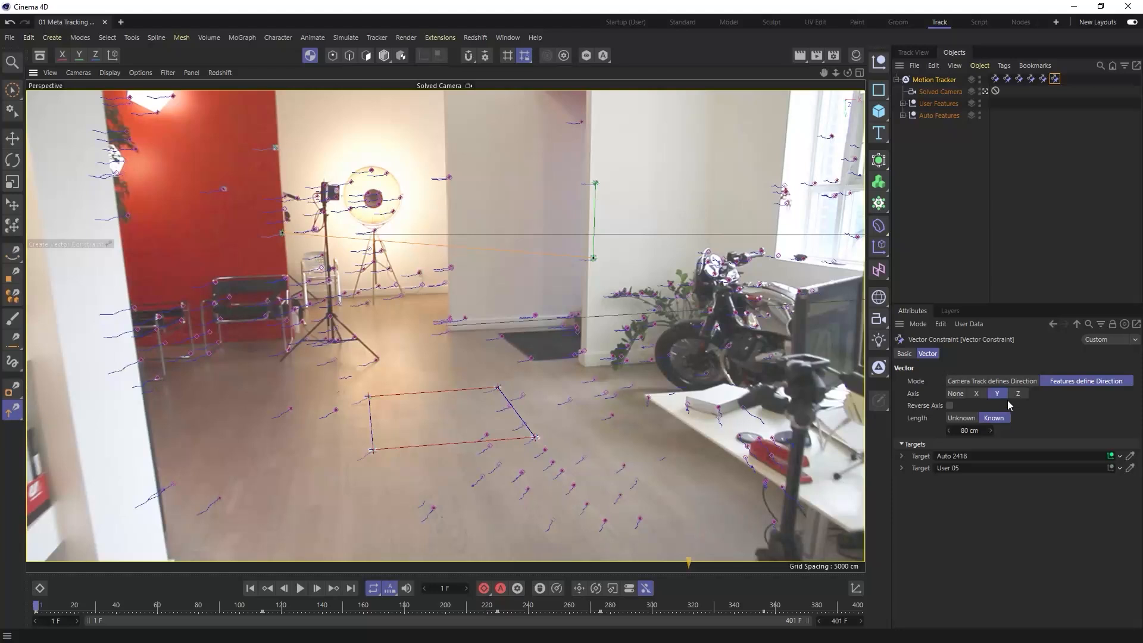
{"action": "left_click_drag", "start_coordinate": [414, 605], "coordinate": [30, 587]}
{"action": "left_click", "coordinate": [860, 73]}
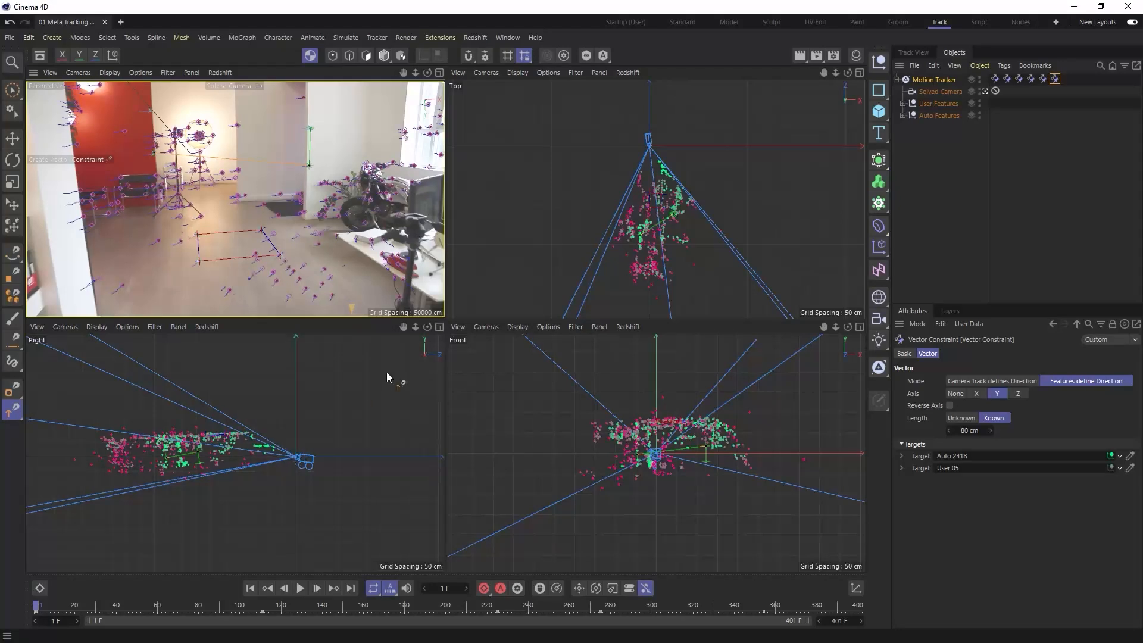
{"action": "left_click", "coordinate": [439, 73]}
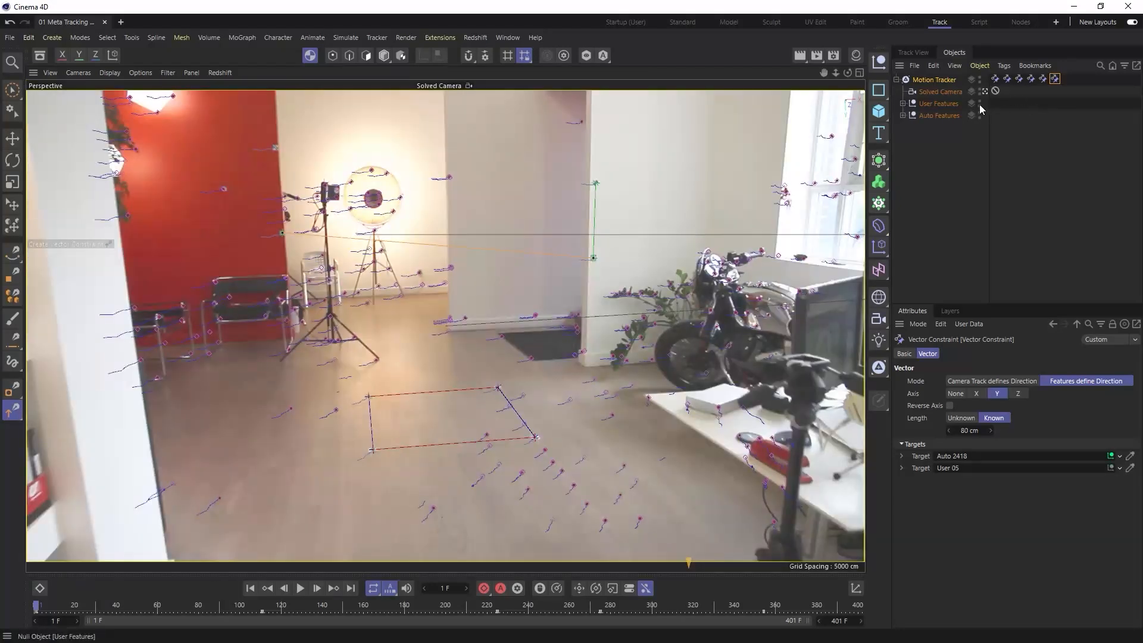
- Add a Y-axis planar constraint to the Motion Tracker and attach its corners to floor tracks User 03, User 00 and User 01
{"action": "right_click", "coordinate": [937, 84]}
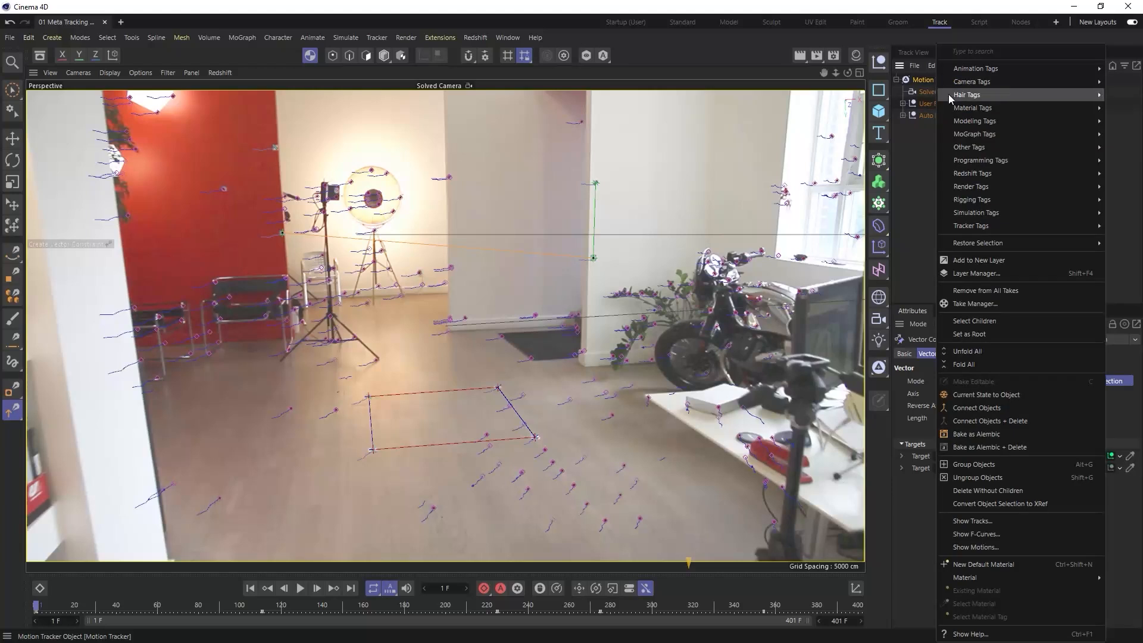
{"action": "mouse_move", "coordinate": [991, 227]}
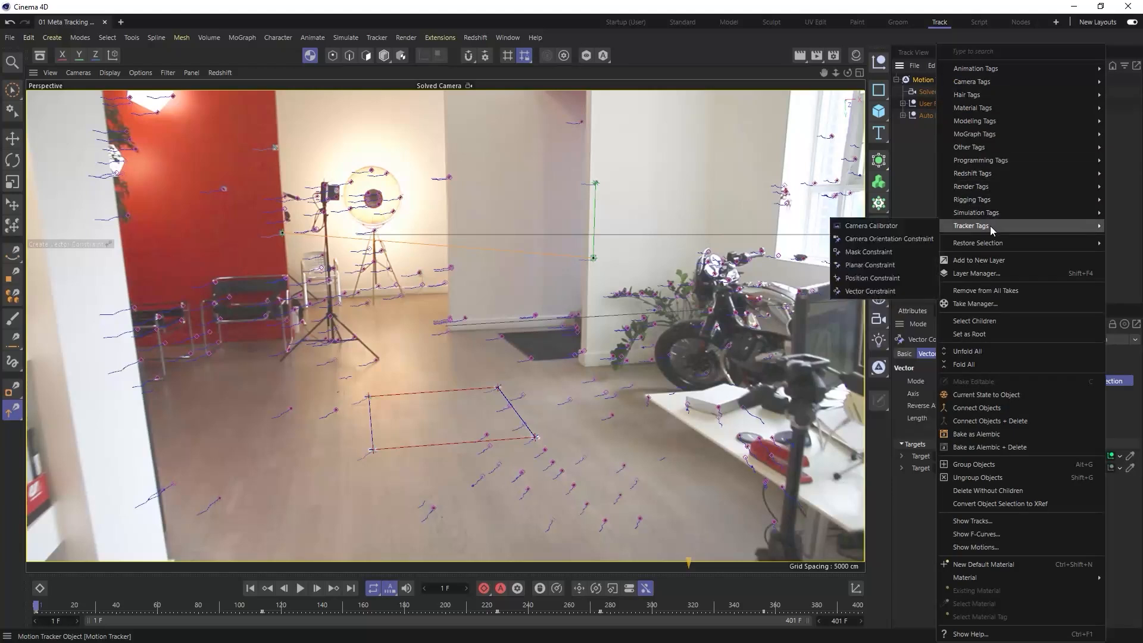
{"action": "left_click", "coordinate": [902, 266]}
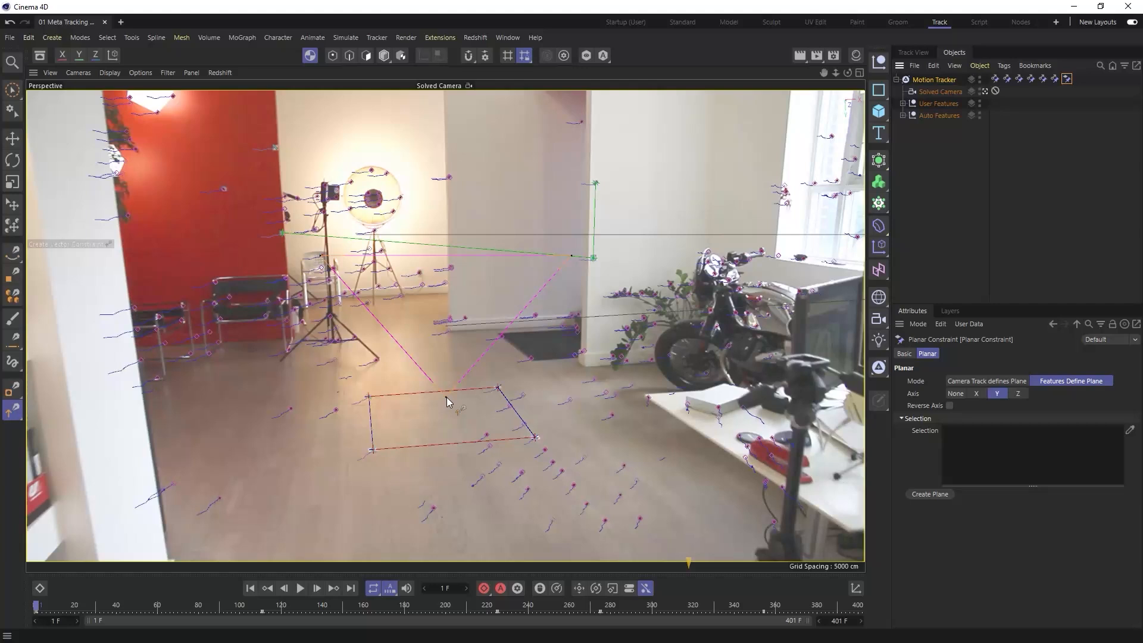
{"action": "key", "text": "e"}
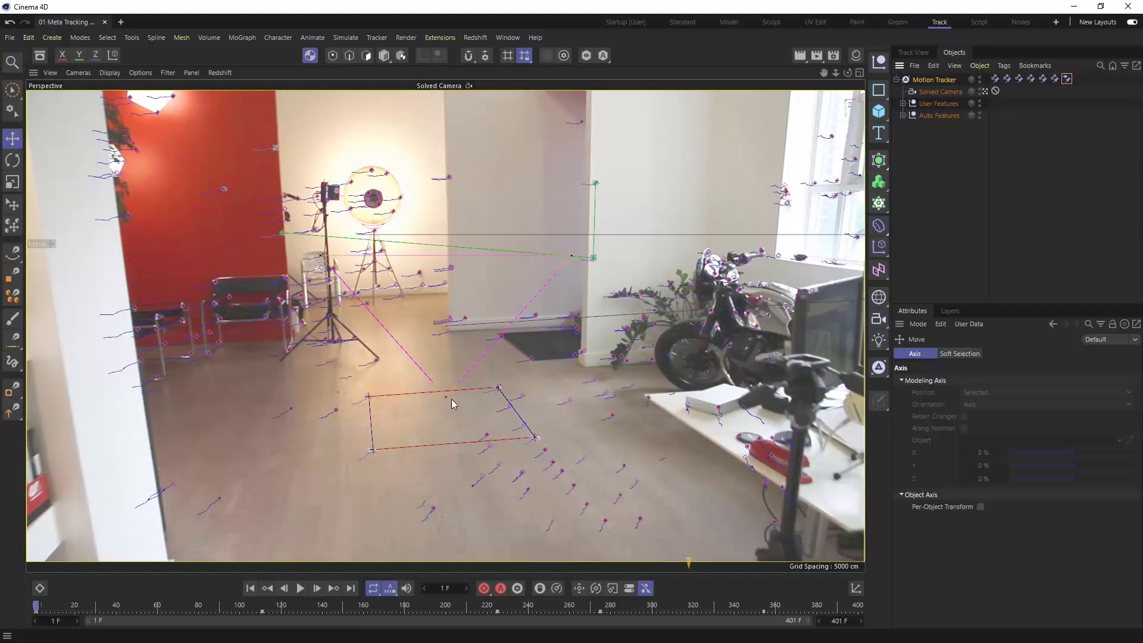
{"action": "left_click_drag", "start_coordinate": [445, 399], "coordinate": [373, 451]}
{"action": "left_click_drag", "start_coordinate": [335, 270], "coordinate": [370, 396]}
{"action": "left_click_drag", "start_coordinate": [572, 256], "coordinate": [498, 388]}
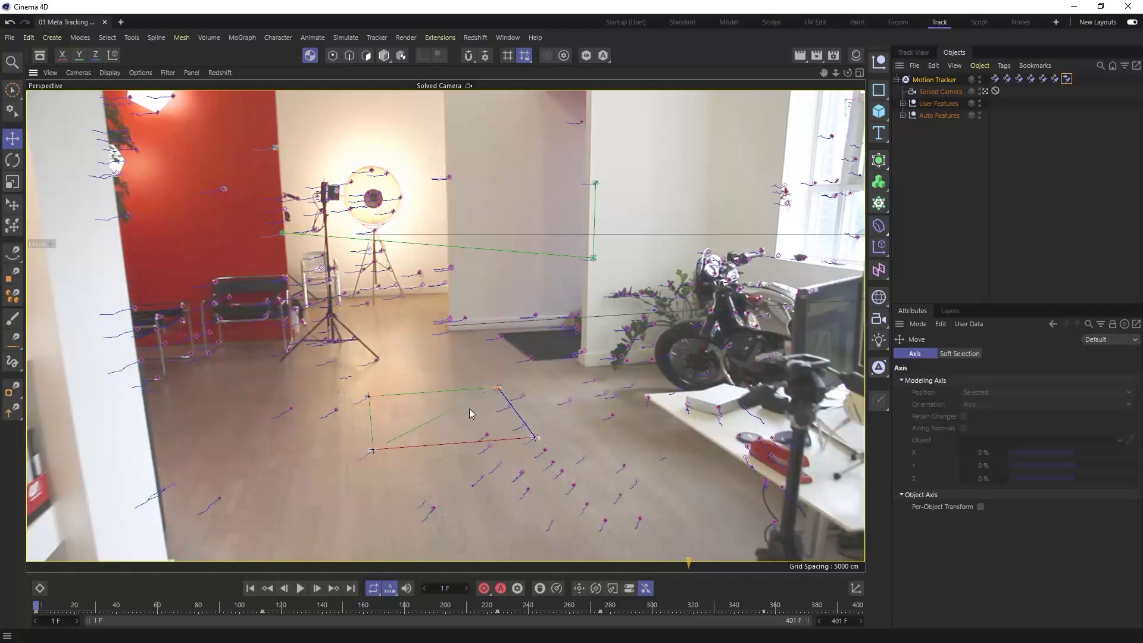
{"action": "left_click", "coordinate": [1067, 79]}
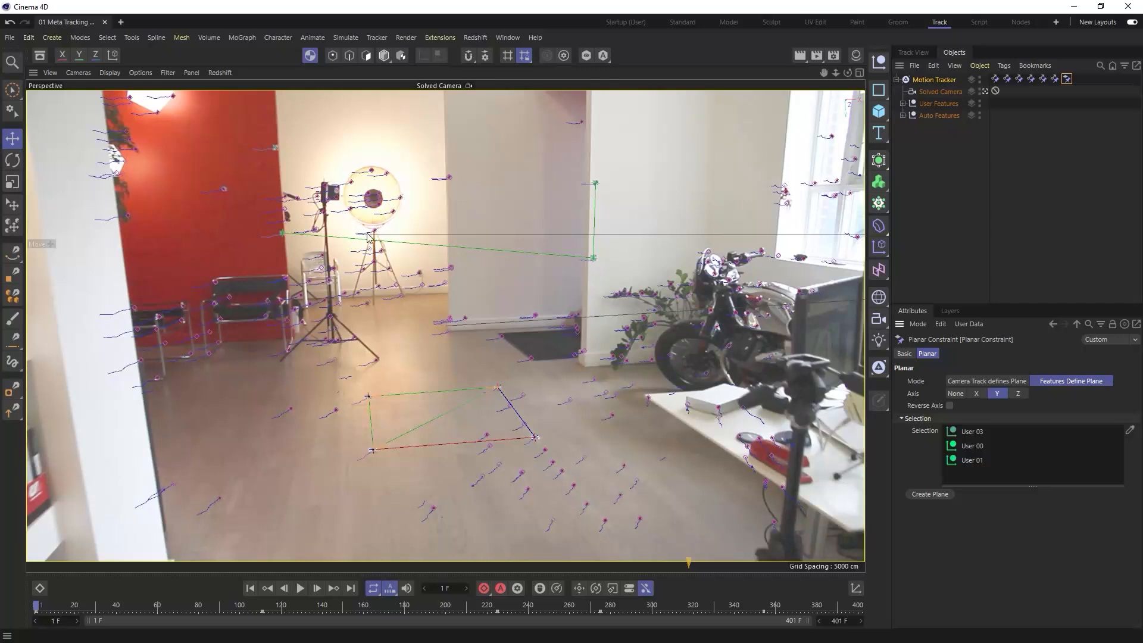
- Retarget the duplicated vector constraint to User 06 and User 07 on the red wall's edge and check it in all four views
{"action": "left_click", "coordinate": [1054, 79]}
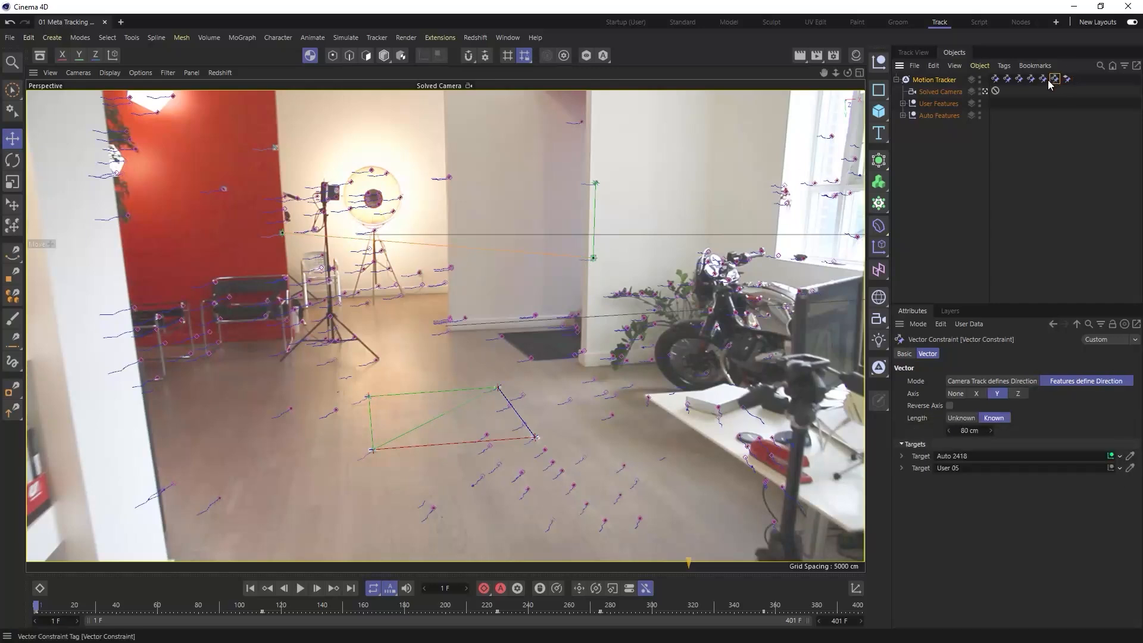
{"action": "left_click", "coordinate": [1131, 457]}
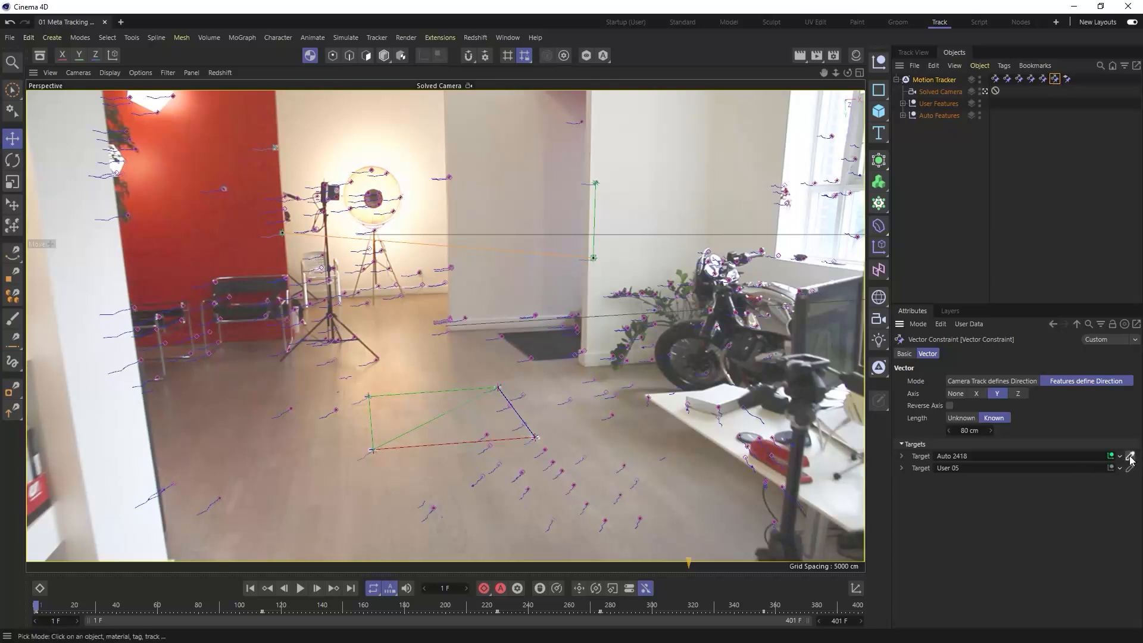
{"action": "left_click", "coordinate": [277, 147]}
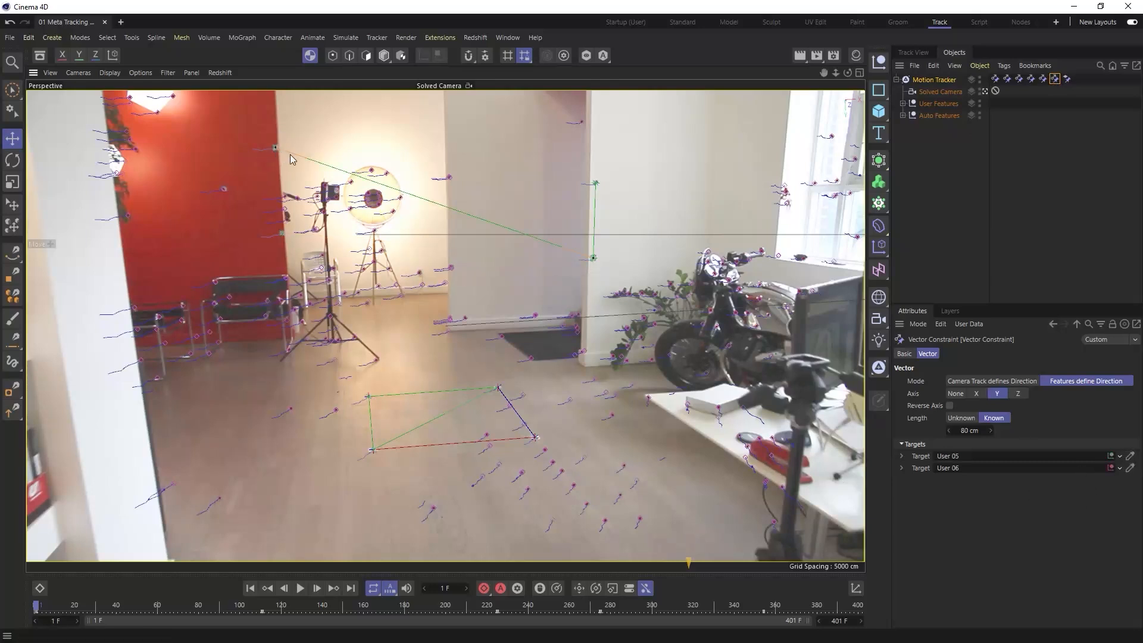
{"action": "left_click", "coordinate": [1131, 469]}
{"action": "left_click", "coordinate": [282, 235]}
{"action": "left_click", "coordinate": [1130, 468]}
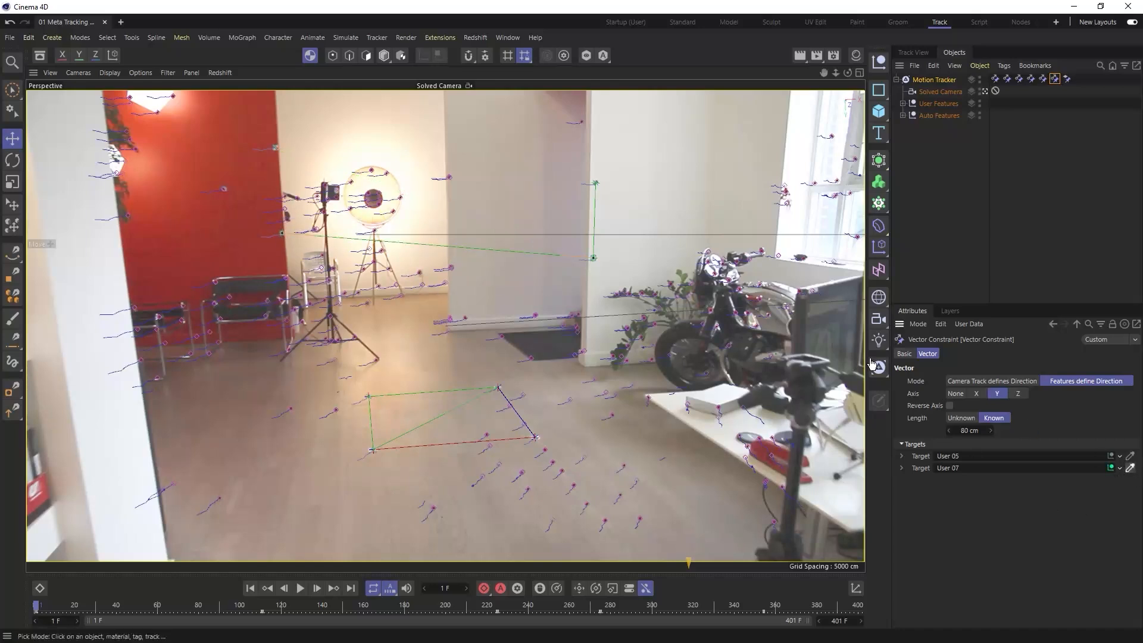
{"action": "left_click", "coordinate": [276, 148]}
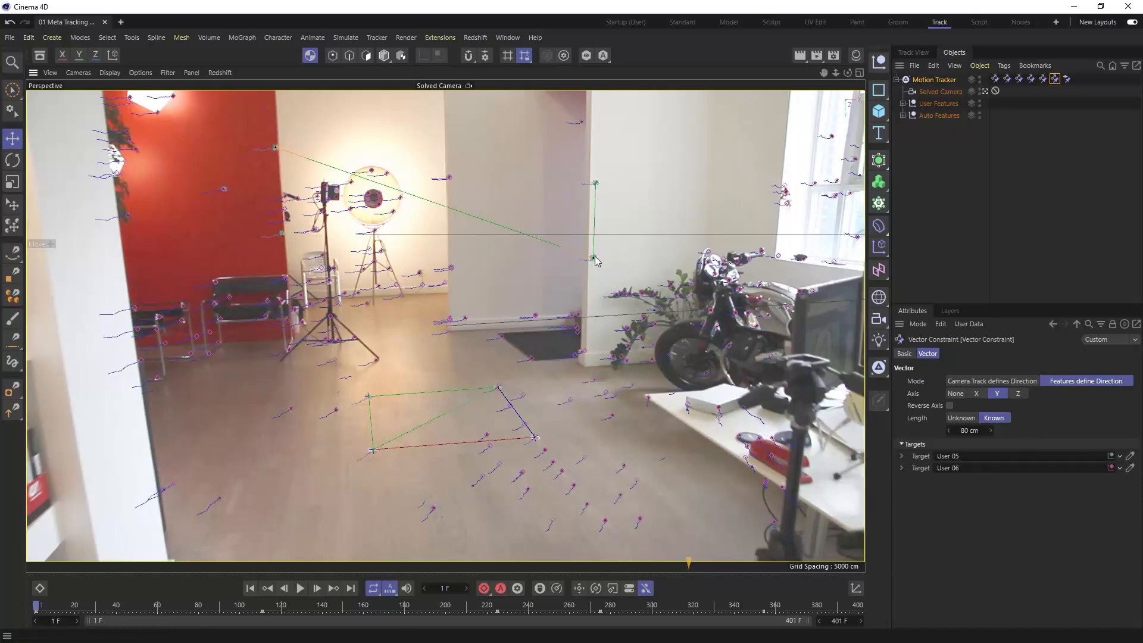
{"action": "left_click_drag", "start_coordinate": [591, 259], "coordinate": [283, 233]}
{"action": "left_click", "coordinate": [860, 74]}
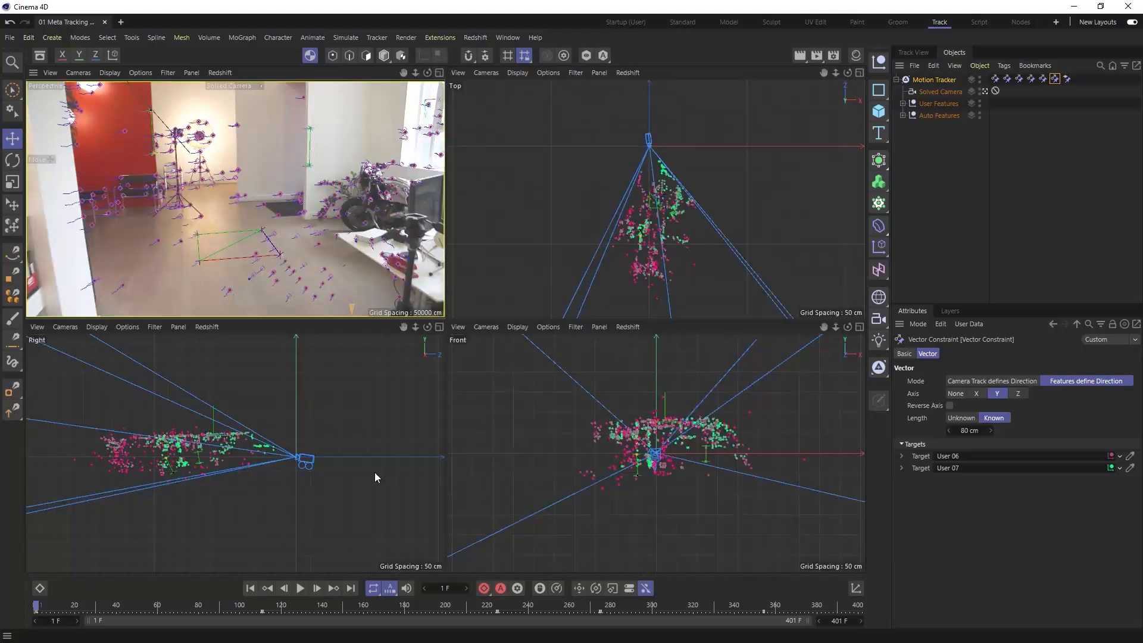
{"action": "left_click", "coordinate": [439, 73]}
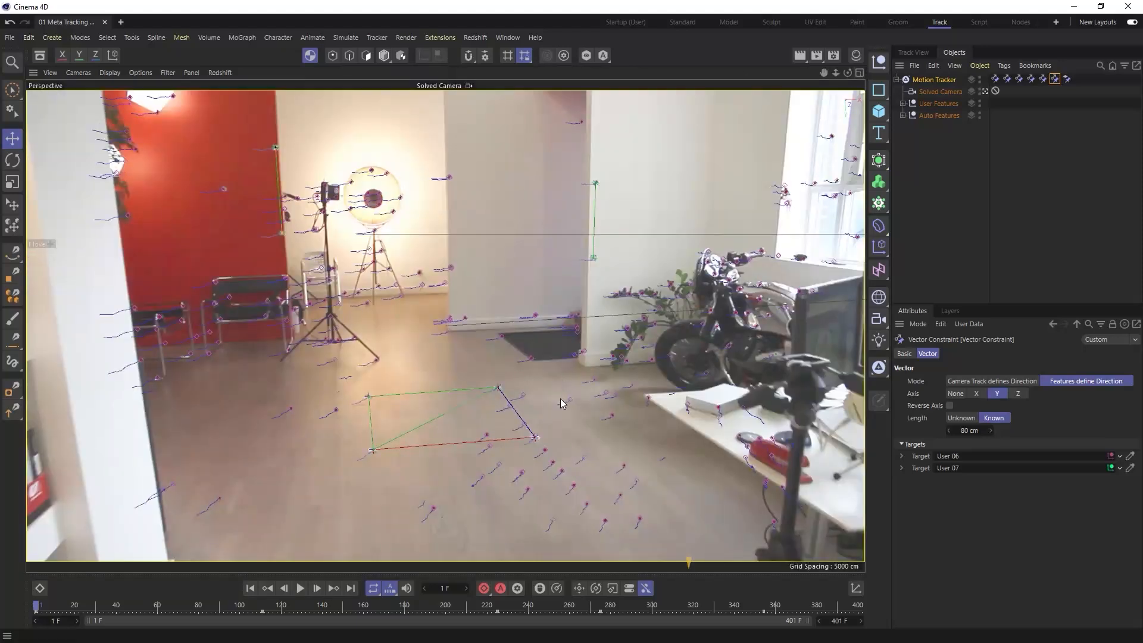
- Add a position constraint to the Motion Tracker that places floor track User 03 at position 0, 0, 0
{"action": "right_click", "coordinate": [927, 84]}
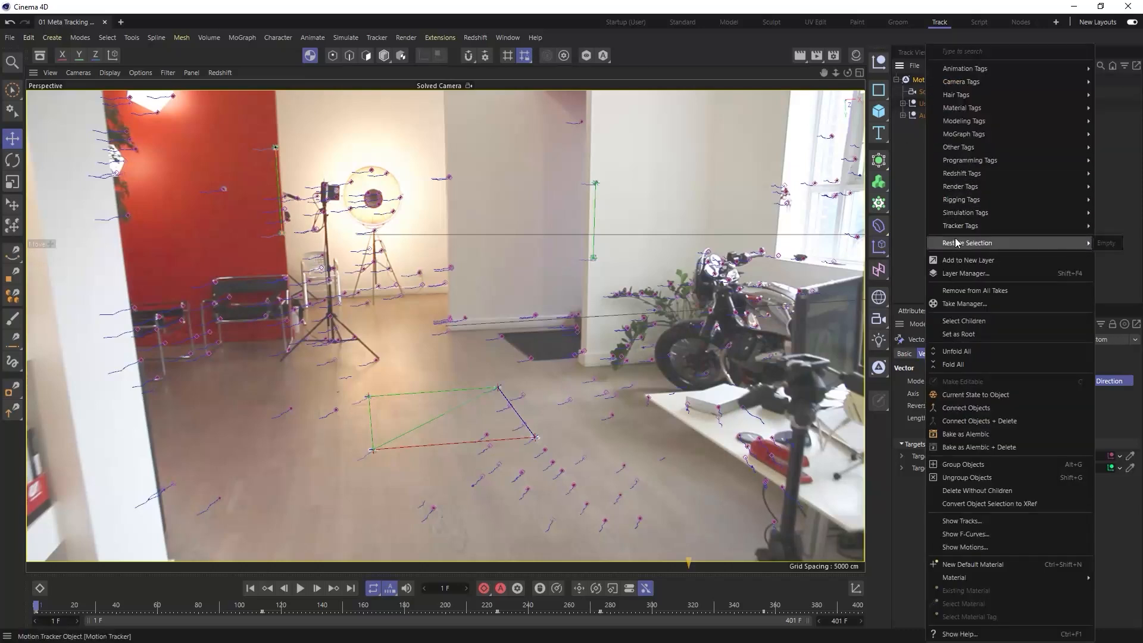
{"action": "mouse_move", "coordinate": [963, 229]}
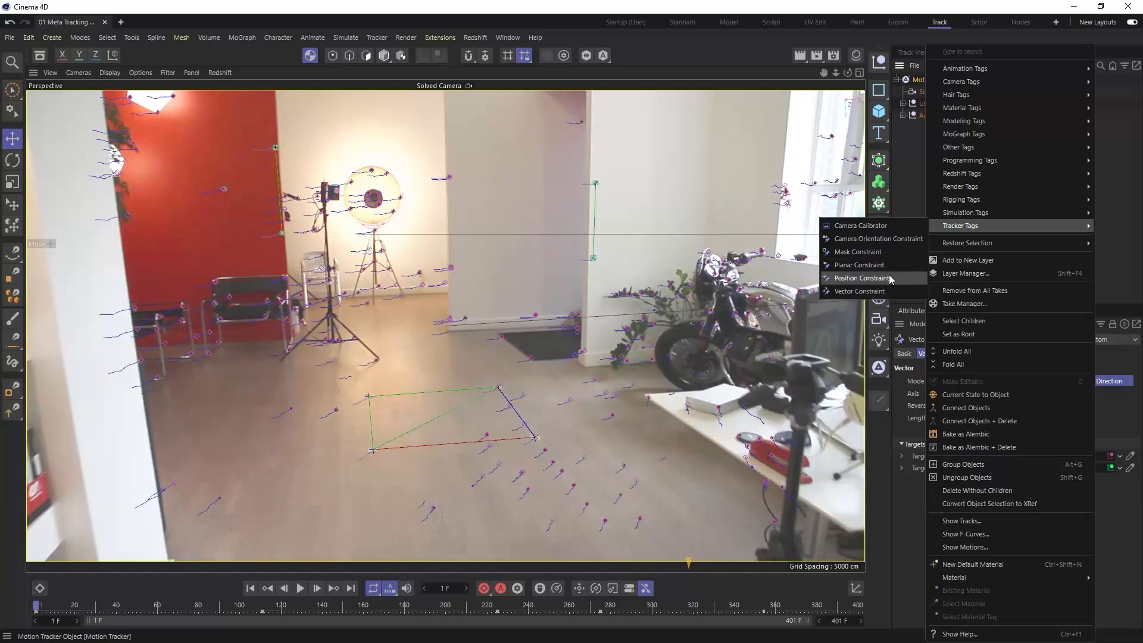
{"action": "left_click", "coordinate": [861, 278]}
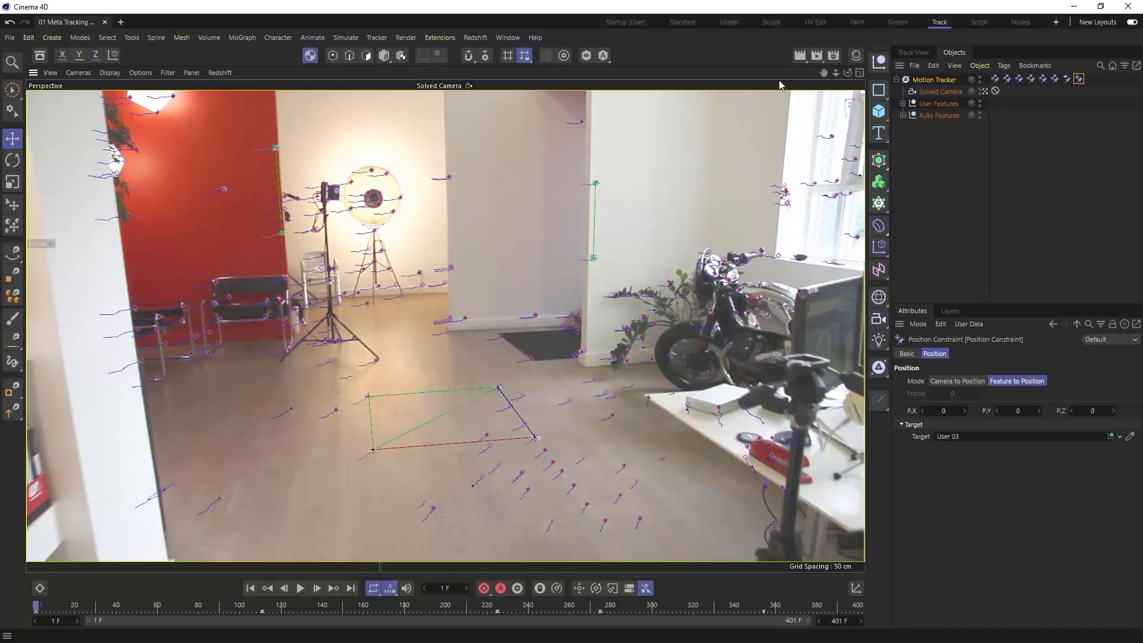
- Examine the point cloud in the side view and delete the red wall's vector constraint from the Motion Tracker
{"action": "left_click", "coordinate": [859, 73]}
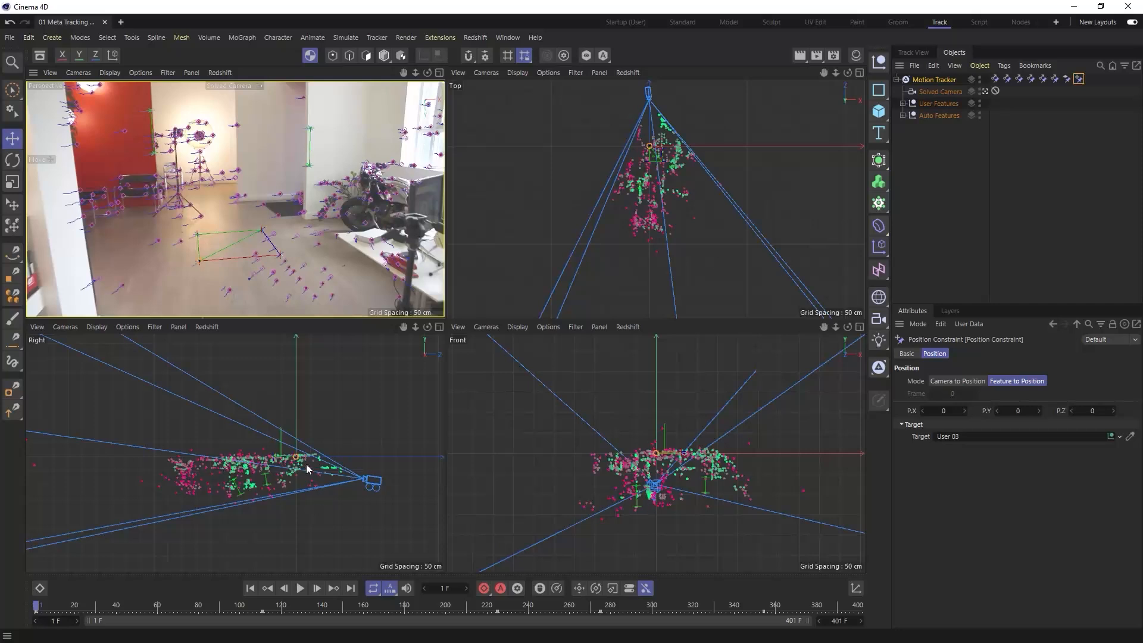
{"action": "scroll", "coordinate": [287, 464], "scroll_direction": "up", "scroll_amount": 3}
{"action": "scroll", "coordinate": [292, 468], "scroll_direction": "up", "scroll_amount": 2}
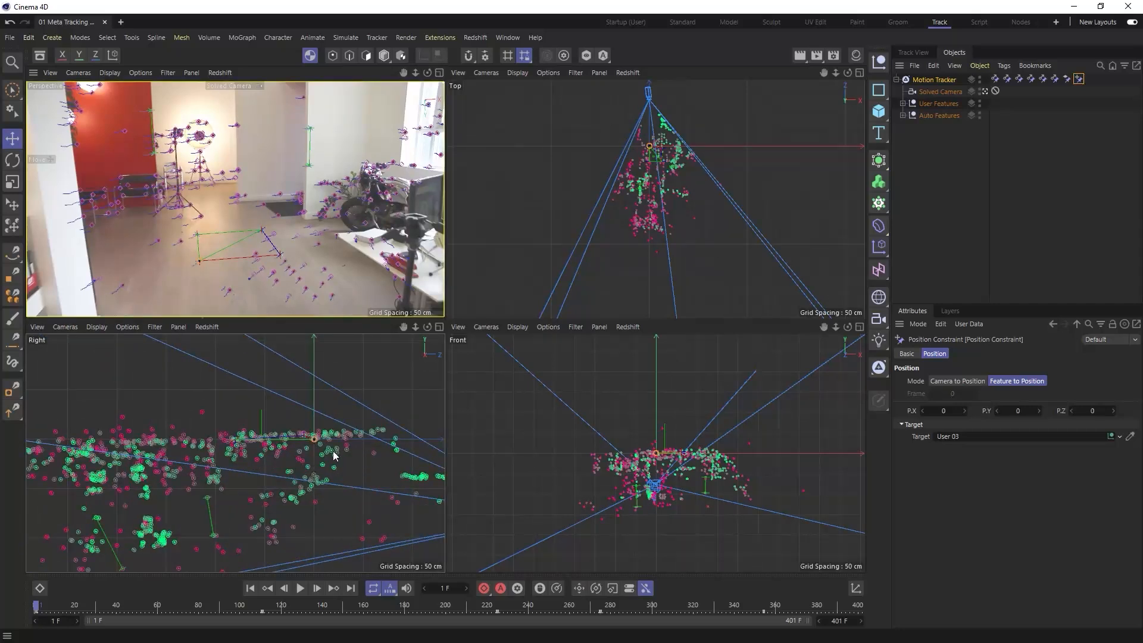
{"action": "scroll", "coordinate": [336, 453], "scroll_direction": "up", "scroll_amount": 2}
{"action": "scroll", "coordinate": [339, 450], "scroll_direction": "down", "scroll_amount": 3}
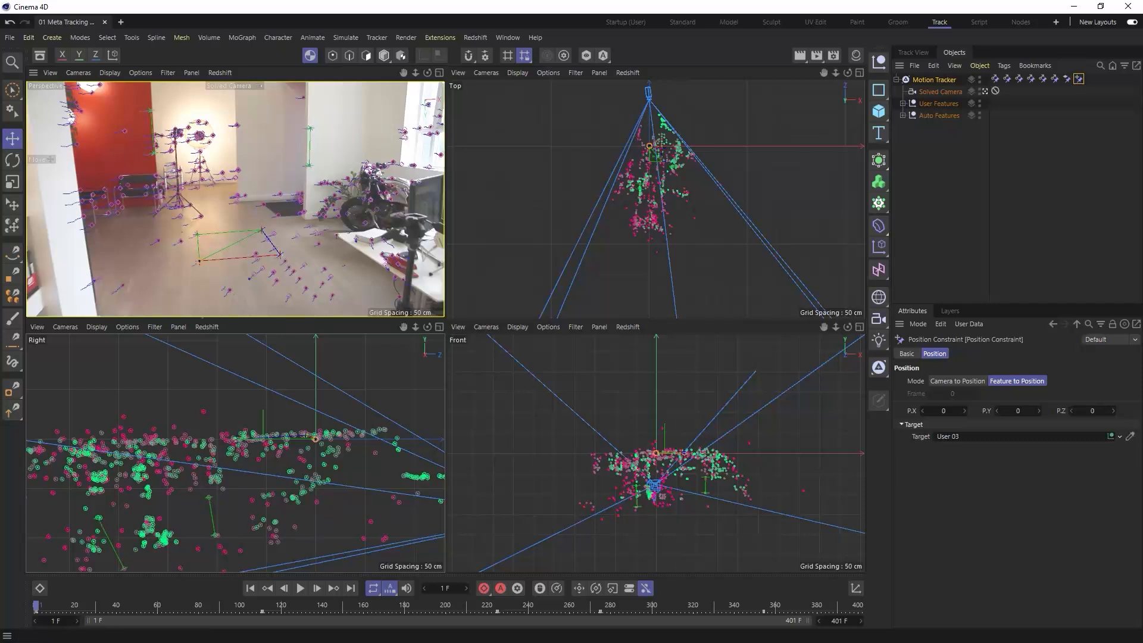
{"action": "left_click", "coordinate": [1044, 79]}
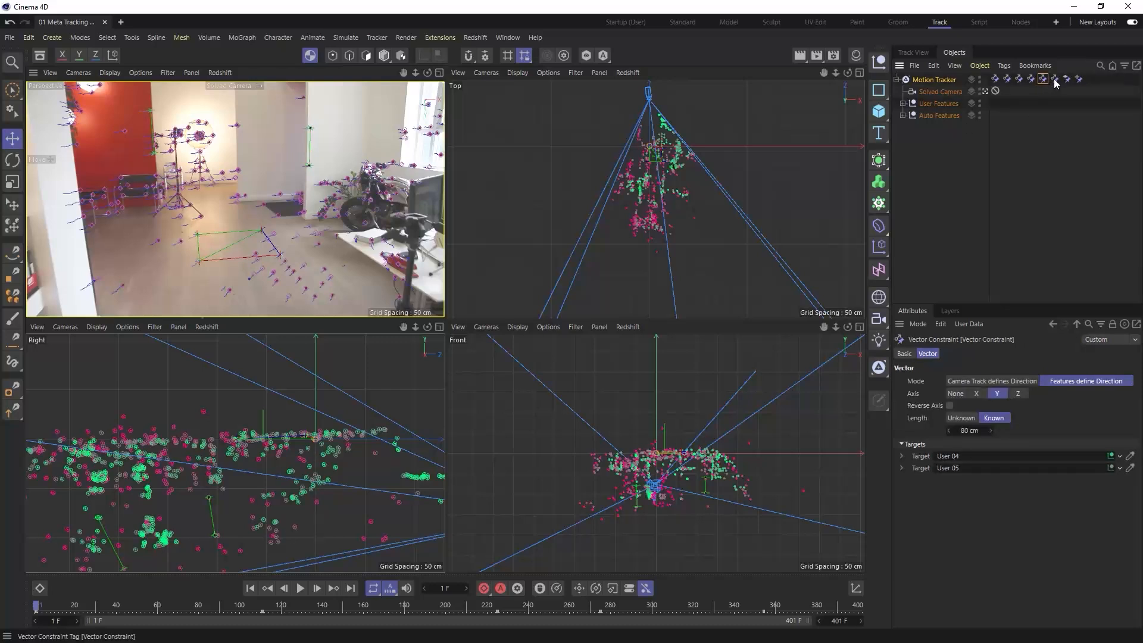
{"action": "left_click", "coordinate": [1055, 79]}
{"action": "key", "text": "Delete"}
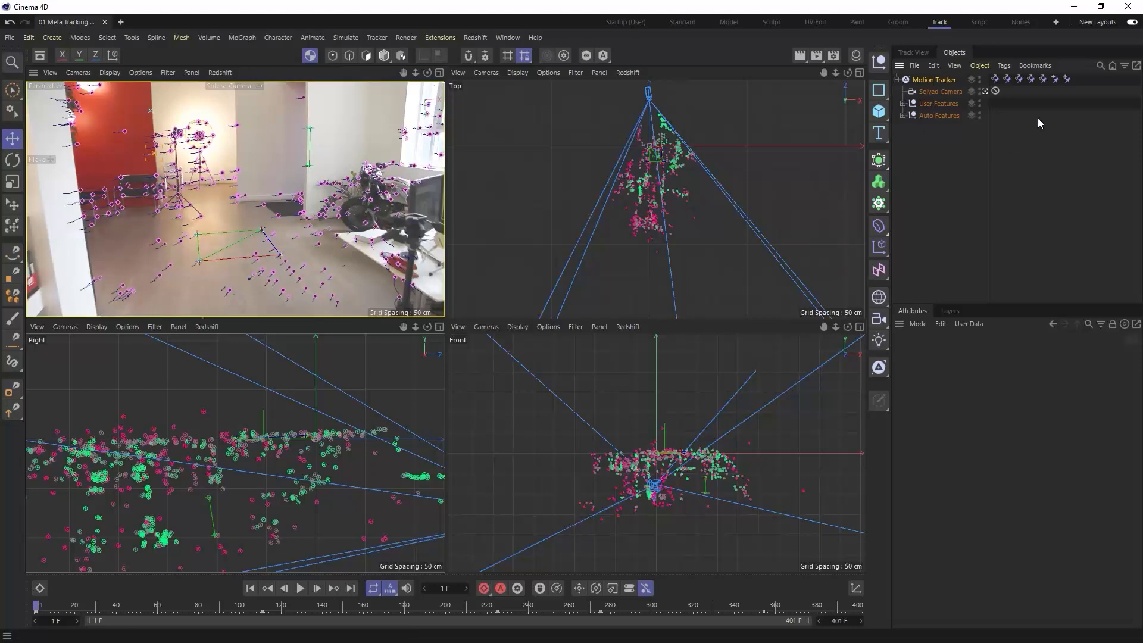
- Add more floor-level tracks, including Auto 1297, to the planar constraint's selection from the side view, and try reversing its axis
{"action": "left_click", "coordinate": [1055, 78]}
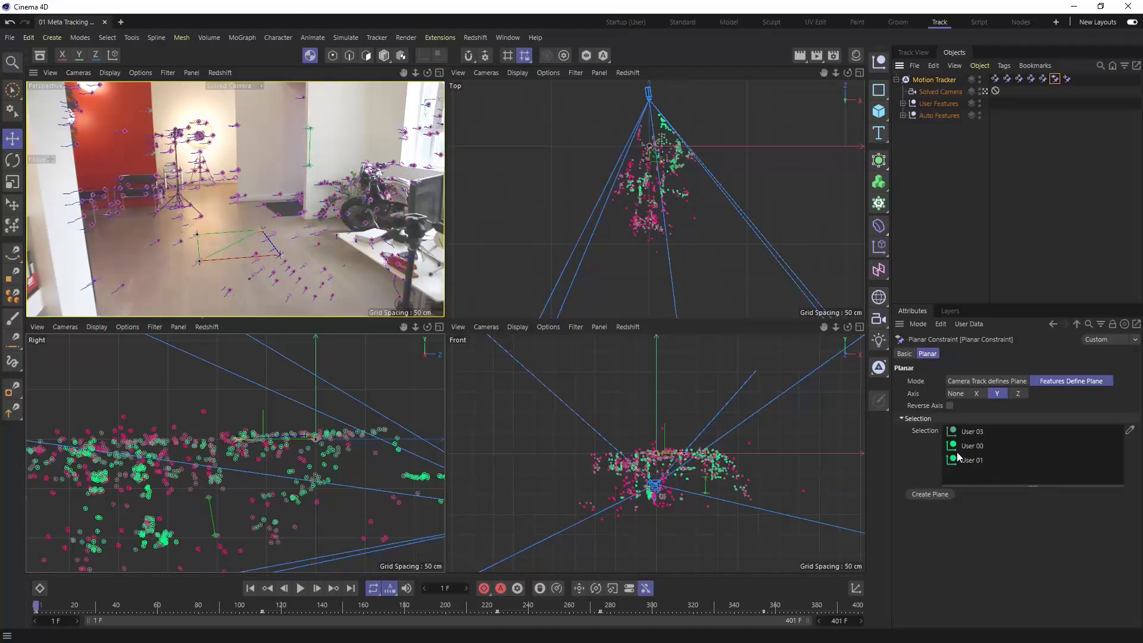
{"action": "left_click", "coordinate": [440, 327]}
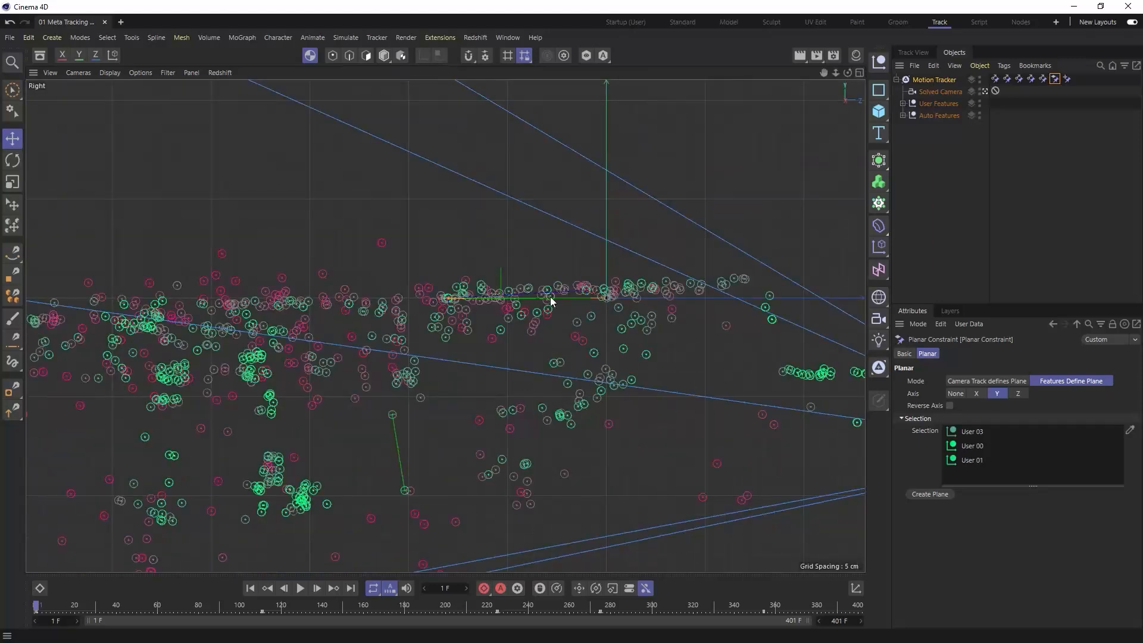
{"action": "left_click", "coordinate": [1130, 430]}
{"action": "left_click", "coordinate": [529, 292]}
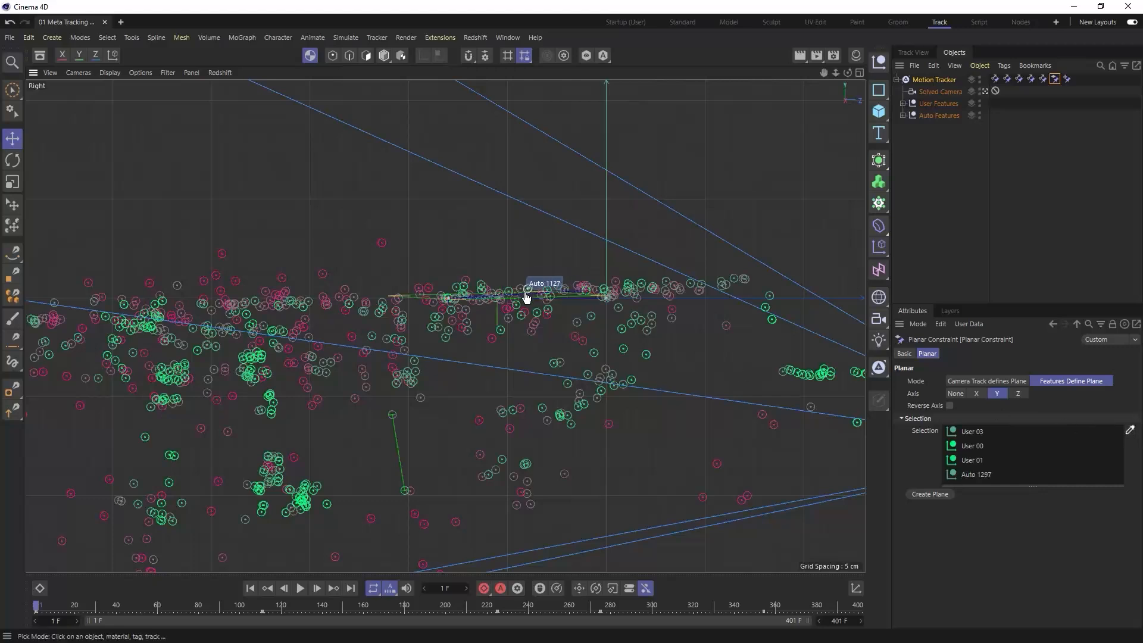
{"action": "left_click", "coordinate": [1130, 430]}
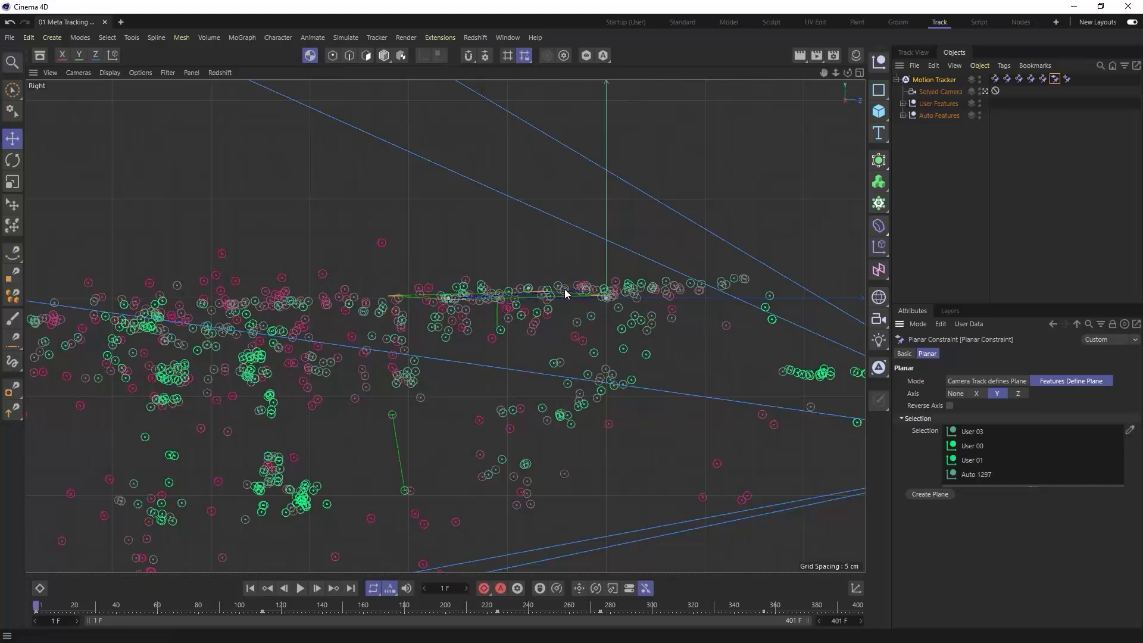
{"action": "left_click", "coordinate": [1130, 429]}
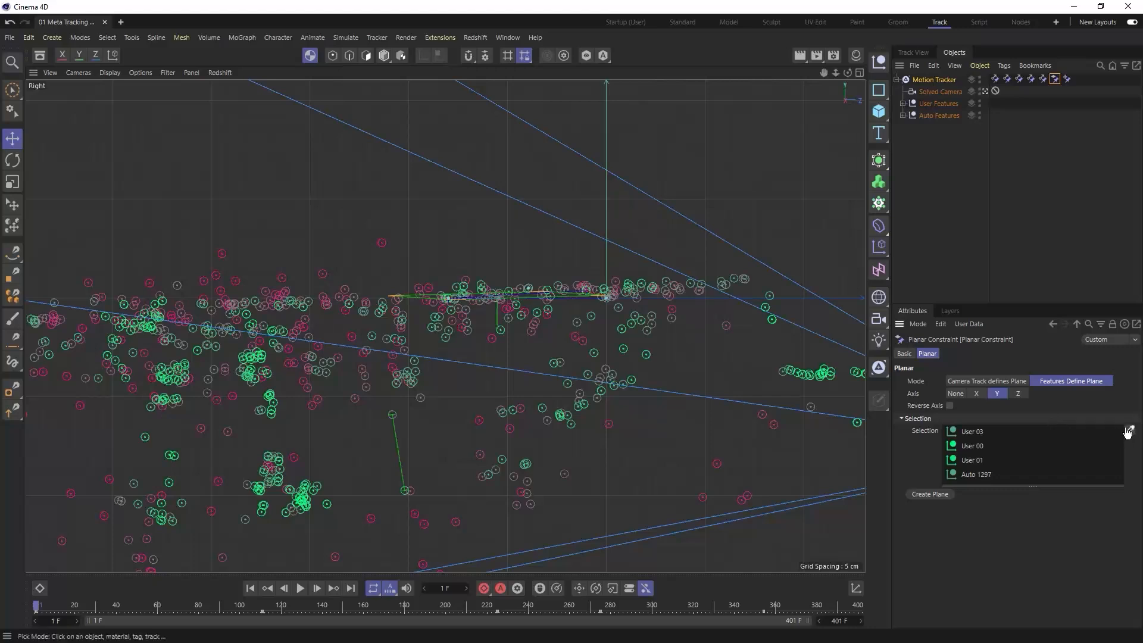
{"action": "left_click", "coordinate": [641, 288]}
{"action": "left_click", "coordinate": [1129, 432]}
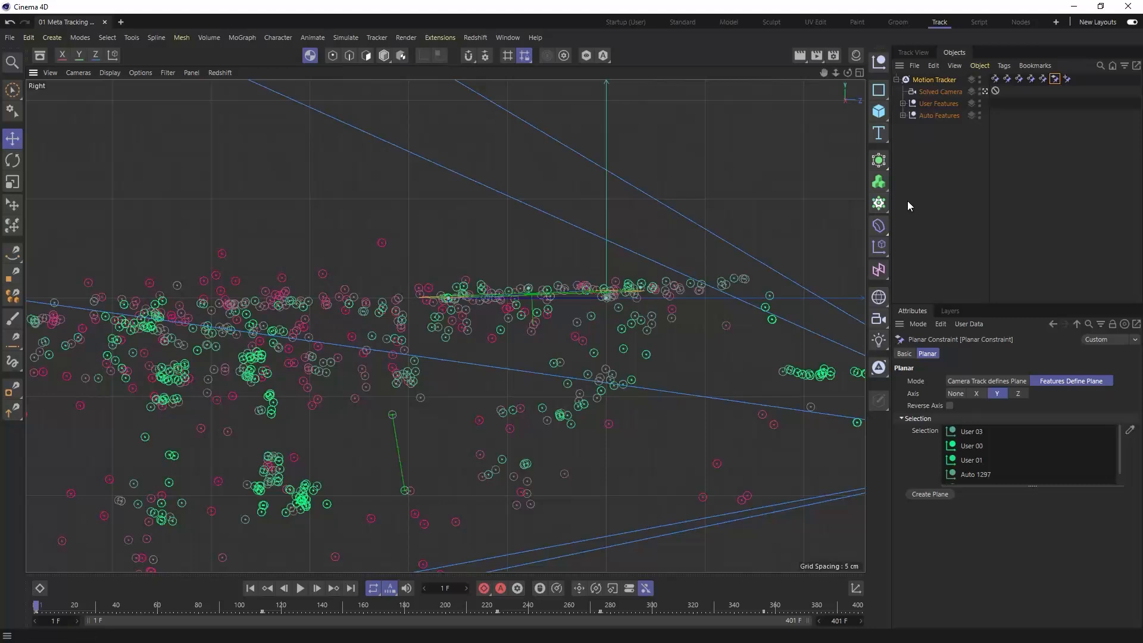
{"action": "left_click", "coordinate": [857, 72]}
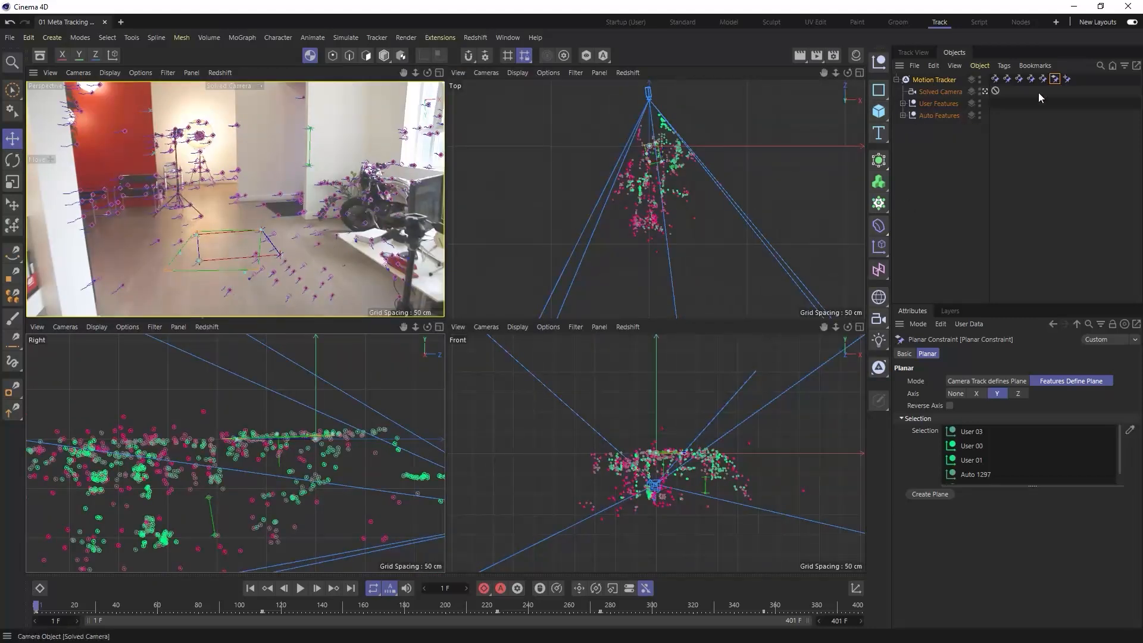
{"action": "left_click", "coordinate": [950, 406]}
- Group the Motion Tracker under a null and rename the null "Tracker manual Calibration"
{"action": "left_click", "coordinate": [930, 80]}
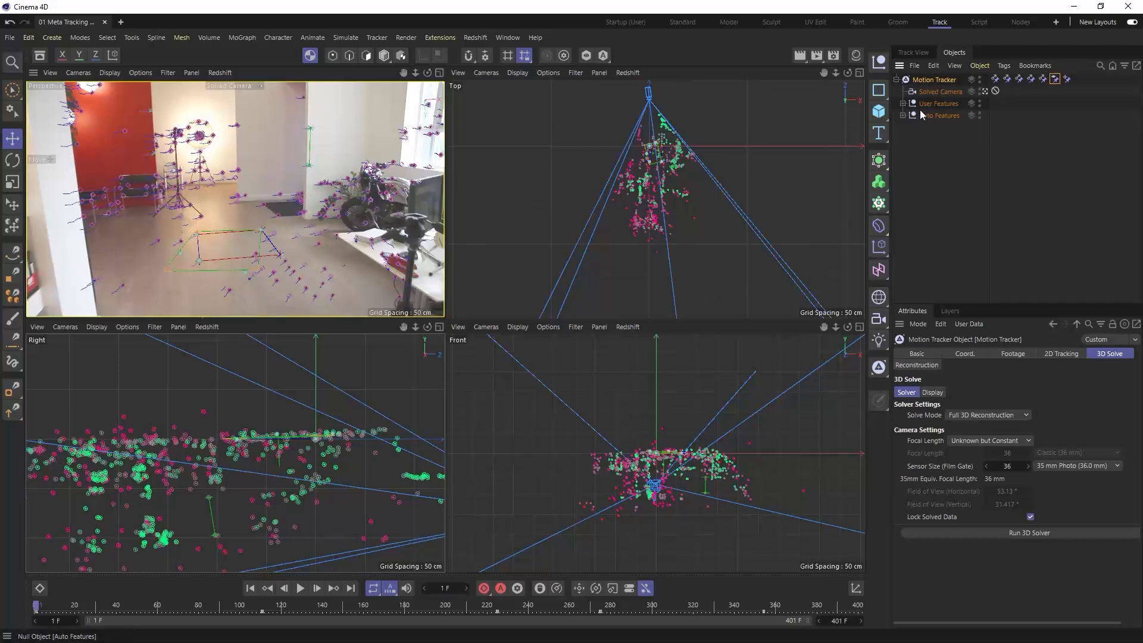
{"action": "key", "text": "alt+g"}
{"action": "left_click", "coordinate": [897, 80]}
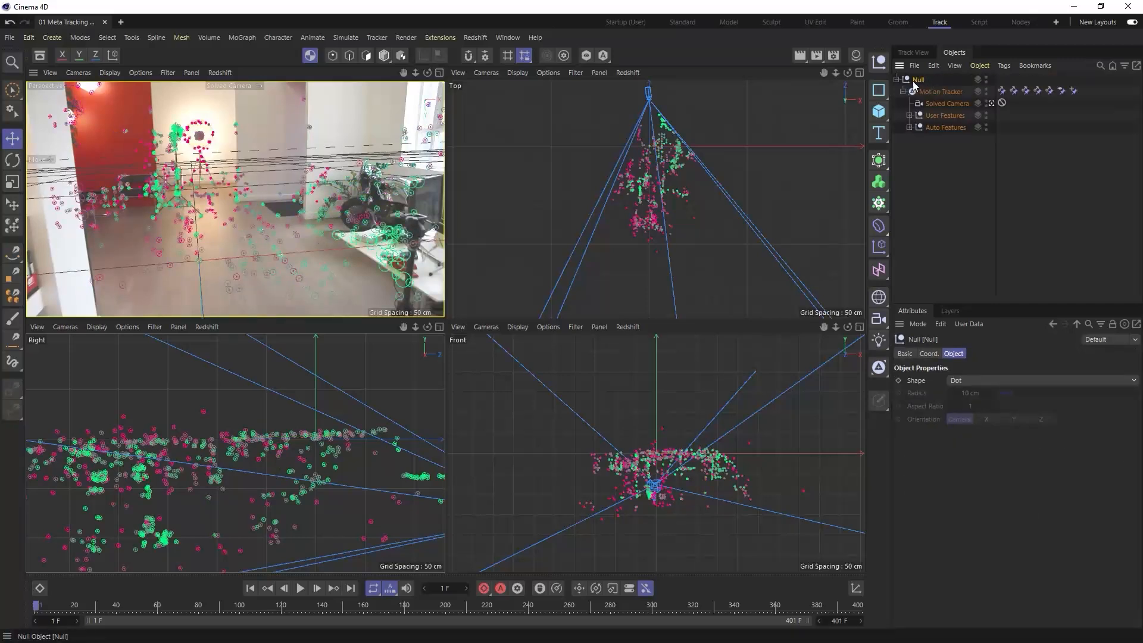
{"action": "double_click", "coordinate": [919, 80]}
{"action": "type", "text": "Tr"}
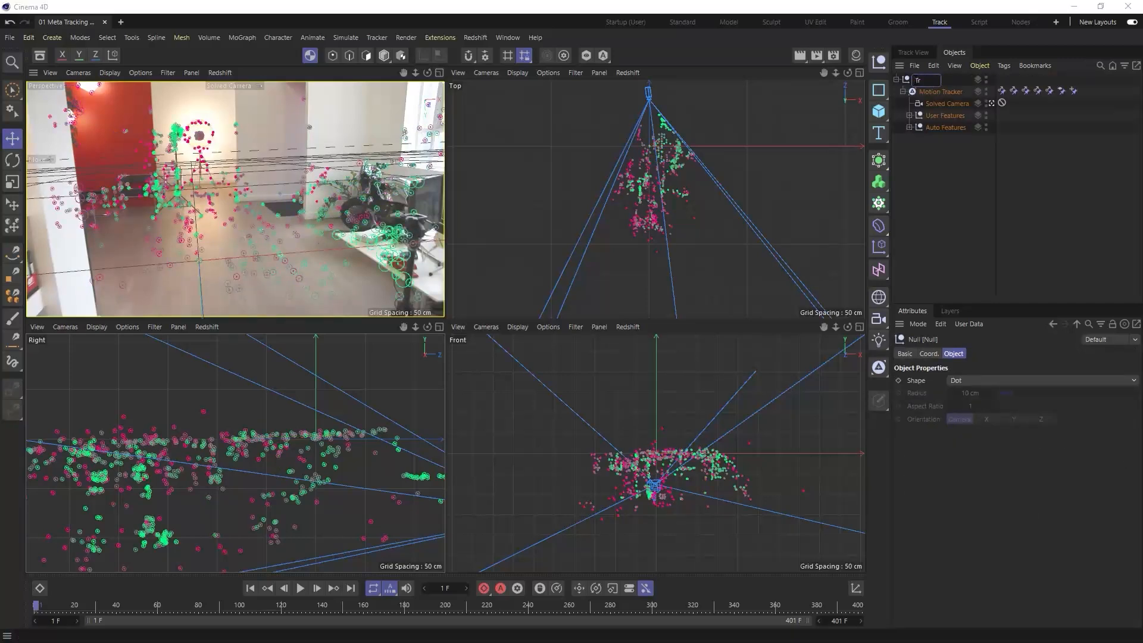
{"action": "type", "text": "acker manual Calibration"}
{"action": "key", "text": "Return"}
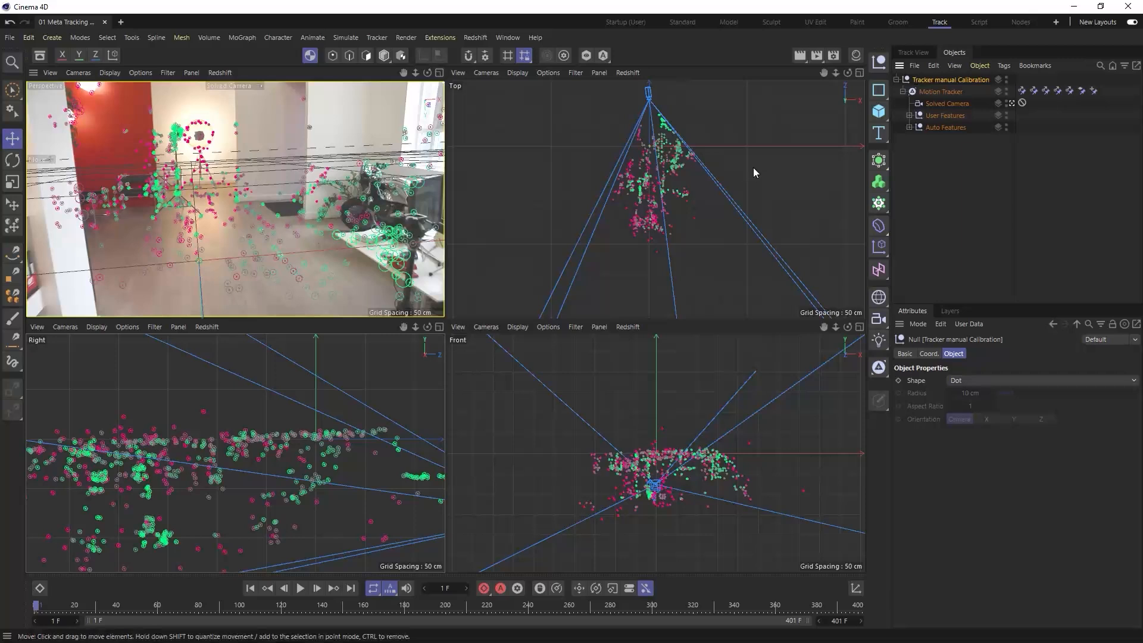
- Rotate the Tracker manual Calibration null about half a turn around the vertical axis in the top view
{"action": "left_click", "coordinate": [386, 57]}
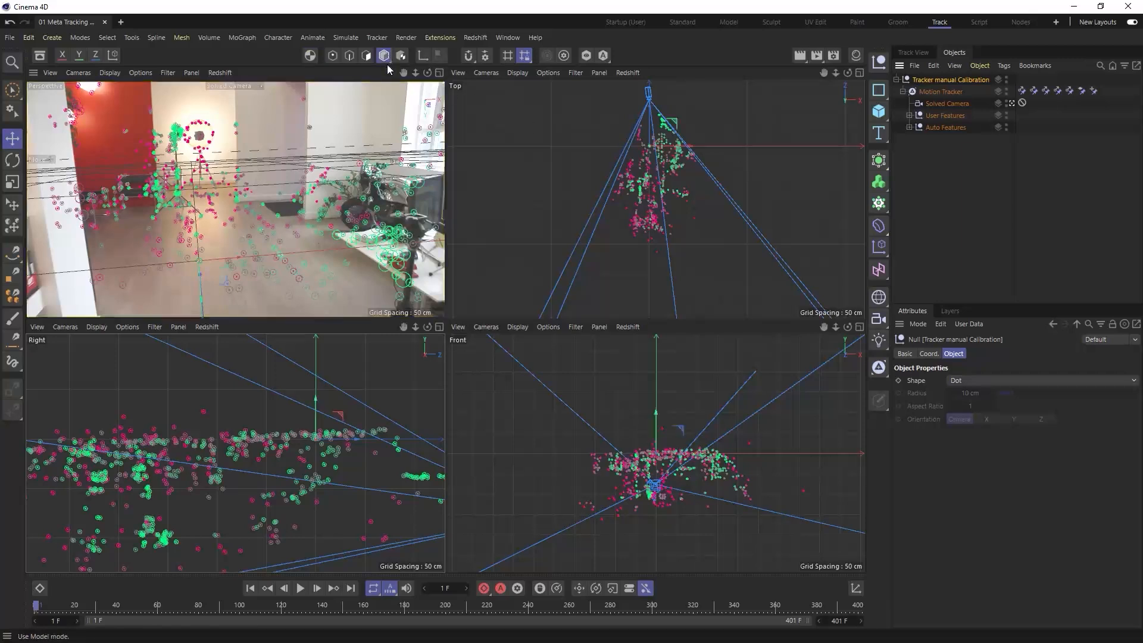
{"action": "left_click", "coordinate": [15, 167]}
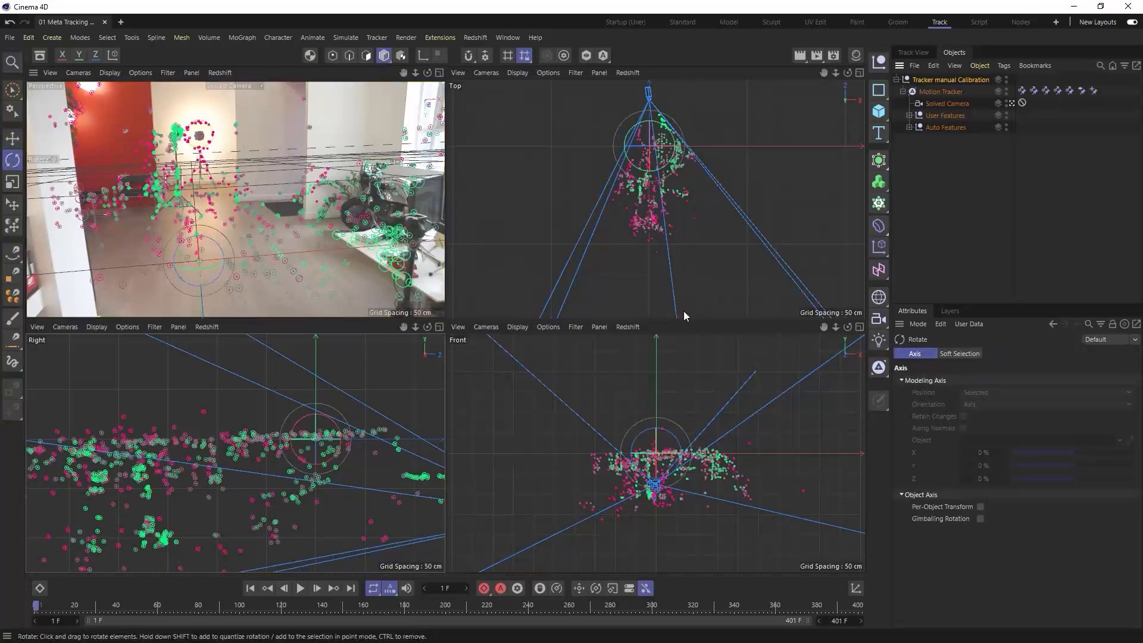
{"action": "left_click_drag", "start_coordinate": [718, 191], "coordinate": [617, 125]}
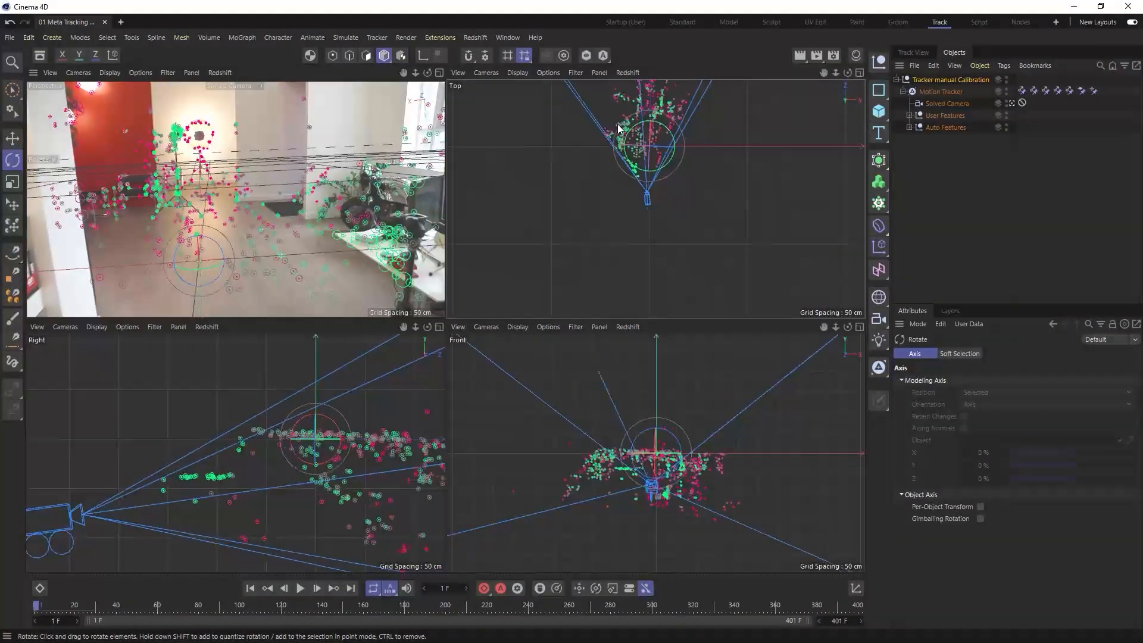
- Rotate the Tracker manual Calibration null about half a turn in the front view, and check the grid's floor alignment over several frames in the enlarged camera view
{"action": "left_click_drag", "start_coordinate": [758, 445], "coordinate": [596, 459]}
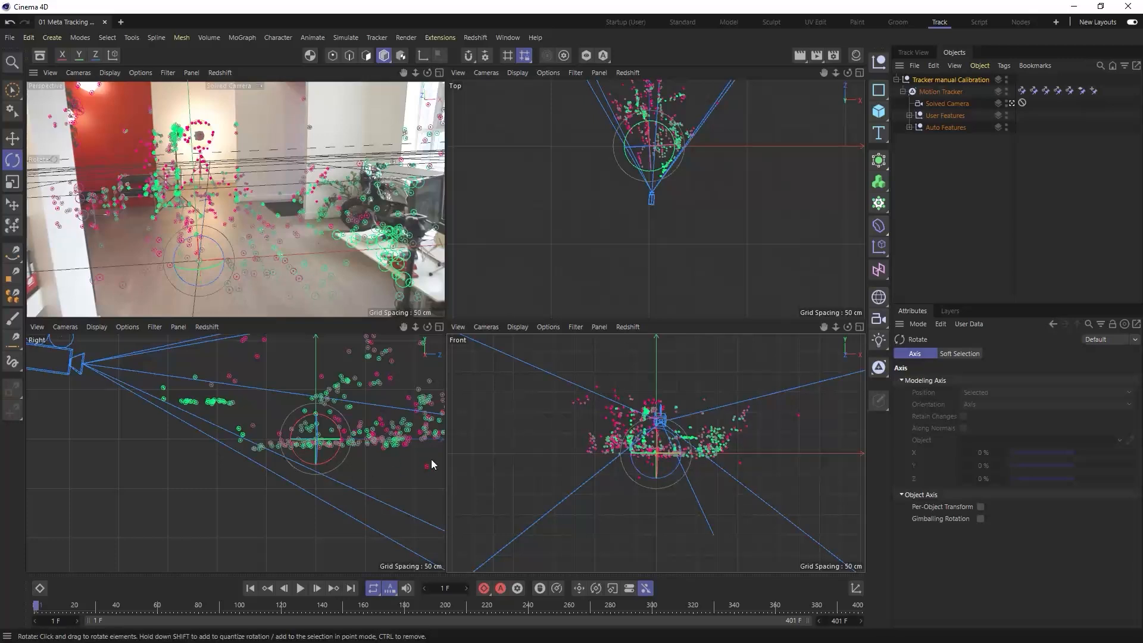
{"action": "left_click_drag", "start_coordinate": [202, 606], "coordinate": [150, 606]}
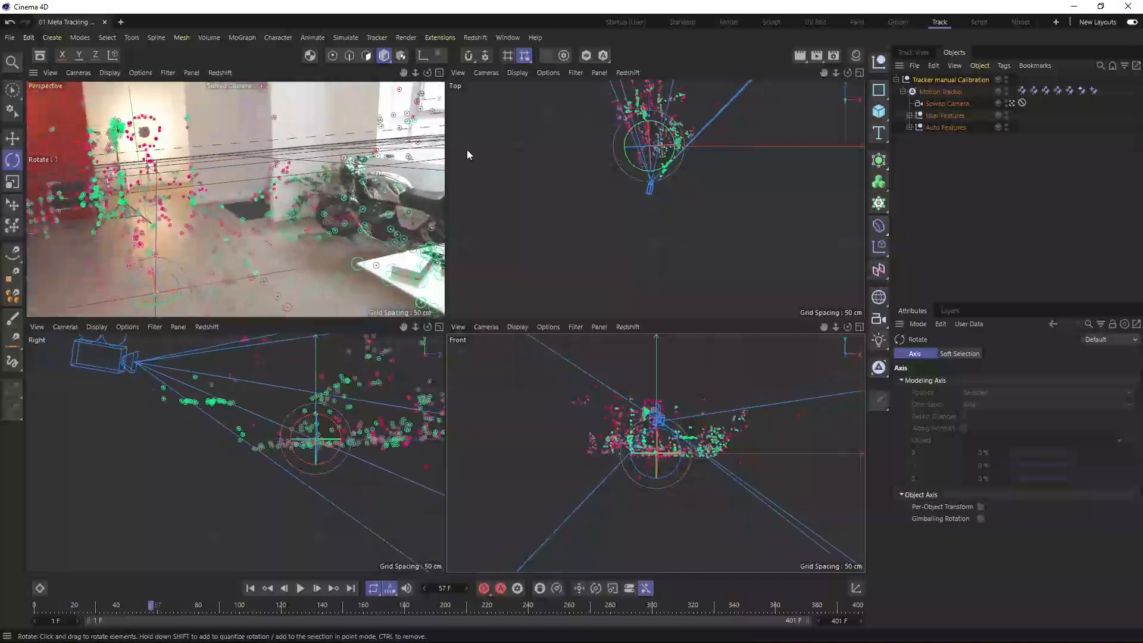
{"action": "left_click", "coordinate": [440, 73]}
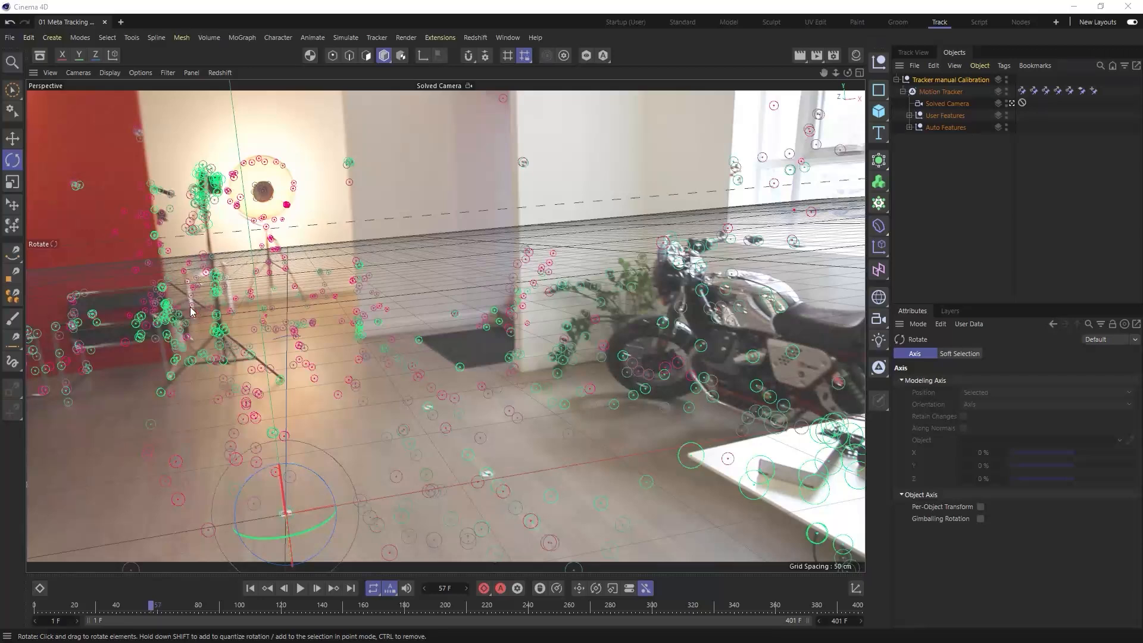
{"action": "left_click_drag", "start_coordinate": [156, 606], "coordinate": [126, 606]}
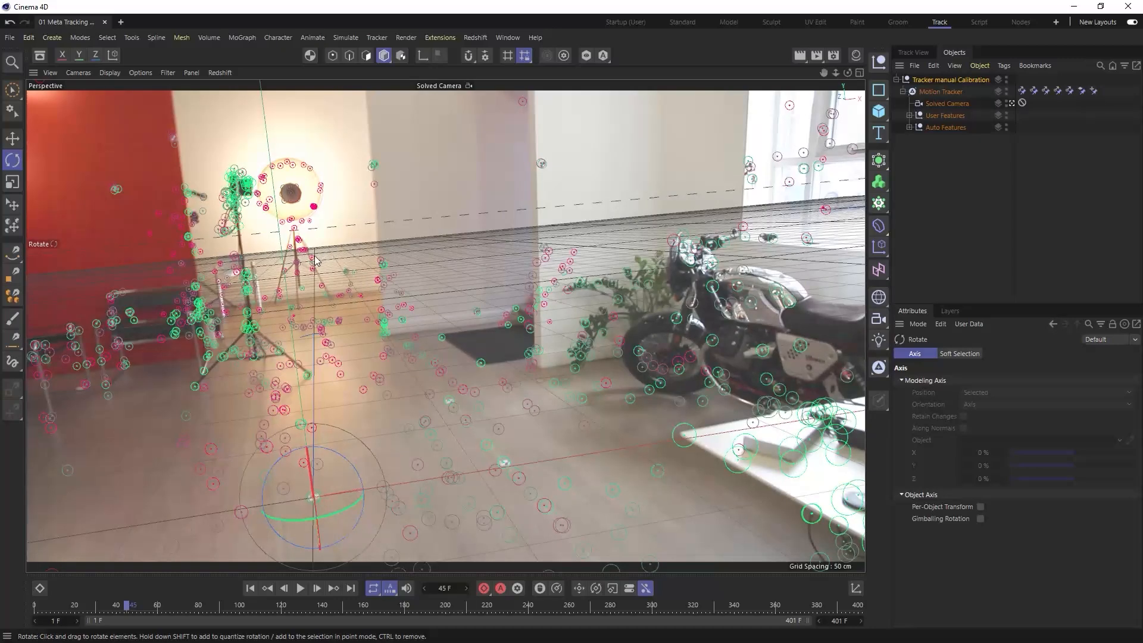
{"action": "left_click_drag", "start_coordinate": [134, 608], "coordinate": [104, 609]}
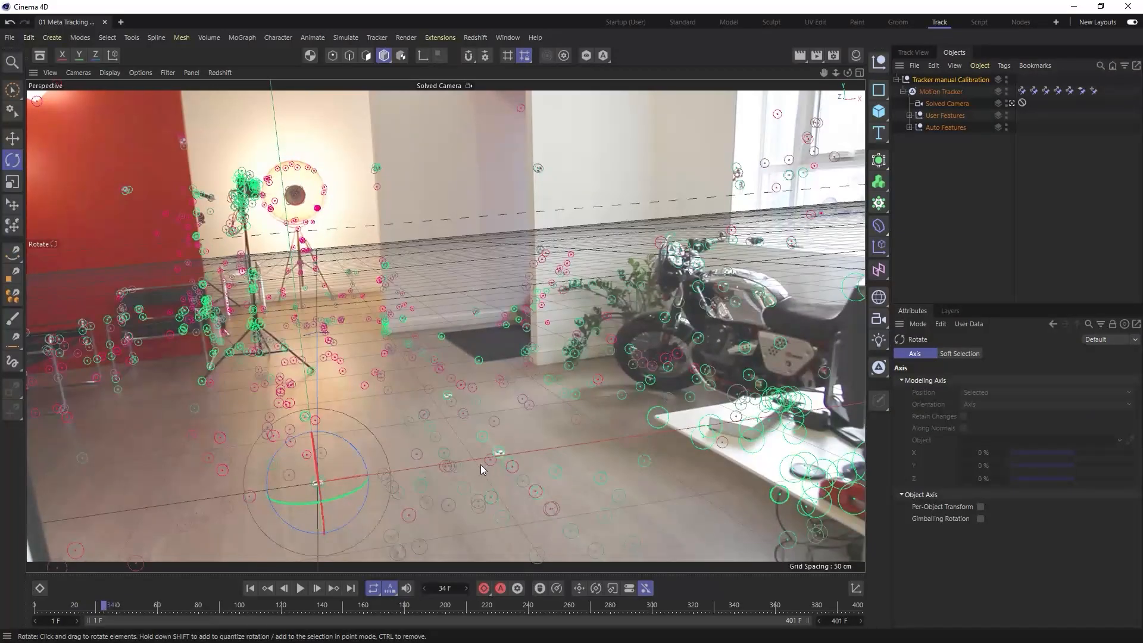
- Add a test sphere with a 20 cm radius, raise it to 20 cm on Y, and check it at frame 22
{"action": "left_click", "coordinate": [879, 110]}
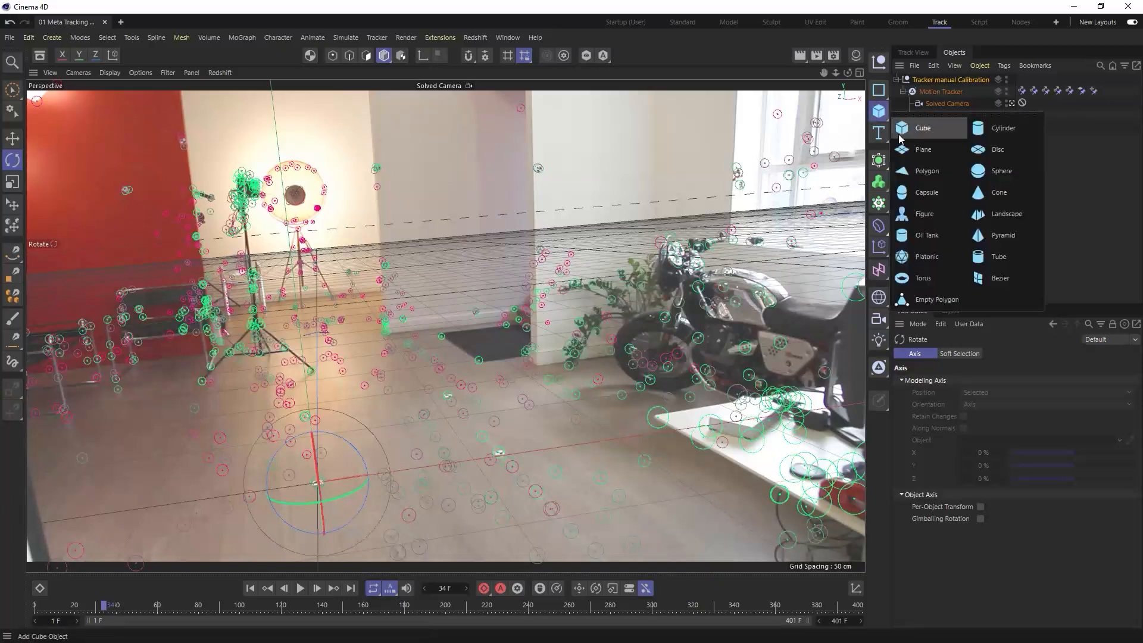
{"action": "left_click", "coordinate": [991, 173]}
{"action": "double_click", "coordinate": [976, 381]}
{"action": "type", "text": "20"}
{"action": "key", "text": "Return"}
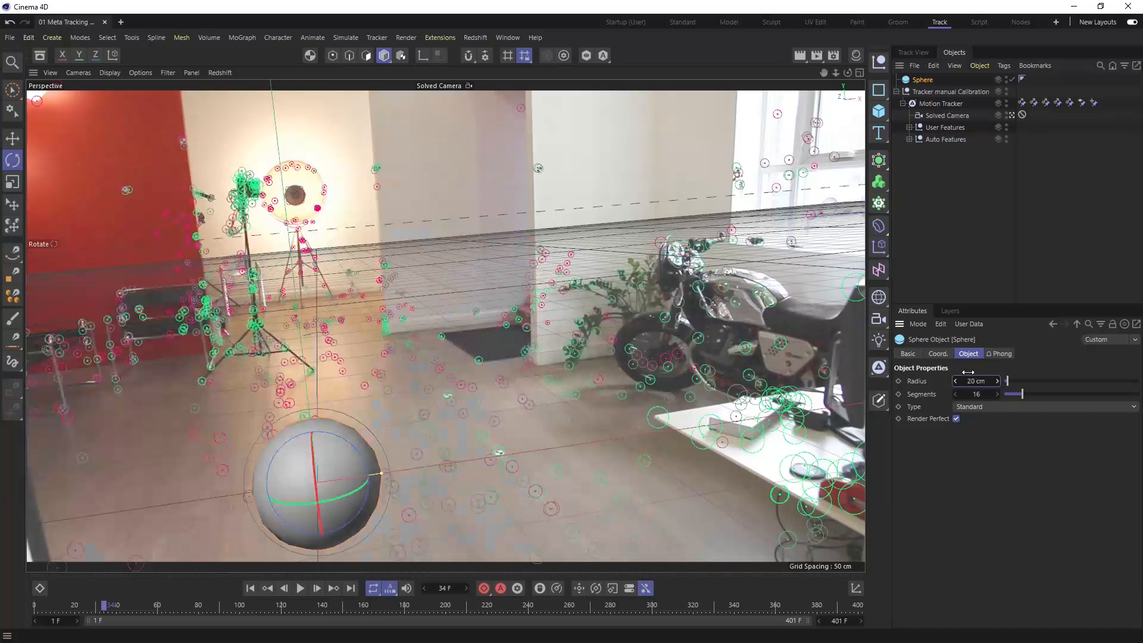
{"action": "left_click", "coordinate": [938, 354]}
{"action": "double_click", "coordinate": [947, 394]}
{"action": "type", "text": "20"}
{"action": "key", "text": "Return"}
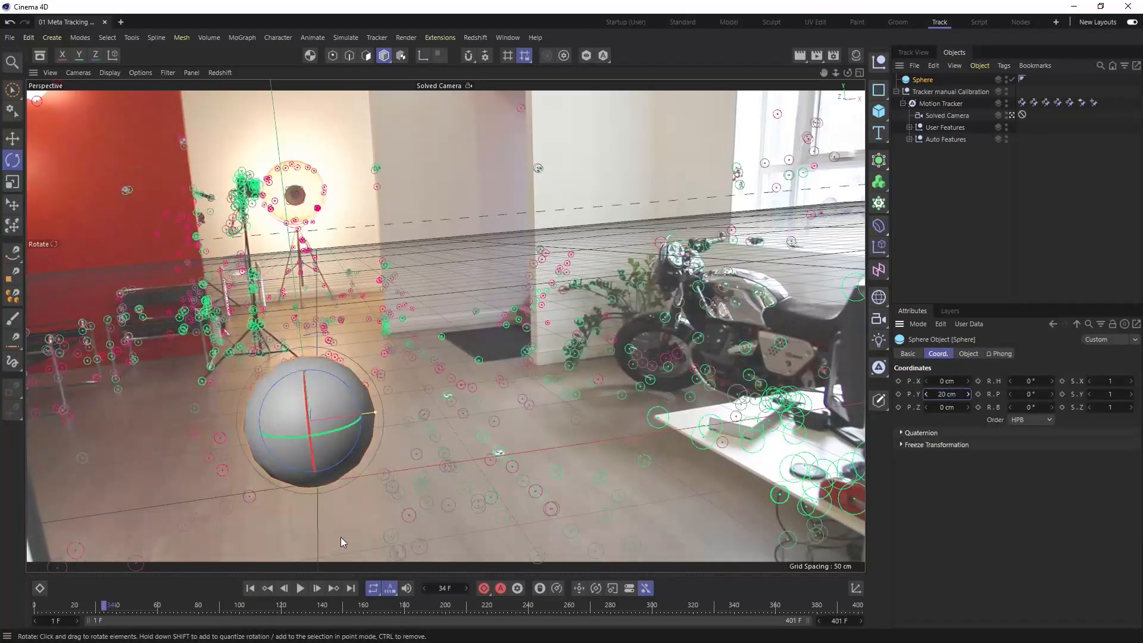
{"action": "left_click_drag", "start_coordinate": [119, 606], "coordinate": [78, 622]}
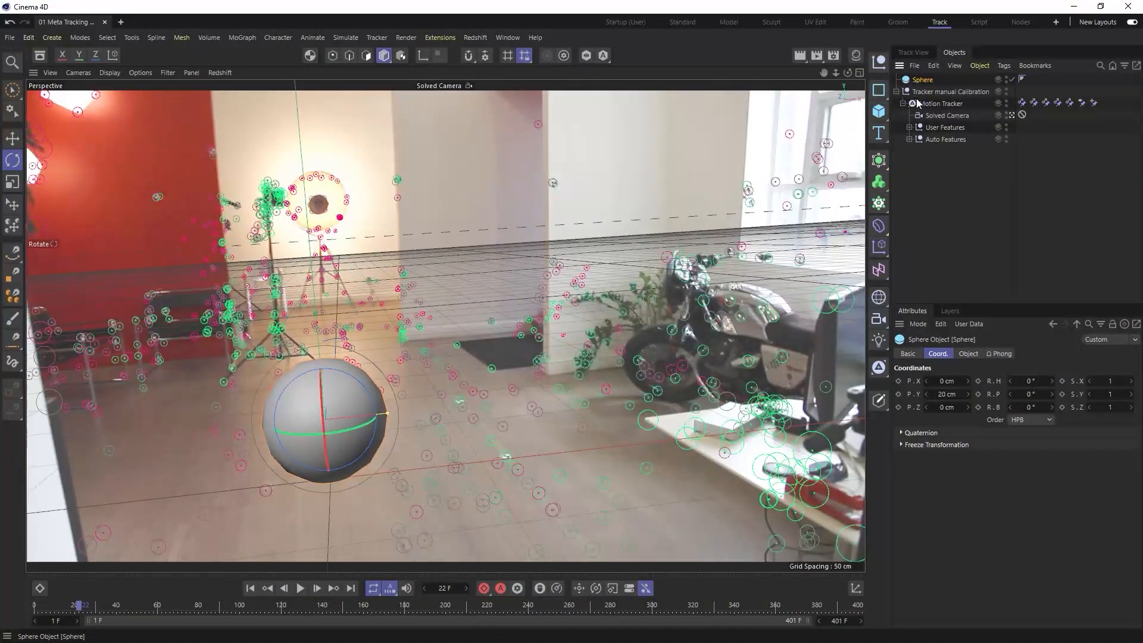
- Create a Background object from the Motion Tracker's footage settings
{"action": "left_click", "coordinate": [938, 104]}
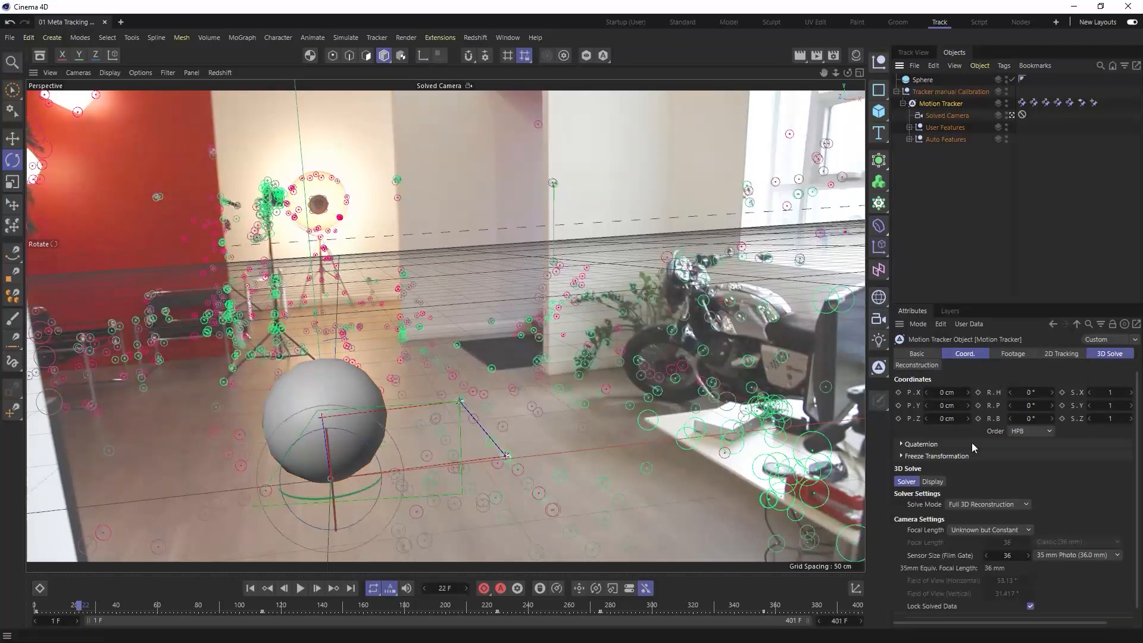
{"action": "left_click_drag", "start_coordinate": [970, 302], "coordinate": [970, 251]}
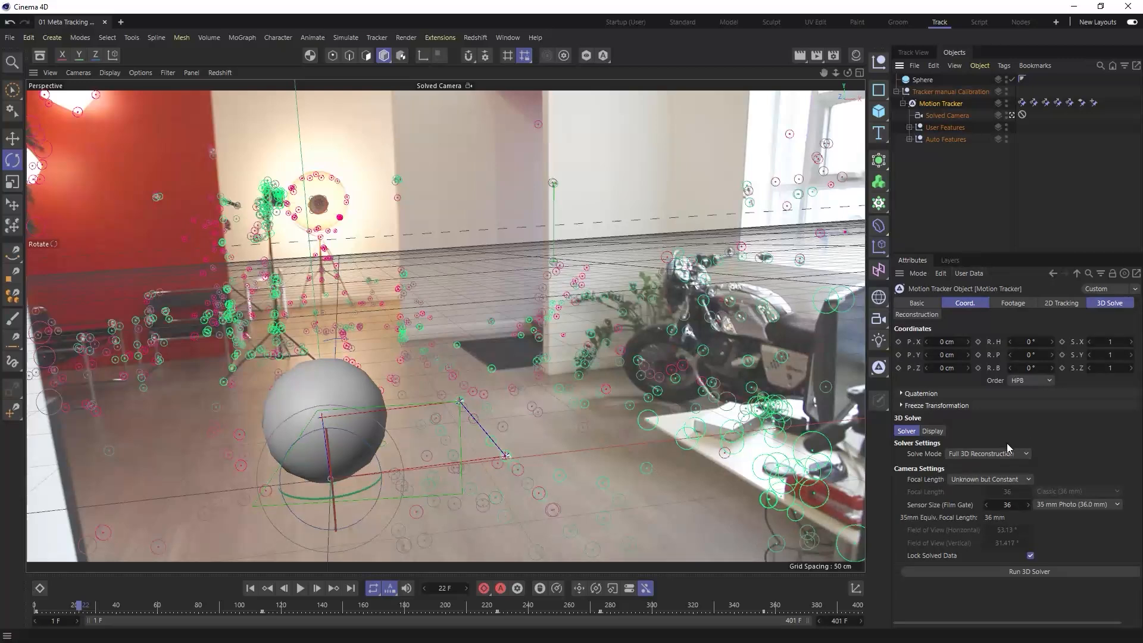
{"action": "left_click", "coordinate": [1015, 304]}
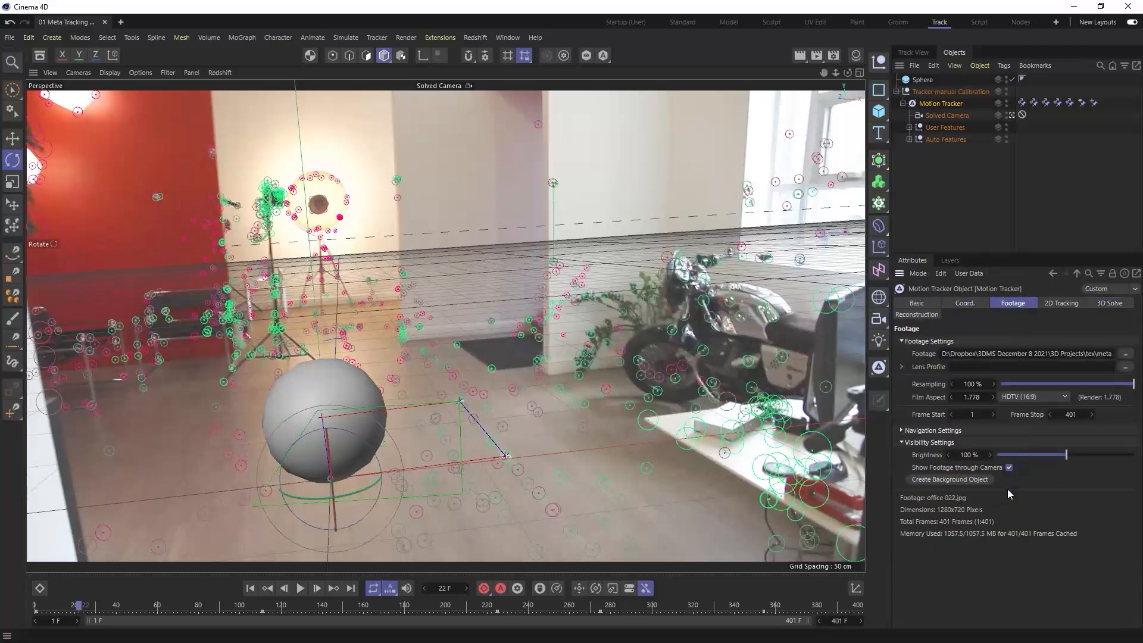
{"action": "left_click", "coordinate": [959, 480]}
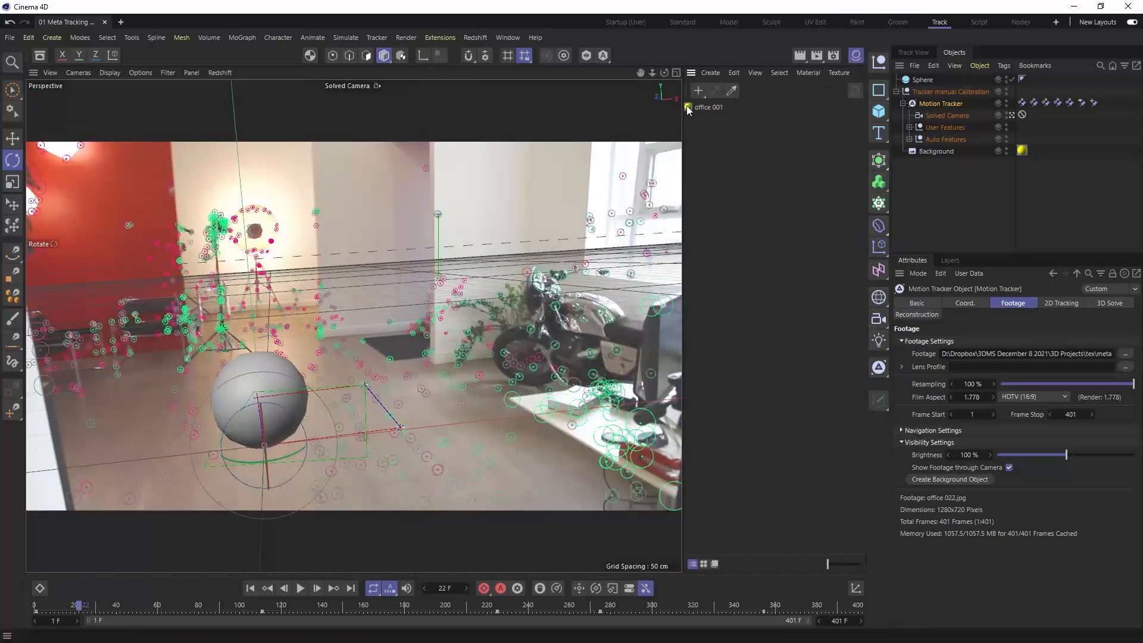
- Examine the office 001 material, the Solved Camera's properties and the Background object, and check which renderer is active
{"action": "double_click", "coordinate": [689, 107]}
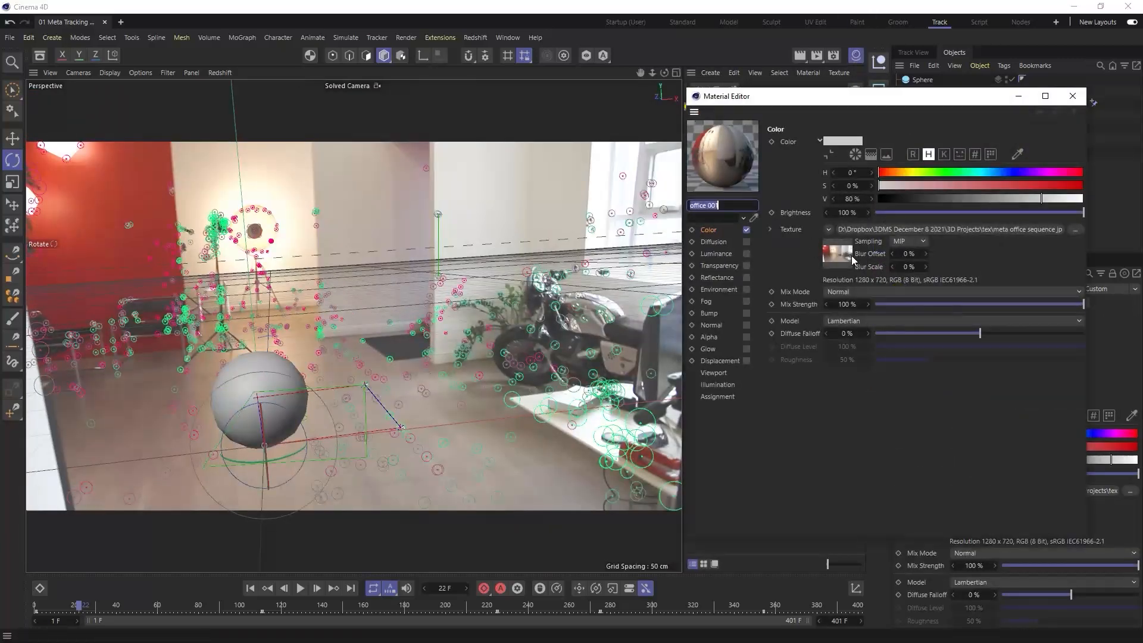
{"action": "left_click", "coordinate": [1073, 96]}
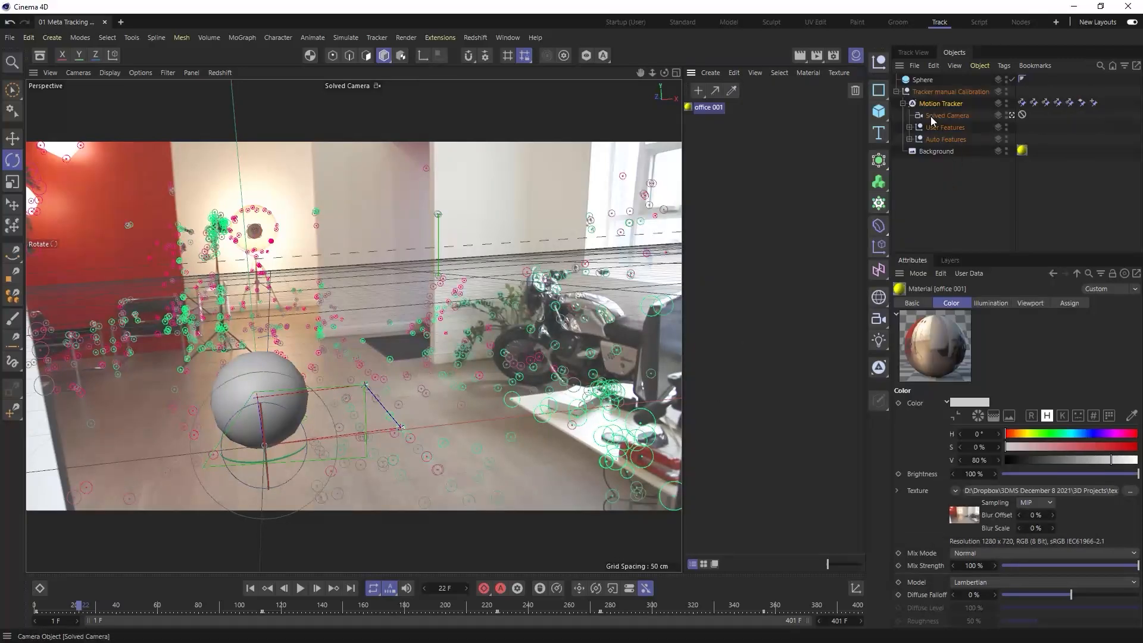
{"action": "left_click", "coordinate": [856, 58]}
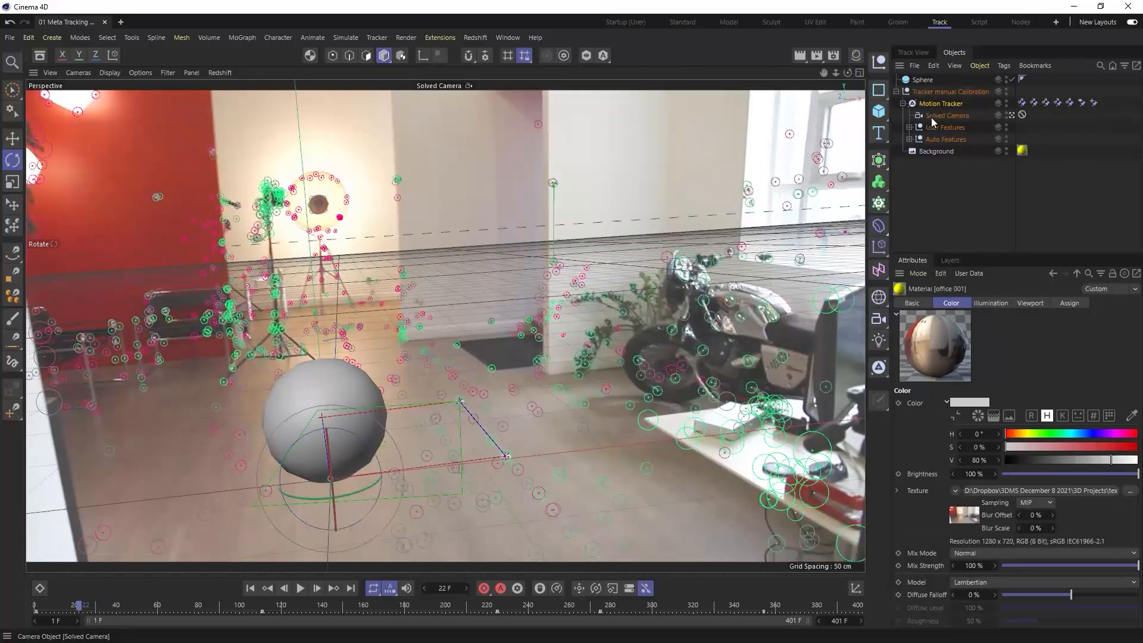
{"action": "left_click", "coordinate": [932, 117]}
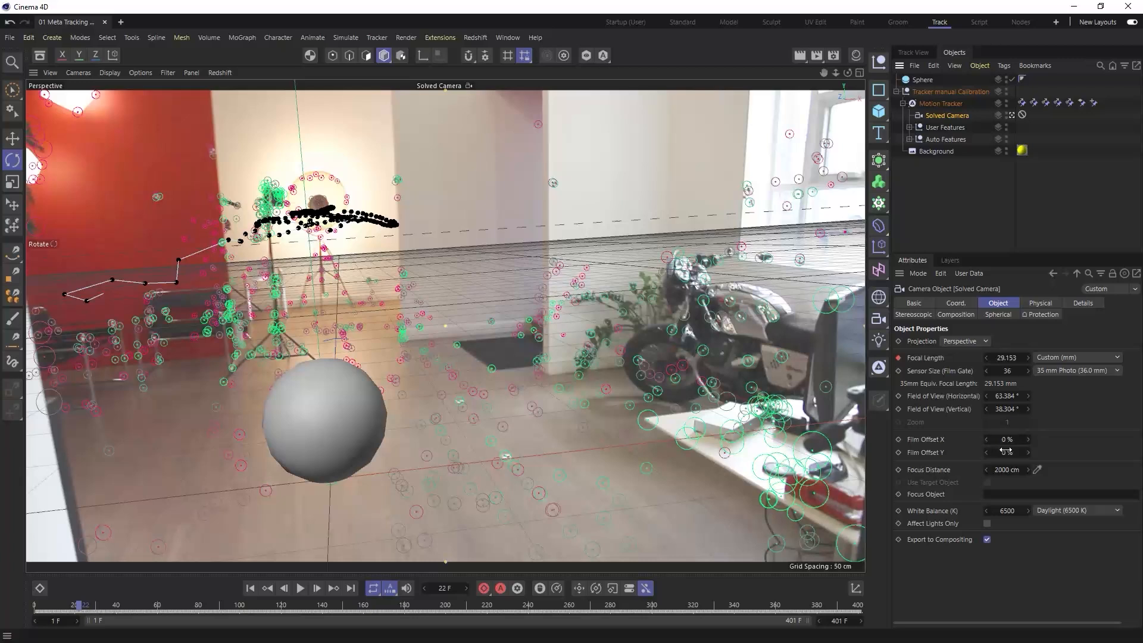
{"action": "left_click", "coordinate": [965, 212]}
{"action": "left_click", "coordinate": [936, 151]}
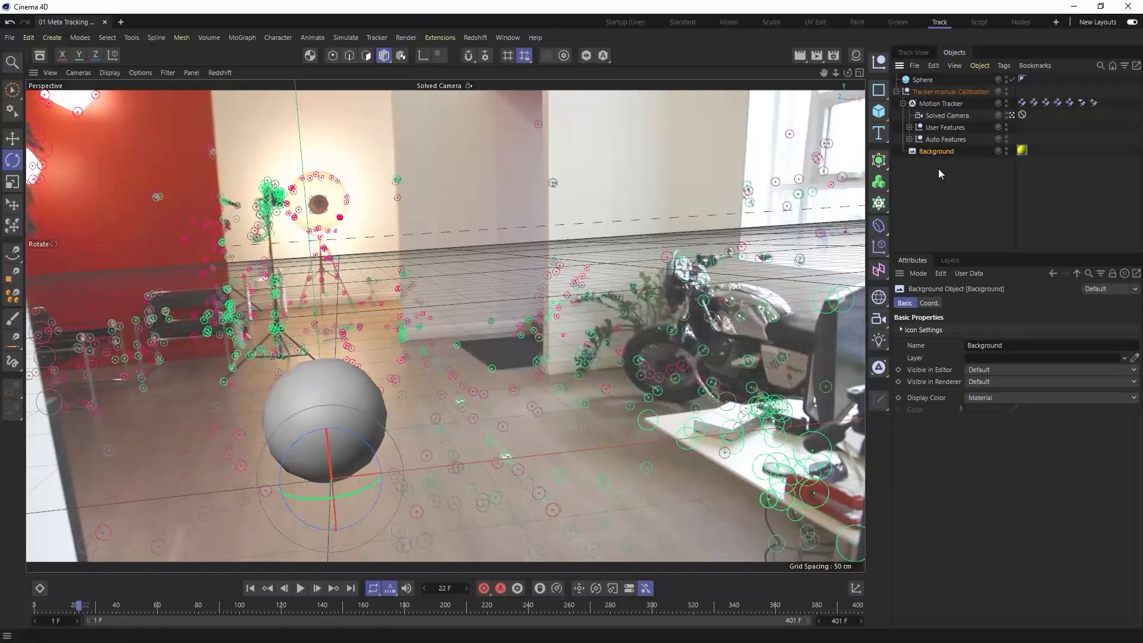
{"action": "left_click", "coordinate": [834, 54]}
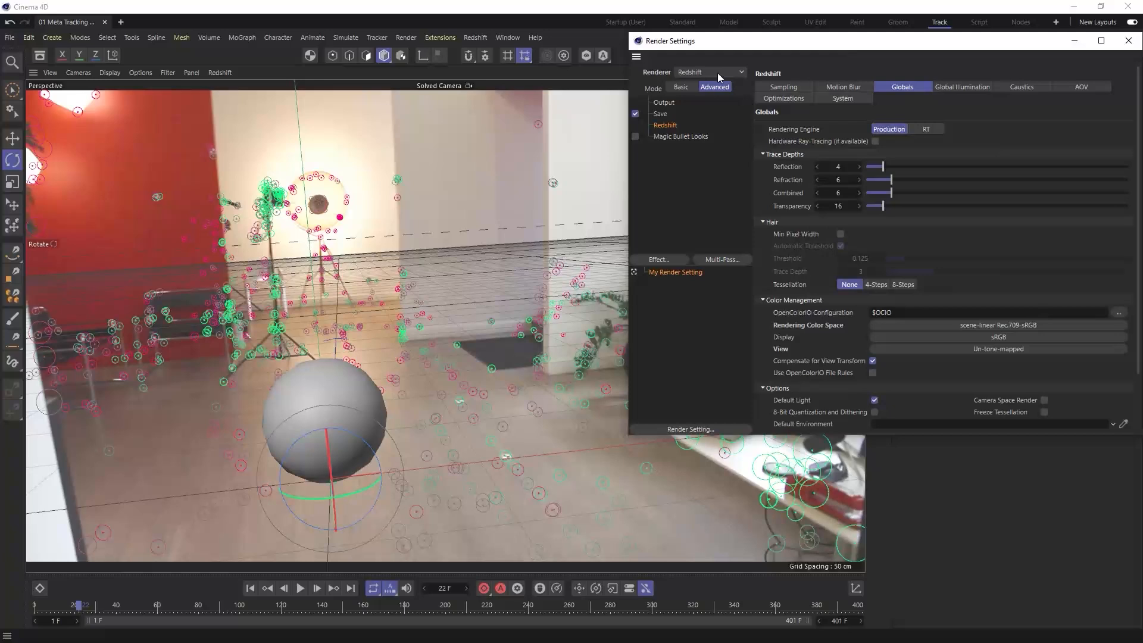
{"action": "left_click", "coordinate": [1129, 41]}
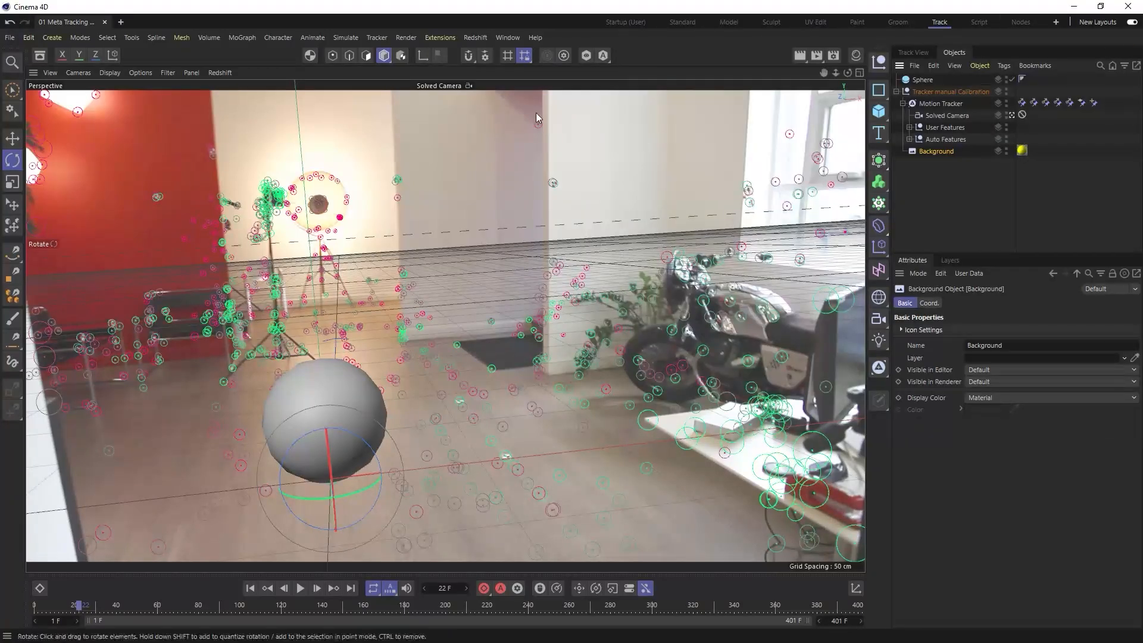
- Add a Redshift Dome Light to the scene
{"action": "left_click", "coordinate": [474, 37]}
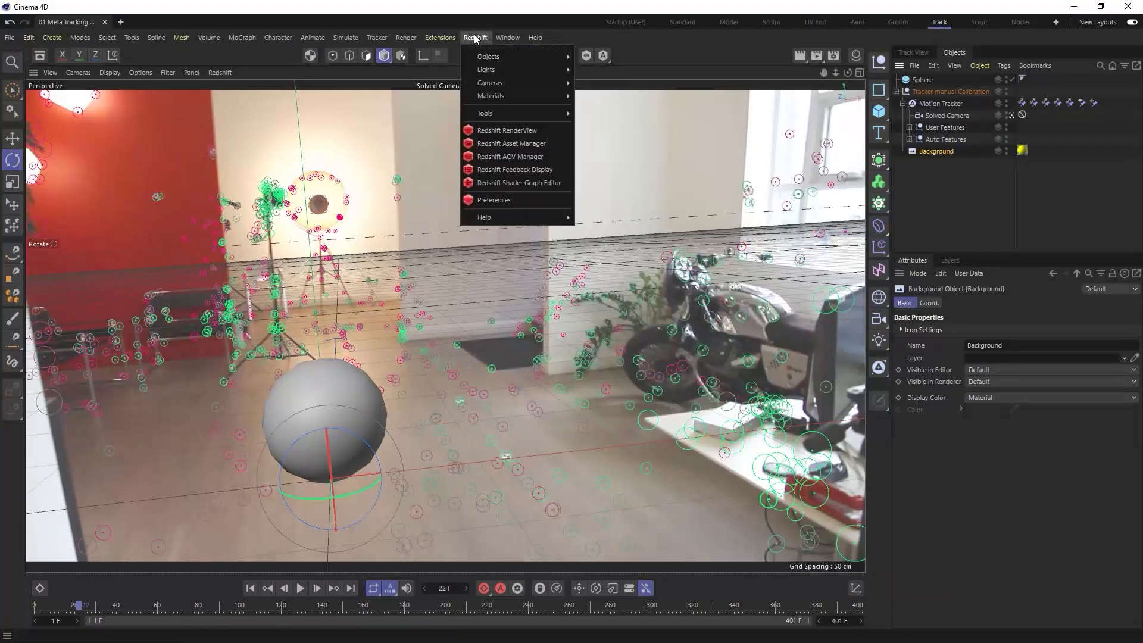
{"action": "mouse_move", "coordinate": [486, 69]}
{"action": "left_click", "coordinate": [599, 127]}
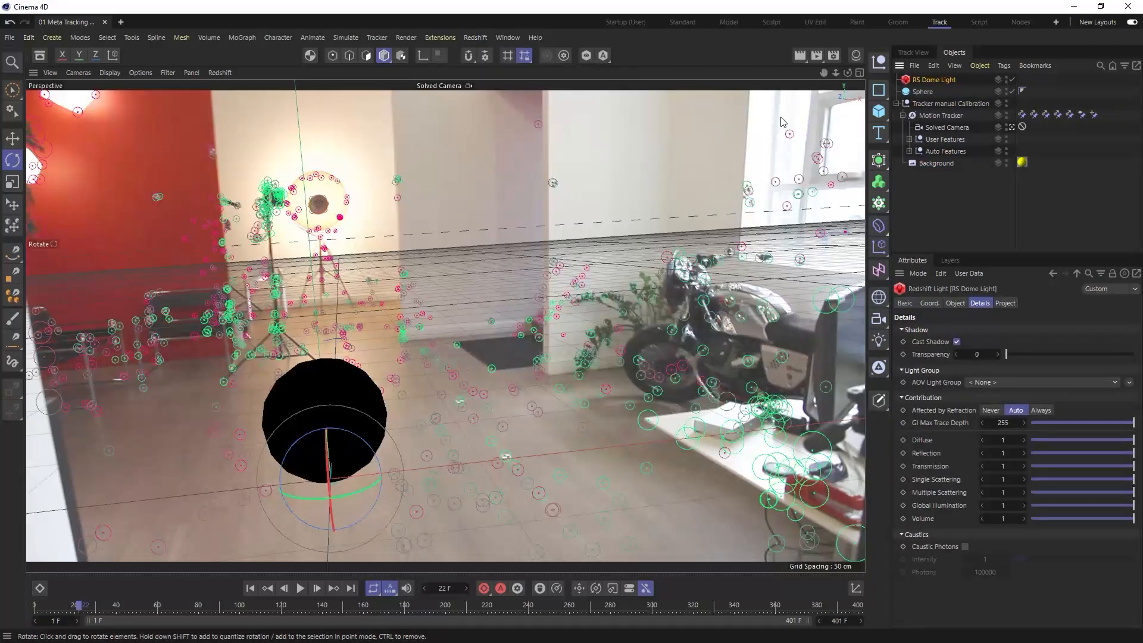
- Dock an enlarged Redshift RenderView between the camera viewport and the material manager, and start the interactive render
{"action": "left_click", "coordinate": [474, 38]}
{"action": "left_click", "coordinate": [476, 130]}
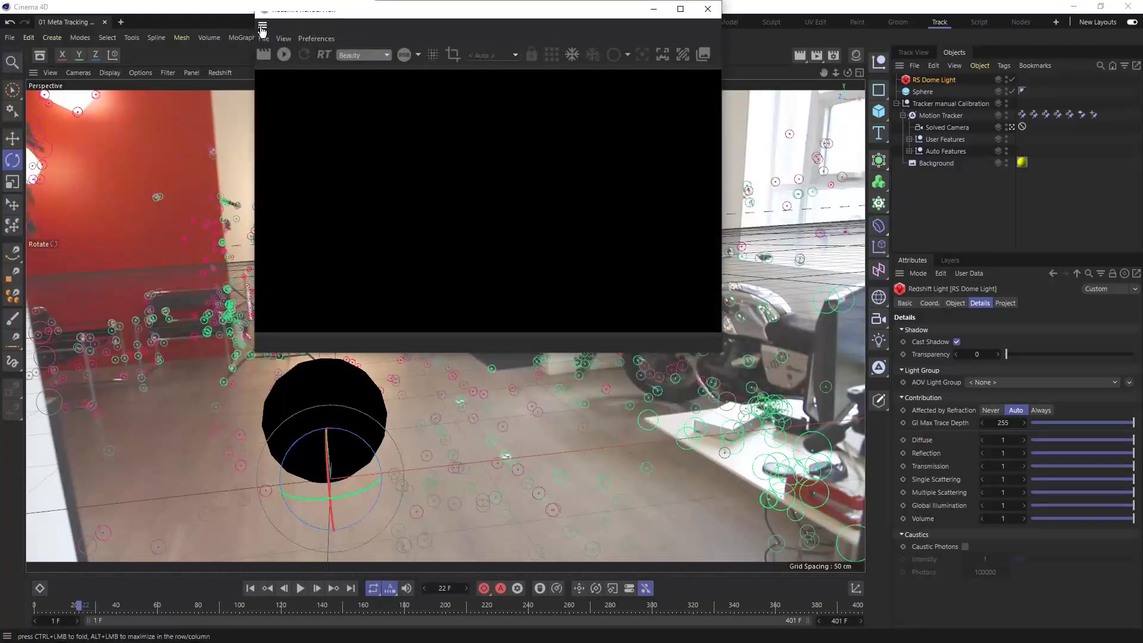
{"action": "left_click_drag", "start_coordinate": [839, 237], "coordinate": [838, 235]}
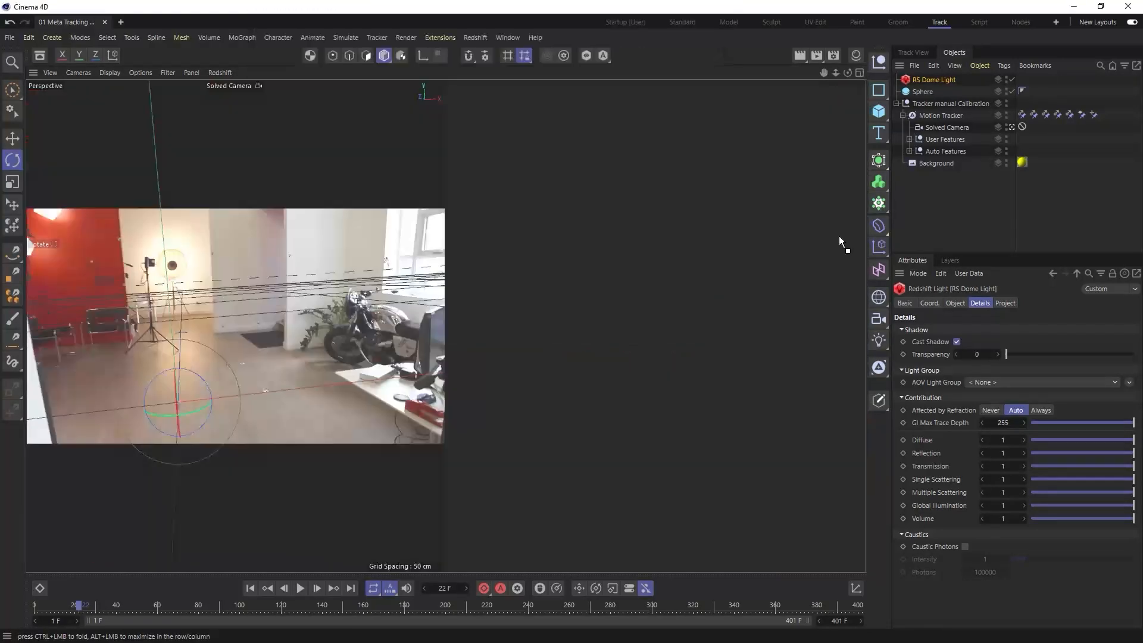
{"action": "left_click", "coordinate": [856, 56]}
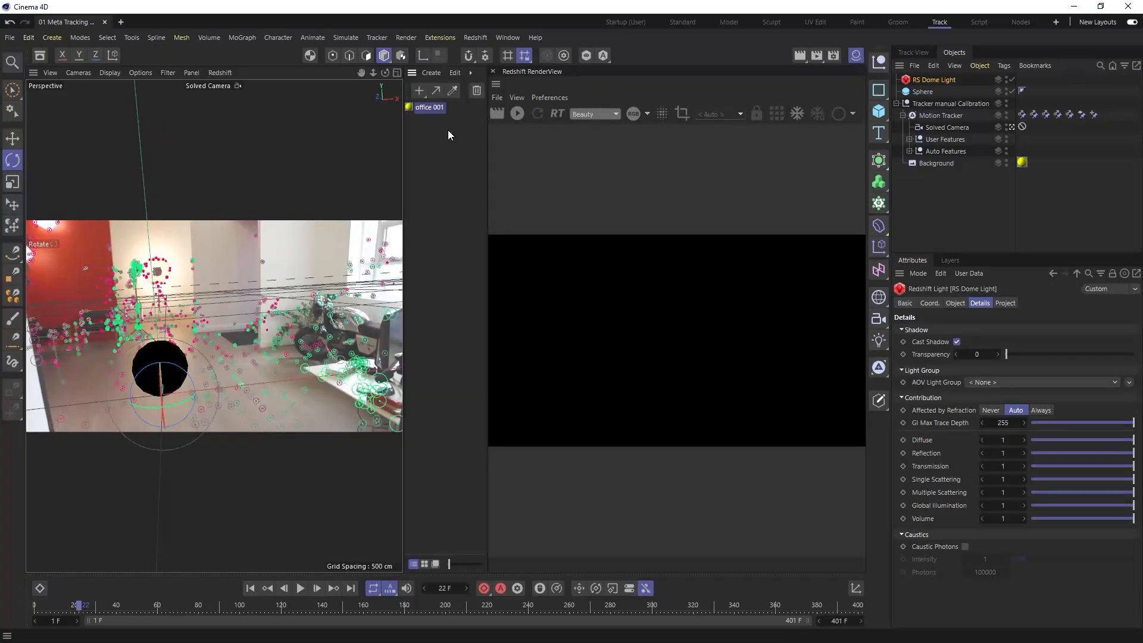
{"action": "left_click_drag", "start_coordinate": [412, 72], "coordinate": [866, 114]}
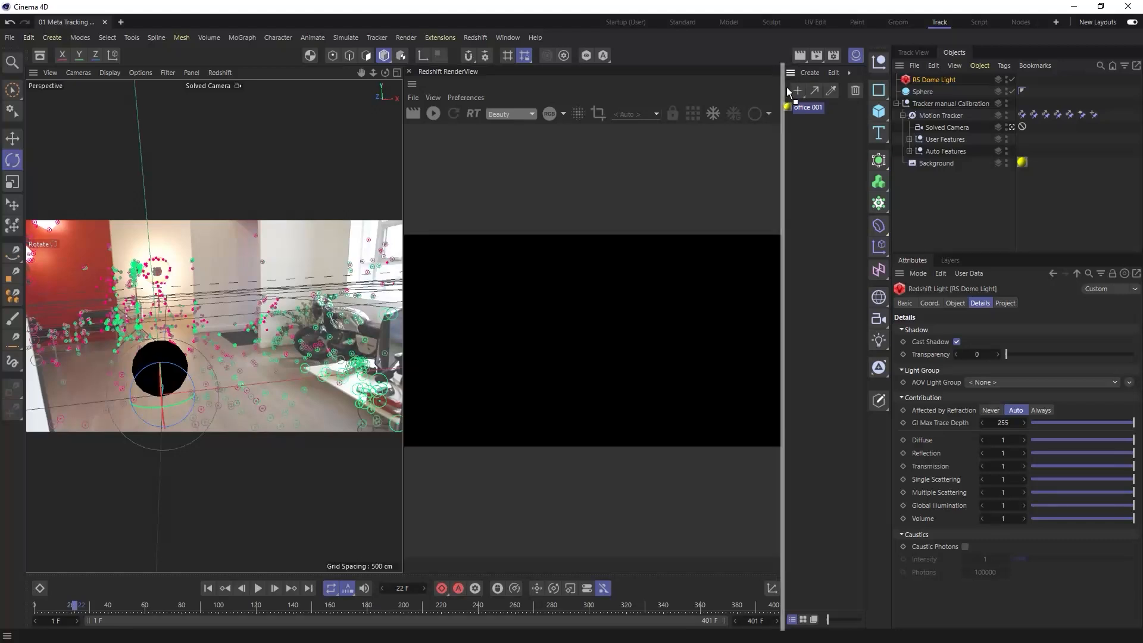
{"action": "left_click_drag", "start_coordinate": [776, 87], "coordinate": [776, 87]}
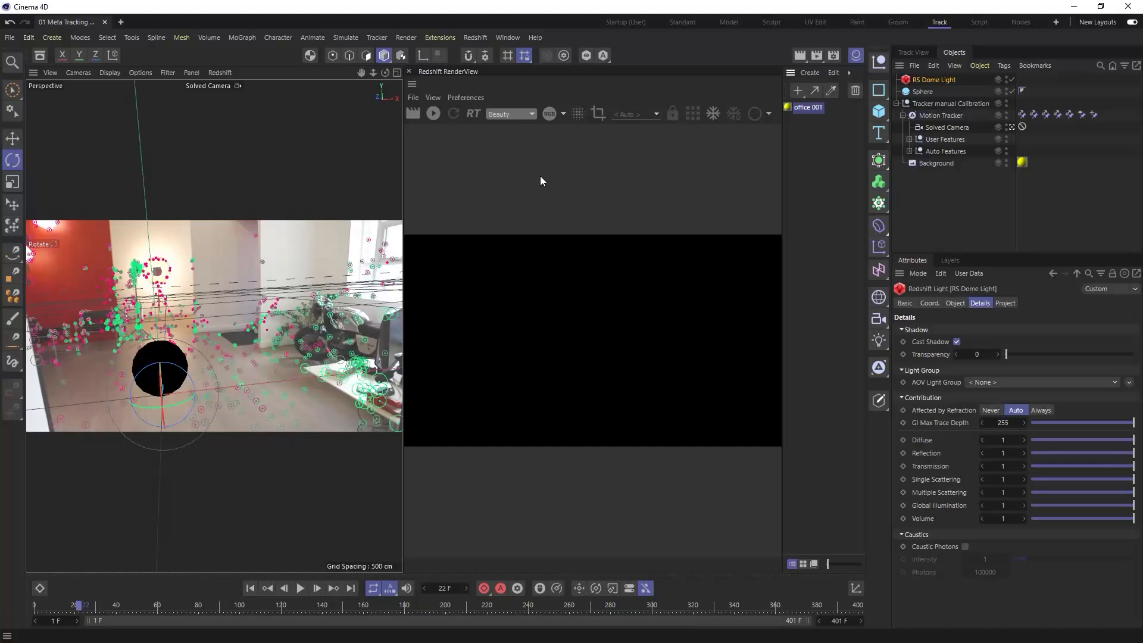
{"action": "left_click_drag", "start_coordinate": [404, 202], "coordinate": [294, 202]}
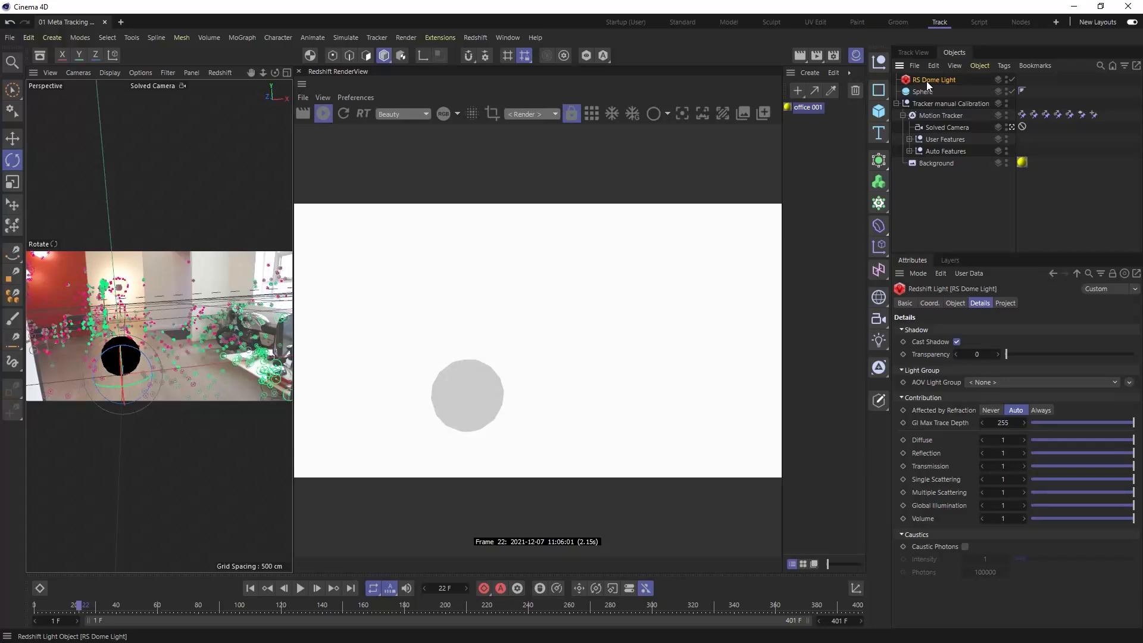
- Load office 001.jpg from the meta office sequence folder as the RS Dome Light's texture
{"action": "left_click", "coordinate": [954, 303]}
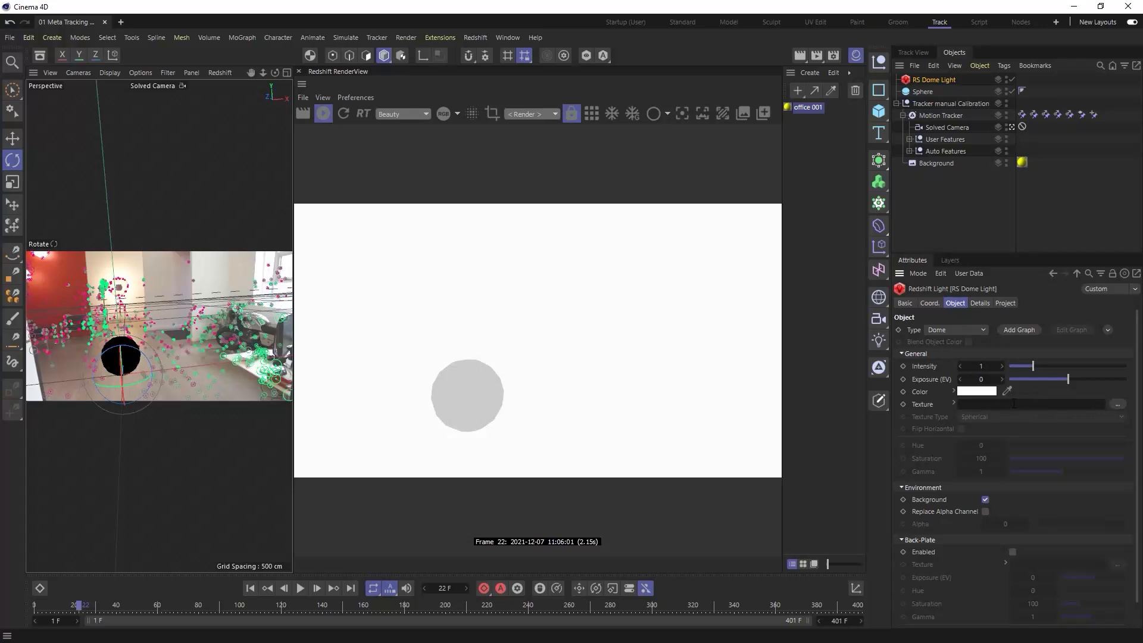
{"action": "left_click", "coordinate": [1120, 404]}
{"action": "left_click", "coordinate": [260, 128]}
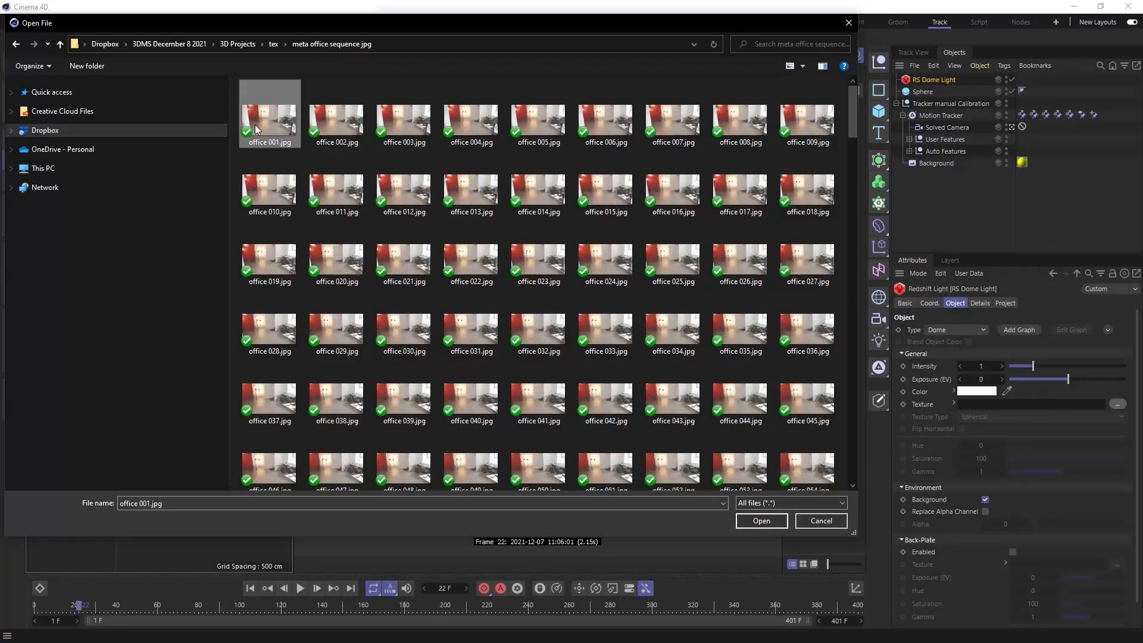
{"action": "left_click", "coordinate": [774, 523]}
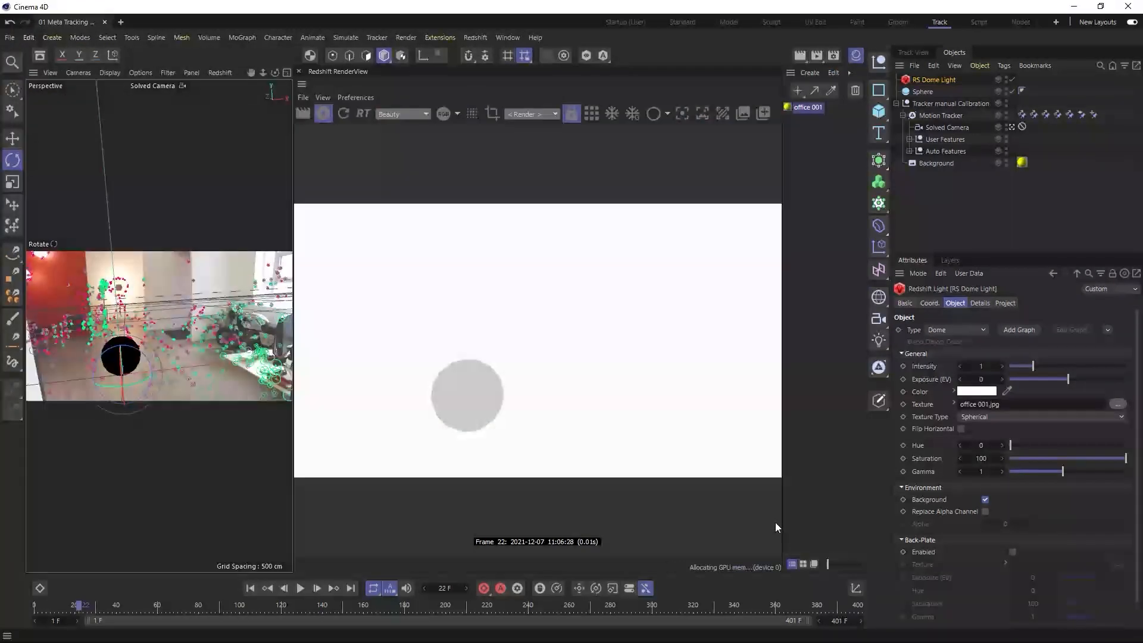
- Set the dome light texture's animation mode to Simple and detect the image sequence's frame range
{"action": "left_click", "coordinate": [955, 403]}
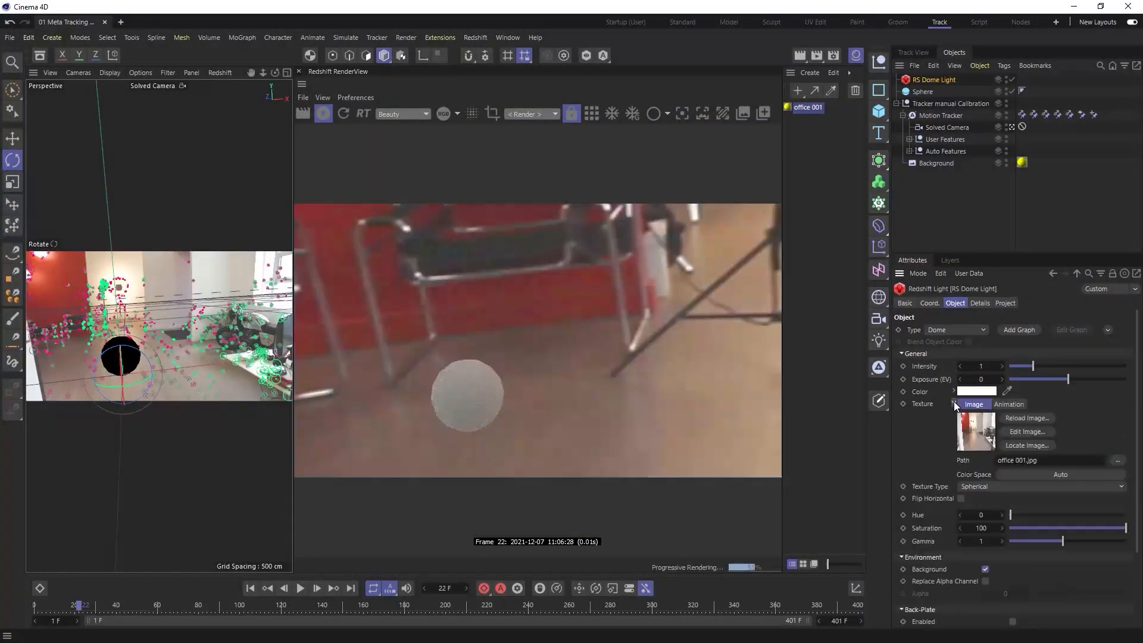
{"action": "left_click", "coordinate": [1011, 405]}
{"action": "left_click", "coordinate": [1017, 460]}
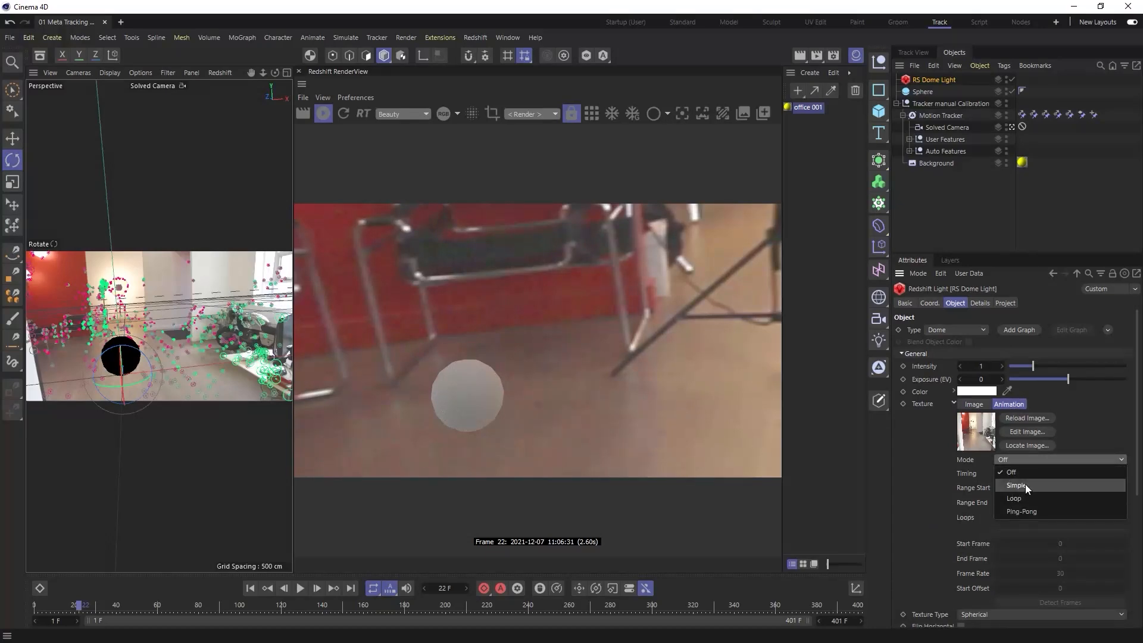
{"action": "left_click", "coordinate": [1025, 484]}
{"action": "left_click", "coordinate": [1066, 602]}
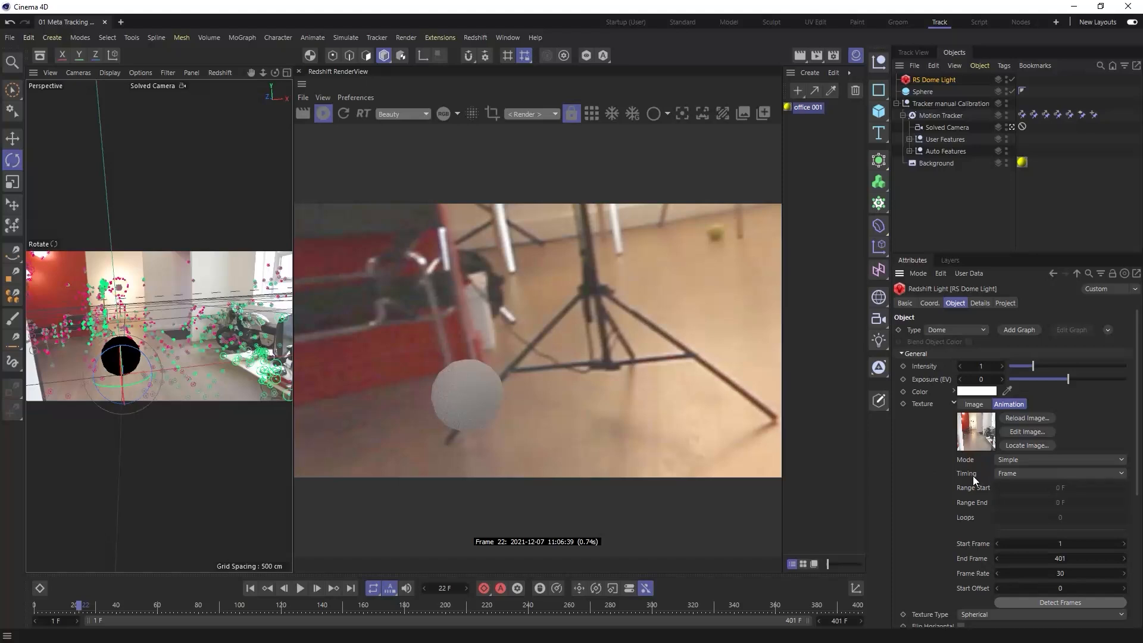
{"action": "left_click", "coordinate": [973, 614]}
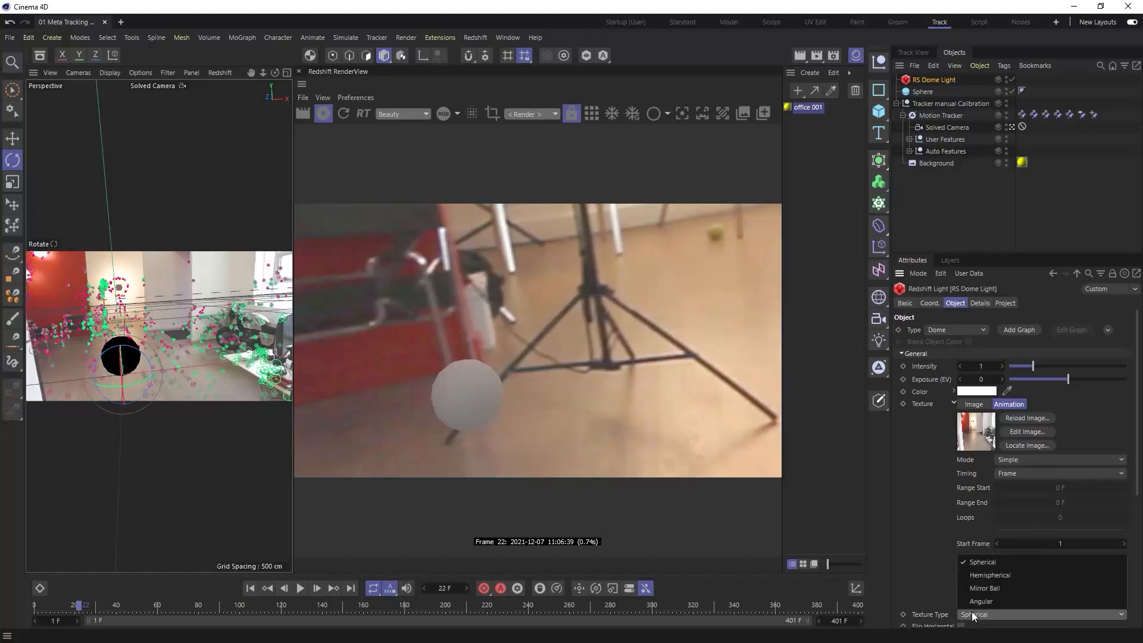
{"action": "left_click", "coordinate": [942, 588]}
- Clear the dome light's main texture path
{"action": "scroll", "coordinate": [1048, 428], "scroll_direction": "down", "scroll_amount": 2}
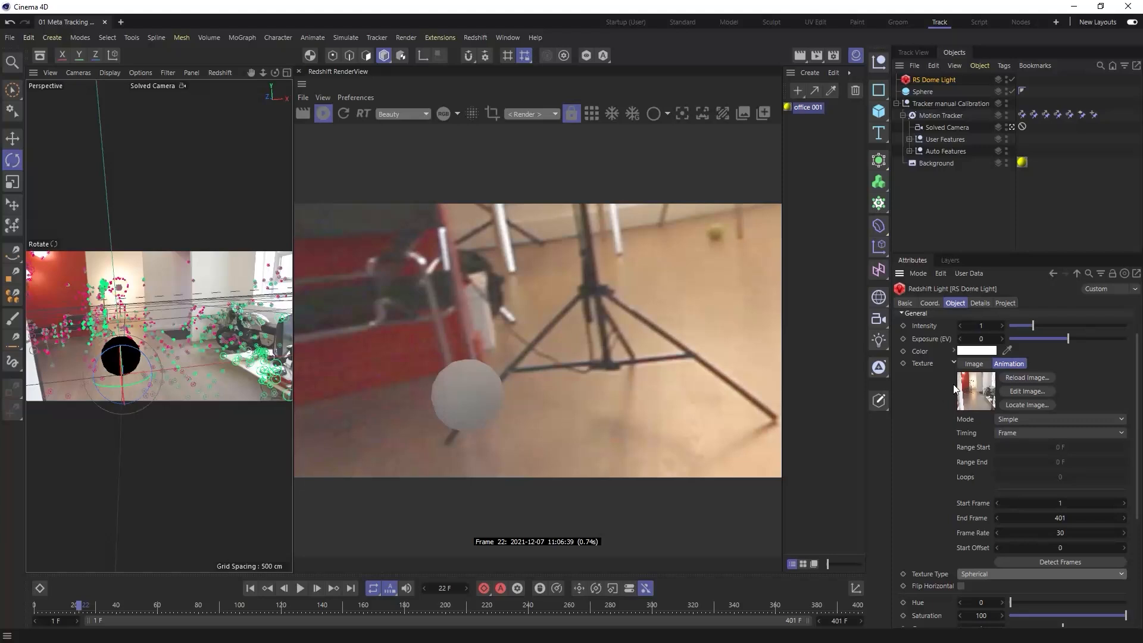
{"action": "left_click", "coordinate": [974, 365]}
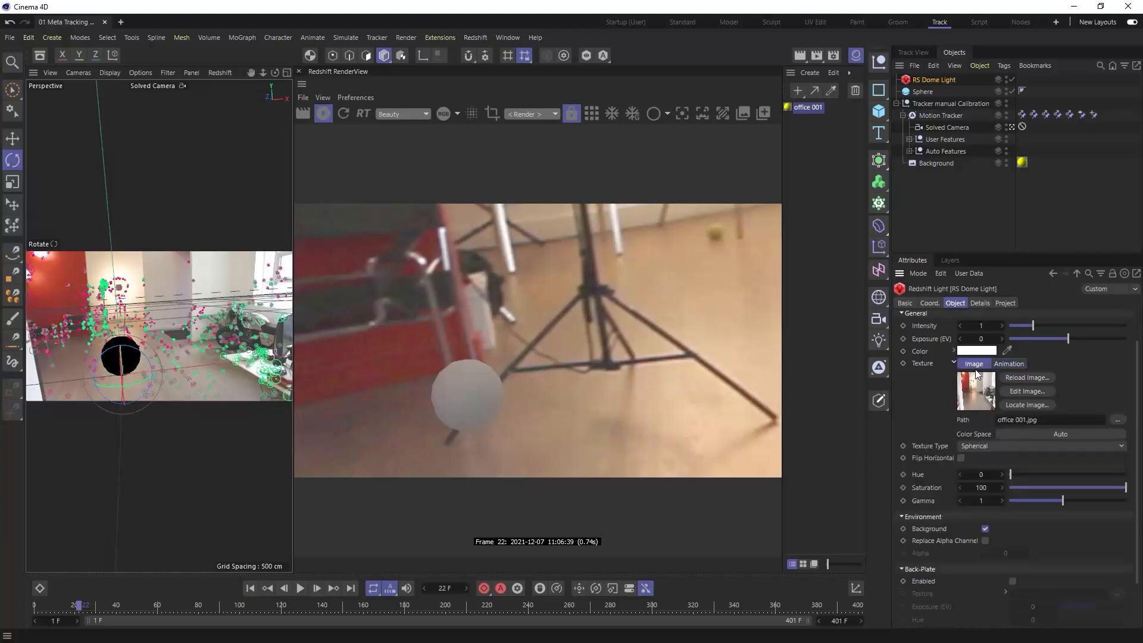
{"action": "left_click", "coordinate": [1051, 417]}
{"action": "key", "text": "BackSpace"}
{"action": "key", "text": "Return"}
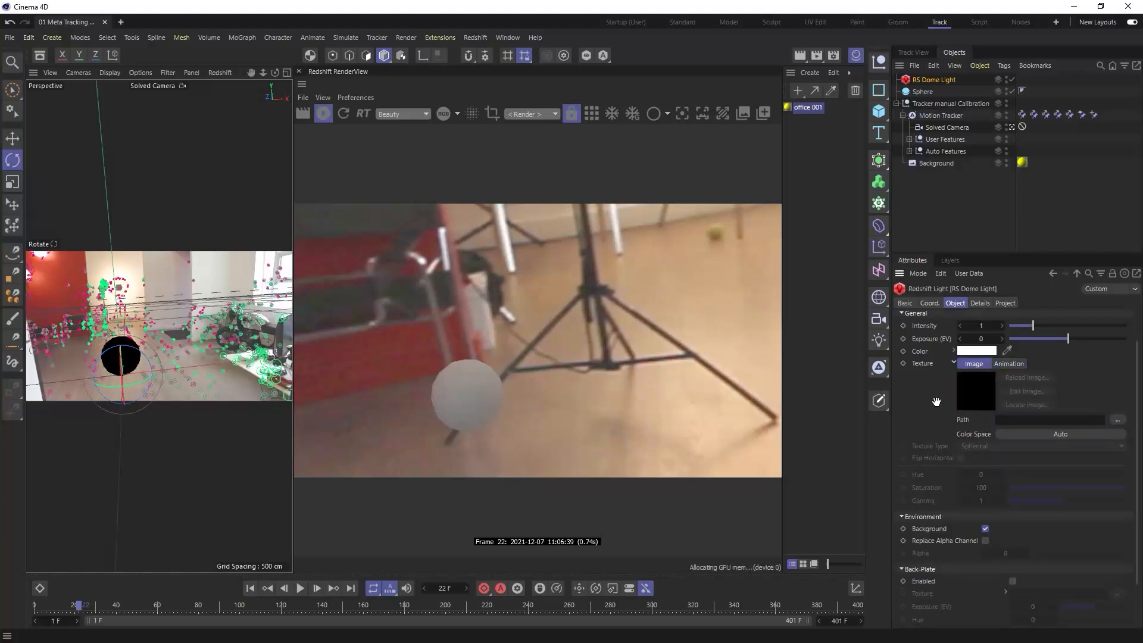
{"action": "left_click", "coordinate": [954, 362]}
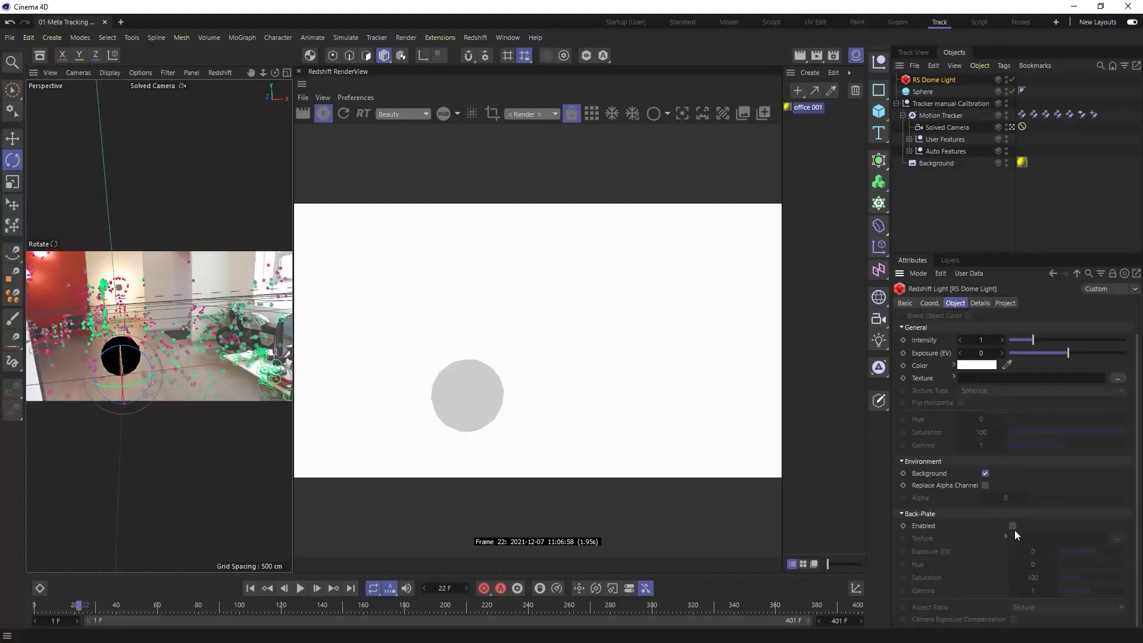
- Enable the dome light's Back-Plate and load office 001.jpg as its texture
{"action": "left_click", "coordinate": [1013, 526]}
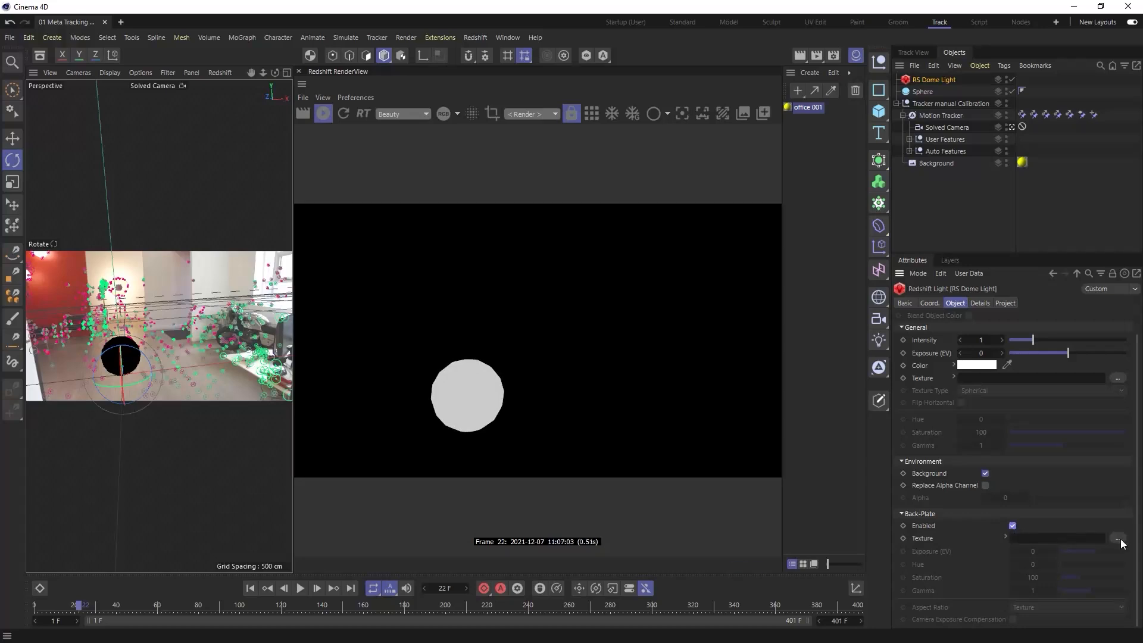
{"action": "left_click", "coordinate": [1123, 540]}
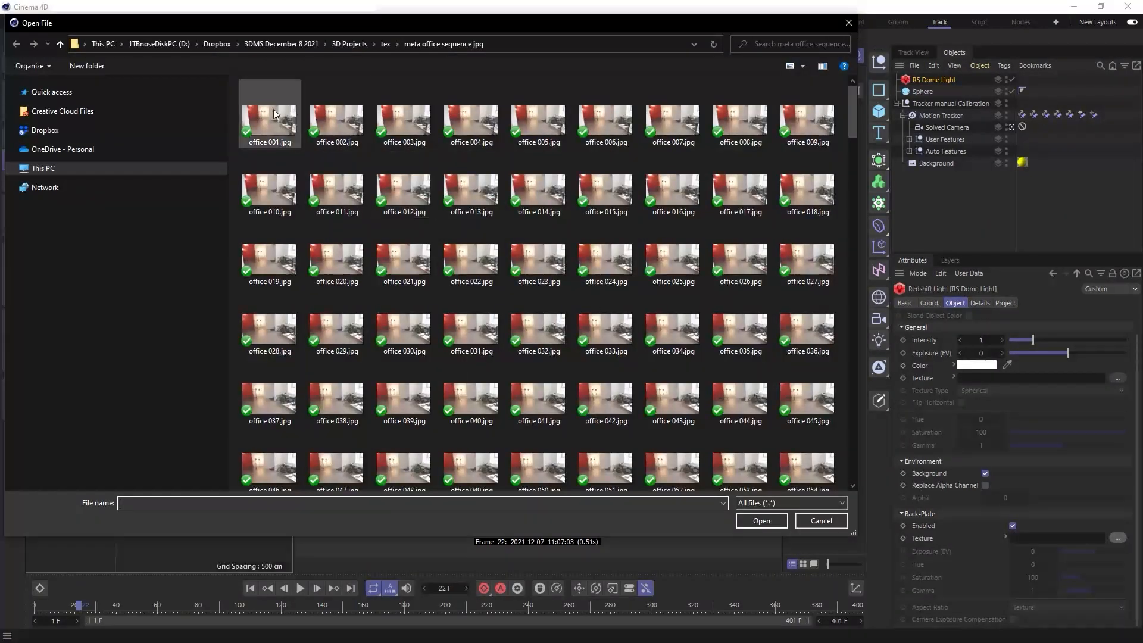
{"action": "double_click", "coordinate": [278, 120]}
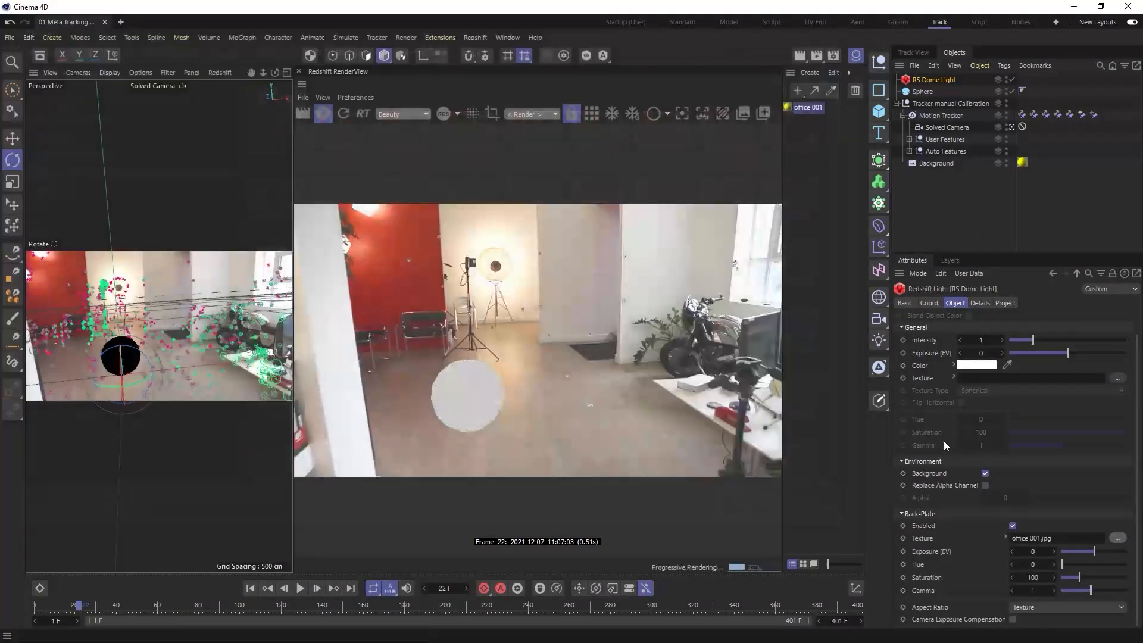
- Set the back-plate texture's animation mode to Simple and detect its frame range
{"action": "left_click", "coordinate": [1004, 536]}
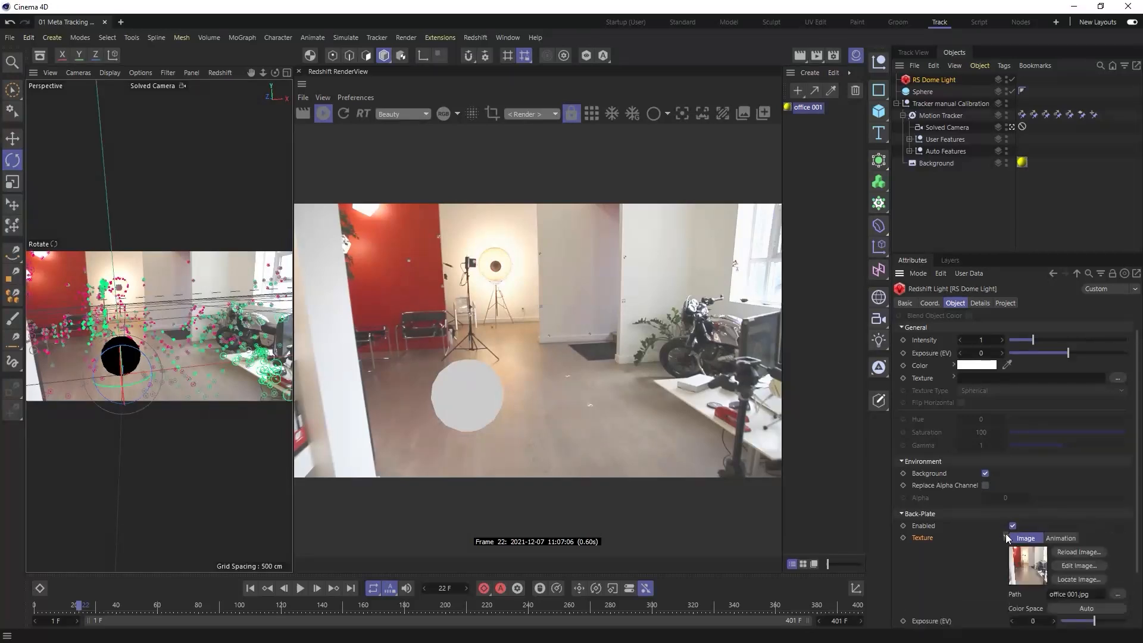
{"action": "scroll", "coordinate": [1133, 570], "scroll_direction": "down", "scroll_amount": 2}
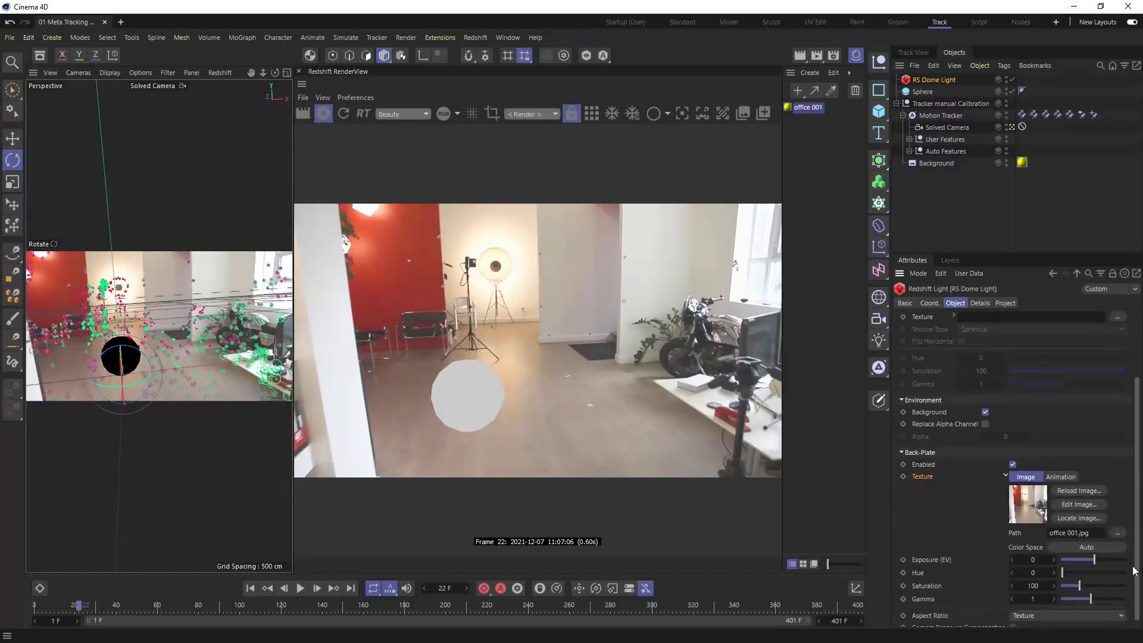
{"action": "left_click", "coordinate": [1061, 469]}
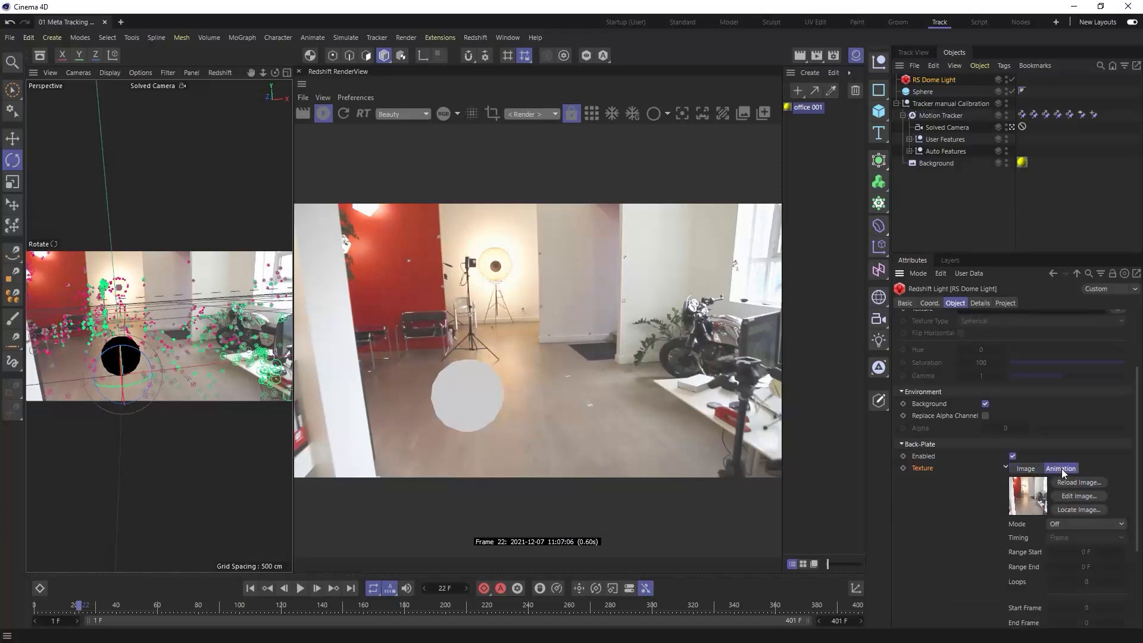
{"action": "left_click", "coordinate": [1064, 522]}
{"action": "left_click", "coordinate": [1070, 551]}
{"action": "scroll", "coordinate": [1137, 556], "scroll_direction": "down", "scroll_amount": 1}
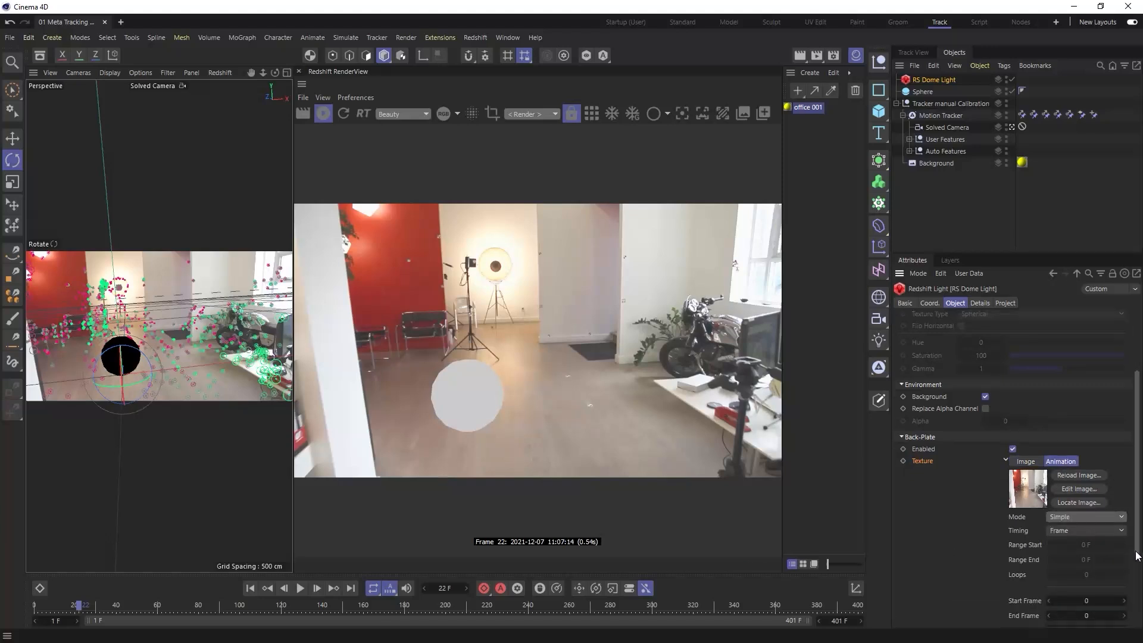
{"action": "scroll", "coordinate": [1136, 556], "scroll_direction": "down", "scroll_amount": 3}
{"action": "left_click", "coordinate": [1092, 562]}
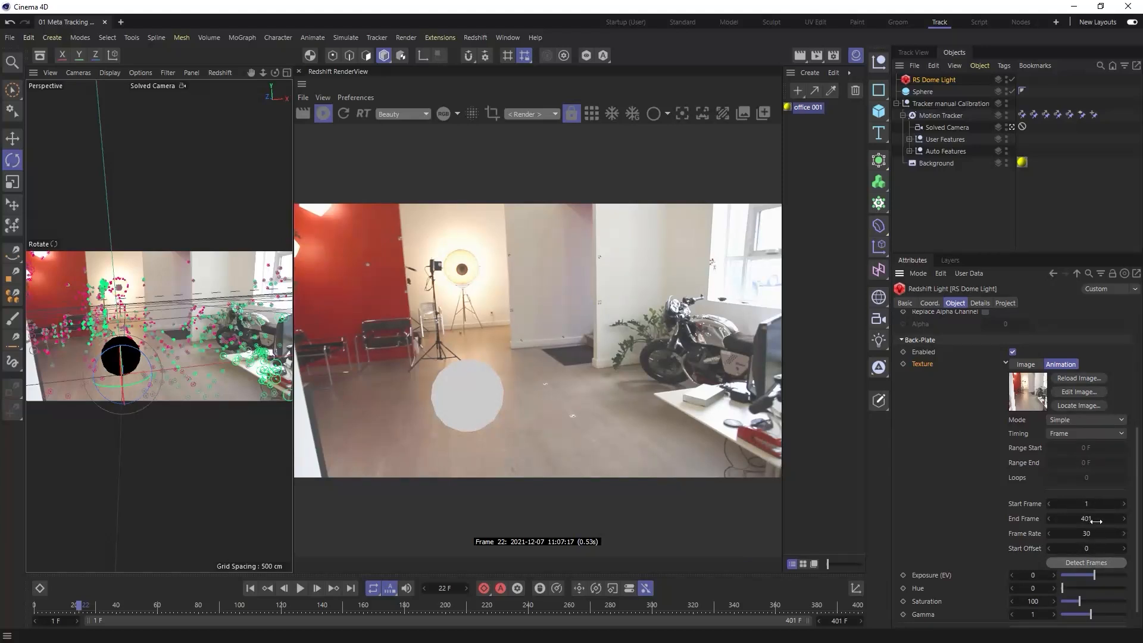
- Set the back-plate animation's Start Offset to -1 and scrub the timeline to check the sync, ending at frame 1
{"action": "left_click_drag", "start_coordinate": [78, 606], "coordinate": [36, 609]}
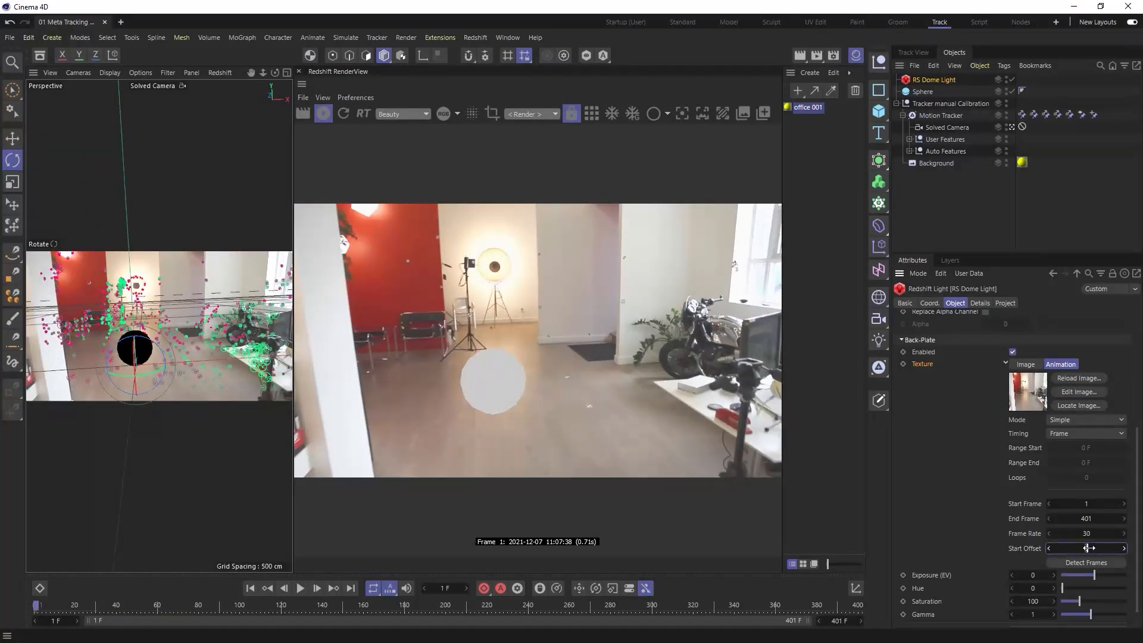
{"action": "left_click", "coordinate": [54, 606]}
{"action": "left_click_drag", "start_coordinate": [54, 607], "coordinate": [80, 608]}
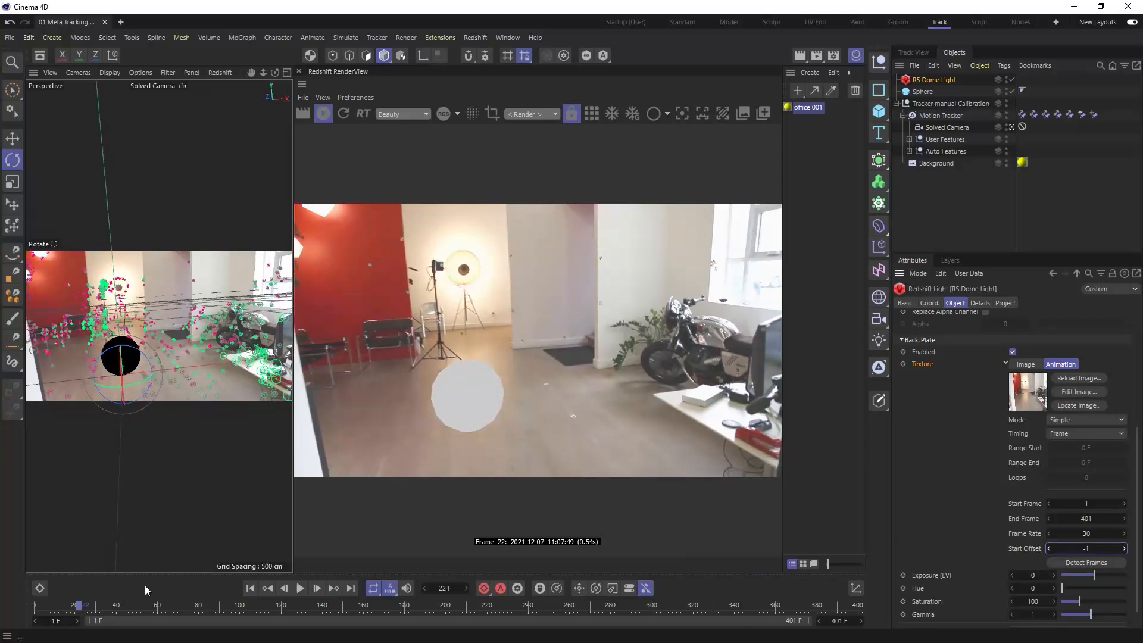
{"action": "left_click", "coordinate": [94, 607]}
{"action": "left_click_drag", "start_coordinate": [94, 606], "coordinate": [35, 610]}
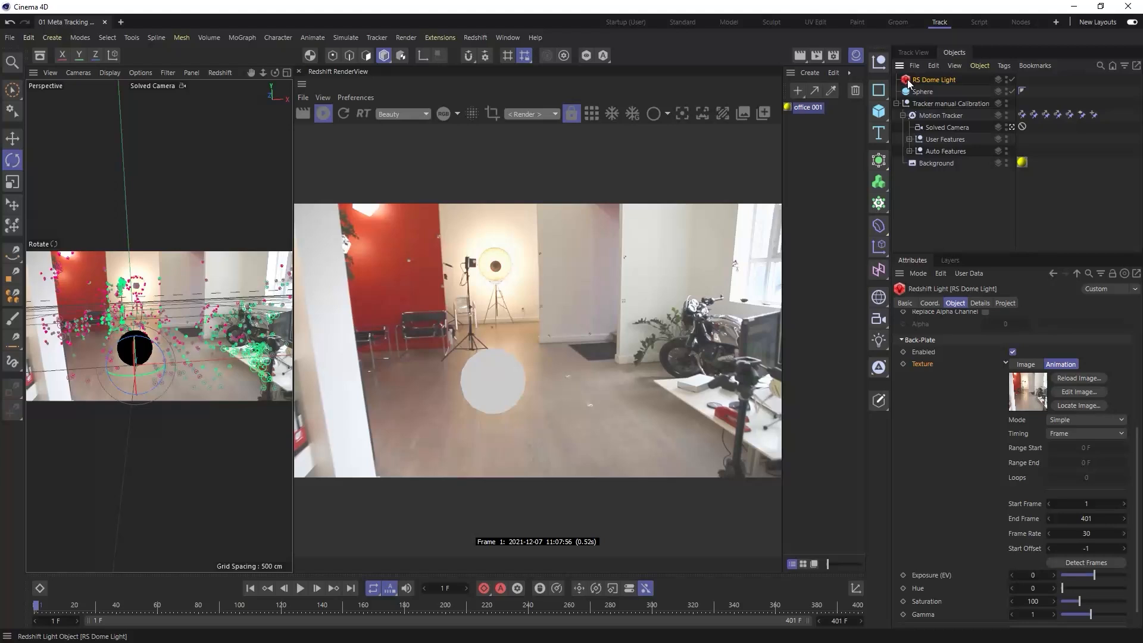
- Load office 001.jpg as the dome light's main texture again and detect the frames of its animation
{"action": "scroll", "coordinate": [1108, 490], "scroll_direction": "up", "scroll_amount": 6}
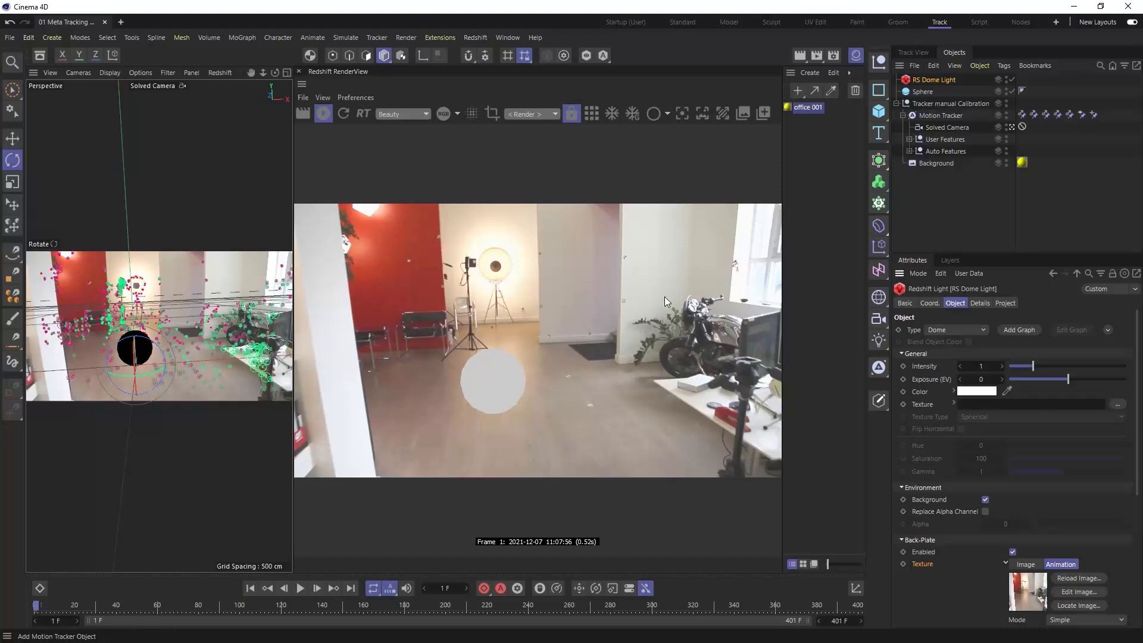
{"action": "left_click", "coordinate": [1112, 401]}
{"action": "double_click", "coordinate": [256, 111]}
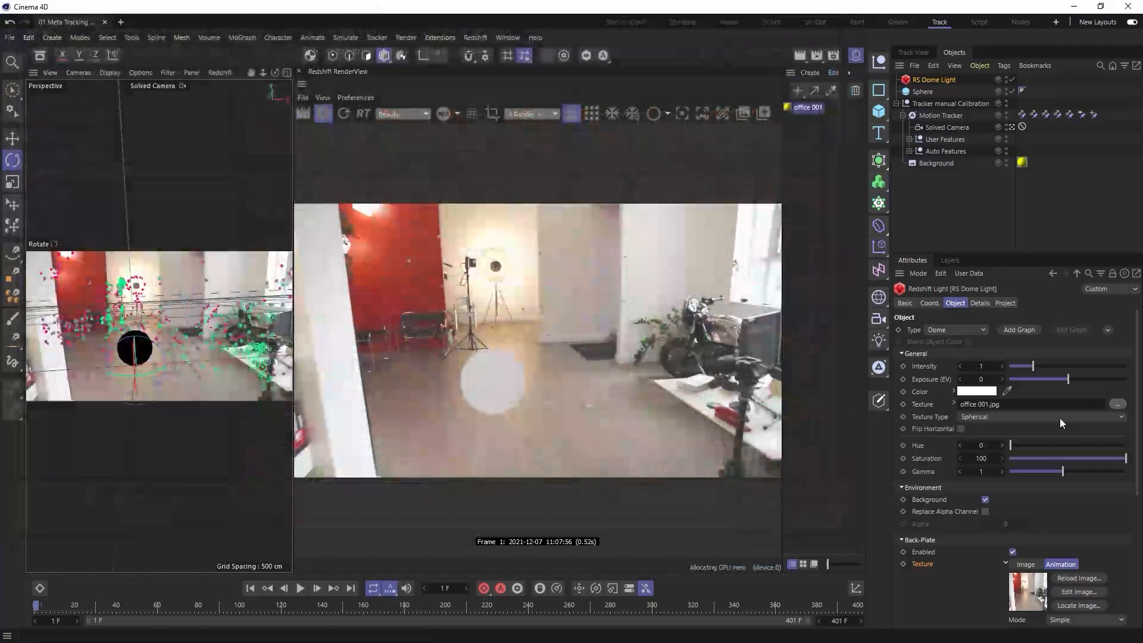
{"action": "left_click", "coordinate": [954, 403]}
{"action": "left_click", "coordinate": [1010, 404]}
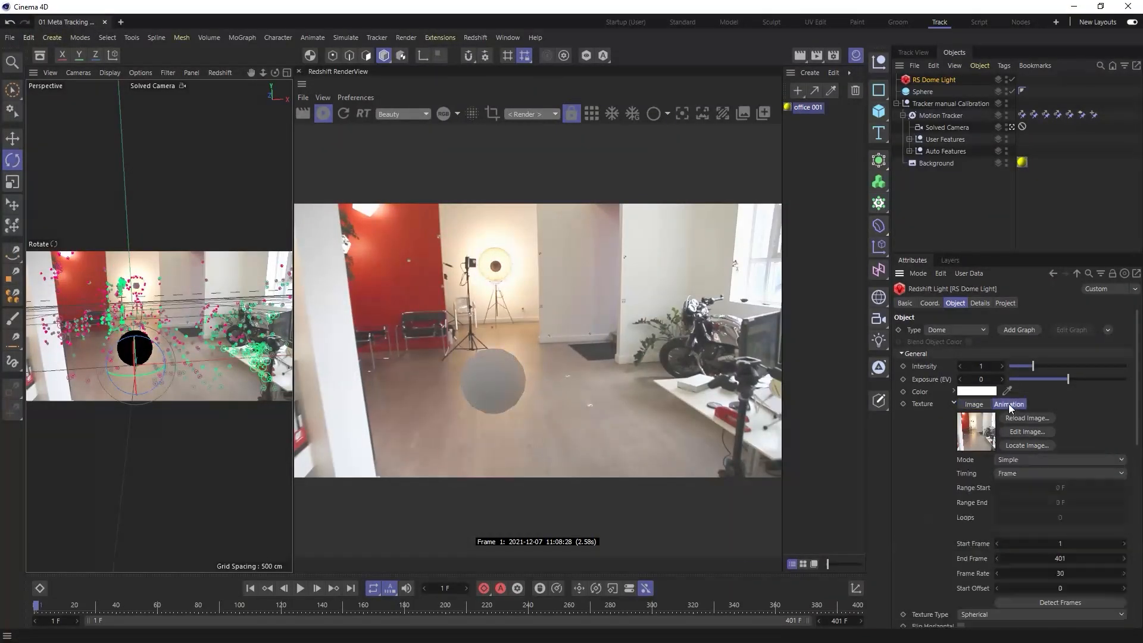
{"action": "left_click", "coordinate": [1062, 601]}
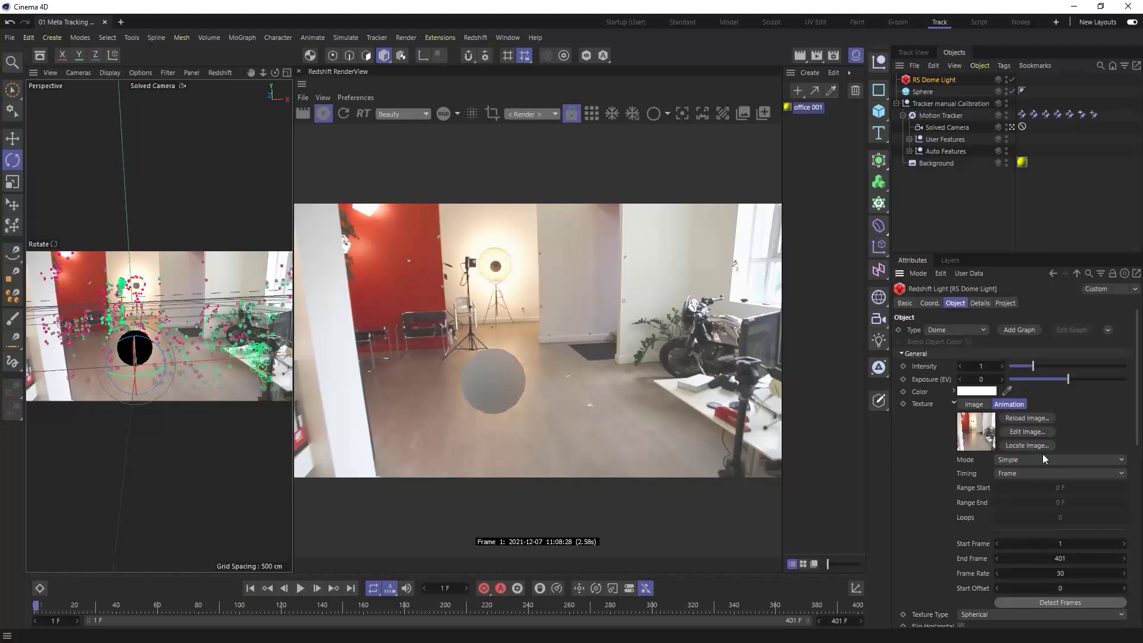
{"action": "left_click", "coordinate": [953, 403]}
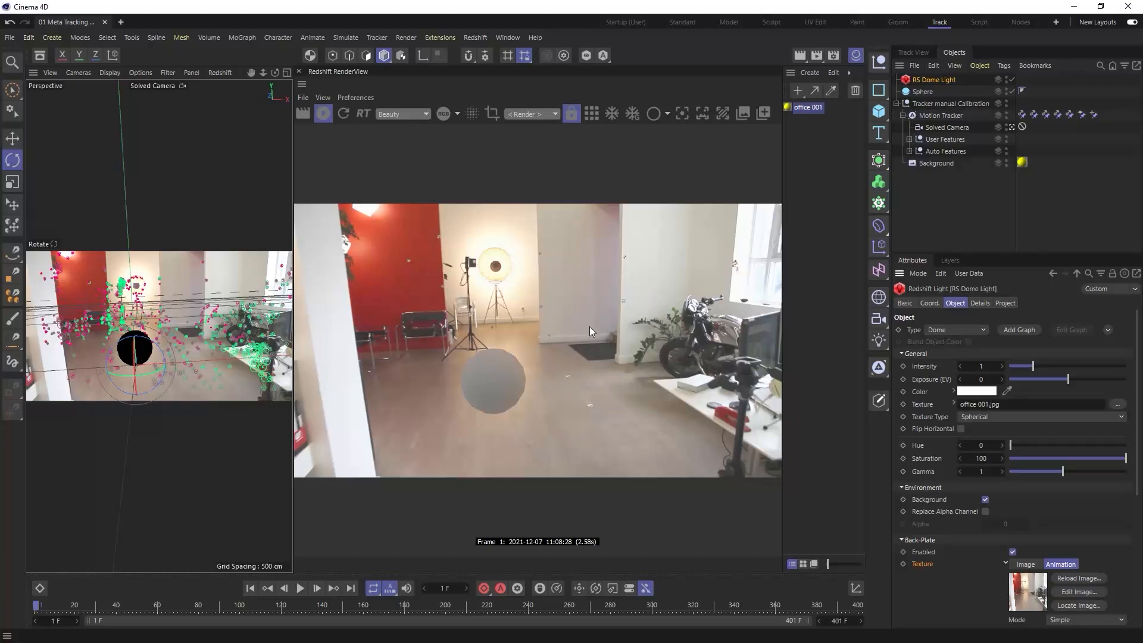
- Set the sphere's segments to 64
{"action": "left_click", "coordinate": [921, 92]}
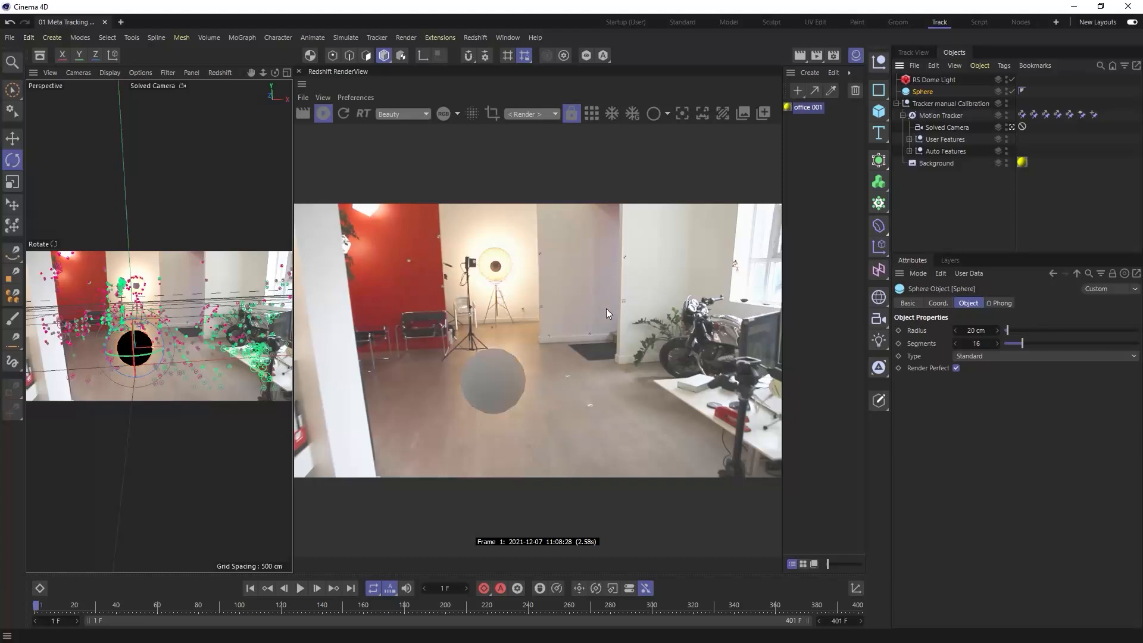
{"action": "double_click", "coordinate": [976, 344]}
{"action": "type", "text": "64"}
{"action": "key", "text": "Return"}
- Add a disc beneath the sphere and assign it a Redshift Object tag
{"action": "left_click", "coordinate": [879, 112]}
{"action": "left_click", "coordinate": [978, 150]}
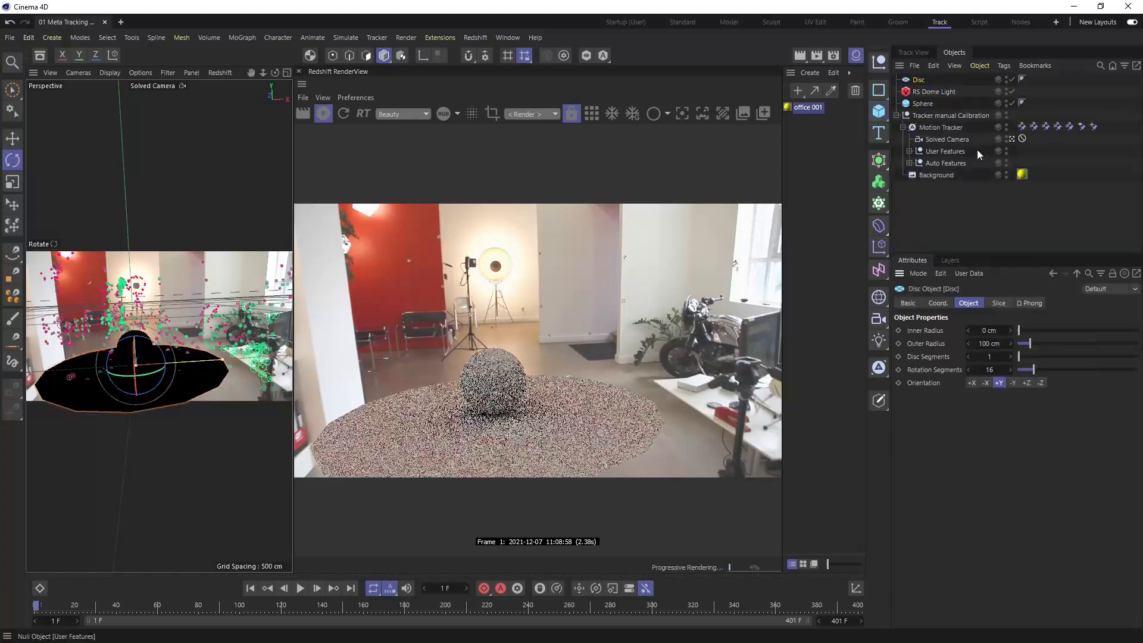
{"action": "right_click", "coordinate": [917, 79]}
{"action": "mouse_move", "coordinate": [954, 141]}
{"action": "mouse_move", "coordinate": [974, 173]}
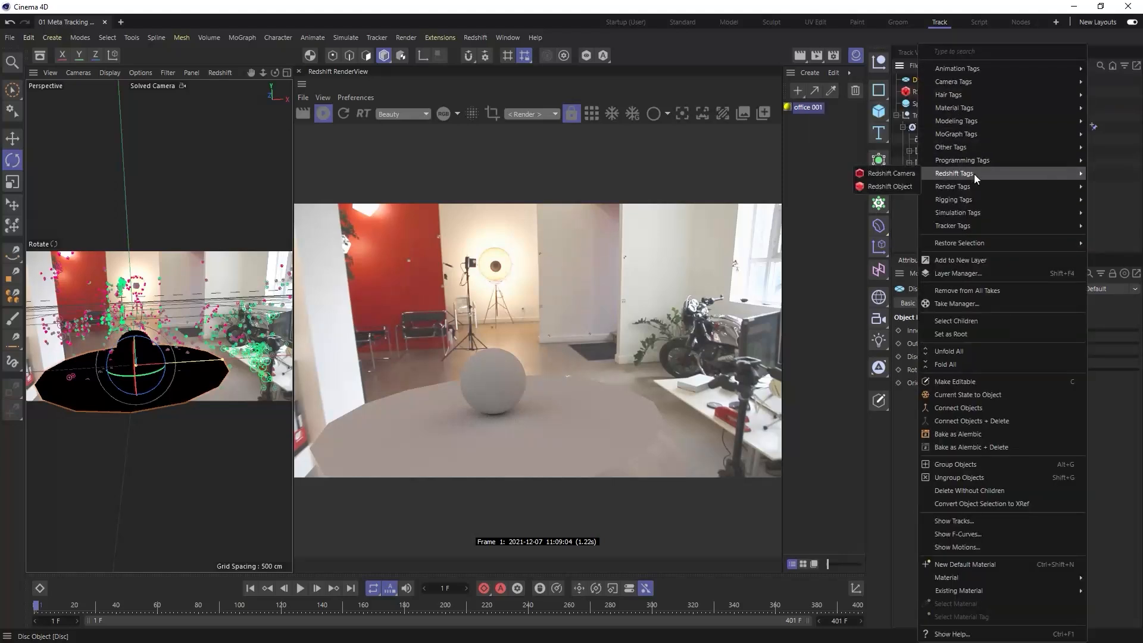
{"action": "left_click", "coordinate": [900, 186]}
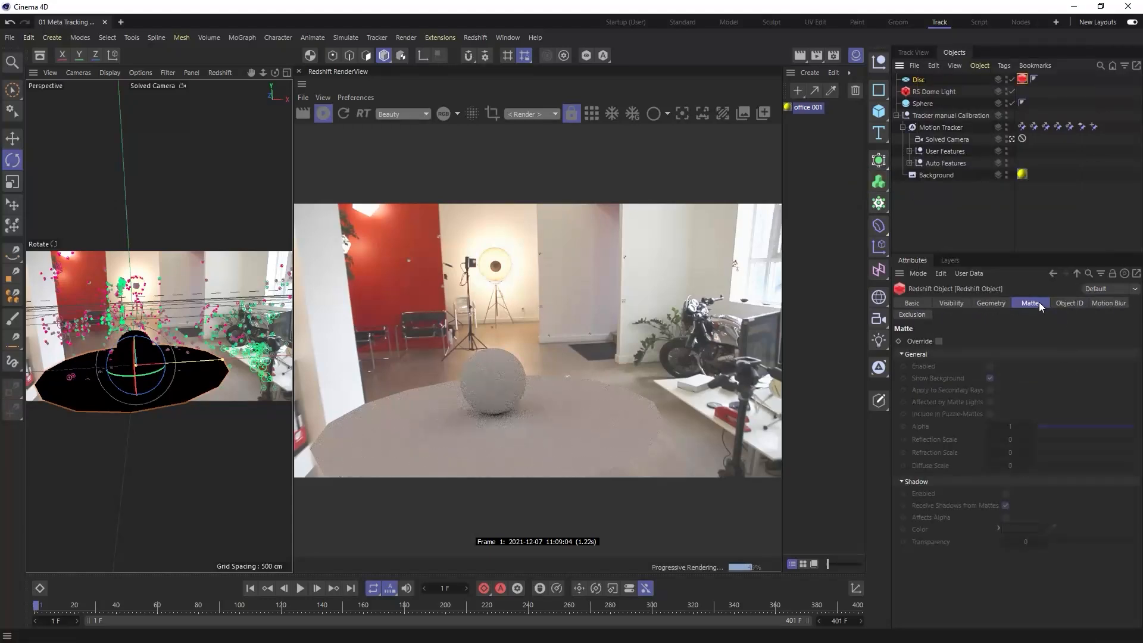
- Override the disc's Matte settings, enabling both the matte and its shadow, and check the render at frame 37
{"action": "left_click", "coordinate": [939, 341]}
{"action": "left_click", "coordinate": [991, 367]}
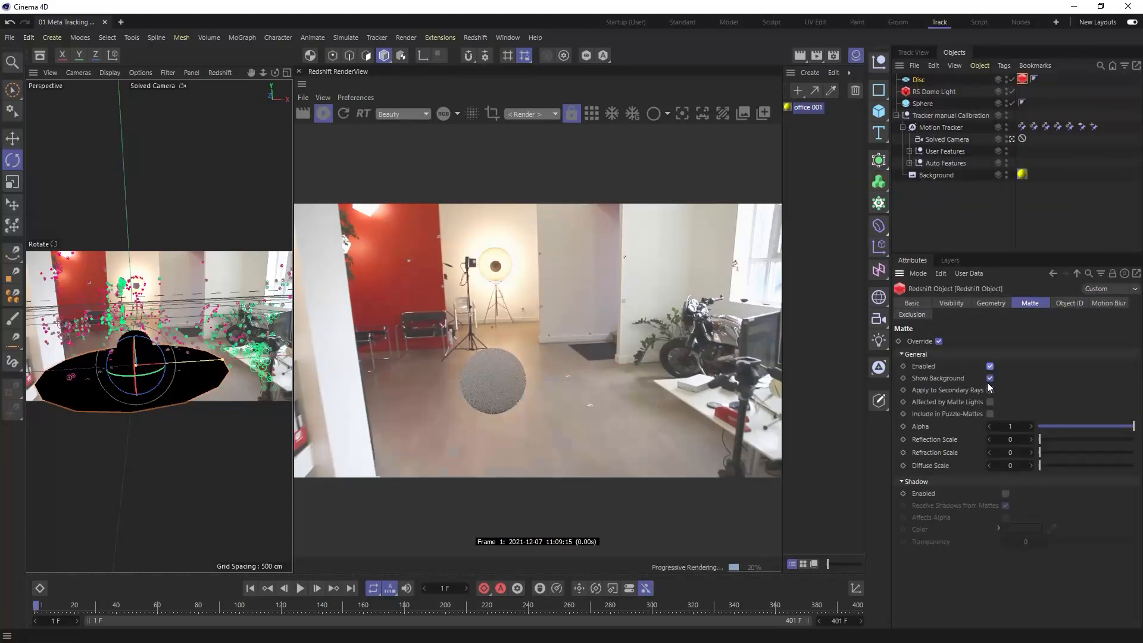
{"action": "left_click", "coordinate": [1006, 494]}
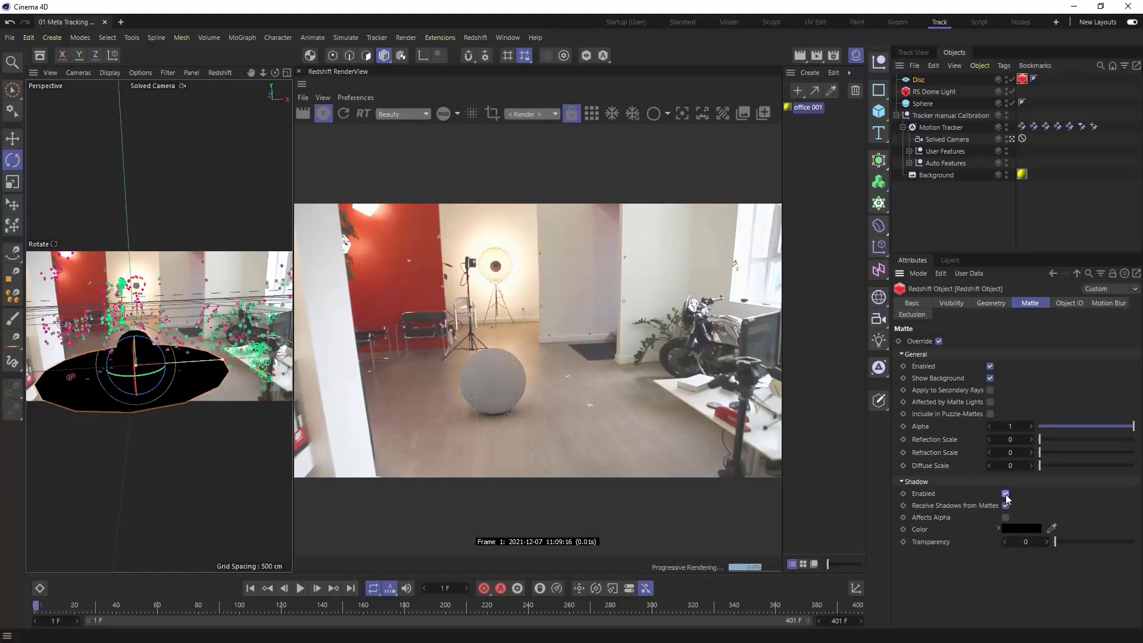
{"action": "left_click_drag", "start_coordinate": [270, 605], "coordinate": [111, 590]}
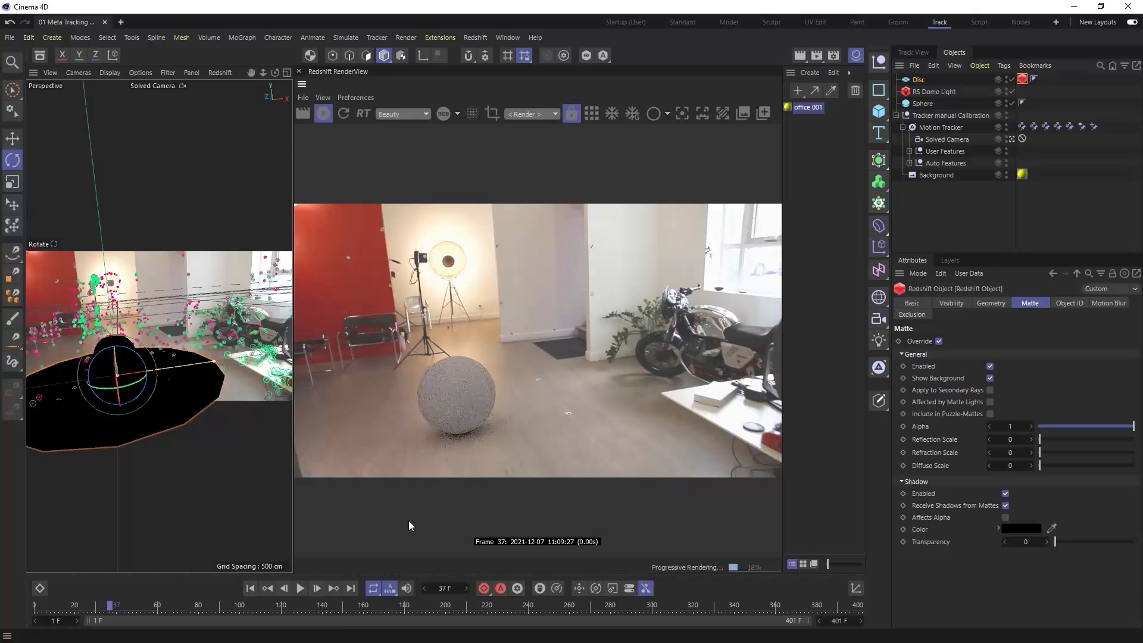
- Close the Redshift RenderView, switch to the four-view layout and scrub to frame 76
{"action": "left_click", "coordinate": [299, 71]}
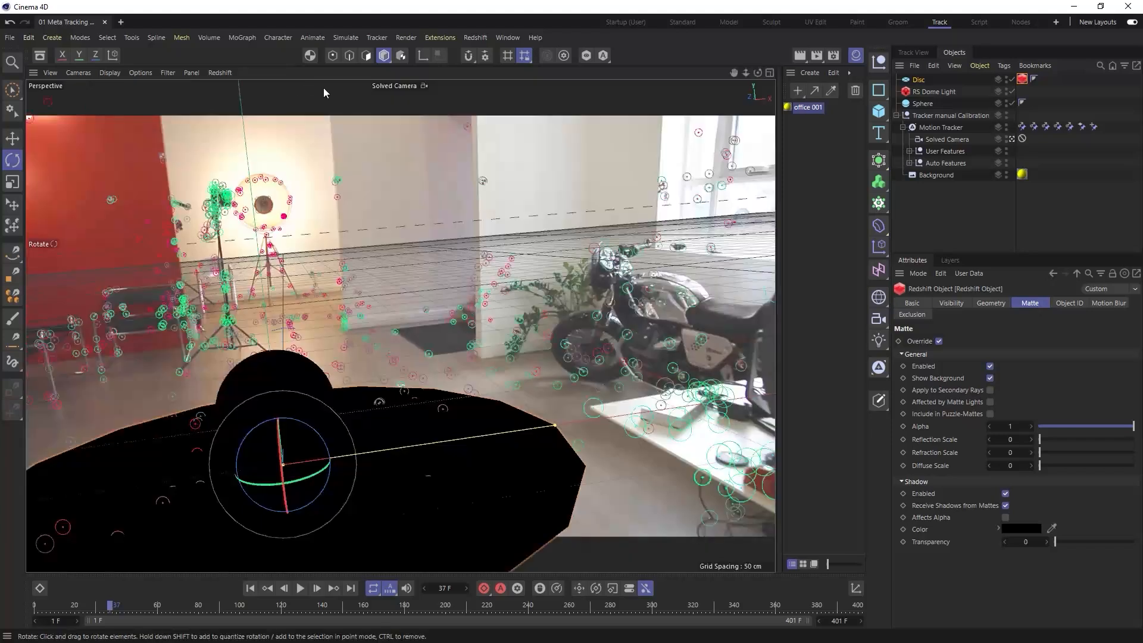
{"action": "left_click", "coordinate": [770, 73]}
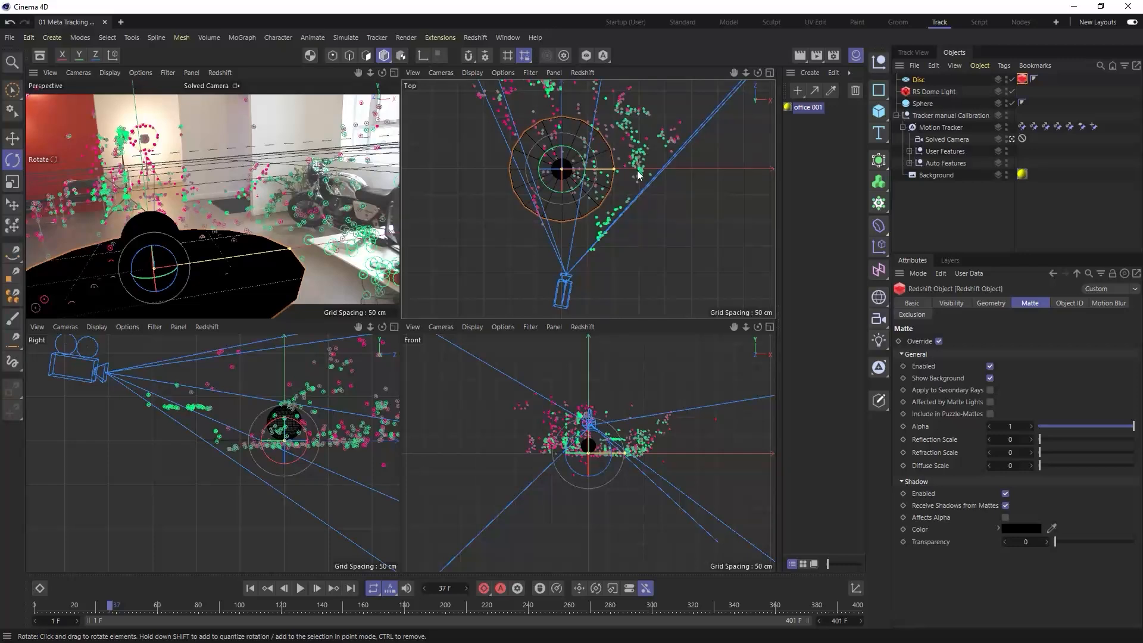
{"action": "left_click_drag", "start_coordinate": [119, 603], "coordinate": [190, 605]}
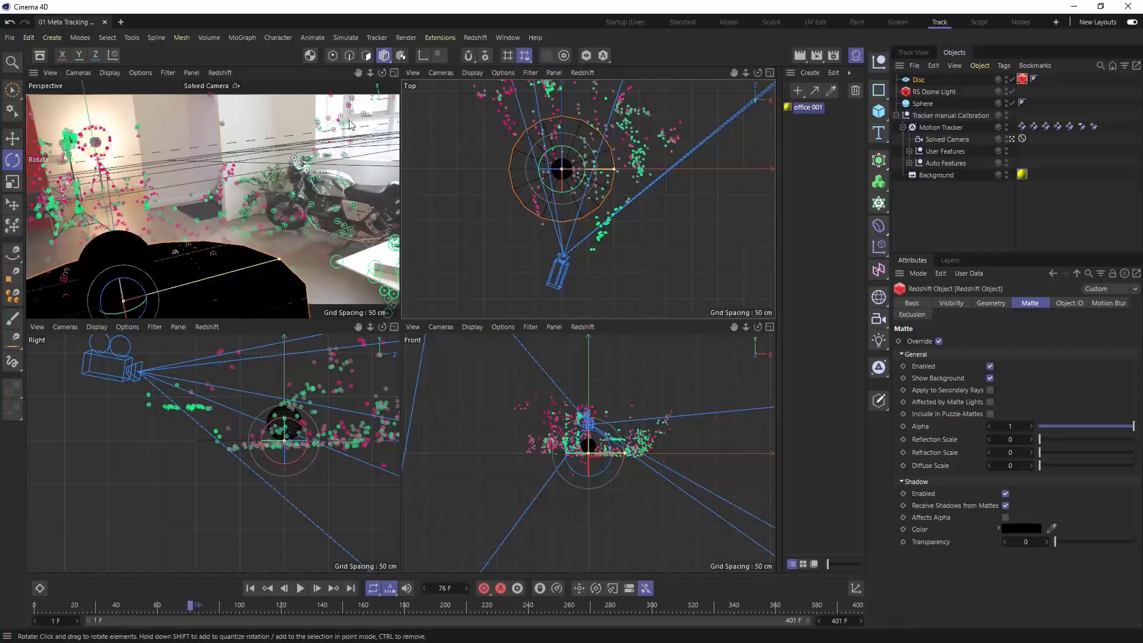
- Add a Redshift Area Light, move it to the window side of the sphere and rotate it to face the sphere
{"action": "left_click", "coordinate": [476, 38]}
{"action": "mouse_move", "coordinate": [494, 70]}
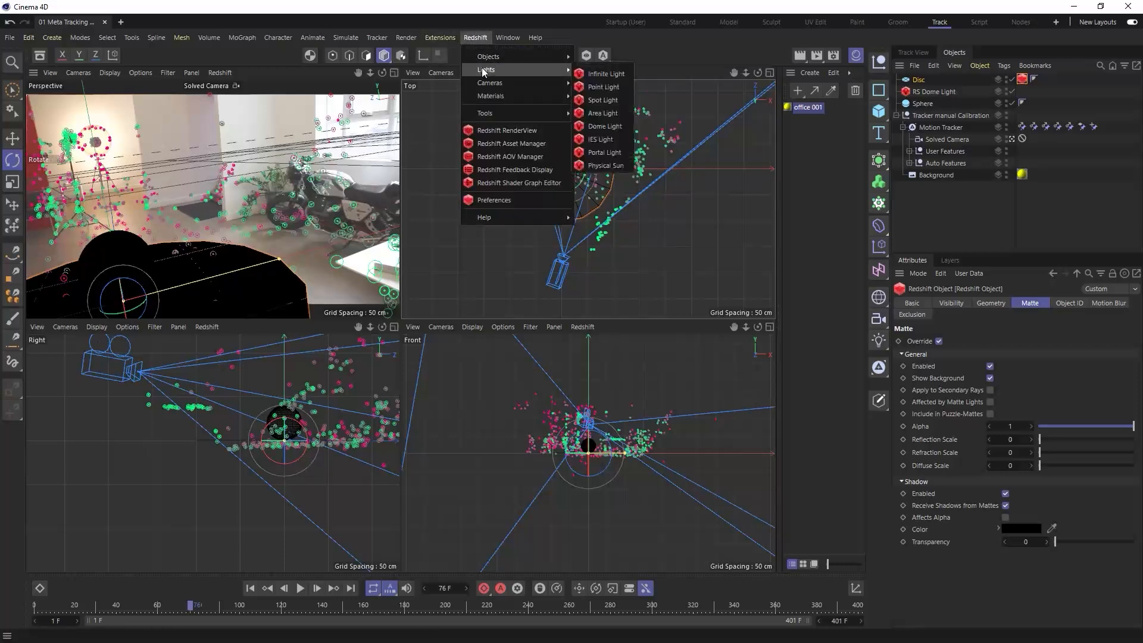
{"action": "left_click", "coordinate": [604, 113]}
{"action": "left_click_drag", "start_coordinate": [614, 223], "coordinate": [625, 116]}
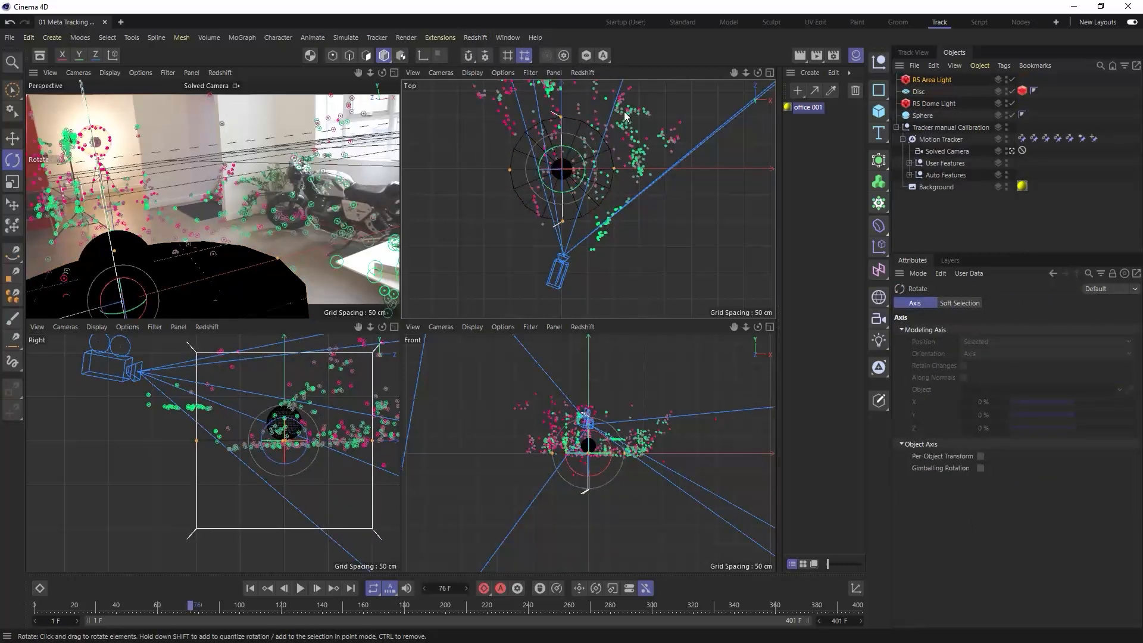
{"action": "key", "text": "e"}
{"action": "left_click_drag", "start_coordinate": [633, 230], "coordinate": [718, 211]}
{"action": "key", "text": "r"}
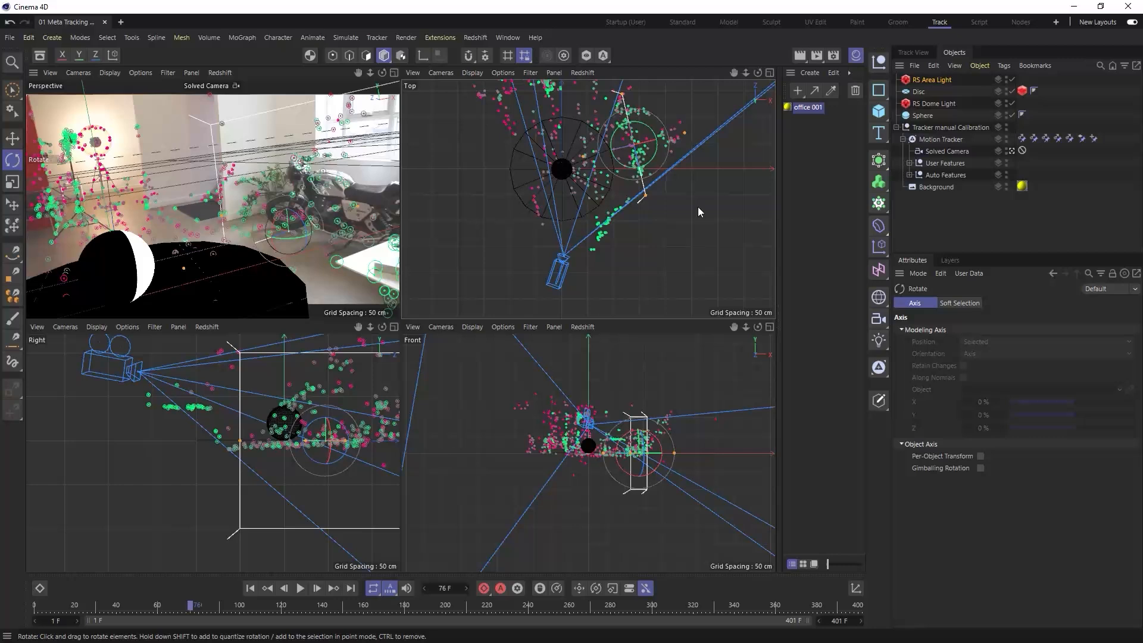
- Narrow the area light to a Size X of about 136 cm and set its Size Y to 100 cm
{"action": "left_click_drag", "start_coordinate": [645, 199], "coordinate": [690, 375]}
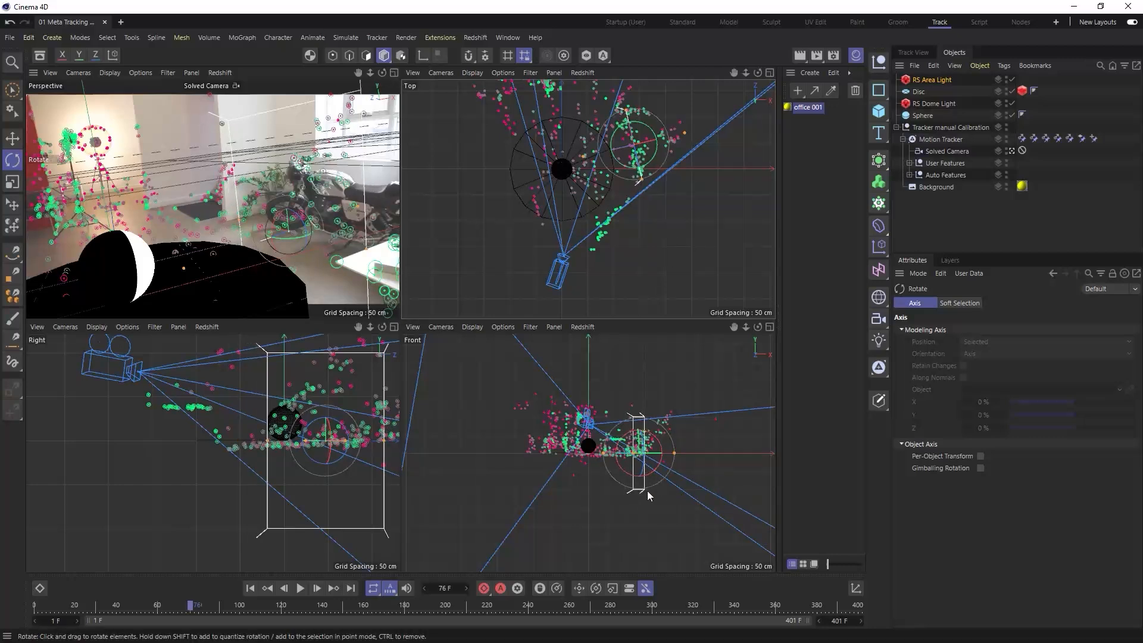
{"action": "left_click", "coordinate": [12, 138]}
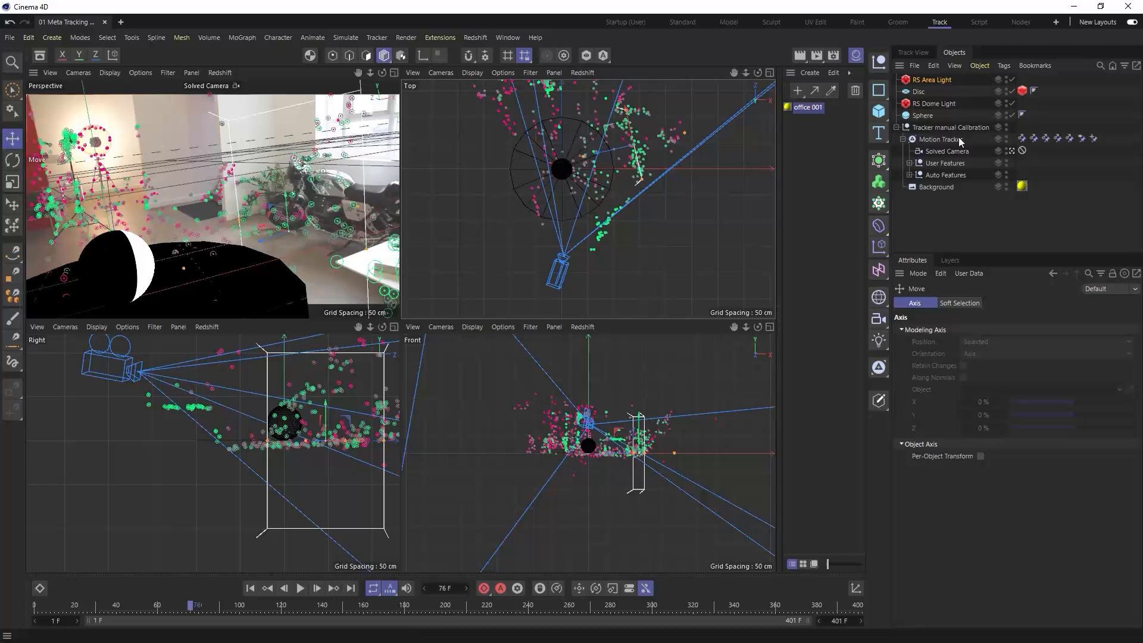
{"action": "left_click", "coordinate": [932, 80]}
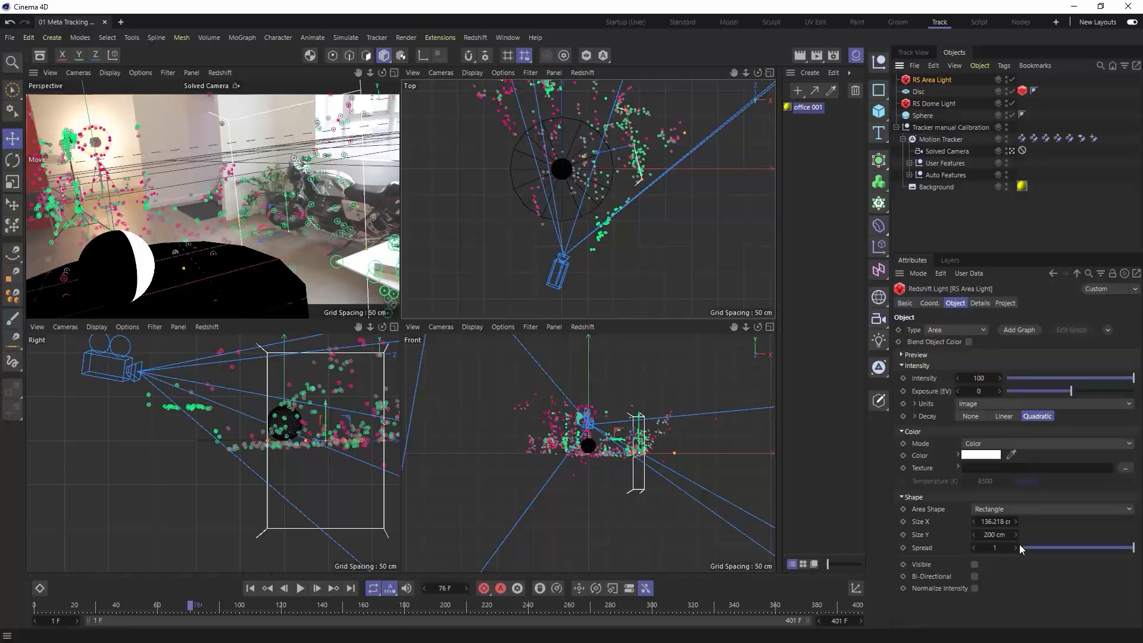
{"action": "double_click", "coordinate": [1004, 534]}
{"action": "type", "text": "100"}
{"action": "key", "text": "Return"}
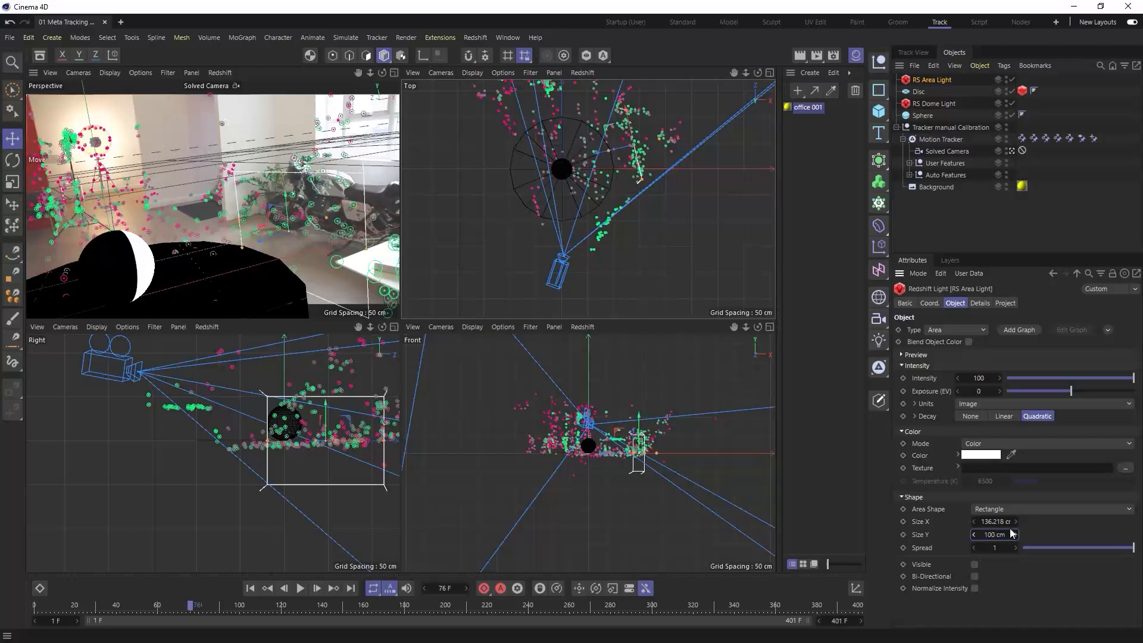
- Raise the area light above the floor, shift it outward towards the window and shrink it to about 88 by 71 cm
{"action": "left_click_drag", "start_coordinate": [639, 421], "coordinate": [639, 392]}
{"action": "left_click_drag", "start_coordinate": [621, 152], "coordinate": [657, 157]}
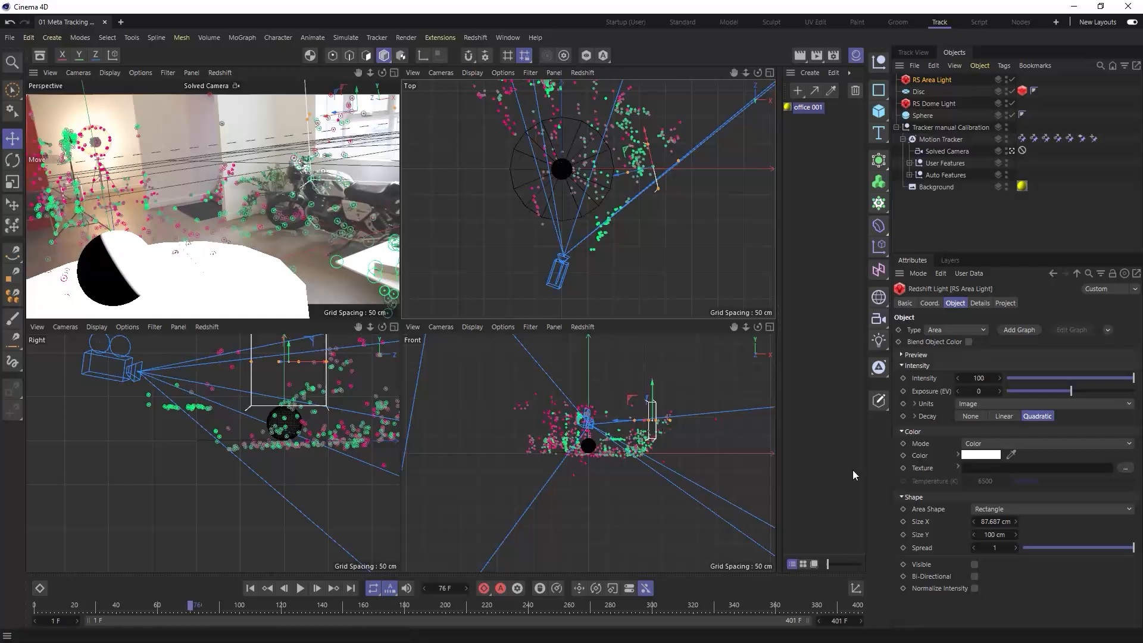
{"action": "left_click_drag", "start_coordinate": [1003, 535], "coordinate": [980, 535]}
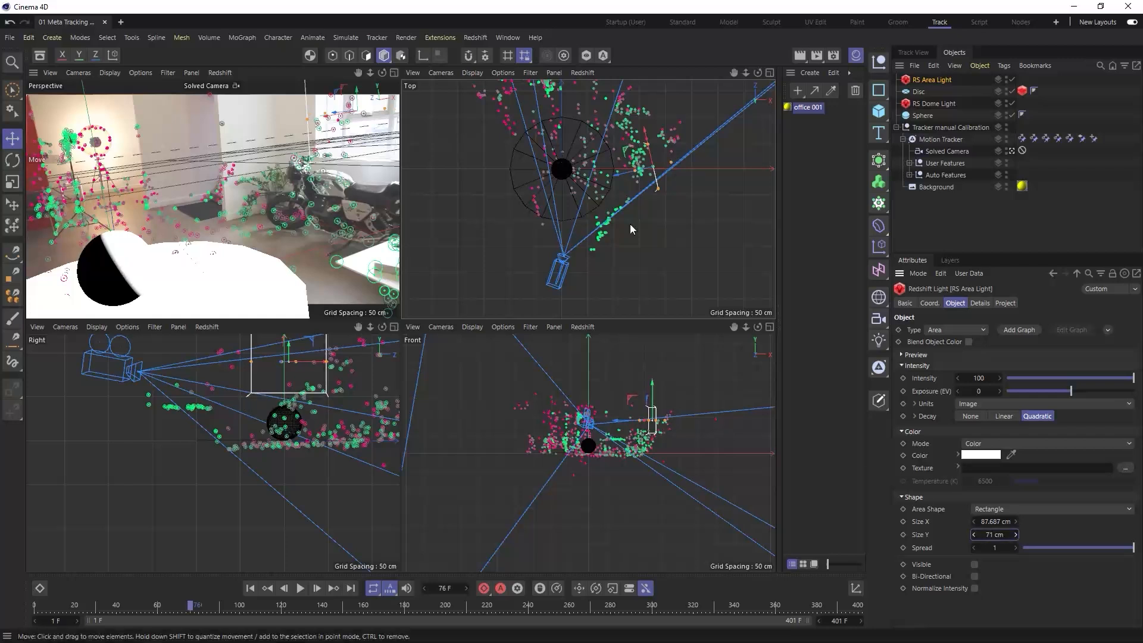
- Maximize the perspective view, render in the Redshift RenderView and check the lighting at frame 37
{"action": "left_click", "coordinate": [394, 72]}
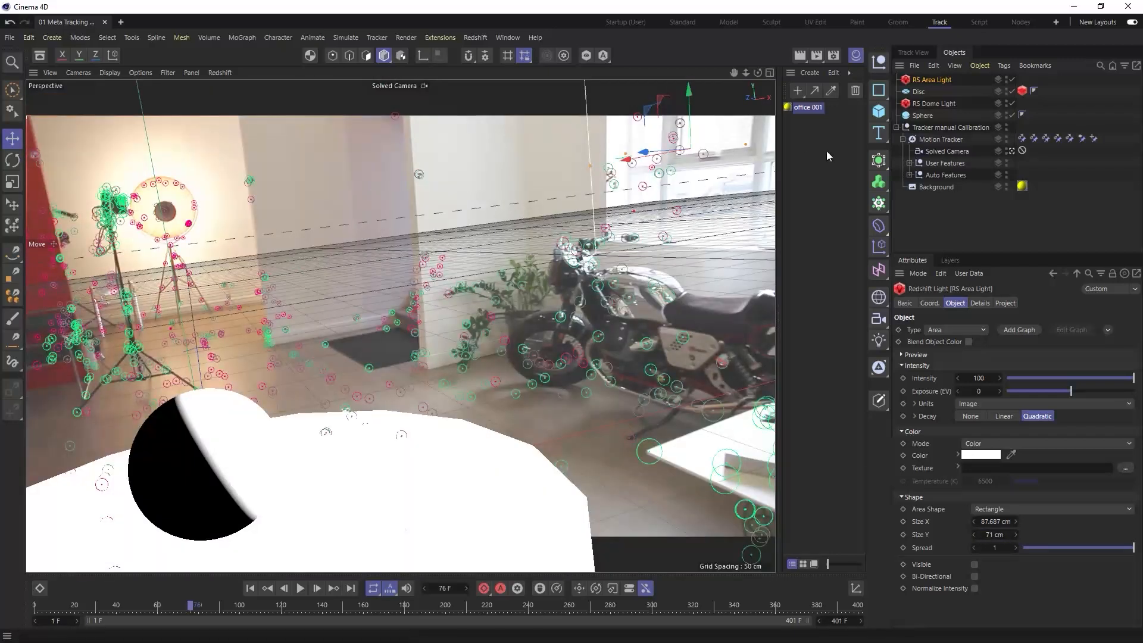
{"action": "left_click", "coordinate": [780, 168]}
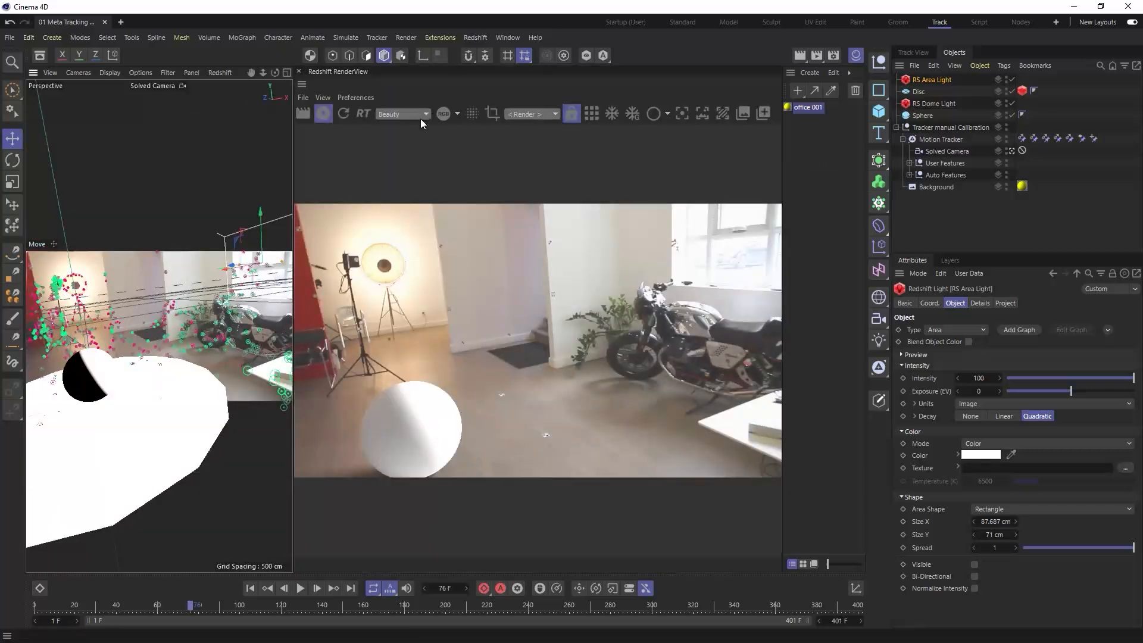
{"action": "left_click", "coordinate": [323, 115]}
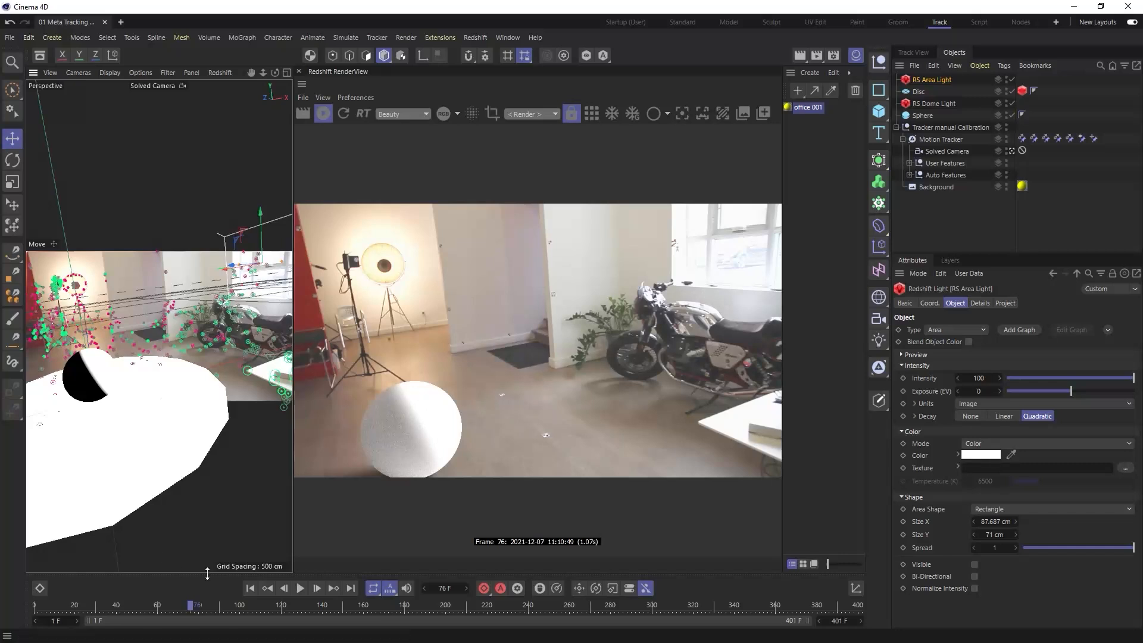
{"action": "left_click_drag", "start_coordinate": [199, 606], "coordinate": [111, 613]}
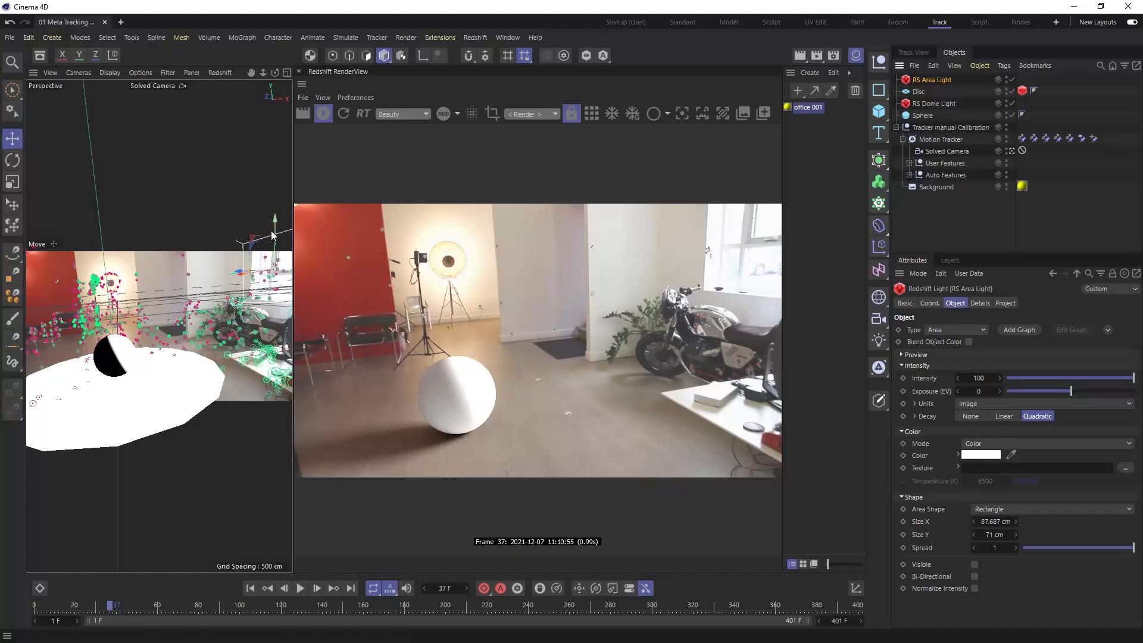
- Raise the area light higher and widen its Size X to 120 cm, then to 150 cm
{"action": "left_click_drag", "start_coordinate": [276, 243], "coordinate": [275, 208]}
{"action": "left_click", "coordinate": [996, 521]}
{"action": "type", "text": "120"}
{"action": "key", "text": "Return"}
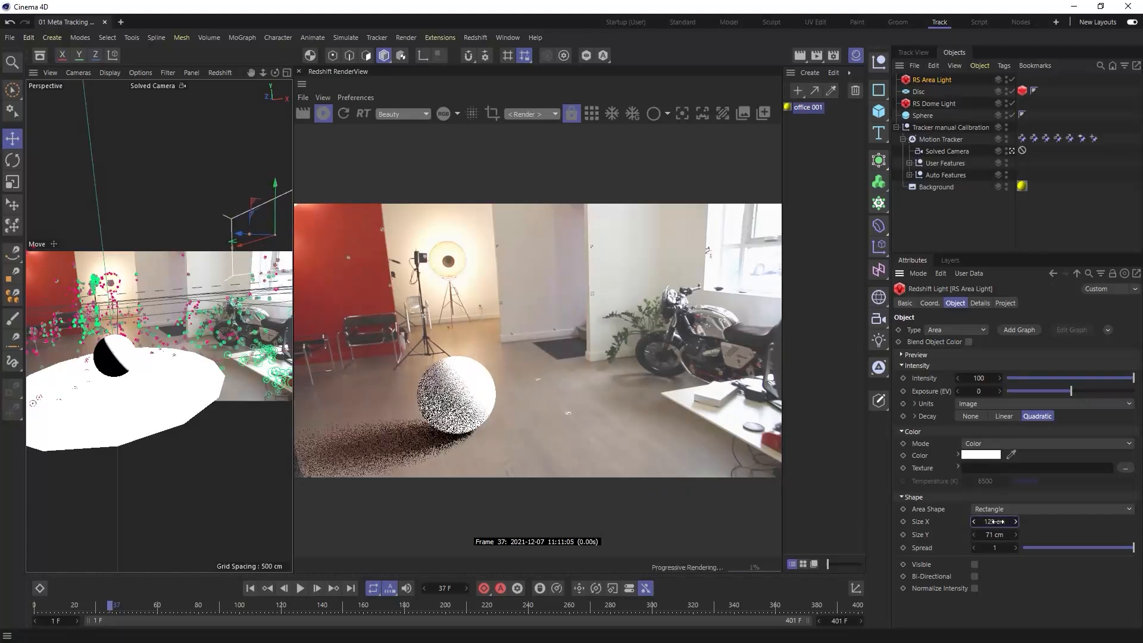
{"action": "type", "text": "150"}
{"action": "key", "text": "Return"}
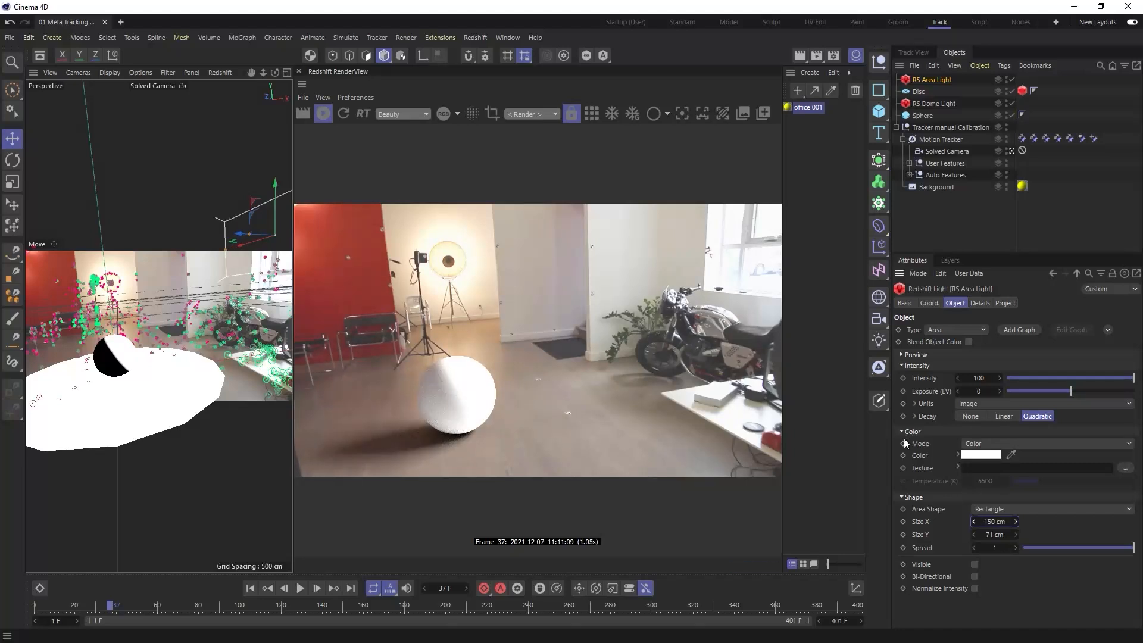
- Set the area light's Size X to 100 cm and Size Y to 150 cm
{"action": "double_click", "coordinate": [996, 522]}
{"action": "type", "text": "100"}
{"action": "key", "text": "Tab"}
{"action": "type", "text": "150"}
{"action": "key", "text": "Return"}
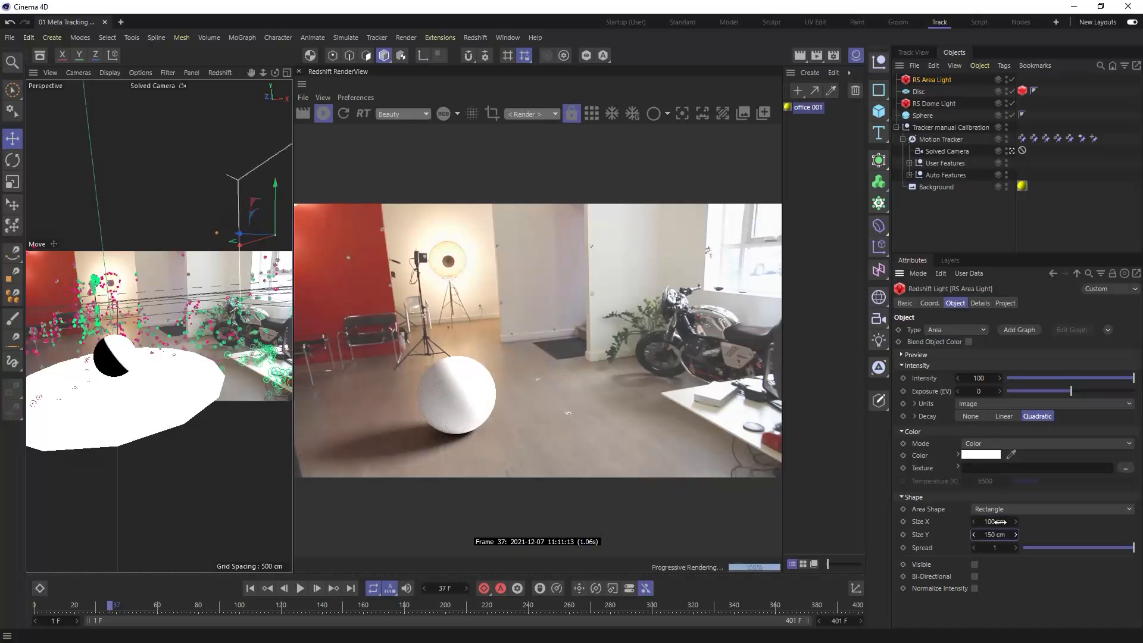
- Raise the area light about 5 cm, reduce its intensity to 53.72 and exposure to -1.86, and scrub to frame 24
{"action": "left_click_drag", "start_coordinate": [275, 224], "coordinate": [275, 219]}
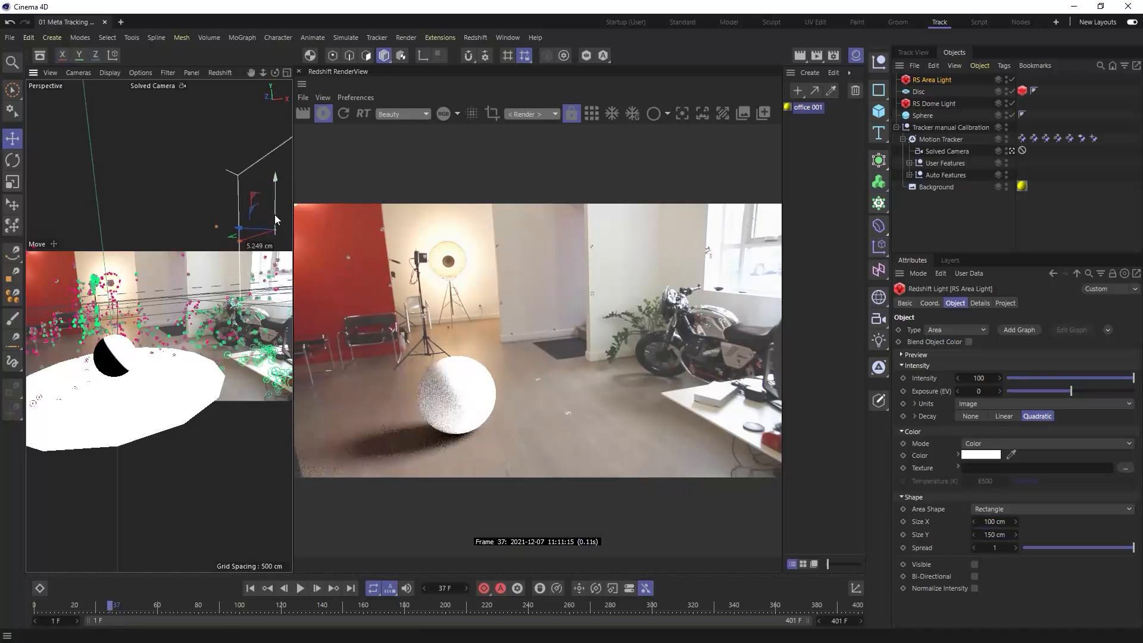
{"action": "left_click_drag", "start_coordinate": [1111, 381], "coordinate": [1060, 391]}
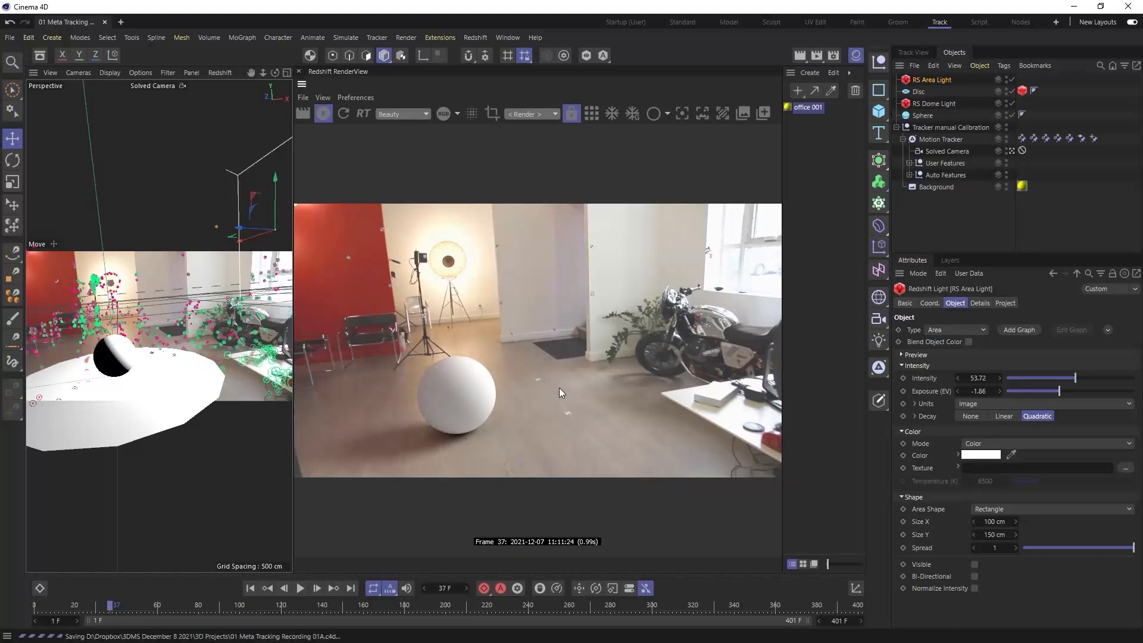
{"action": "left_click_drag", "start_coordinate": [111, 605], "coordinate": [83, 611]}
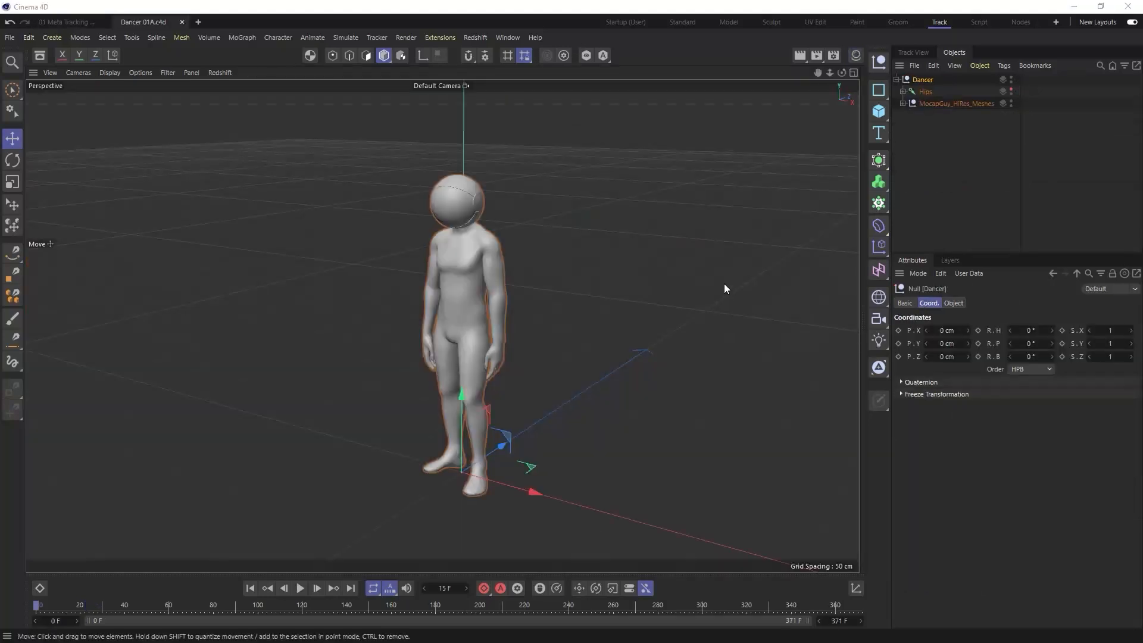
- Play the dancer animation in Dancer 01A.c4d and return to its first frame
{"action": "left_click", "coordinate": [303, 588]}
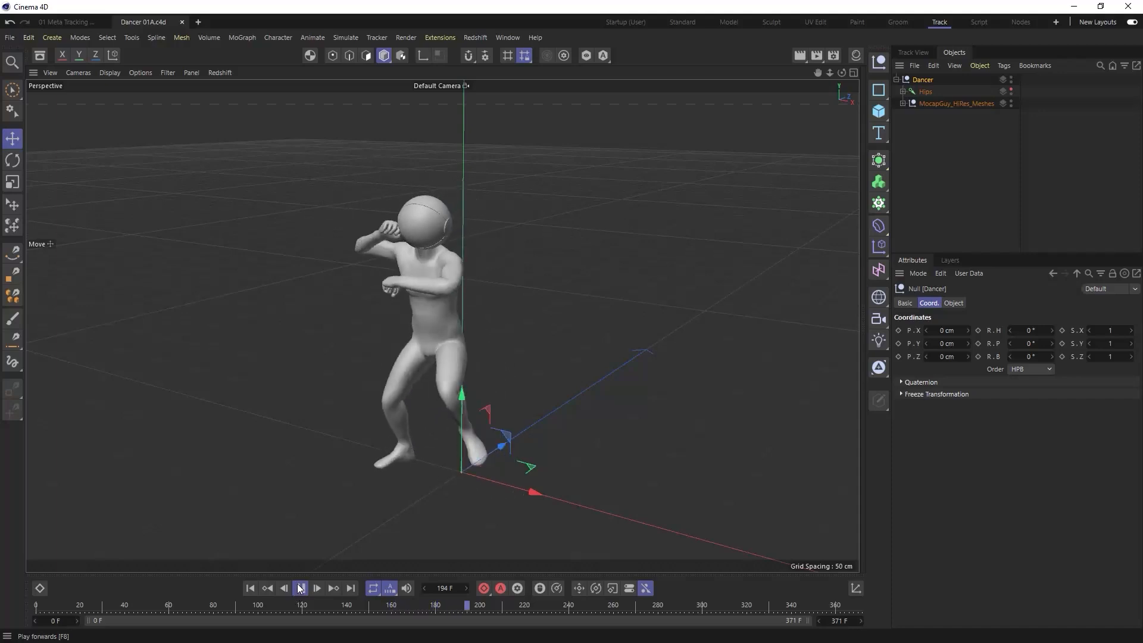
{"action": "left_click", "coordinate": [300, 589]}
{"action": "left_click", "coordinate": [250, 589]}
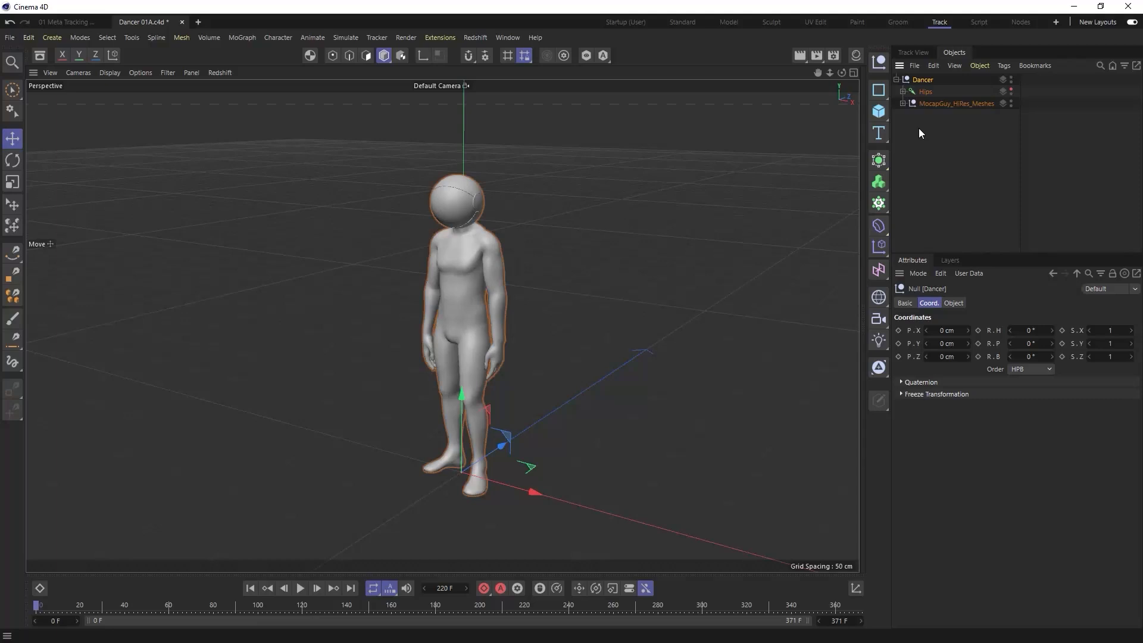
- Paste the Dancer hierarchy into the 01 Meta Tracking project and move it out of the area light to the top level
{"action": "left_click", "coordinate": [94, 24]}
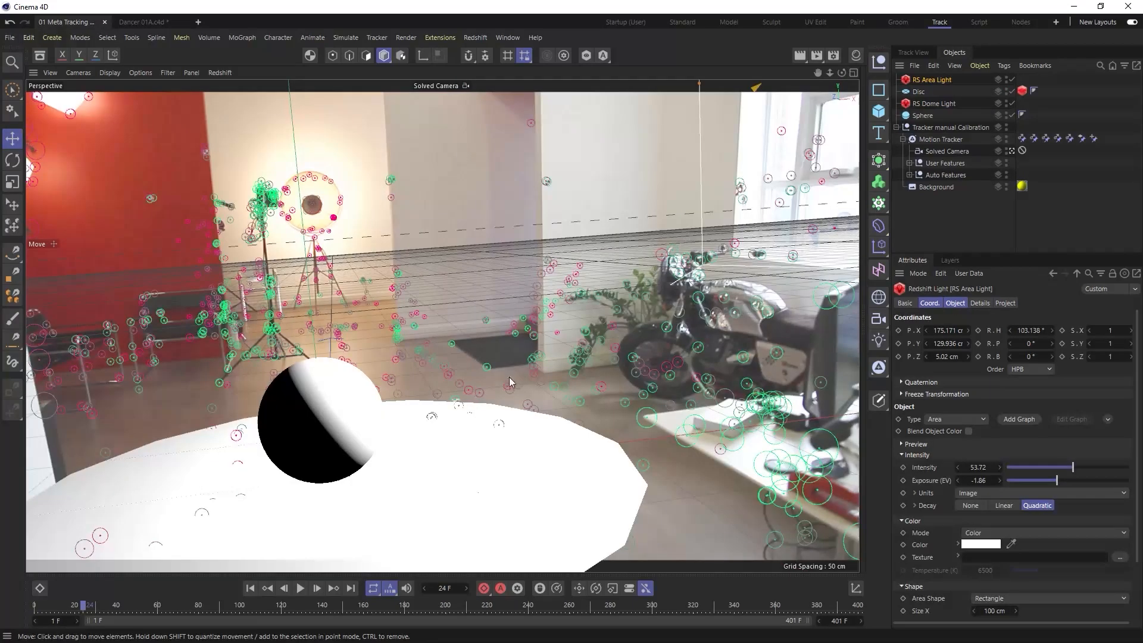
{"action": "key", "text": "ctrl+v"}
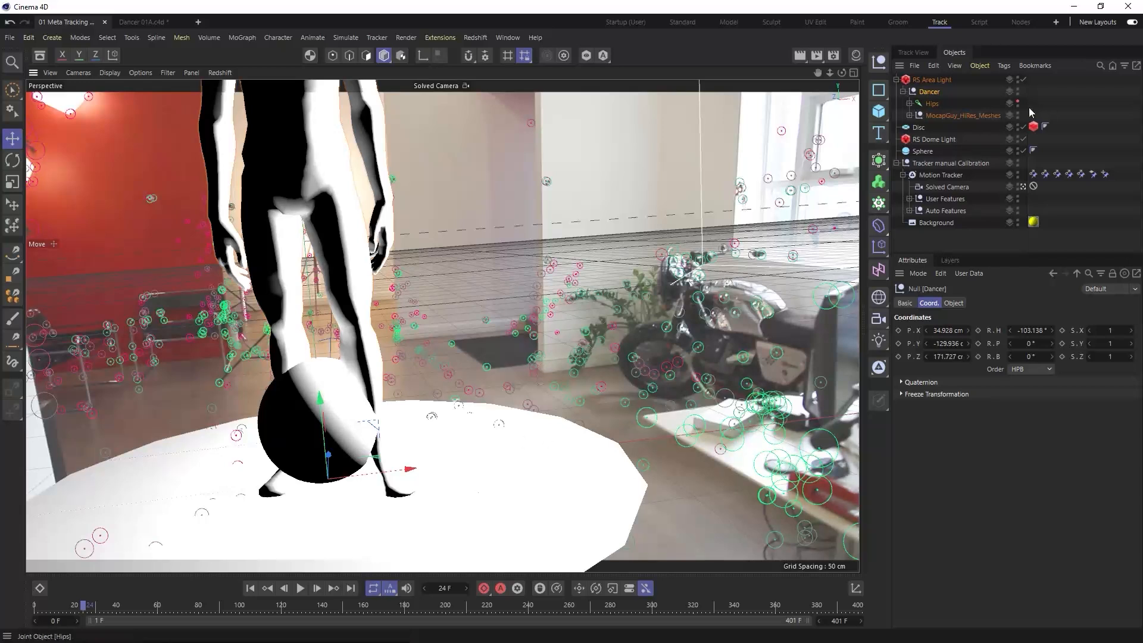
{"action": "left_click_drag", "start_coordinate": [922, 92], "coordinate": [927, 82]}
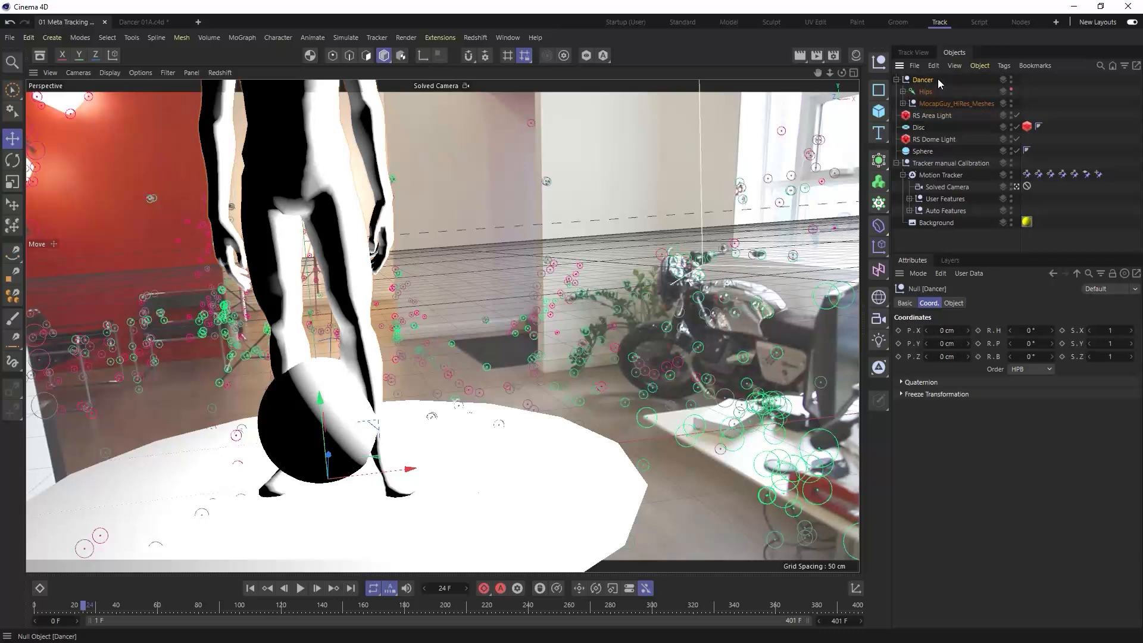
- Set the known length to 120 cm on the Motion Tracker's first two vector constraints
{"action": "left_click", "coordinate": [1027, 174]}
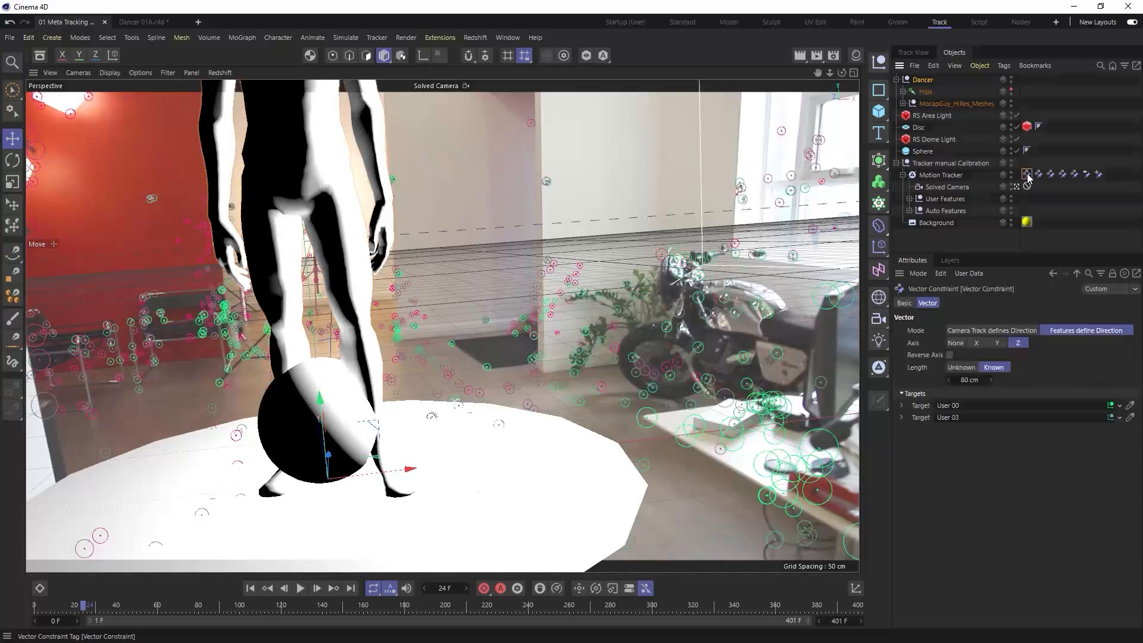
{"action": "left_click", "coordinate": [971, 381]}
{"action": "type", "text": "120"}
{"action": "key", "text": "Return"}
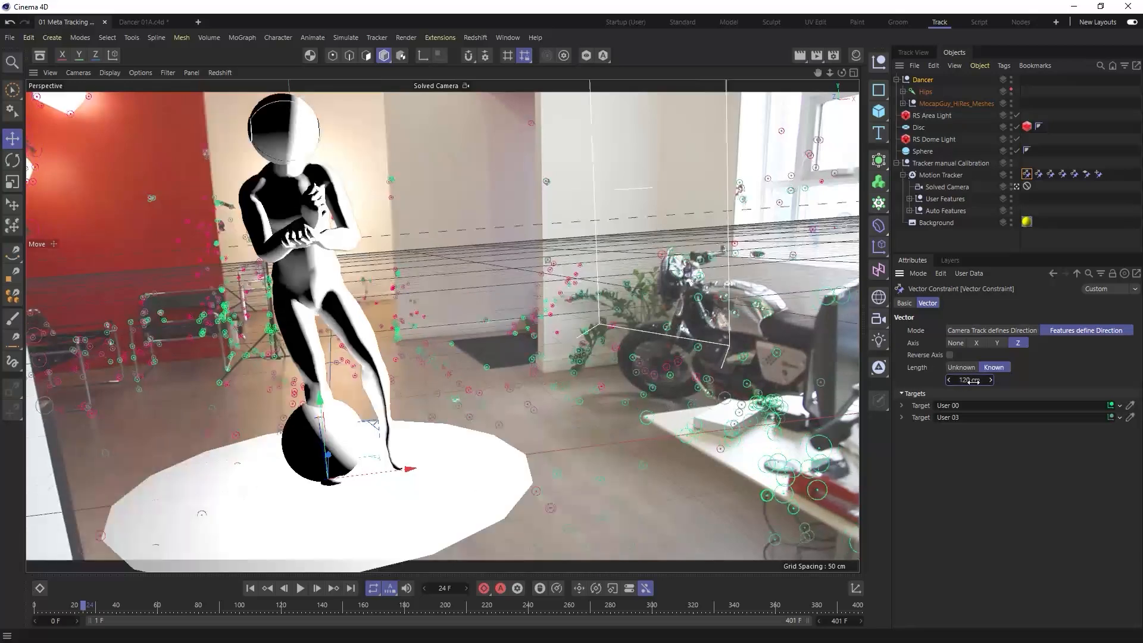
{"action": "left_click", "coordinate": [1040, 174]}
{"action": "left_click", "coordinate": [971, 379]}
{"action": "type", "text": "120"}
- Select the Motion Tracker's first five vector constraints and set their known length to 150 cm
{"action": "left_click", "coordinate": [1028, 175]}
{"action": "left_click", "coordinate": [1075, 175], "text": "shift"}
{"action": "left_click", "coordinate": [969, 381]}
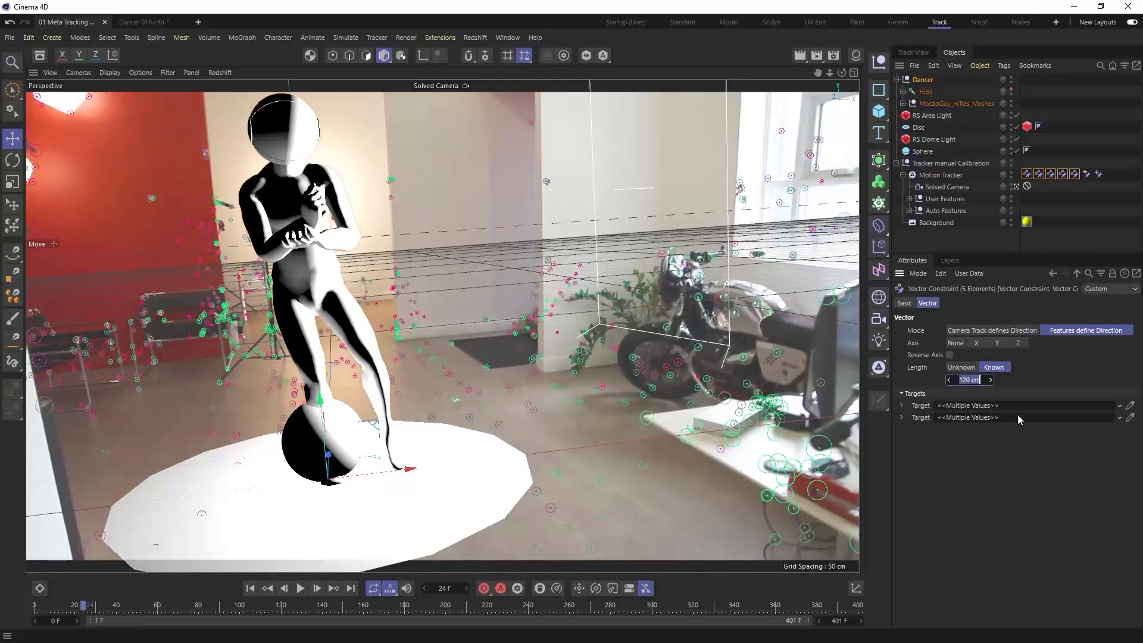
{"action": "type", "text": "150"}
{"action": "key", "text": "Return"}
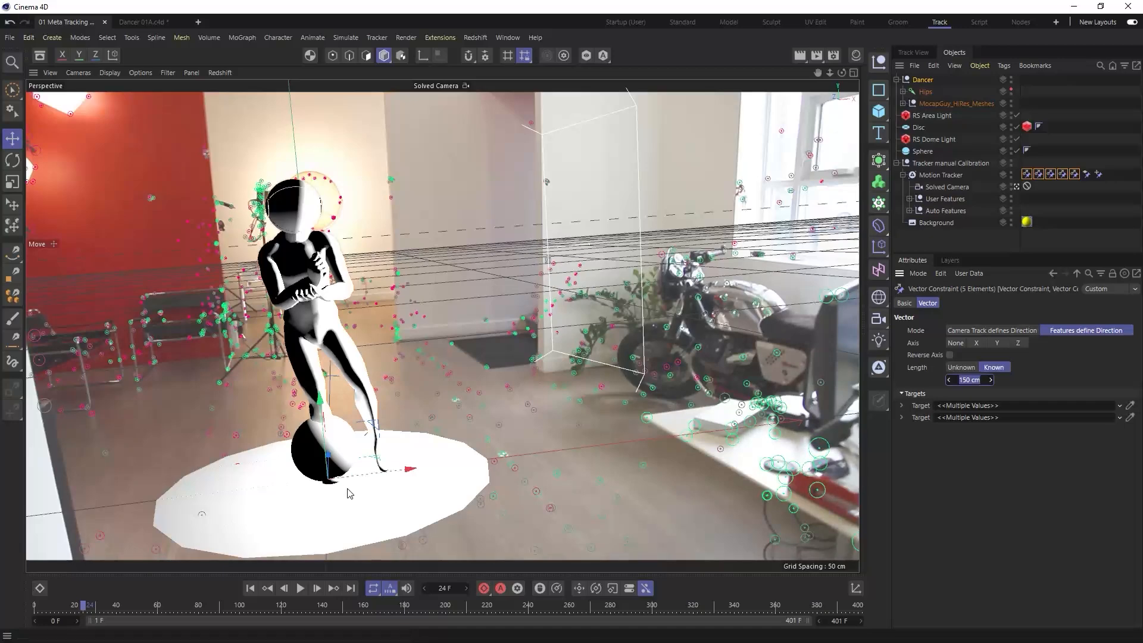
- Scrub to frame 38 and render the dancer in the footage with the Redshift RenderView
{"action": "left_click_drag", "start_coordinate": [84, 605], "coordinate": [117, 618]}
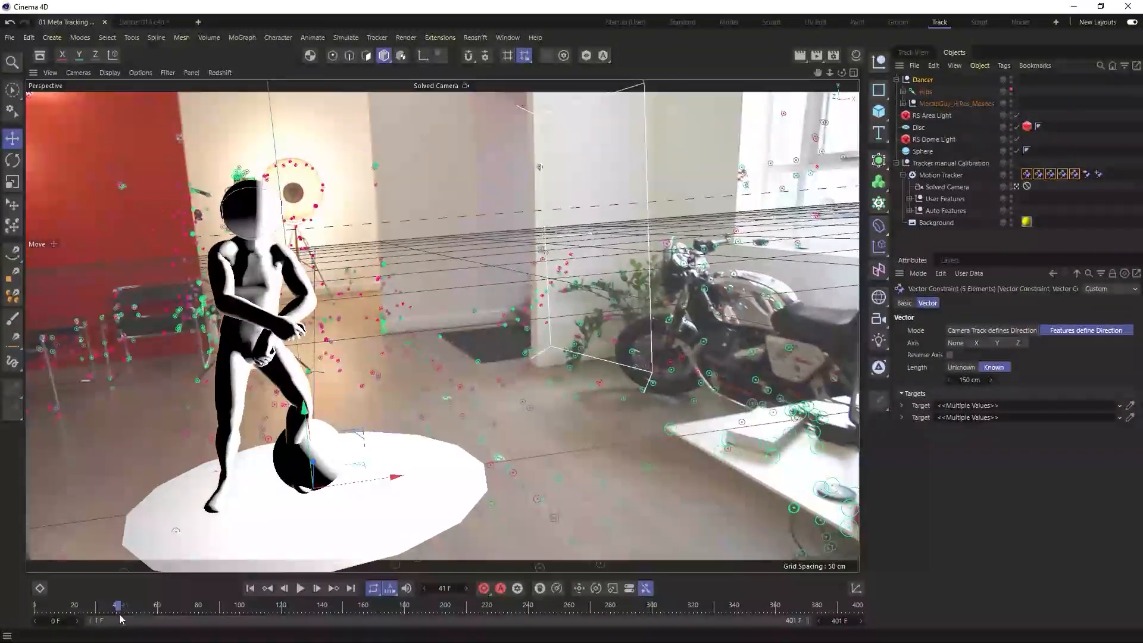
{"action": "left_click", "coordinate": [865, 188]}
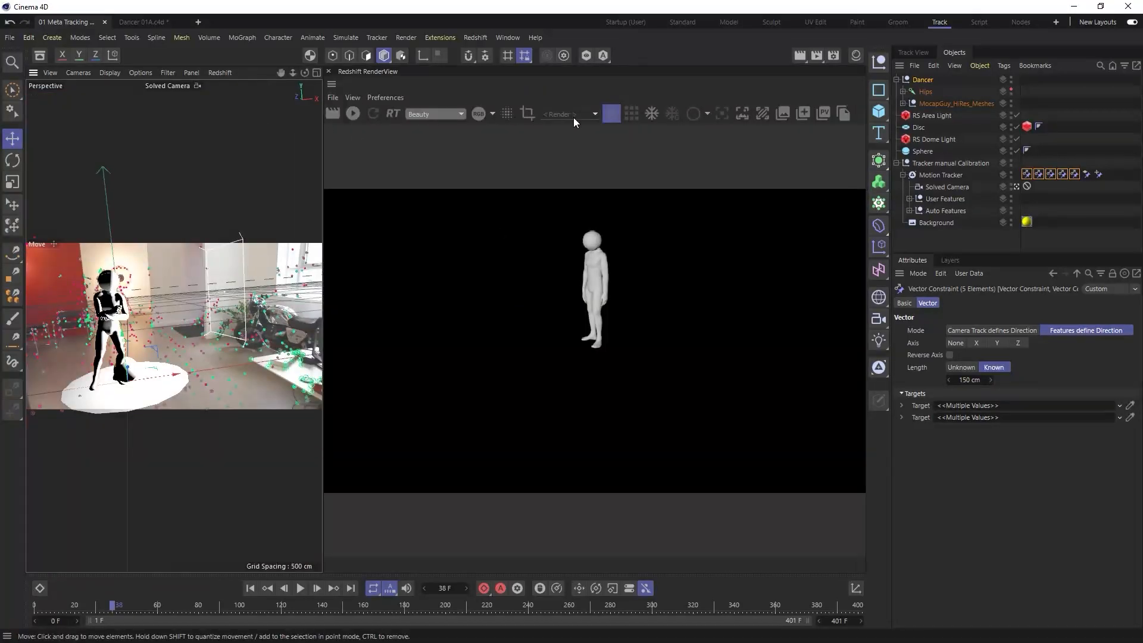
{"action": "left_click", "coordinate": [351, 114]}
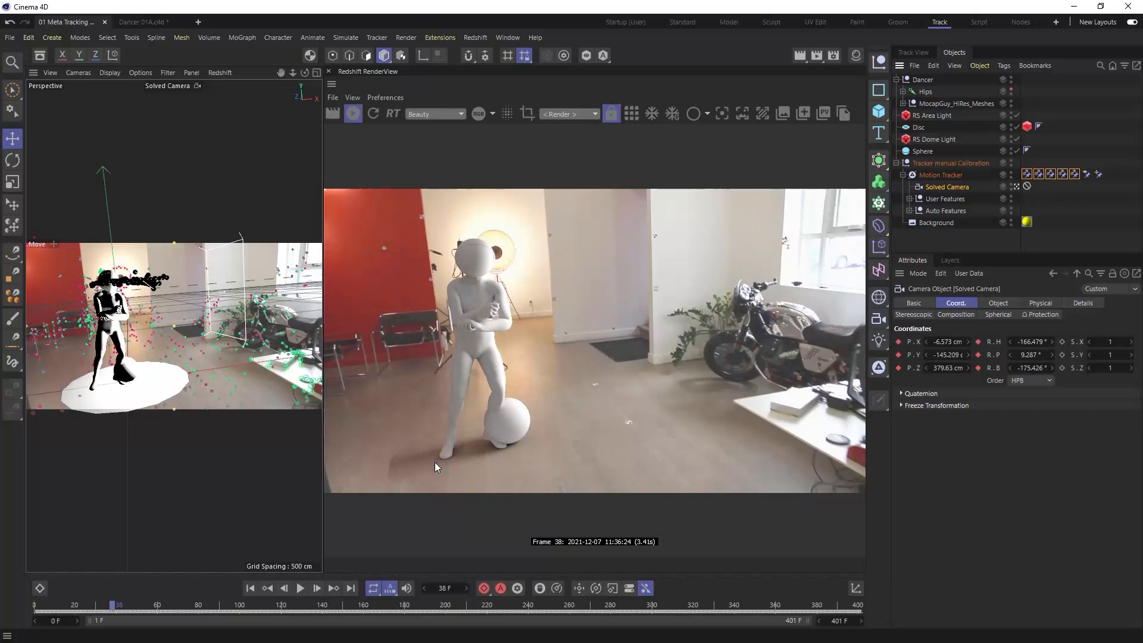
- Enlarge the disc's outer radius to 251 cm
{"action": "left_click", "coordinate": [919, 127]}
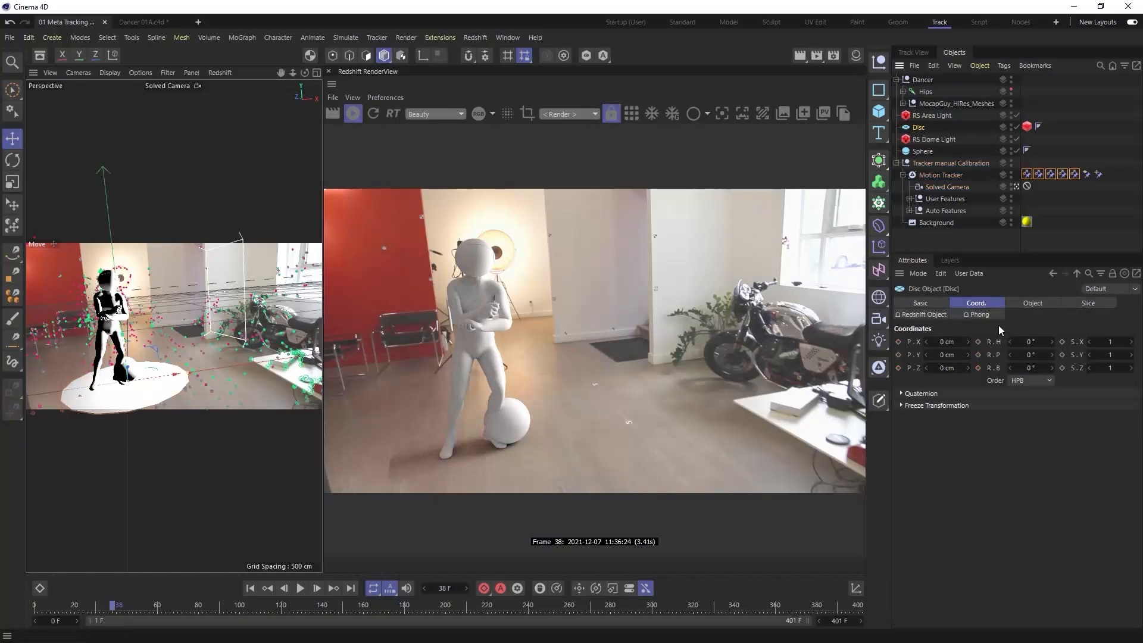
{"action": "left_click", "coordinate": [1032, 303]}
{"action": "left_click_drag", "start_coordinate": [1036, 357], "coordinate": [1048, 352]}
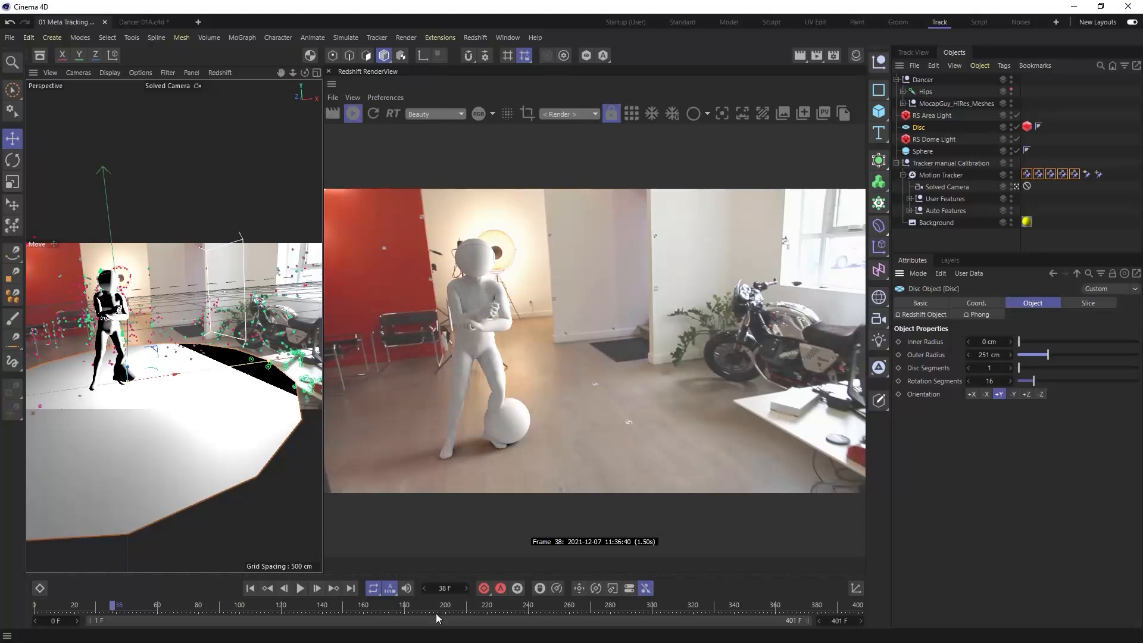
- Move the sphere along the floor away from the dancer's legs, towards the desk
{"action": "left_click", "coordinate": [298, 430]}
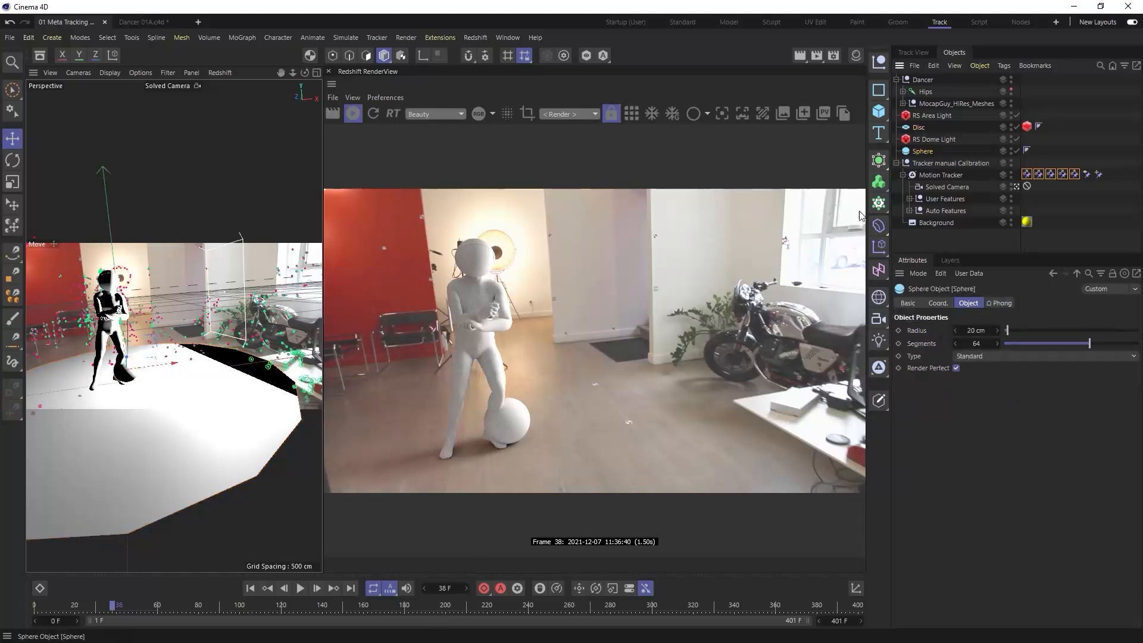
{"action": "left_click_drag", "start_coordinate": [166, 376], "coordinate": [189, 367]}
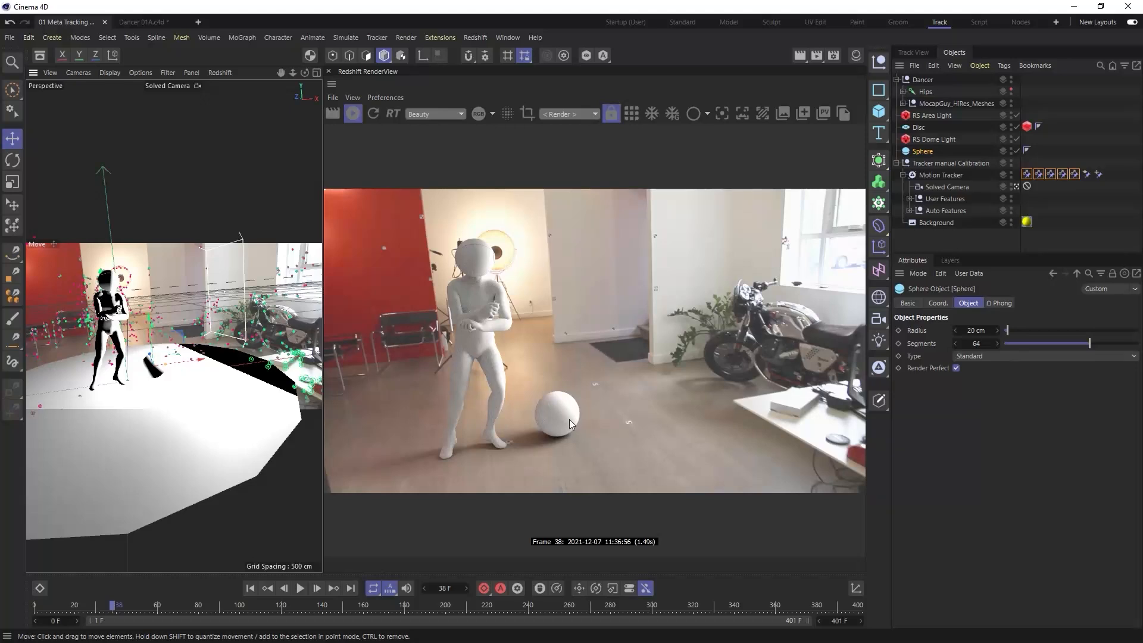
- Create a Redshift material and apply it to the sphere
{"action": "left_click", "coordinate": [858, 57]}
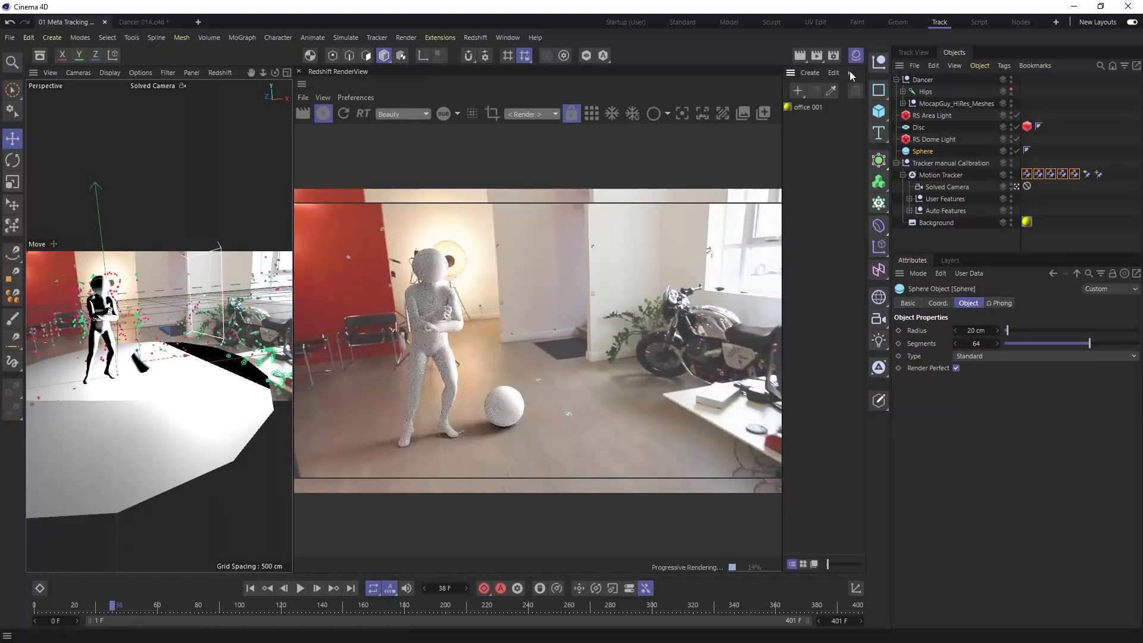
{"action": "left_click", "coordinate": [812, 72]}
{"action": "mouse_move", "coordinate": [877, 135]}
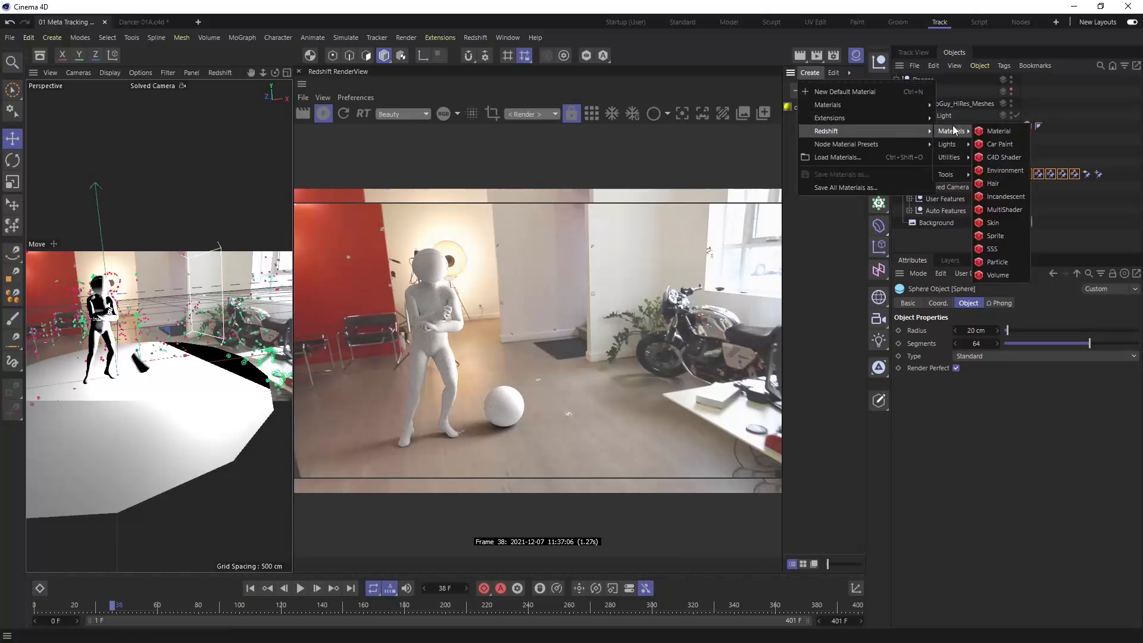
{"action": "left_click", "coordinate": [980, 131]}
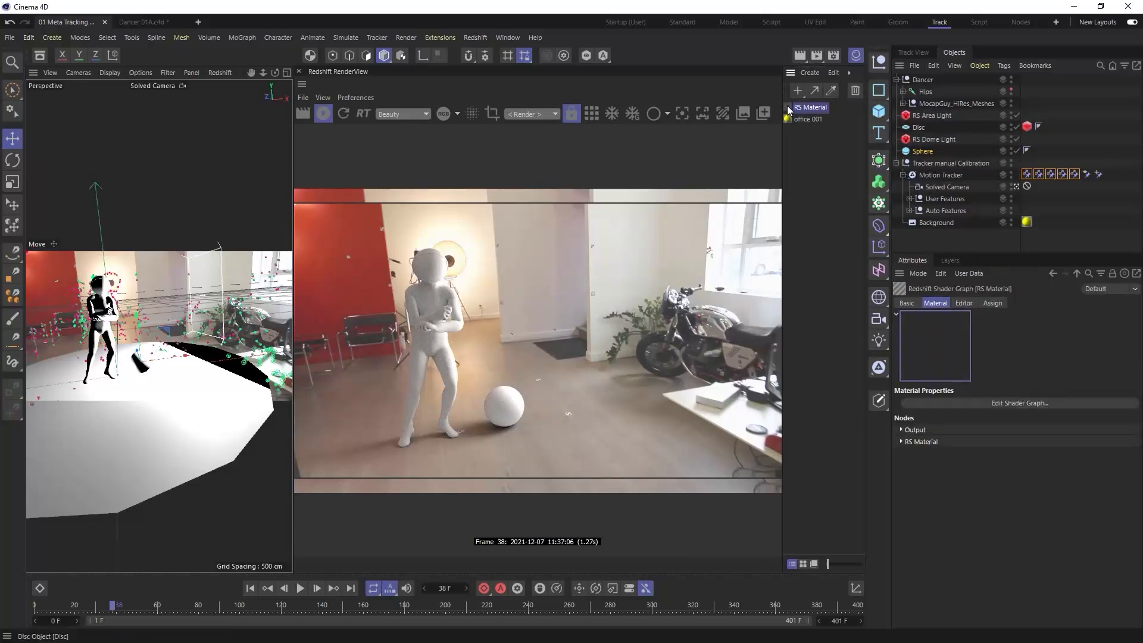
{"action": "left_click_drag", "start_coordinate": [788, 109], "coordinate": [931, 153]}
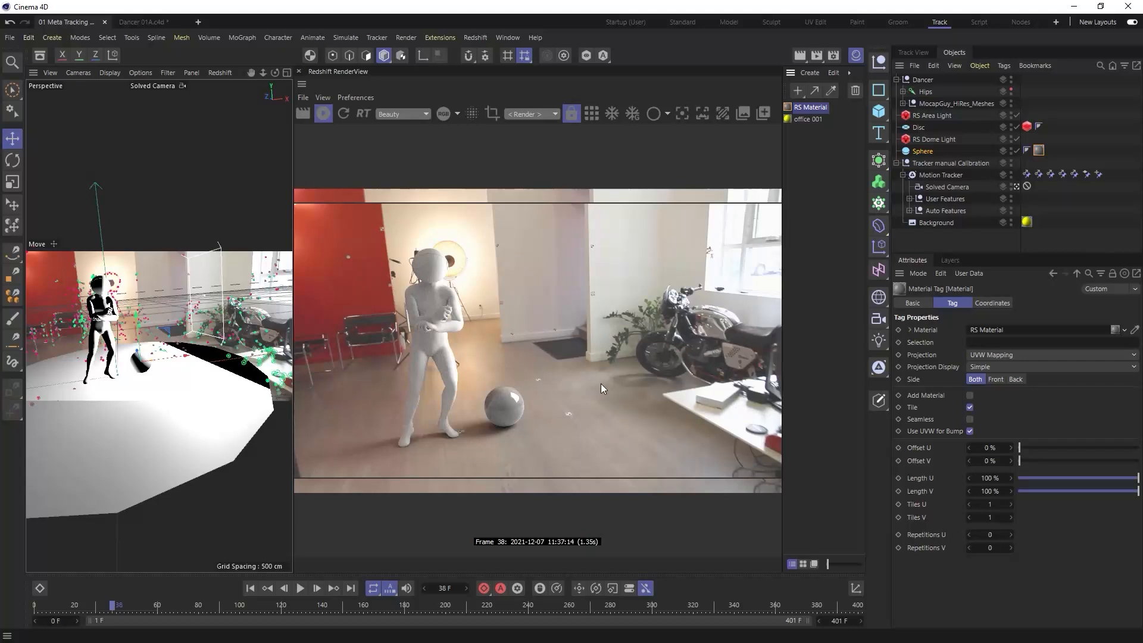
- Scrub through other frames and shift the dancer sideways across the floor in the viewport
{"action": "left_click_drag", "start_coordinate": [113, 606], "coordinate": [151, 610]}
{"action": "left_click", "coordinate": [923, 80]}
{"action": "left_click_drag", "start_coordinate": [182, 383], "coordinate": [106, 379]}
{"action": "left_click_drag", "start_coordinate": [176, 609], "coordinate": [72, 610]}
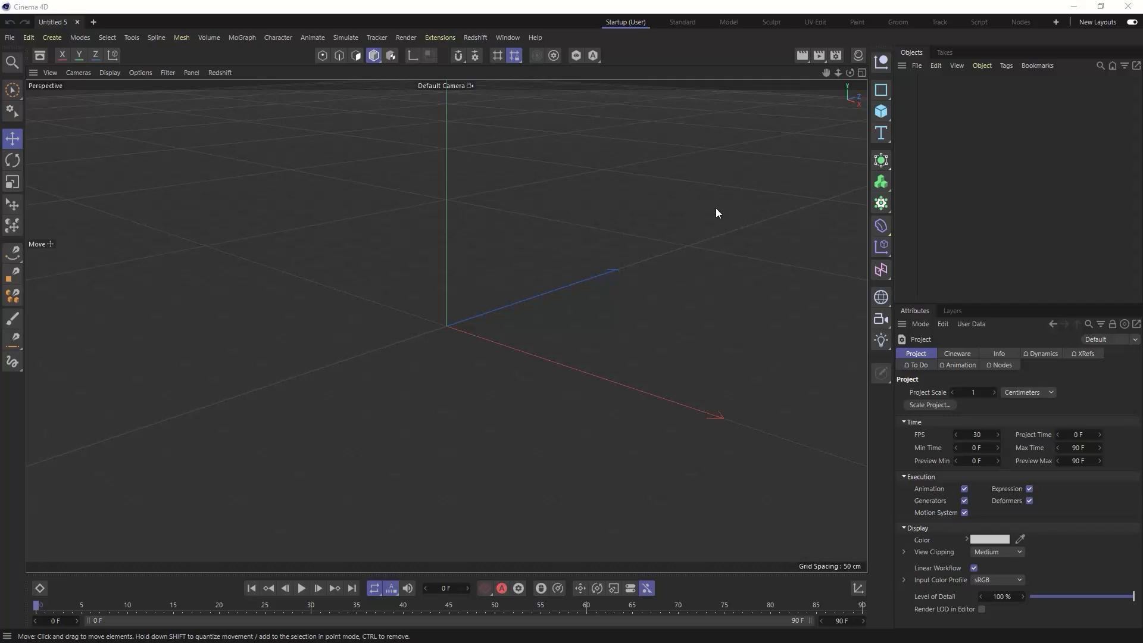
- Set the renderer of the new, empty project to Standard
{"action": "left_click", "coordinate": [836, 59]}
{"action": "left_click", "coordinate": [707, 78]}
{"action": "left_click", "coordinate": [710, 89]}
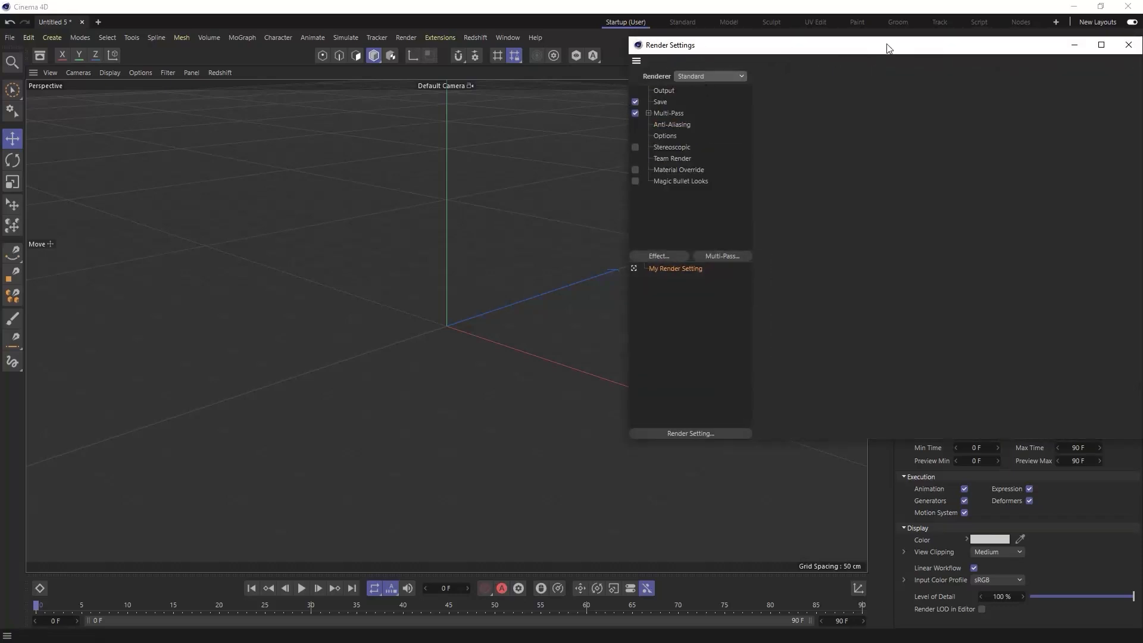
{"action": "left_click", "coordinate": [1129, 44]}
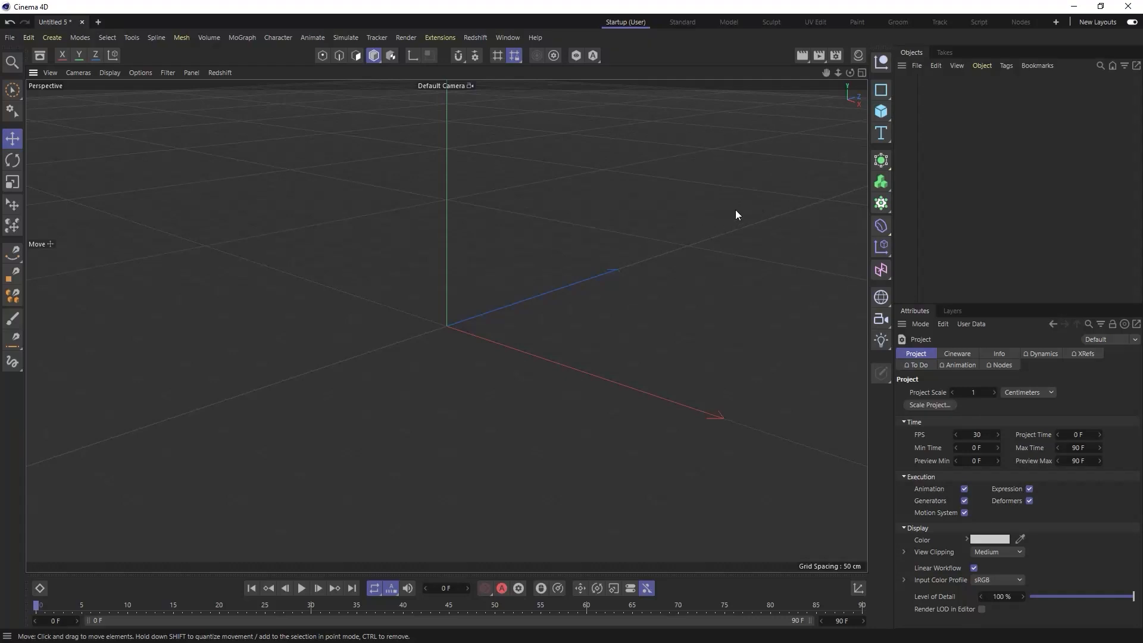
- Add a Background object and create a default material with its Reflectance channel turned off
{"action": "left_click", "coordinate": [882, 299]}
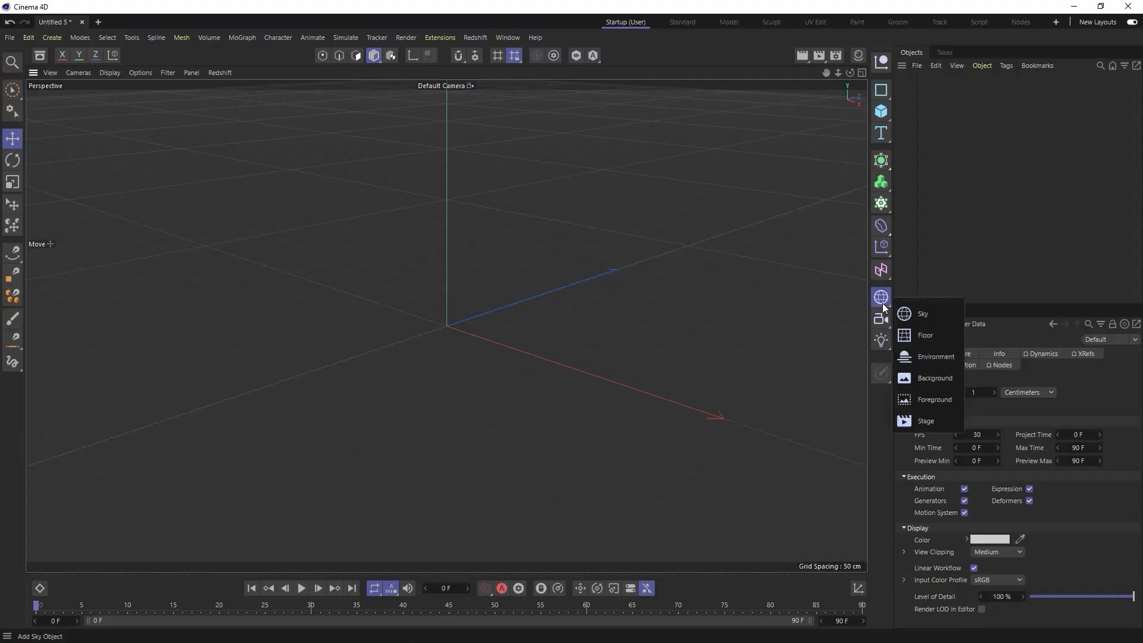
{"action": "left_click", "coordinate": [921, 379]}
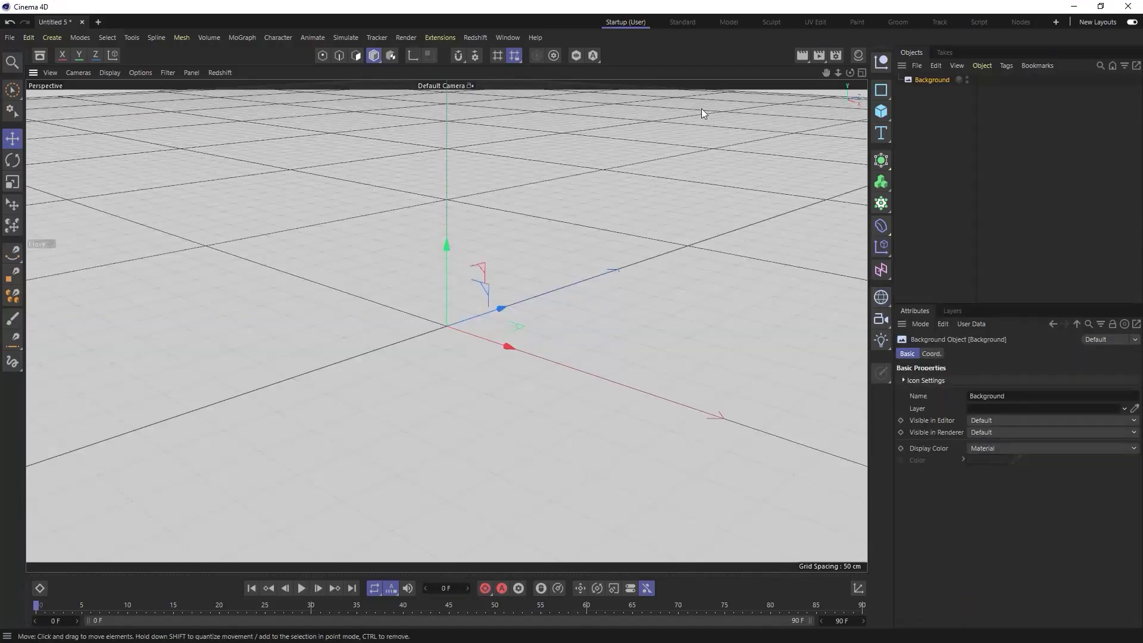
{"action": "left_click", "coordinate": [859, 55]}
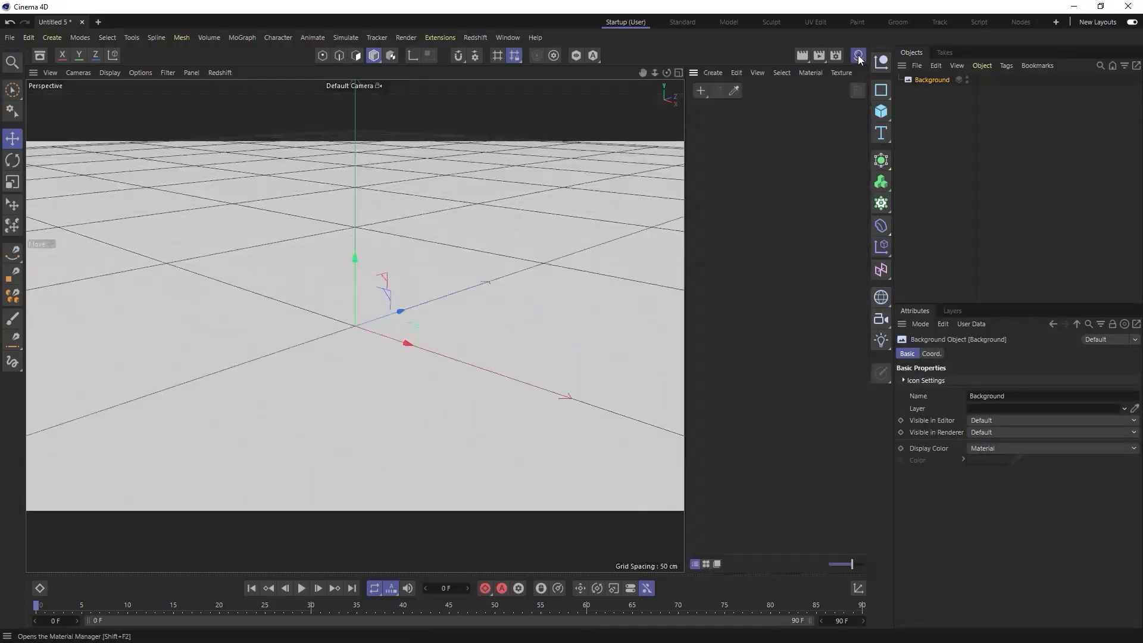
{"action": "double_click", "coordinate": [713, 116]}
{"action": "double_click", "coordinate": [693, 114]}
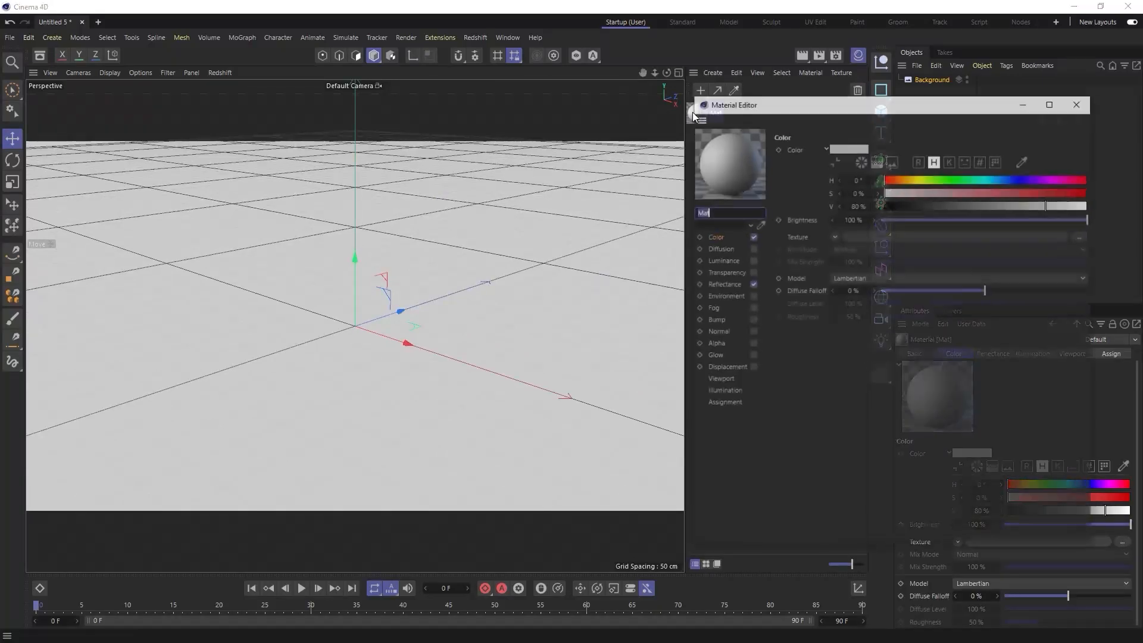
{"action": "left_click", "coordinate": [474, 249]}
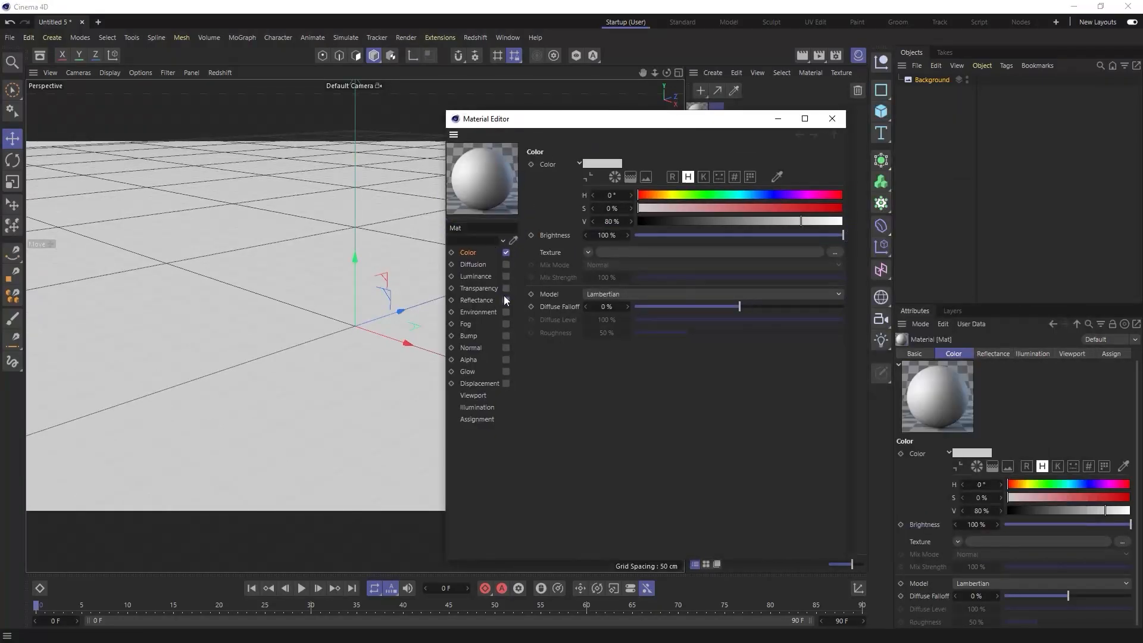
{"action": "left_click", "coordinate": [506, 301]}
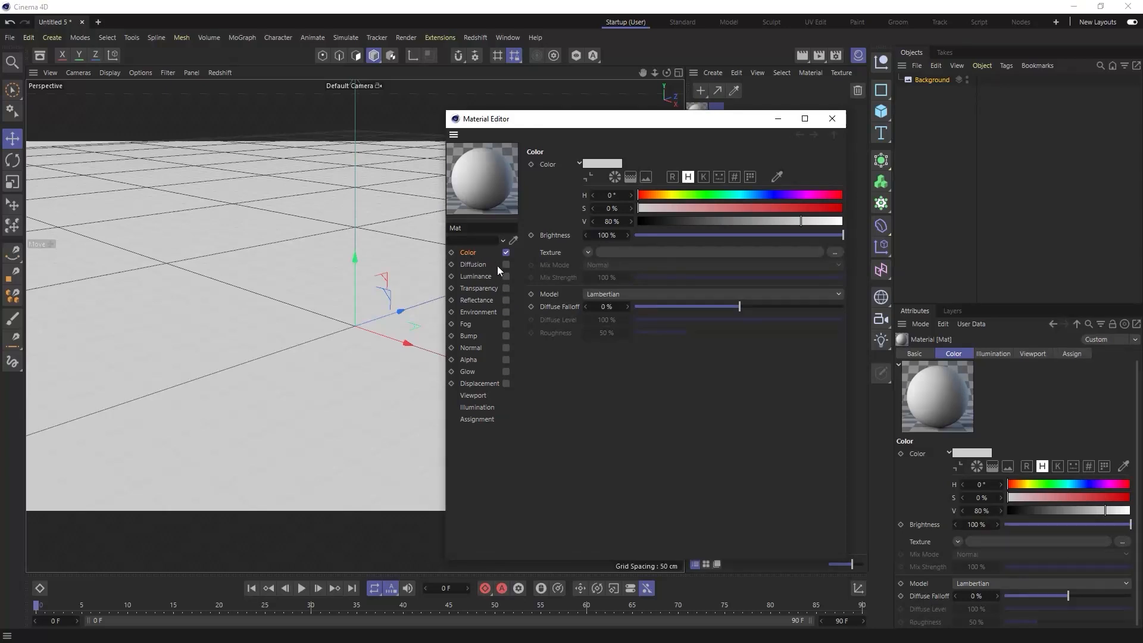
- Load office 001.jpg from the meta office sequence as the material's Color texture, without copying it to the project location
{"action": "left_click", "coordinate": [771, 256]}
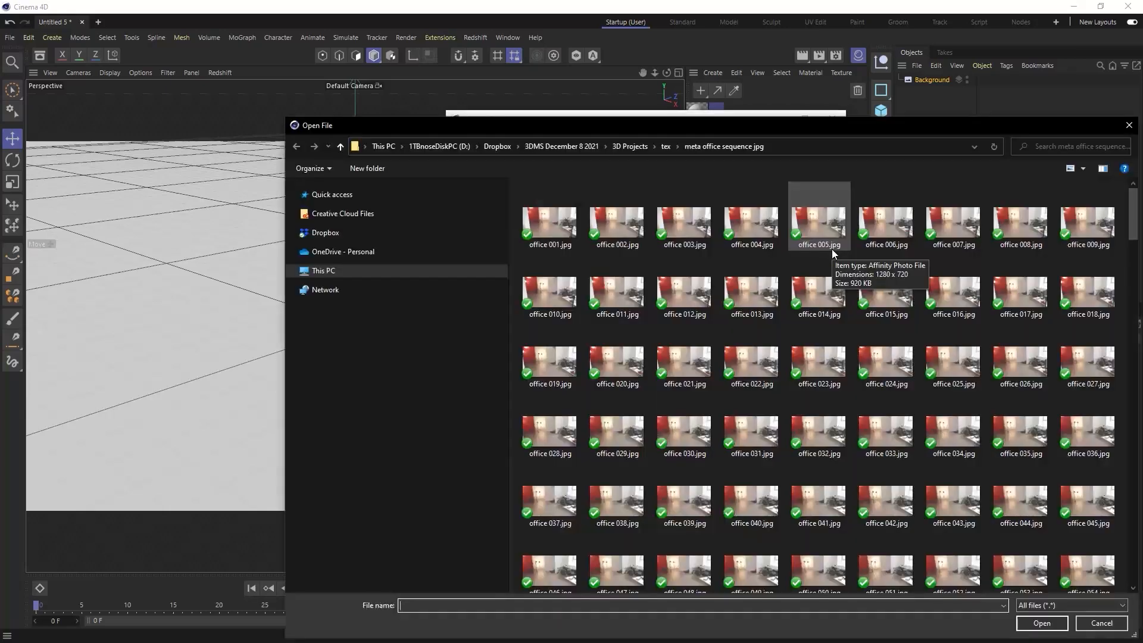
{"action": "left_click", "coordinate": [548, 229]}
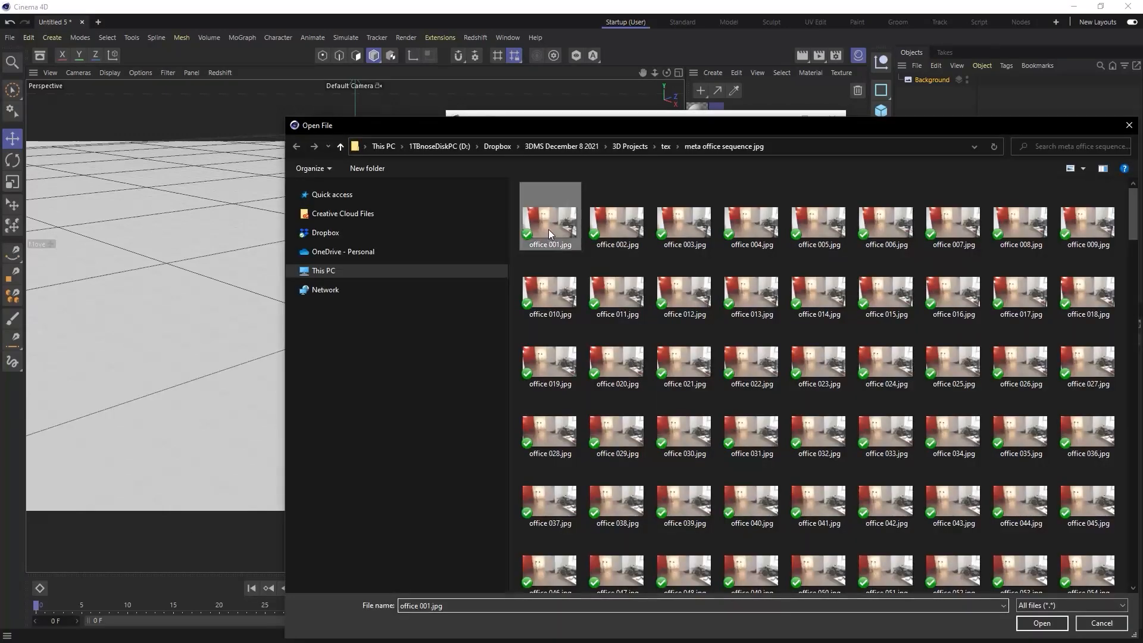
{"action": "left_click", "coordinate": [1043, 622]}
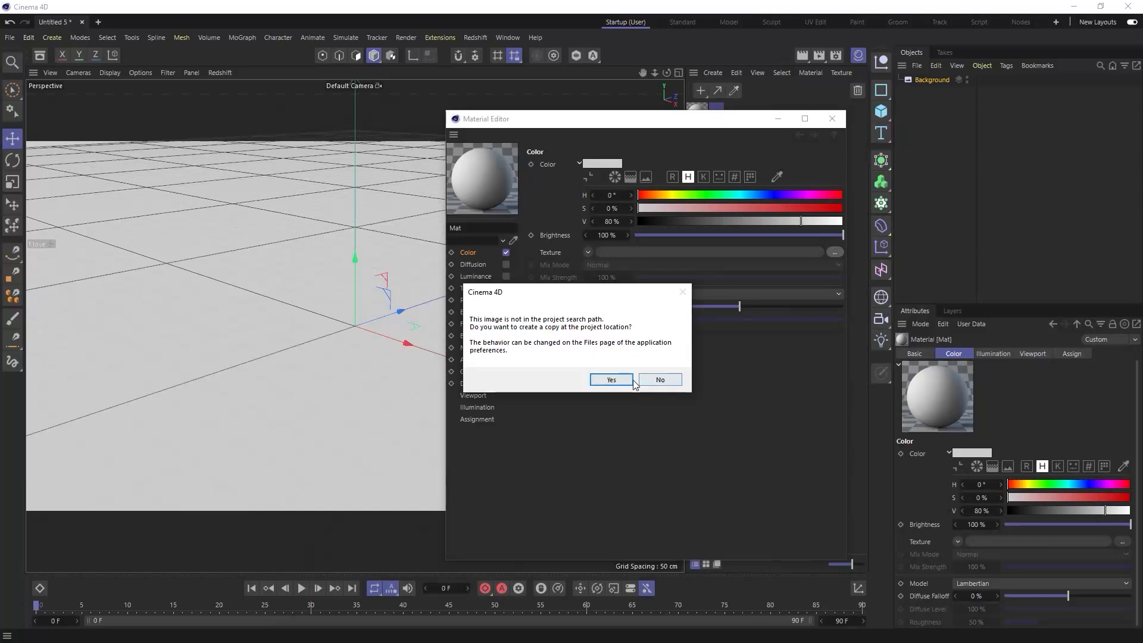
{"action": "left_click", "coordinate": [658, 381]}
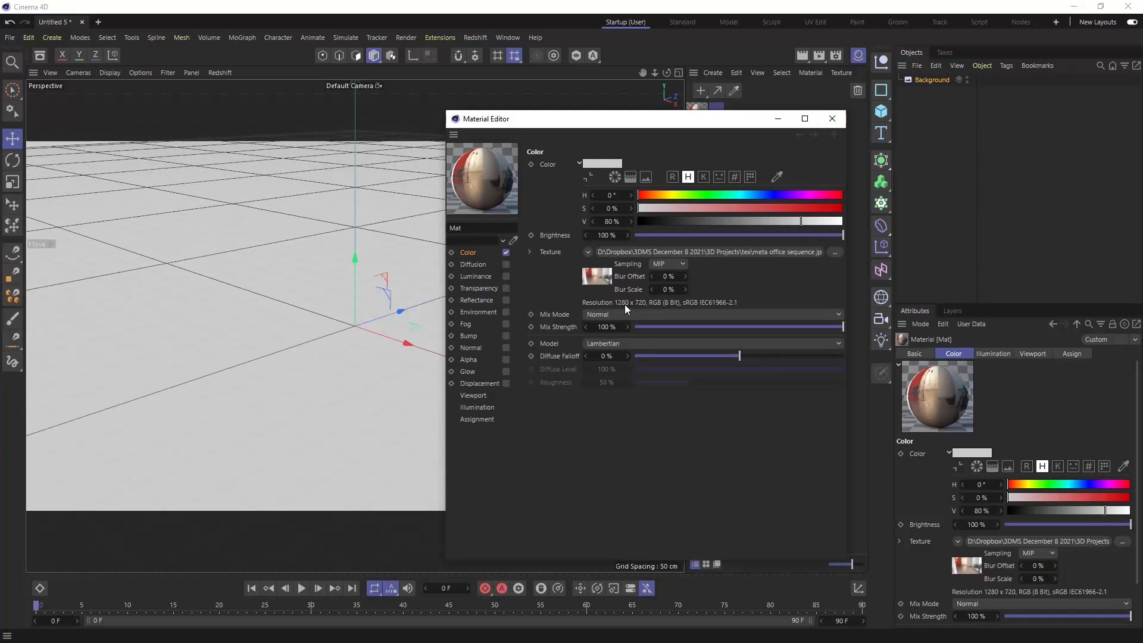
{"action": "left_click", "coordinate": [832, 119]}
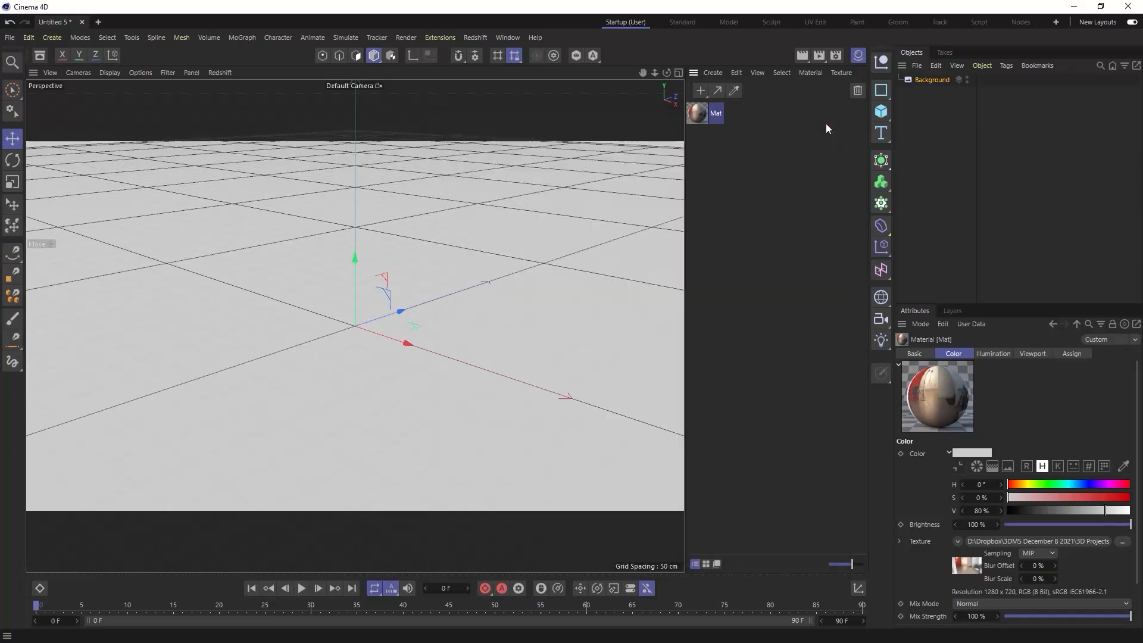
- Check the output size in the render settings and disable Multi-Pass
{"action": "left_click", "coordinate": [836, 56]}
{"action": "left_click_drag", "start_coordinate": [822, 56], "coordinate": [682, 93]}
{"action": "left_click", "coordinate": [524, 128]}
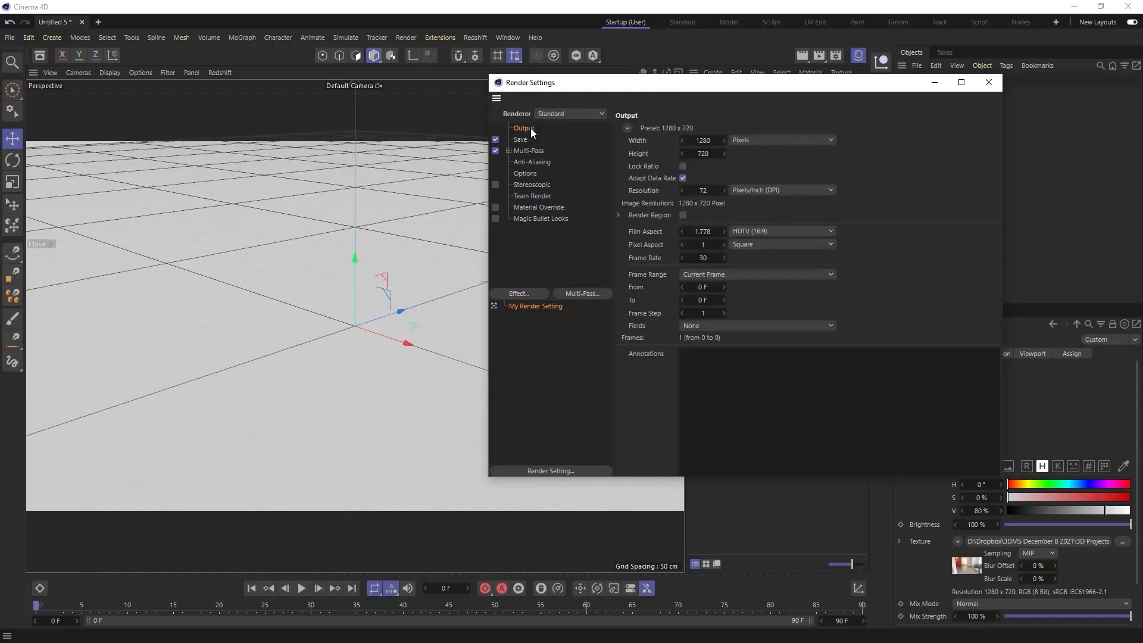
{"action": "left_click", "coordinate": [495, 151]}
{"action": "left_click", "coordinate": [989, 83]}
- Apply the office image material to the Background object and set its texture preview size to No Scaling
{"action": "left_click_drag", "start_coordinate": [705, 119], "coordinate": [927, 90]}
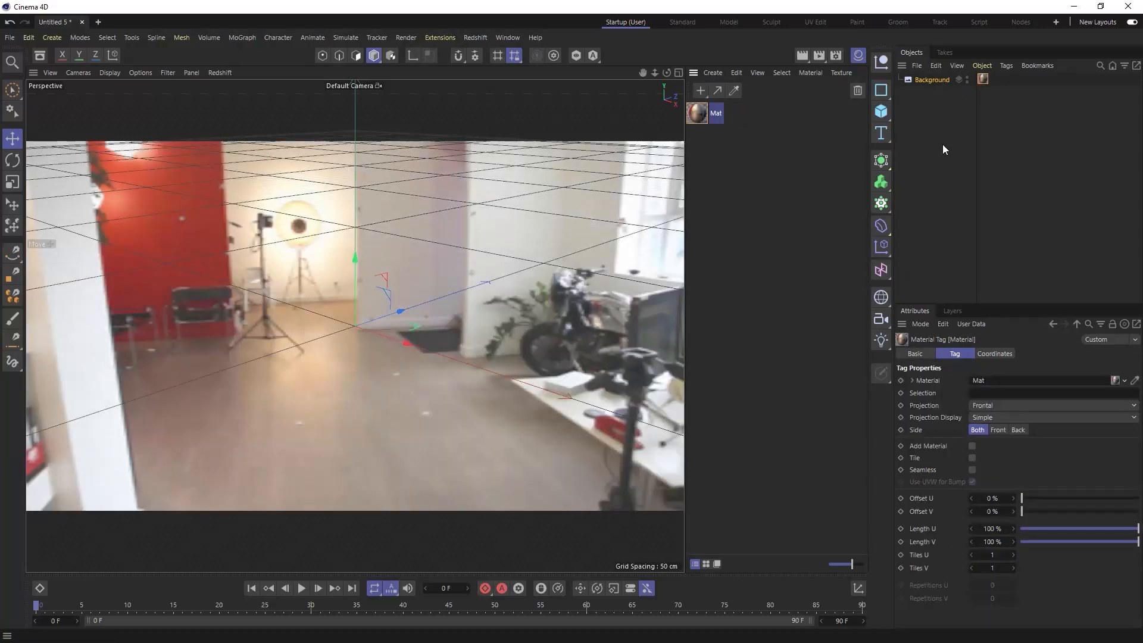
{"action": "double_click", "coordinate": [698, 113]}
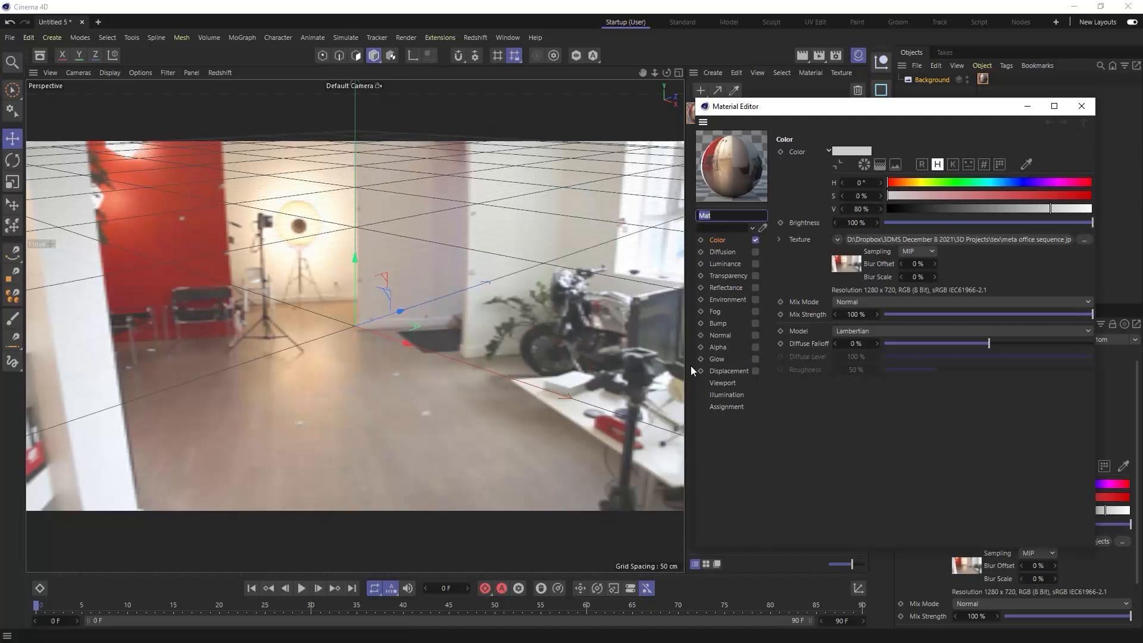
{"action": "left_click", "coordinate": [722, 384]}
{"action": "left_click", "coordinate": [885, 162]}
{"action": "left_click", "coordinate": [889, 188]}
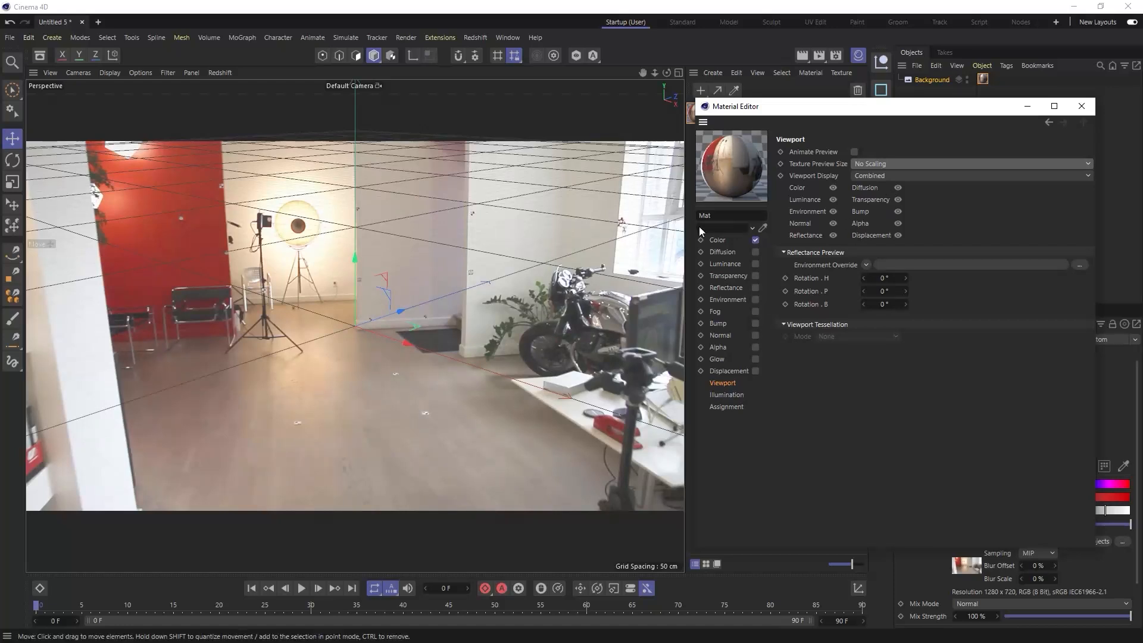
{"action": "left_click", "coordinate": [1082, 106]}
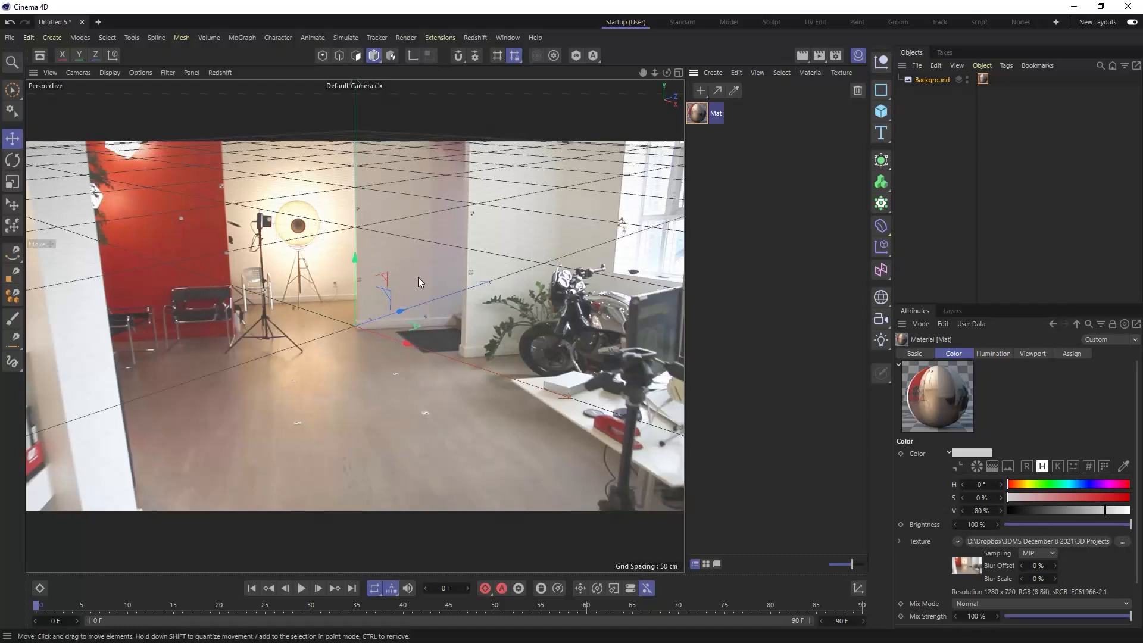
- Switch camera navigation to Cursor Mode and orbit the view to line the grid up roughly with the office floor
{"action": "left_click_drag", "start_coordinate": [408, 253], "coordinate": [397, 308], "text": "alt"}
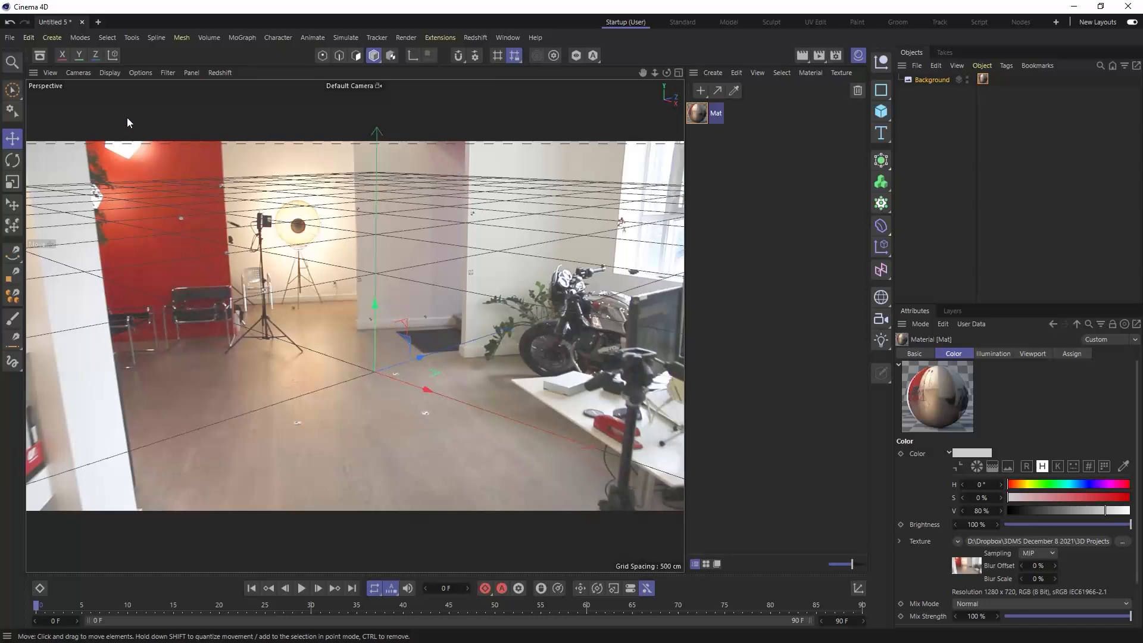
{"action": "left_click", "coordinate": [78, 72]}
{"action": "mouse_move", "coordinate": [83, 91]}
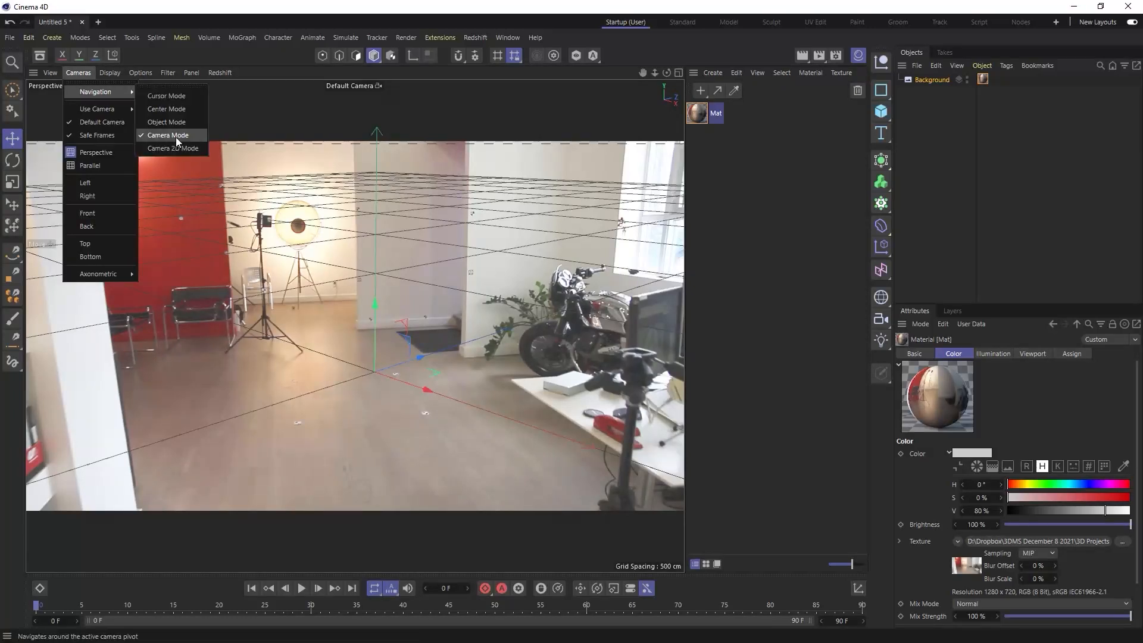
{"action": "left_click", "coordinate": [168, 97]}
{"action": "left_click_drag", "start_coordinate": [389, 354], "coordinate": [316, 490], "text": "alt"}
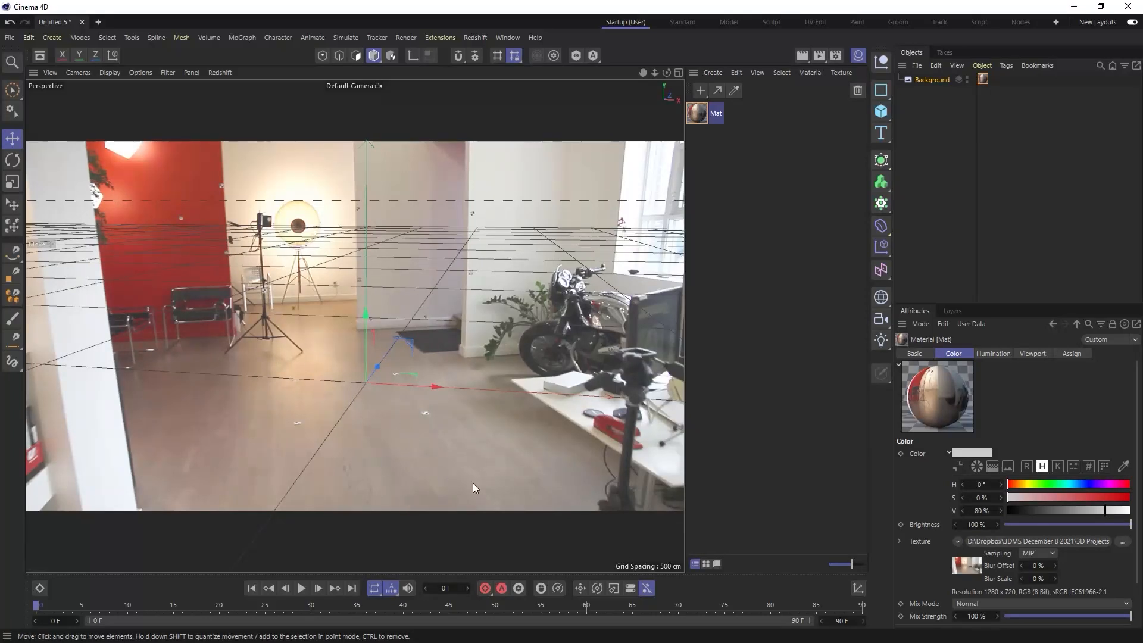
{"action": "left_click_drag", "start_coordinate": [448, 355], "coordinate": [343, 409], "text": "alt"}
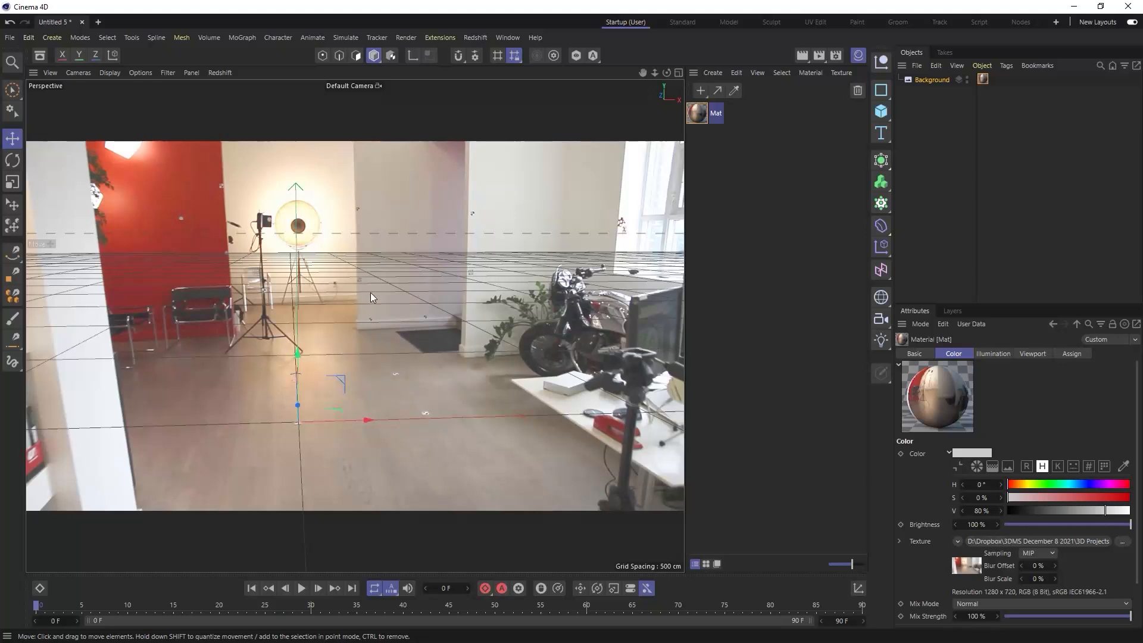
- Add a camera from the current view, look through it and set its Y position to 165 cm
{"action": "left_click", "coordinate": [881, 319]}
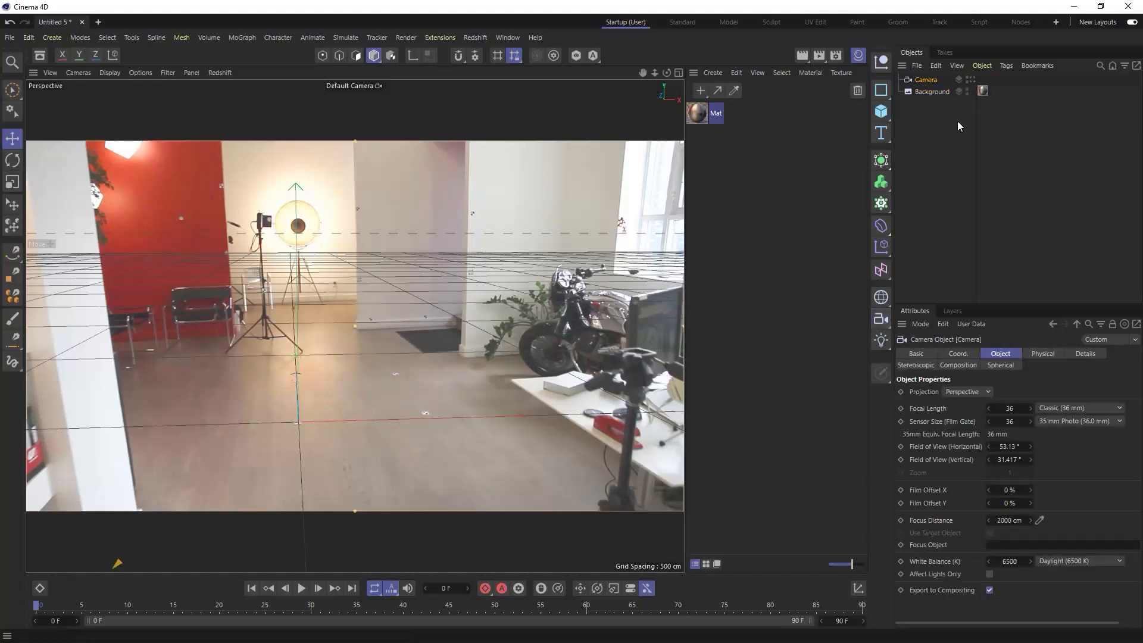
{"action": "left_click", "coordinate": [972, 79]}
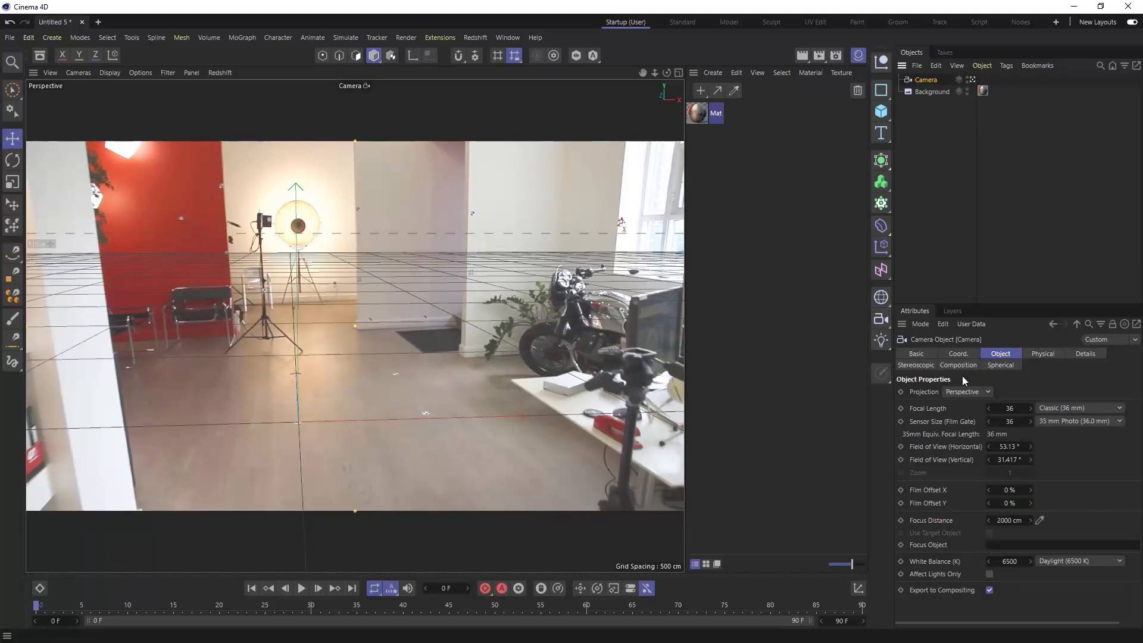
{"action": "left_click", "coordinate": [958, 353]}
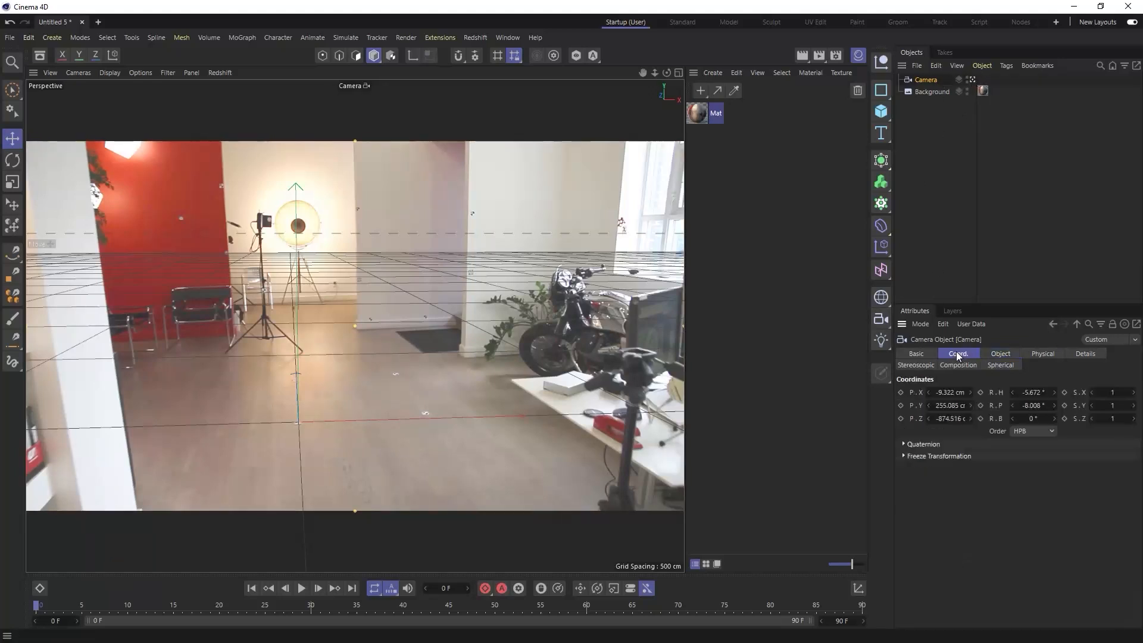
{"action": "left_click", "coordinate": [953, 407]}
{"action": "type", "text": "165"}
{"action": "key", "text": "Return"}
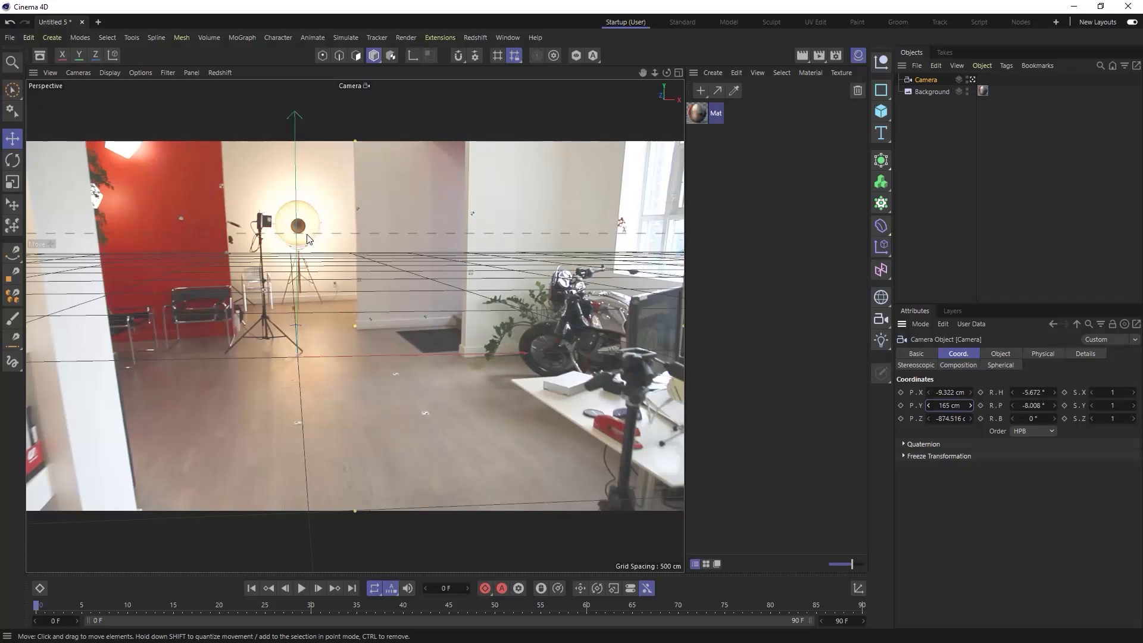
- Rotate the camera to a heading of about -5° and a pitch of about -2° to adjust the grid's horizon against the photo
{"action": "left_click_drag", "start_coordinate": [314, 233], "coordinate": [314, 234], "text": "alt"}
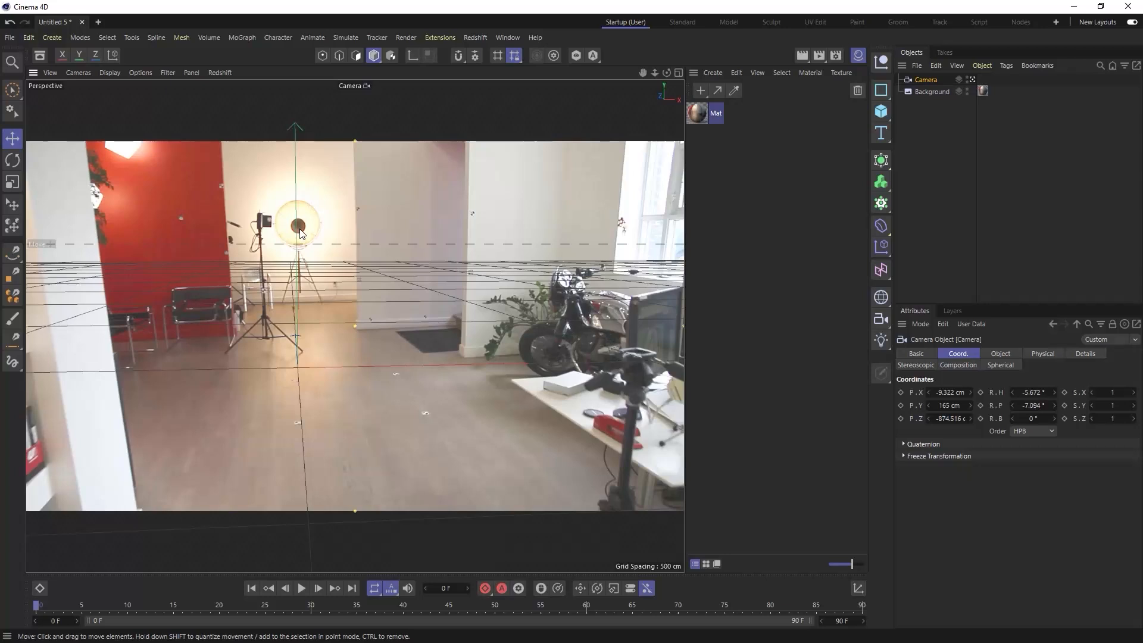
{"action": "left_click_drag", "start_coordinate": [299, 231], "coordinate": [306, 235], "text": "alt"}
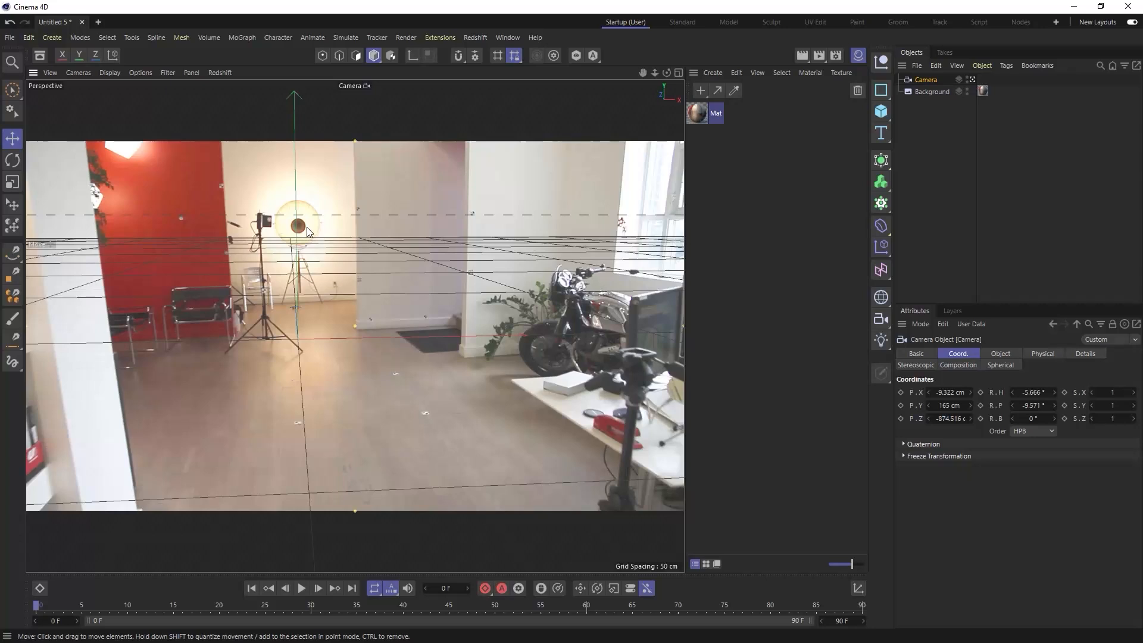
{"action": "left_click_drag", "start_coordinate": [307, 228], "coordinate": [308, 244], "text": "alt"}
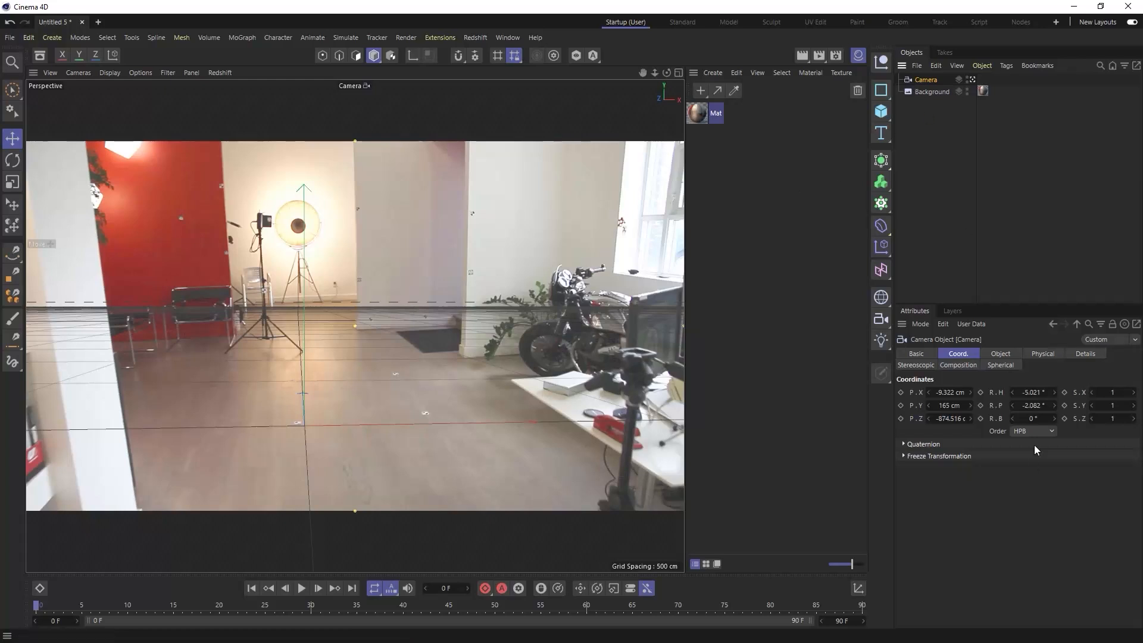
- Try nudging the camera's heading and pitch by 1° each, restoring the previous angle each time
{"action": "left_click", "coordinate": [1055, 393]}
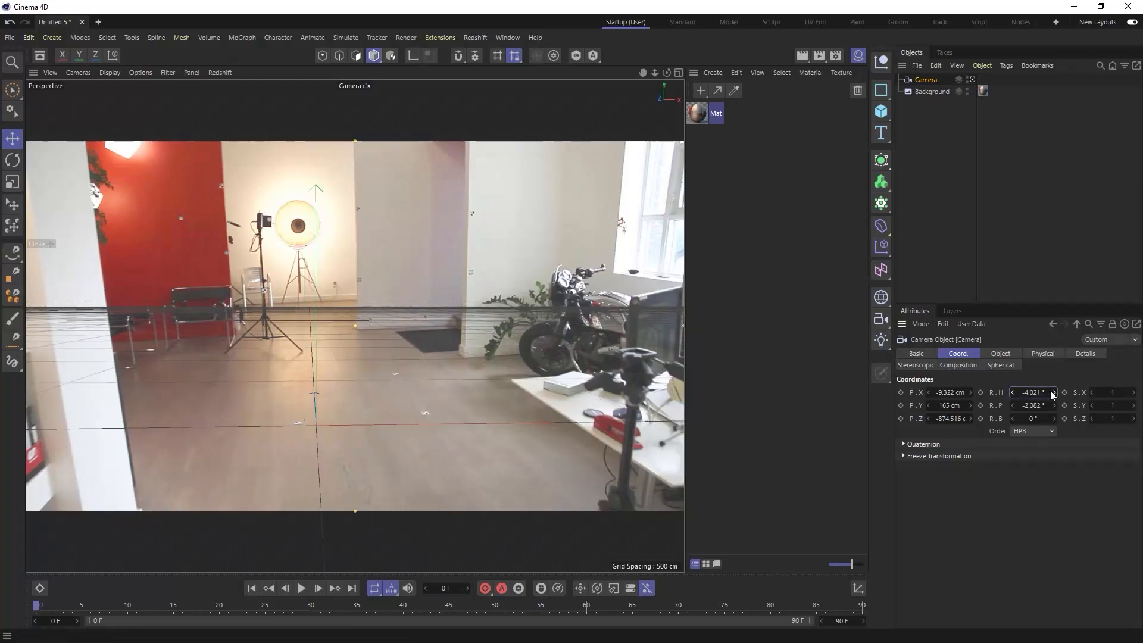
{"action": "left_click", "coordinate": [1013, 393]}
{"action": "left_click", "coordinate": [1054, 405]}
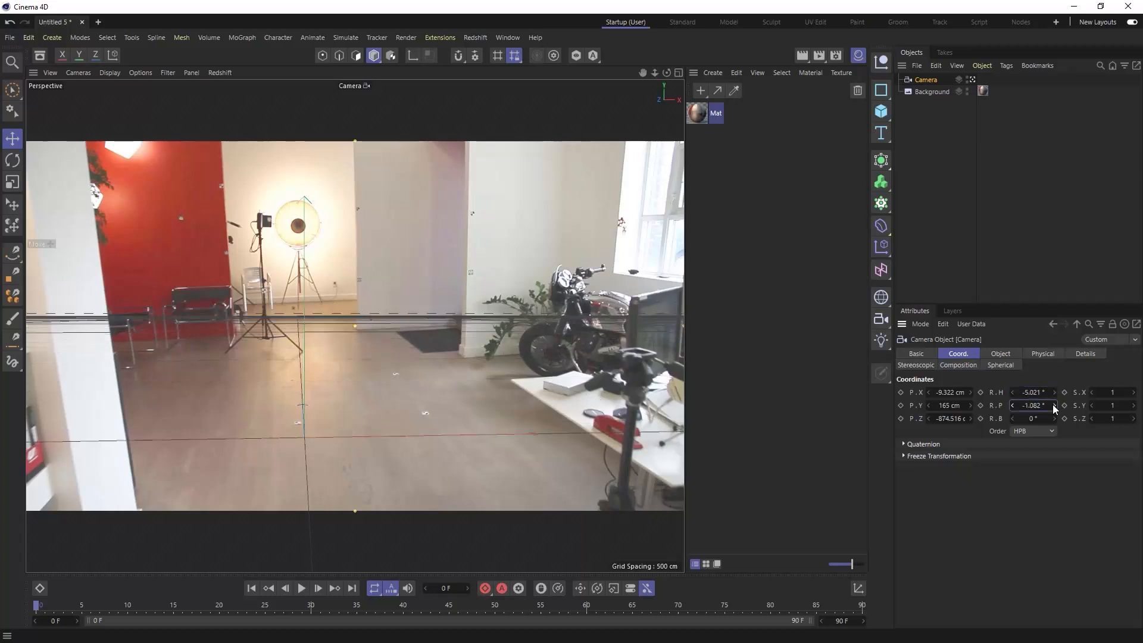
{"action": "left_click", "coordinate": [1013, 406]}
- Set the camera's bank angle to 2.3° to tilt the grid's horizon in line with the office photo
{"action": "left_click", "coordinate": [1054, 420]}
{"action": "left_click", "coordinate": [1054, 420]}
{"action": "left_click", "coordinate": [1054, 420]}
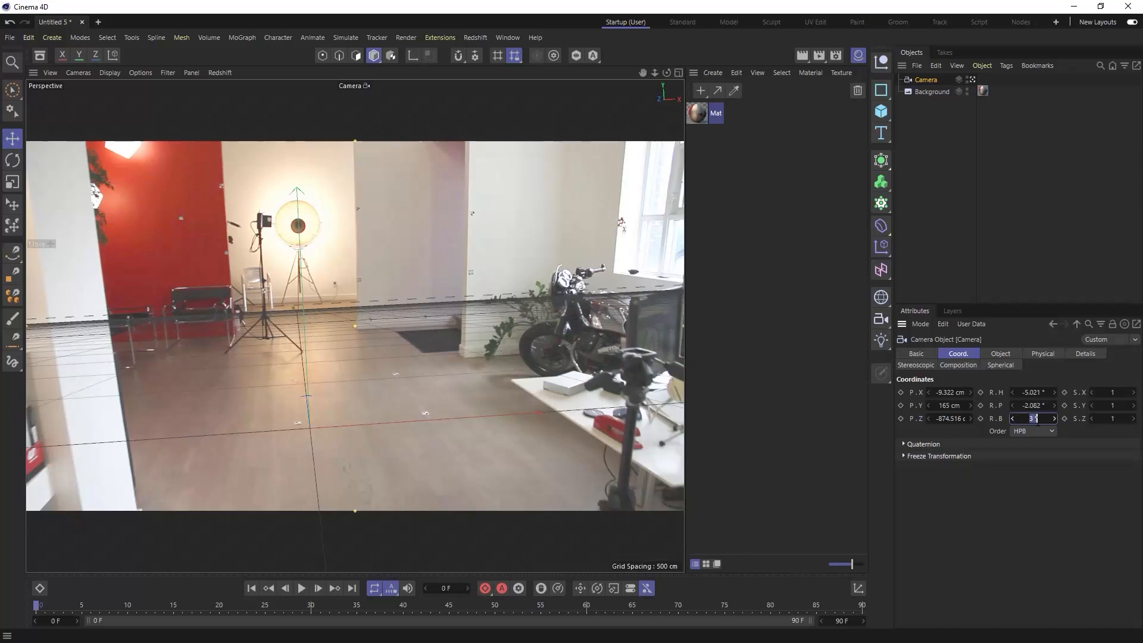
{"action": "key", "text": "BackSpace"}
{"action": "type", "text": "2.5"}
{"action": "key", "text": "Return"}
{"action": "key", "text": "Down"}
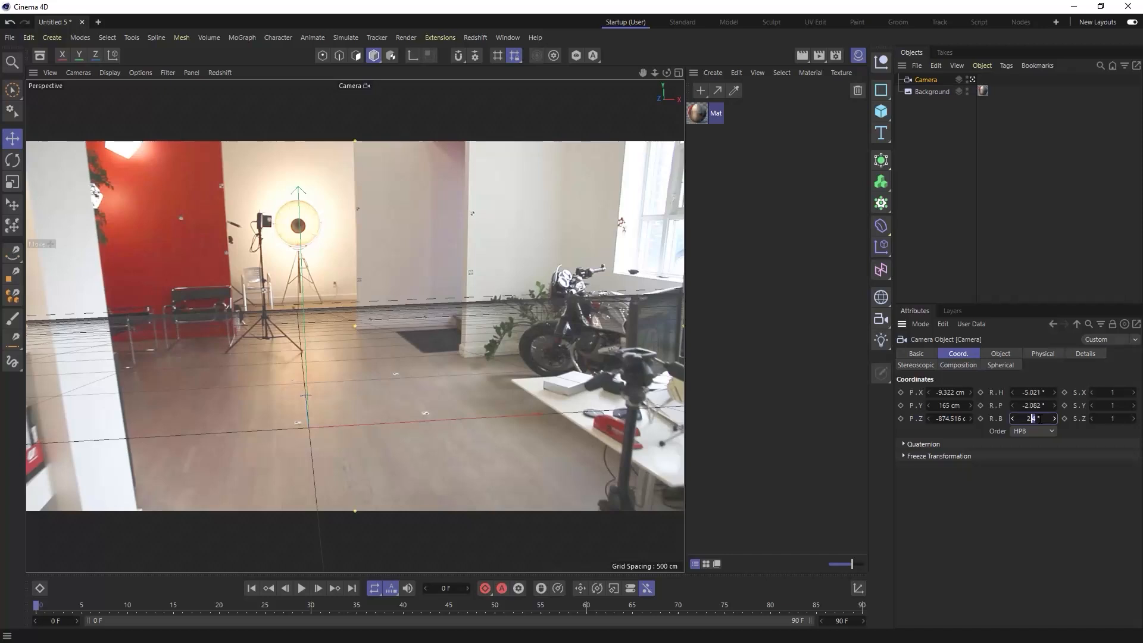
{"action": "key", "text": "Down"}
{"action": "key", "text": "Down"}
{"action": "key", "text": "Up"}
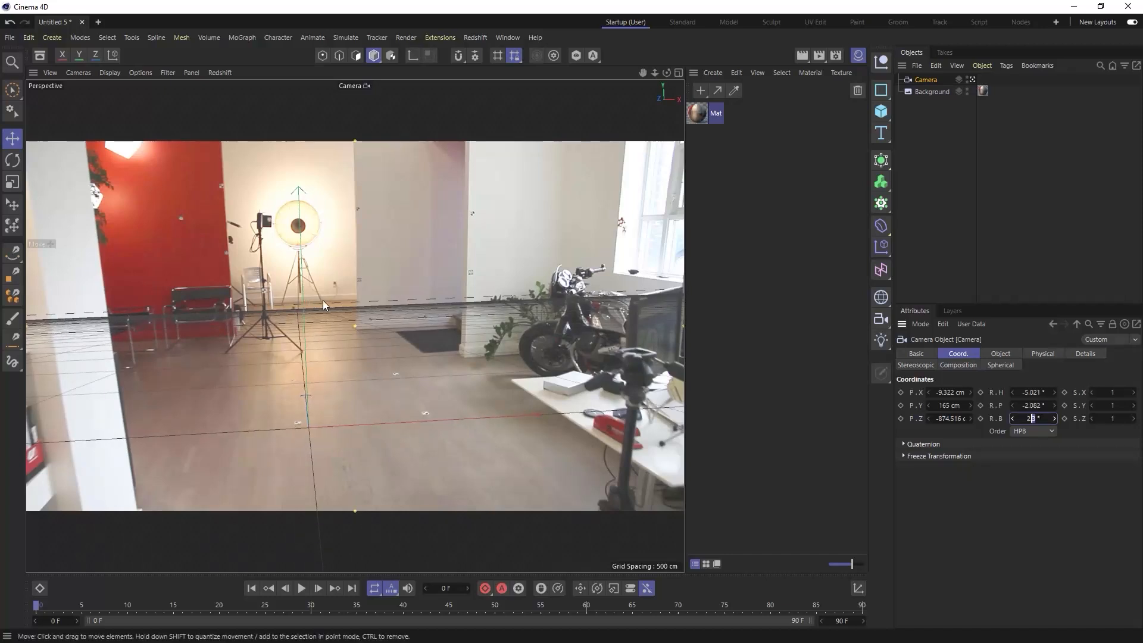
- Tilt the camera down in 1° increments to a pitch of about -10°
{"action": "left_click", "coordinate": [1055, 405]}
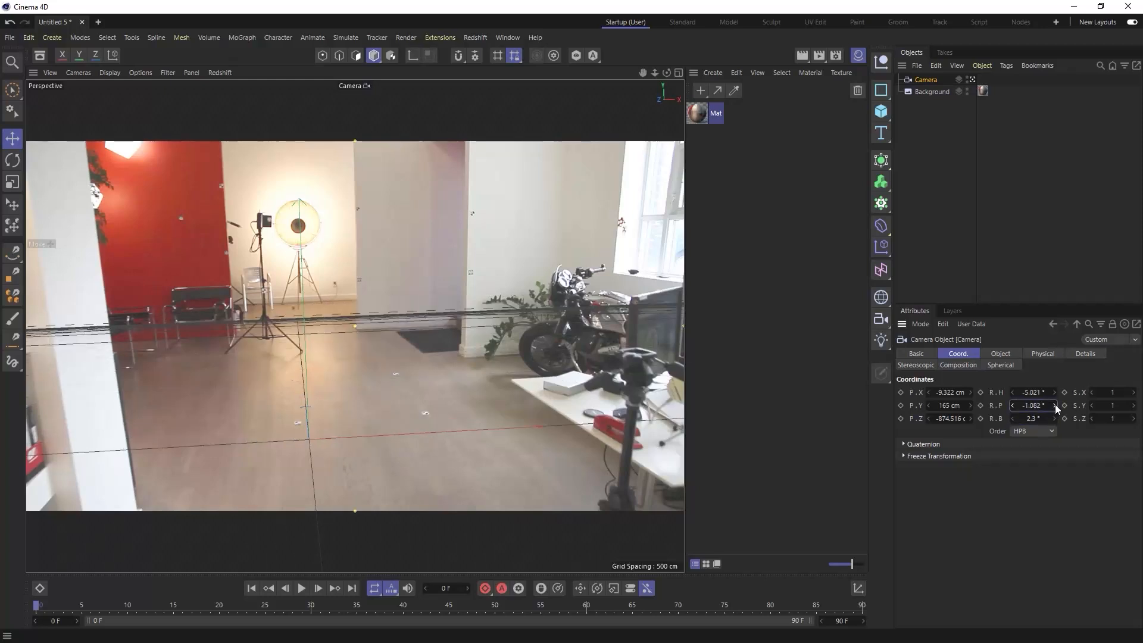
{"action": "left_click", "coordinate": [1012, 405]}
{"action": "left_click", "coordinate": [1011, 405]}
{"action": "left_click", "coordinate": [1011, 405]}
{"action": "left_click", "coordinate": [1012, 405]}
{"action": "left_click", "coordinate": [1012, 404]}
{"action": "left_click", "coordinate": [1012, 405]}
{"action": "left_click", "coordinate": [1012, 405]}
{"action": "left_click", "coordinate": [1012, 405]}
{"action": "left_click", "coordinate": [1012, 405]}
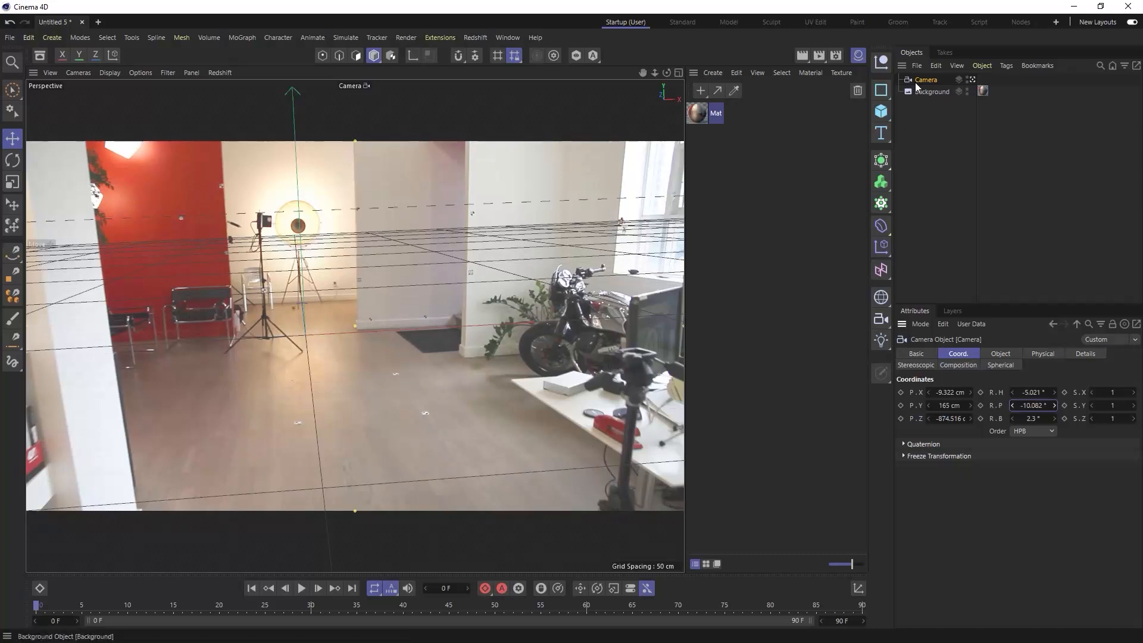
- Try extreme focal lengths of about 120 mm and 1 mm on the camera to compare the grid's perspective
{"action": "left_click", "coordinate": [1005, 353]}
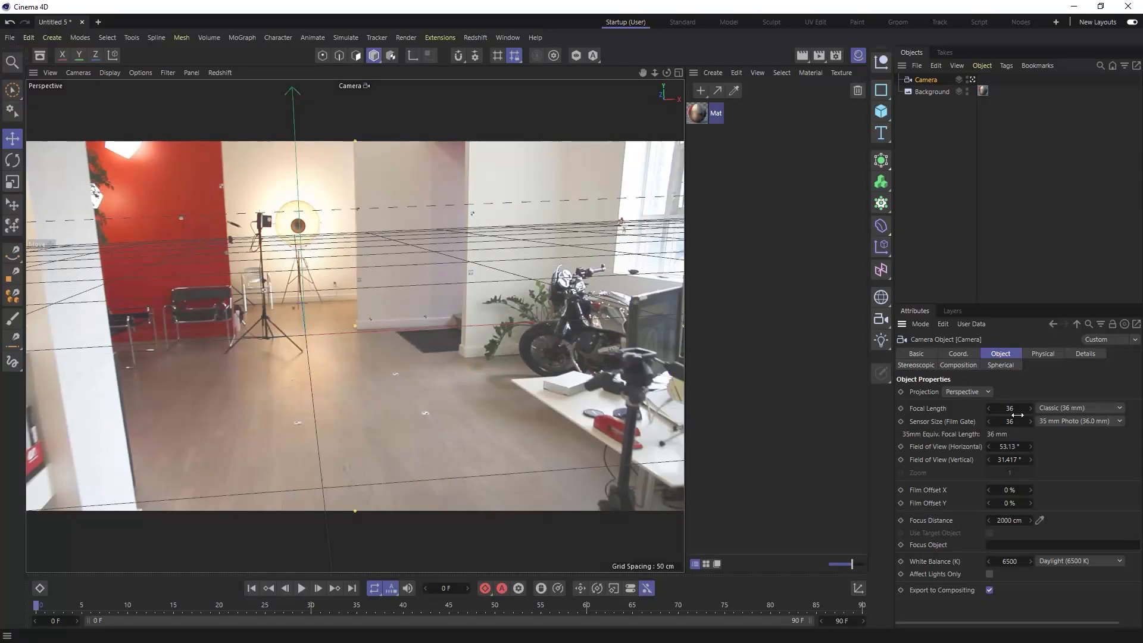
{"action": "left_click_drag", "start_coordinate": [1014, 410], "coordinate": [1126, 410]}
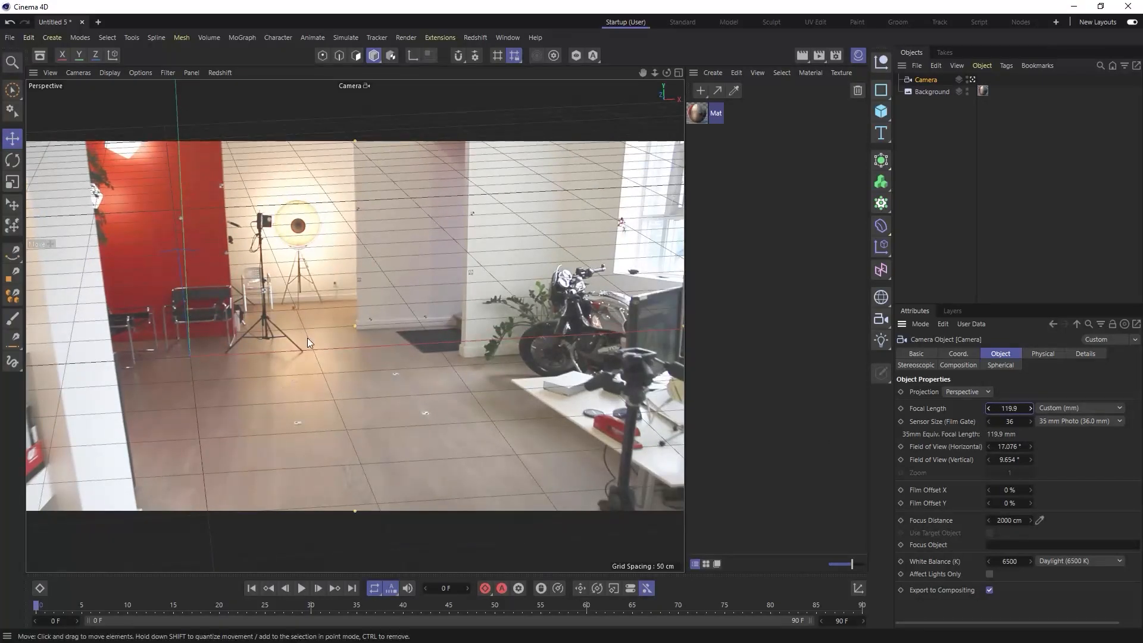
{"action": "double_click", "coordinate": [1011, 410]}
{"action": "left_click", "coordinate": [1000, 409]}
{"action": "left_click", "coordinate": [1051, 439]}
{"action": "left_click_drag", "start_coordinate": [1010, 406], "coordinate": [929, 406]}
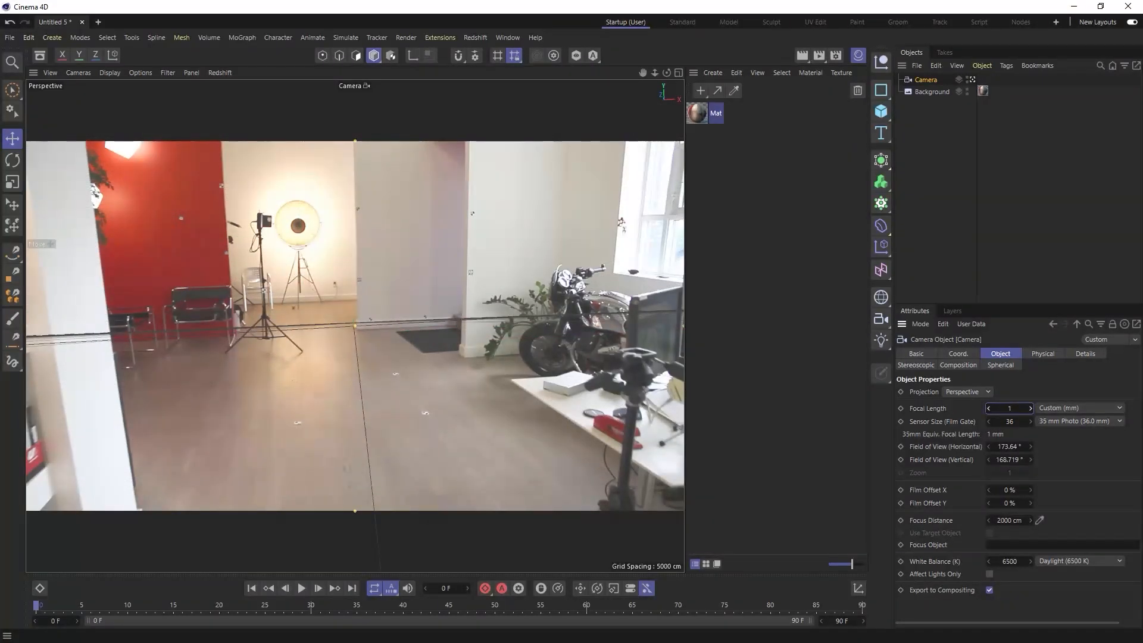
- Set the camera's focal length to 15 mm to bring the grid's perspective closer to the office floor
{"action": "left_click_drag", "start_coordinate": [1016, 406], "coordinate": [1026, 407]}
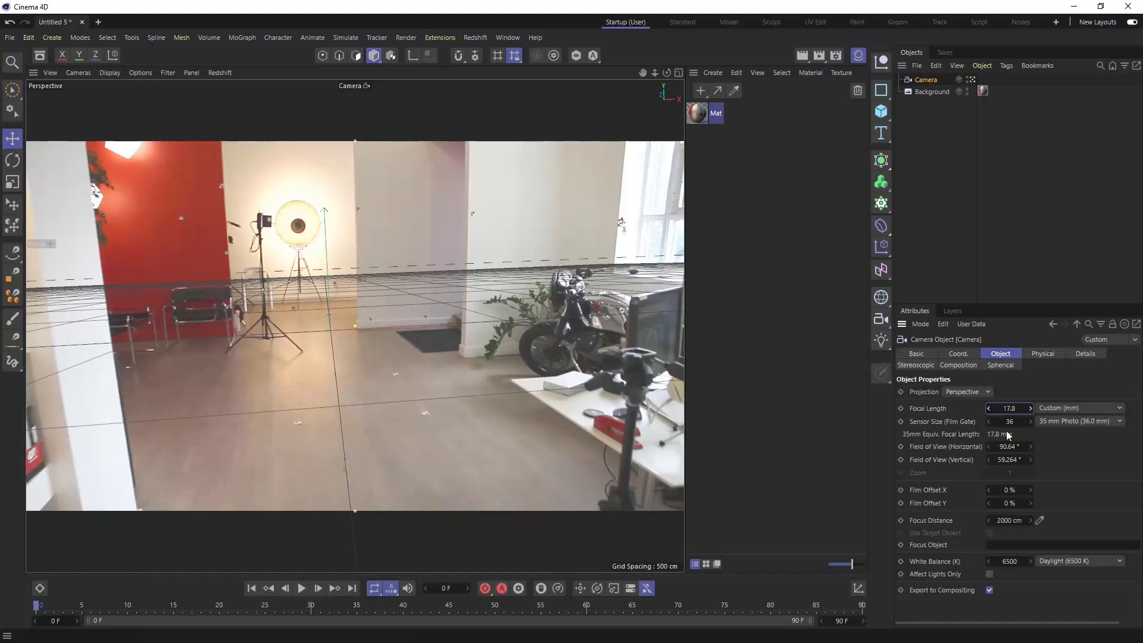
{"action": "double_click", "coordinate": [1011, 408]}
{"action": "type", "text": "15"}
{"action": "key", "text": "Return"}
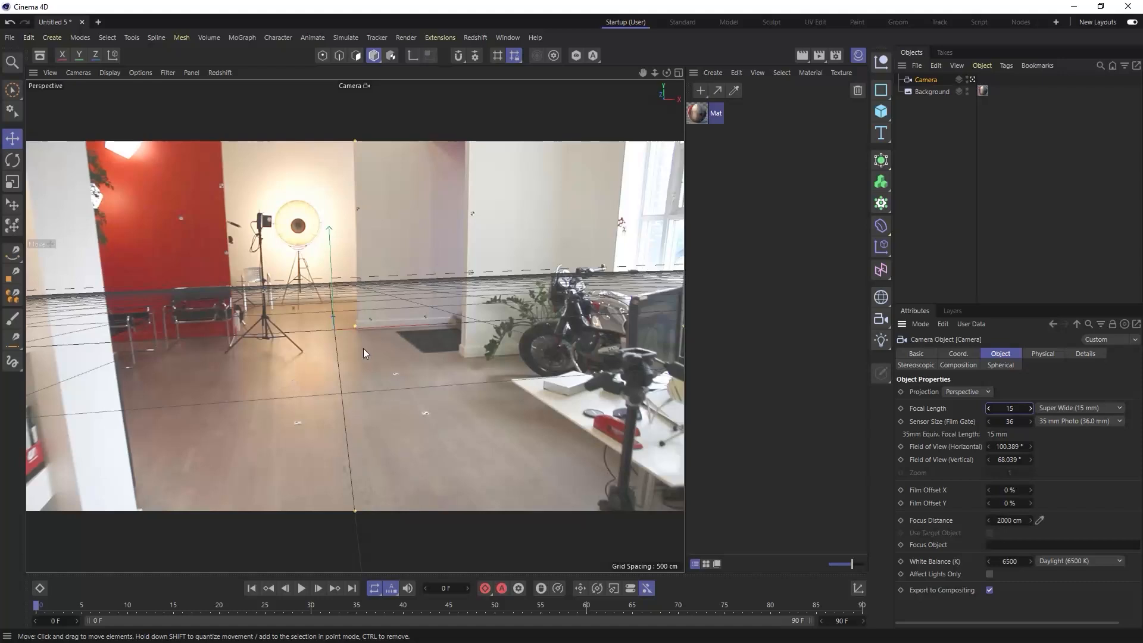
- Set the camera's focal length to 20 mm and reorient the view so the grid follows the office floor
{"action": "mouse_move", "coordinate": [342, 323]}
{"action": "left_mouse_down", "text": "alt"}
{"action": "mouse_move", "coordinate": [334, 311]}
{"action": "mouse_move", "coordinate": [316, 317]}
{"action": "mouse_move", "coordinate": [315, 293]}
{"action": "mouse_move", "coordinate": [312, 320]}
{"action": "mouse_move", "coordinate": [323, 319]}
{"action": "left_mouse_up", "text": "alt"}
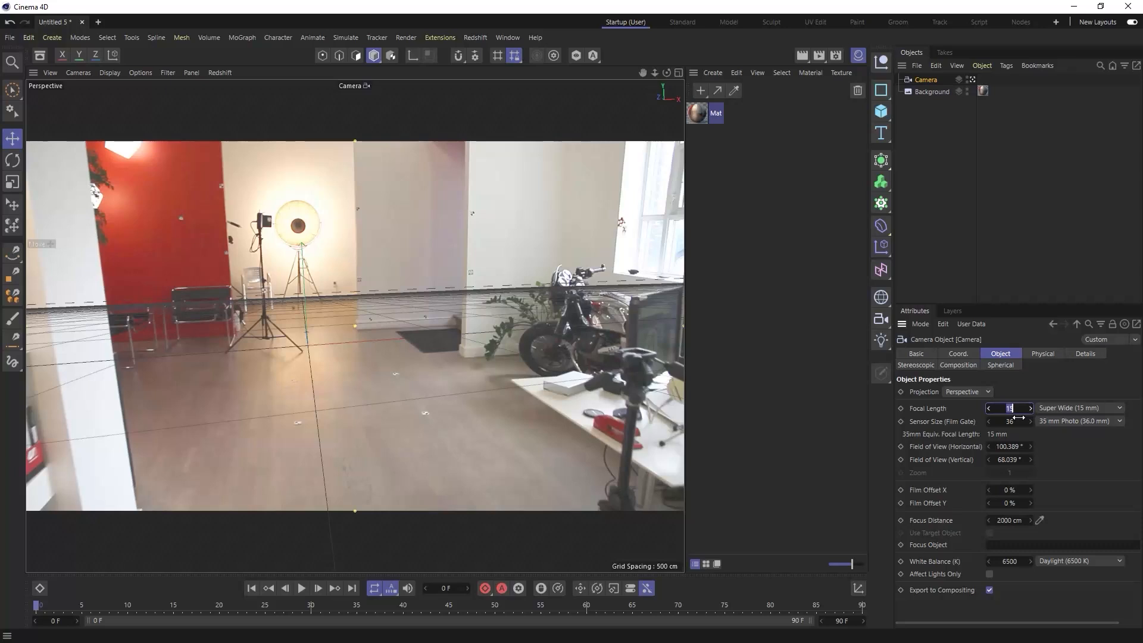
{"action": "type", "text": "20"}
{"action": "key", "text": "Return"}
{"action": "left_click", "coordinate": [370, 367]}
{"action": "mouse_move", "coordinate": [328, 349]}
{"action": "left_mouse_down", "text": "alt"}
{"action": "mouse_move", "coordinate": [327, 418]}
{"action": "mouse_move", "coordinate": [315, 421]}
{"action": "mouse_move", "coordinate": [314, 399]}
{"action": "left_mouse_up", "text": "alt"}
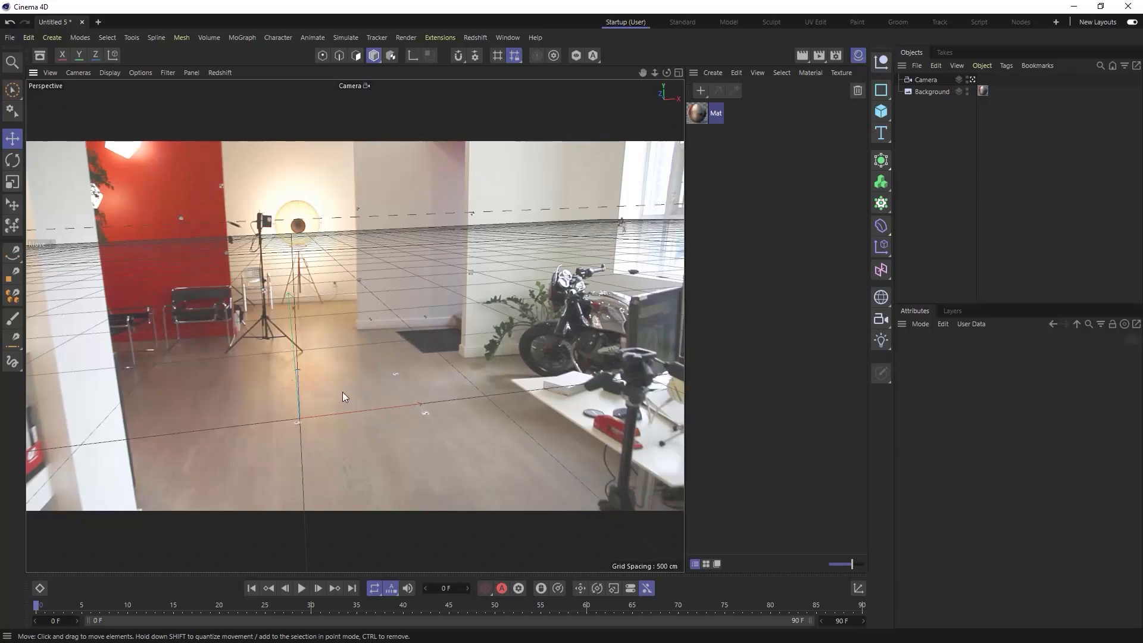
{"action": "left_click_drag", "start_coordinate": [341, 392], "coordinate": [340, 394], "text": "alt"}
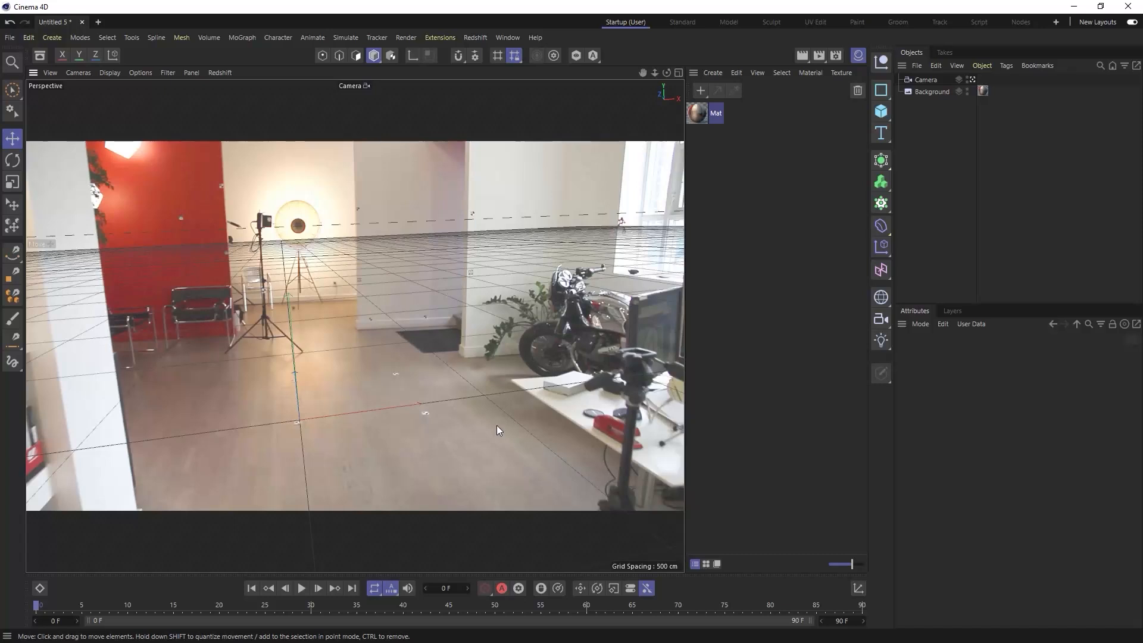
{"action": "left_click_drag", "start_coordinate": [352, 349], "coordinate": [350, 350], "text": "alt"}
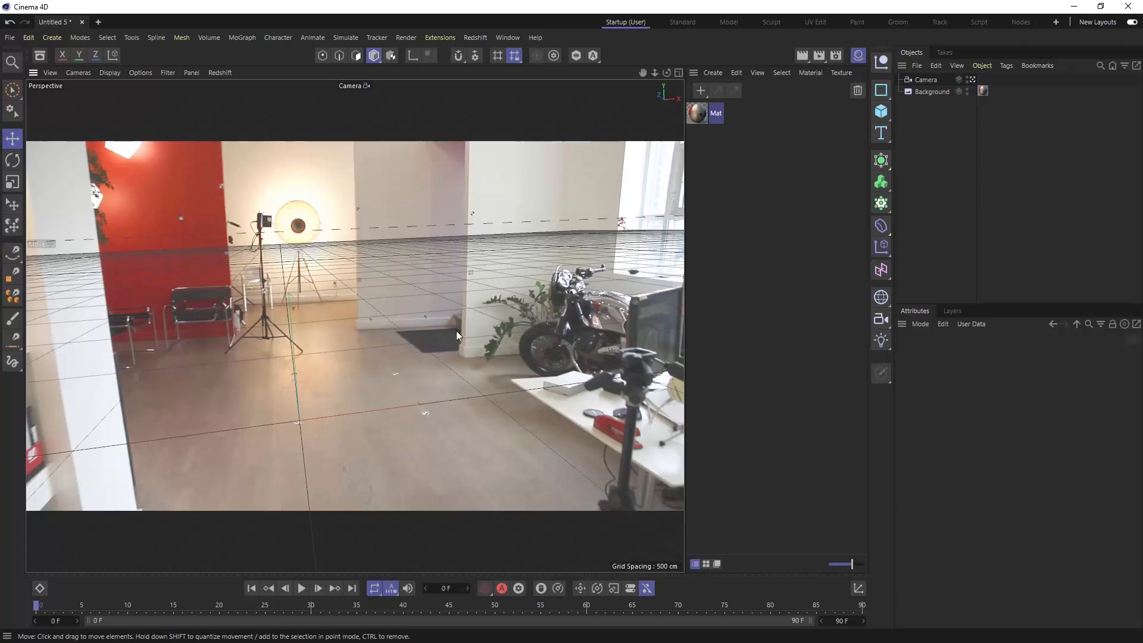
{"action": "left_click_drag", "start_coordinate": [388, 352], "coordinate": [391, 355], "text": "alt"}
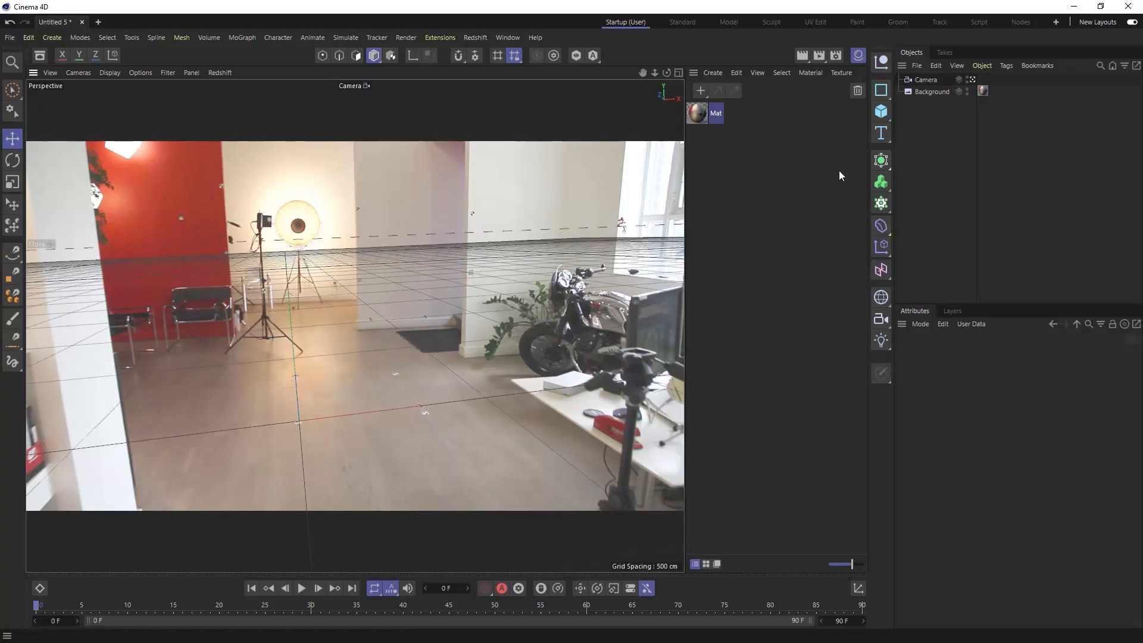
- Set the camera's focal length to 22 mm and fine-tune its rotation to about -9.8° heading and -12.5° pitch
{"action": "left_click", "coordinate": [927, 80]}
{"action": "left_click", "coordinate": [1011, 408]}
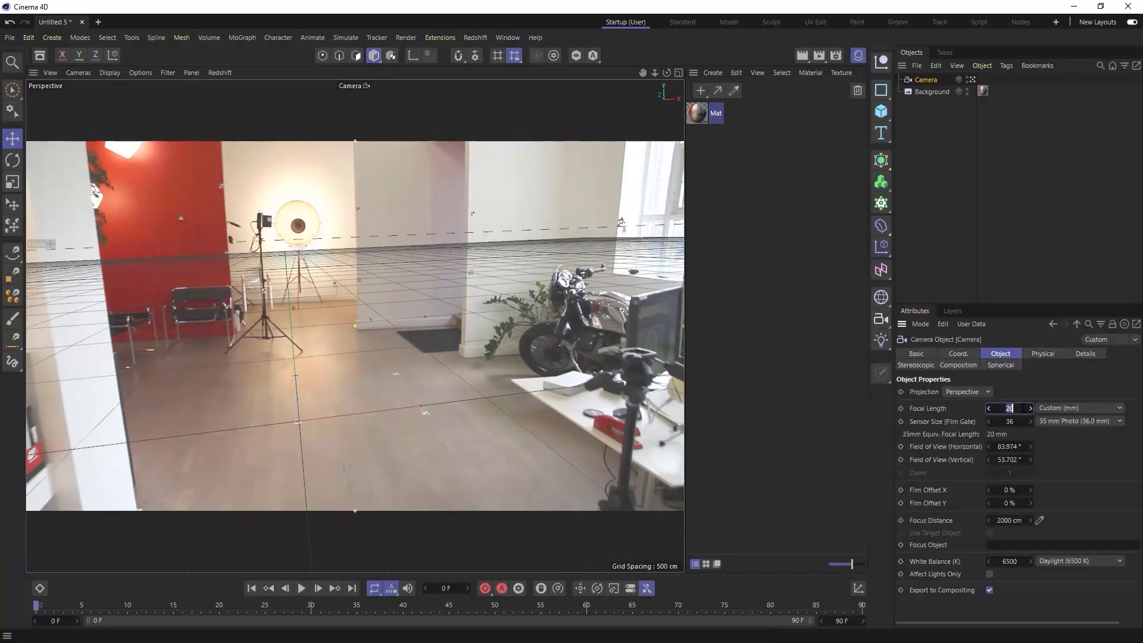
{"action": "type", "text": "22"}
{"action": "key", "text": "Return"}
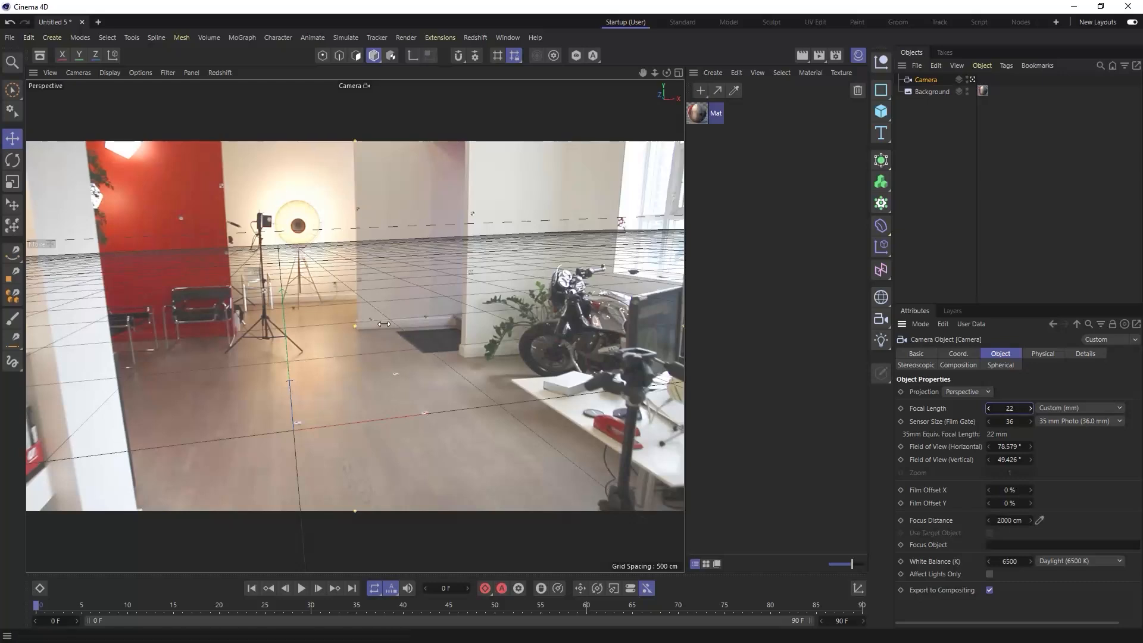
{"action": "left_click", "coordinate": [333, 324]}
{"action": "left_click_drag", "start_coordinate": [329, 321], "coordinate": [331, 324], "text": "alt"}
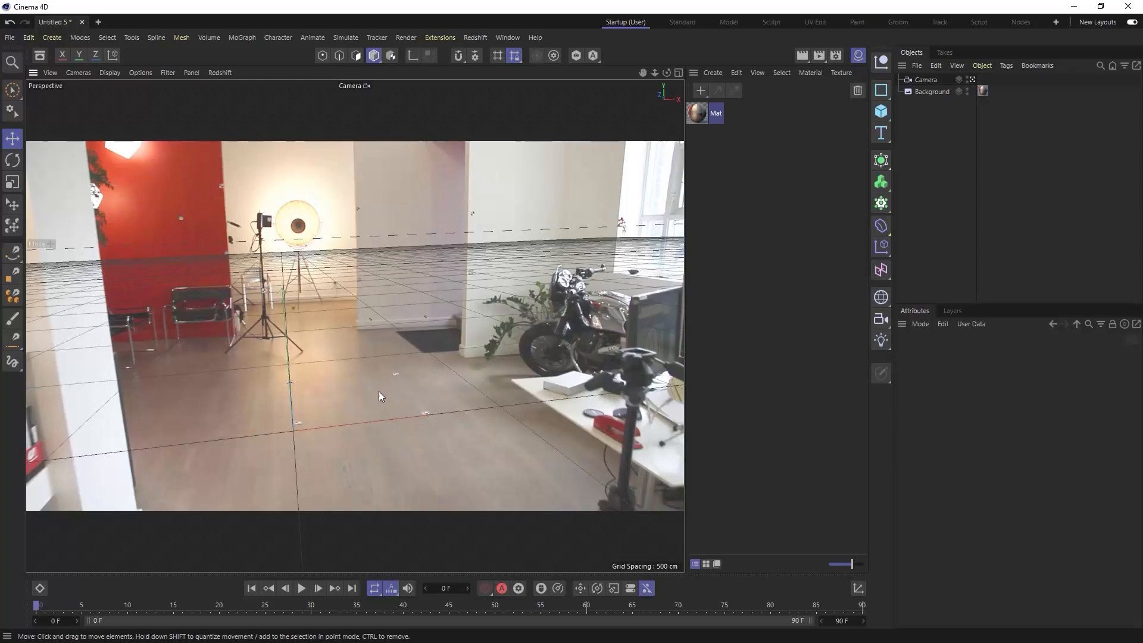
- Set the camera's height (P.Y) to 165 cm
{"action": "left_click", "coordinate": [936, 80]}
{"action": "left_click", "coordinate": [956, 354]}
{"action": "left_click", "coordinate": [950, 405]}
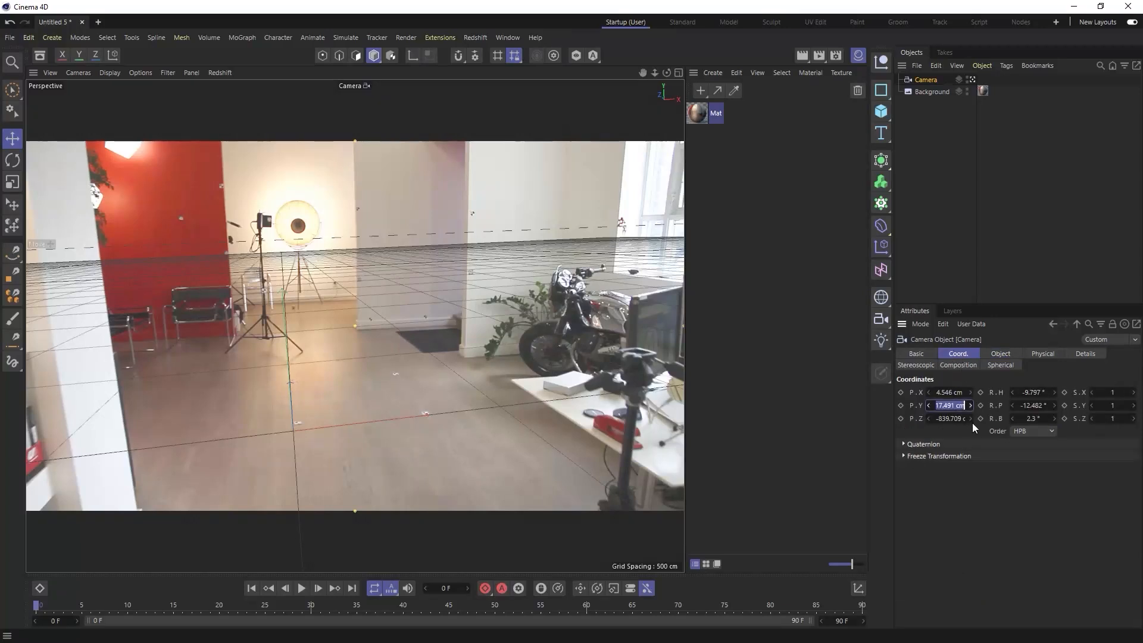
{"action": "type", "text": "165"}
{"action": "key", "text": "Return"}
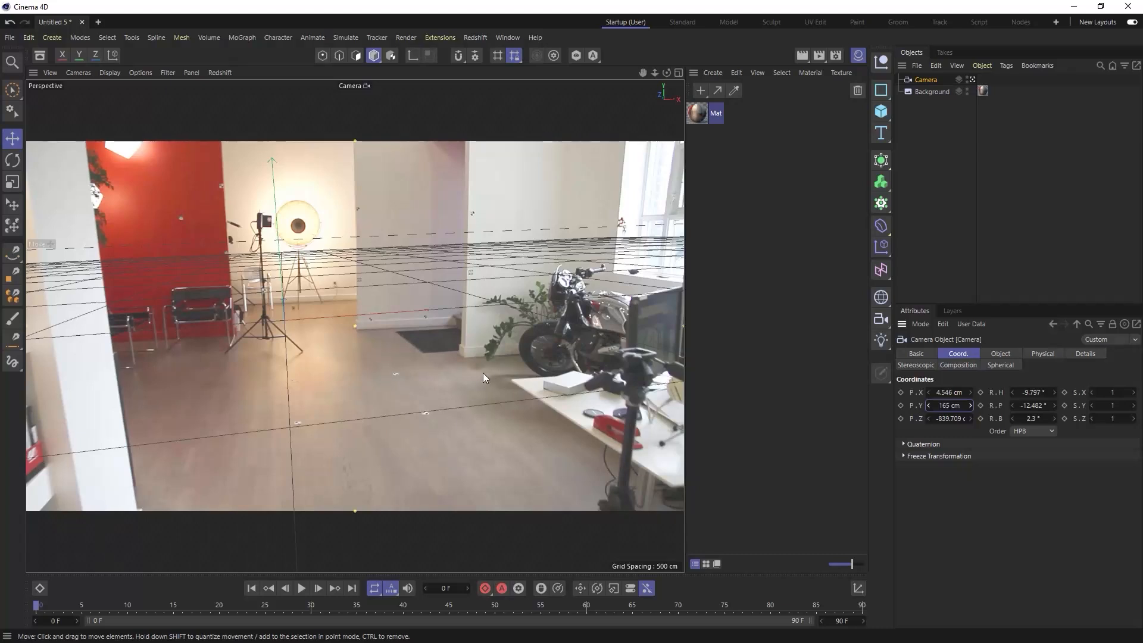
- Add a Plane object as the office floor and display the viewport in Gouraud Shading (Lines)
{"action": "left_click", "coordinate": [884, 114]}
{"action": "left_click", "coordinate": [663, 567]}
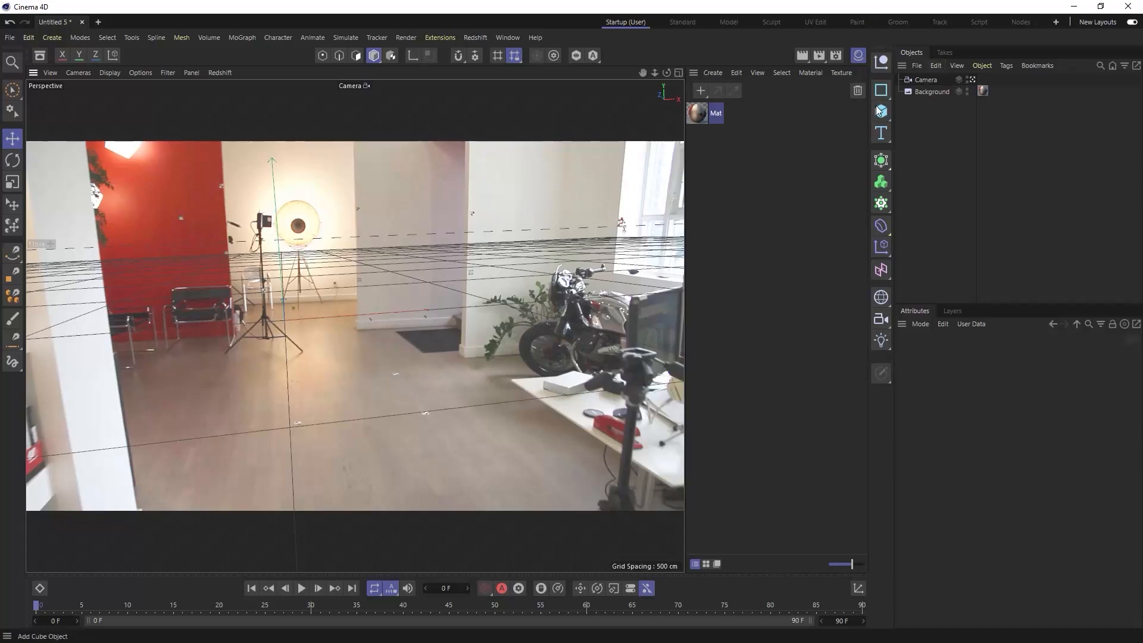
{"action": "left_click_drag", "start_coordinate": [883, 110], "coordinate": [928, 145]}
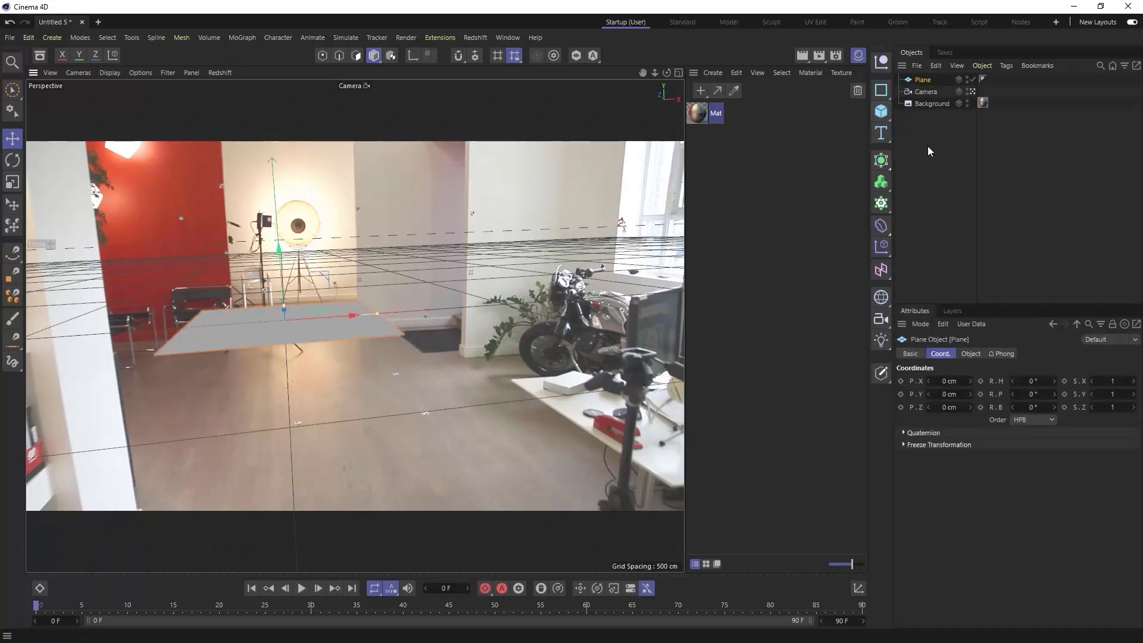
{"action": "left_click", "coordinate": [110, 72]}
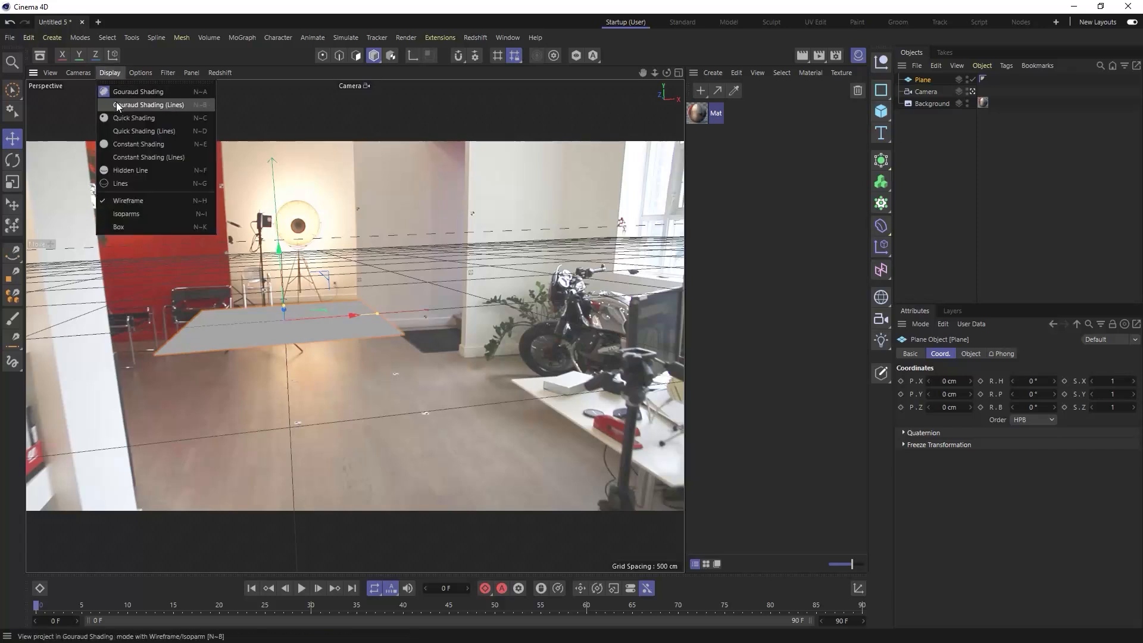
{"action": "left_click", "coordinate": [117, 104]}
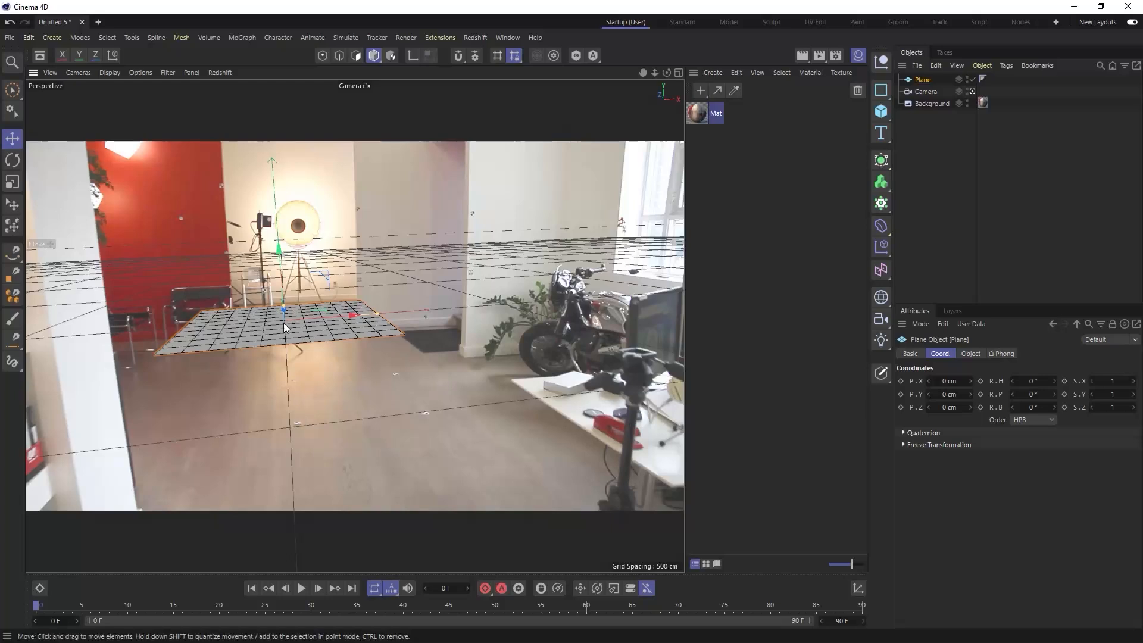
- In the four-view layout, move the camera along the world Z axis toward the plane, to about -599 cm
{"action": "left_click", "coordinate": [677, 72]}
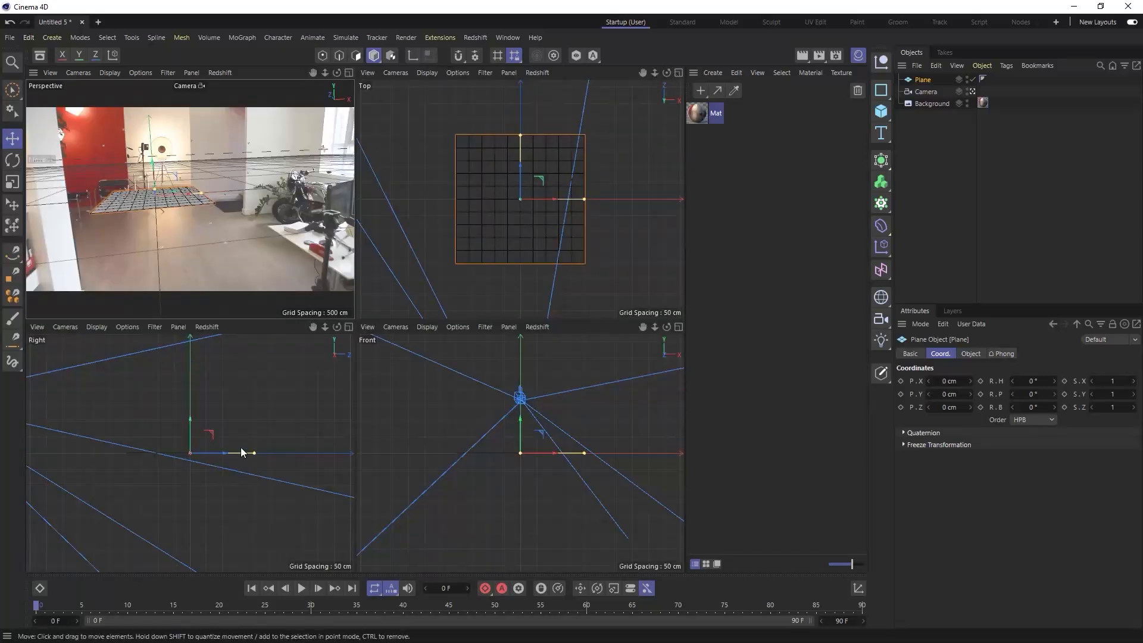
{"action": "scroll", "coordinate": [250, 399], "scroll_direction": "down", "scroll_amount": 4}
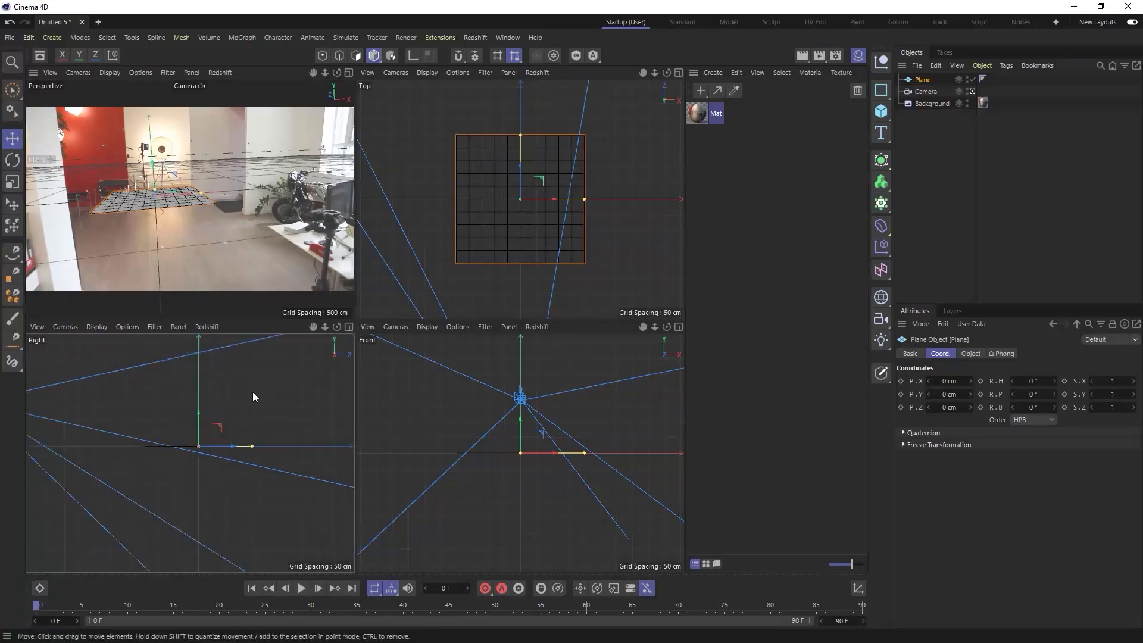
{"action": "left_click", "coordinate": [112, 54]}
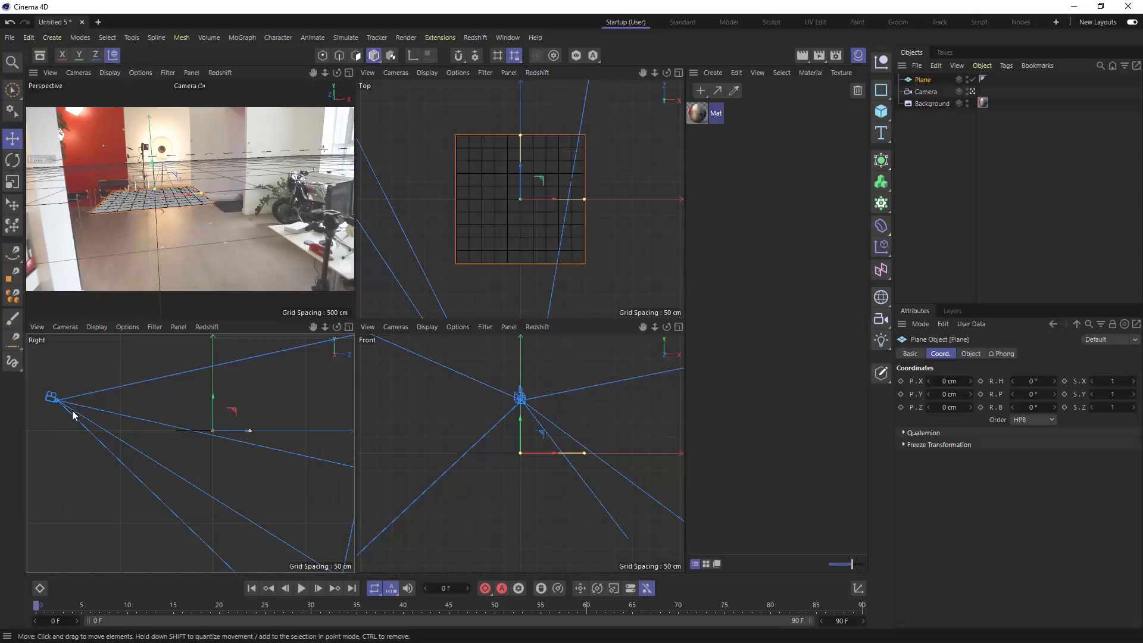
{"action": "left_click", "coordinate": [92, 403]}
{"action": "mouse_move", "coordinate": [92, 403]}
{"action": "left_mouse_down"}
{"action": "mouse_move", "coordinate": [145, 408]}
{"action": "mouse_move", "coordinate": [99, 400]}
{"action": "left_mouse_up"}
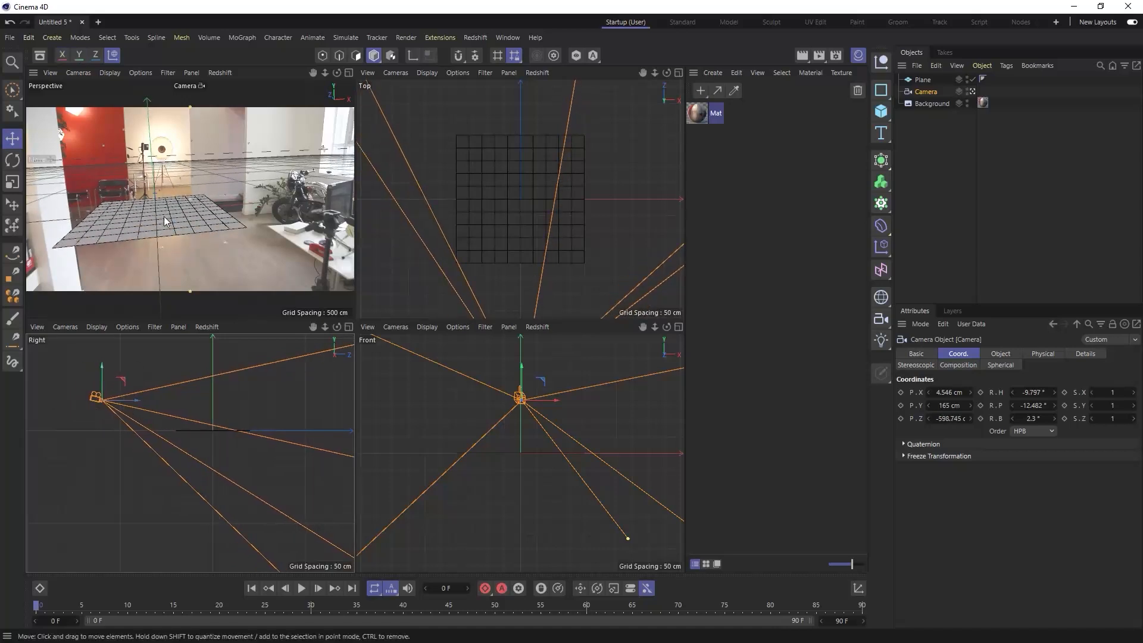
- With the plane temporarily disabled, move the camera to about X -2.9 cm and Z -347 cm, and return to the full camera view
{"action": "left_click", "coordinate": [973, 79]}
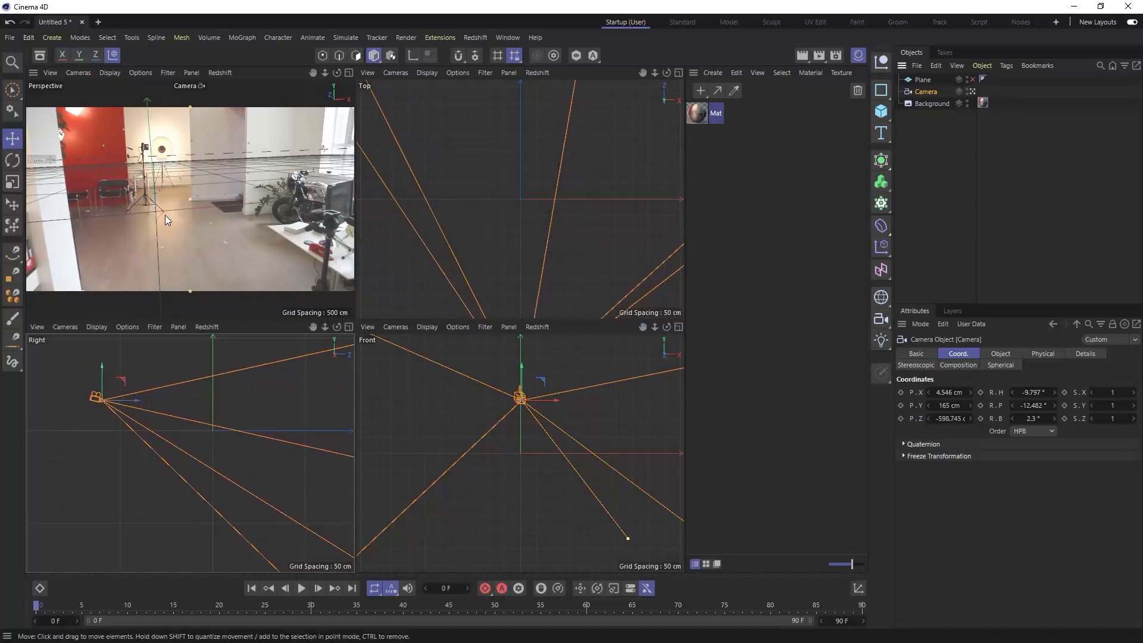
{"action": "left_click_drag", "start_coordinate": [137, 399], "coordinate": [183, 406]}
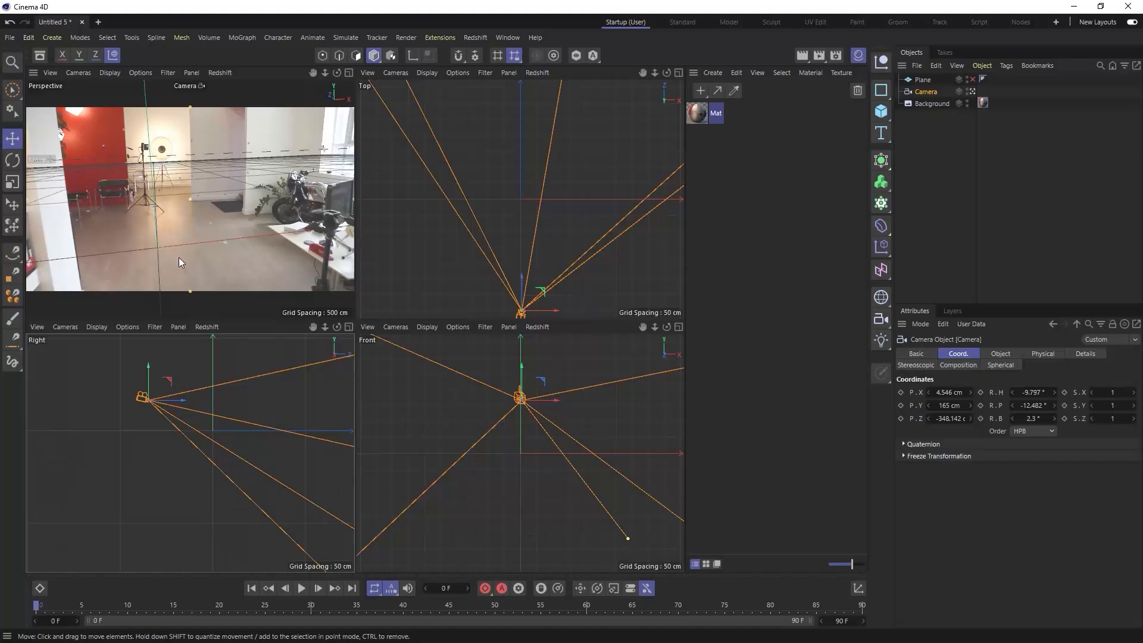
{"action": "left_click_drag", "start_coordinate": [184, 402], "coordinate": [184, 399]}
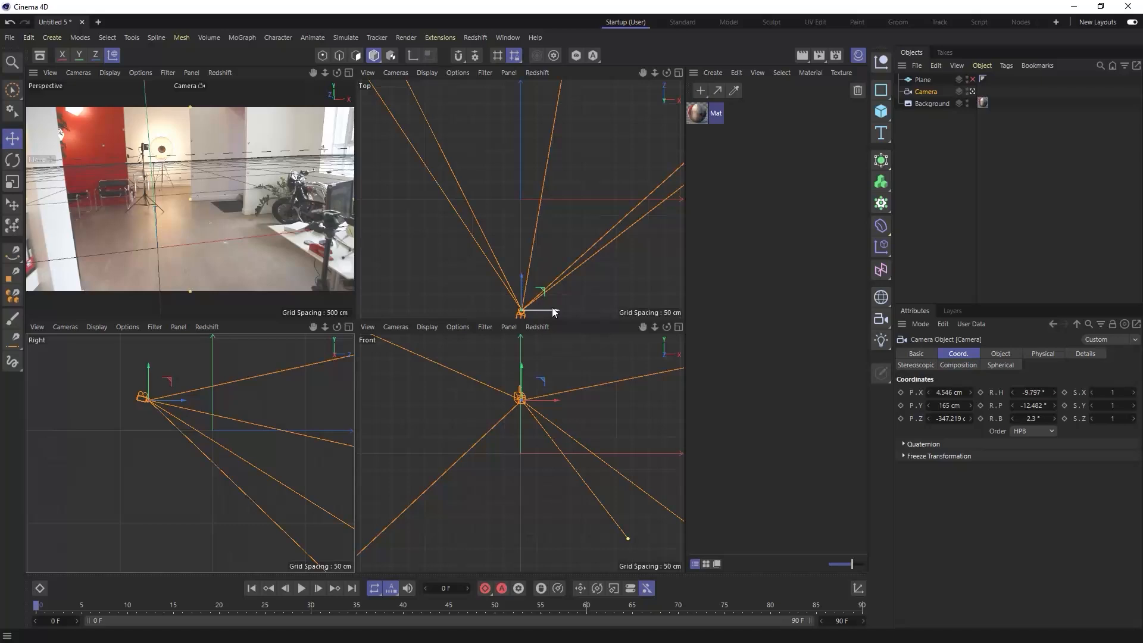
{"action": "mouse_move", "coordinate": [553, 311]}
{"action": "left_mouse_down"}
{"action": "mouse_move", "coordinate": [541, 311]}
{"action": "mouse_move", "coordinate": [552, 310]}
{"action": "left_mouse_up"}
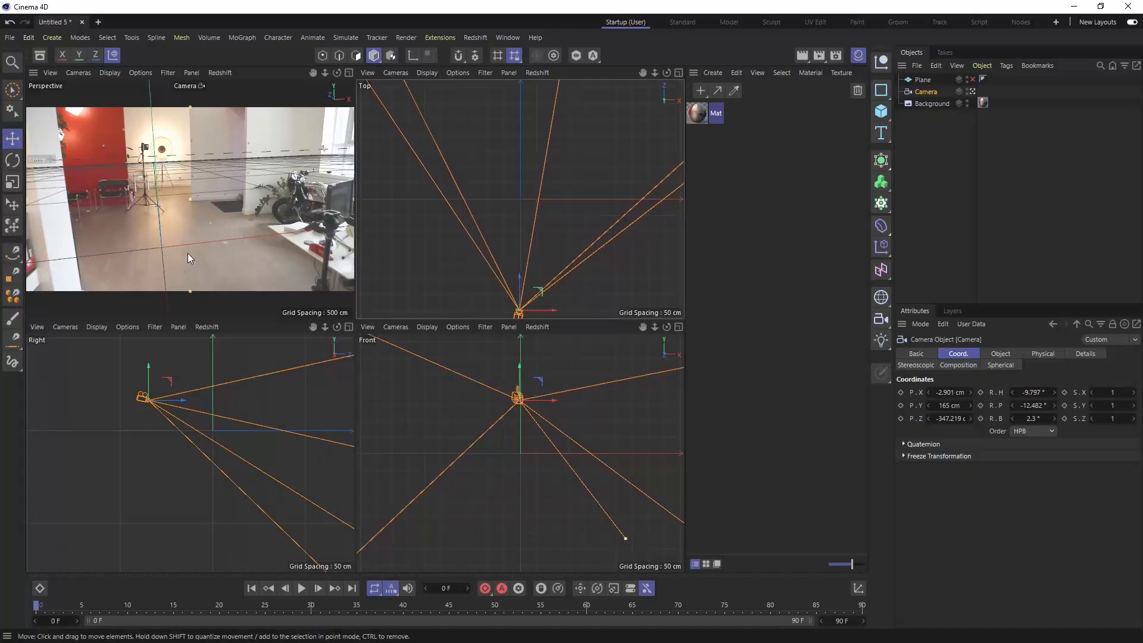
{"action": "left_click", "coordinate": [973, 79]}
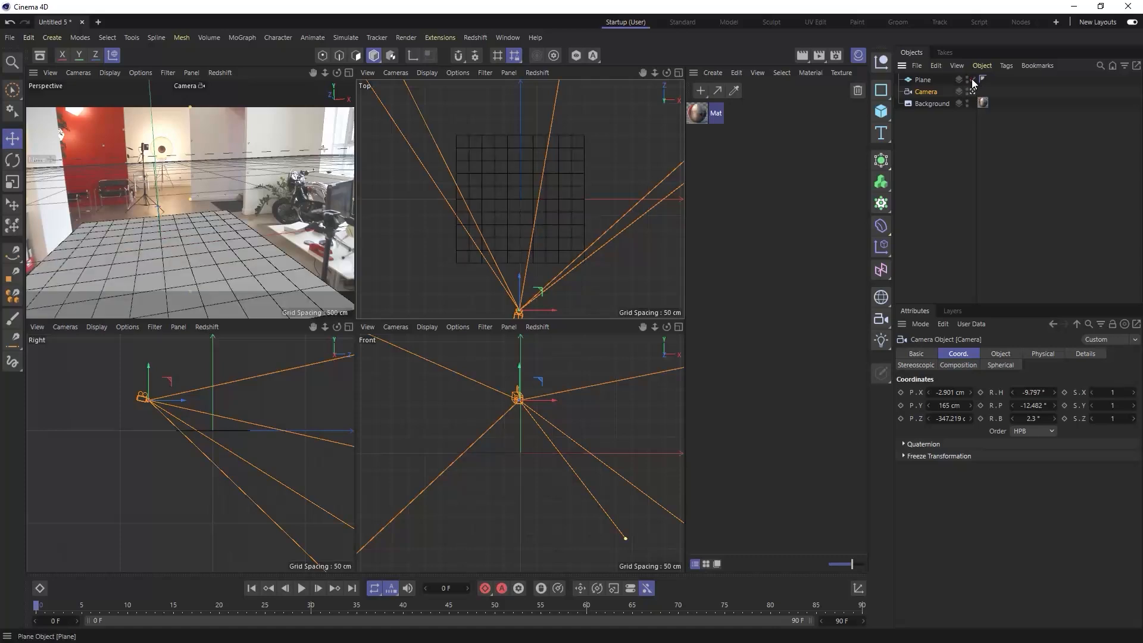
{"action": "left_click", "coordinate": [348, 73]}
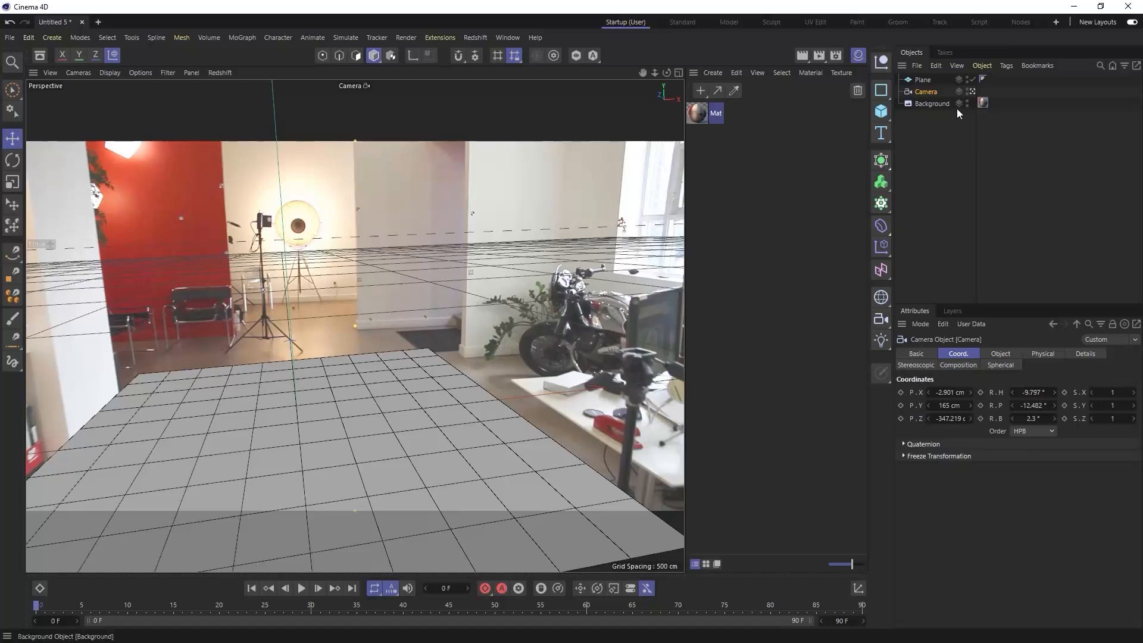
- Apply the Mat office-image material to the plane with Frontal projection and render the view to check the blend
{"action": "left_click_drag", "start_coordinate": [702, 113], "coordinate": [924, 80]}
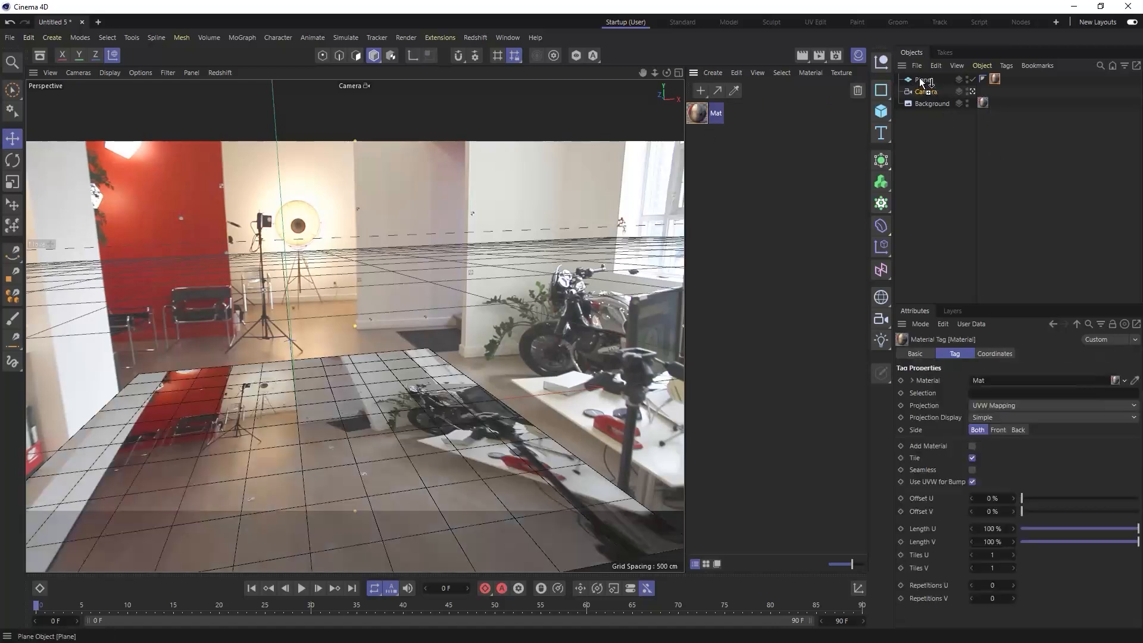
{"action": "left_click", "coordinate": [991, 418]}
{"action": "left_click", "coordinate": [986, 405]}
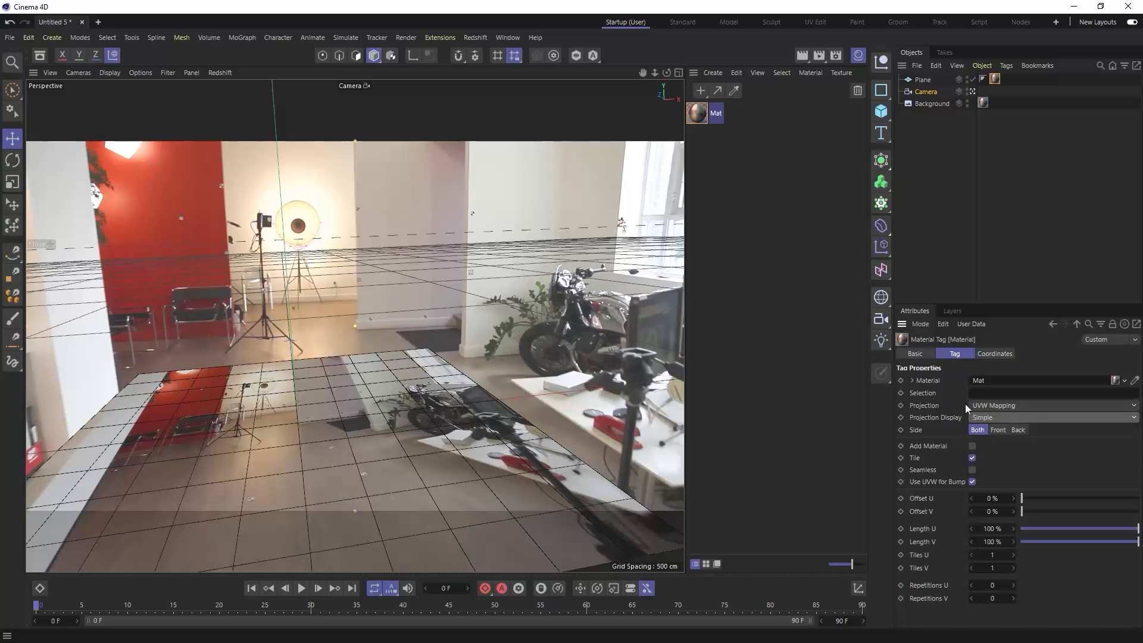
{"action": "left_click", "coordinate": [992, 403]}
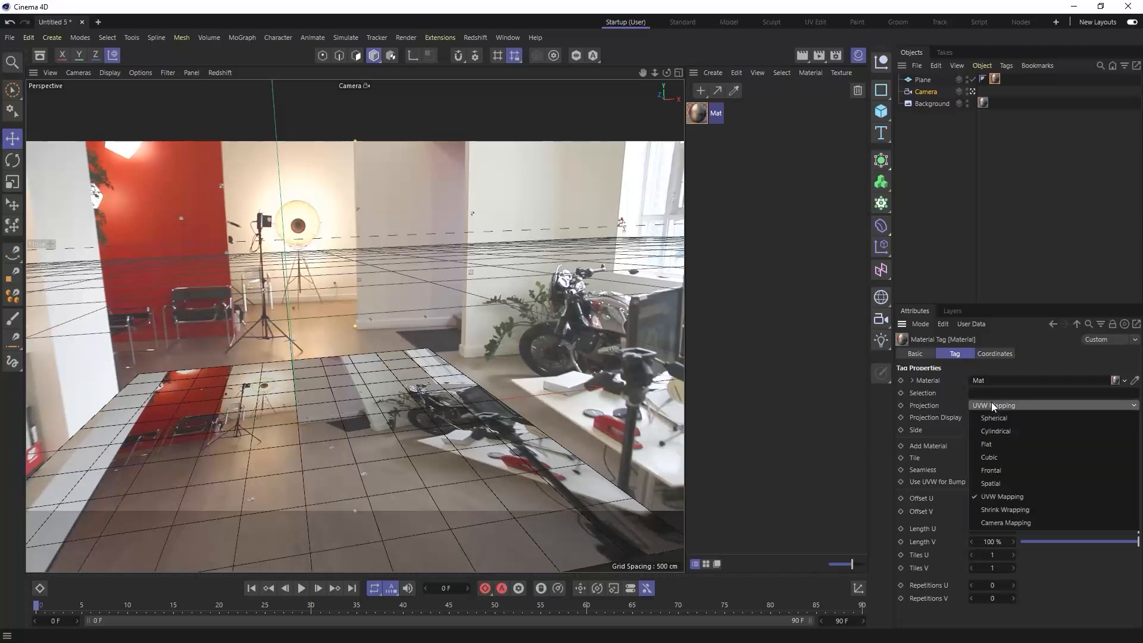
{"action": "left_click", "coordinate": [995, 471]}
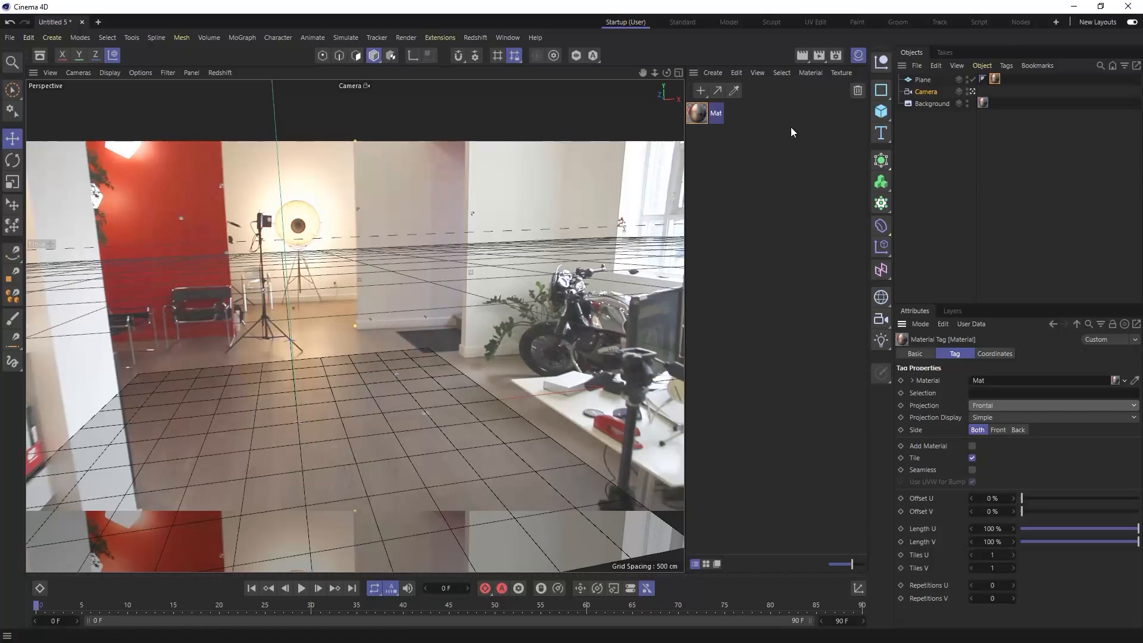
{"action": "left_click", "coordinate": [800, 56]}
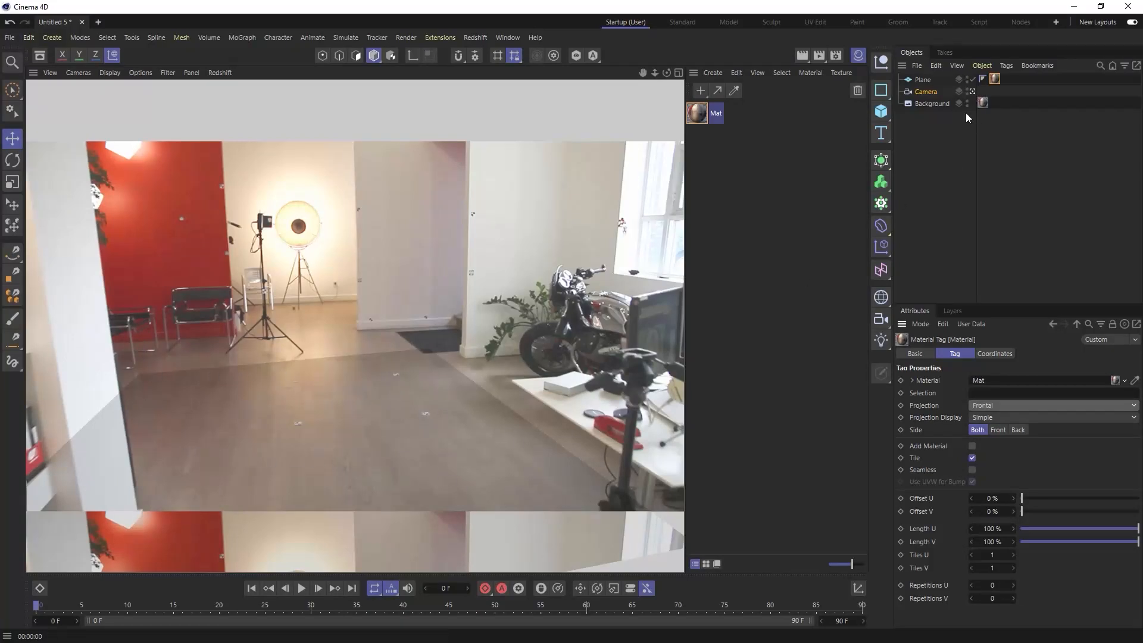
- Check the viewport settings of the Mat material in the Material Editor
{"action": "left_click", "coordinate": [922, 80]}
{"action": "double_click", "coordinate": [703, 112]}
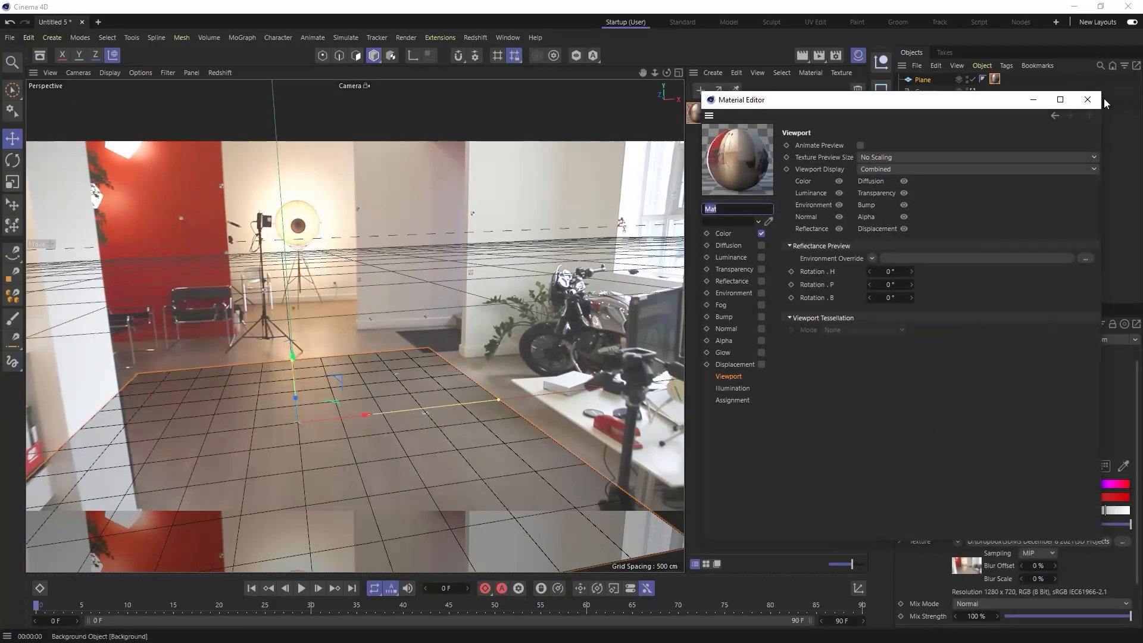
{"action": "left_click", "coordinate": [1087, 99]}
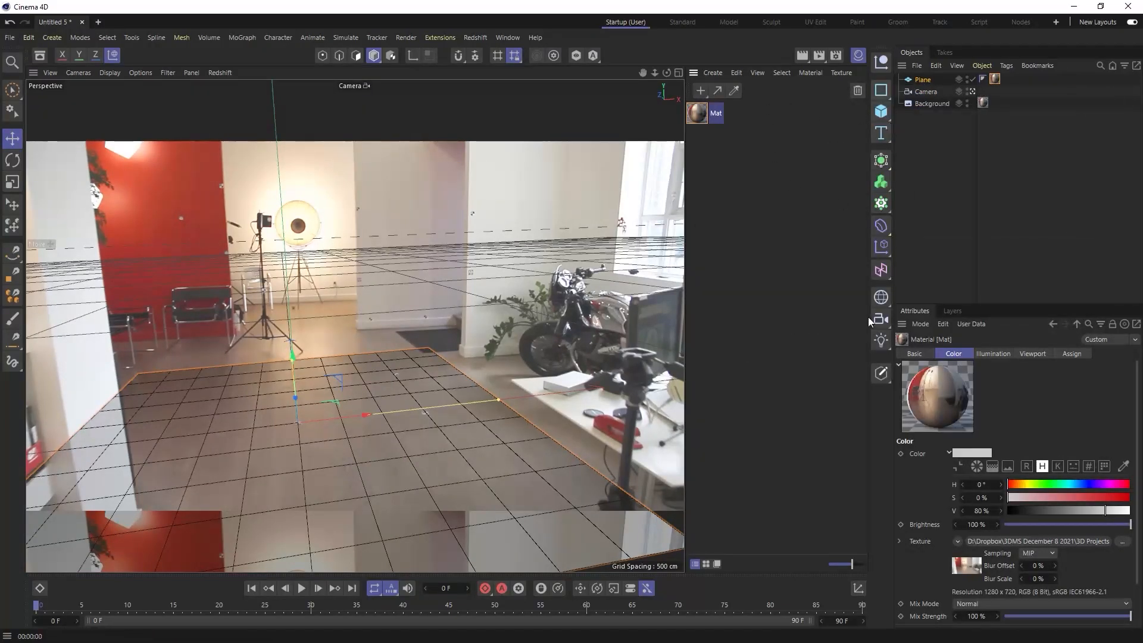
- Test a light about 50 cm above the floor plane with a render of the view, and delete the light
{"action": "left_click", "coordinate": [881, 340]}
{"action": "left_click_drag", "start_coordinate": [295, 387], "coordinate": [293, 338]}
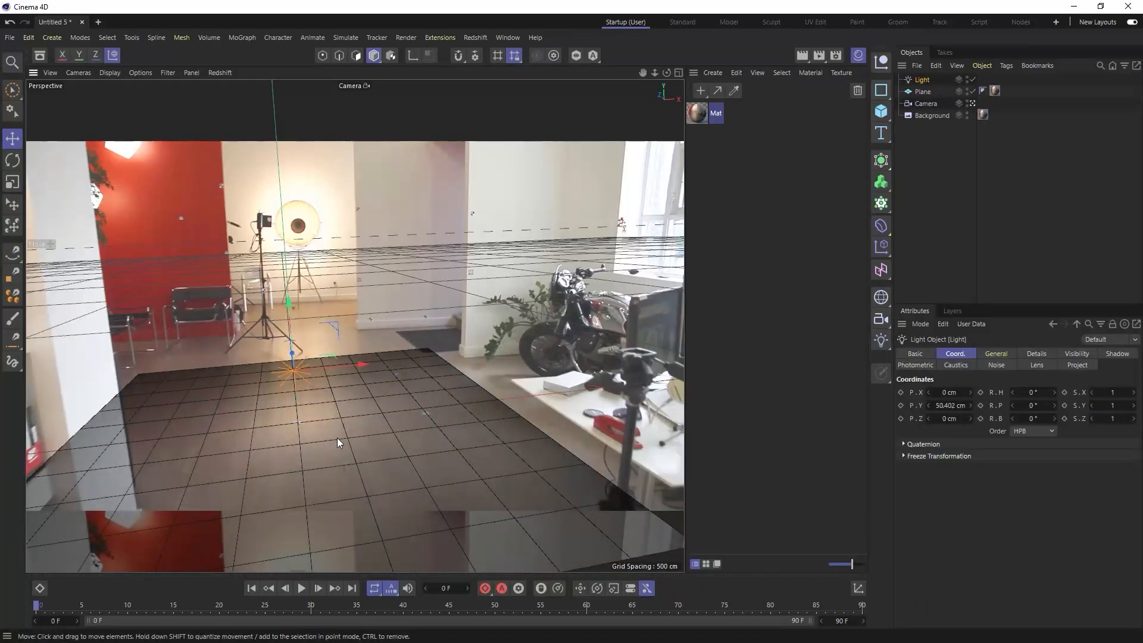
{"action": "key", "text": "ctrl+r"}
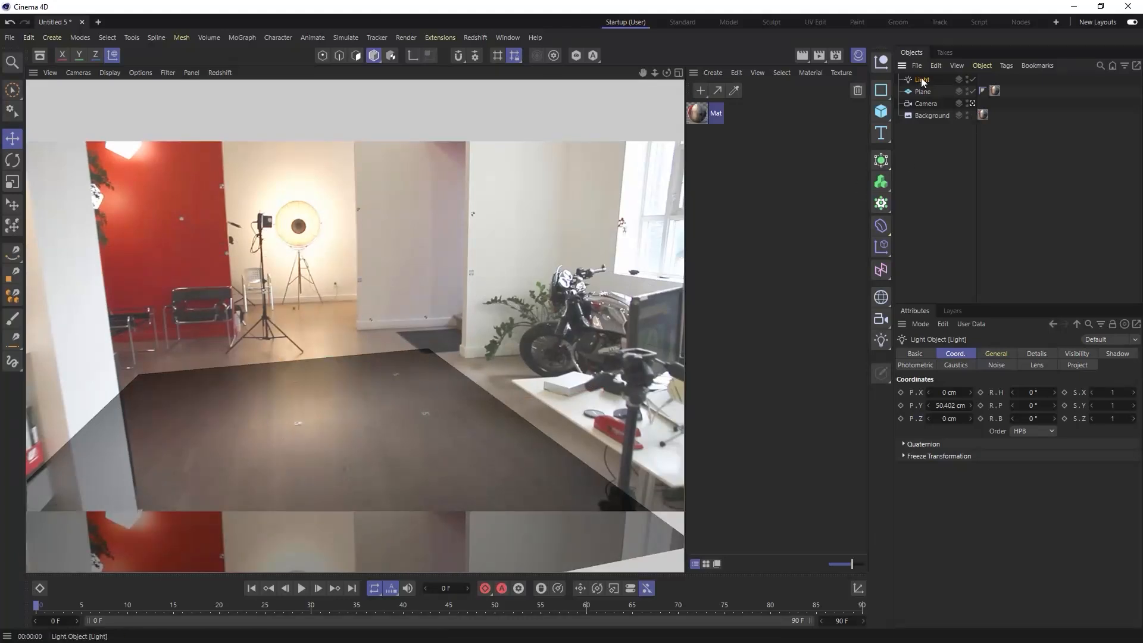
{"action": "key", "text": "Delete"}
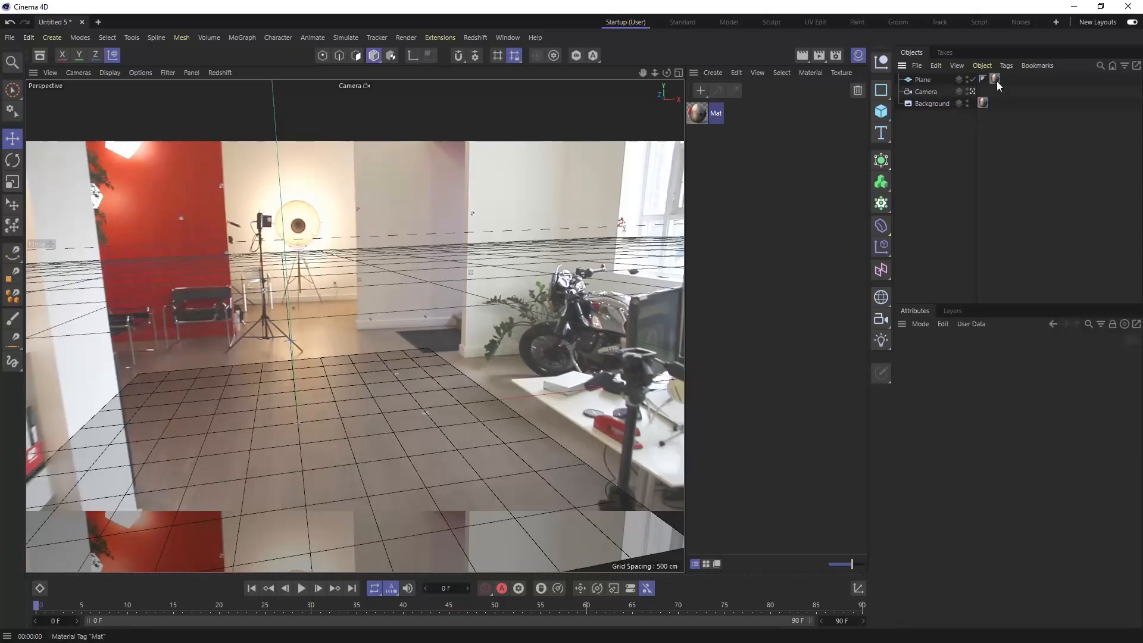
- Add a Compositing tag to the plane, enable Compositing Background, and render the view to check the floor blend
{"action": "left_click", "coordinate": [926, 79]}
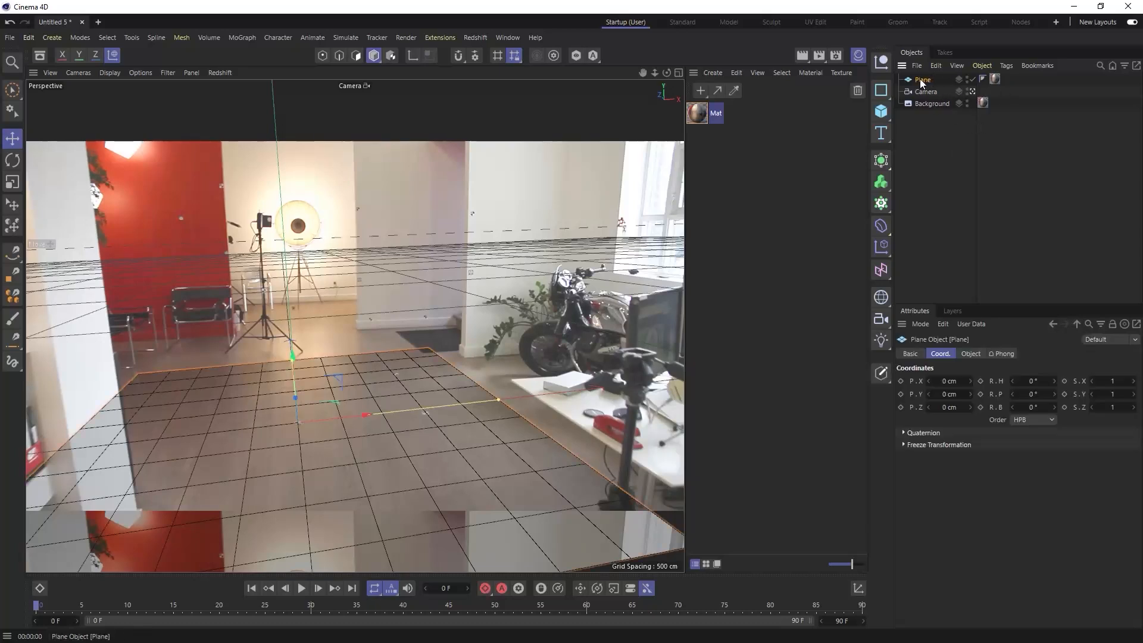
{"action": "right_click", "coordinate": [920, 79]}
{"action": "mouse_move", "coordinate": [953, 185]}
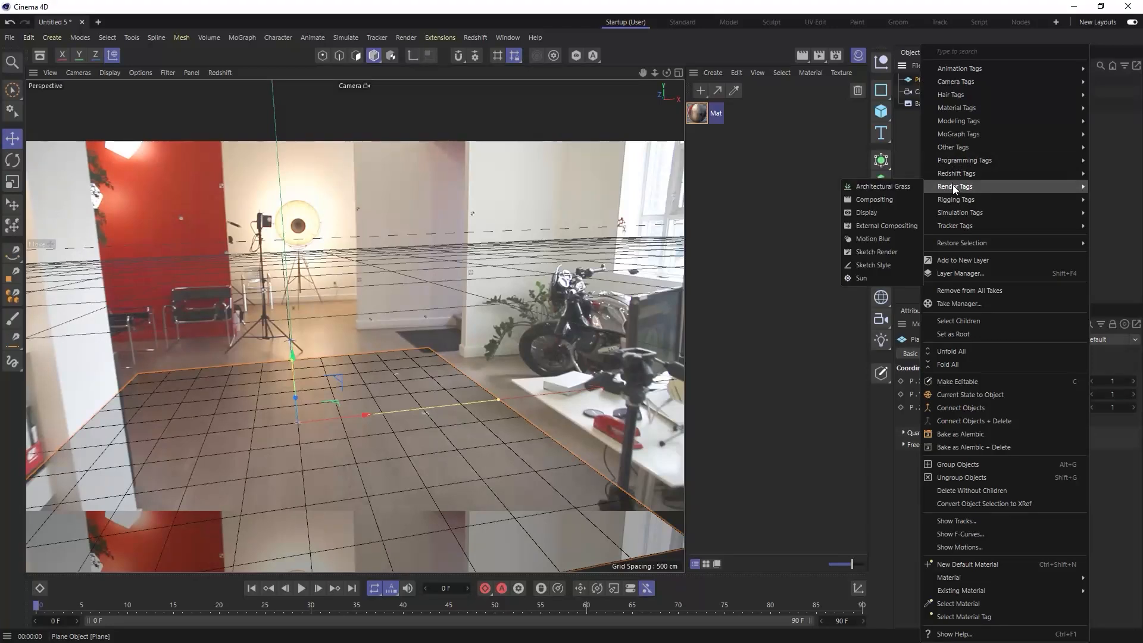
{"action": "left_click", "coordinate": [891, 196]}
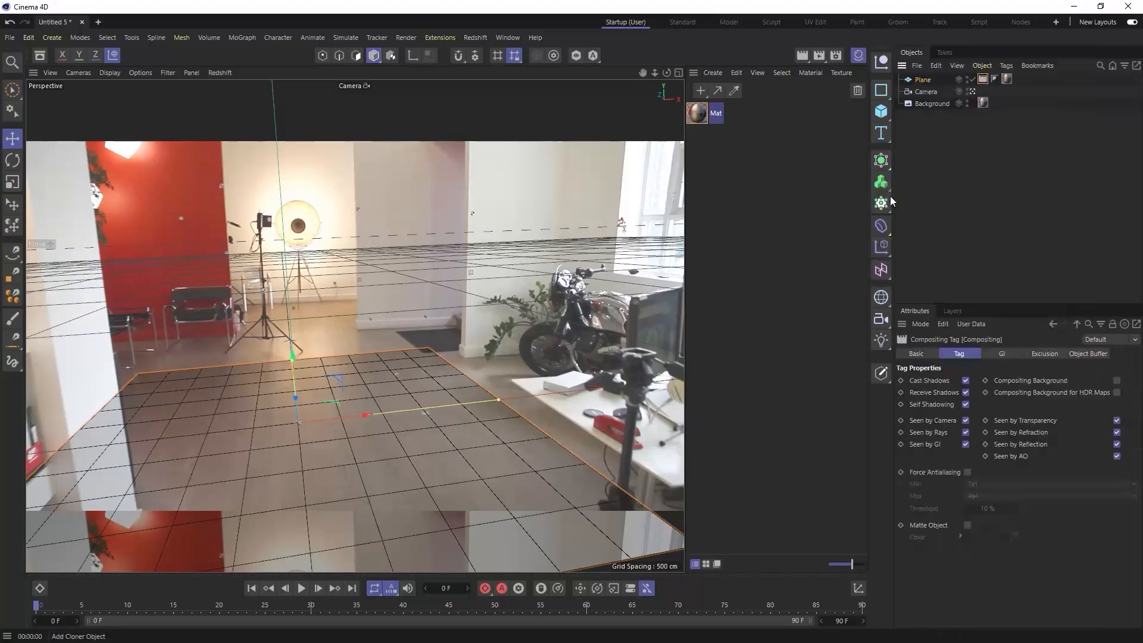
{"action": "left_click", "coordinate": [1117, 381]}
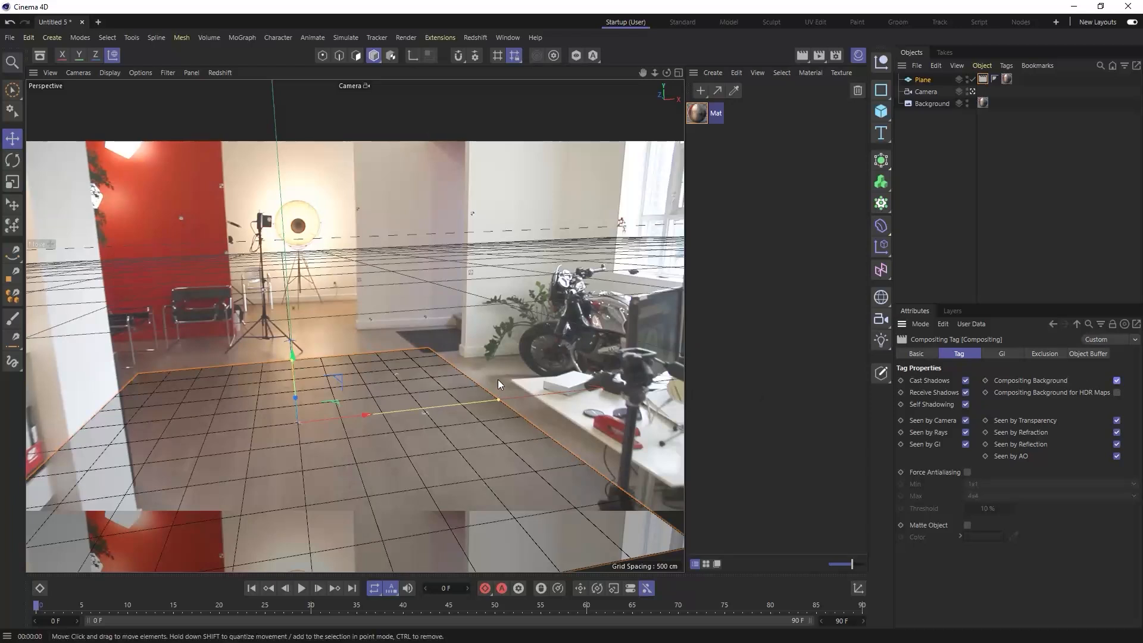
{"action": "key", "text": "ctrl+r"}
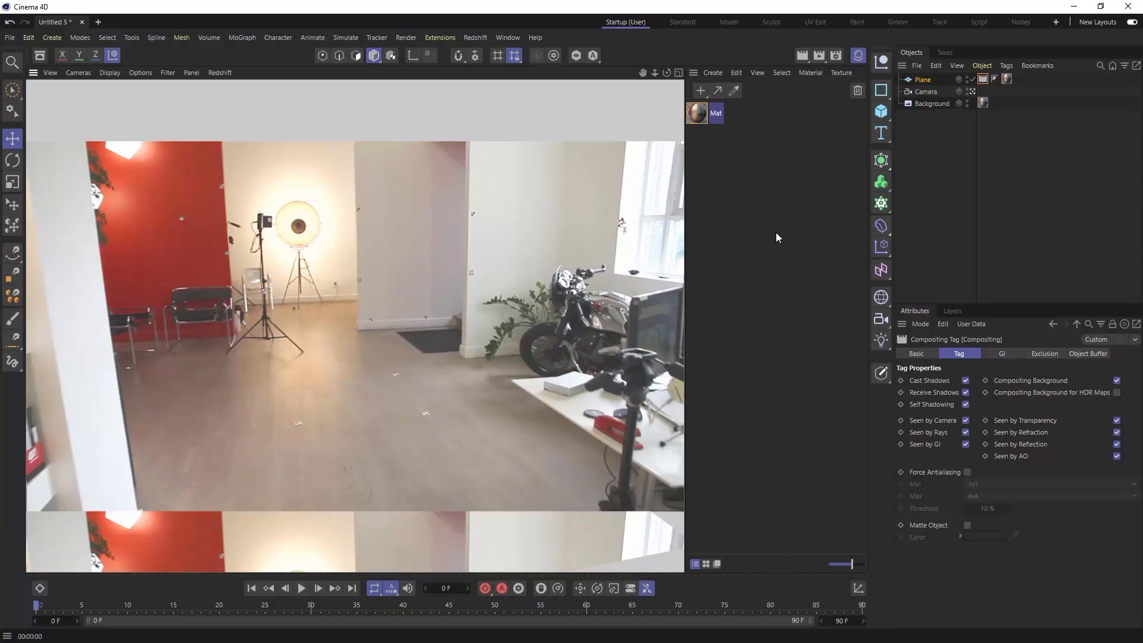
{"action": "double_click", "coordinate": [698, 116]}
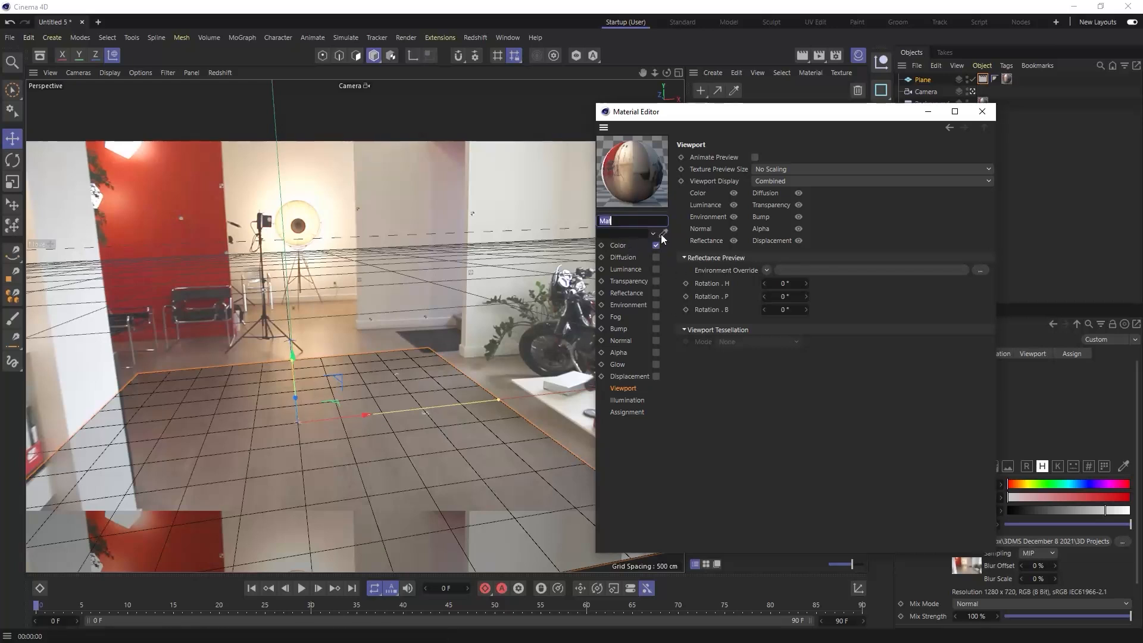
{"action": "left_click", "coordinate": [982, 112]}
{"action": "left_click", "coordinate": [983, 80]}
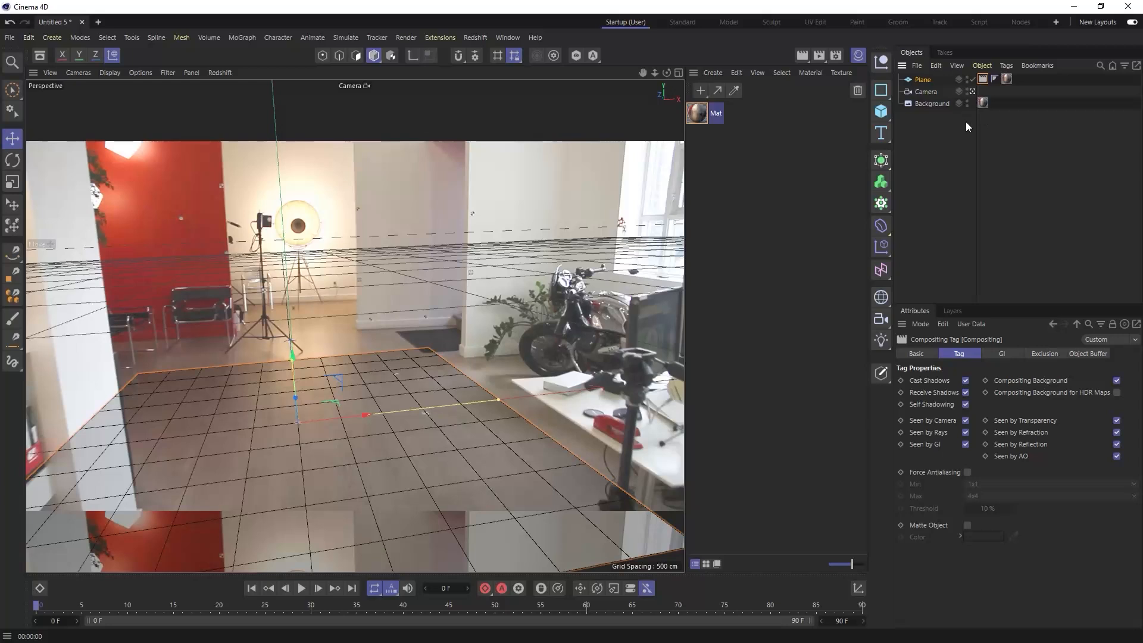
- Duplicate the Mat material and rename the copy Proj Mat AO
{"action": "left_click", "coordinate": [701, 114]}
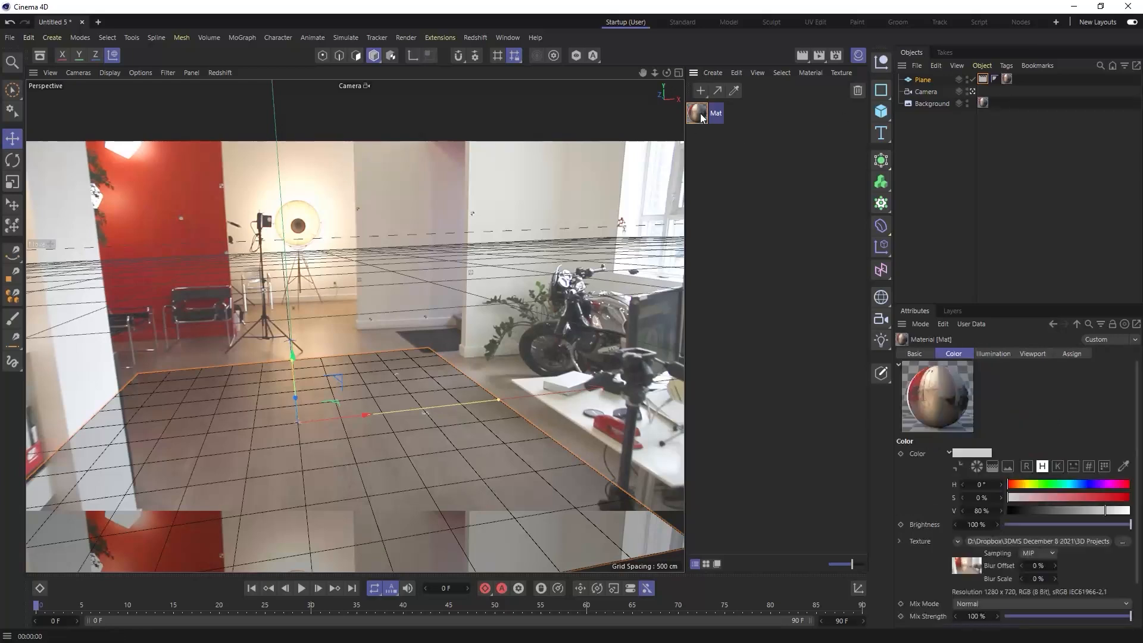
{"action": "left_click_drag", "start_coordinate": [704, 133], "coordinate": [725, 134], "text": "ctrl"}
{"action": "double_click", "coordinate": [720, 136]}
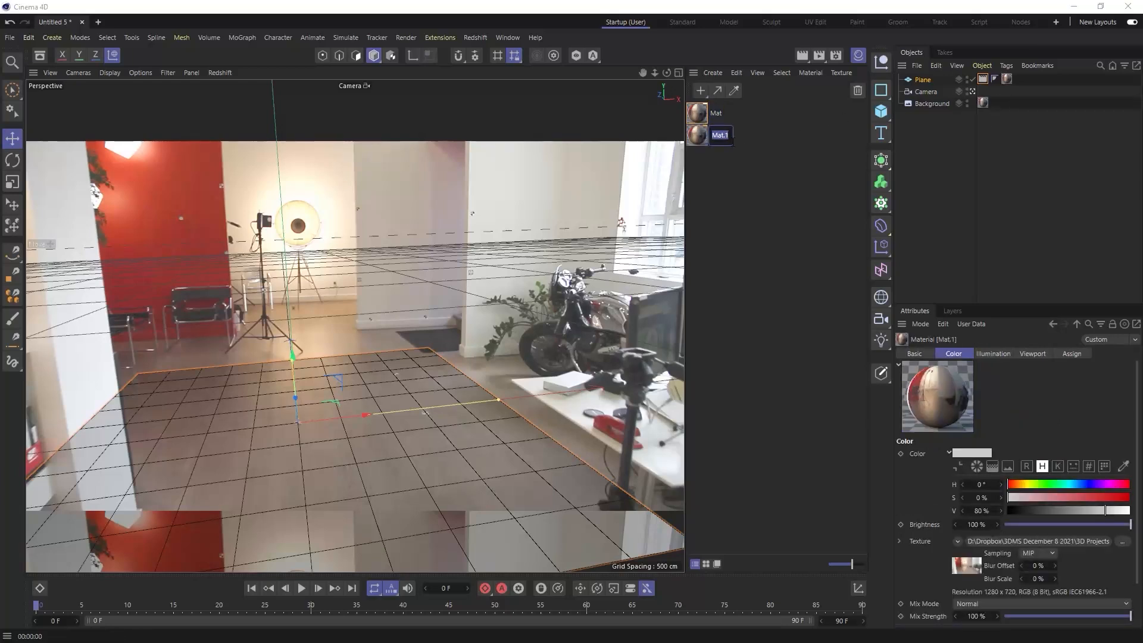
{"action": "type", "text": "j Mat"}
{"action": "type", "text": " AO"}
{"action": "key", "text": "Return"}
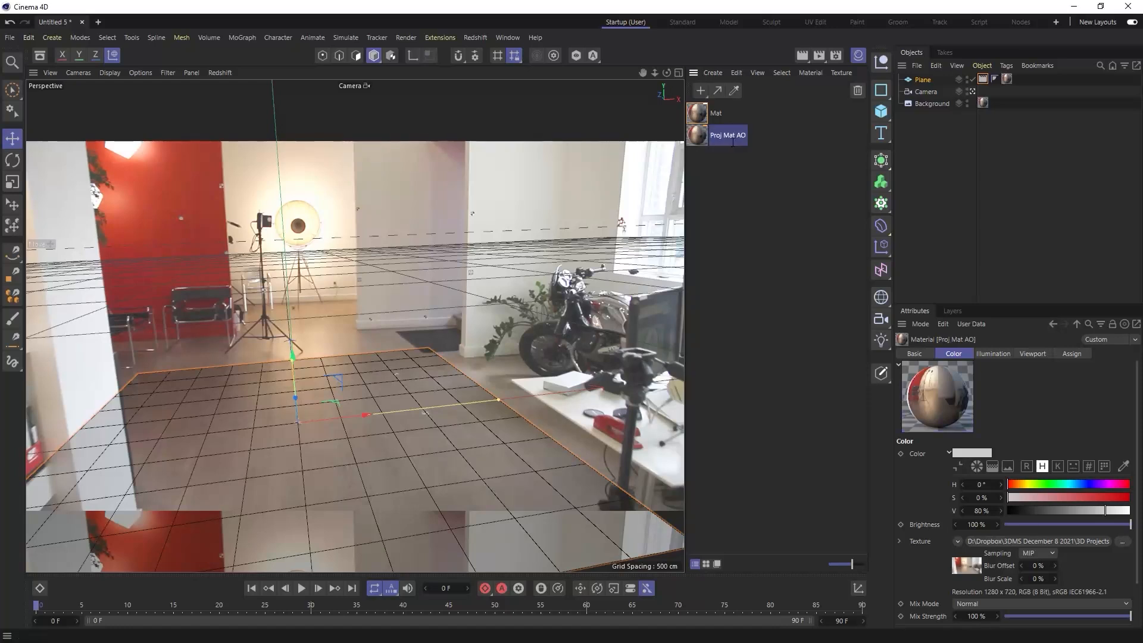
- Enable Diffusion in Proj Mat AO with Affect Luminance and Affect Reflection on, and use Ambient Occlusion as its texture
{"action": "double_click", "coordinate": [695, 141]}
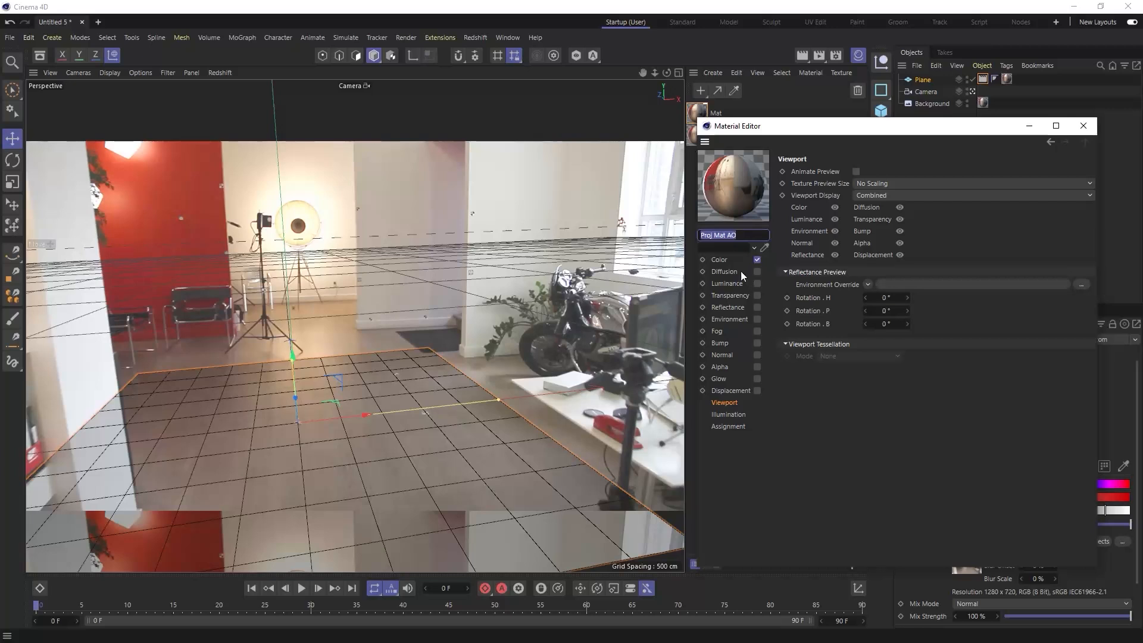
{"action": "left_click", "coordinate": [758, 271]}
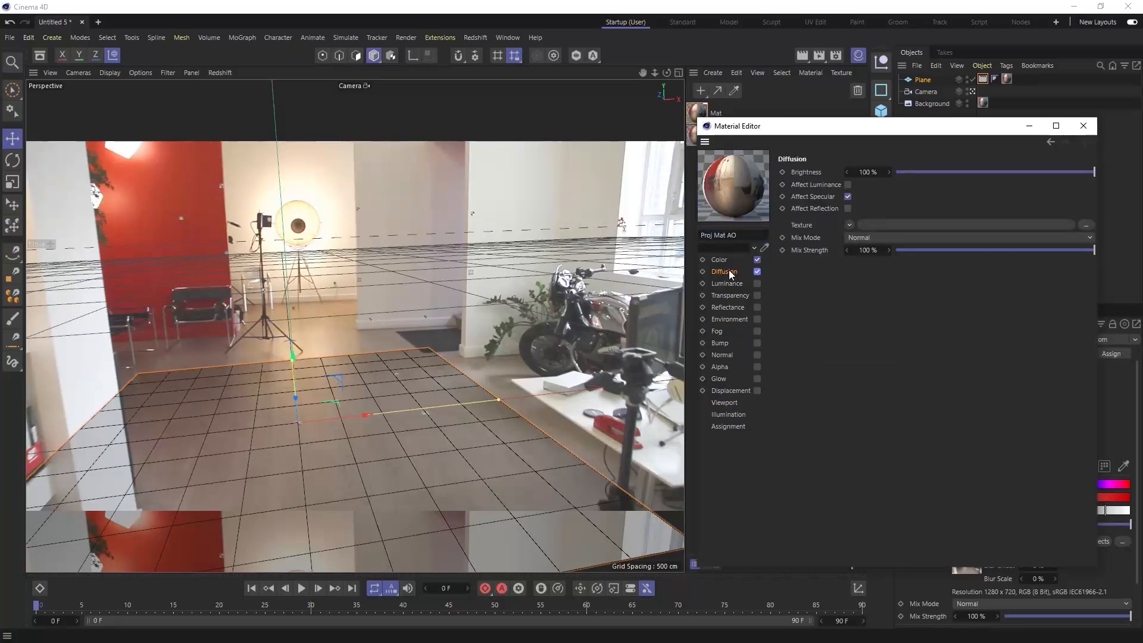
{"action": "left_click", "coordinate": [848, 209]}
{"action": "left_click", "coordinate": [848, 185]}
{"action": "left_click", "coordinate": [850, 225]}
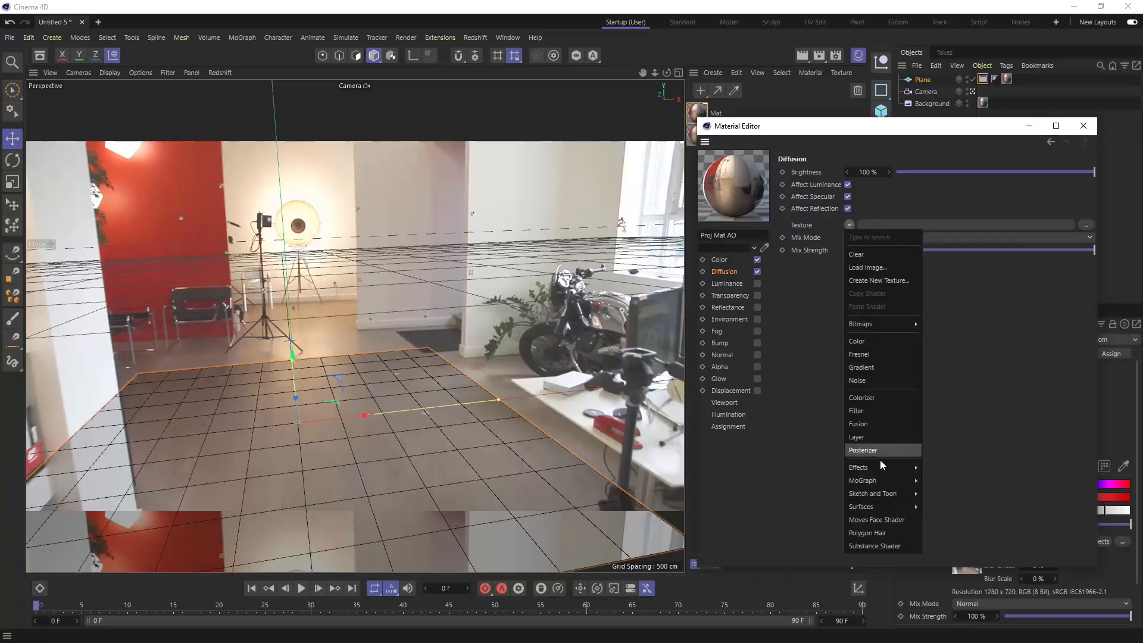
{"action": "mouse_move", "coordinate": [880, 467]}
{"action": "left_click", "coordinate": [941, 373]}
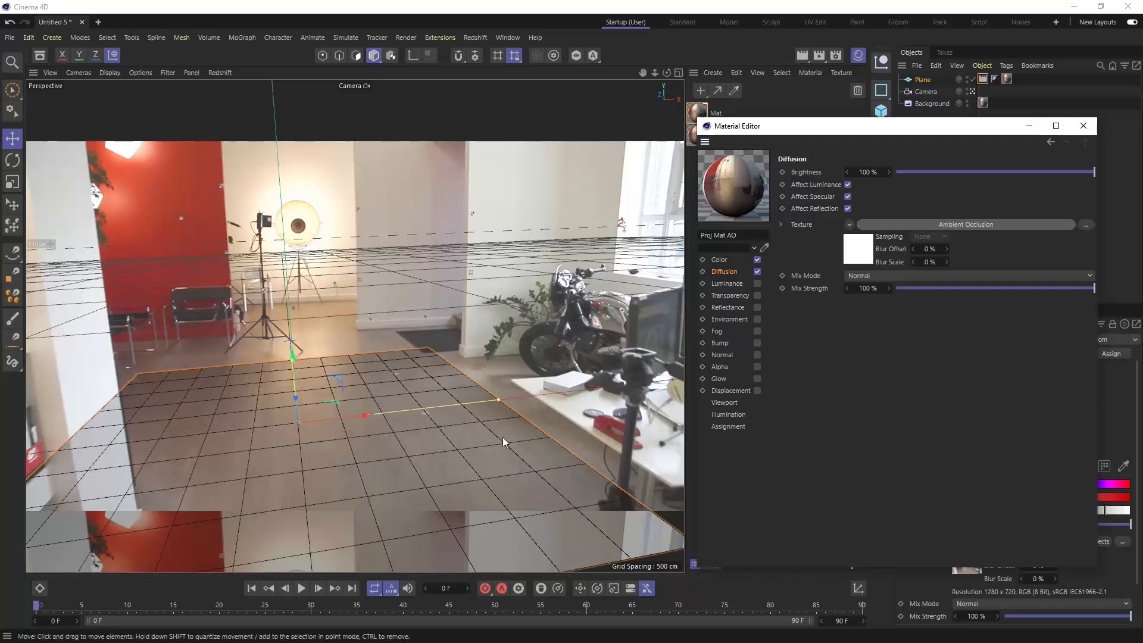
{"action": "left_click", "coordinate": [1084, 126]}
- Replace the plane's material with Proj Mat AO, render the view, and hide the Material Manager
{"action": "left_click_drag", "start_coordinate": [707, 137], "coordinate": [1008, 80]}
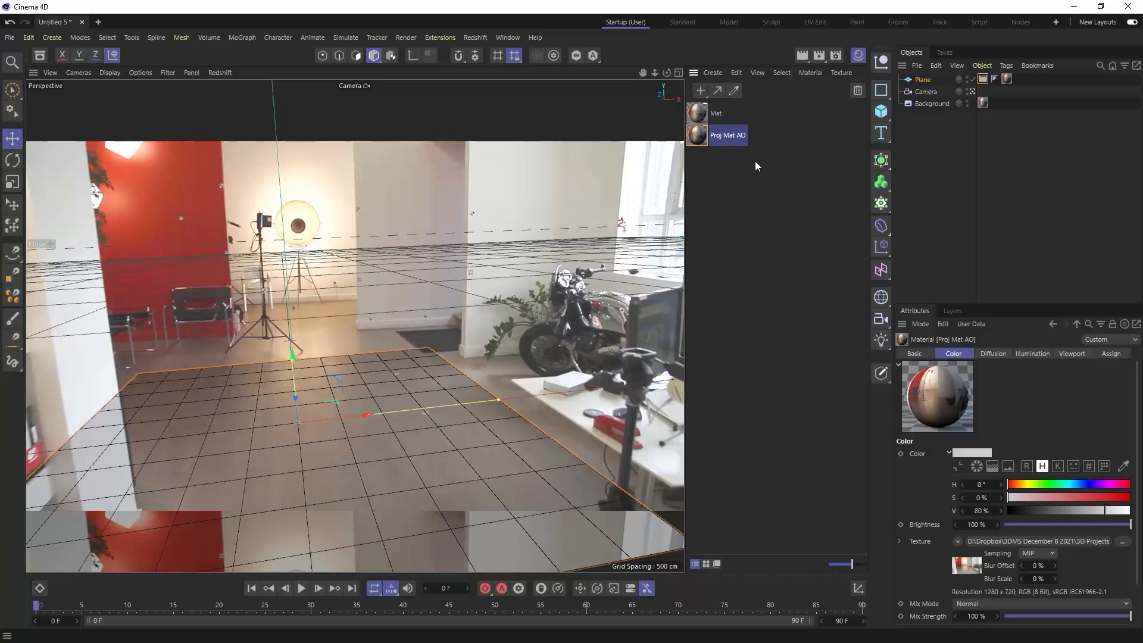
{"action": "left_click", "coordinate": [805, 53]}
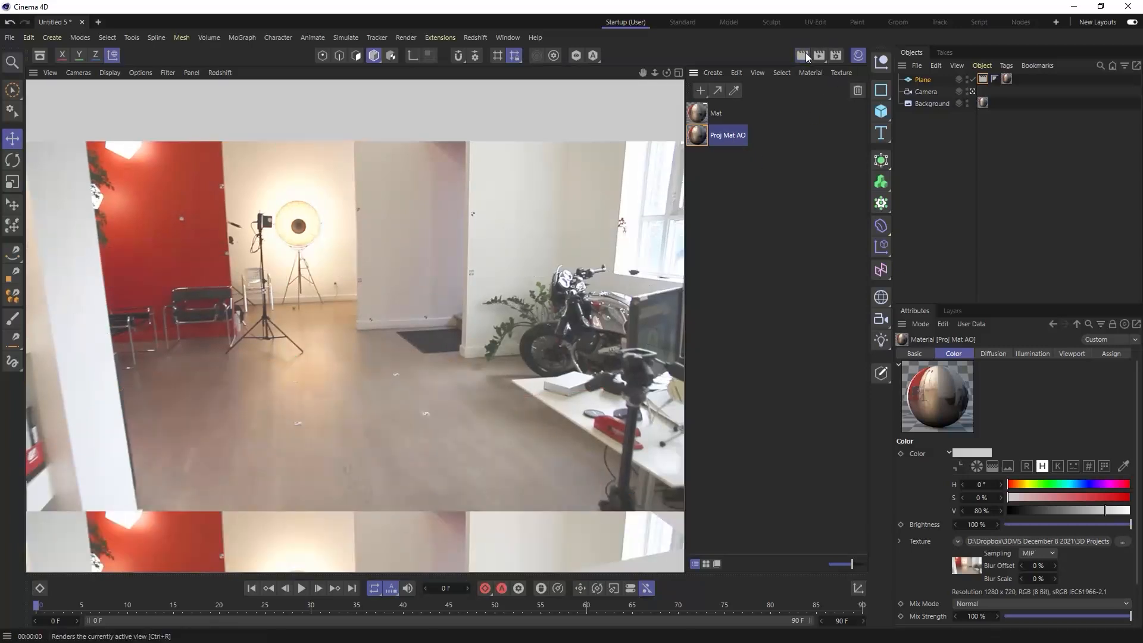
{"action": "left_click", "coordinate": [858, 55]}
- Add a sphere and set its radius to 20 cm
{"action": "left_click", "coordinate": [883, 113]}
{"action": "left_click", "coordinate": [1012, 175]}
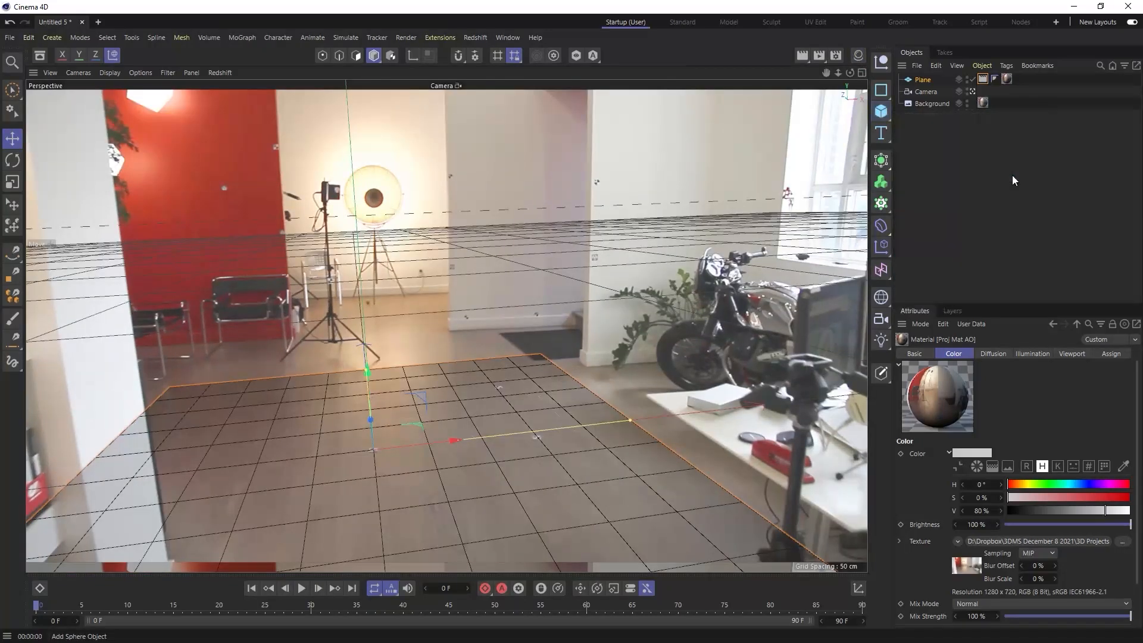
{"action": "left_click", "coordinate": [970, 354]}
{"action": "left_click", "coordinate": [989, 381]}
{"action": "type", "text": "20"}
{"action": "key", "text": "Return"}
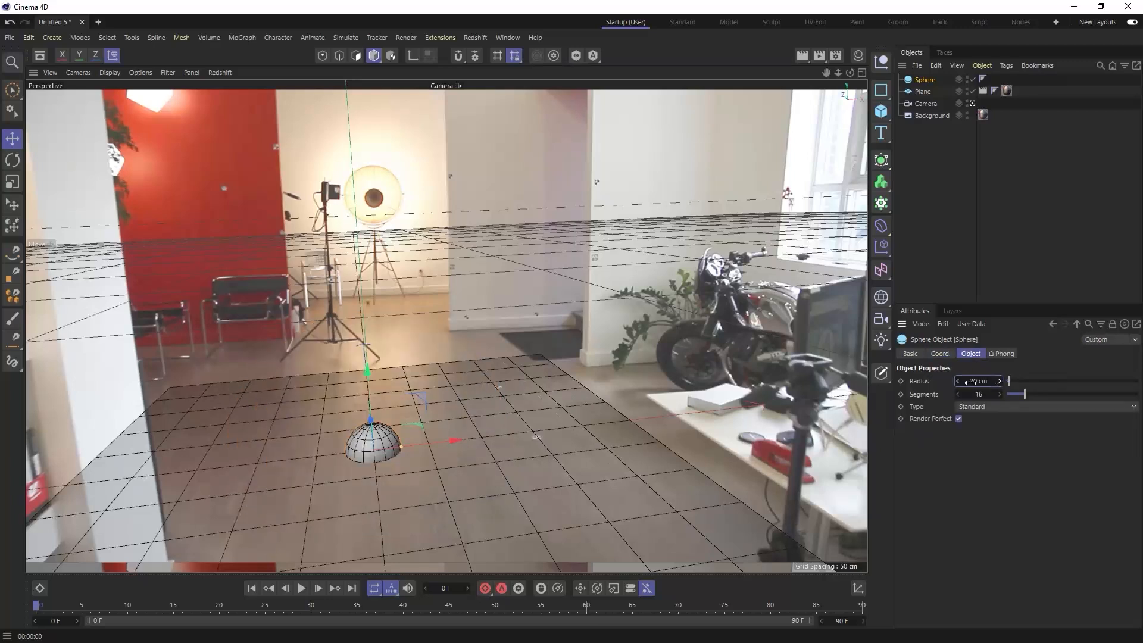
- Set the sphere's Y position to 20 cm so it rests on the floor, and render the view
{"action": "left_click", "coordinate": [940, 354]}
{"action": "left_click", "coordinate": [950, 395]}
{"action": "type", "text": "20"}
{"action": "key", "text": "Return"}
{"action": "left_click", "coordinate": [914, 222]}
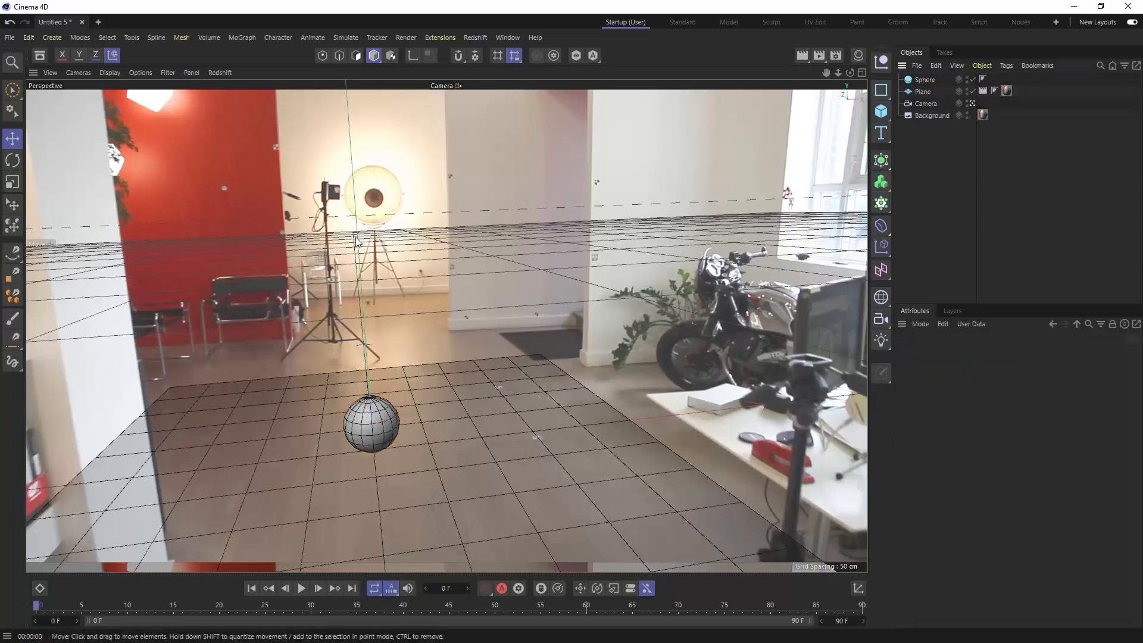
{"action": "key", "text": "ctrl+r"}
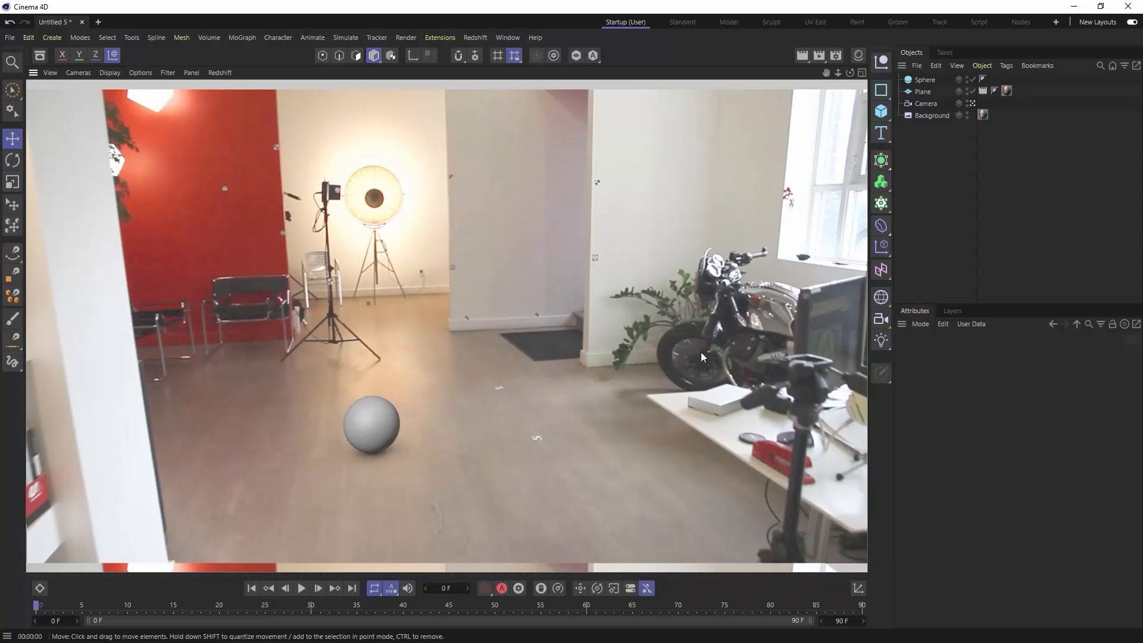
{"action": "left_click", "coordinate": [910, 198]}
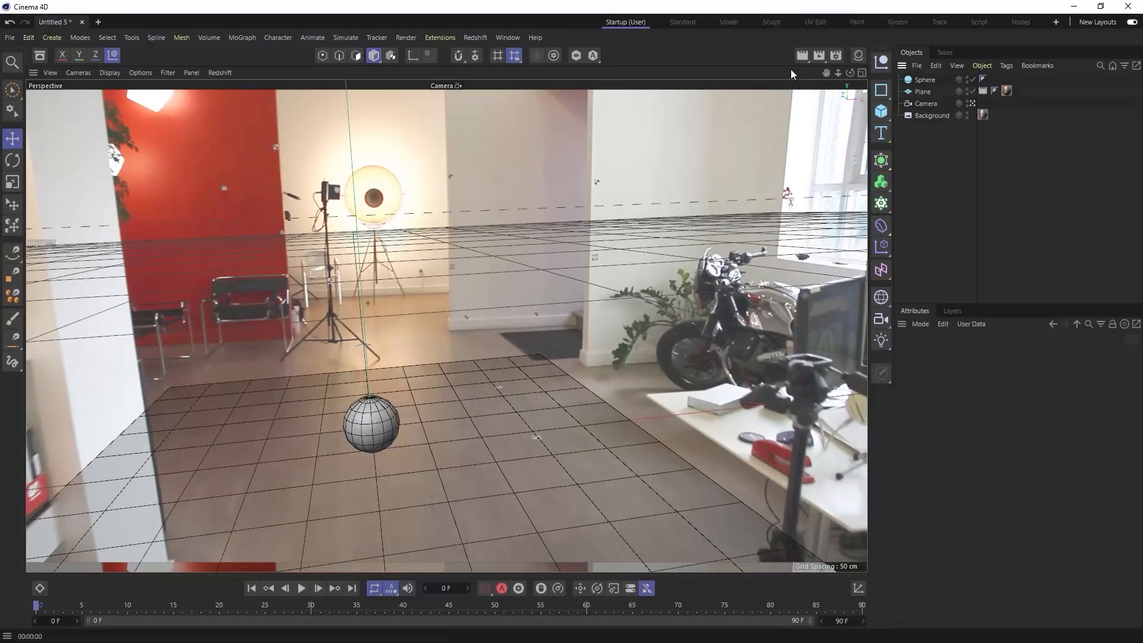
- Add an area light and rotate it freehand to a heading of about 94.5°
{"action": "left_click", "coordinate": [882, 342]}
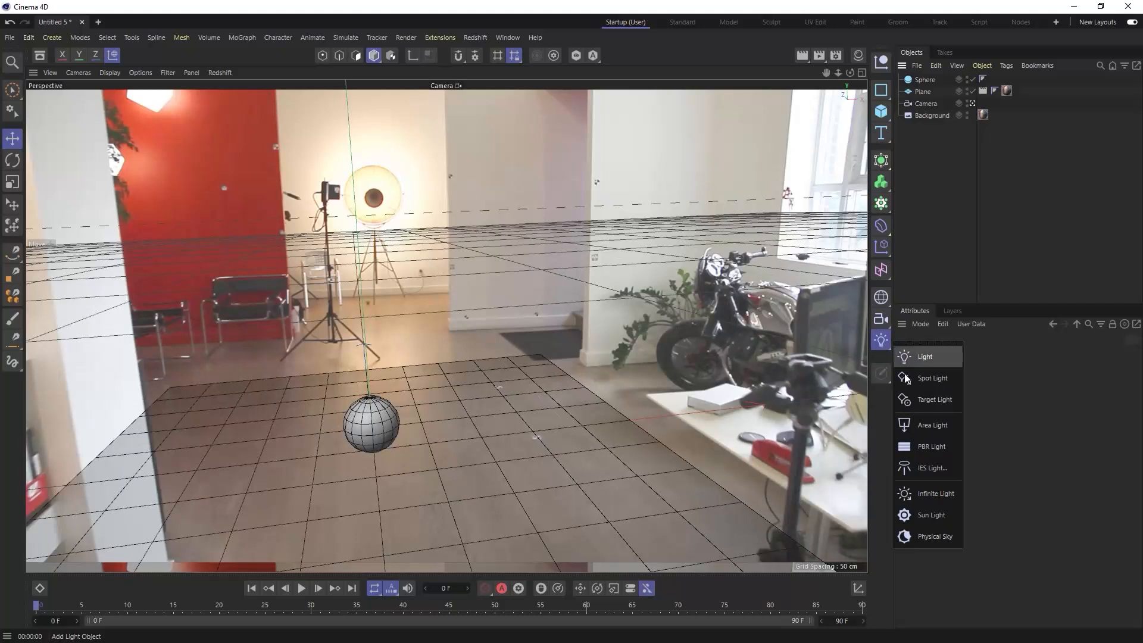
{"action": "left_click", "coordinate": [920, 431]}
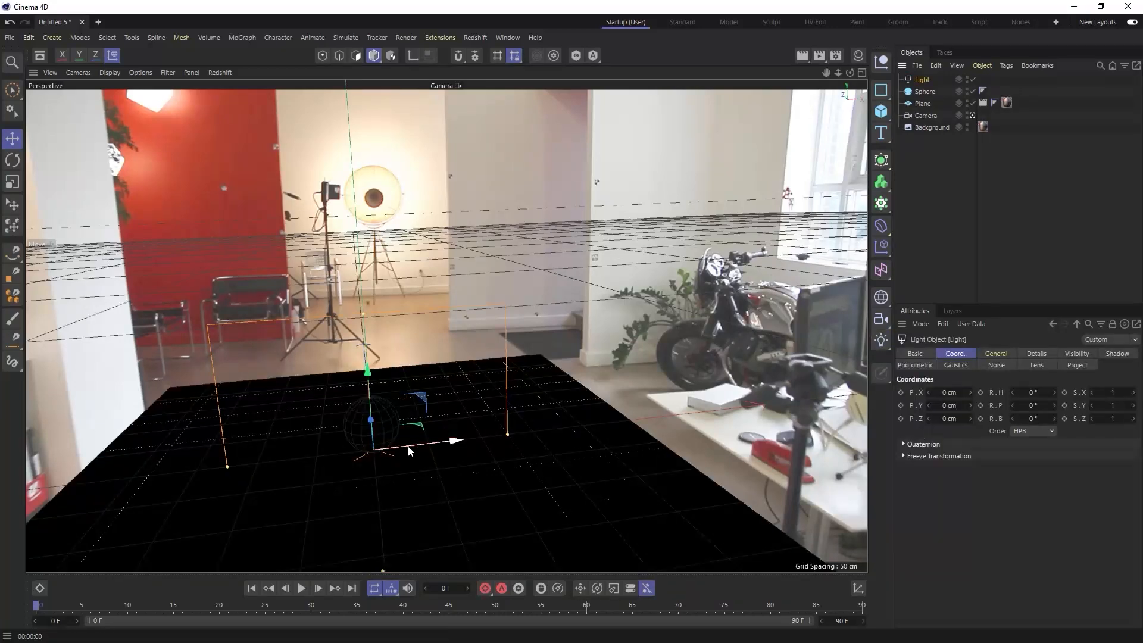
{"action": "key", "text": "r"}
{"action": "left_click_drag", "start_coordinate": [400, 470], "coordinate": [456, 437]}
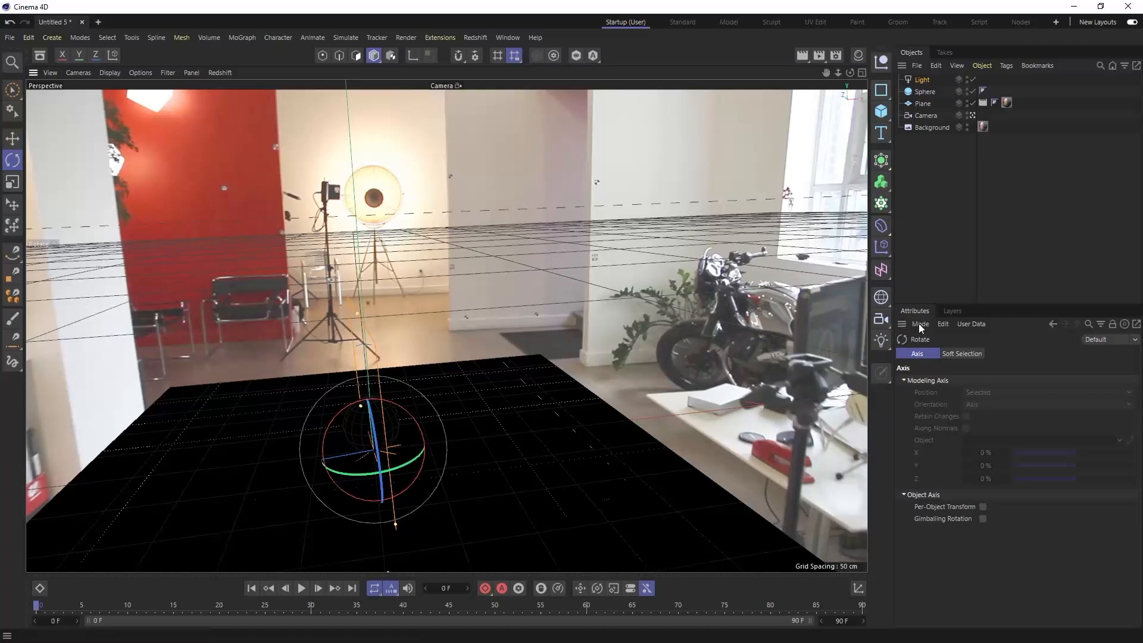
{"action": "left_click", "coordinate": [920, 80]}
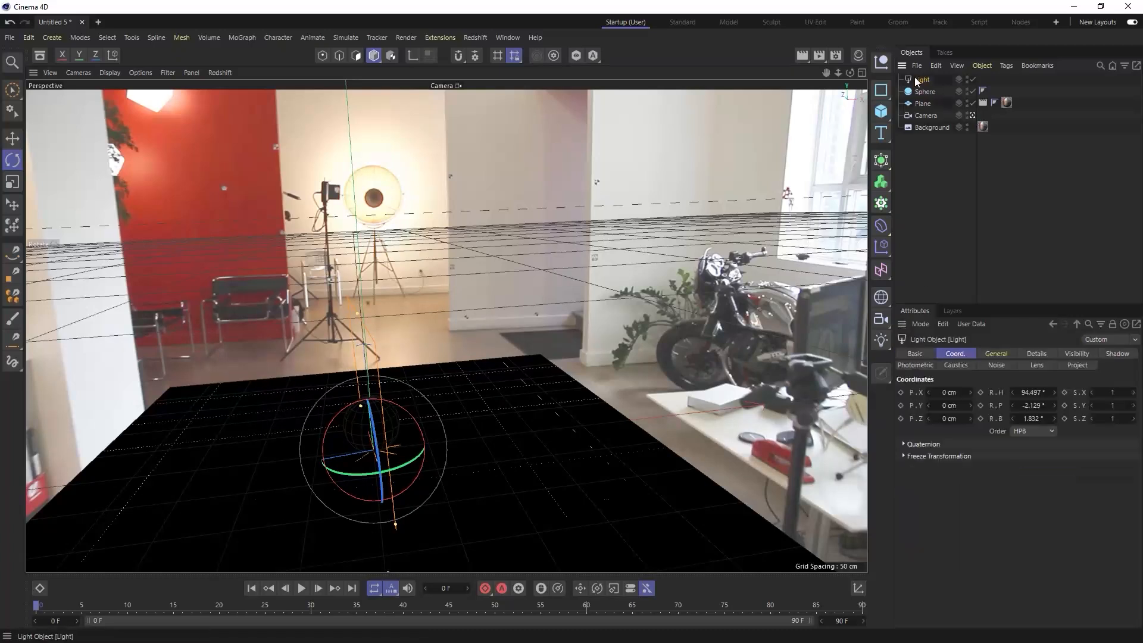
- In the four-view layout, move the light beyond the plane's window-side edge, above floor level and in line with the sphere, and render the camera view
{"action": "left_click", "coordinate": [862, 72]}
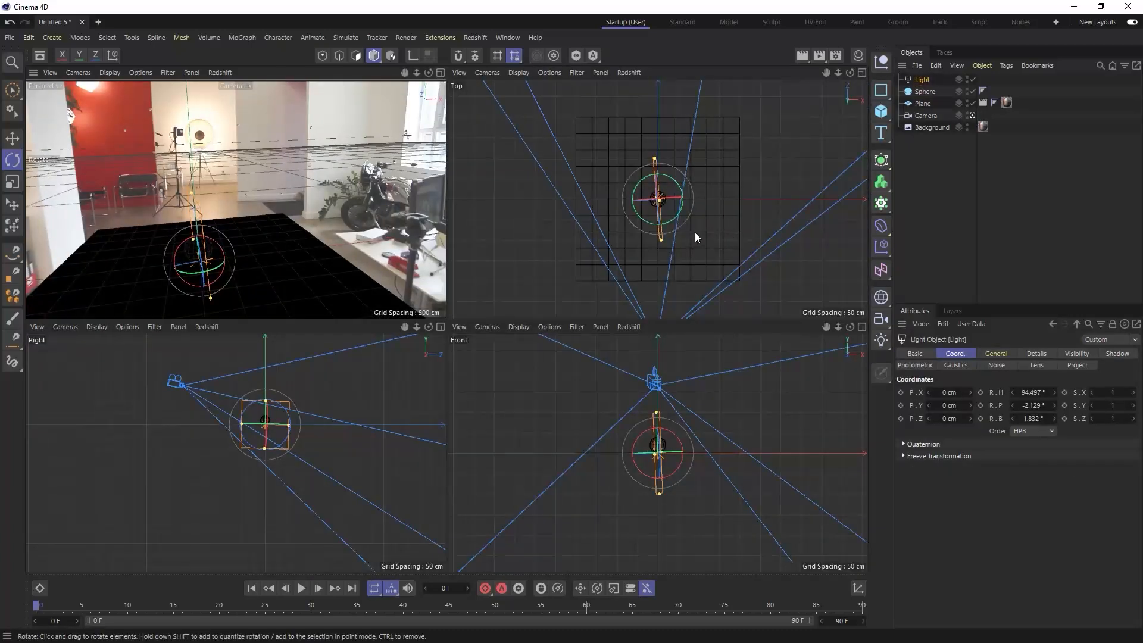
{"action": "key", "text": "e"}
{"action": "key", "text": "w"}
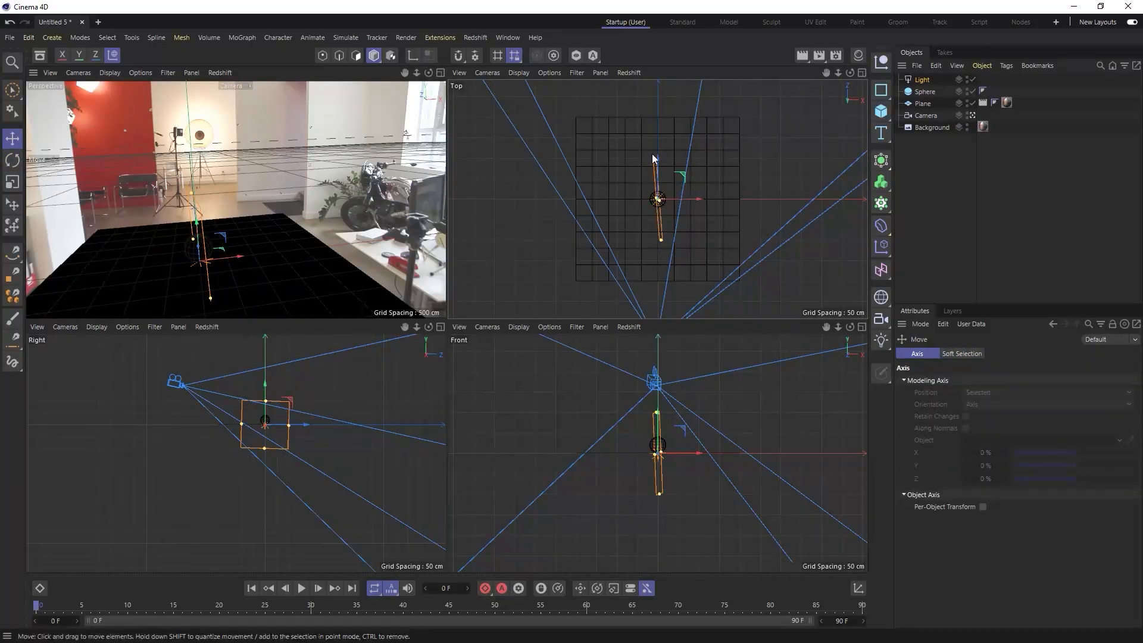
{"action": "key", "text": "w"}
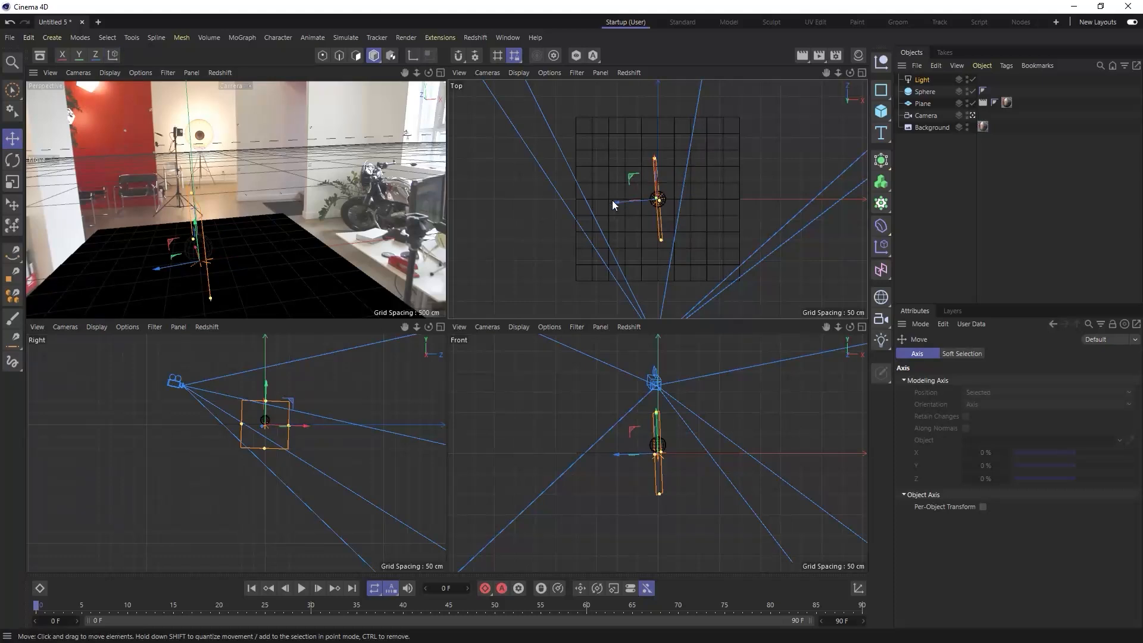
{"action": "left_click_drag", "start_coordinate": [613, 201], "coordinate": [759, 185]}
{"action": "left_click_drag", "start_coordinate": [801, 431], "coordinate": [798, 361]}
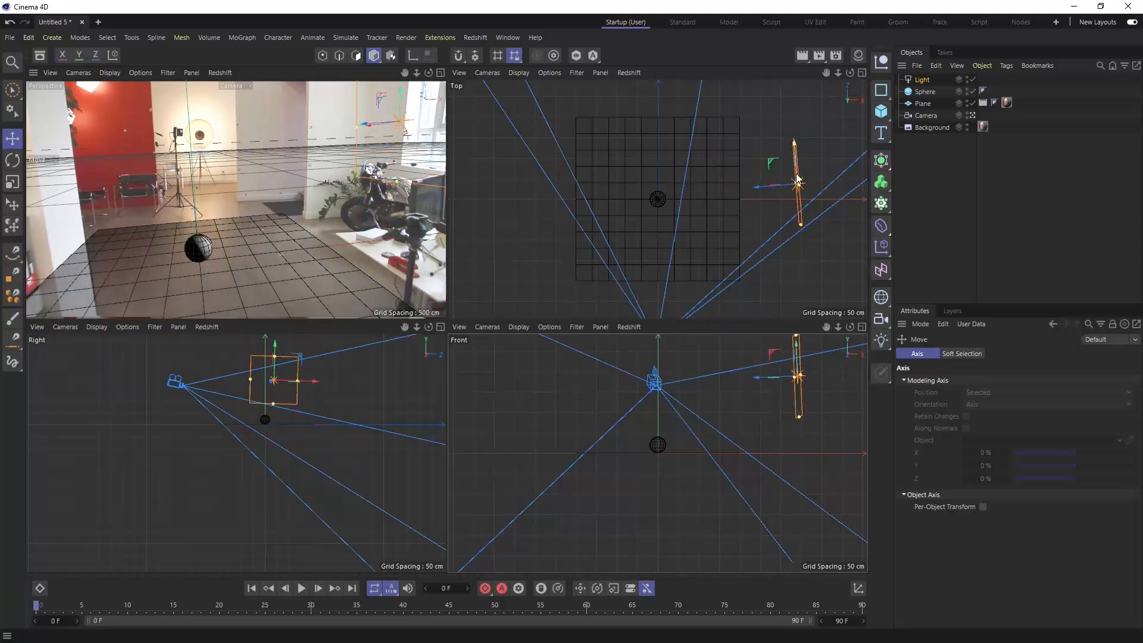
{"action": "left_click_drag", "start_coordinate": [797, 163], "coordinate": [798, 178]}
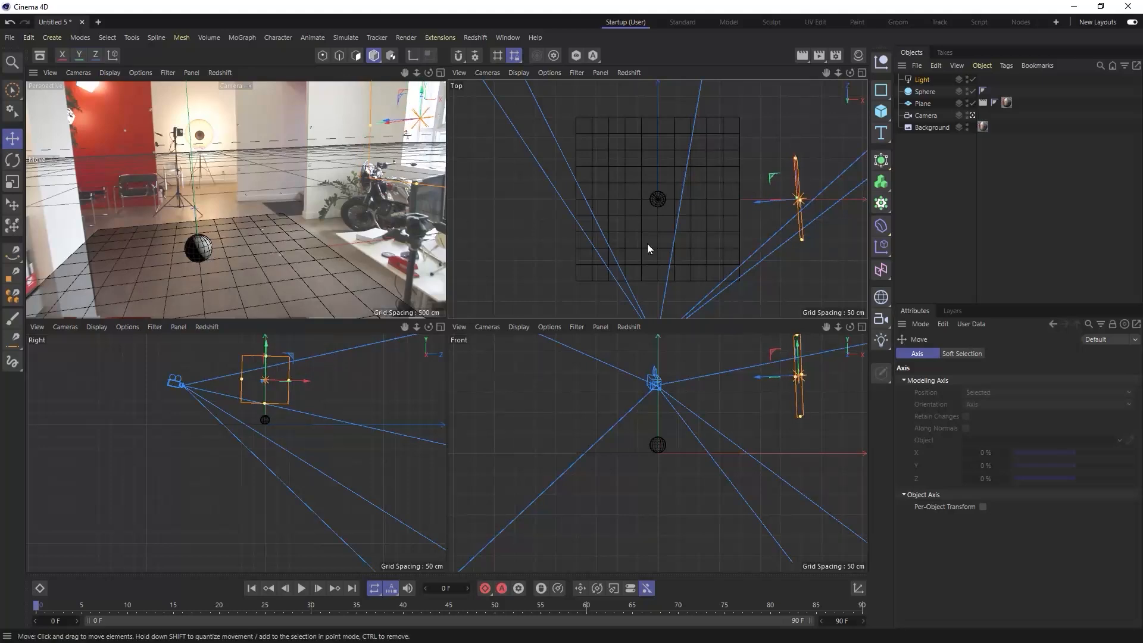
{"action": "key", "text": "ctrl+r"}
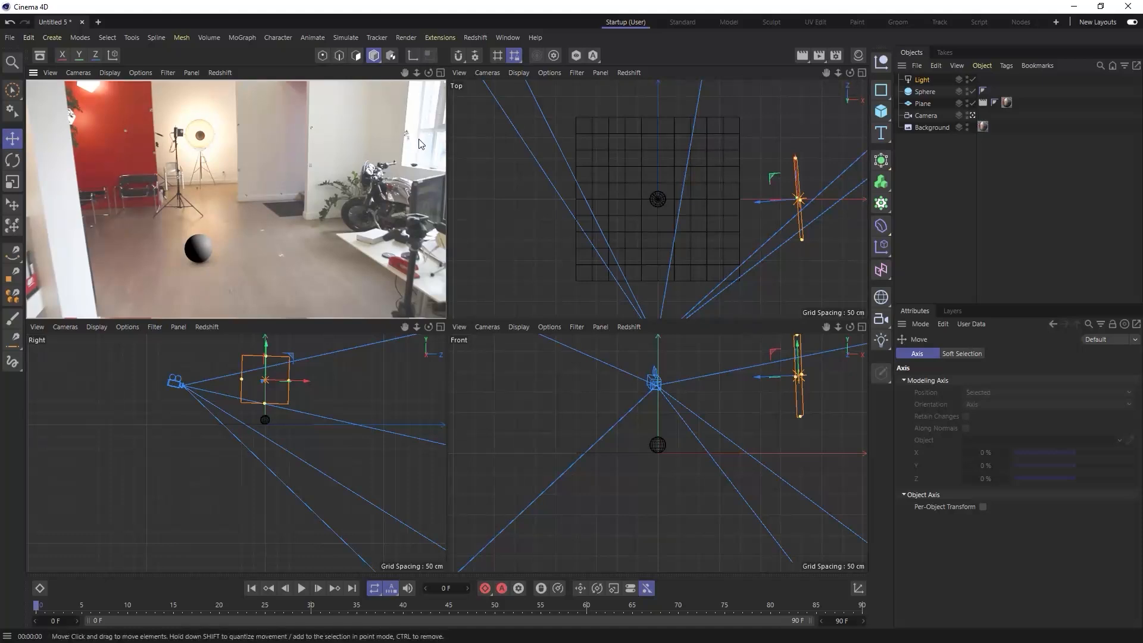
- Show the Material Manager again and create a new PBR material
{"action": "left_click", "coordinate": [858, 56]}
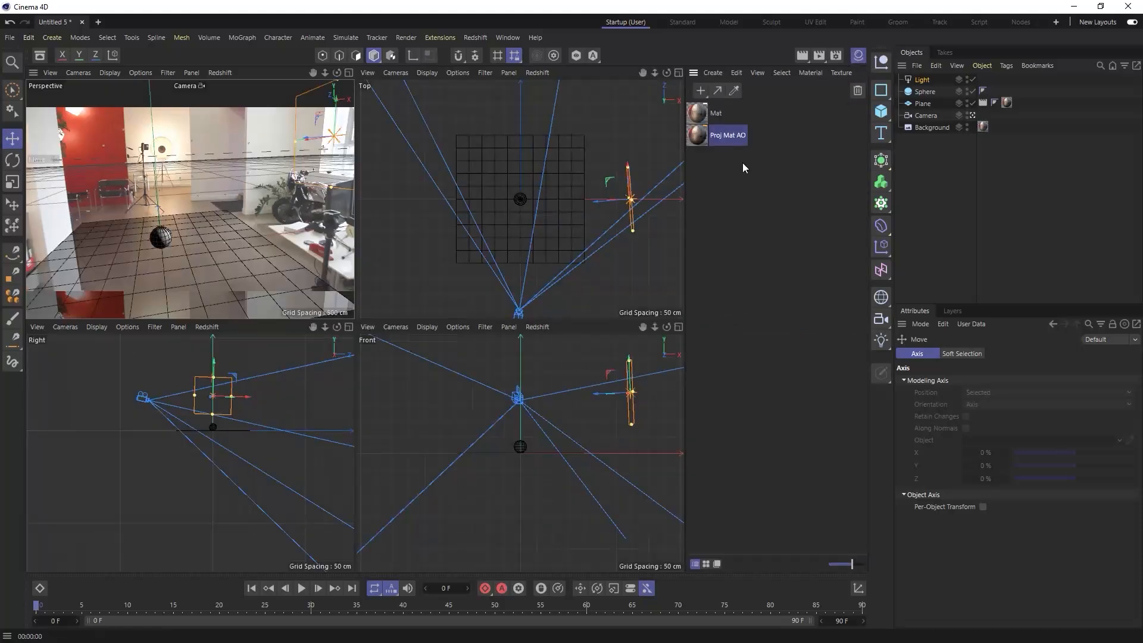
{"action": "left_click", "coordinate": [737, 177]}
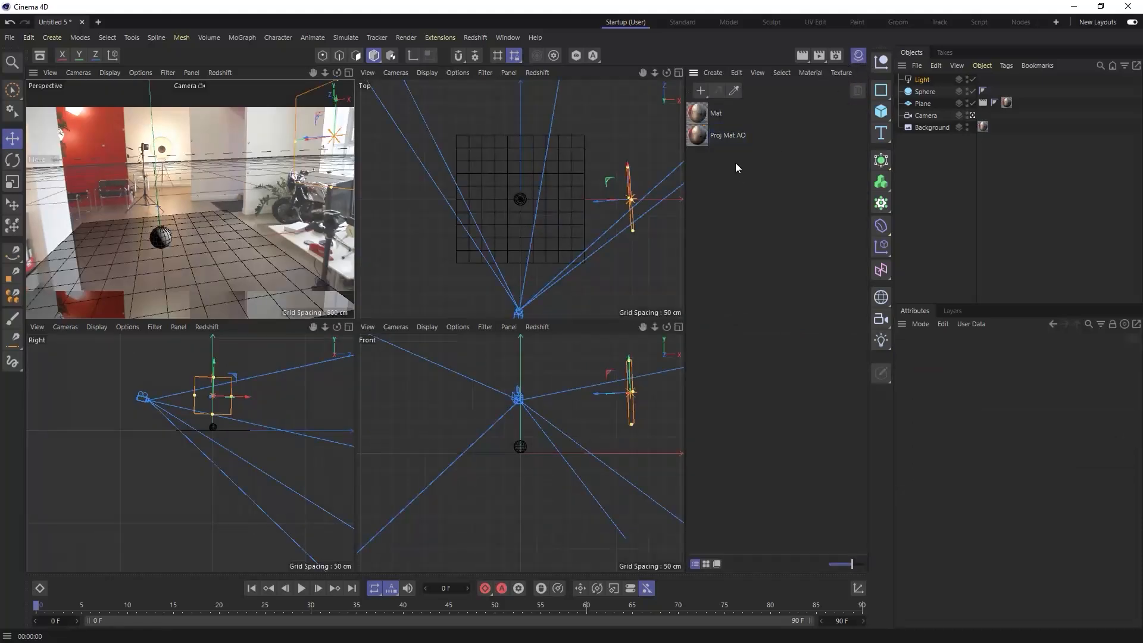
{"action": "left_click", "coordinate": [713, 74]}
{"action": "mouse_move", "coordinate": [720, 106]}
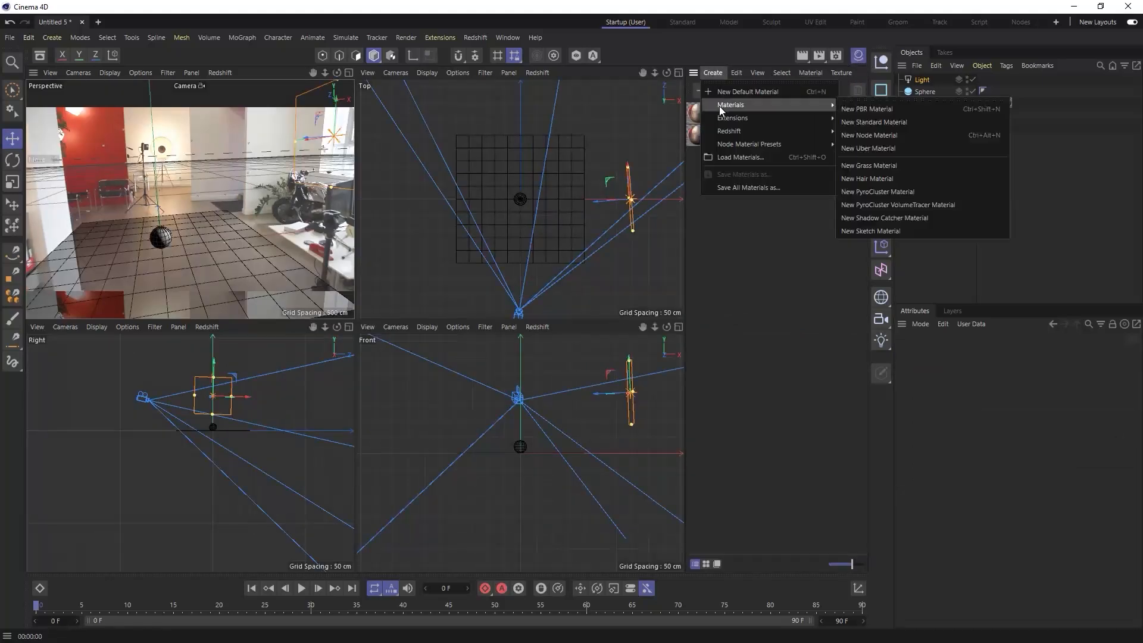
{"action": "left_click", "coordinate": [906, 112]}
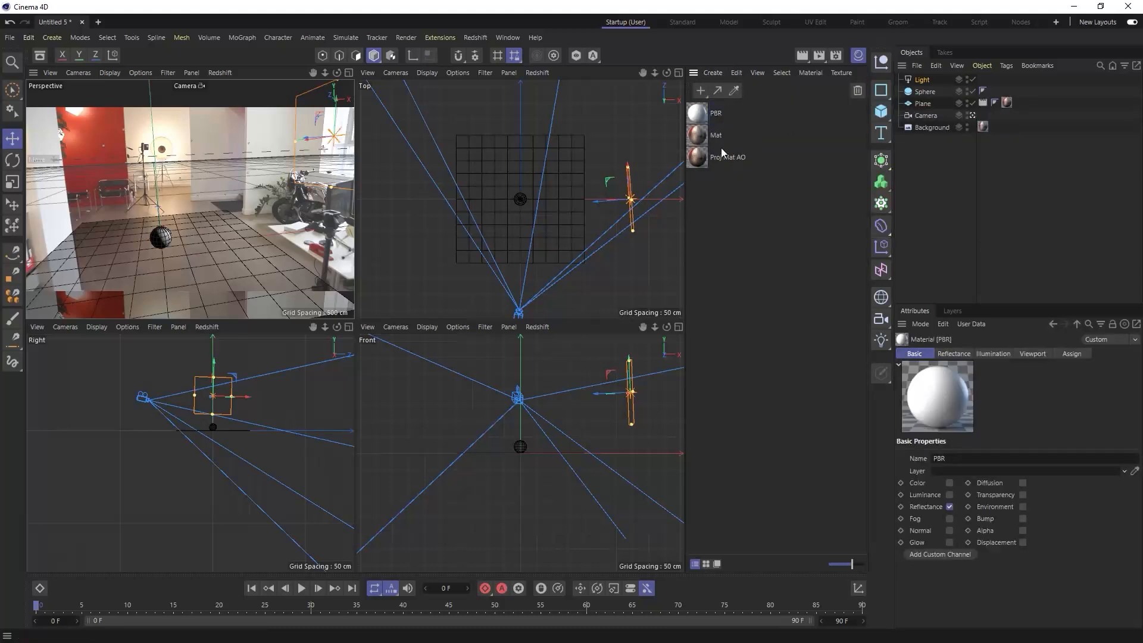
- Apply the PBR material to the sphere, then enlarge the camera view to a single viewport and render it
{"action": "left_click_drag", "start_coordinate": [698, 113], "coordinate": [928, 92]}
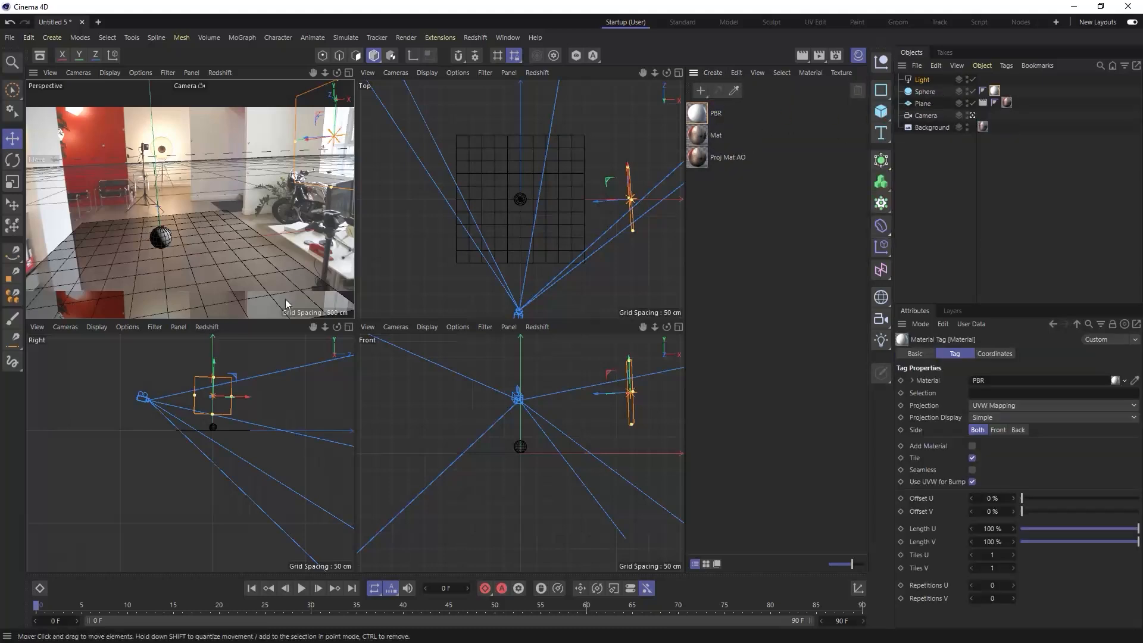
{"action": "left_click", "coordinate": [349, 72]}
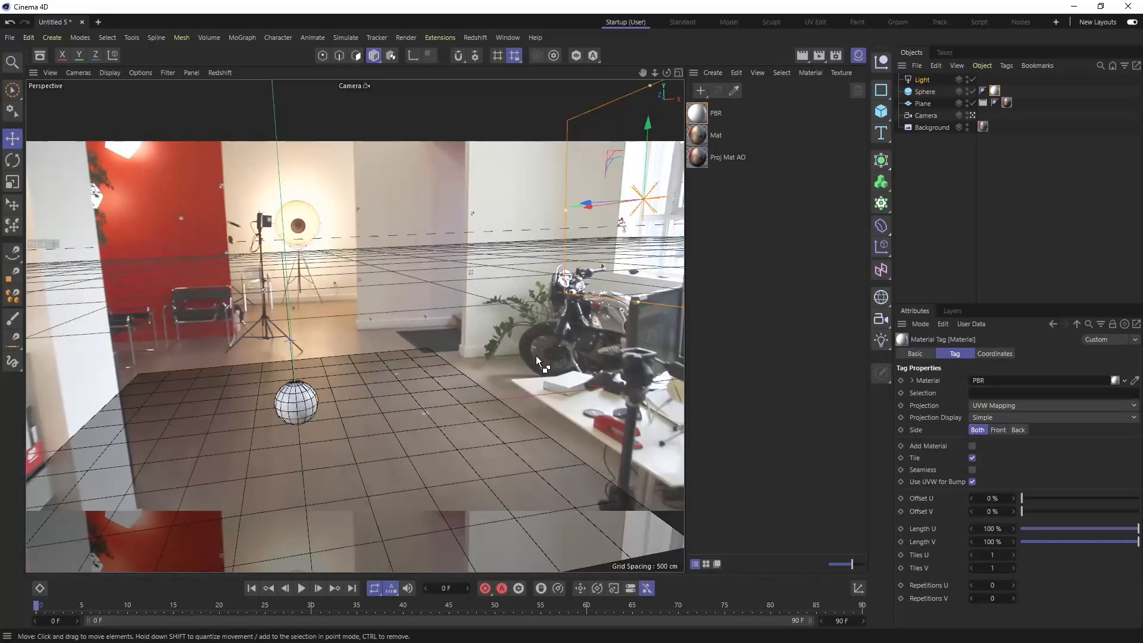
{"action": "key", "text": "ctrl+r"}
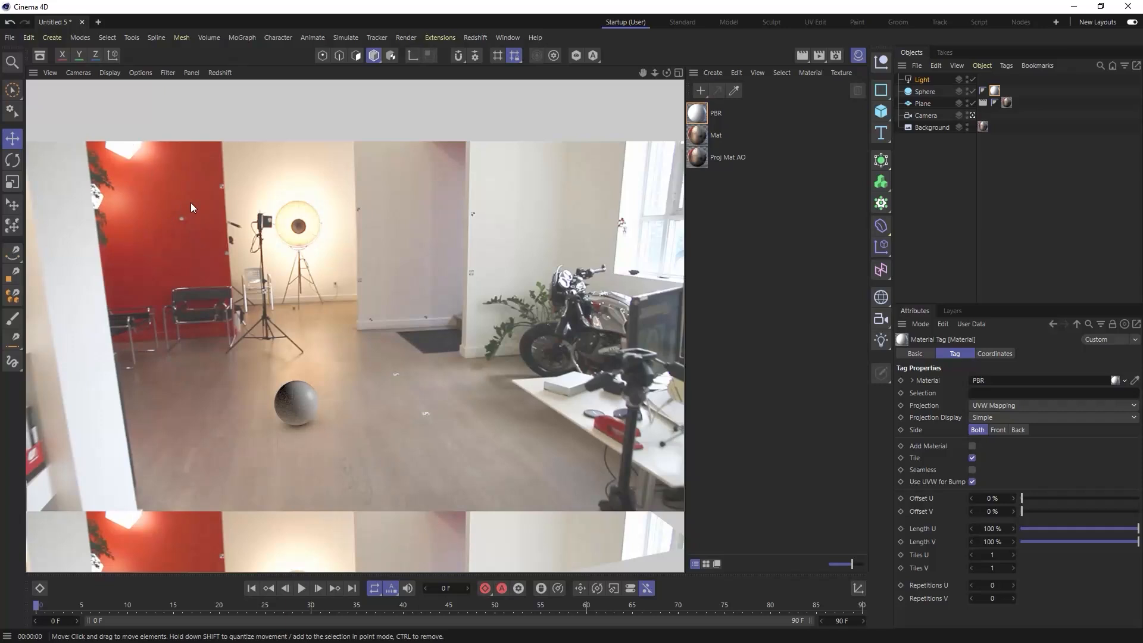
- Set the area light's shadow type to Area and render the view
{"action": "left_click", "coordinate": [923, 81]}
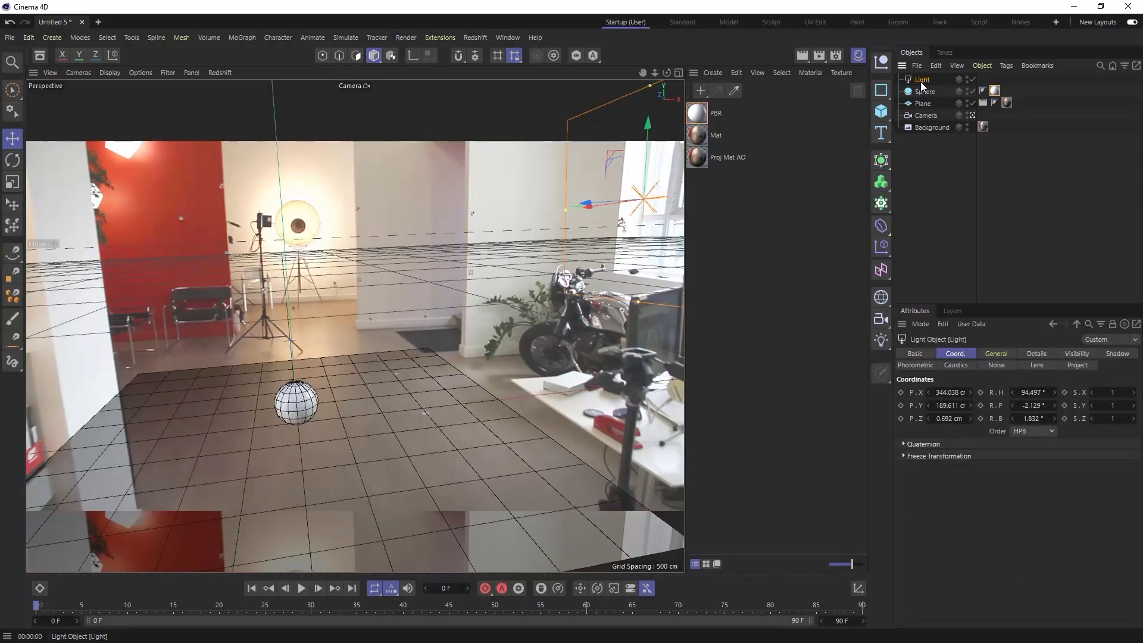
{"action": "left_click", "coordinate": [1006, 355]}
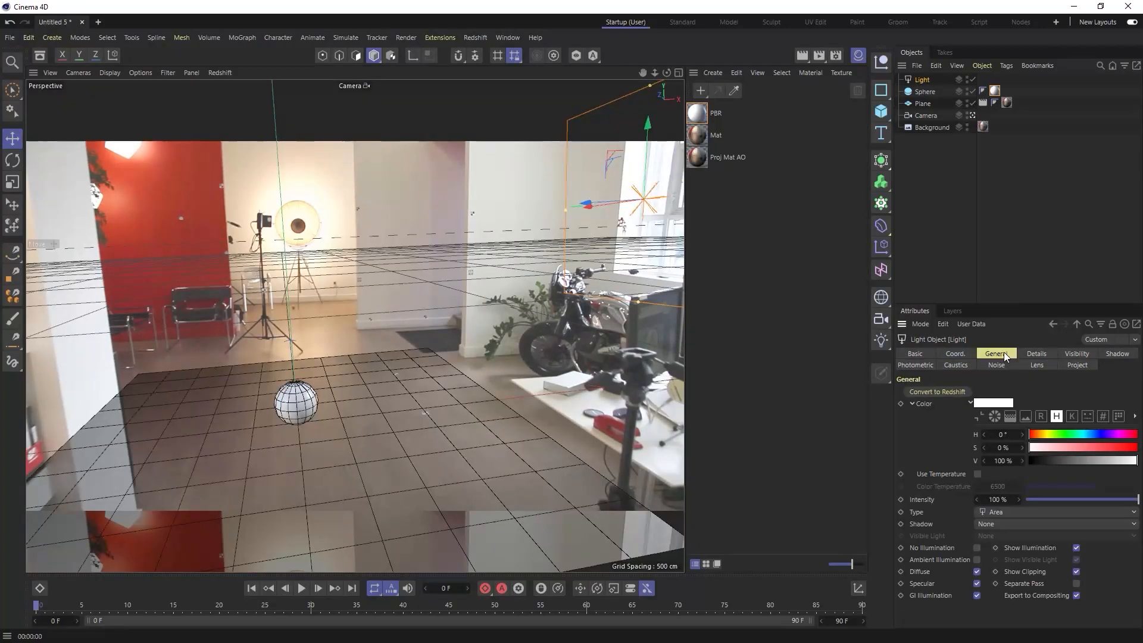
{"action": "left_click", "coordinate": [985, 527]}
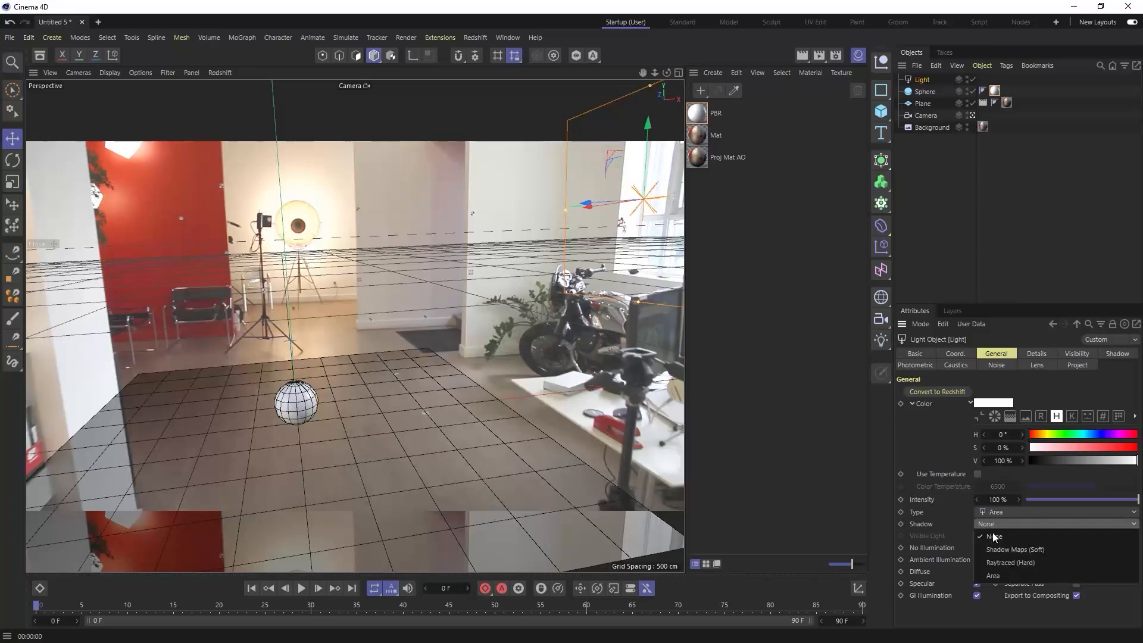
{"action": "left_click", "coordinate": [999, 574]}
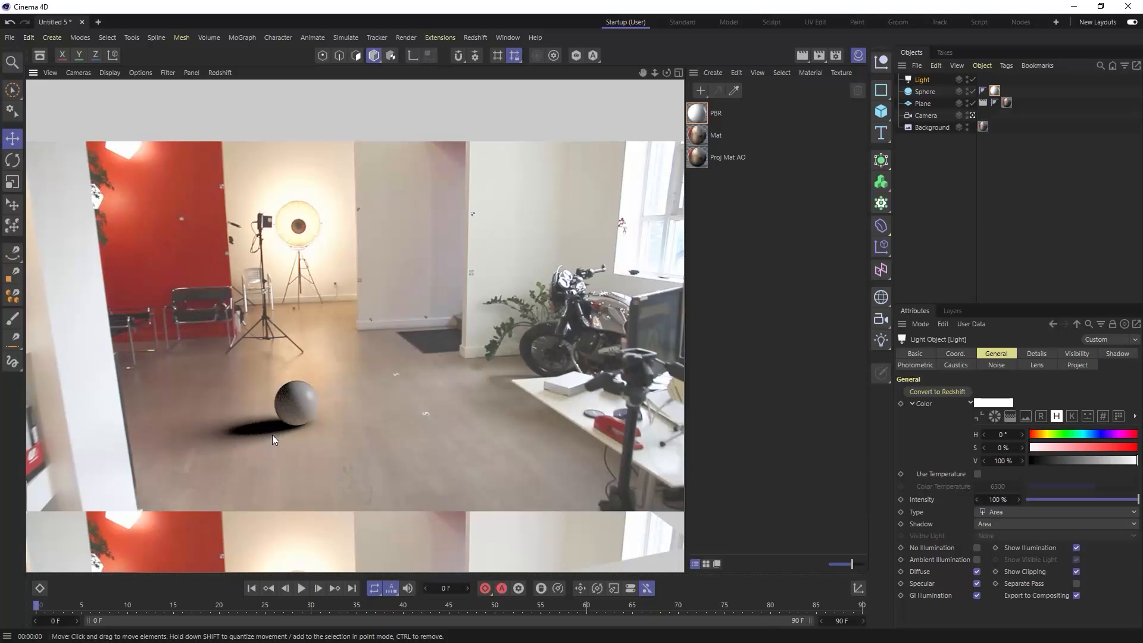
- Set the area light's shadow density to 75% and render the view
{"action": "left_click", "coordinate": [1113, 354]}
{"action": "left_click", "coordinate": [991, 408]}
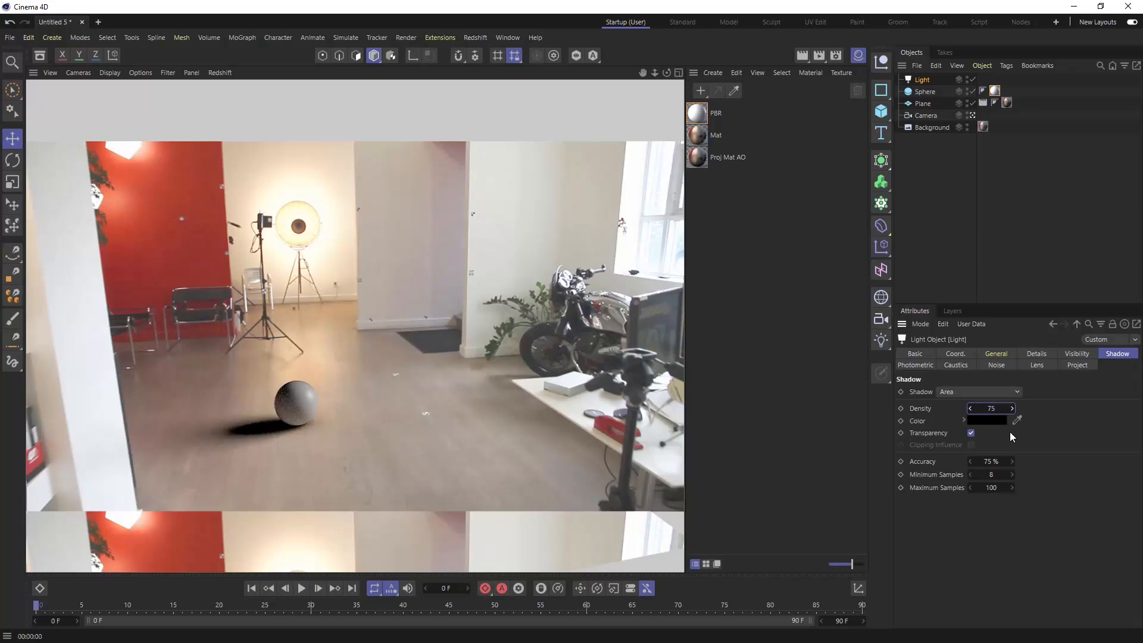
{"action": "type", "text": "75"}
{"action": "key", "text": "Return"}
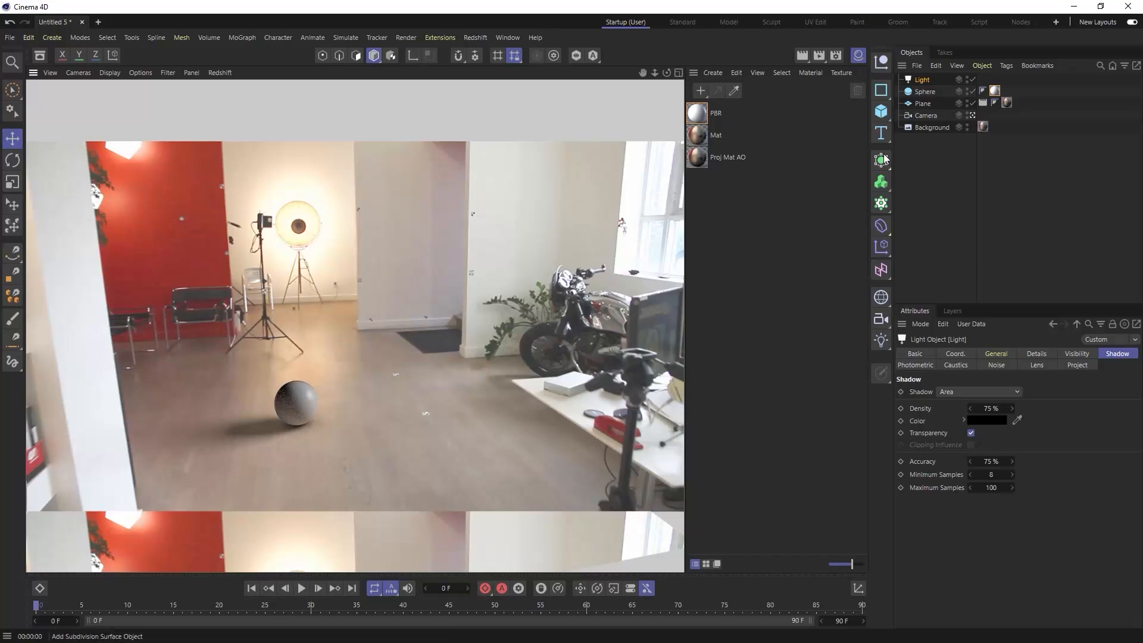
- Hide the Material Manager and, in the four-view layout, duplicate the light to the plane's opposite side, turned to face the sphere
{"action": "left_click", "coordinate": [946, 165]}
{"action": "left_click", "coordinate": [921, 80]}
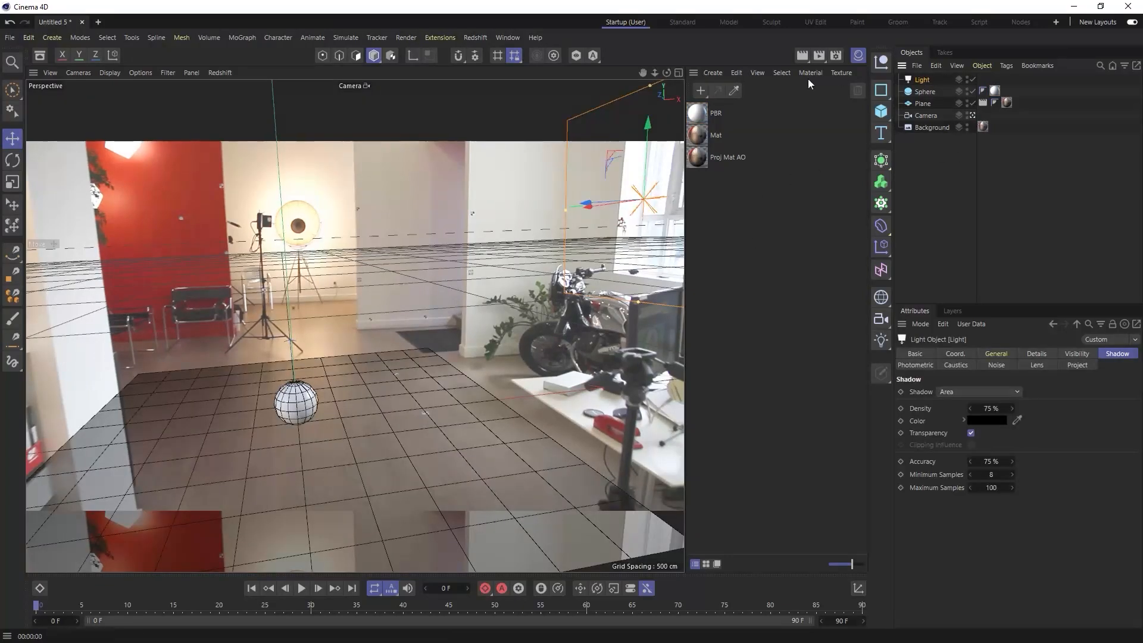
{"action": "left_click", "coordinate": [858, 56]}
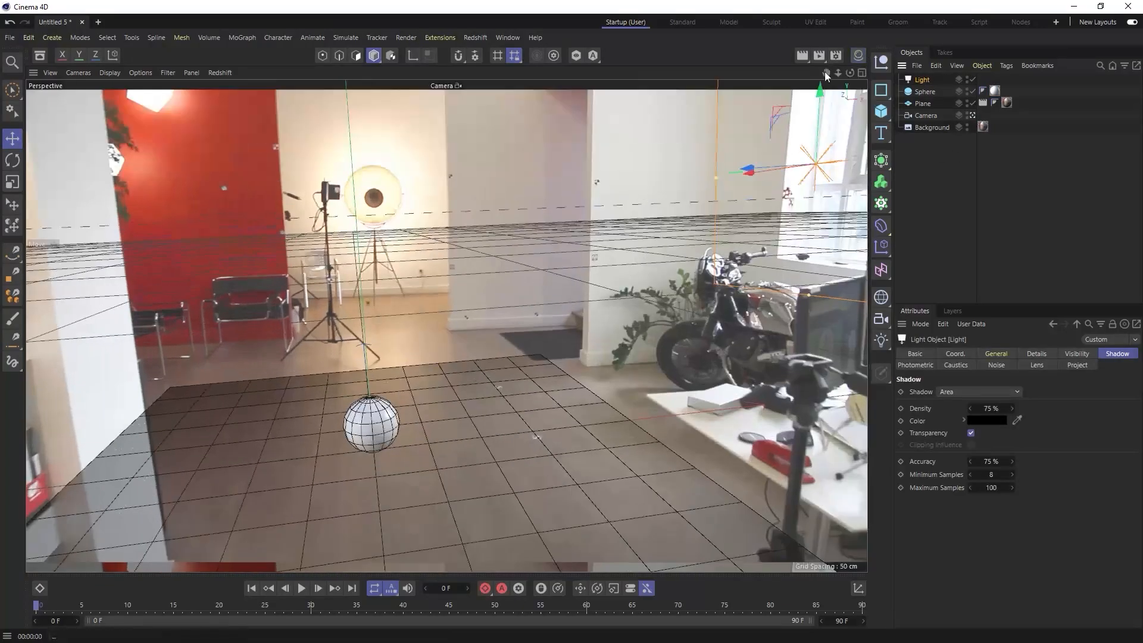
{"action": "left_click", "coordinate": [863, 72]}
{"action": "left_click_drag", "start_coordinate": [759, 202], "coordinate": [520, 220], "text": "ctrl"}
{"action": "key", "text": "r"}
{"action": "left_click_drag", "start_coordinate": [611, 270], "coordinate": [569, 258]}
{"action": "key", "text": "e"}
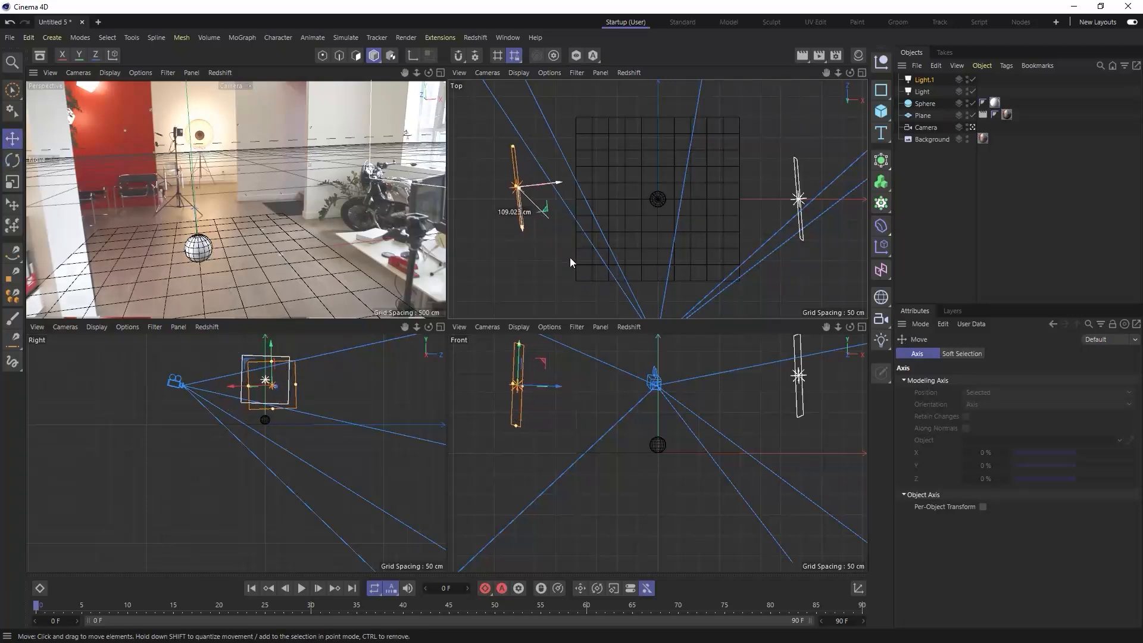
- Rename the duplicated light as Light.L
{"action": "left_click", "coordinate": [926, 81]}
{"action": "double_click", "coordinate": [925, 80]}
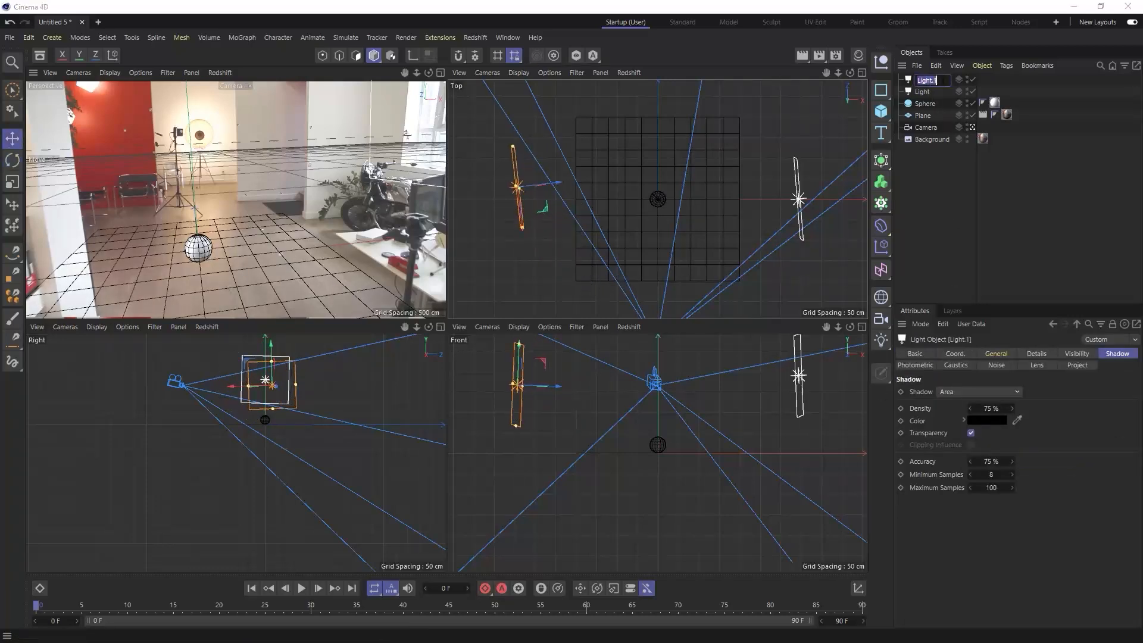
{"action": "type", "text": "L"}
{"action": "key", "text": "Return"}
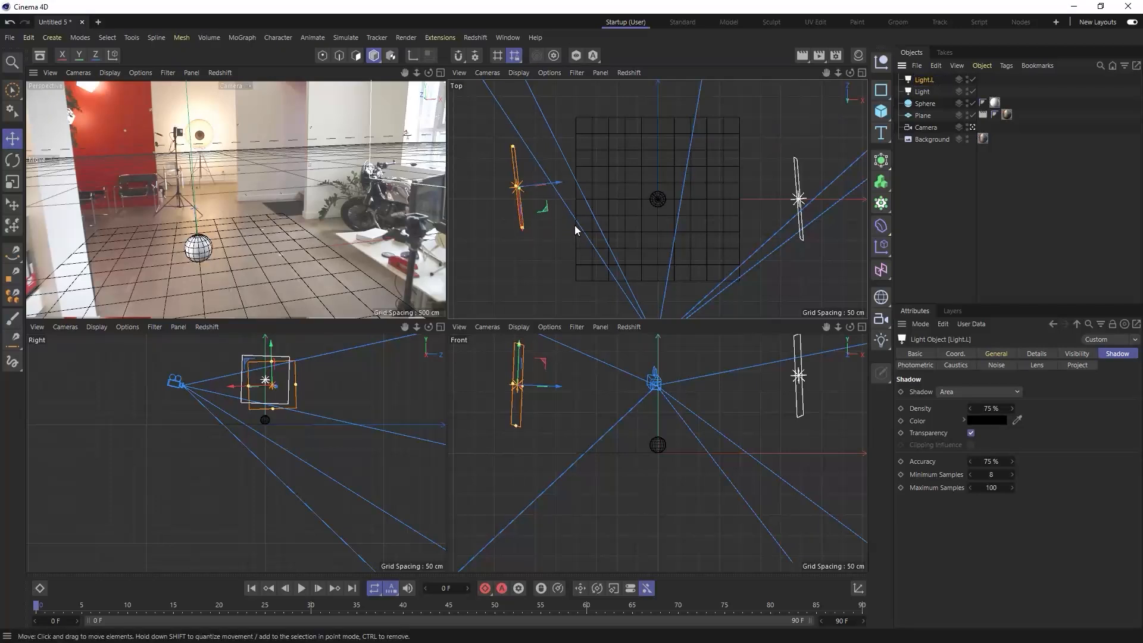
- Rotate Light.L to a heading of about -114.6° and move it farther back, aimed diagonally at the sphere
{"action": "key", "text": "r"}
{"action": "left_click_drag", "start_coordinate": [589, 252], "coordinate": [547, 222]}
{"action": "key", "text": "e"}
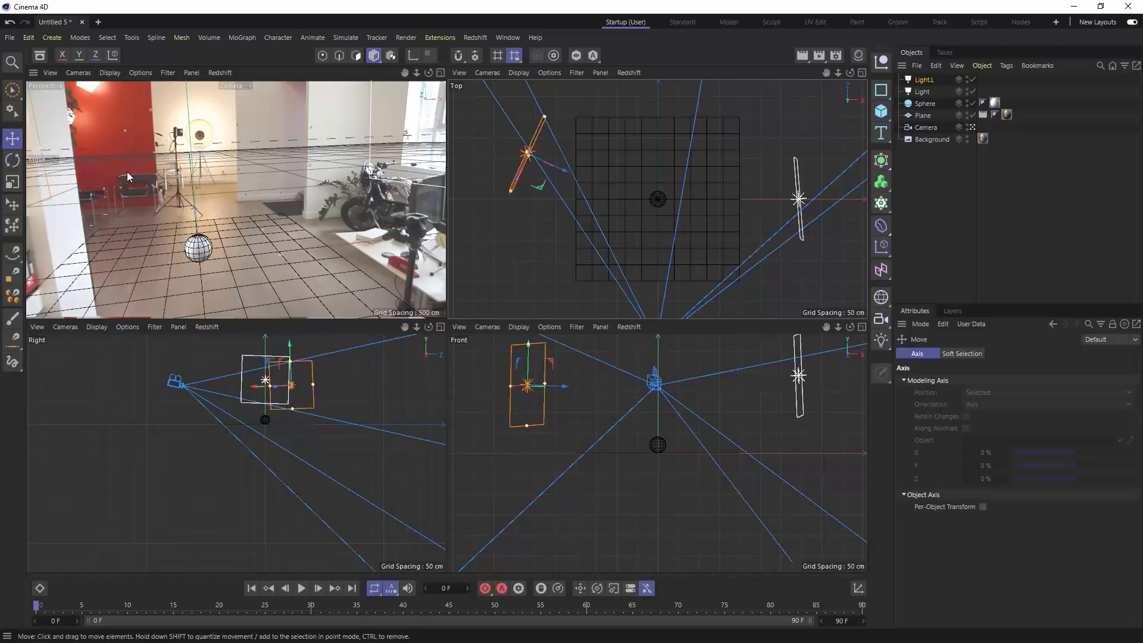
- Lower Light.L's intensity to 57% and render the enlarged camera view
{"action": "left_click", "coordinate": [925, 81]}
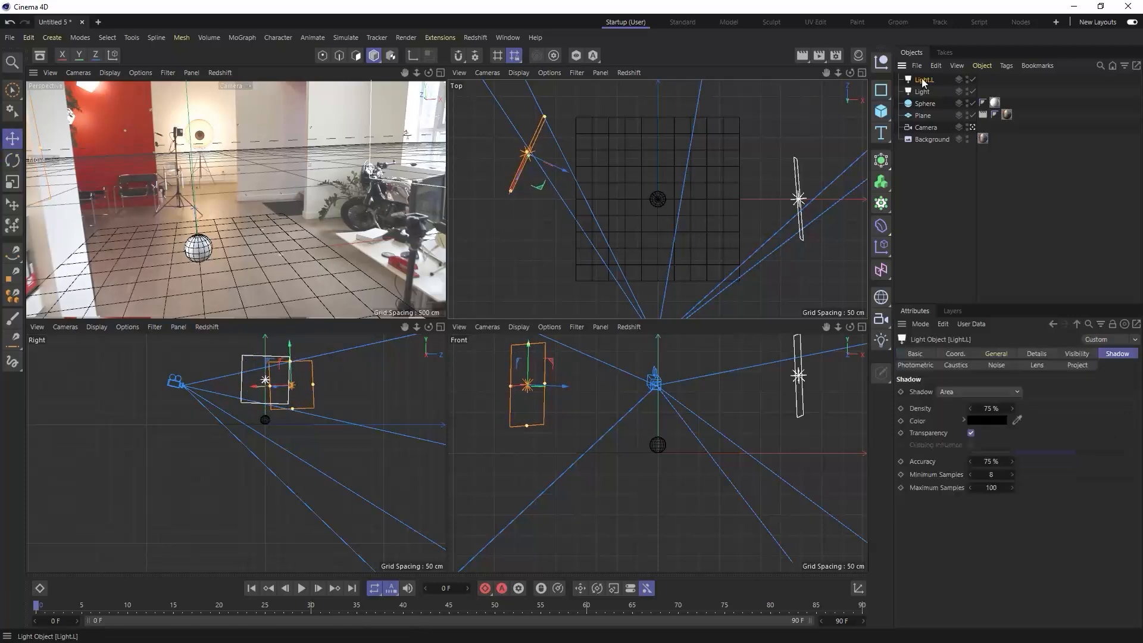
{"action": "left_click", "coordinate": [966, 352]}
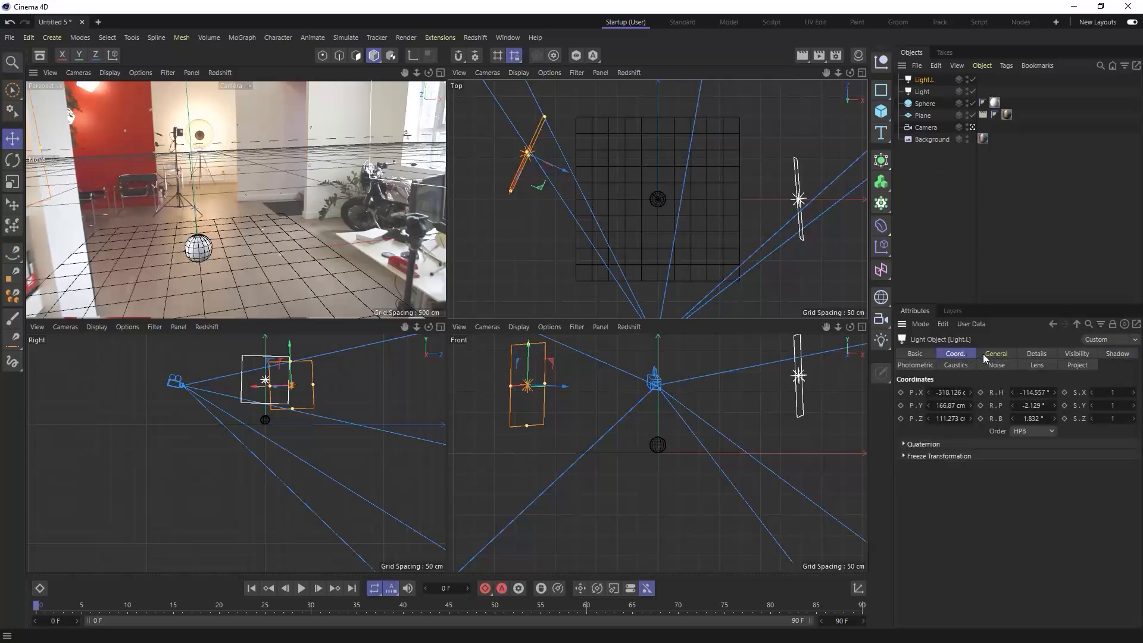
{"action": "left_click", "coordinate": [1005, 353]}
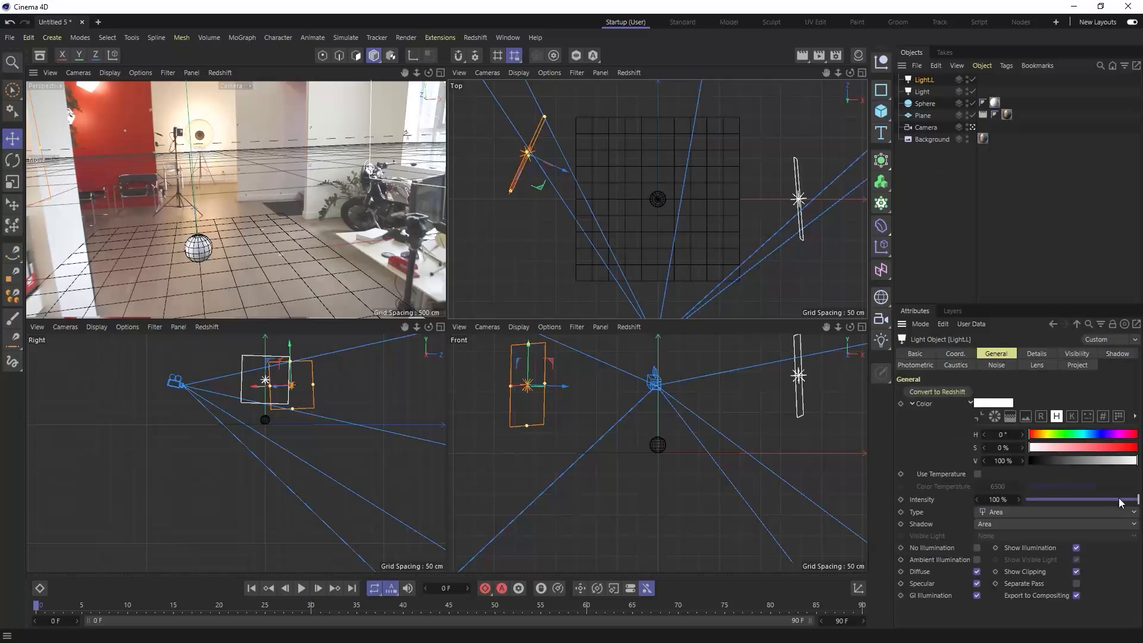
{"action": "left_click_drag", "start_coordinate": [1120, 498], "coordinate": [1091, 499]}
{"action": "left_click", "coordinate": [441, 72]}
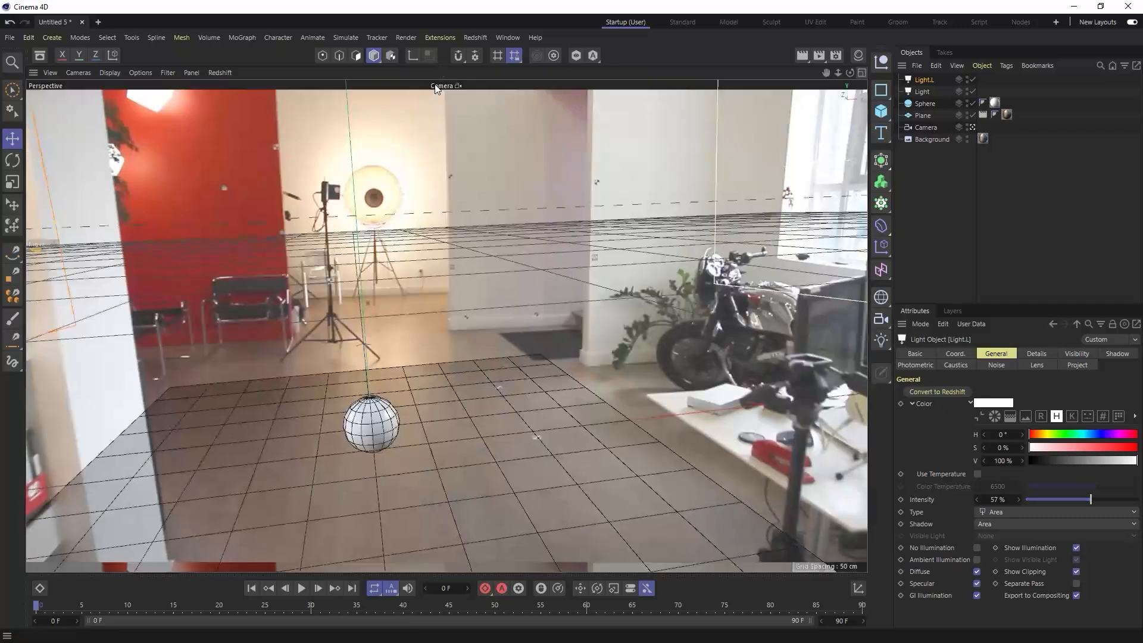
{"action": "key", "text": "ctrl+r"}
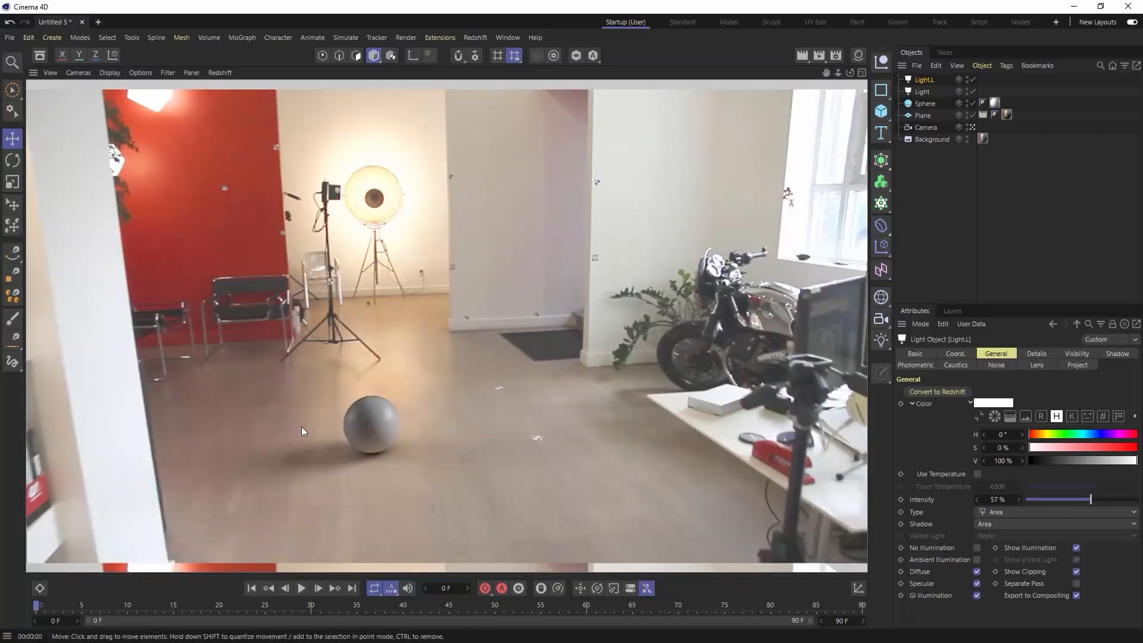